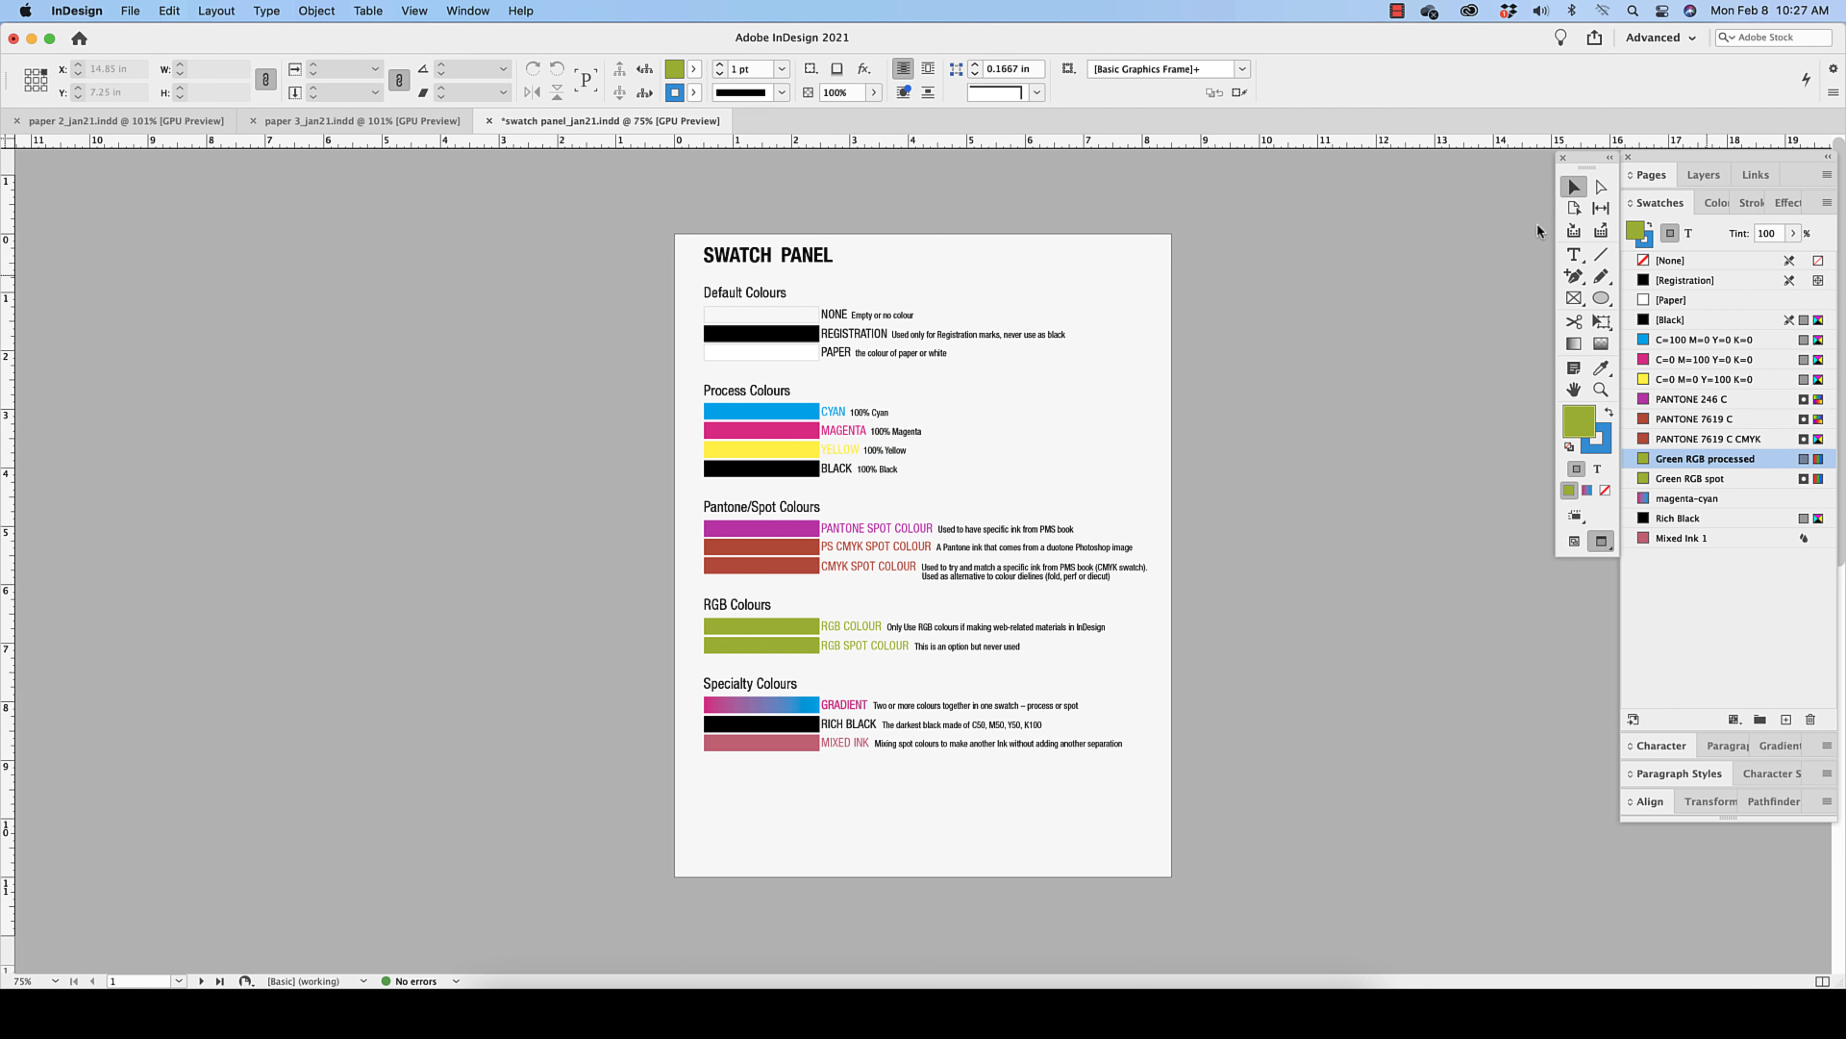
Step: Check that Swatches is enabled among the color windows and examine its fill and stroke indicators
click(476, 13)
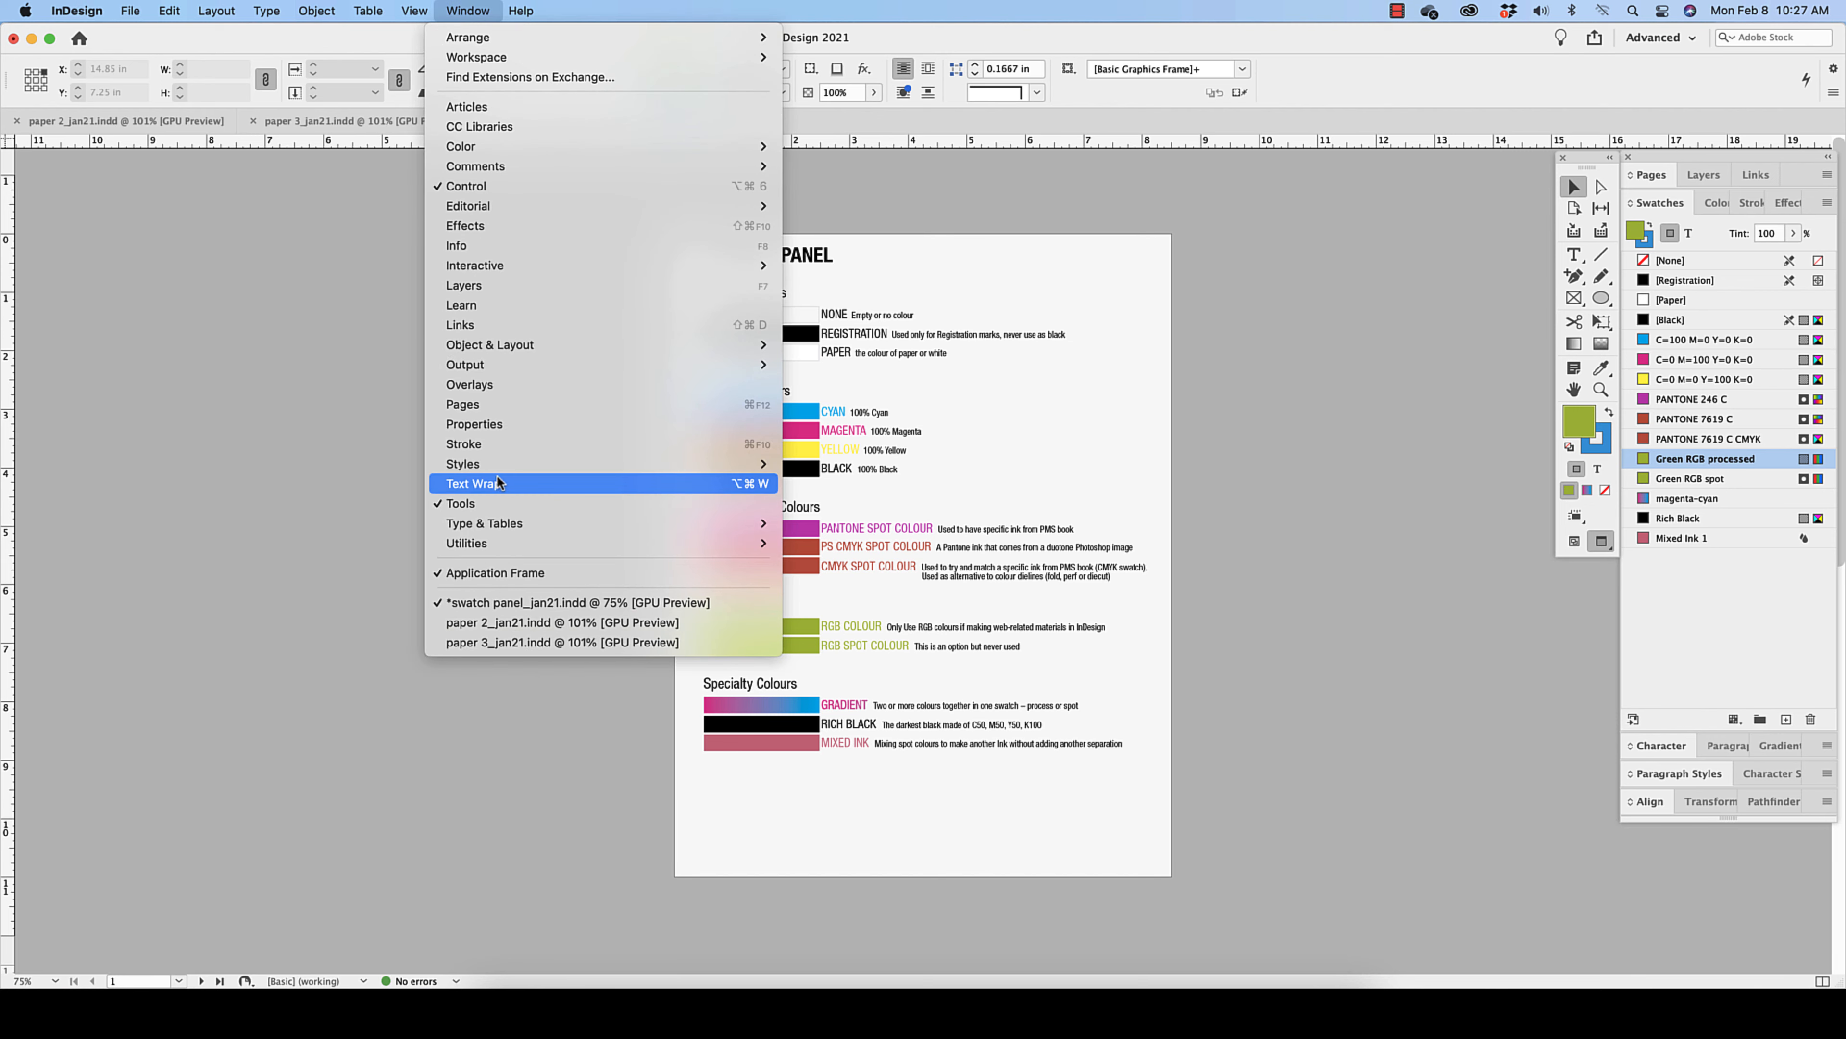
mouse_move(491, 146)
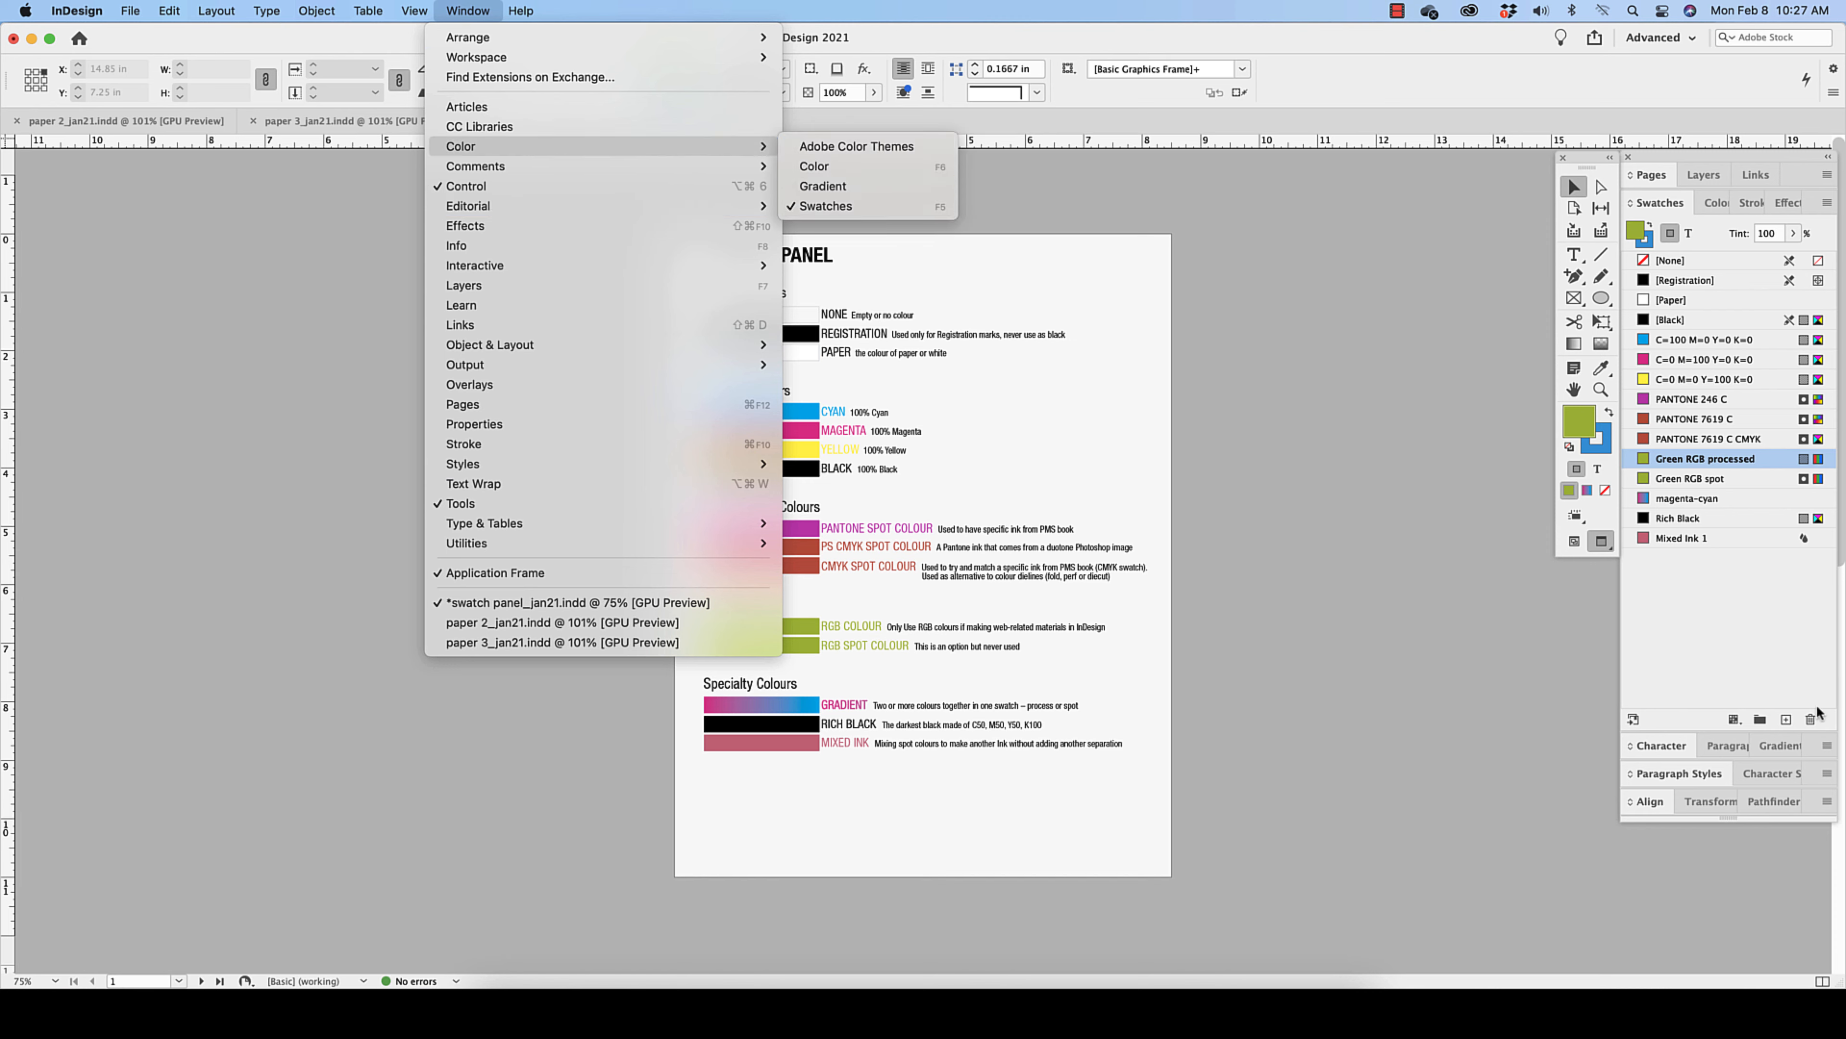
click(1667, 679)
click(481, 11)
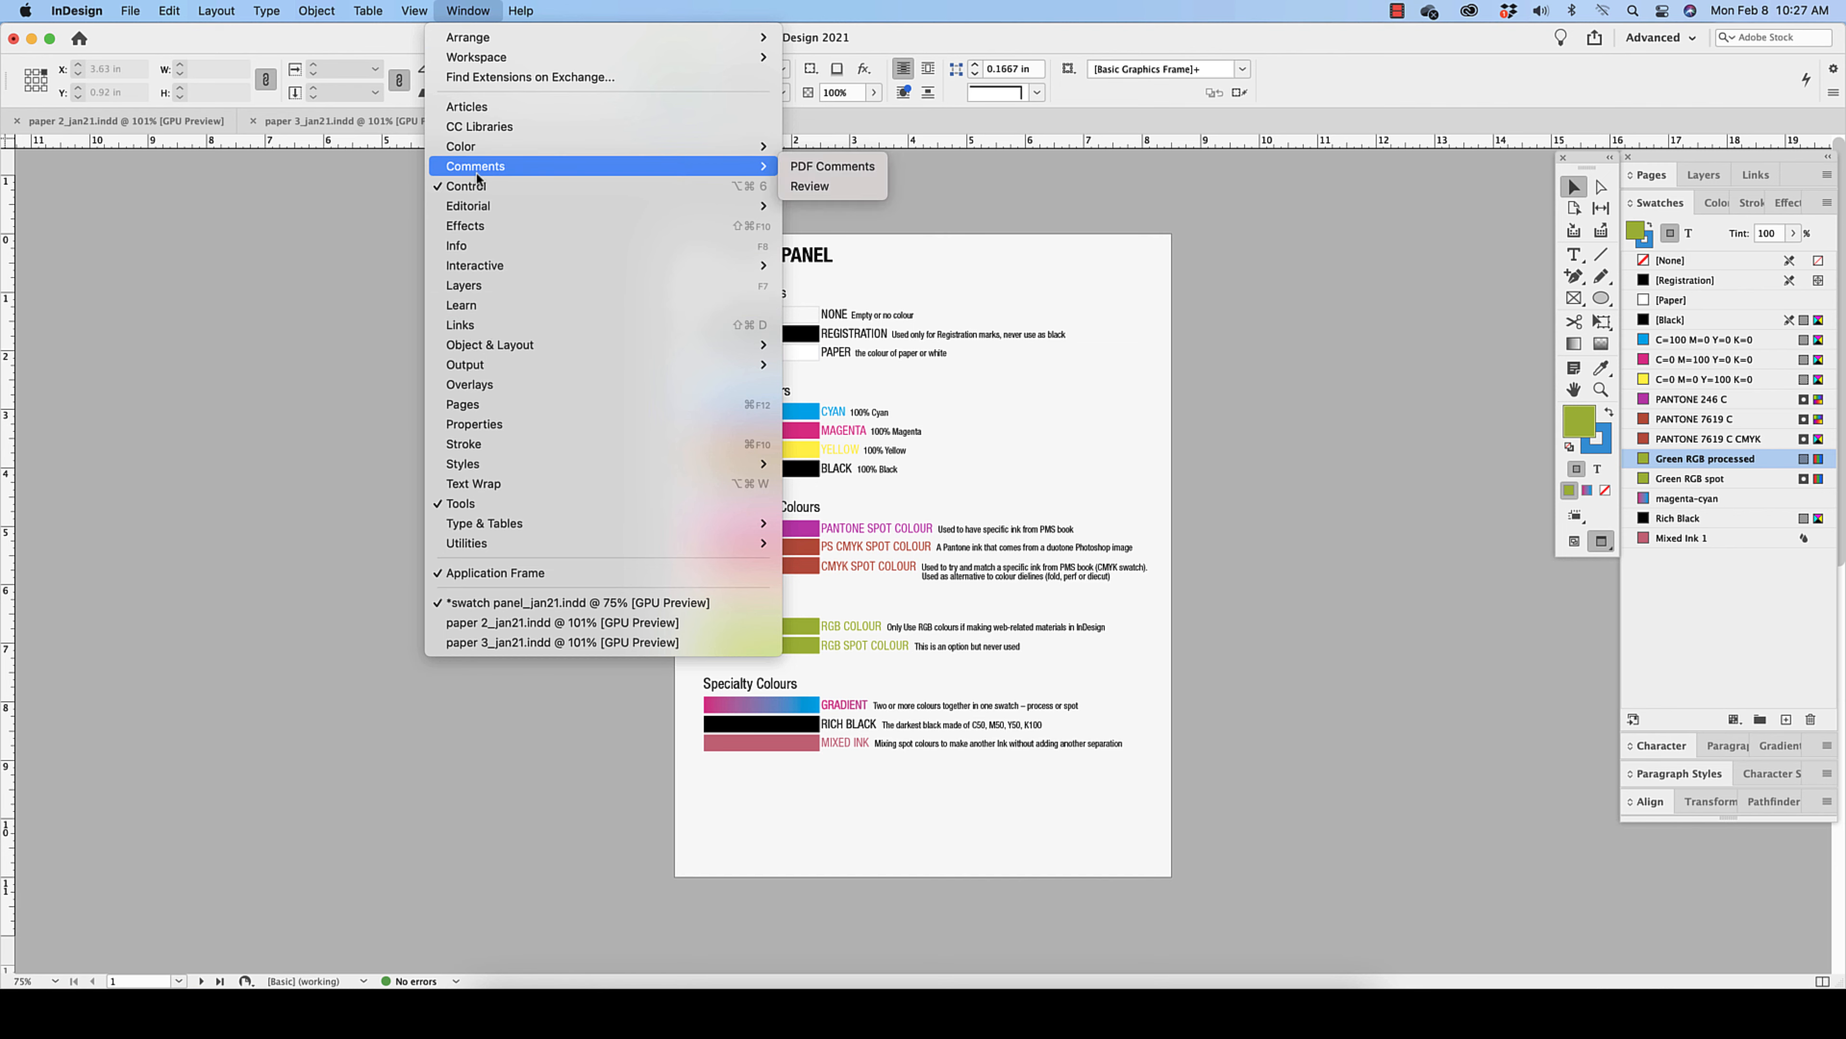
mouse_move(484, 148)
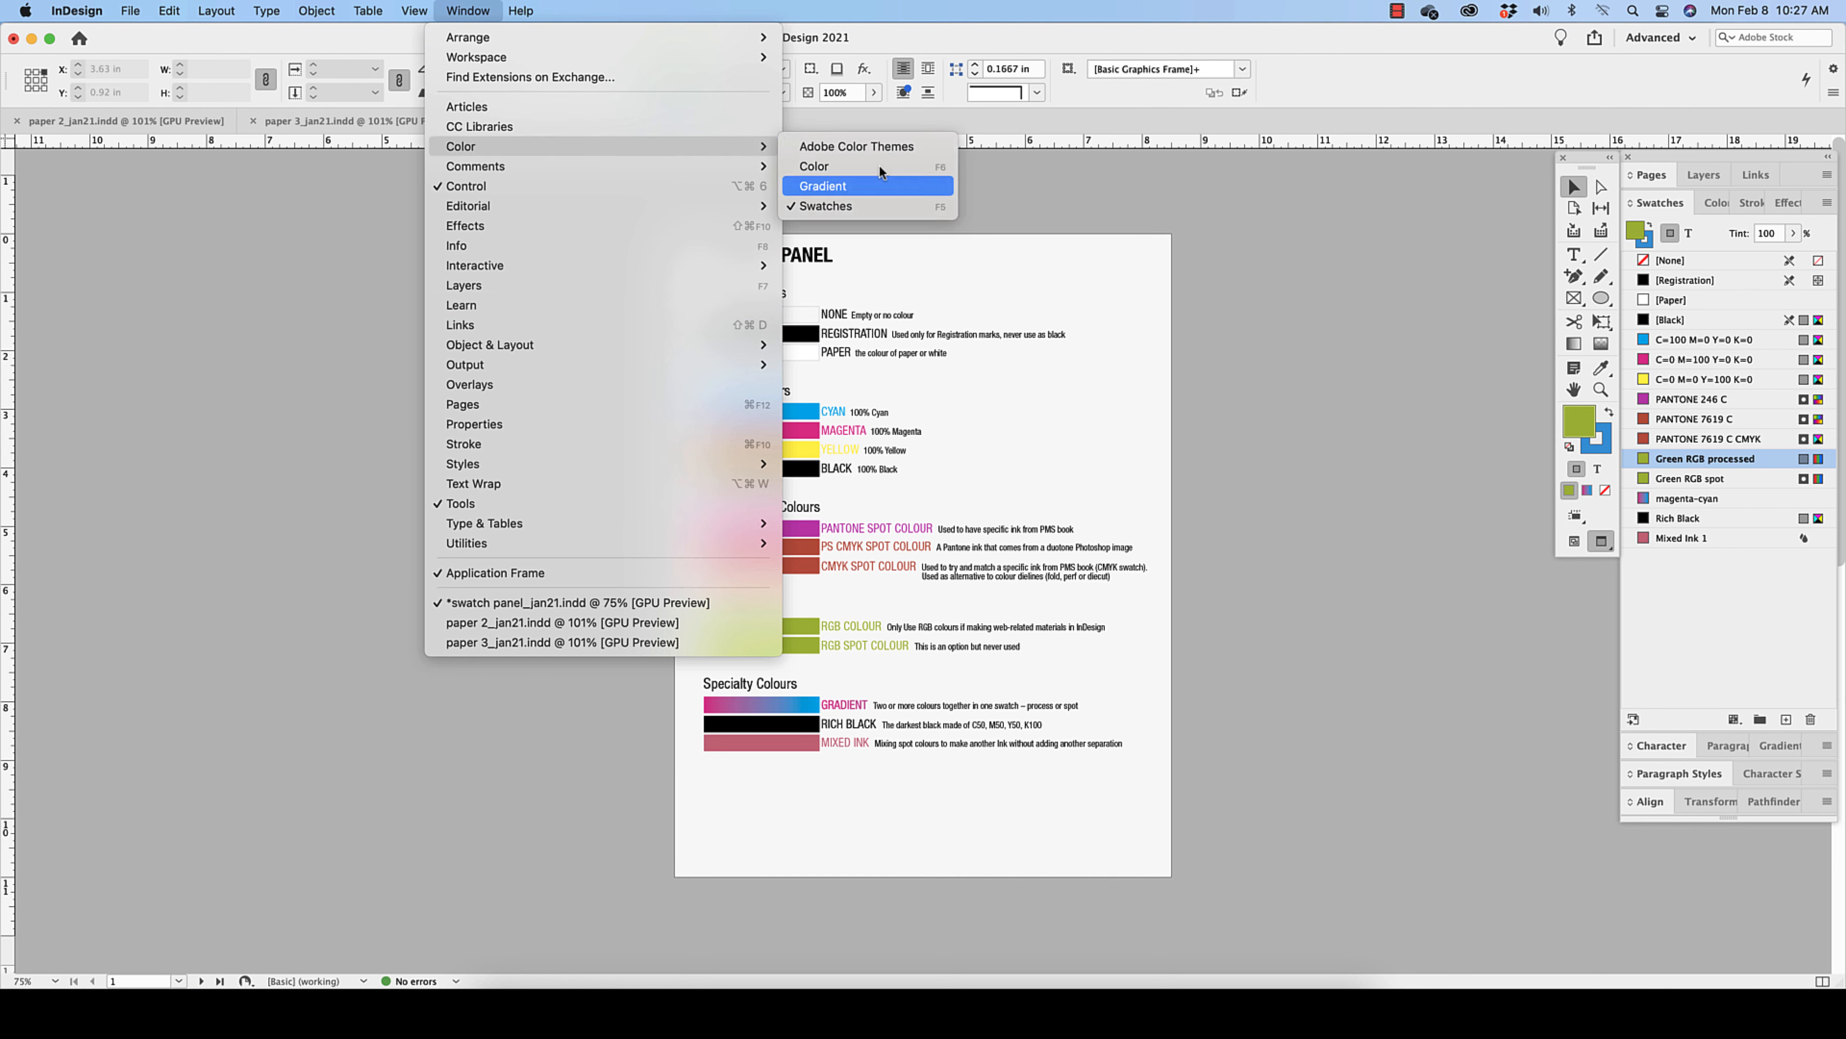
click(1710, 626)
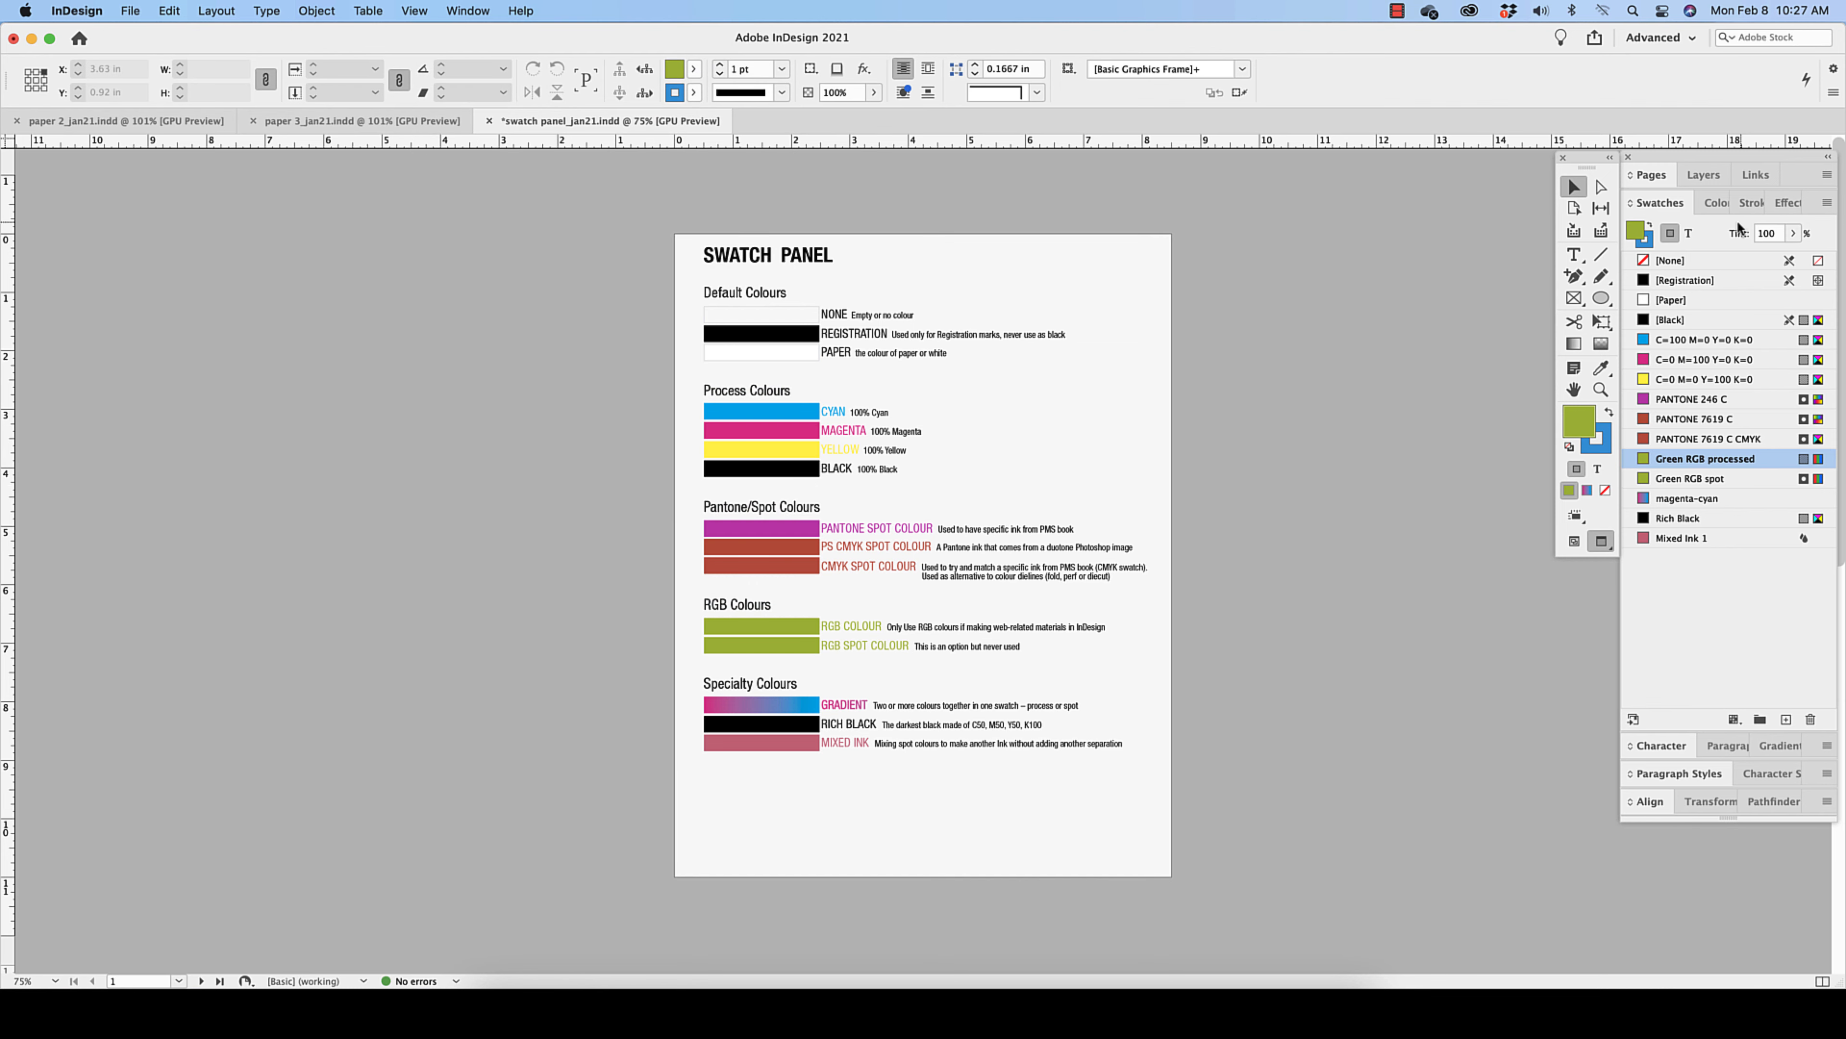
click(1647, 247)
click(1633, 231)
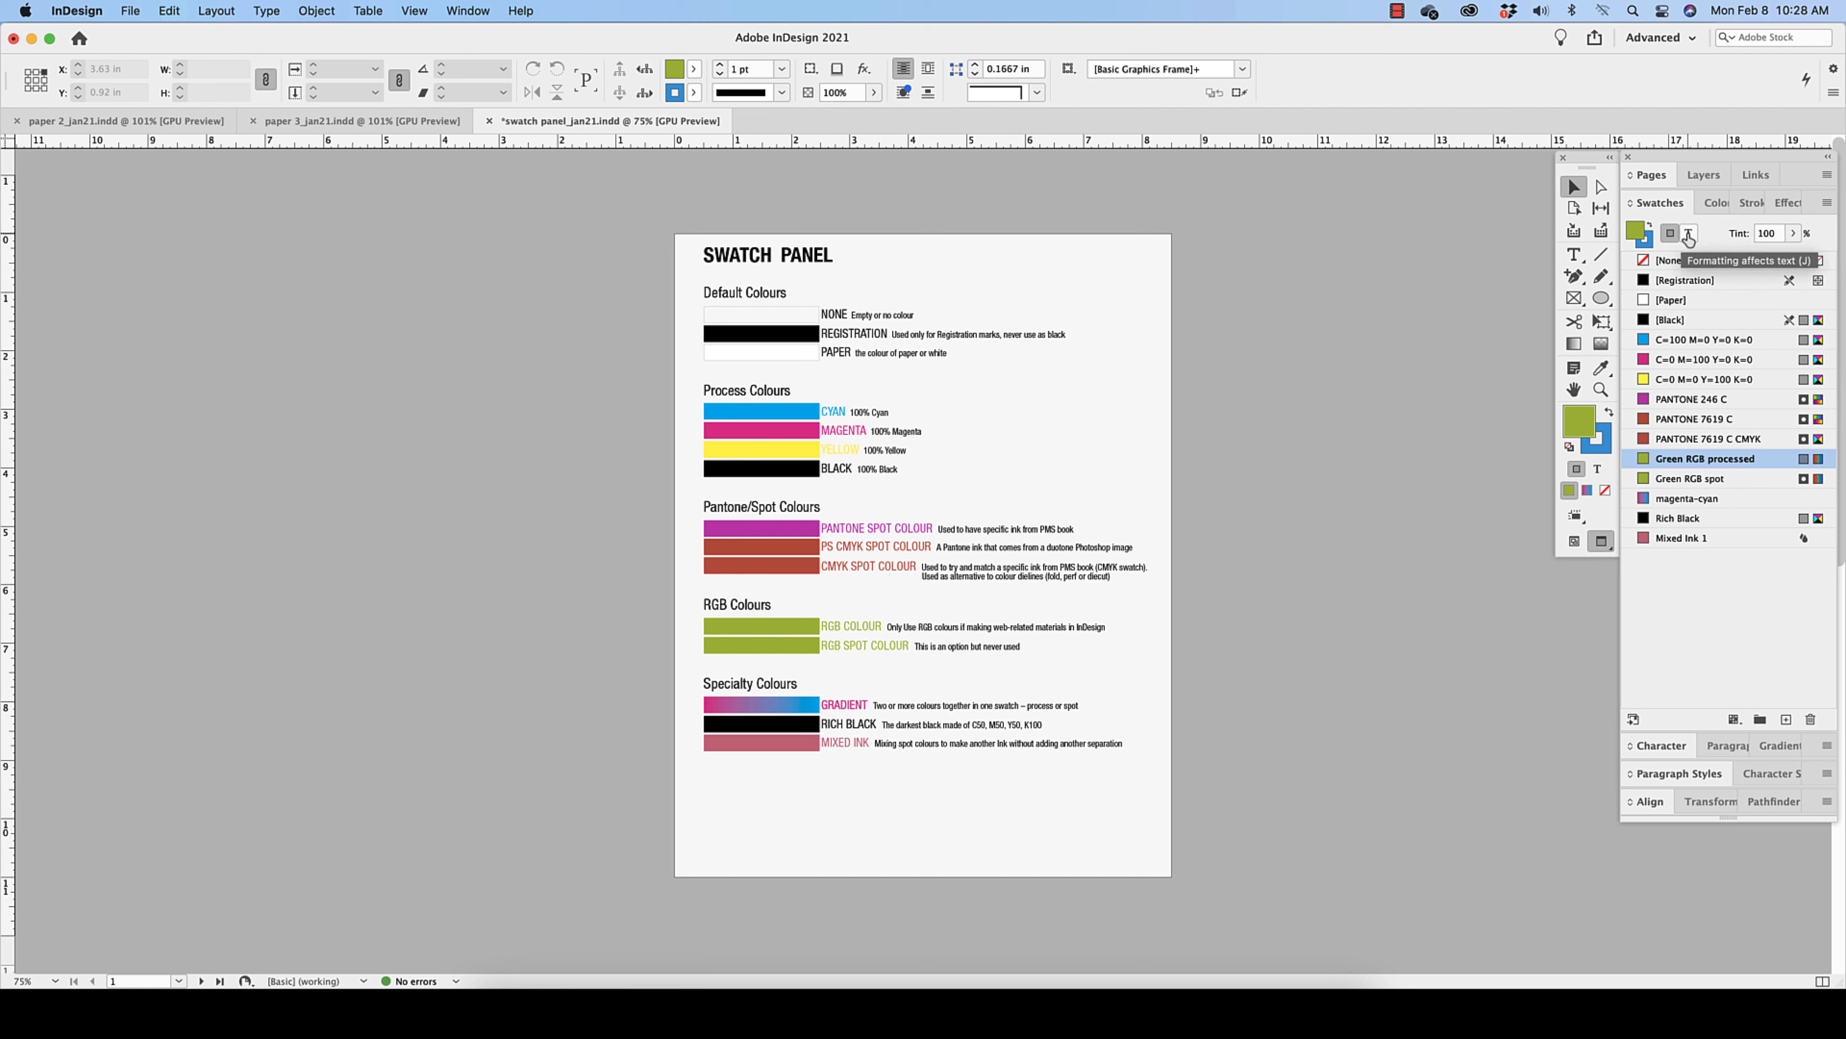
Step: Inspect the colour settings of part of the PS CMYK Spot Colour description text and of the Registration bar
click(1040, 552)
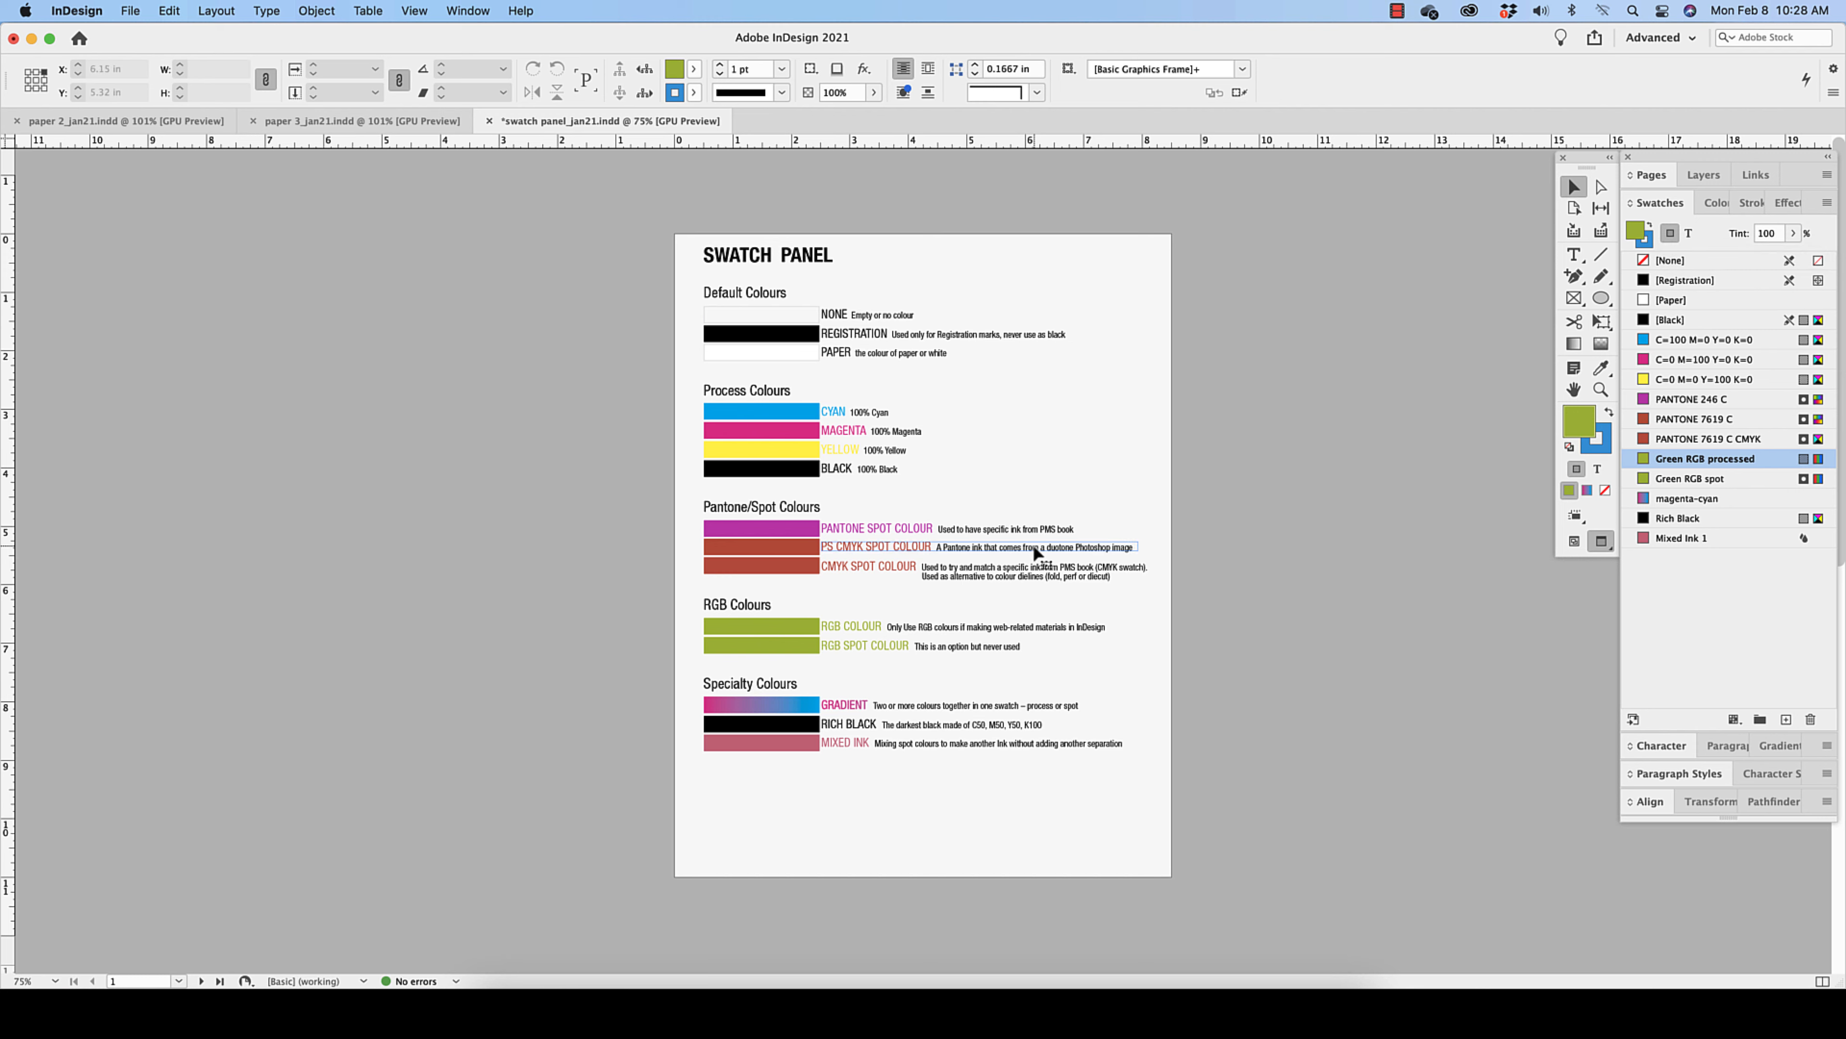
double_click(1086, 546)
drag(1086, 546, 1003, 547)
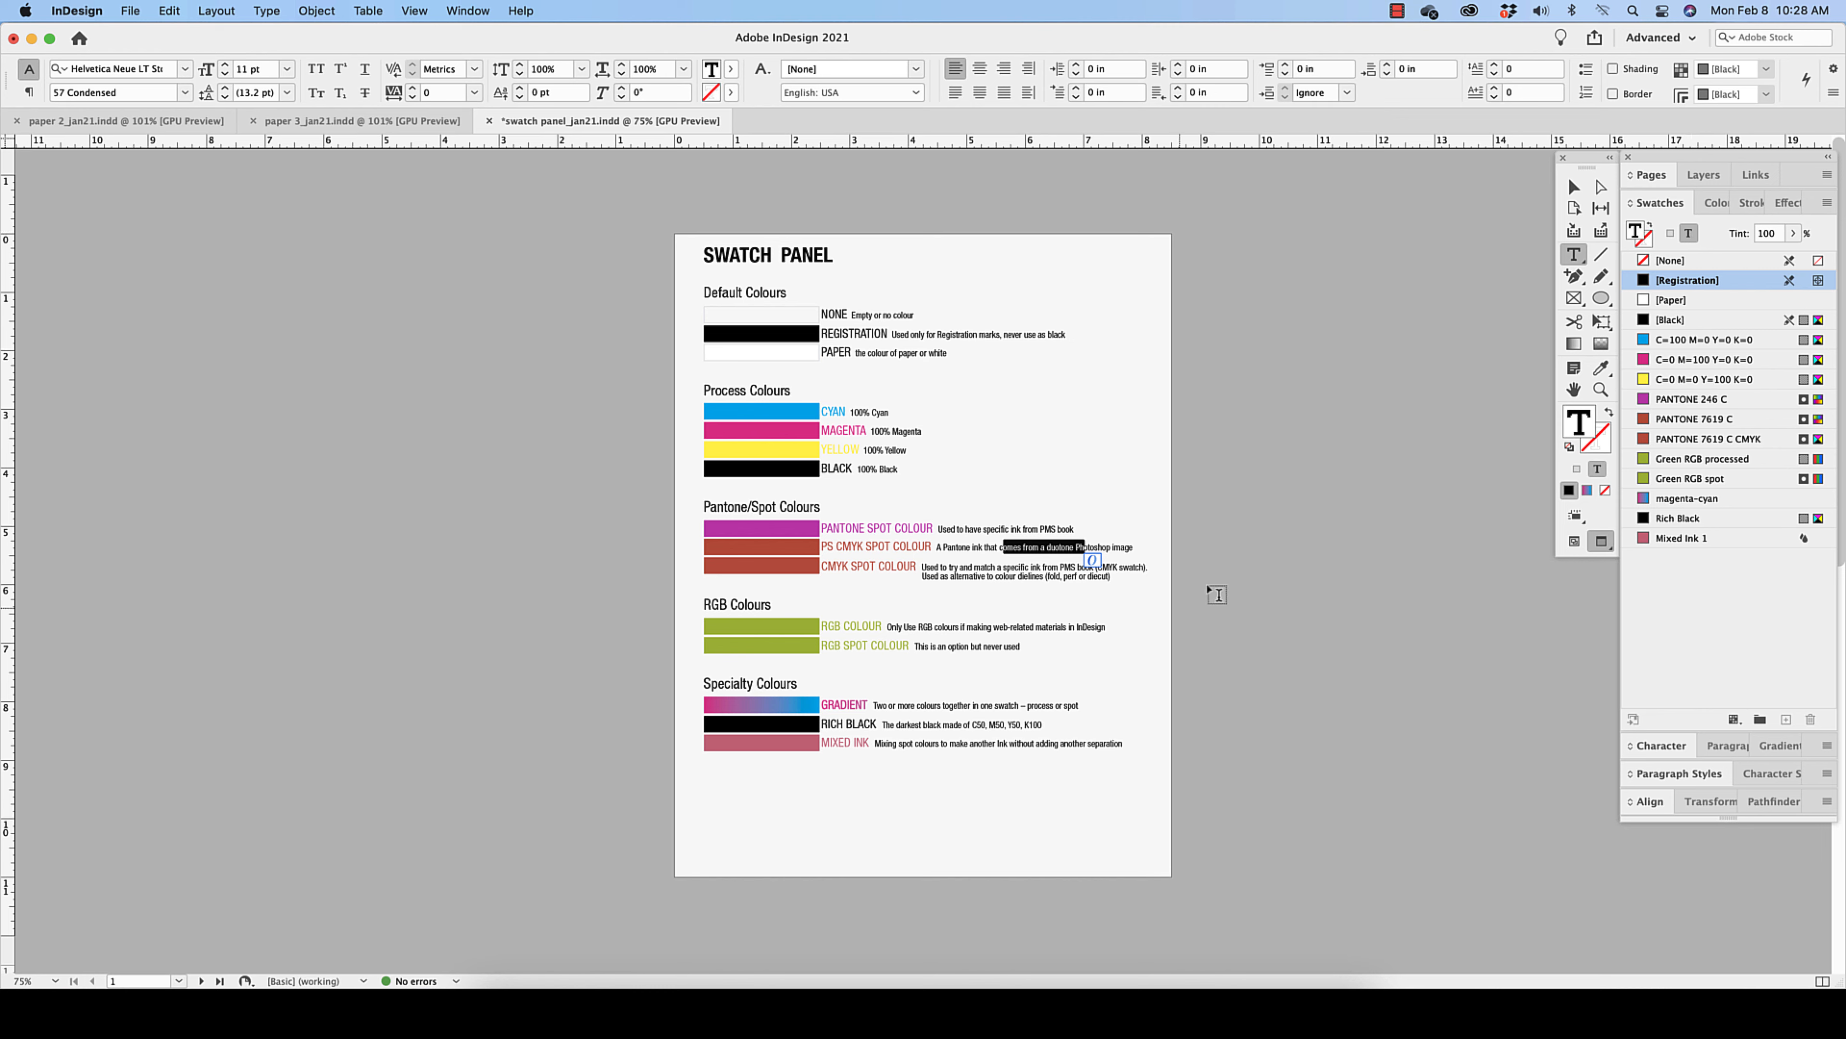
click(1573, 187)
click(783, 341)
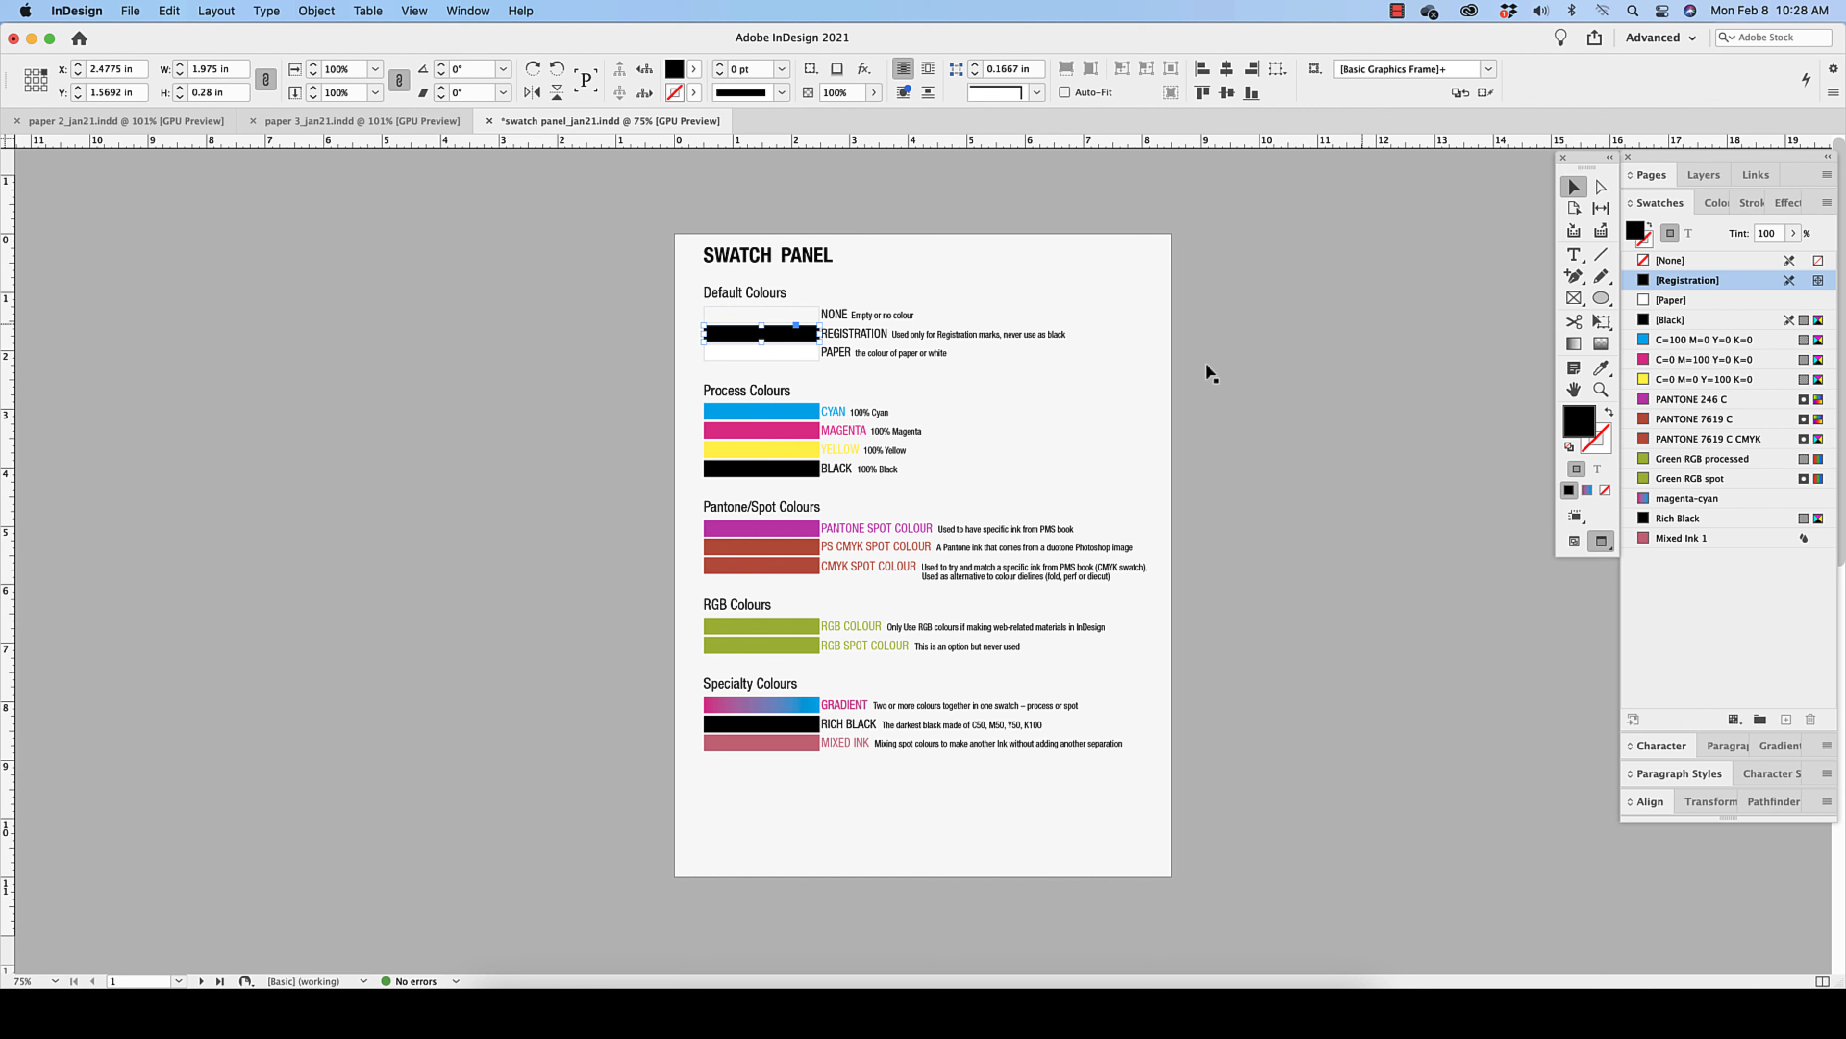
click(1207, 425)
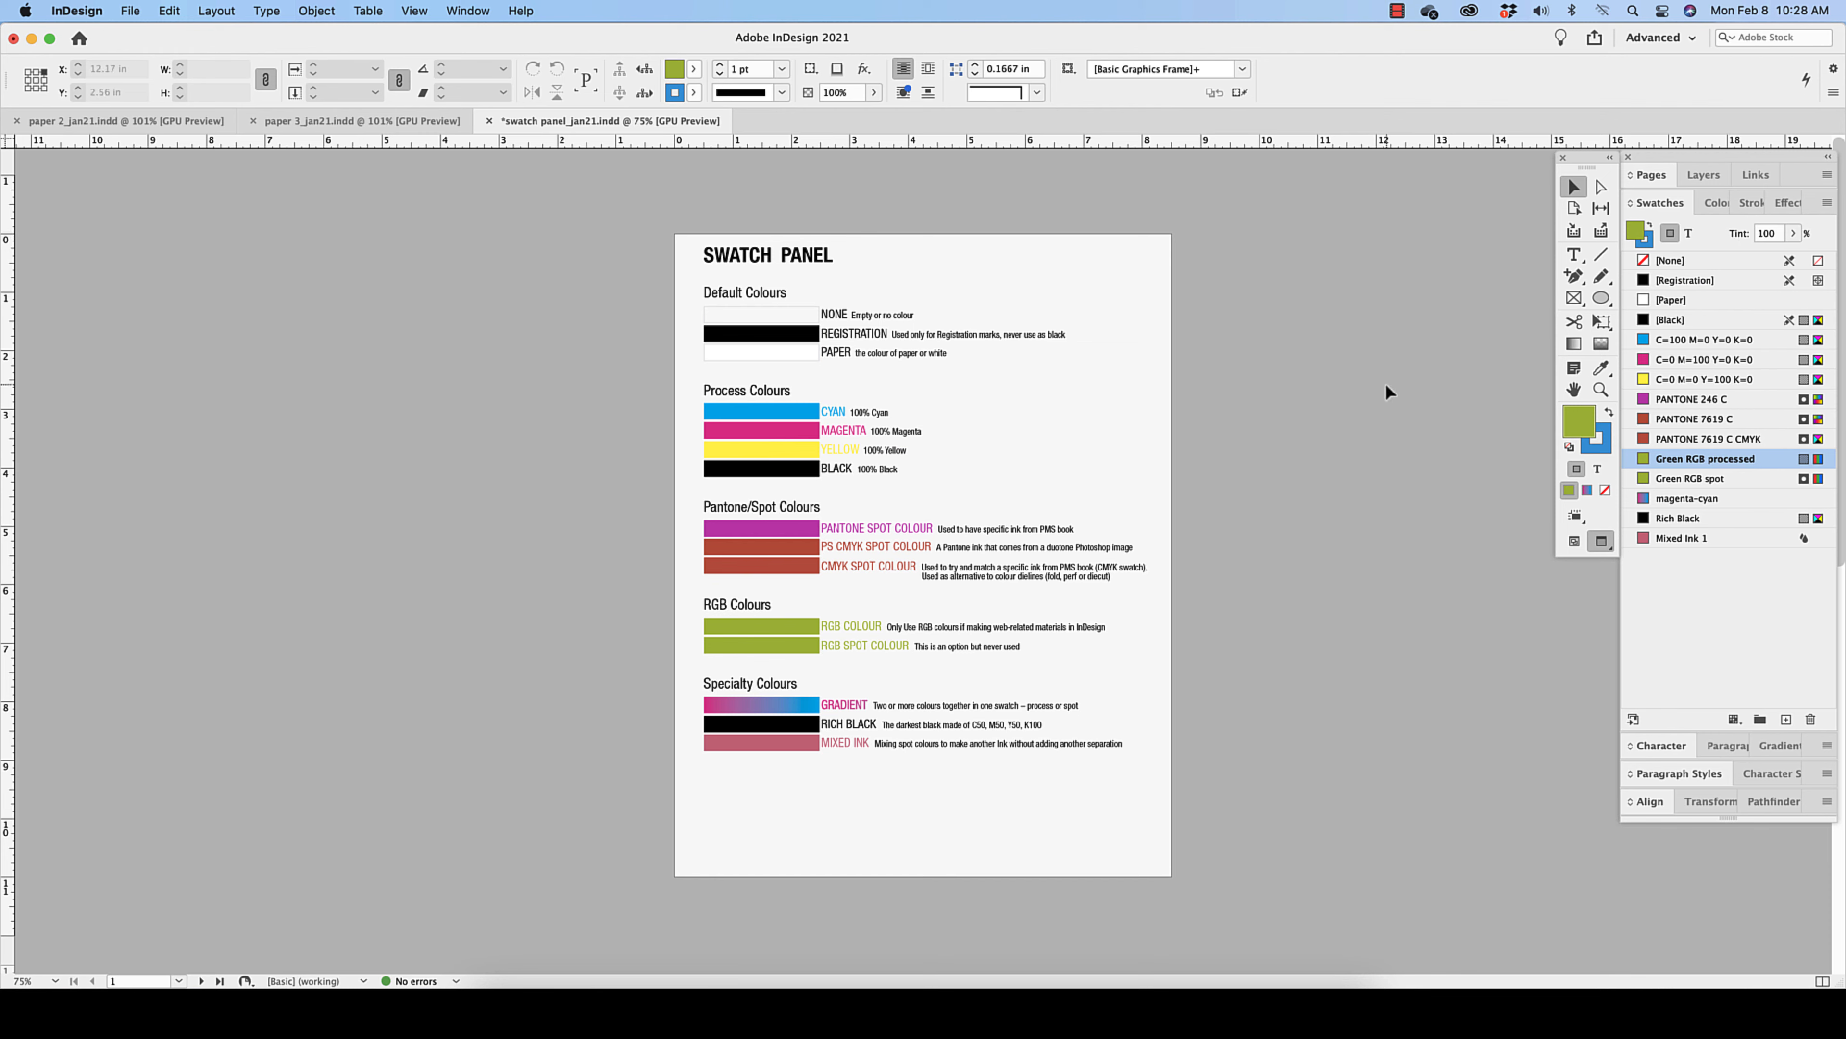
Step: Draw a green circle about 0.92 in wide at the page's upper right corner and remove its stroke
click(1602, 298)
drag(1056, 254, 1109, 308)
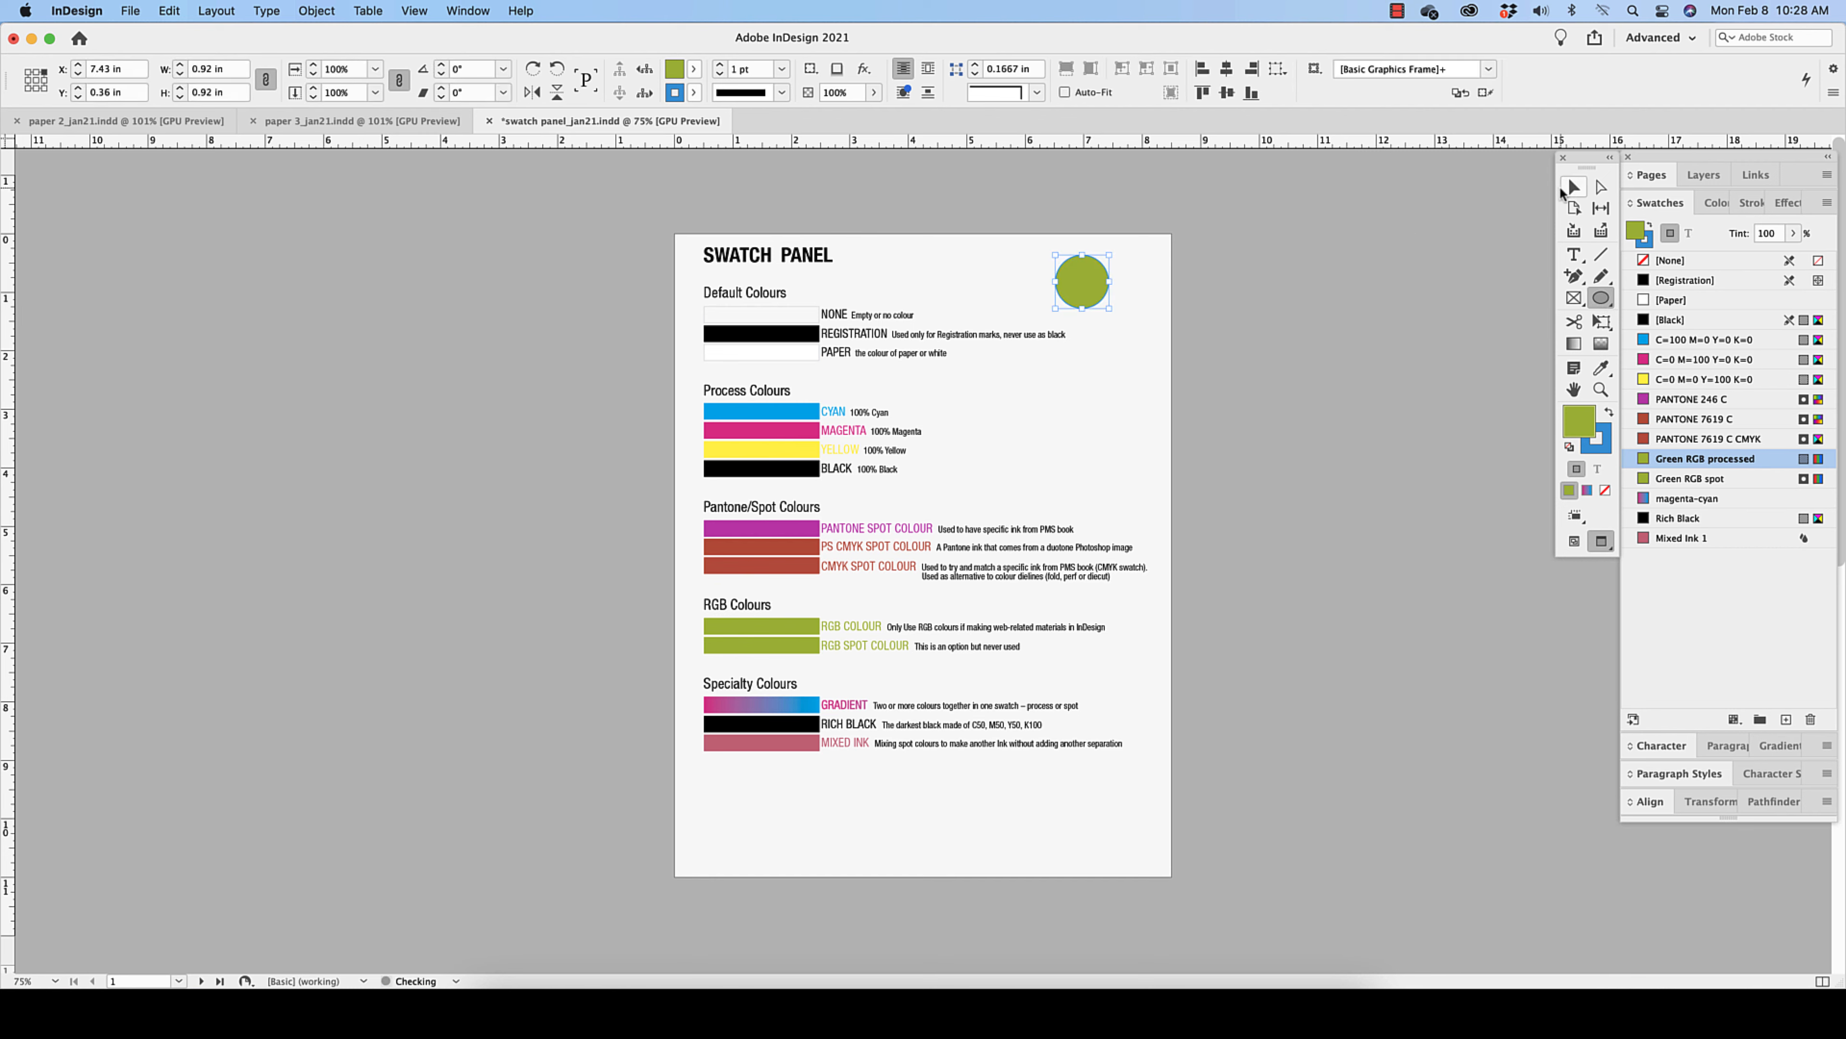
click(1596, 440)
click(1604, 492)
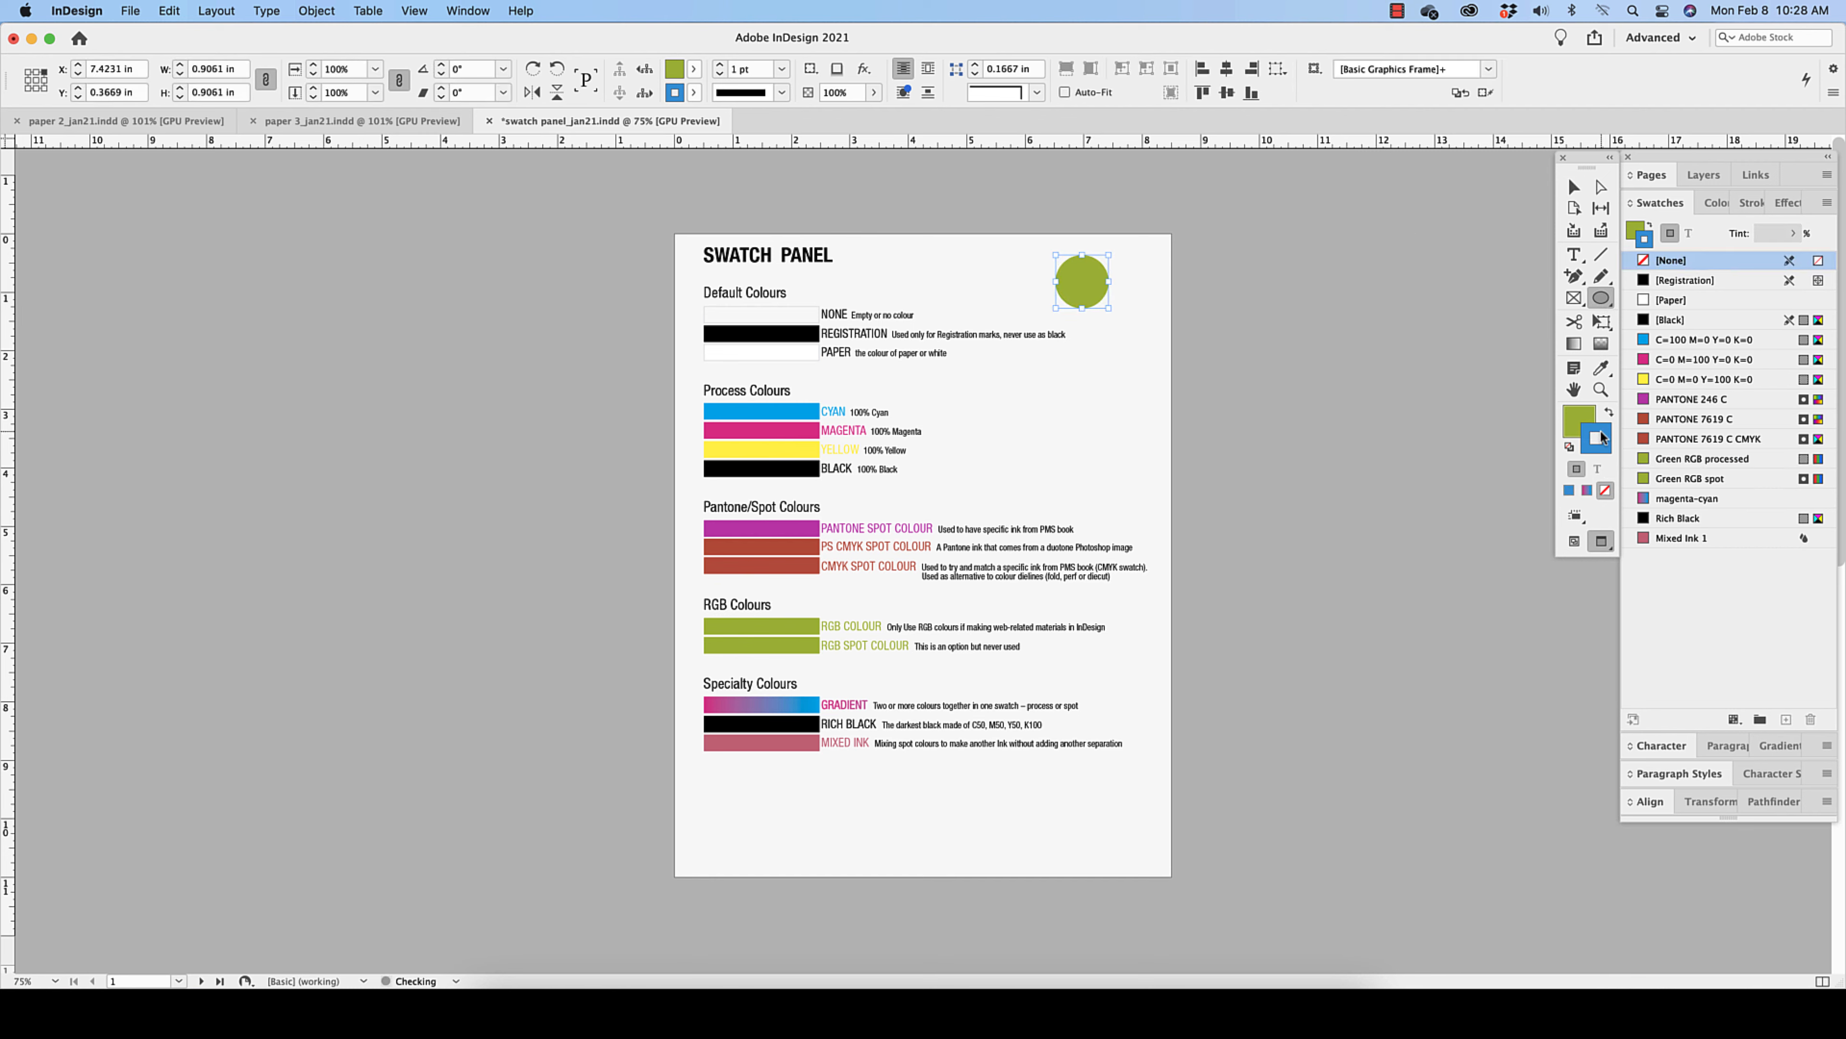
click(1574, 188)
click(1244, 197)
click(1095, 267)
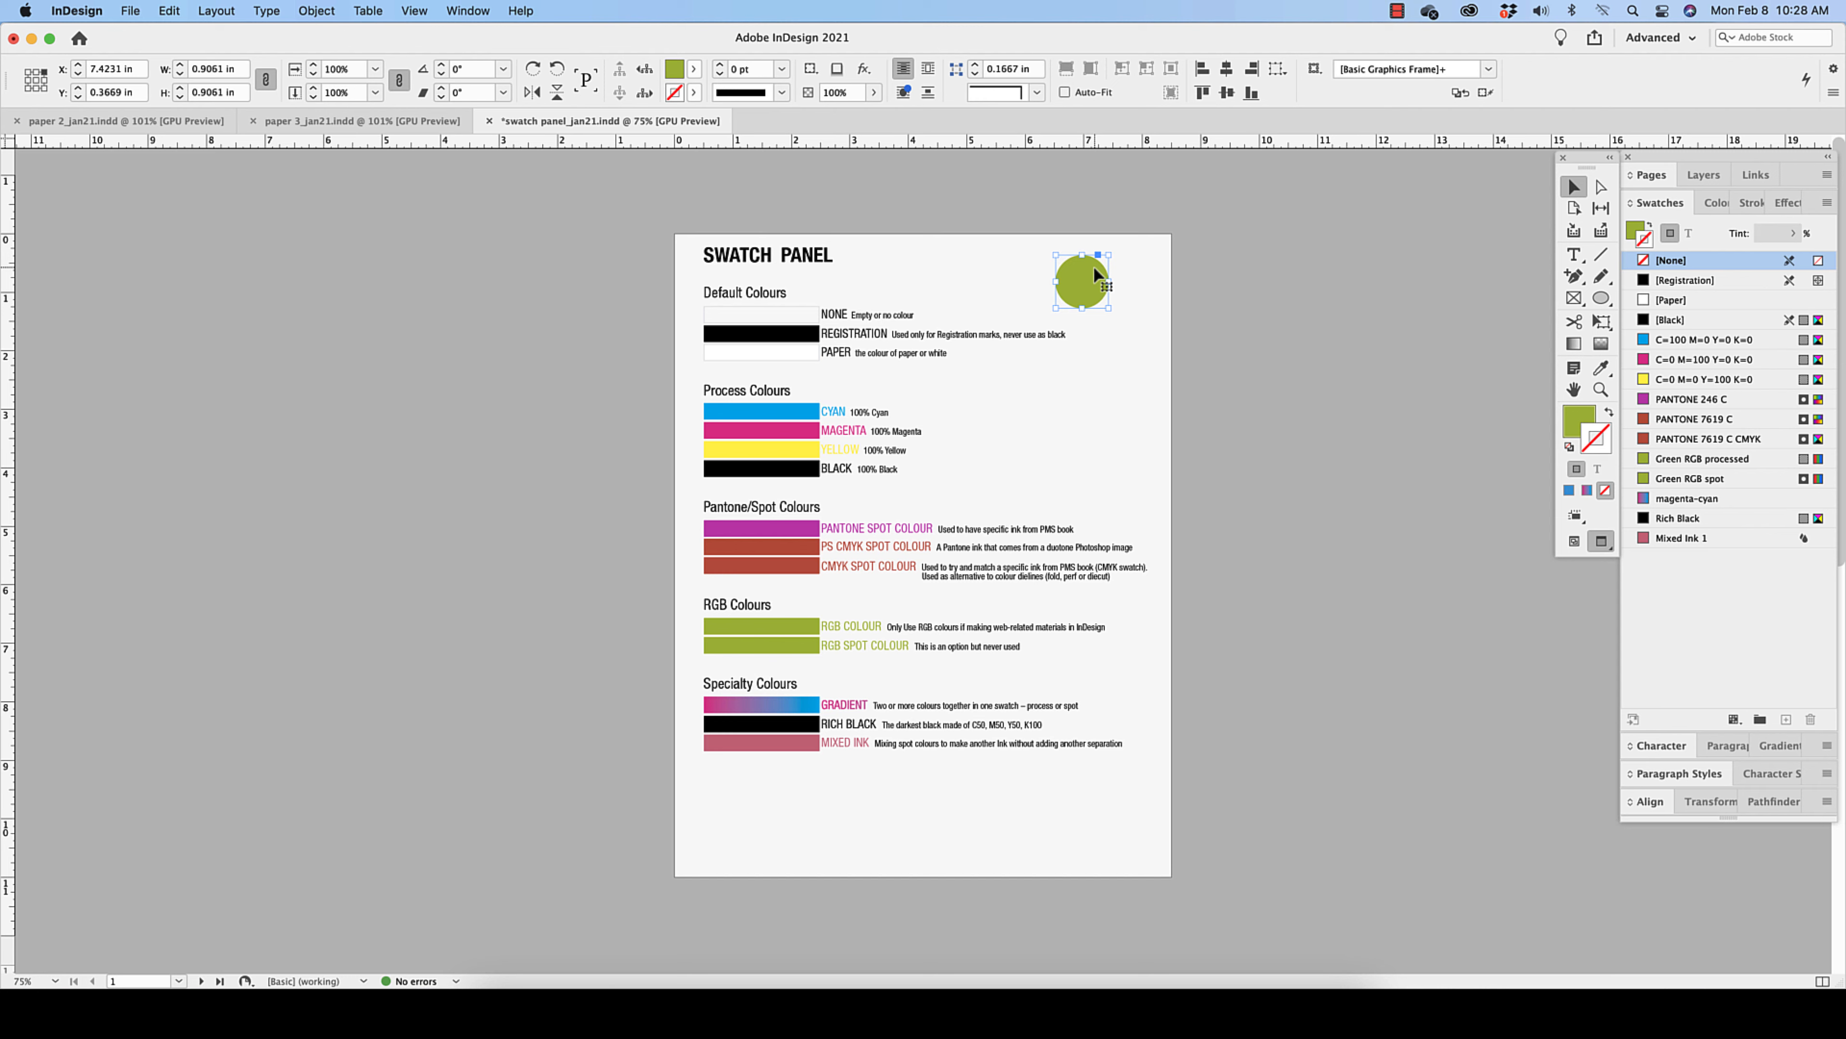
Step: Set the tint of the circle's green fill to 80%
click(1639, 230)
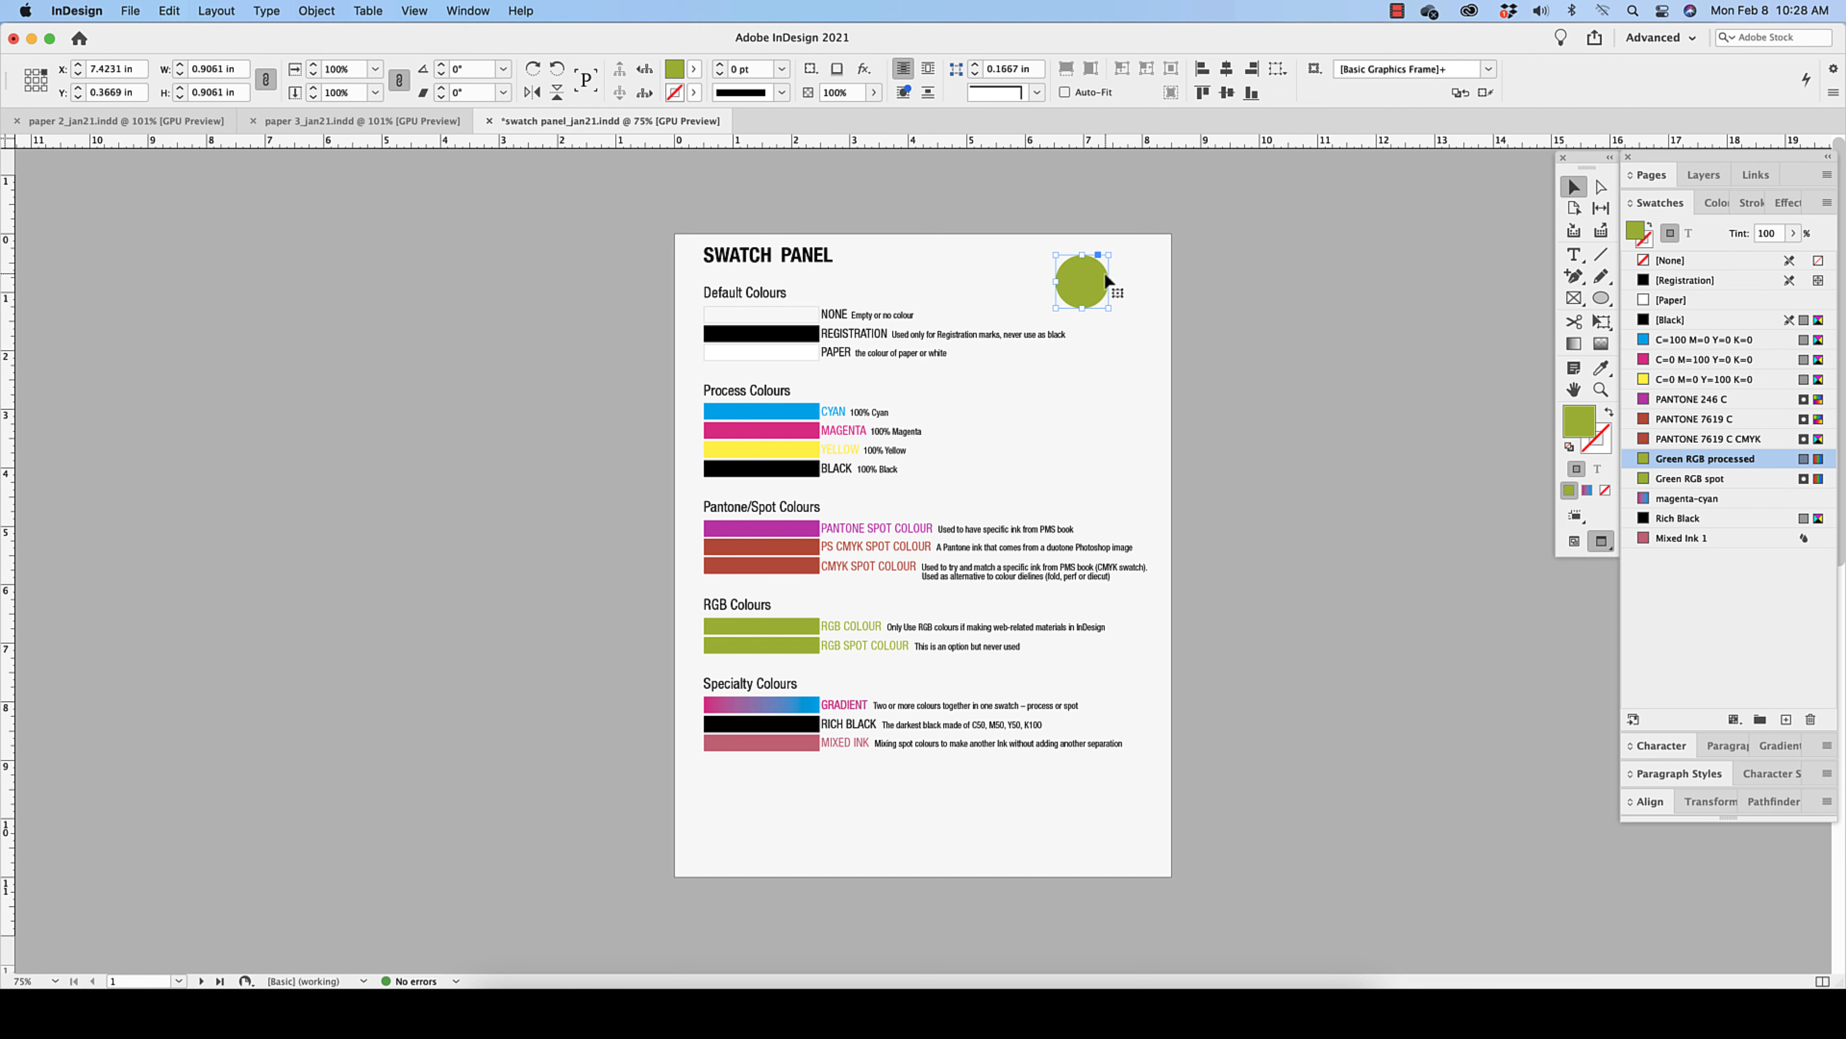
scroll(1107, 282, up, 1)
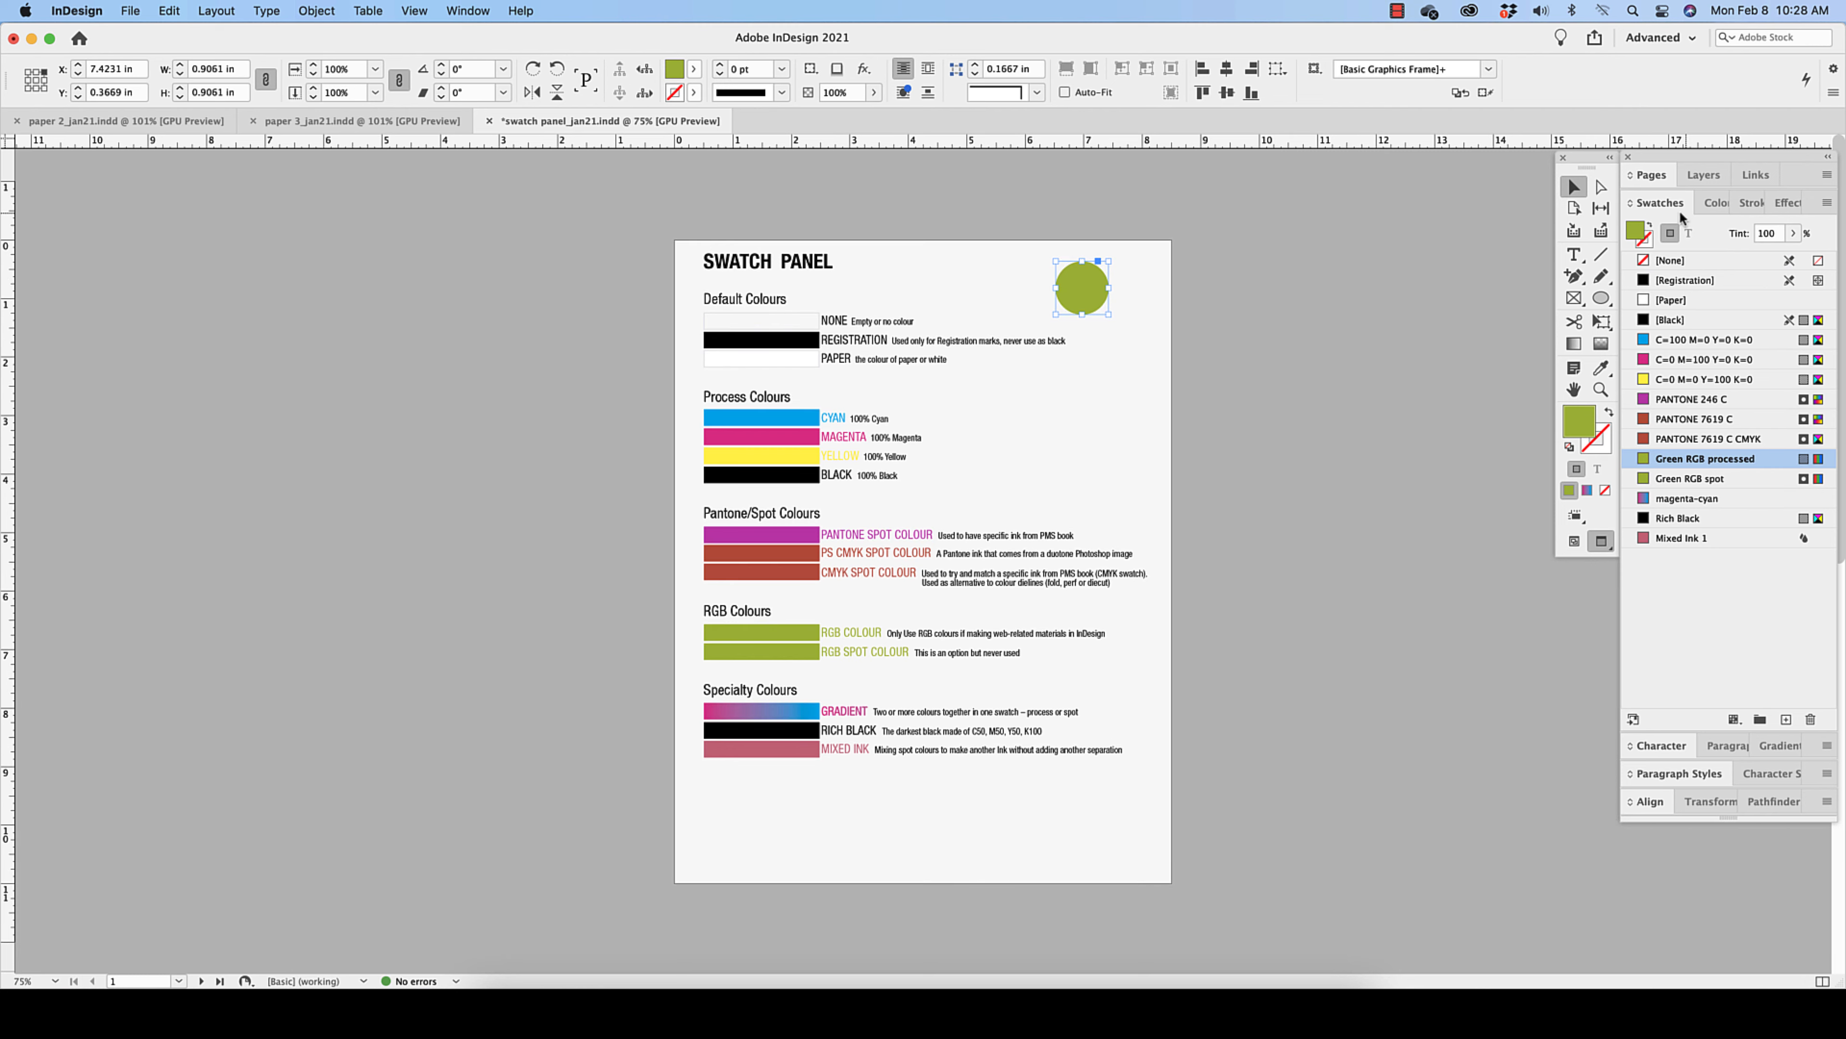
click(1761, 233)
text(80)
key(Return)
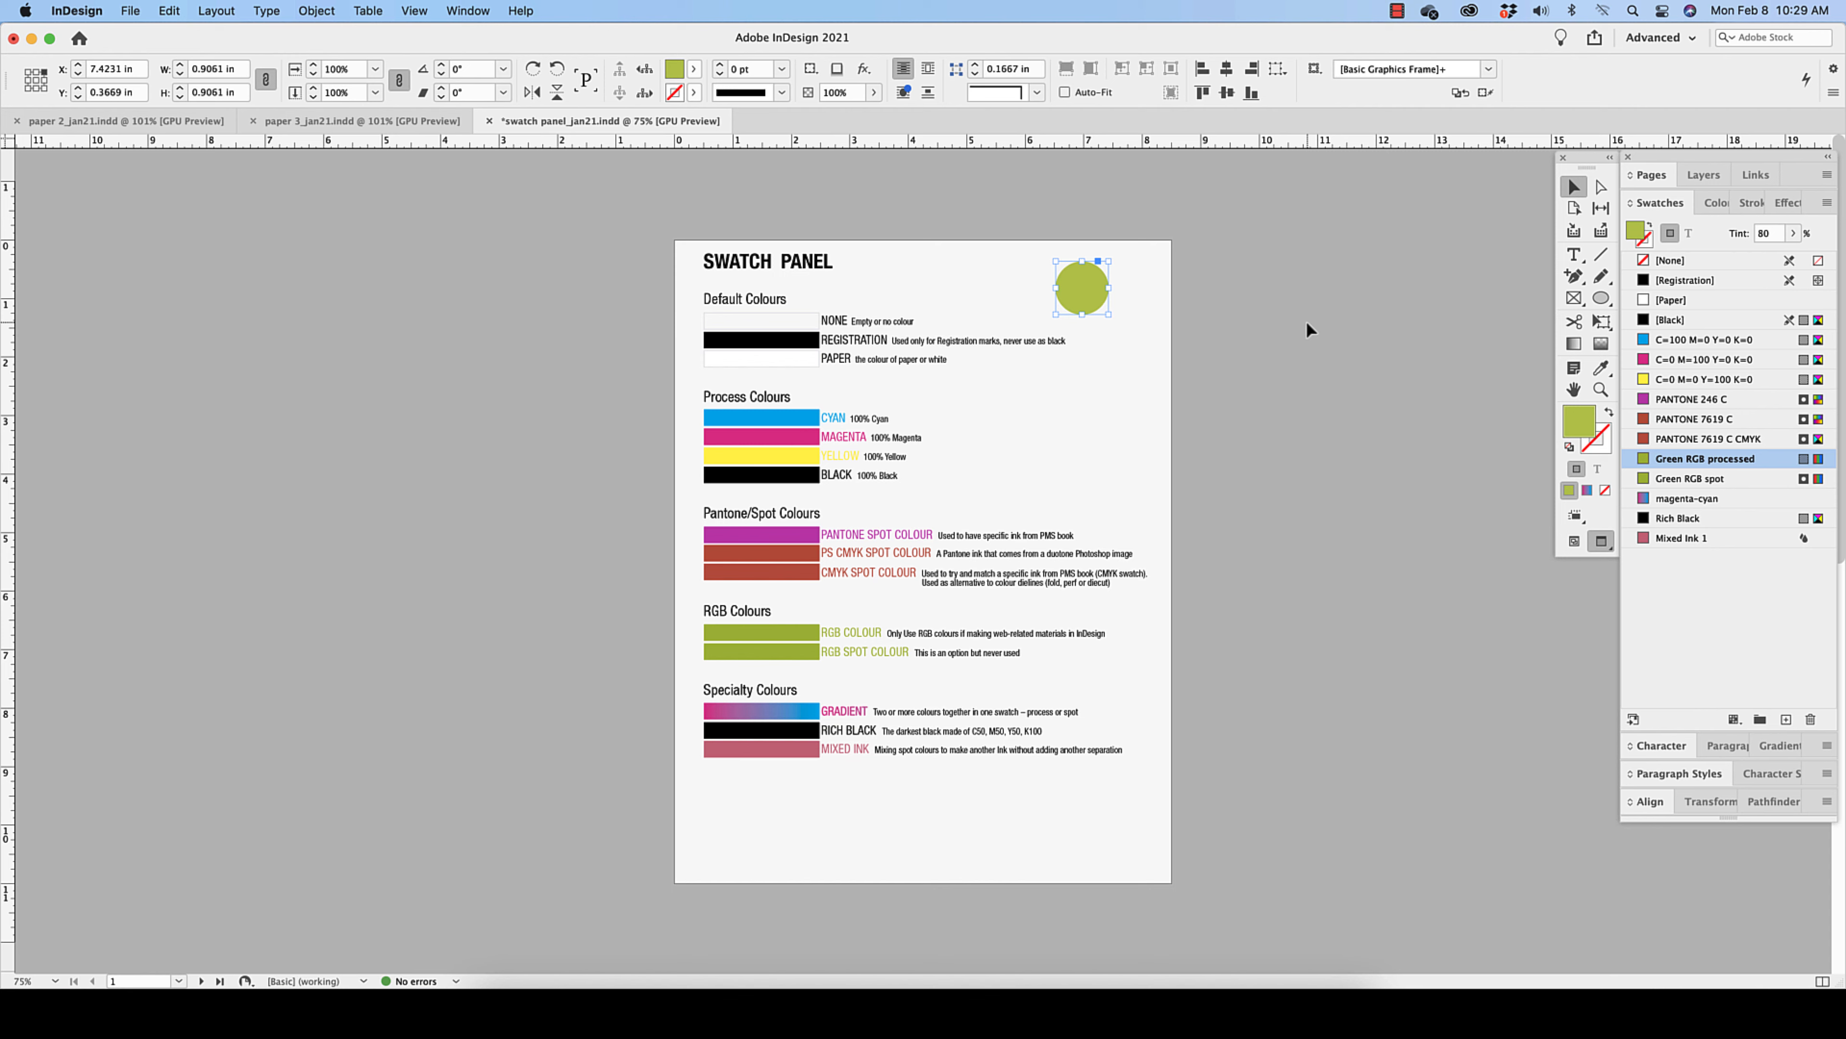
Step: Set the circle's fill tint to 50%, and delete the circle from the page
click(1774, 233)
text(50)
key(Return)
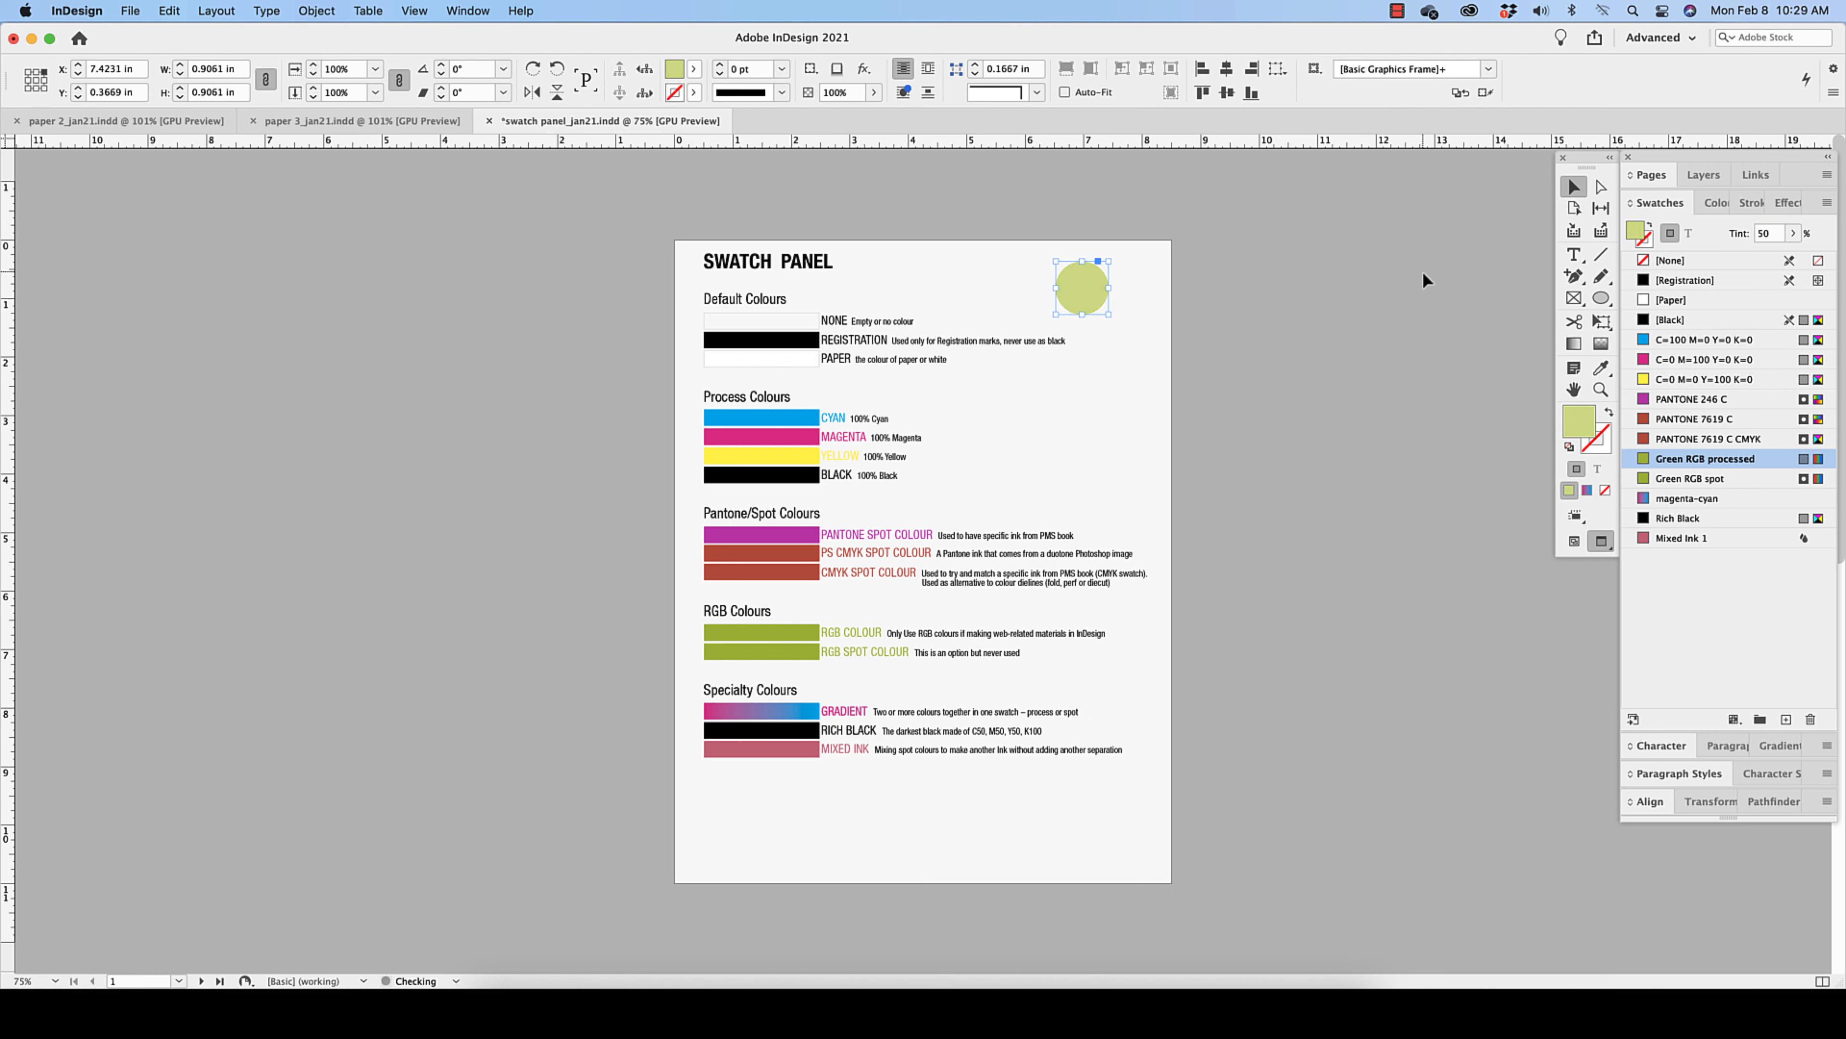
click(1316, 297)
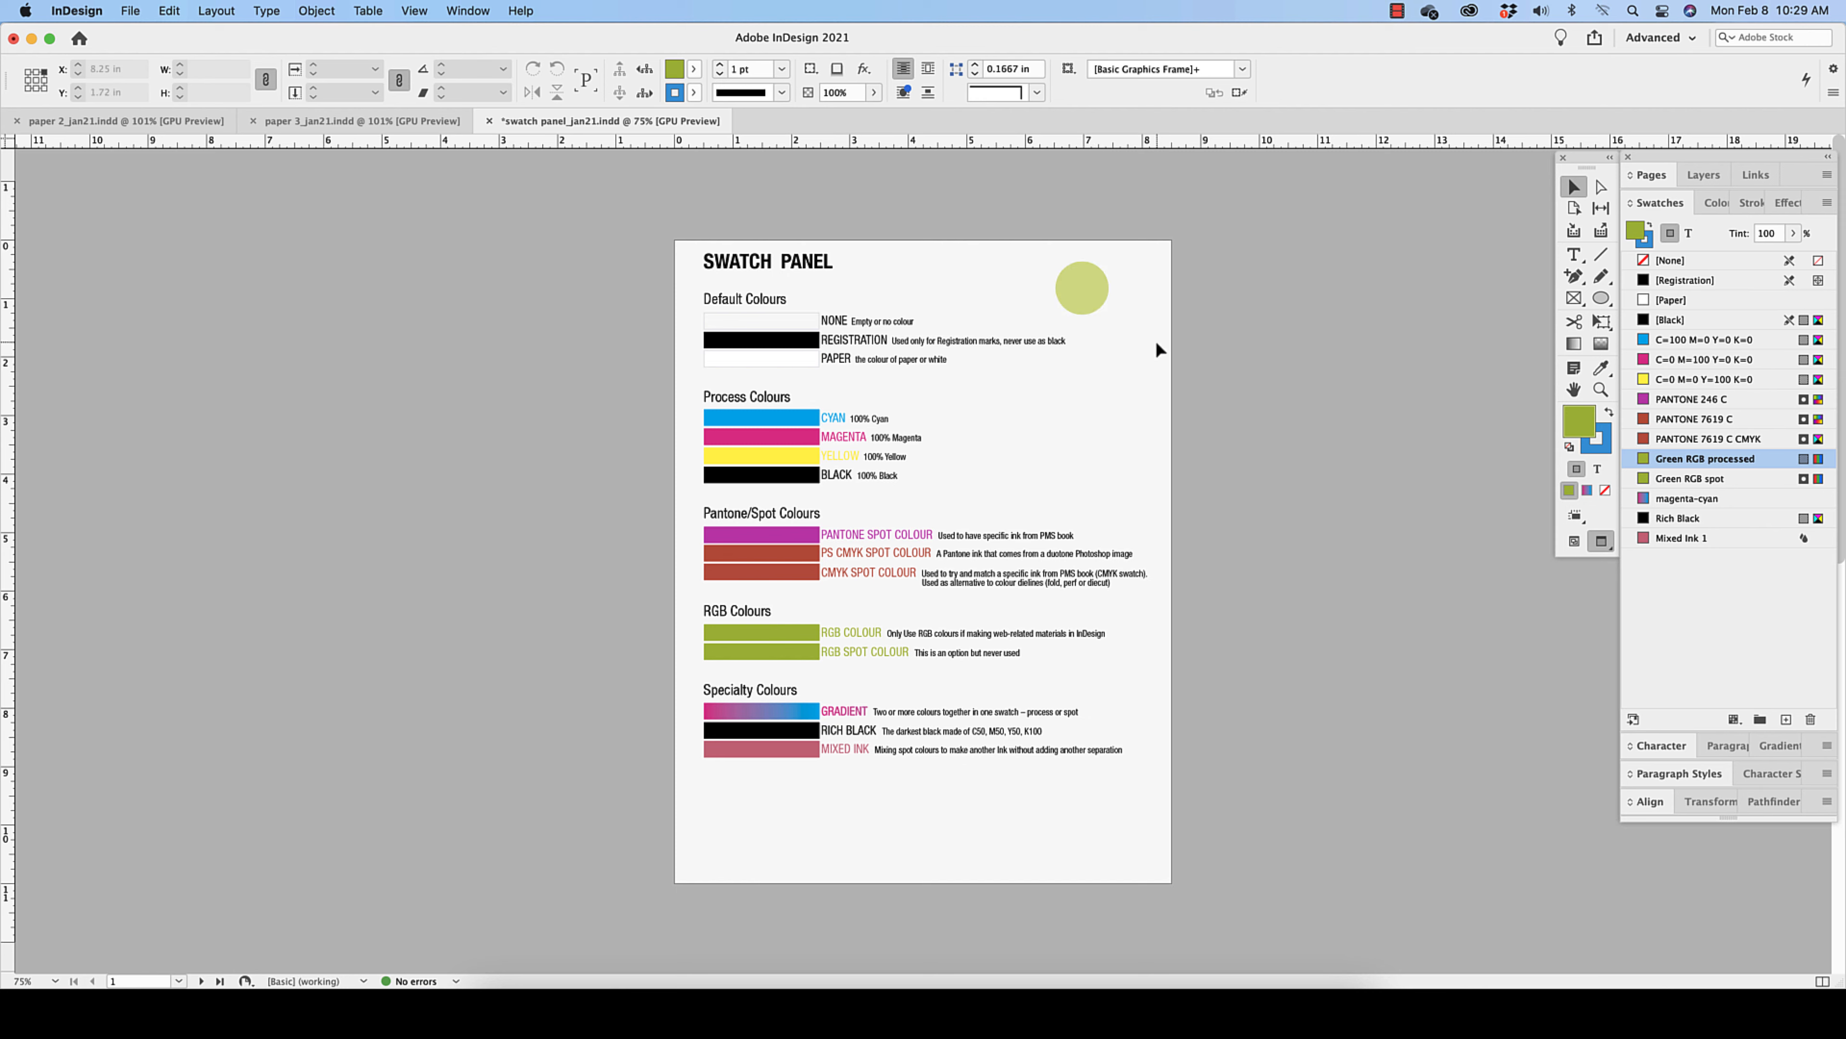
click(1099, 278)
key(Delete)
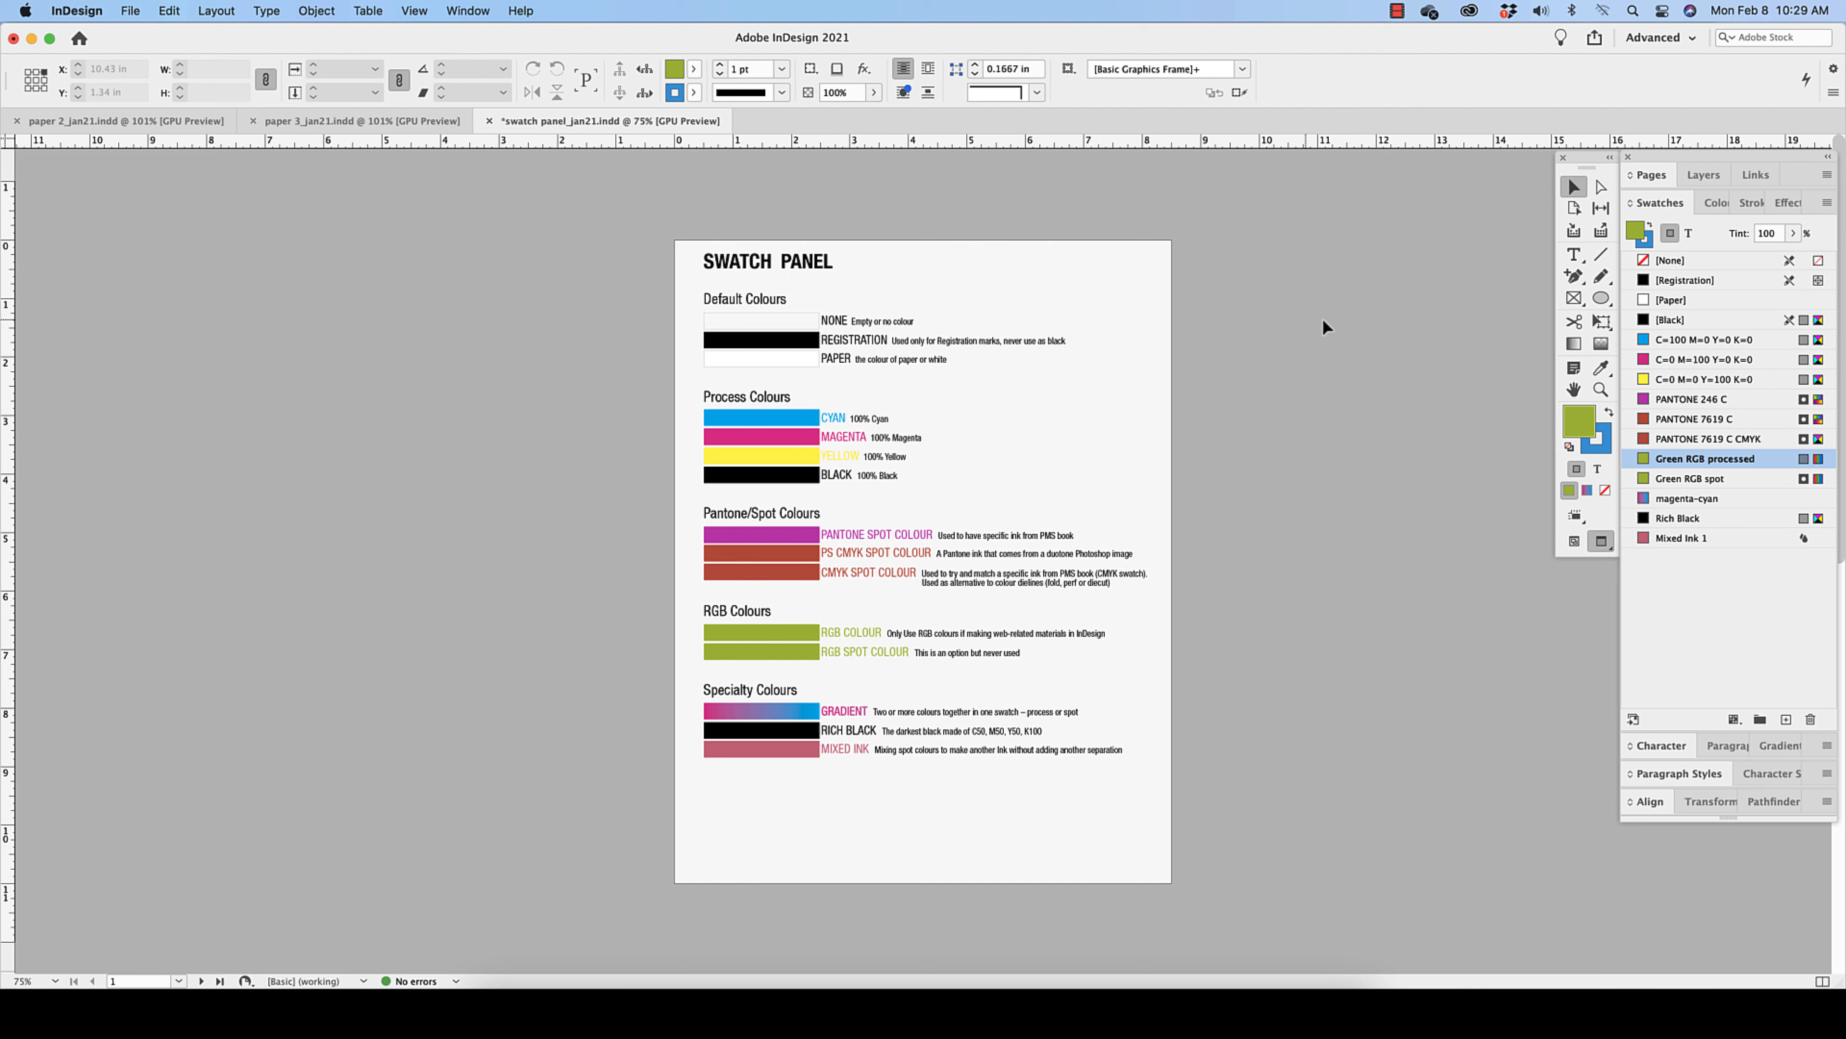
Step: Draw a circle about 1.32 in wide at the page's upper right, with fill None, and move it off the page
mouse_move(1685, 442)
click(1601, 297)
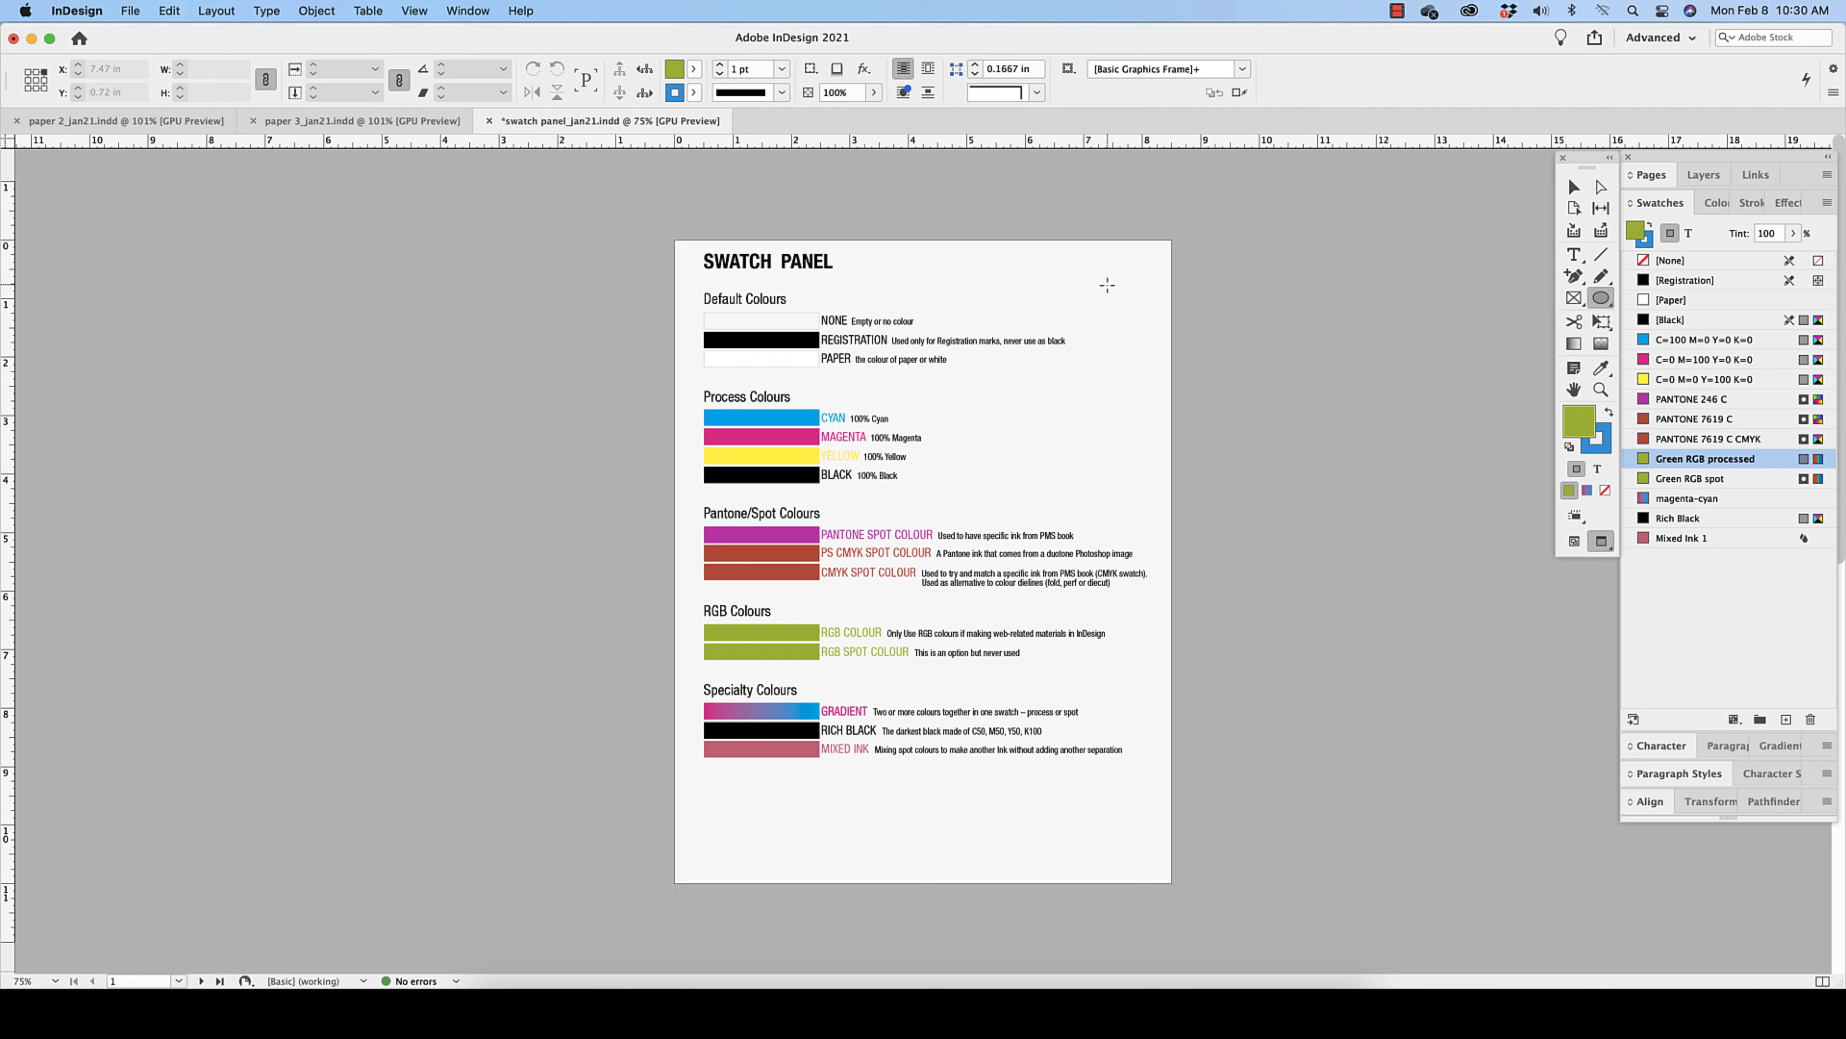
drag(1094, 297, 1131, 258)
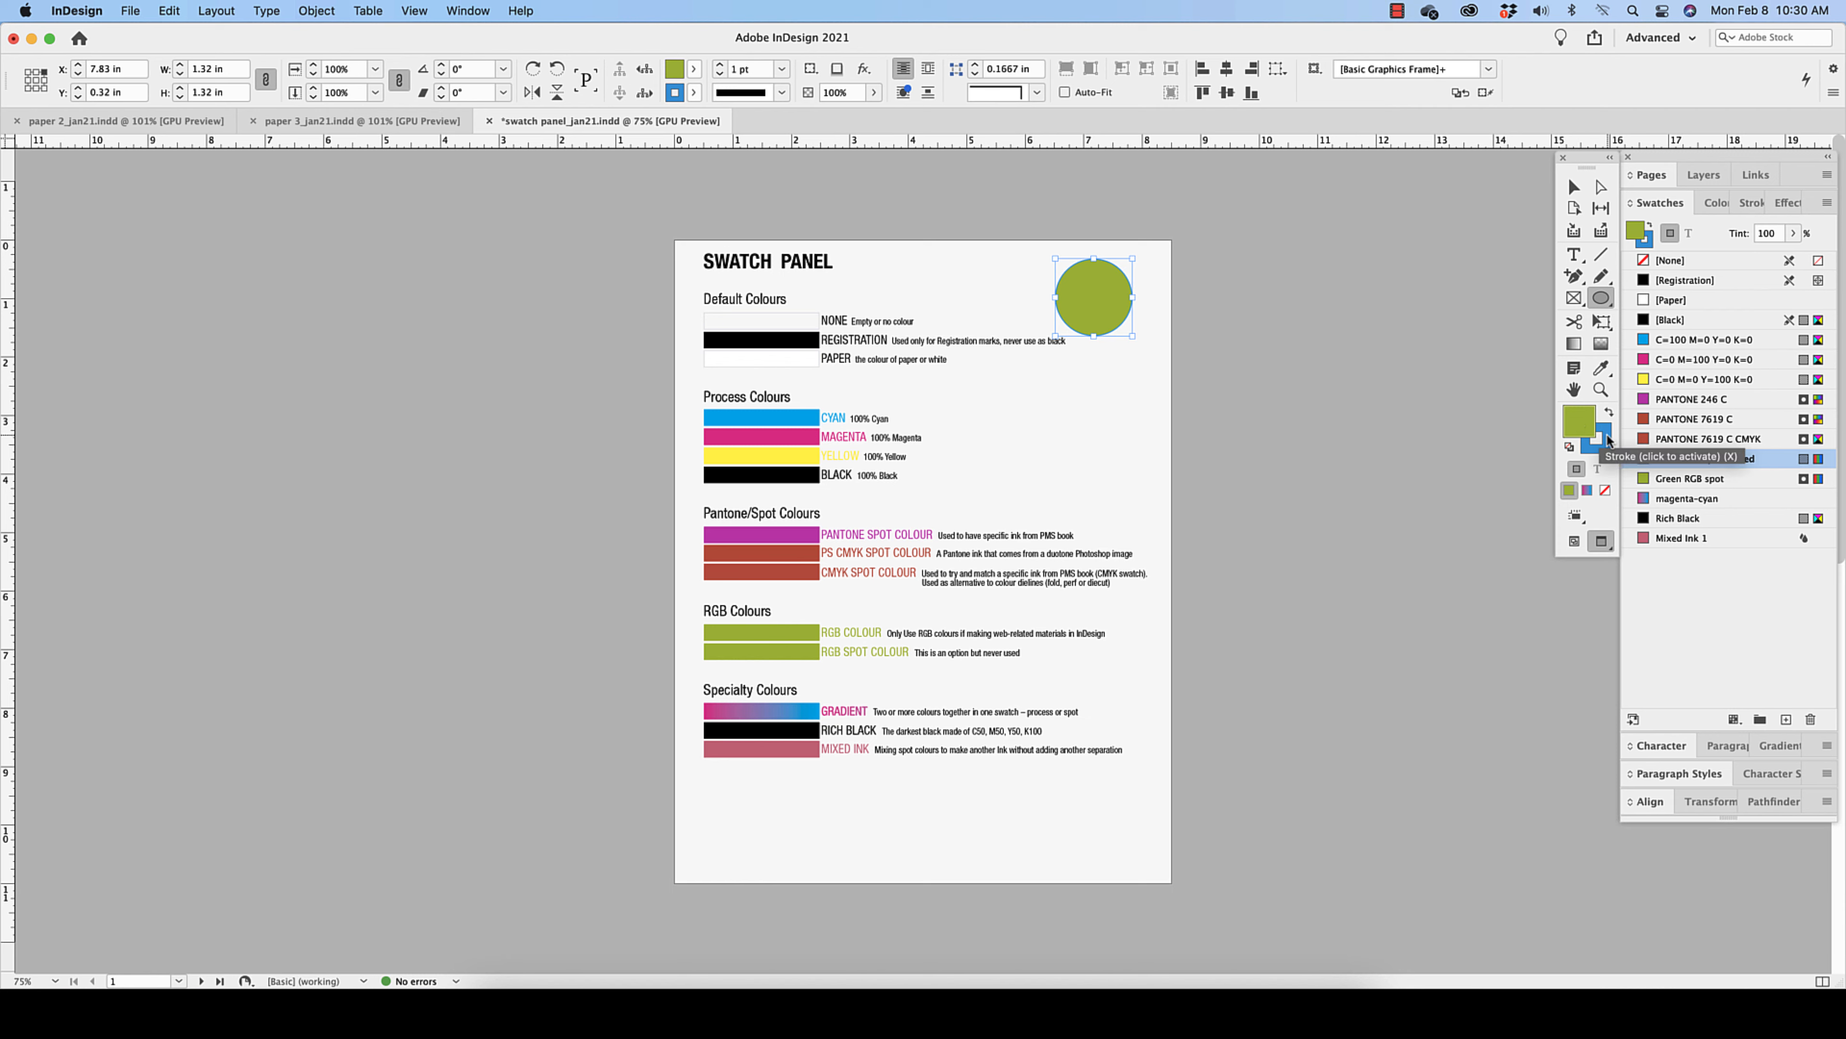
click(1573, 187)
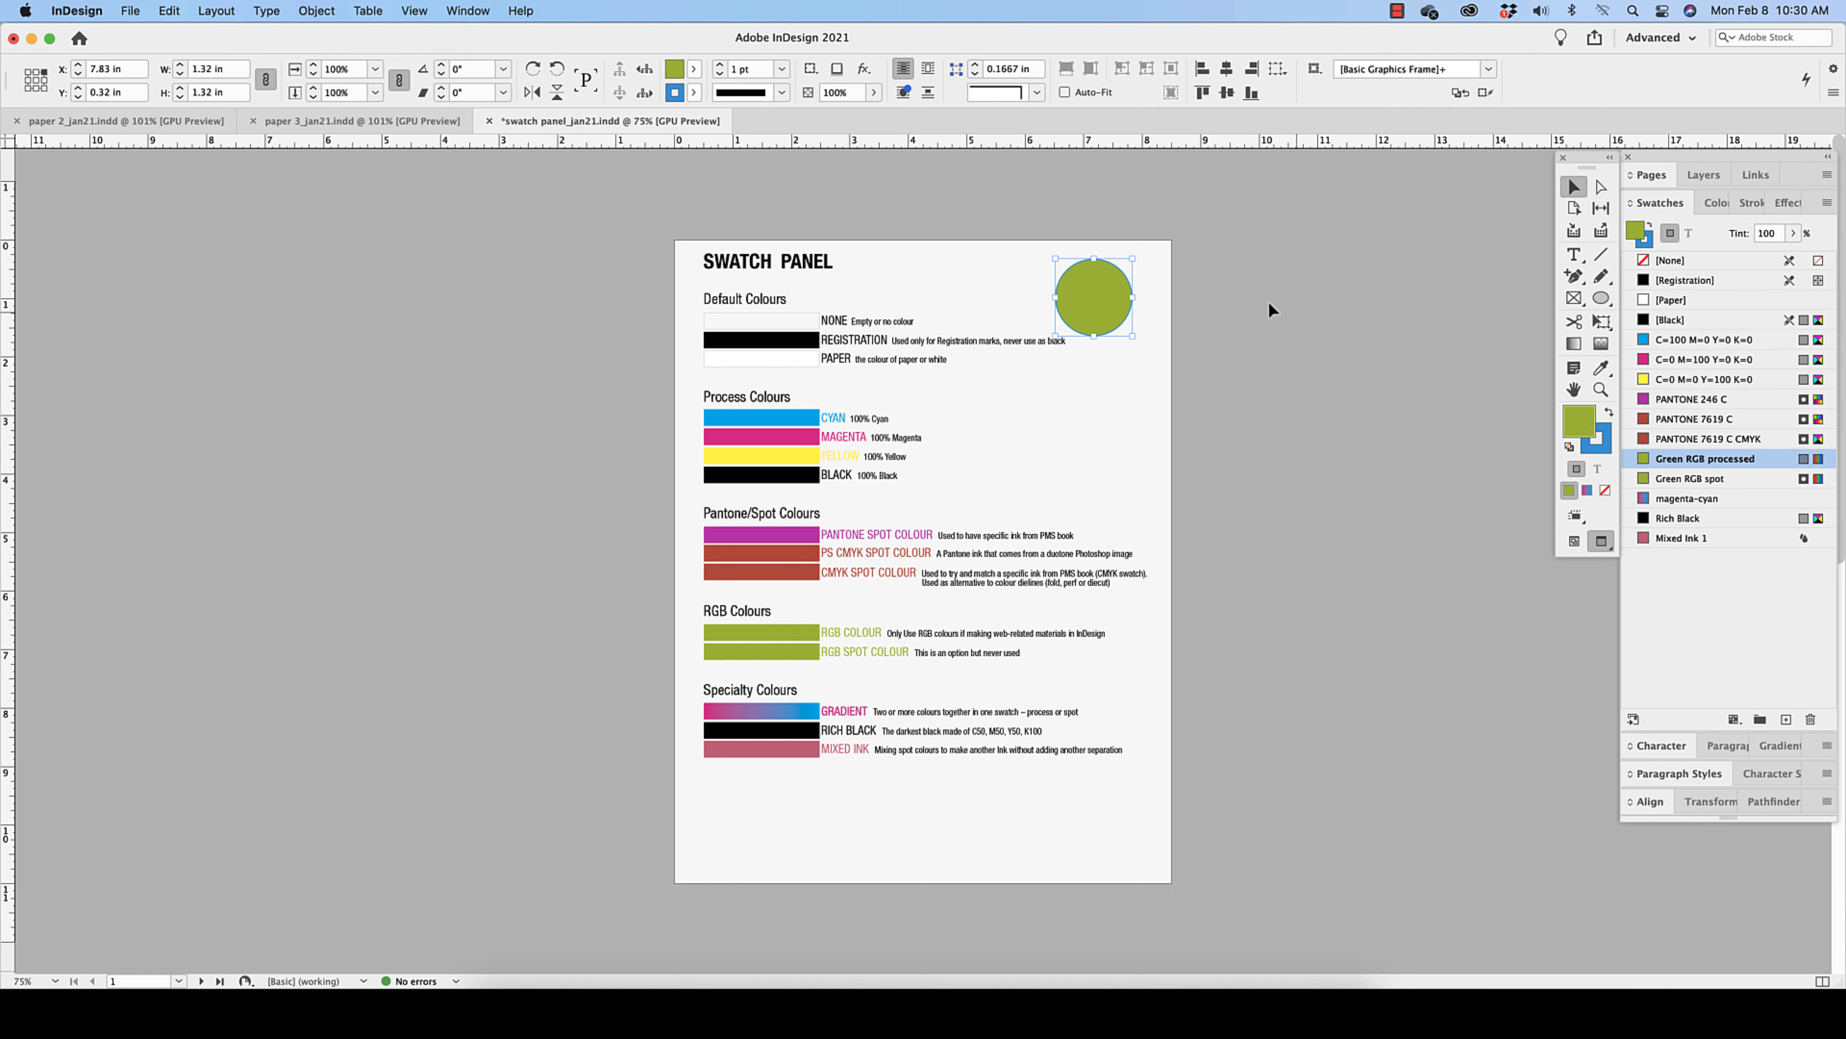
click(1672, 259)
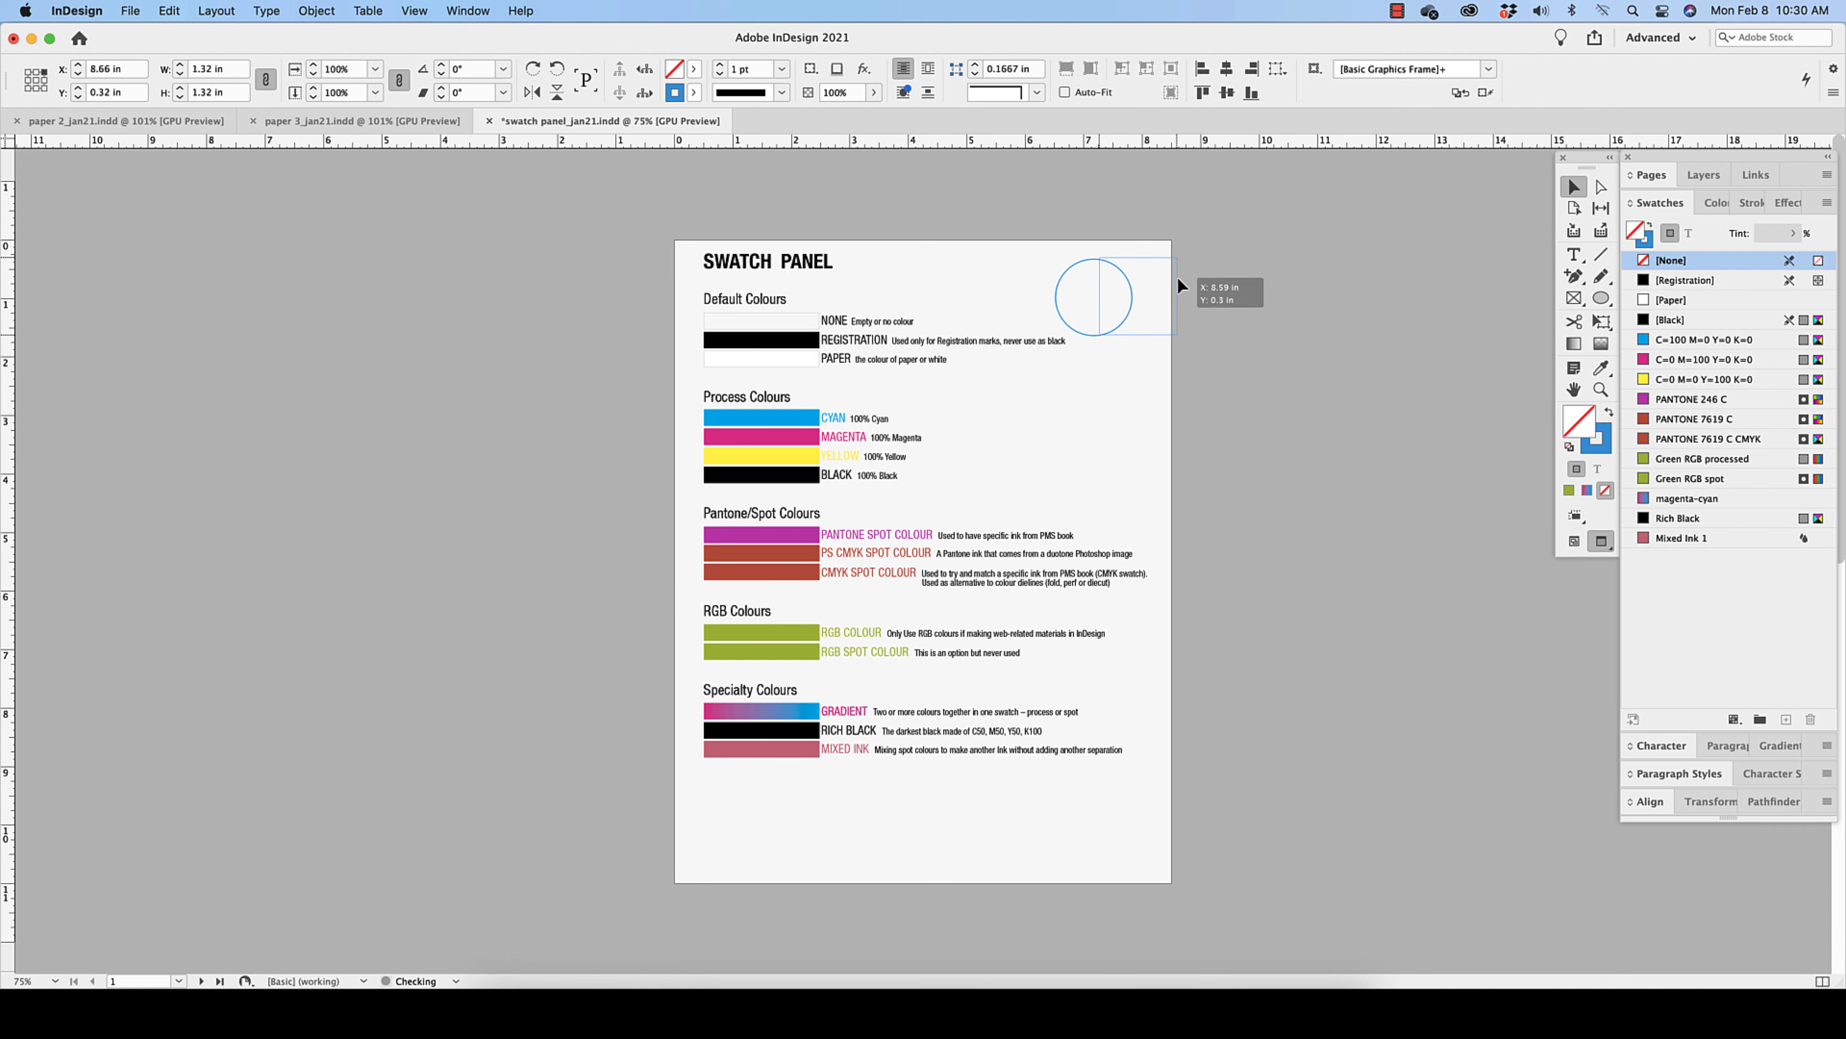
drag(1196, 251, 1297, 341)
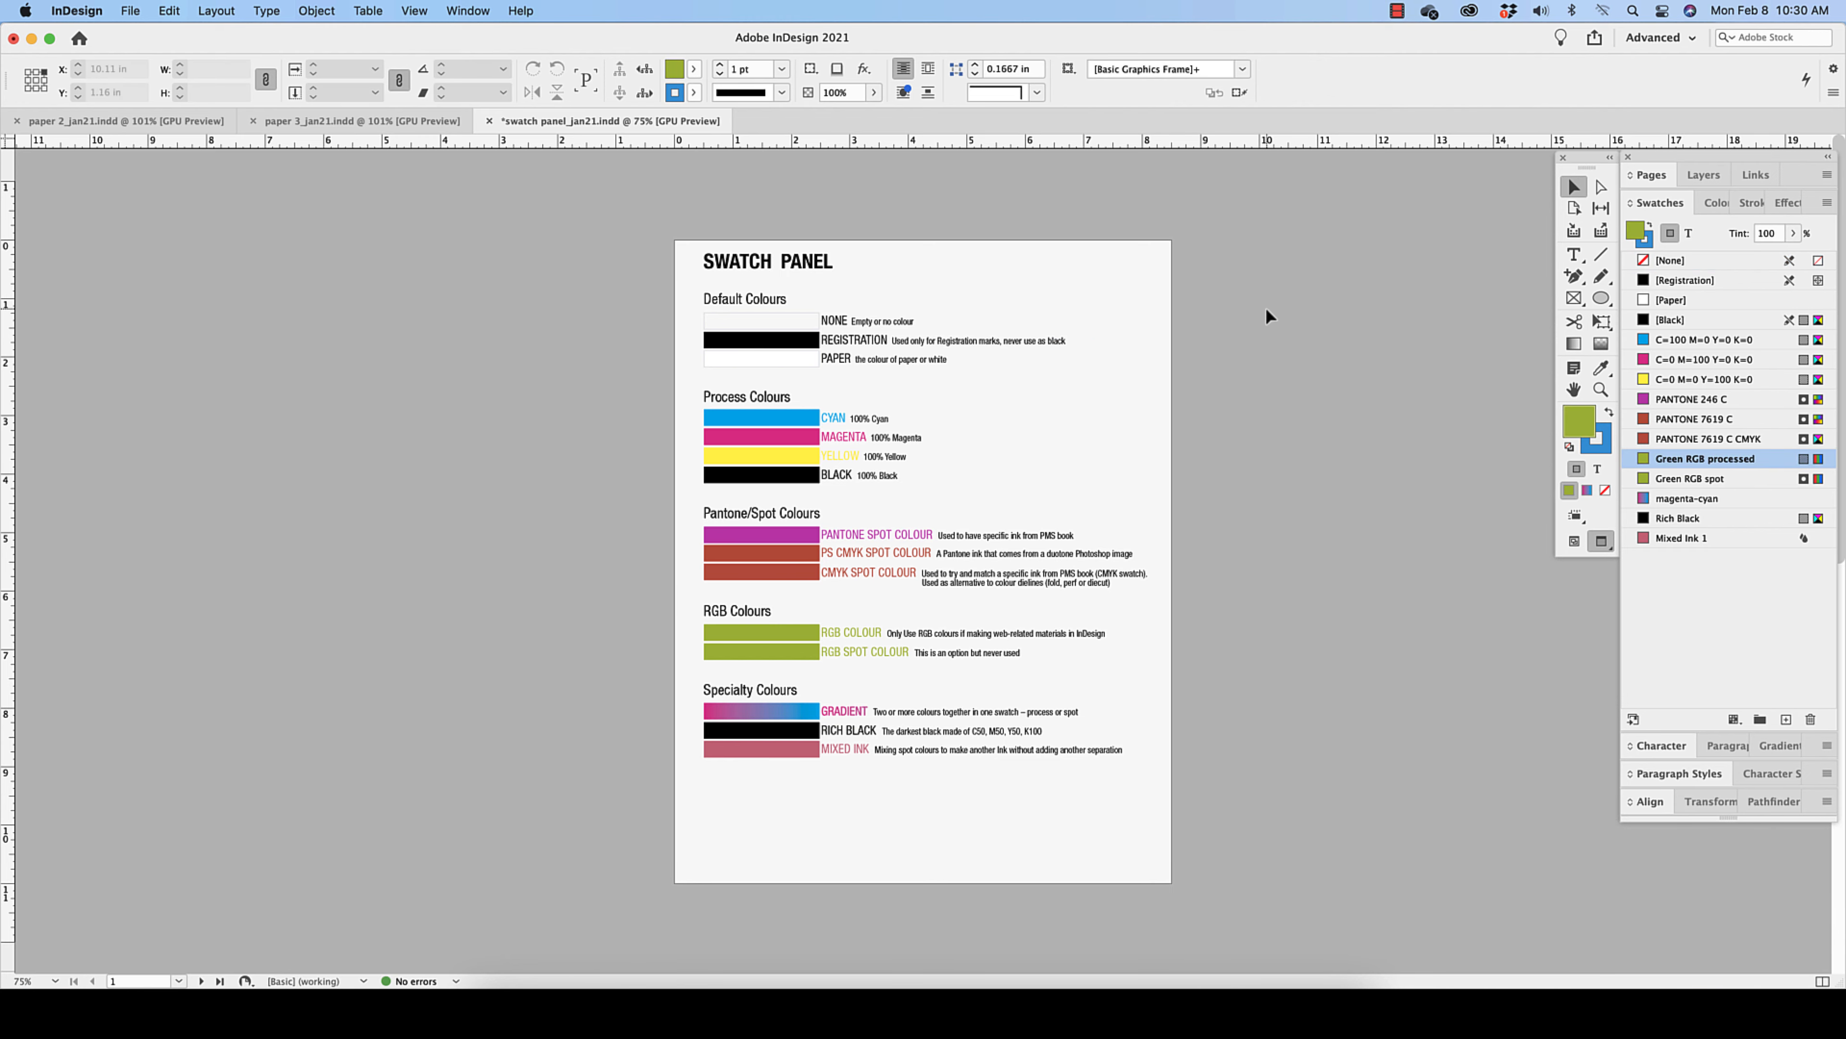
Step: Show the pasteboard in Normal view and delete the duplicate set of colour bars and labels left of the page
key(w)
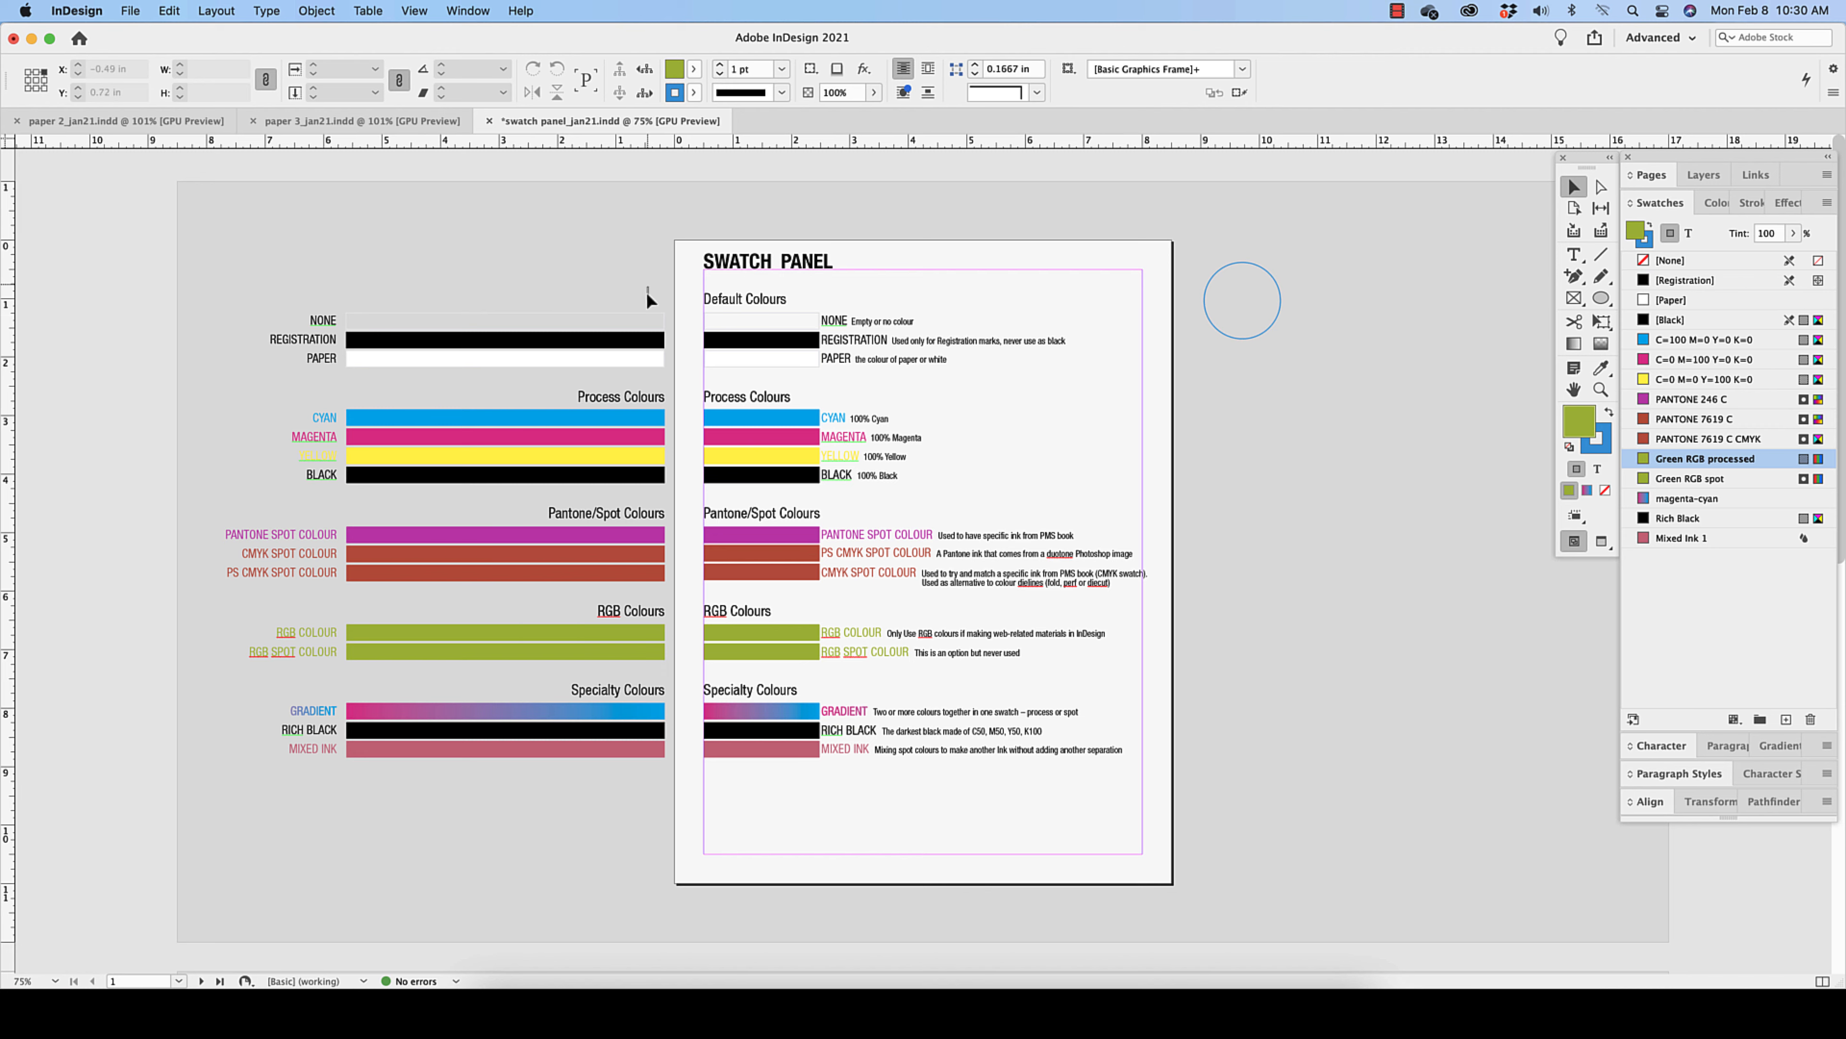
drag(647, 292, 251, 800)
key(Delete)
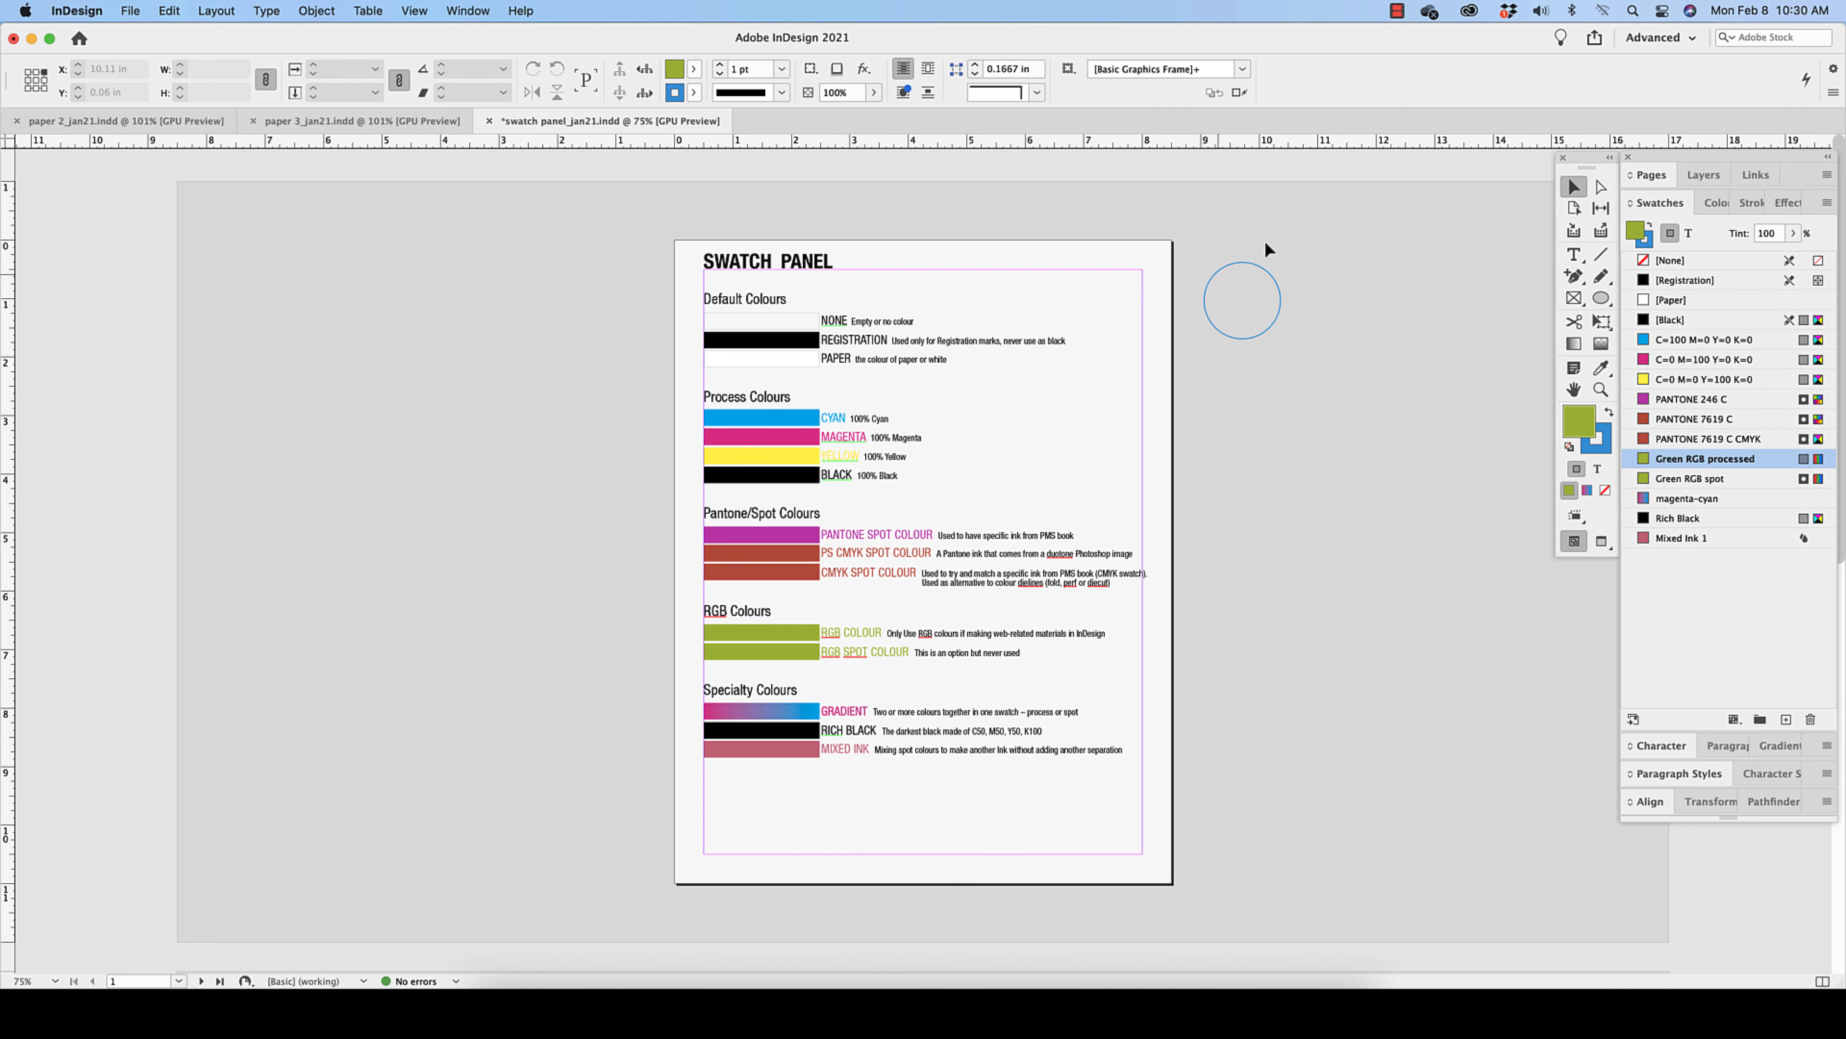
Step: Move the unfilled circle back so it overlaps the page's right edge, and set its stroke to None
drag(1280, 299, 1217, 298)
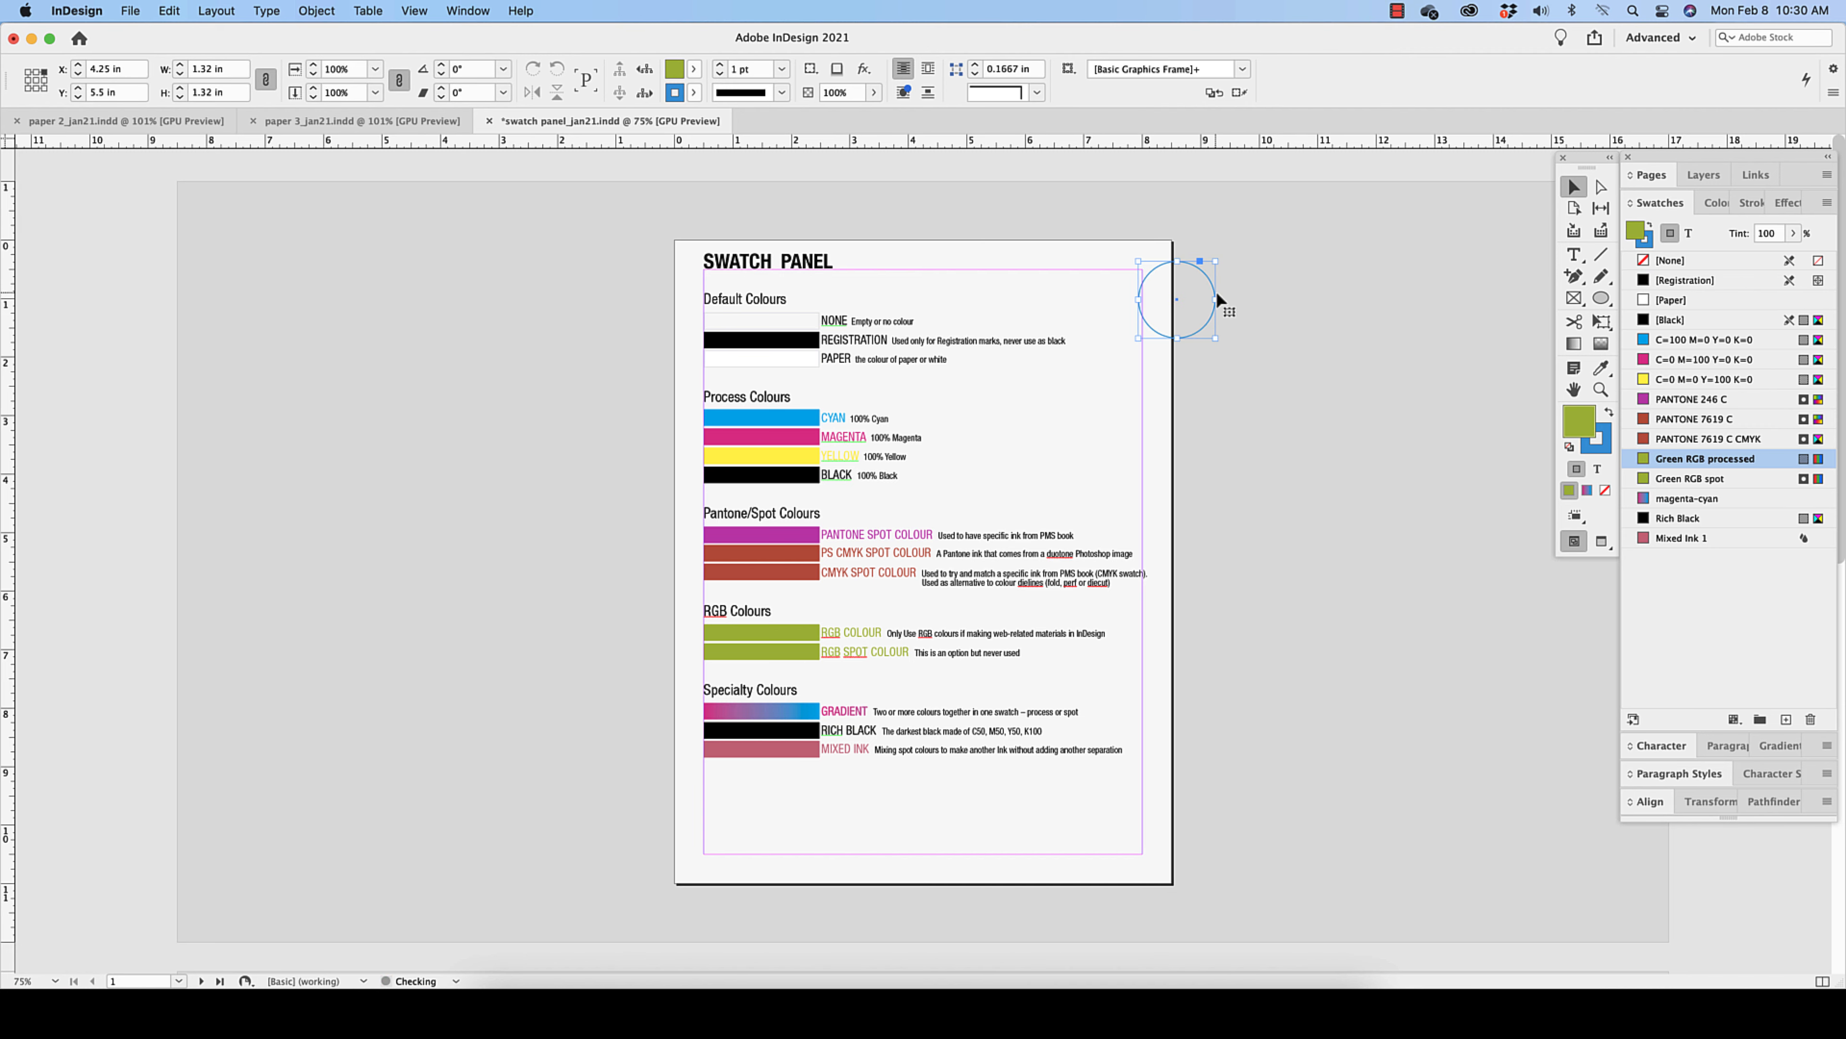
key(slash)
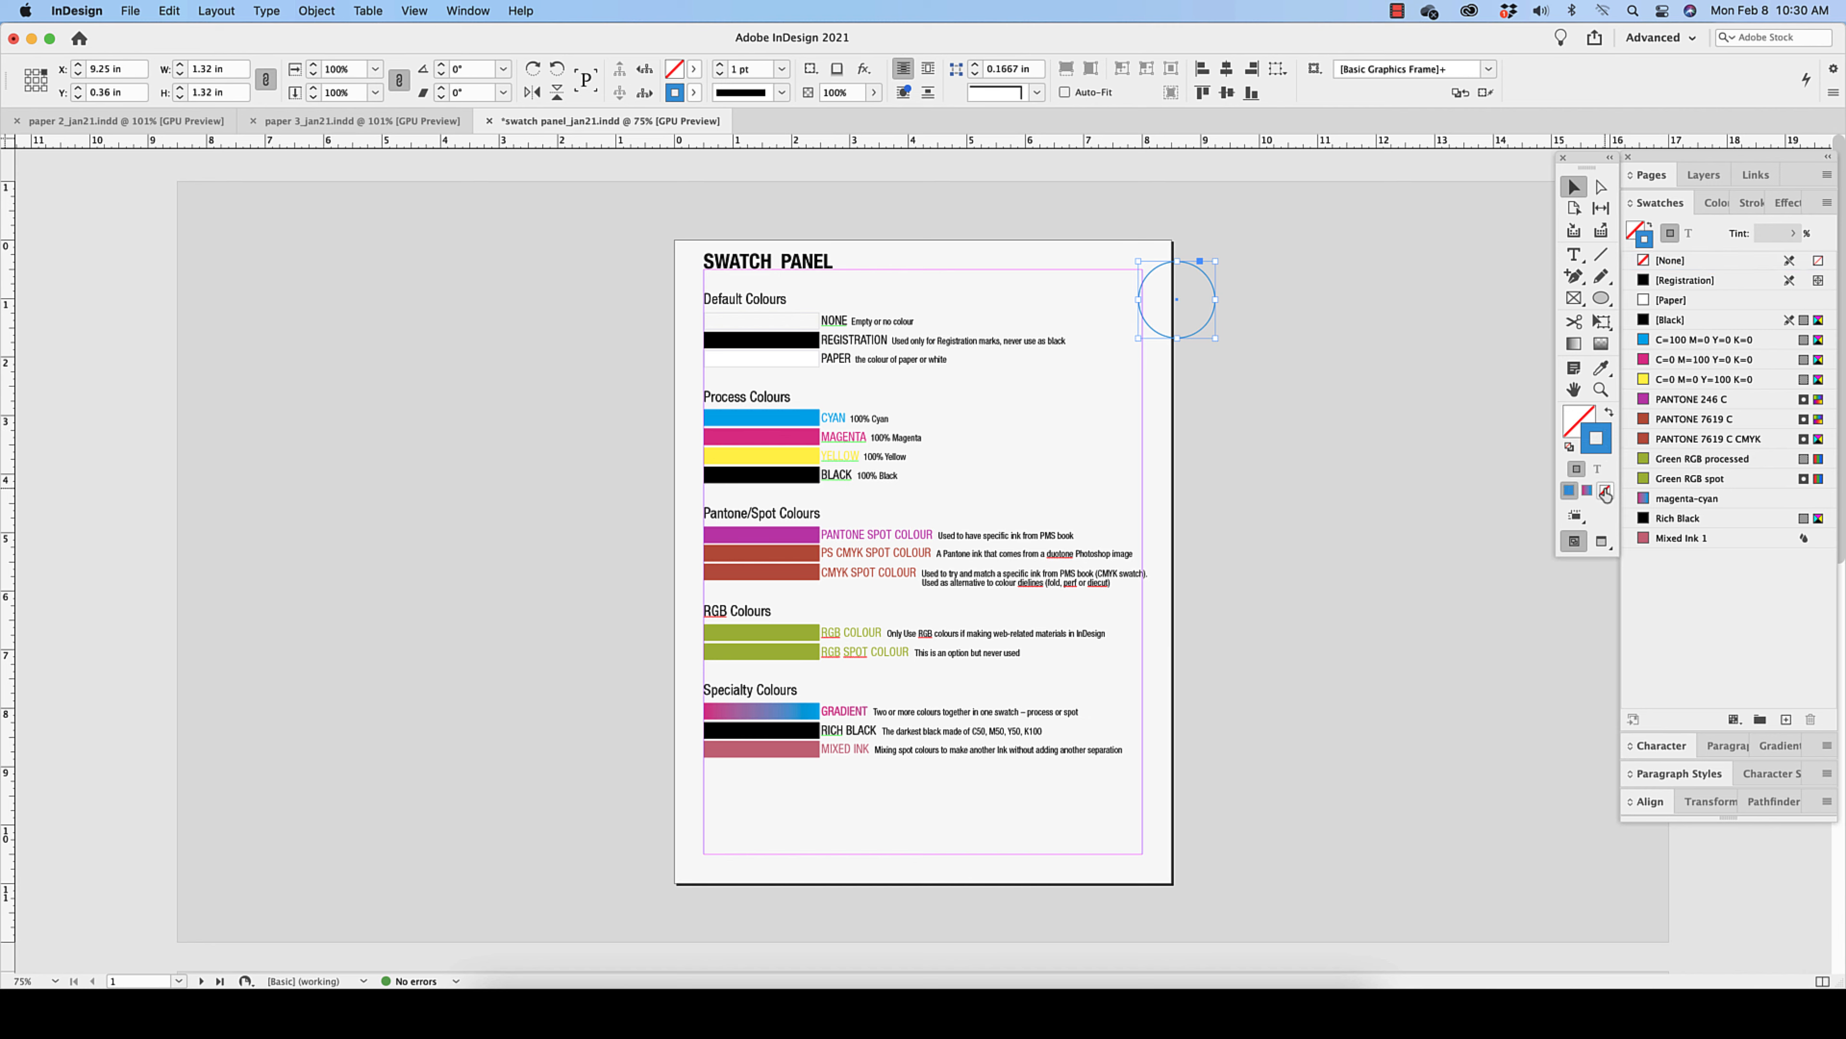
click(1605, 492)
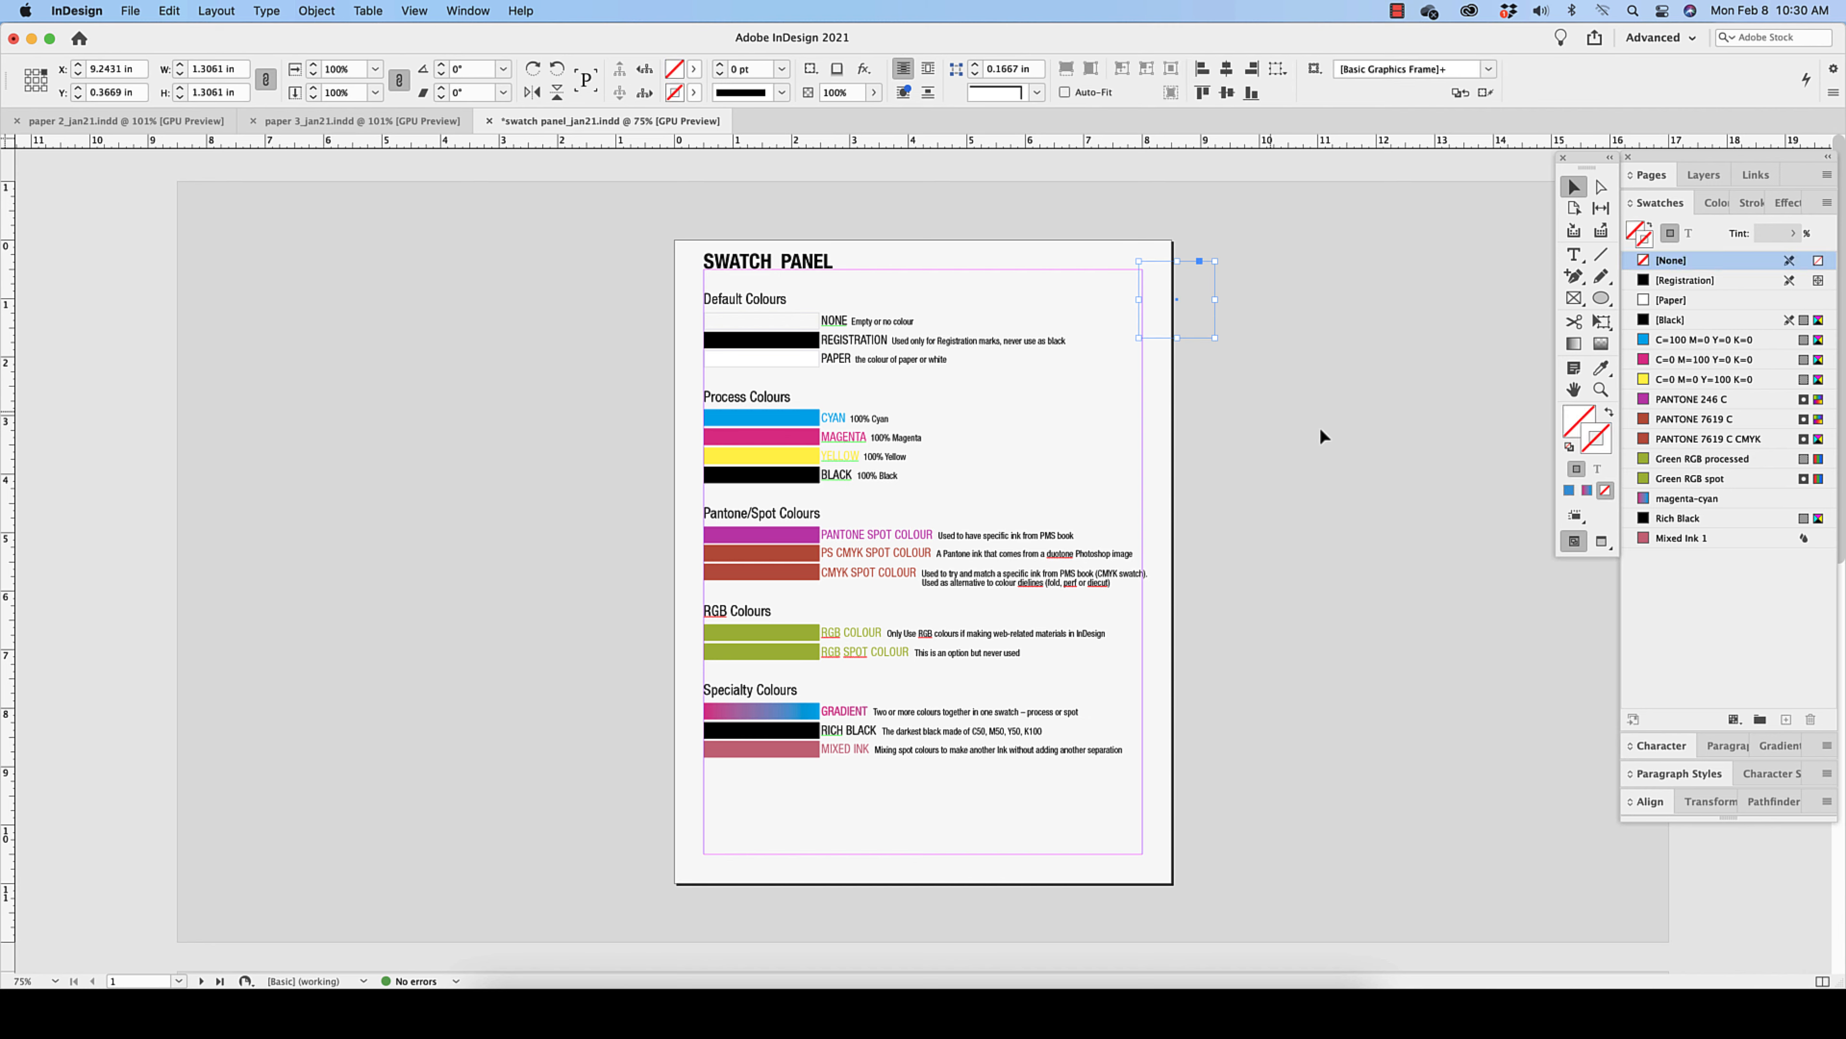
click(1211, 303)
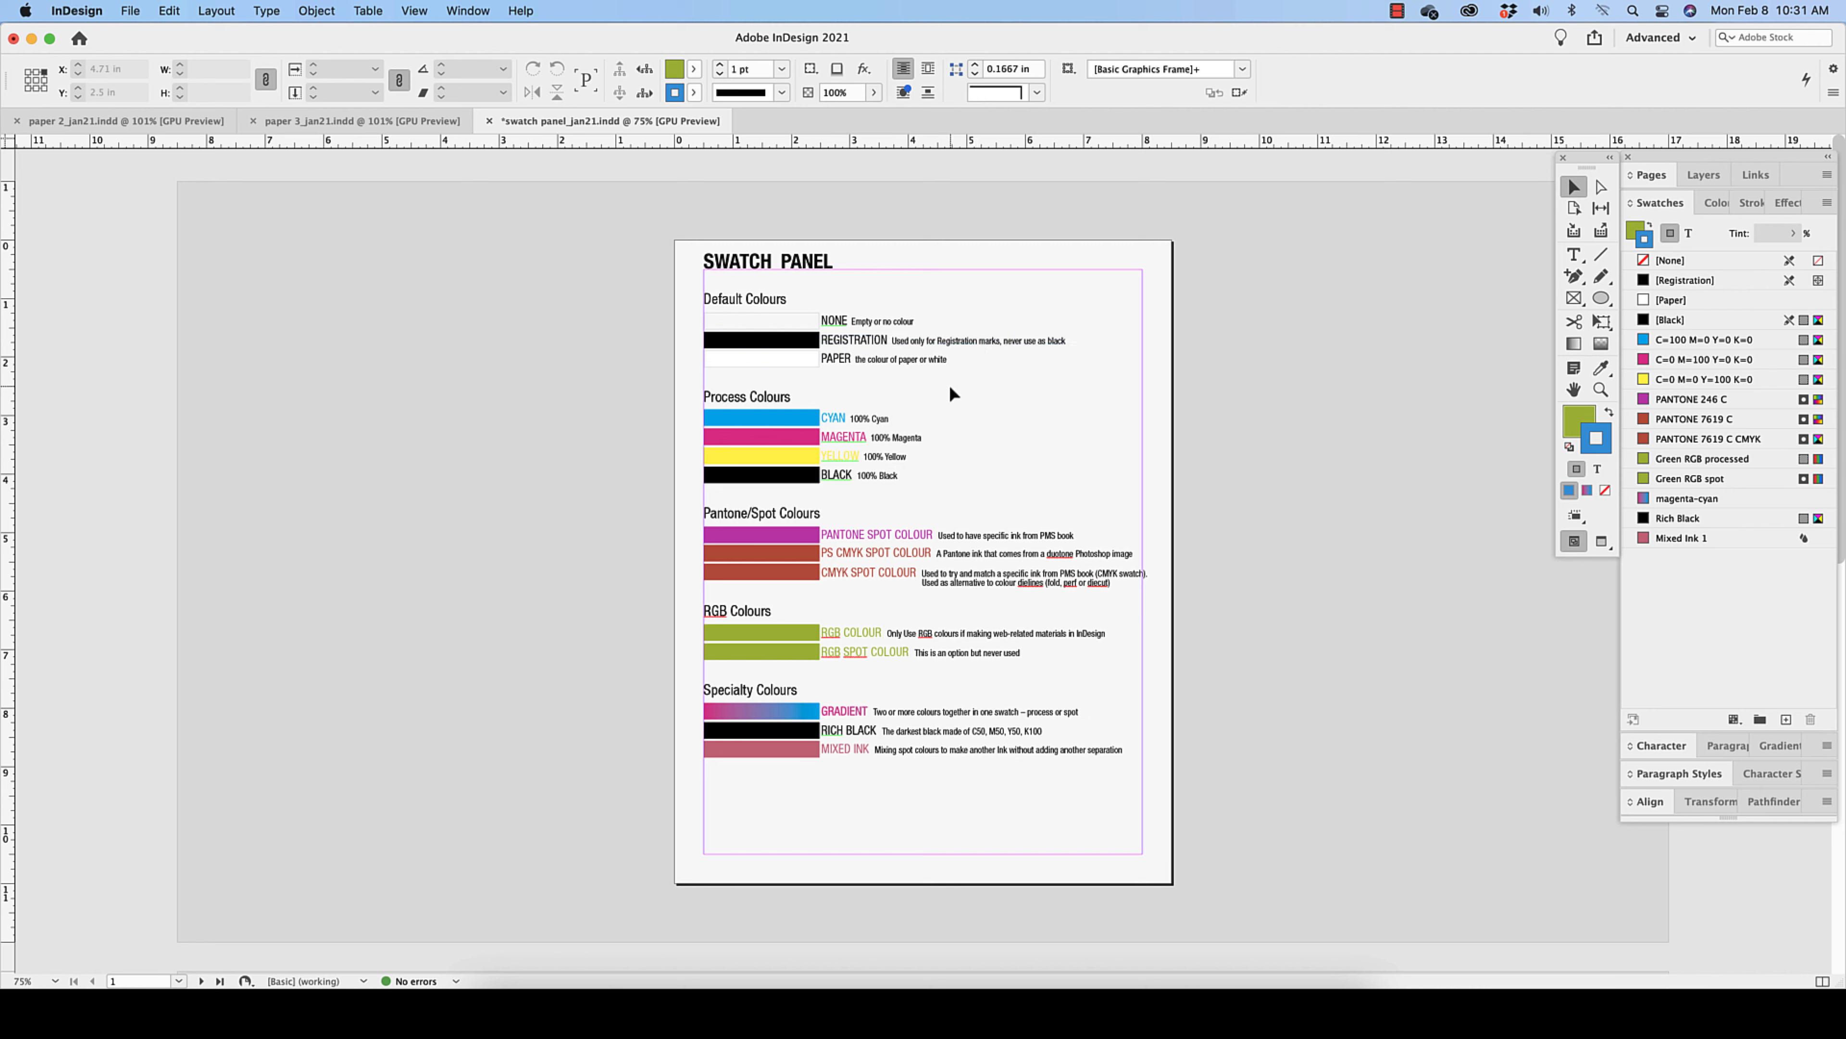
Step: Draw a circle about 0.84 in wide at the page's upper right and apply Registration to its stroke and fill
click(1601, 298)
drag(1115, 281, 1079, 266)
click(1686, 280)
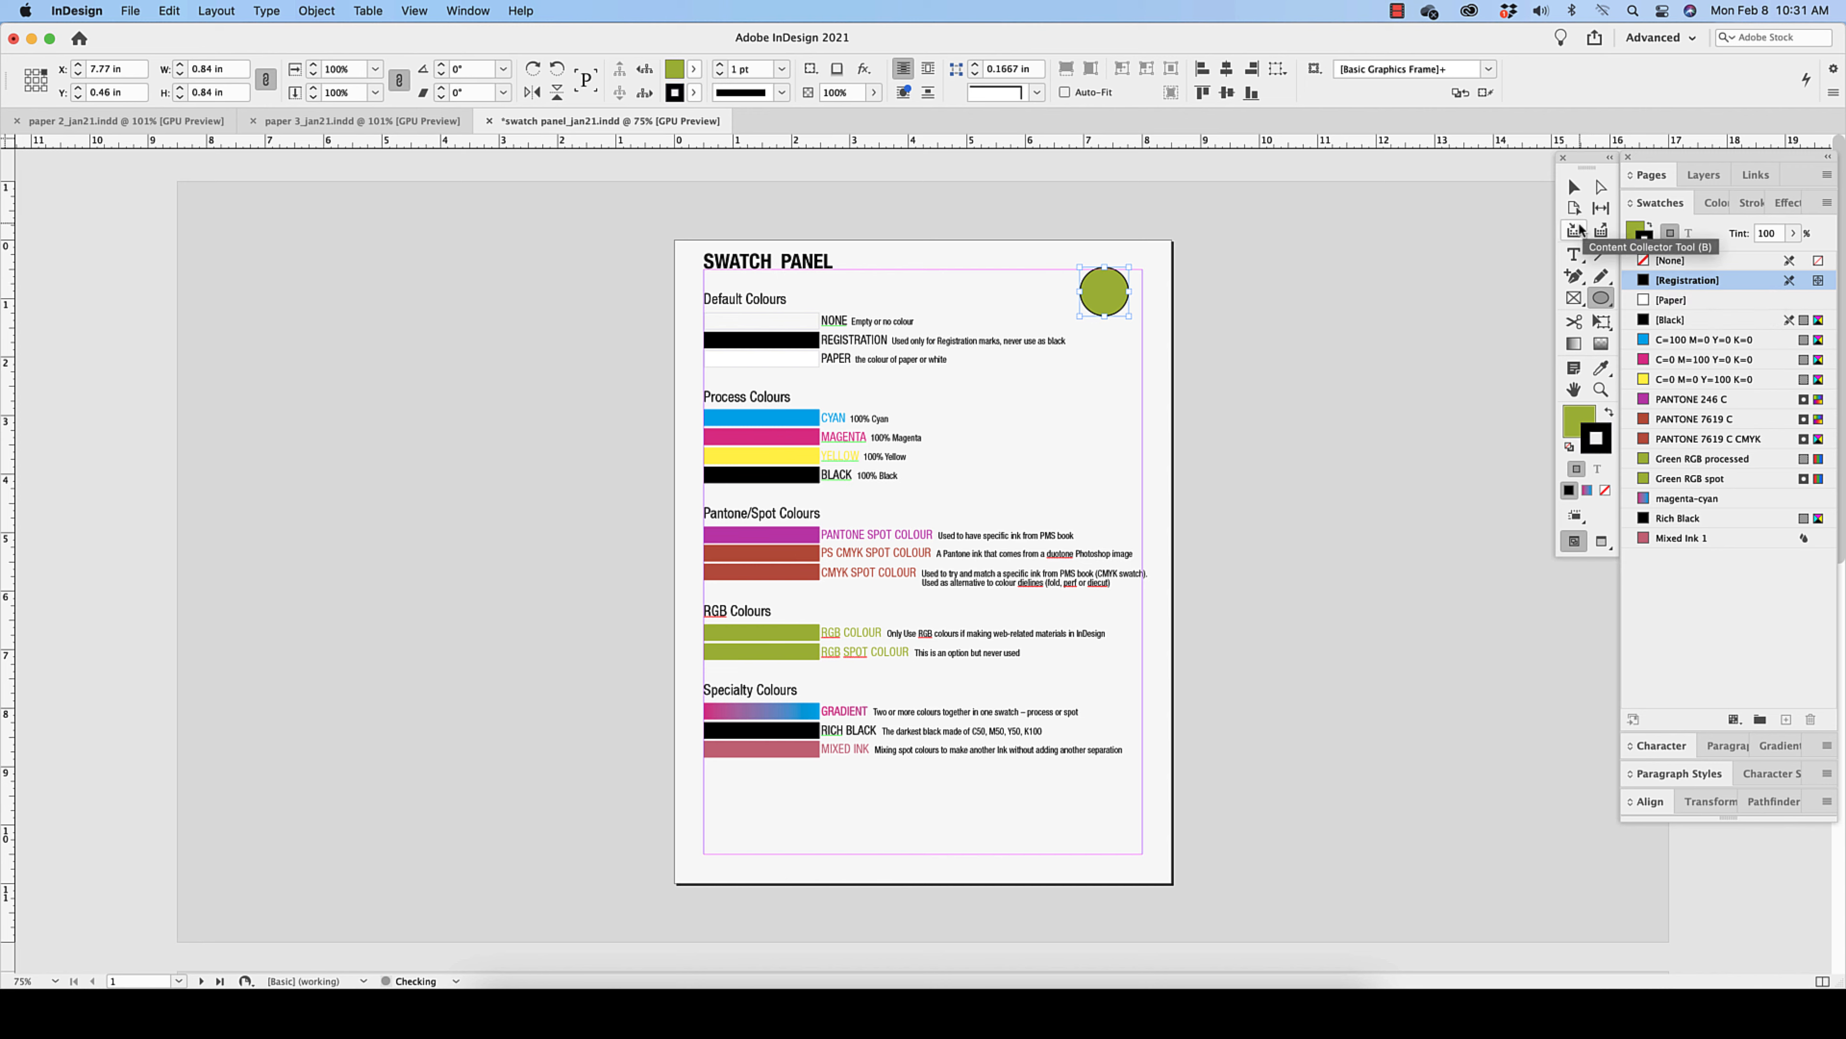
click(1577, 420)
click(1665, 281)
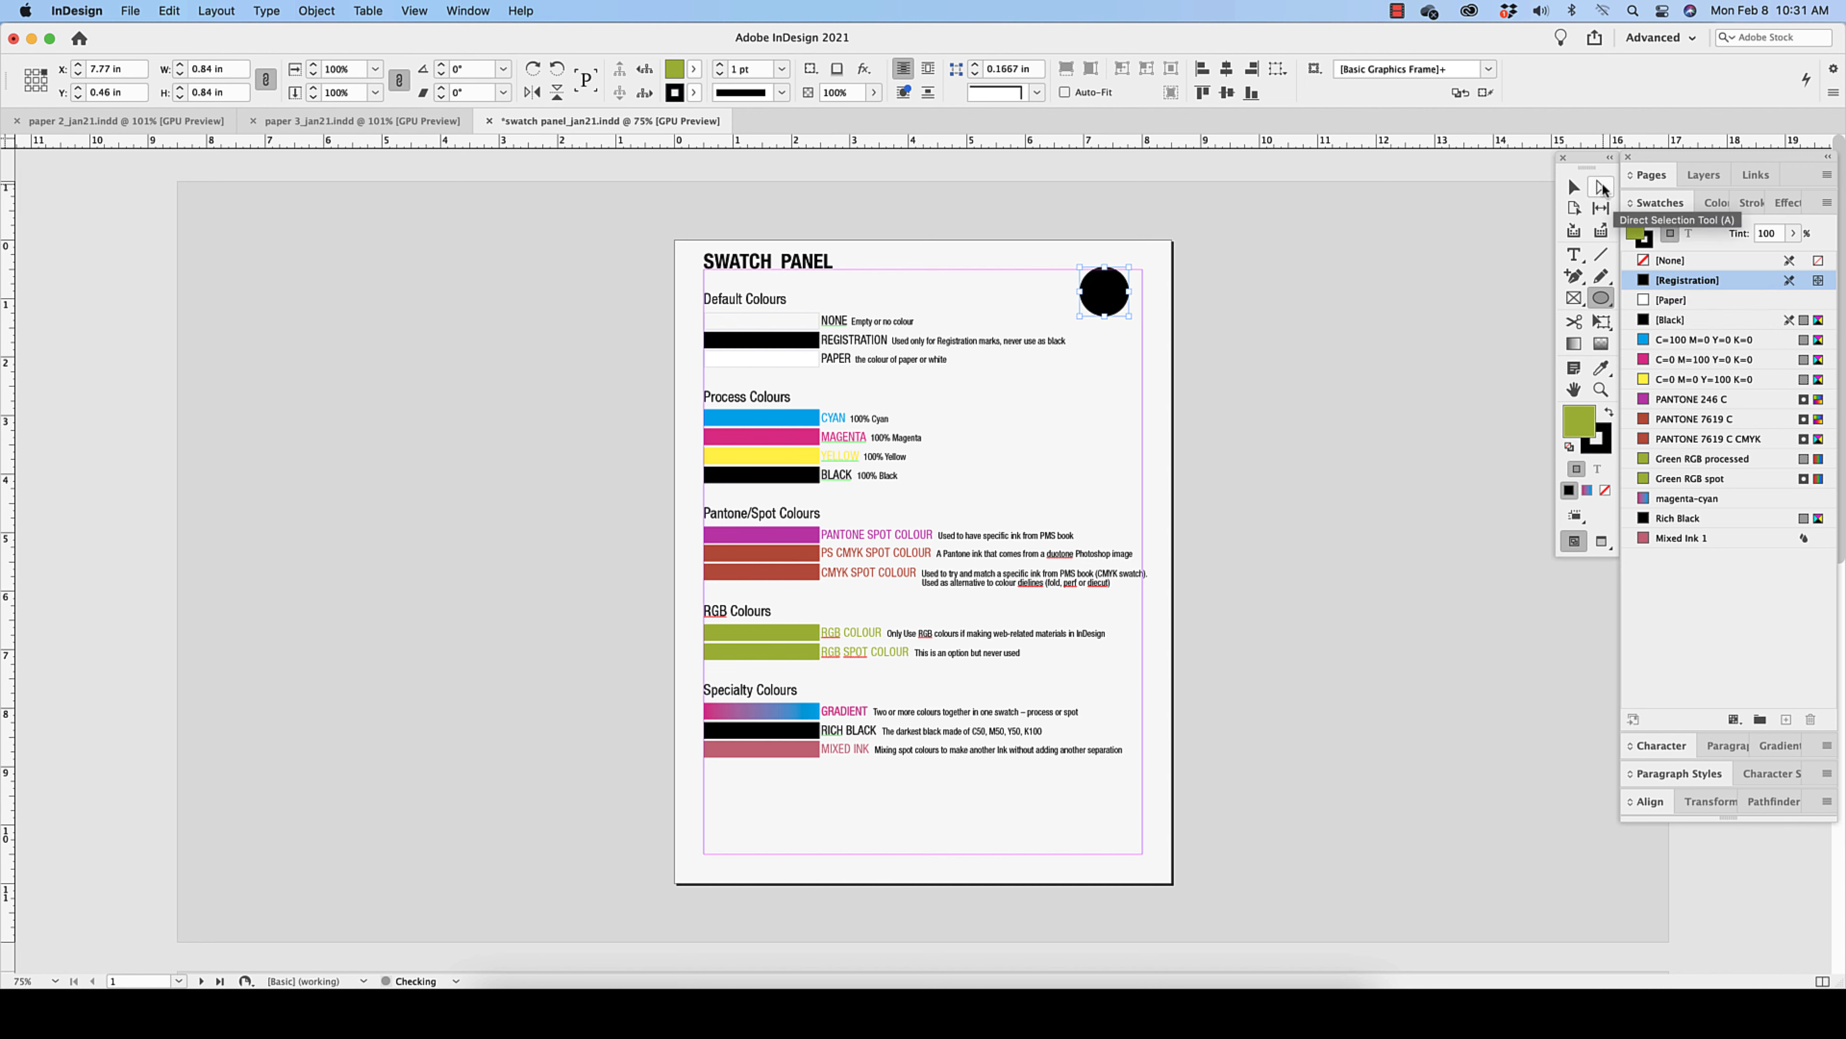
click(1574, 187)
click(1237, 280)
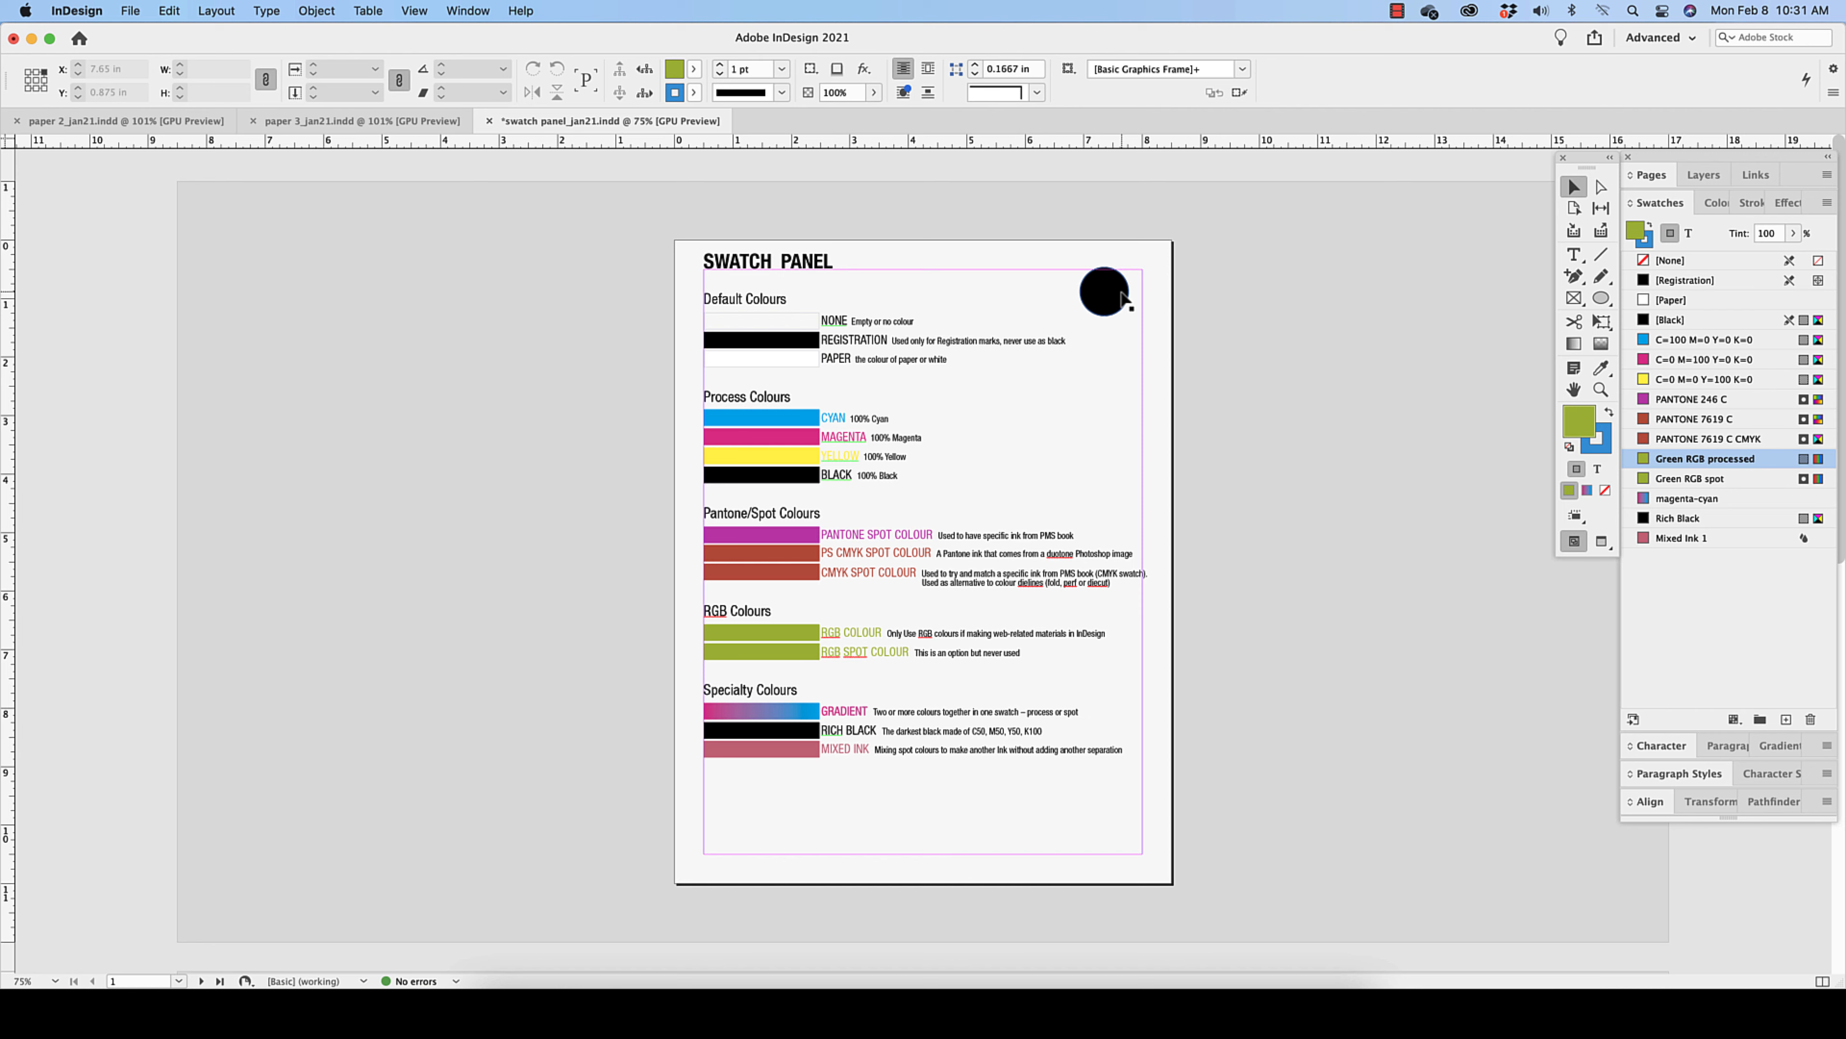
Step: Delete the Registration-coloured circle from the page's upper right corner
click(1101, 293)
key(Delete)
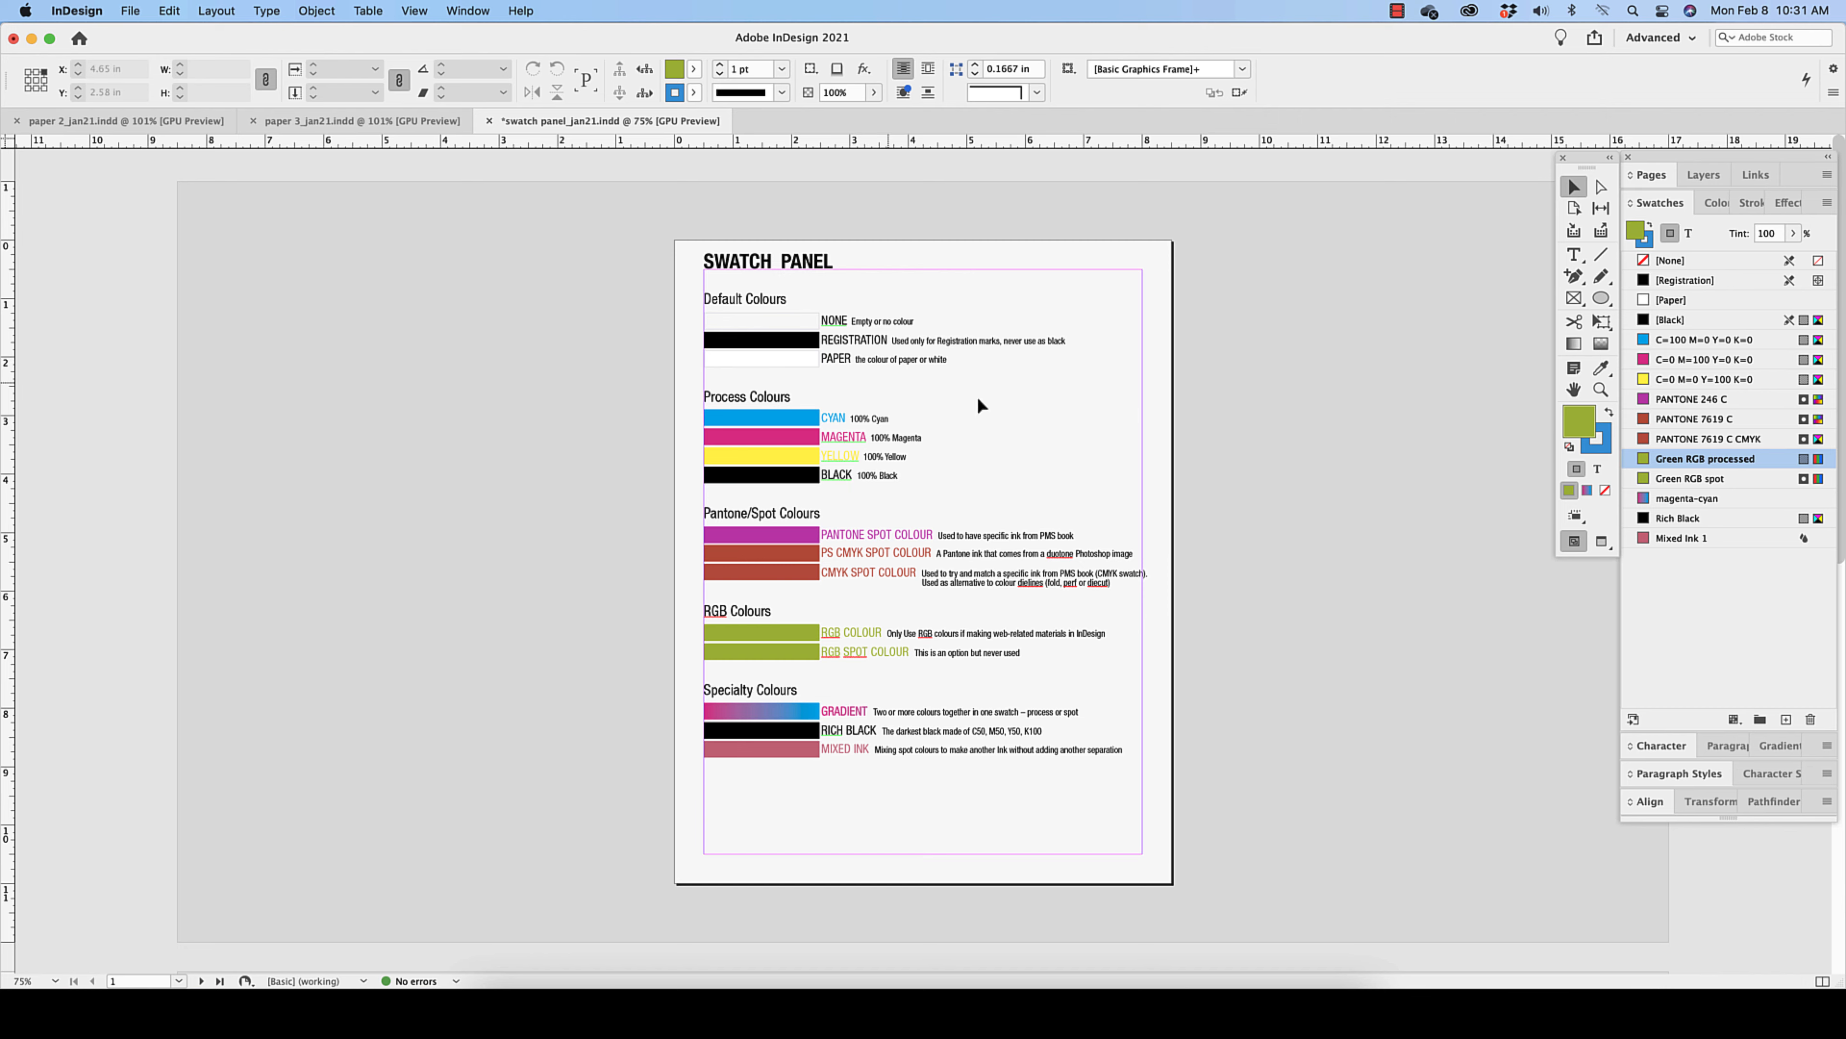
scroll(788, 361, up, 2)
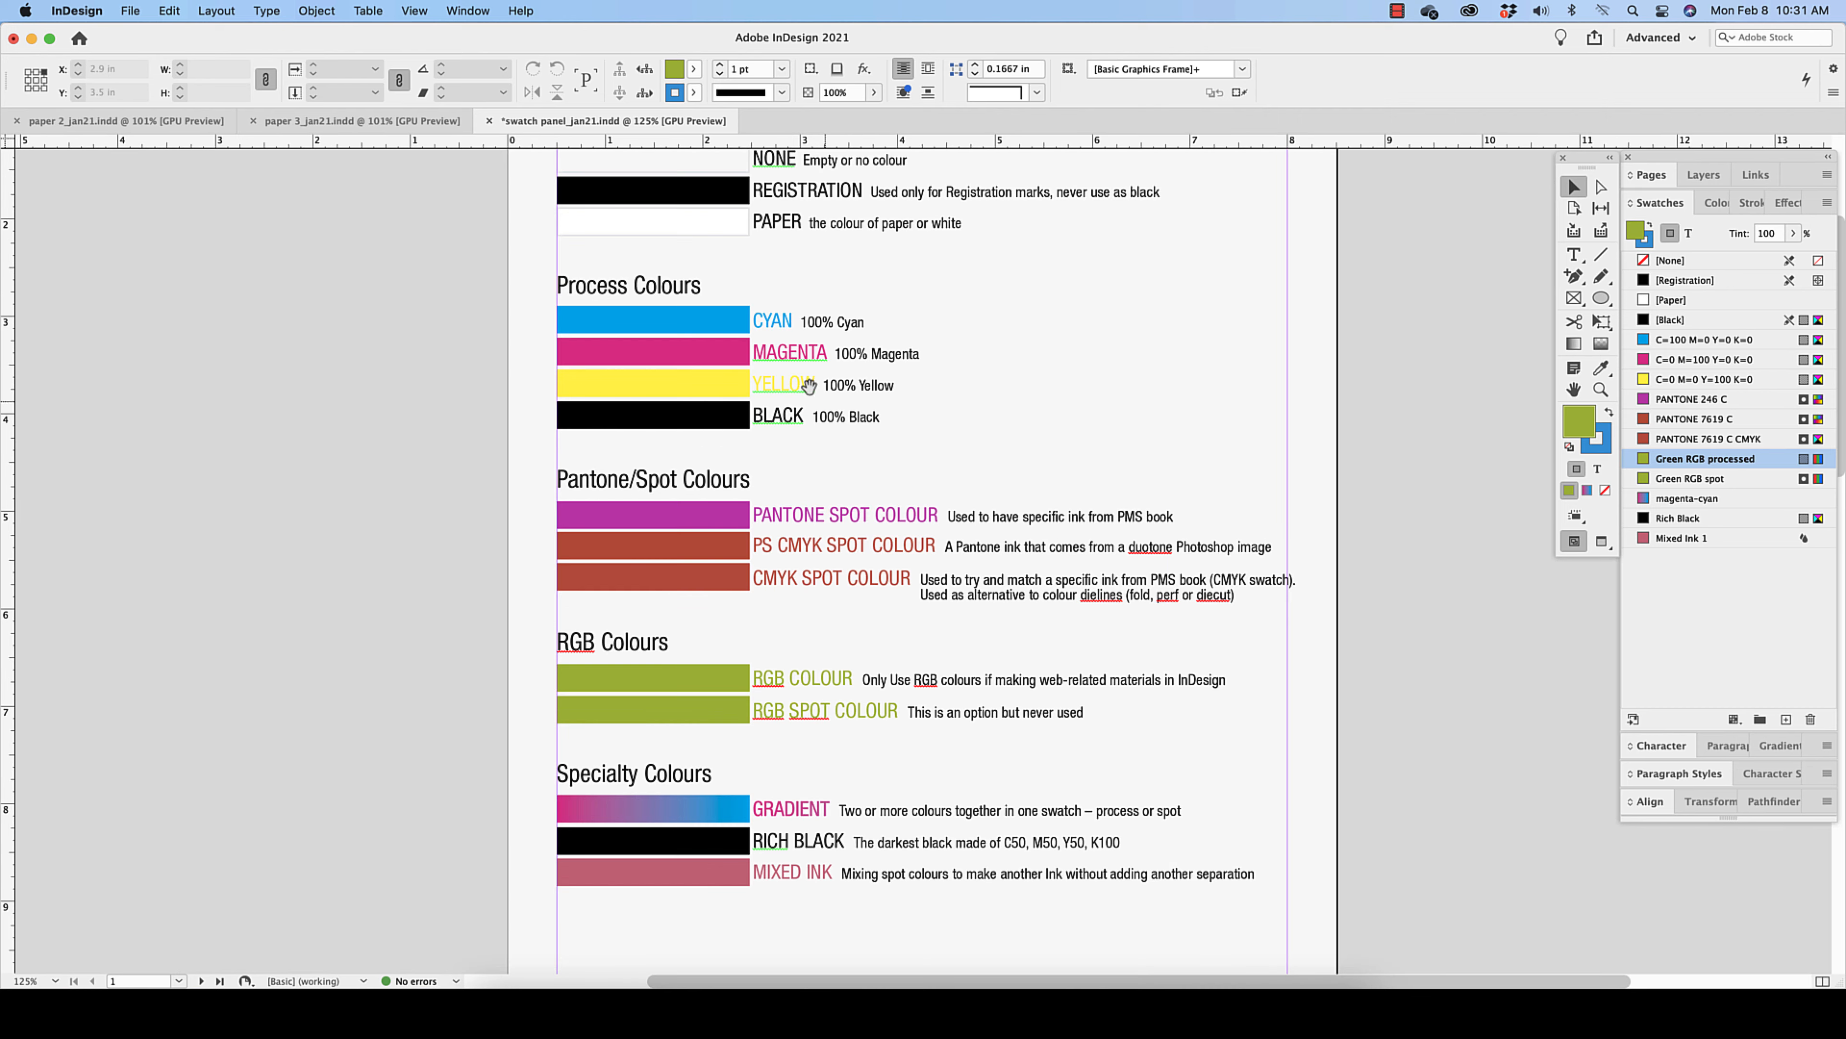
Step: Inspect the Paper colour bar under Default Colours by selecting it, and clear the selection
click(720, 358)
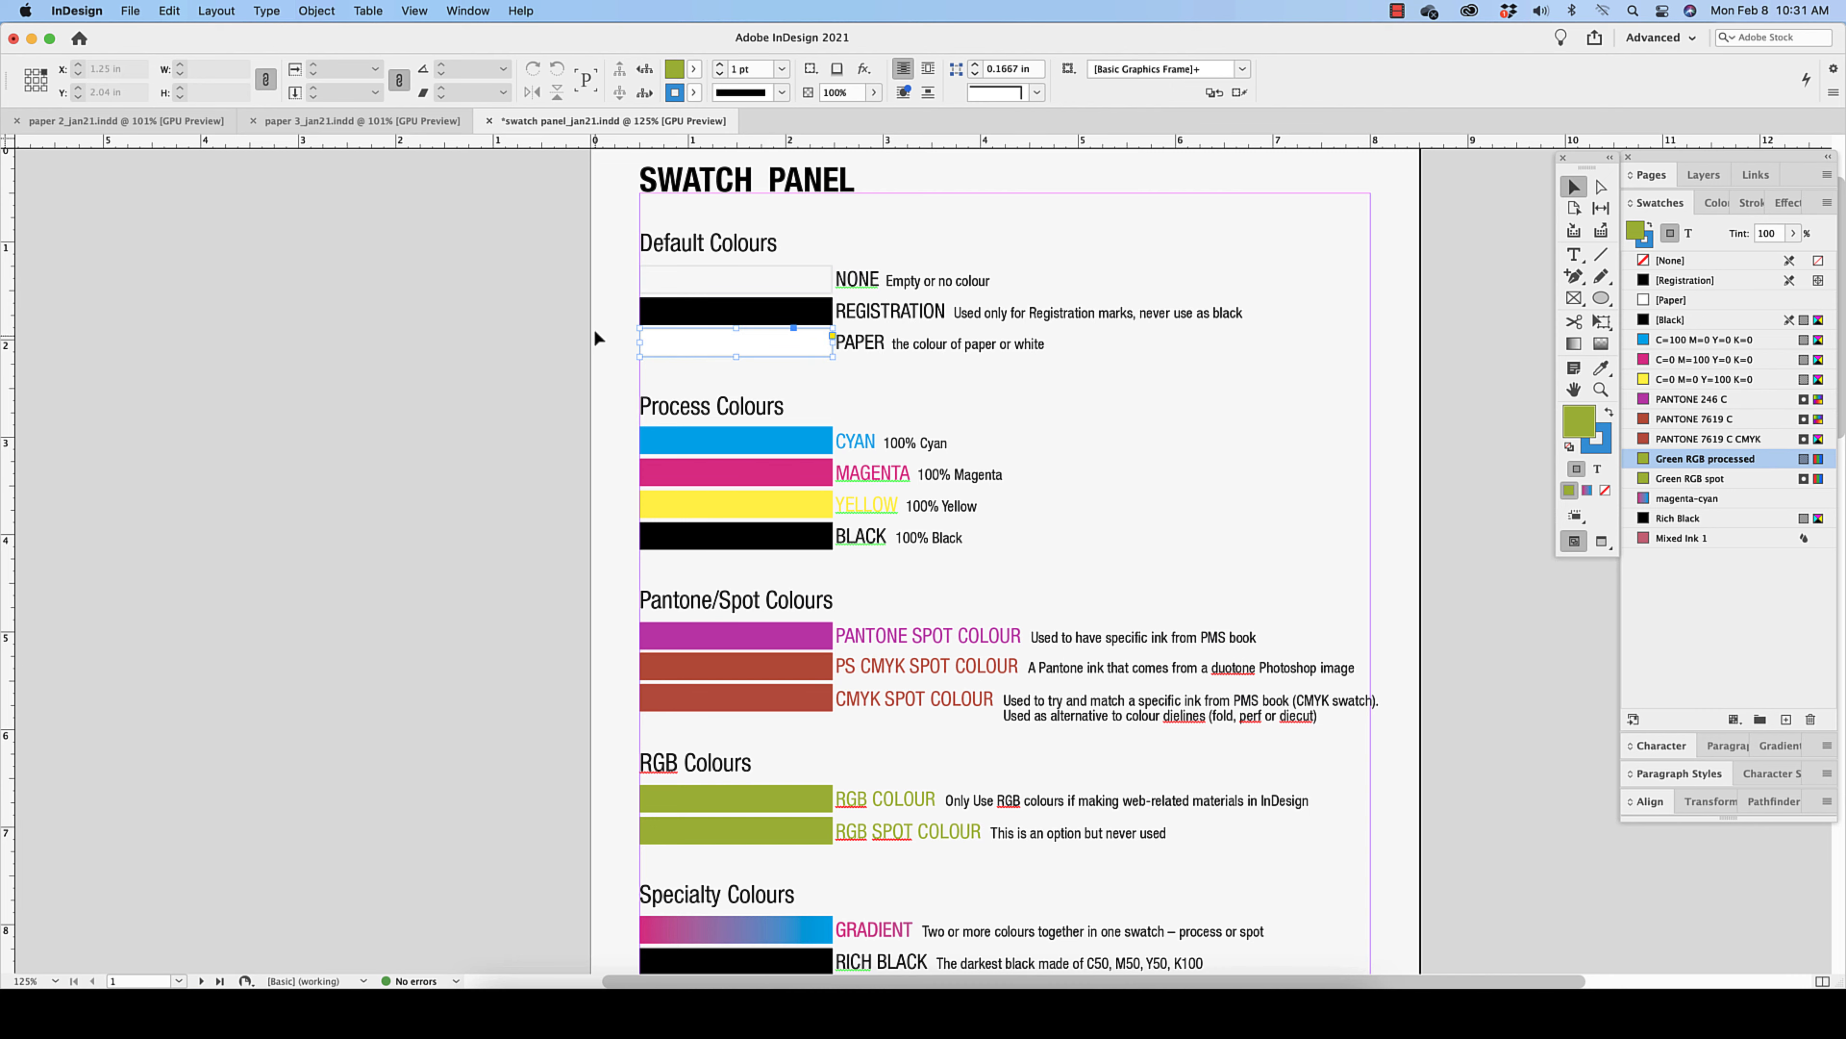
click(603, 305)
scroll(616, 264, up, 2)
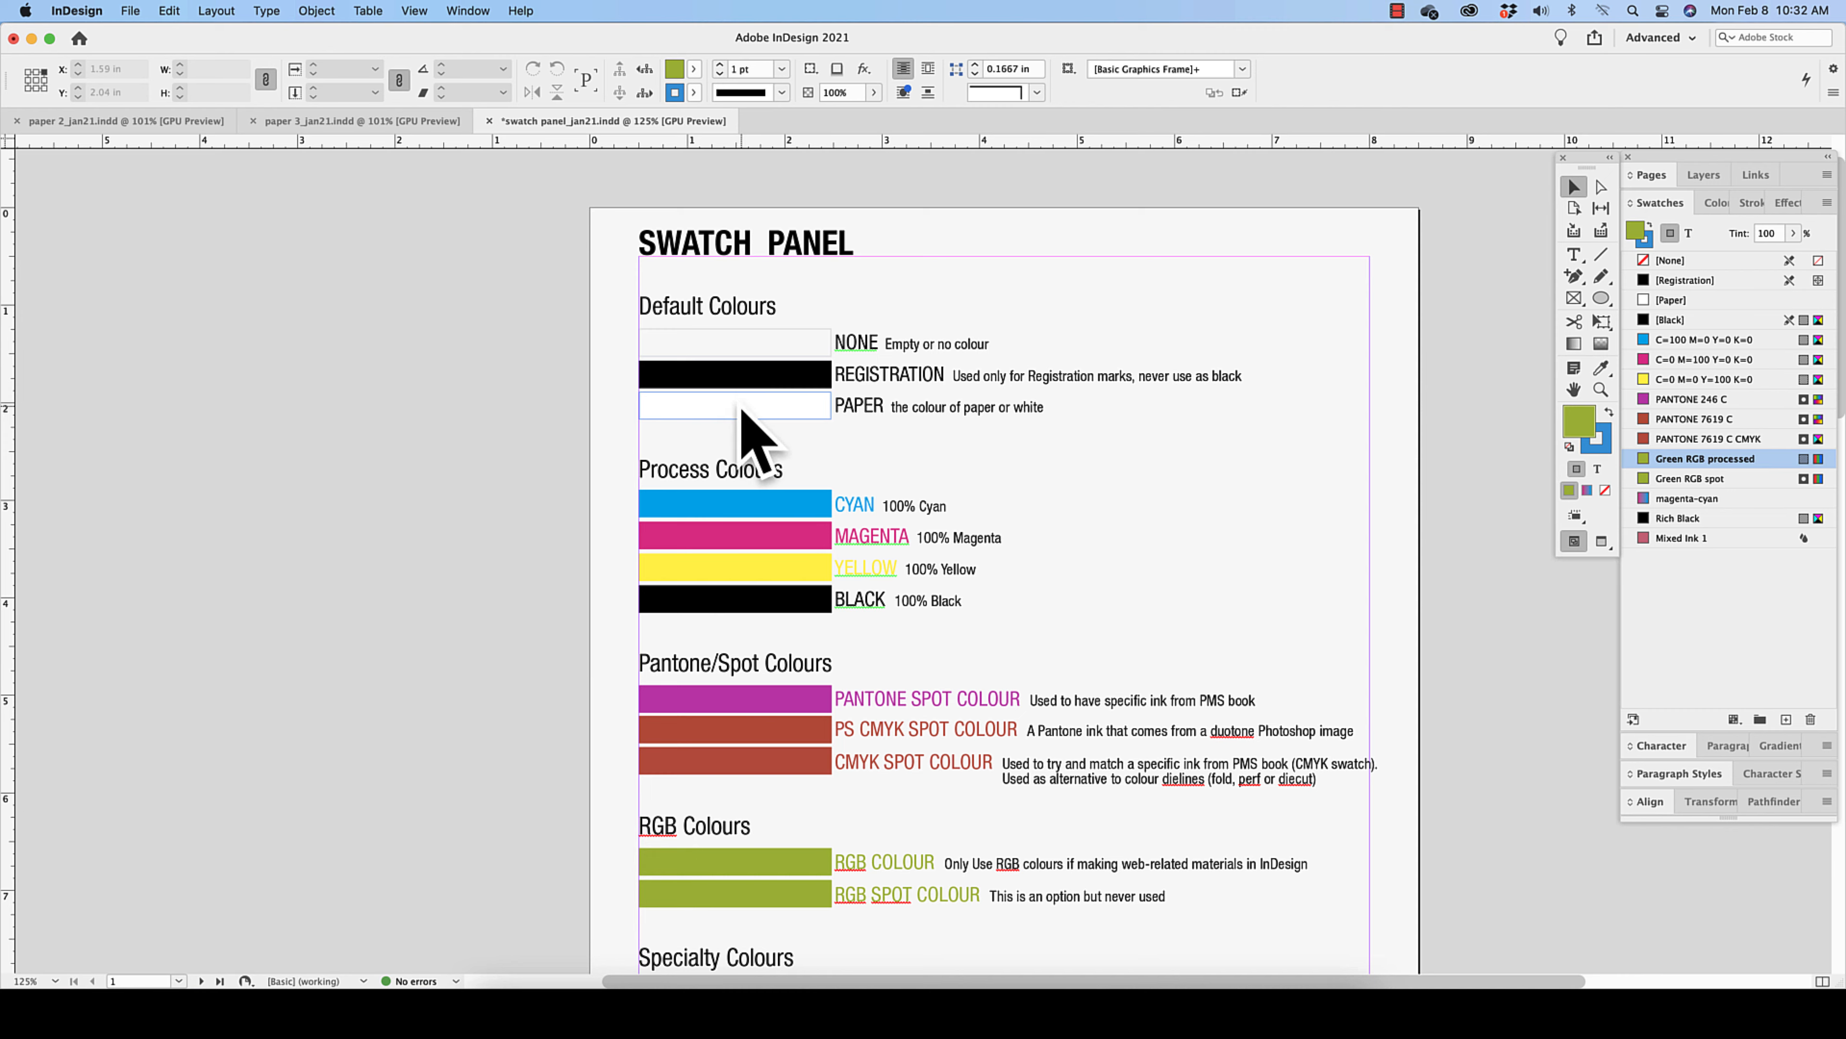
Step: View the swatch options of C=100 M=0 Y=0 K=0 without changing them, and select the cyan bar under Process Colours
key(super+0)
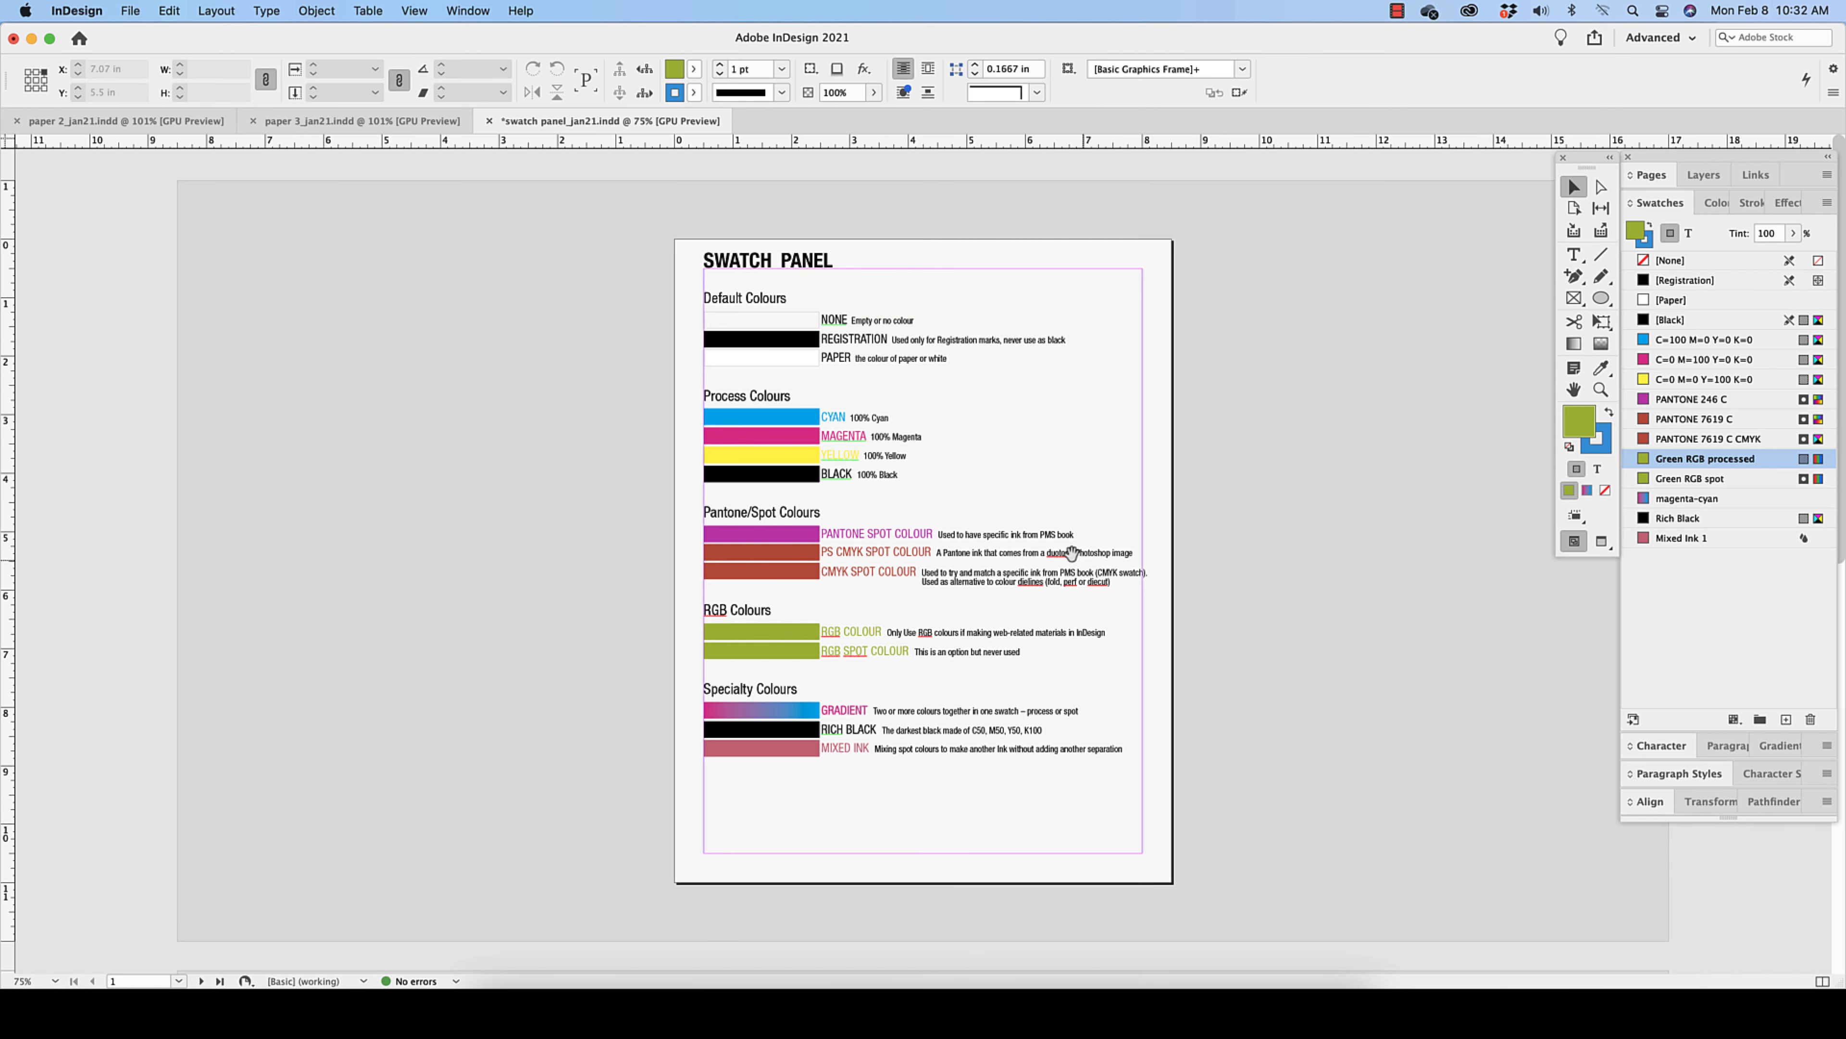
key(super+1)
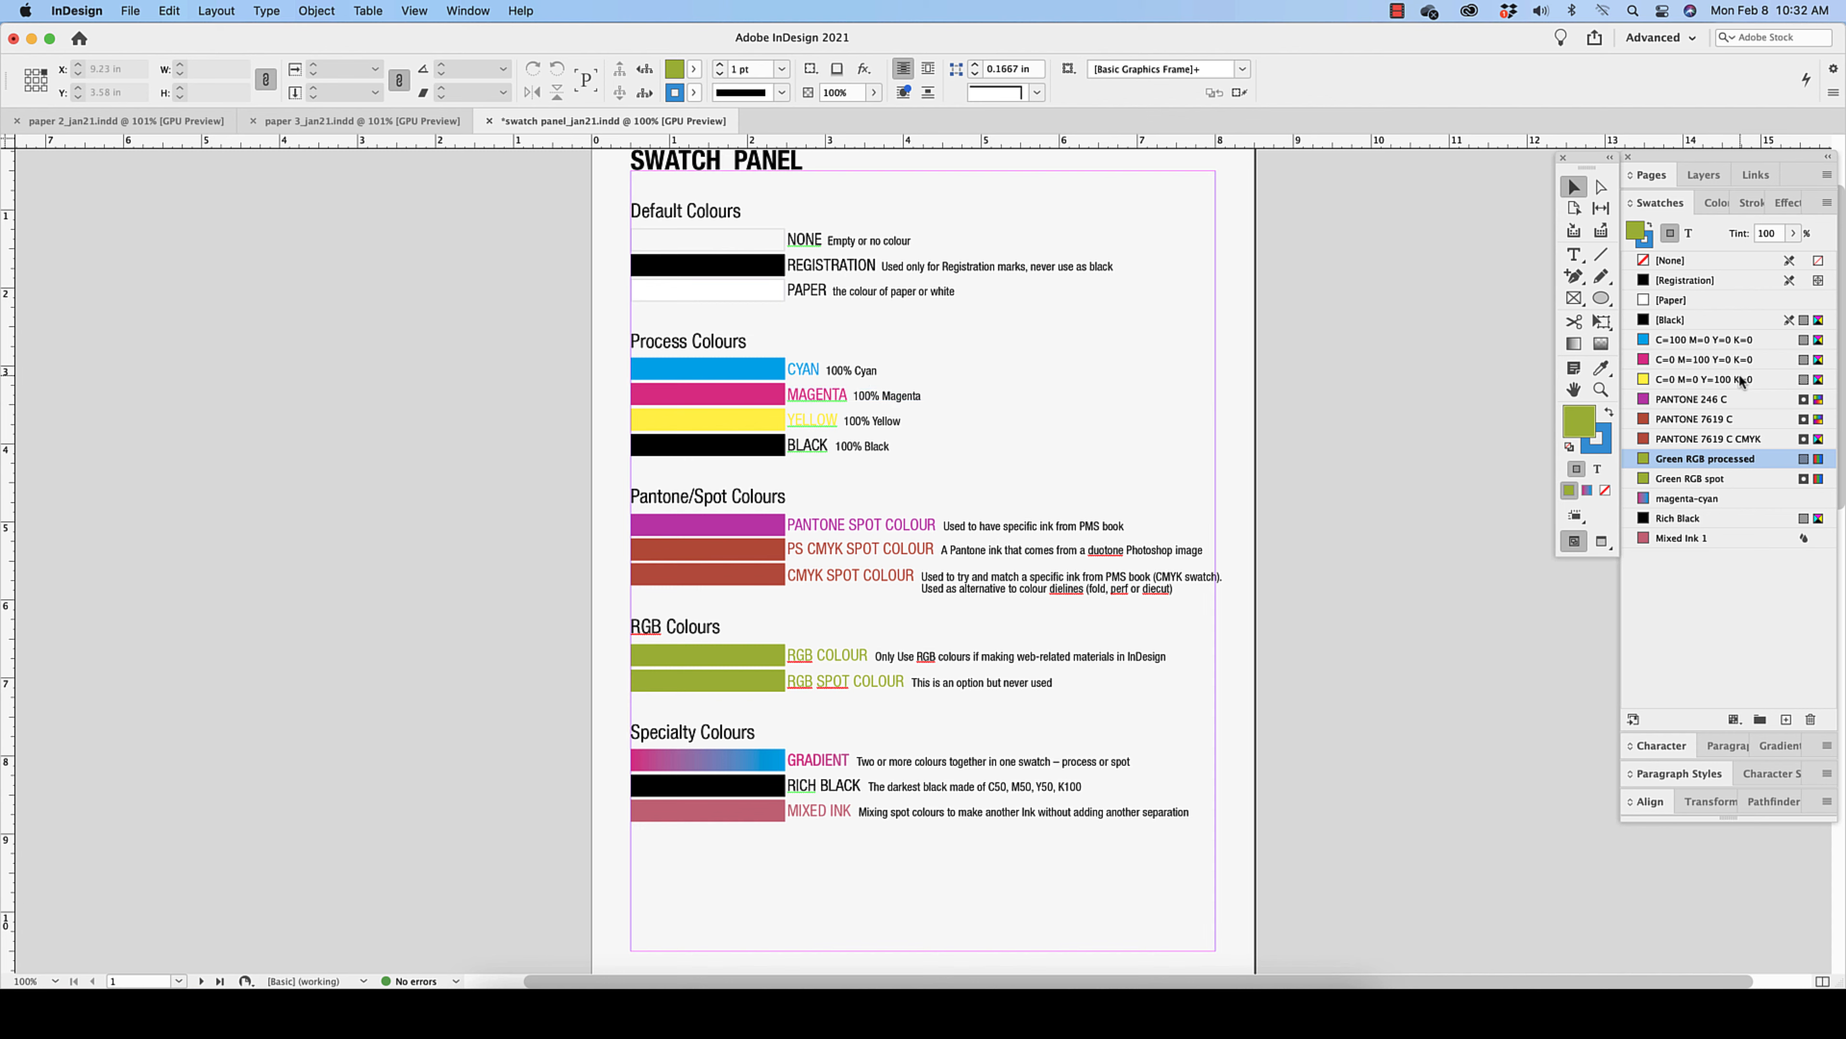
double_click(1670, 340)
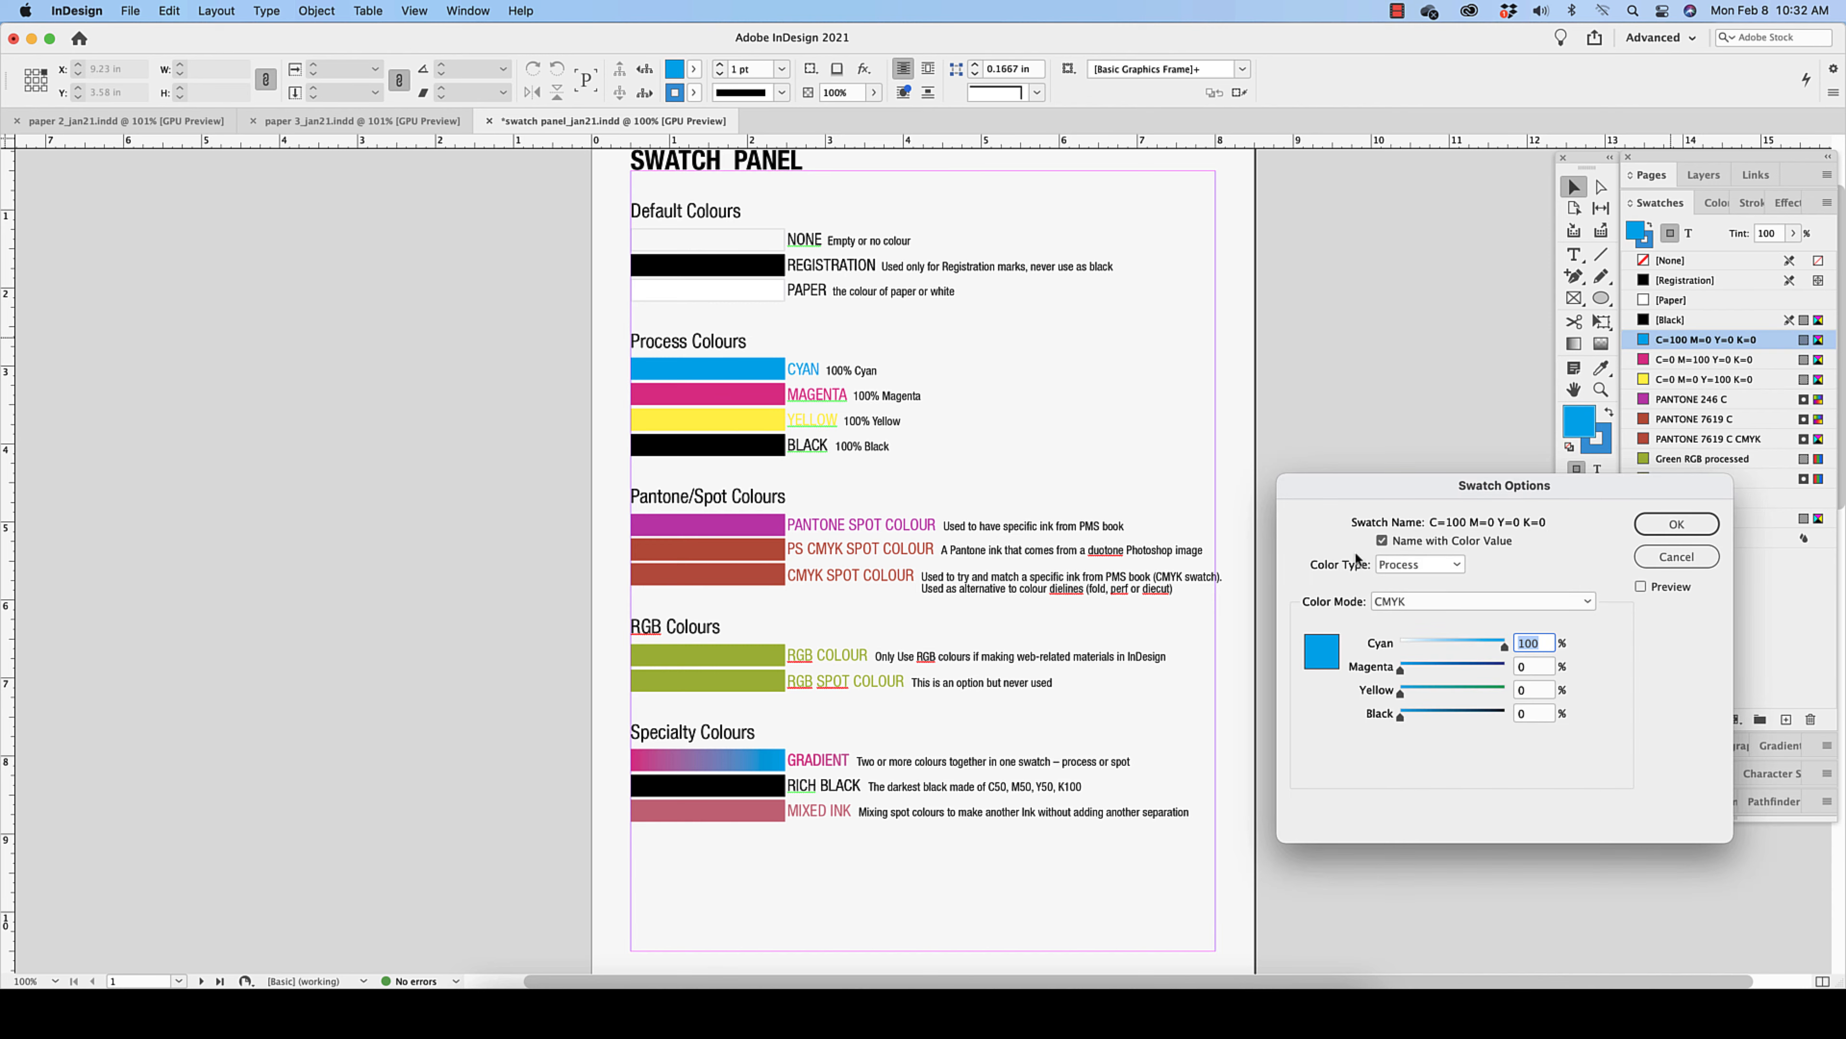
click(1670, 559)
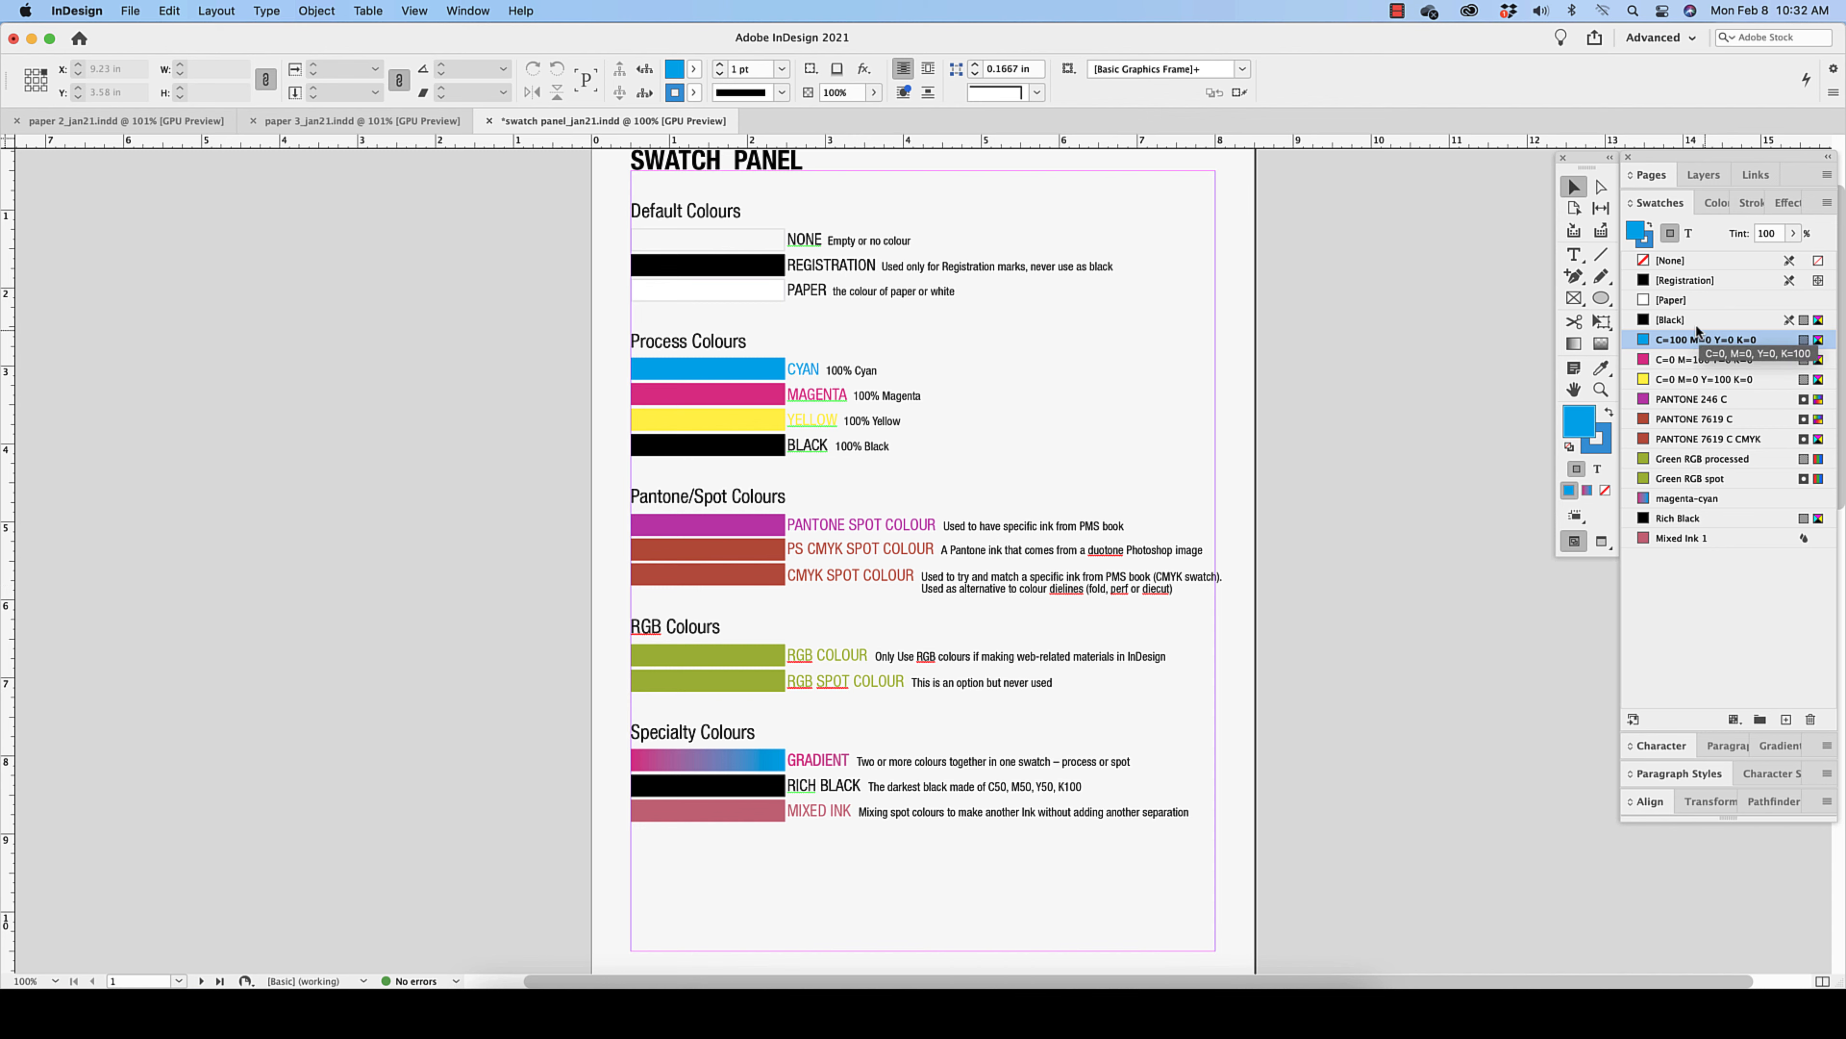
click(738, 382)
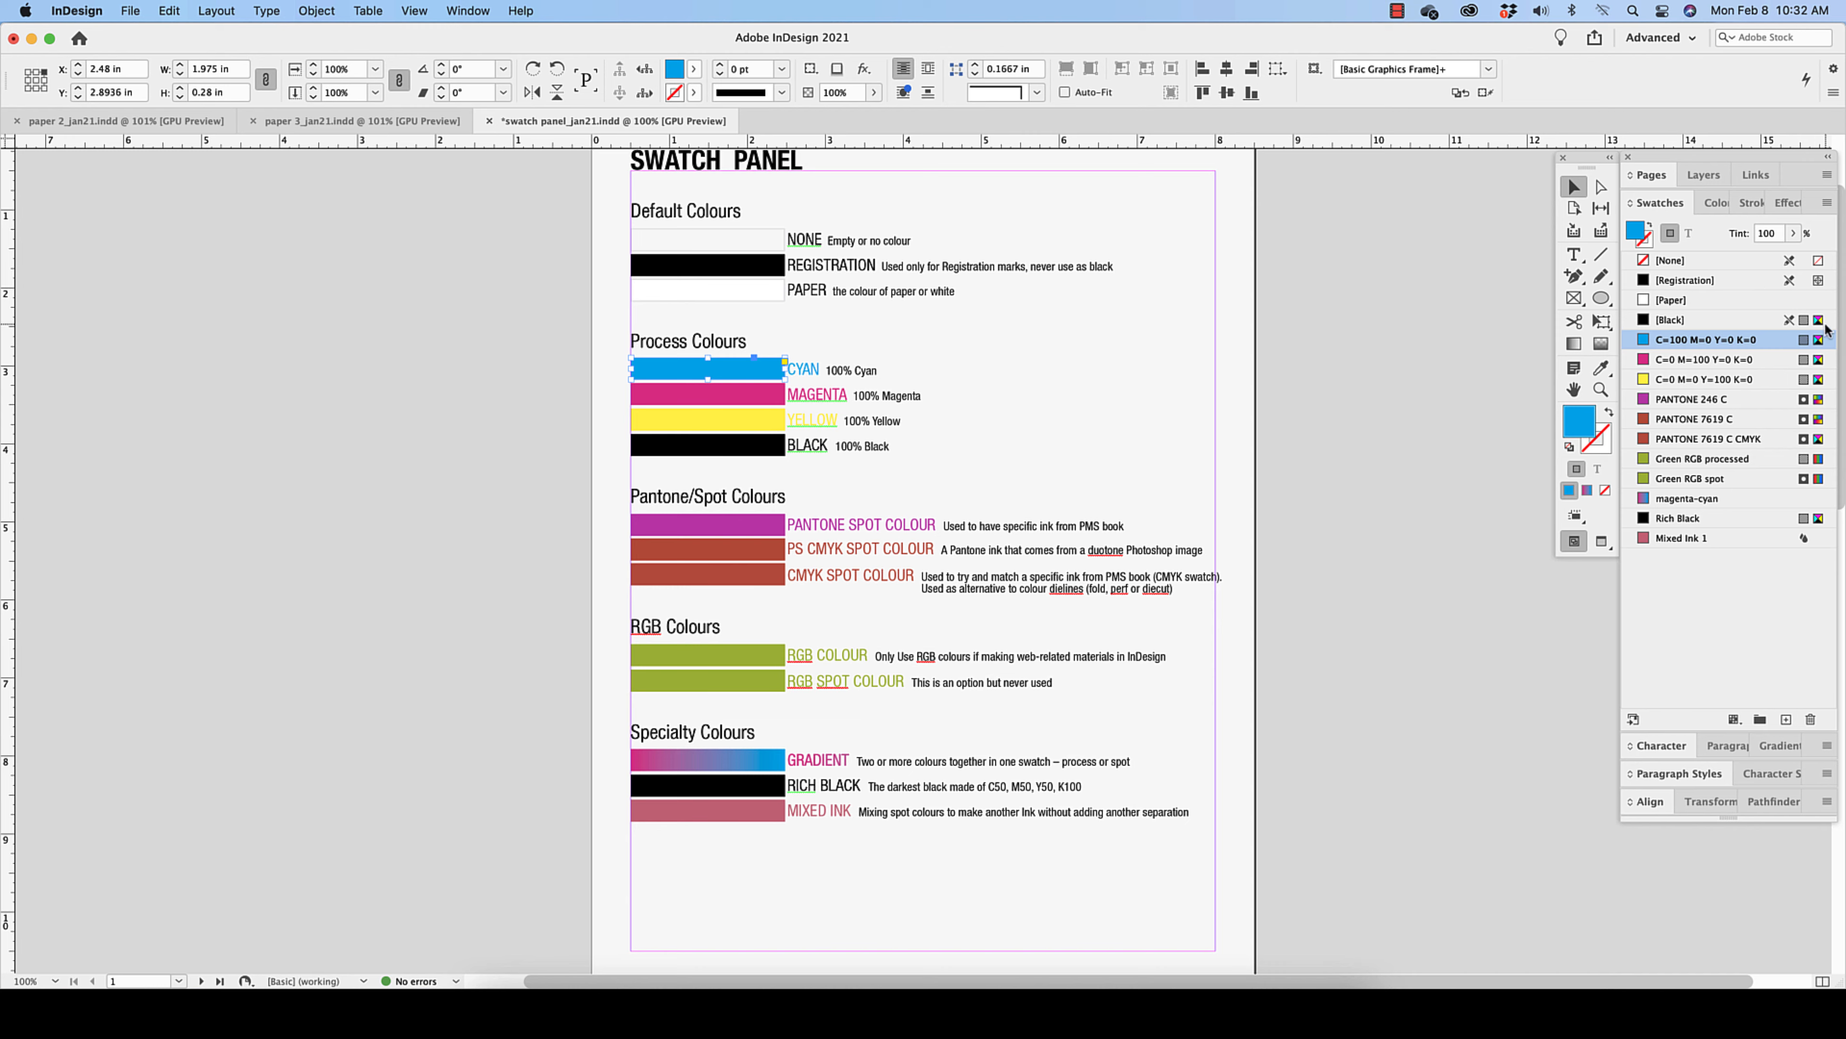
Step: Select the Pantone spot colour bar and examine its PANTONE 246 C swatch
scroll(960, 462, left, 1)
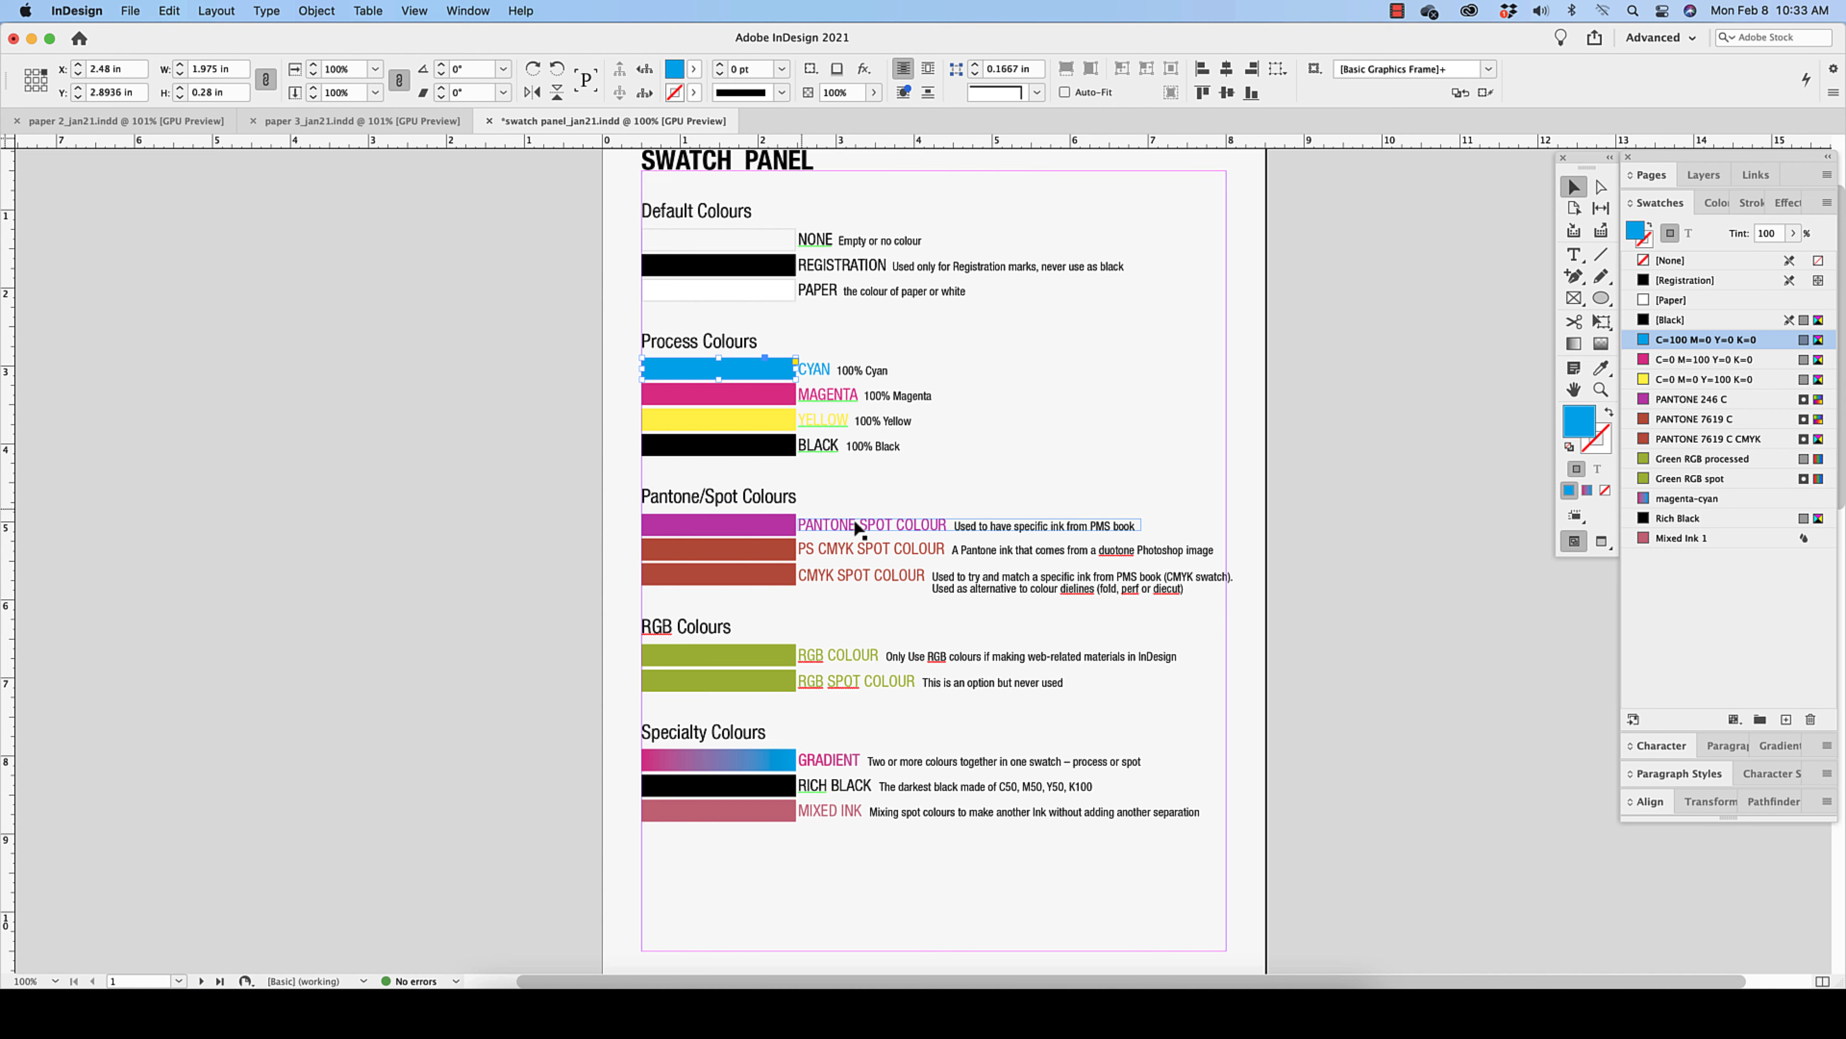
scroll(893, 533, up, 1)
scroll(893, 533, left, 1)
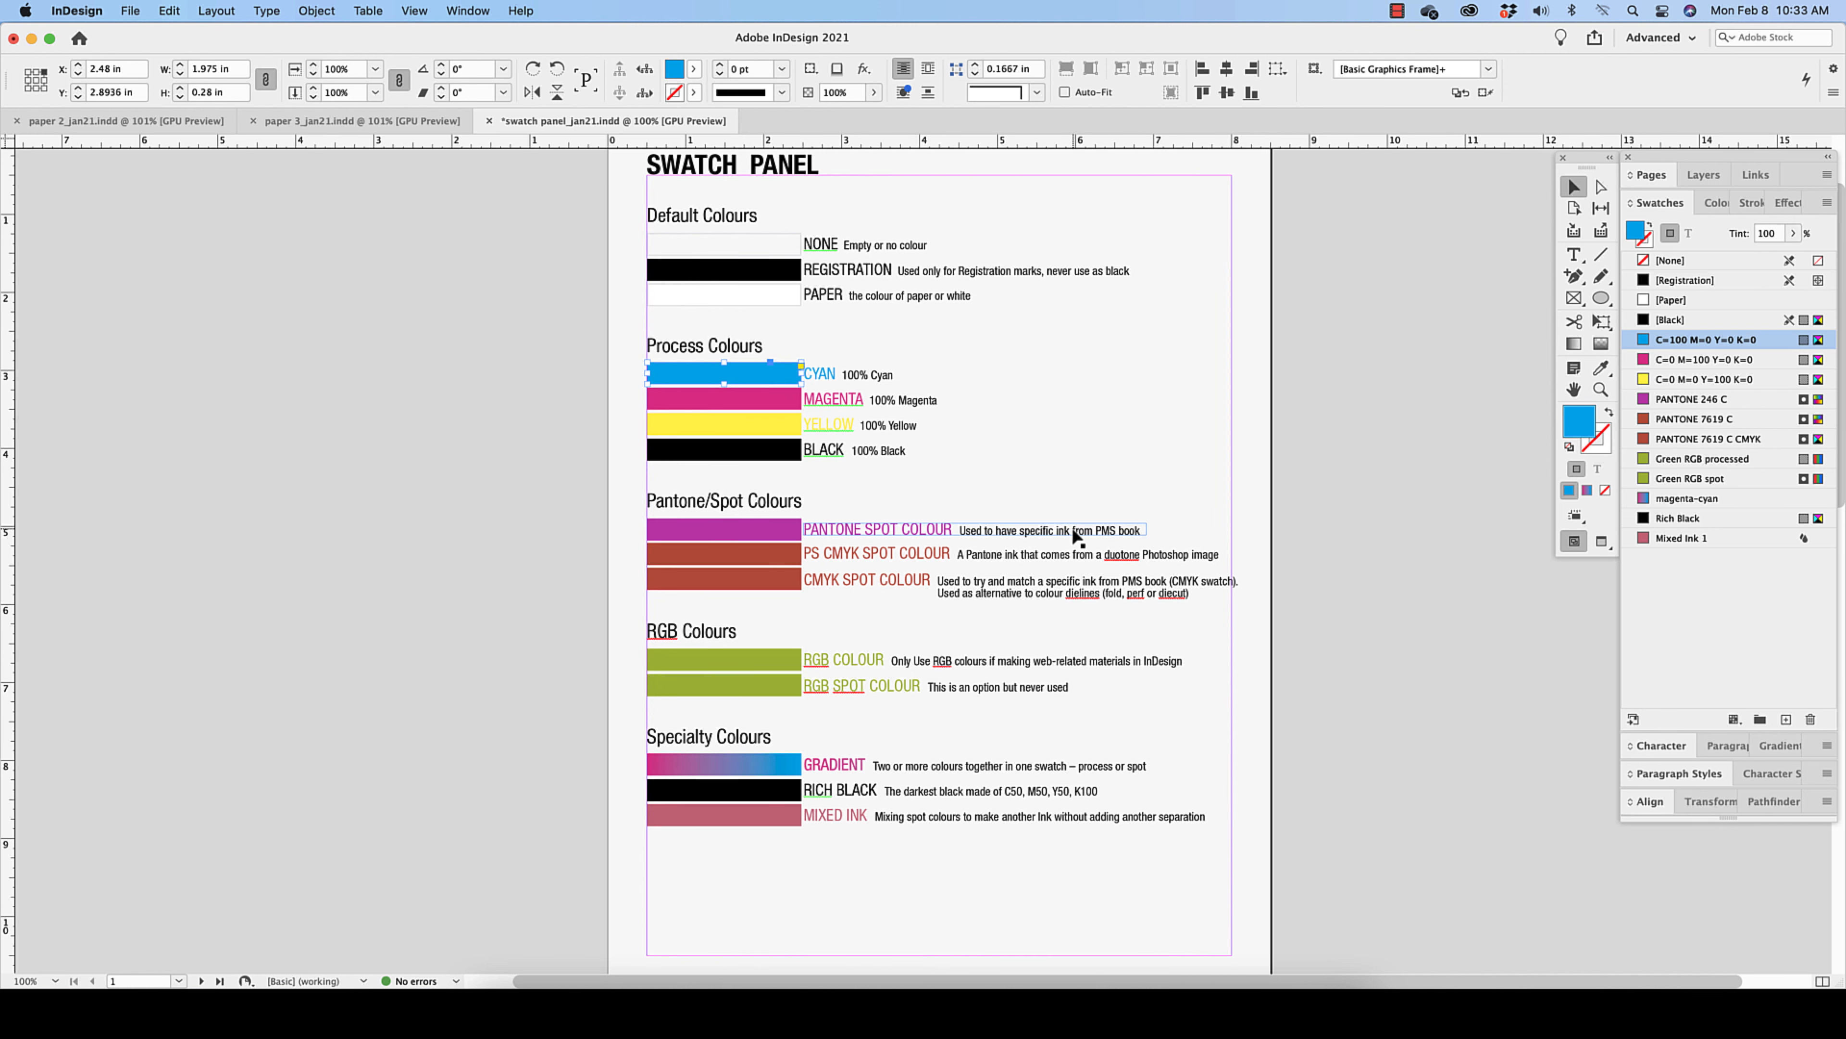
scroll(1093, 537, right, 2)
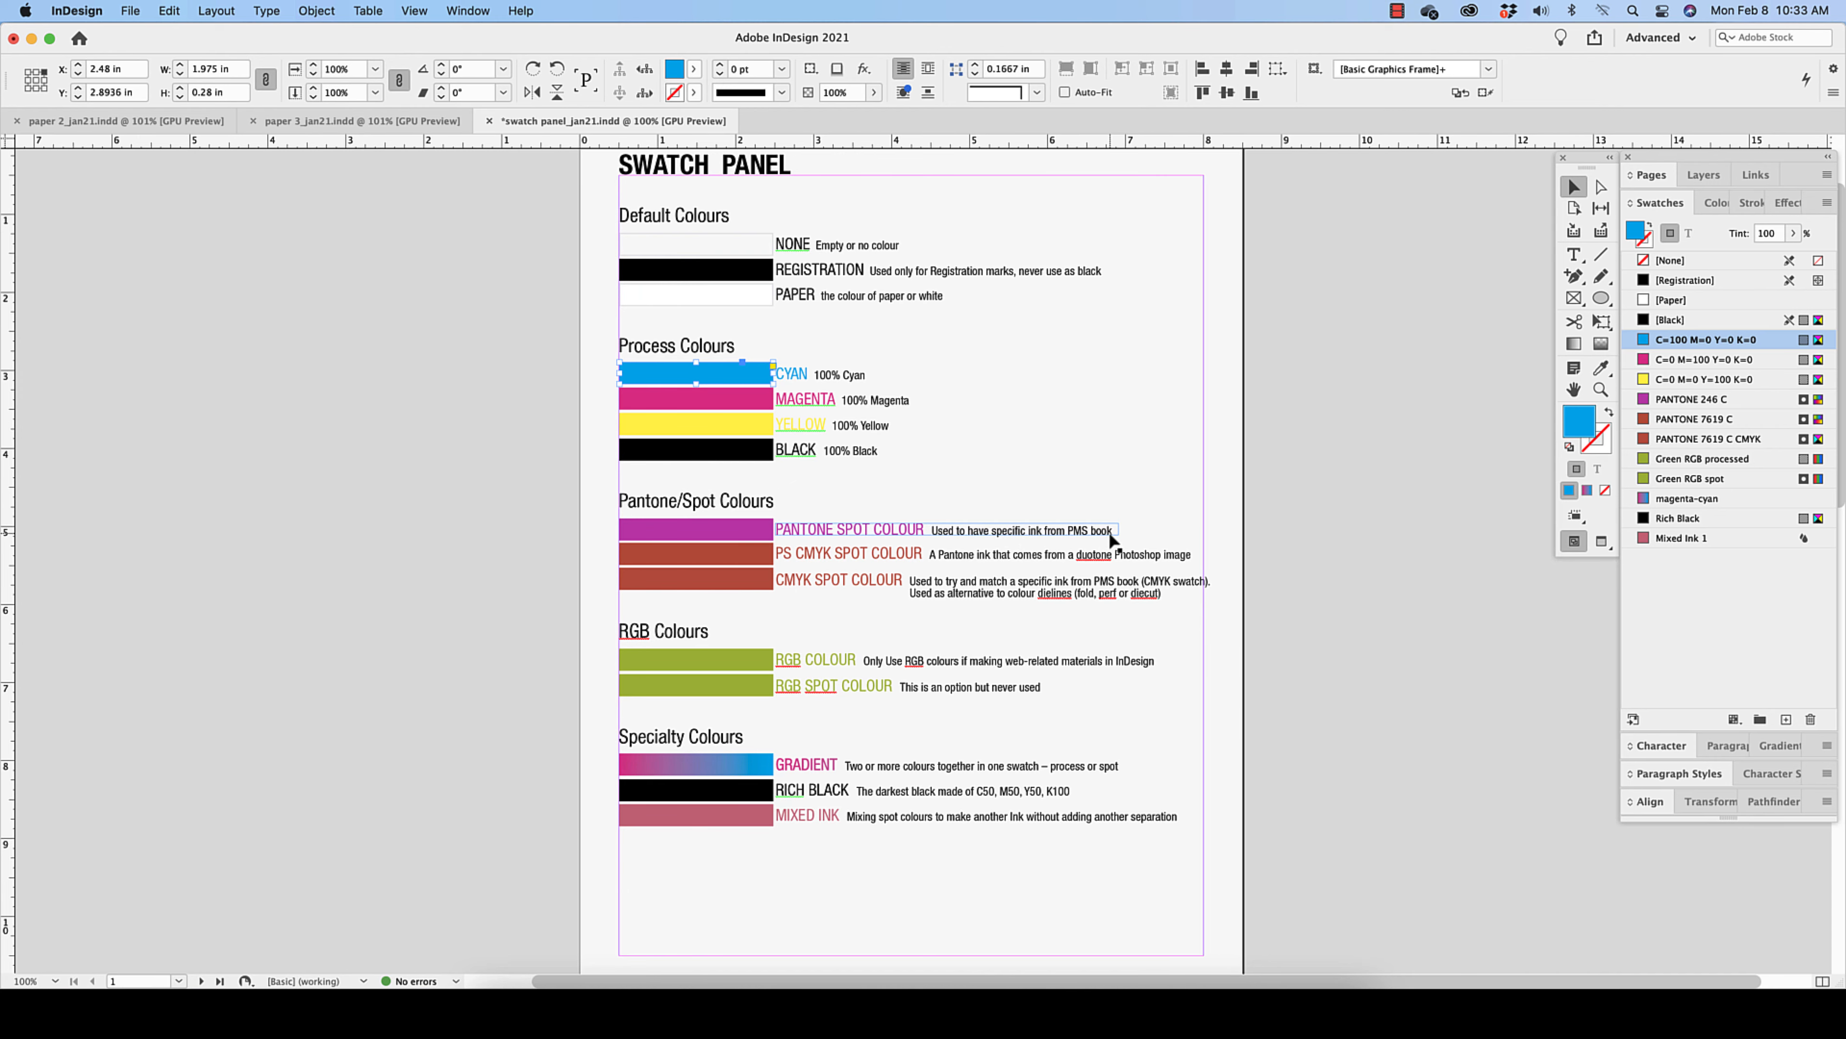
click(756, 529)
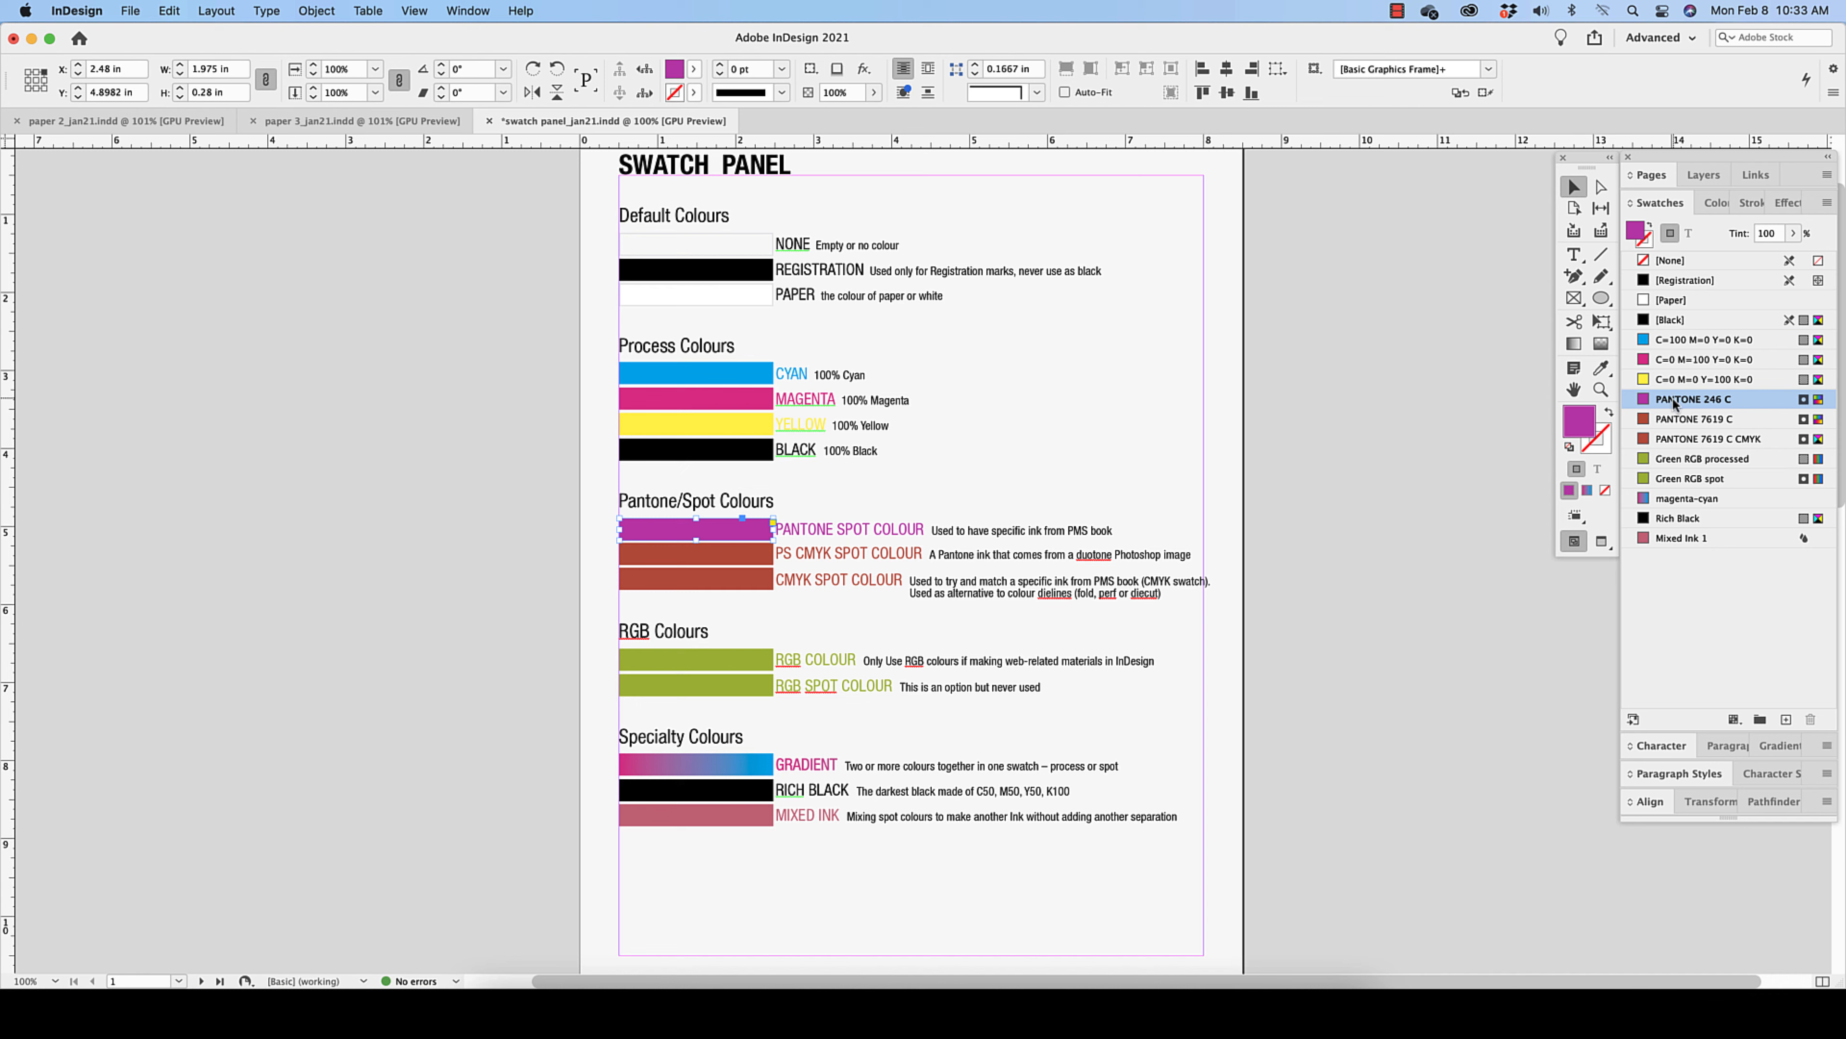
mouse_move(1712, 405)
mouse_move(1712, 437)
Step: Try an 80% tint on the selected Pantone spot colour bar, and undo it
double_click(1768, 233)
text(80)
key(Return)
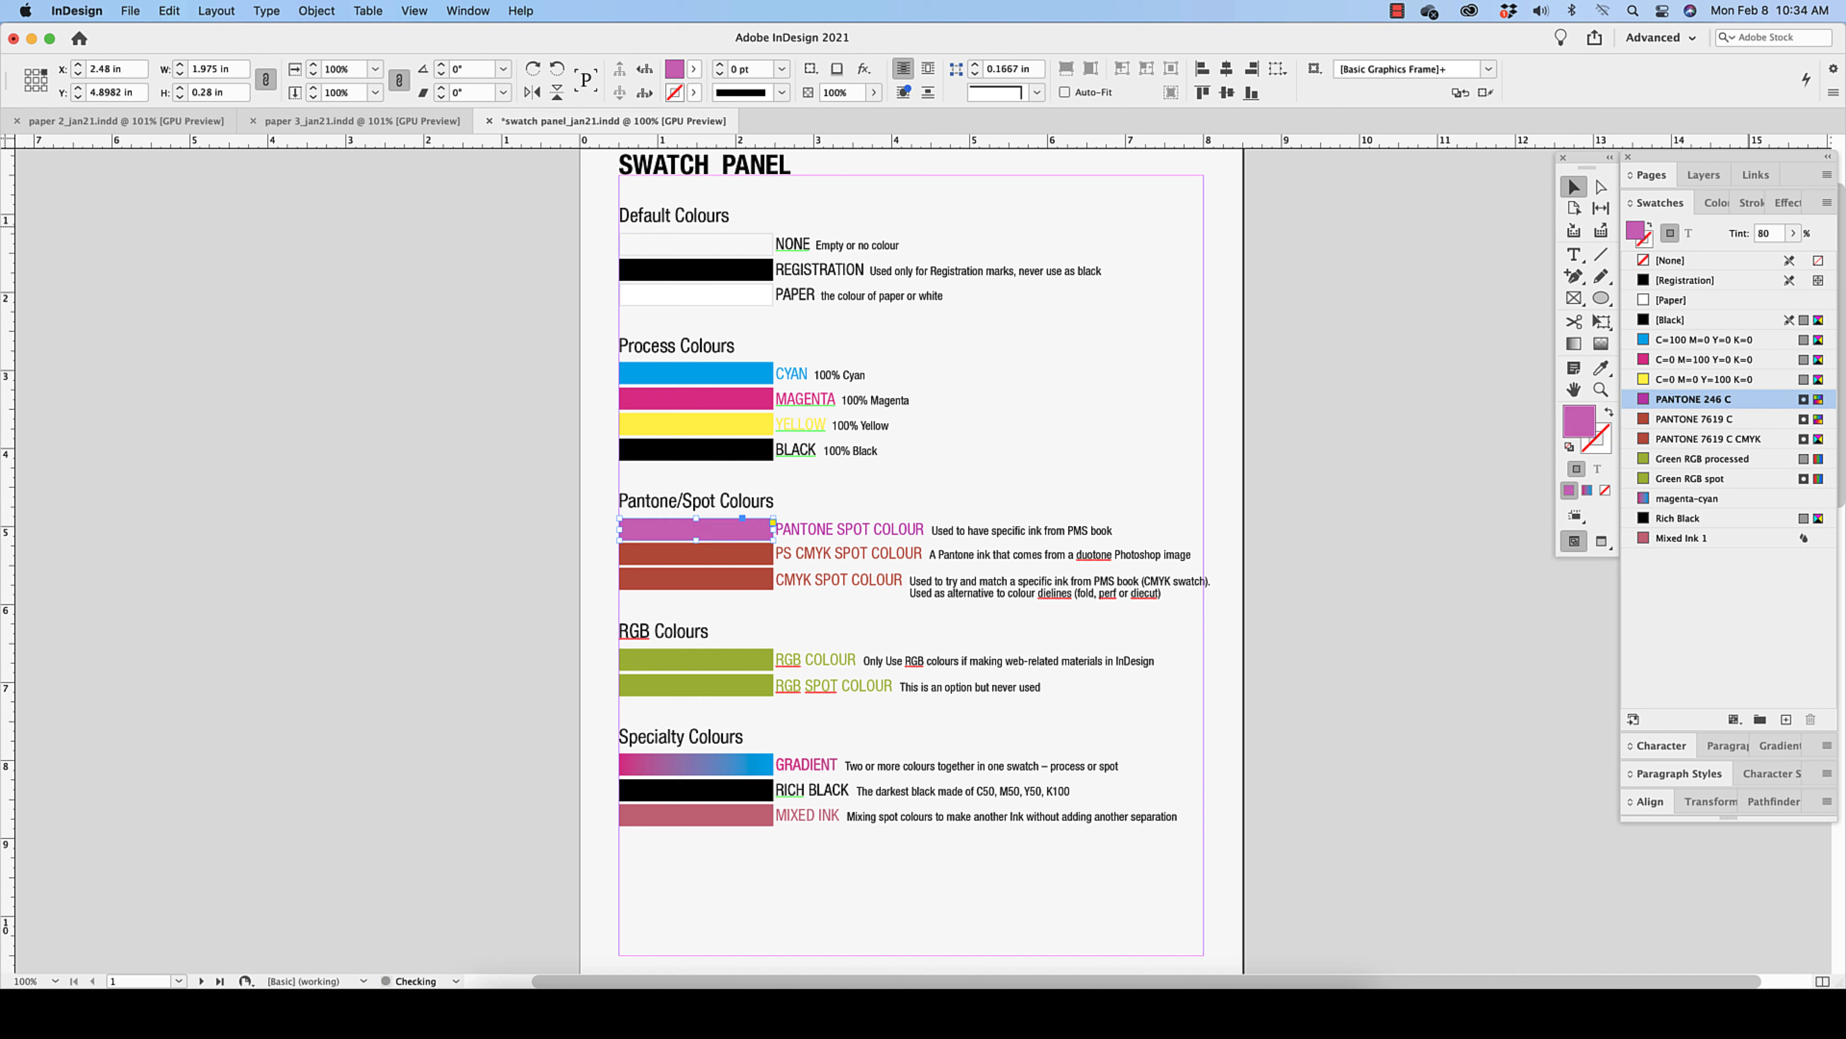
key(super+z)
key(super+z)
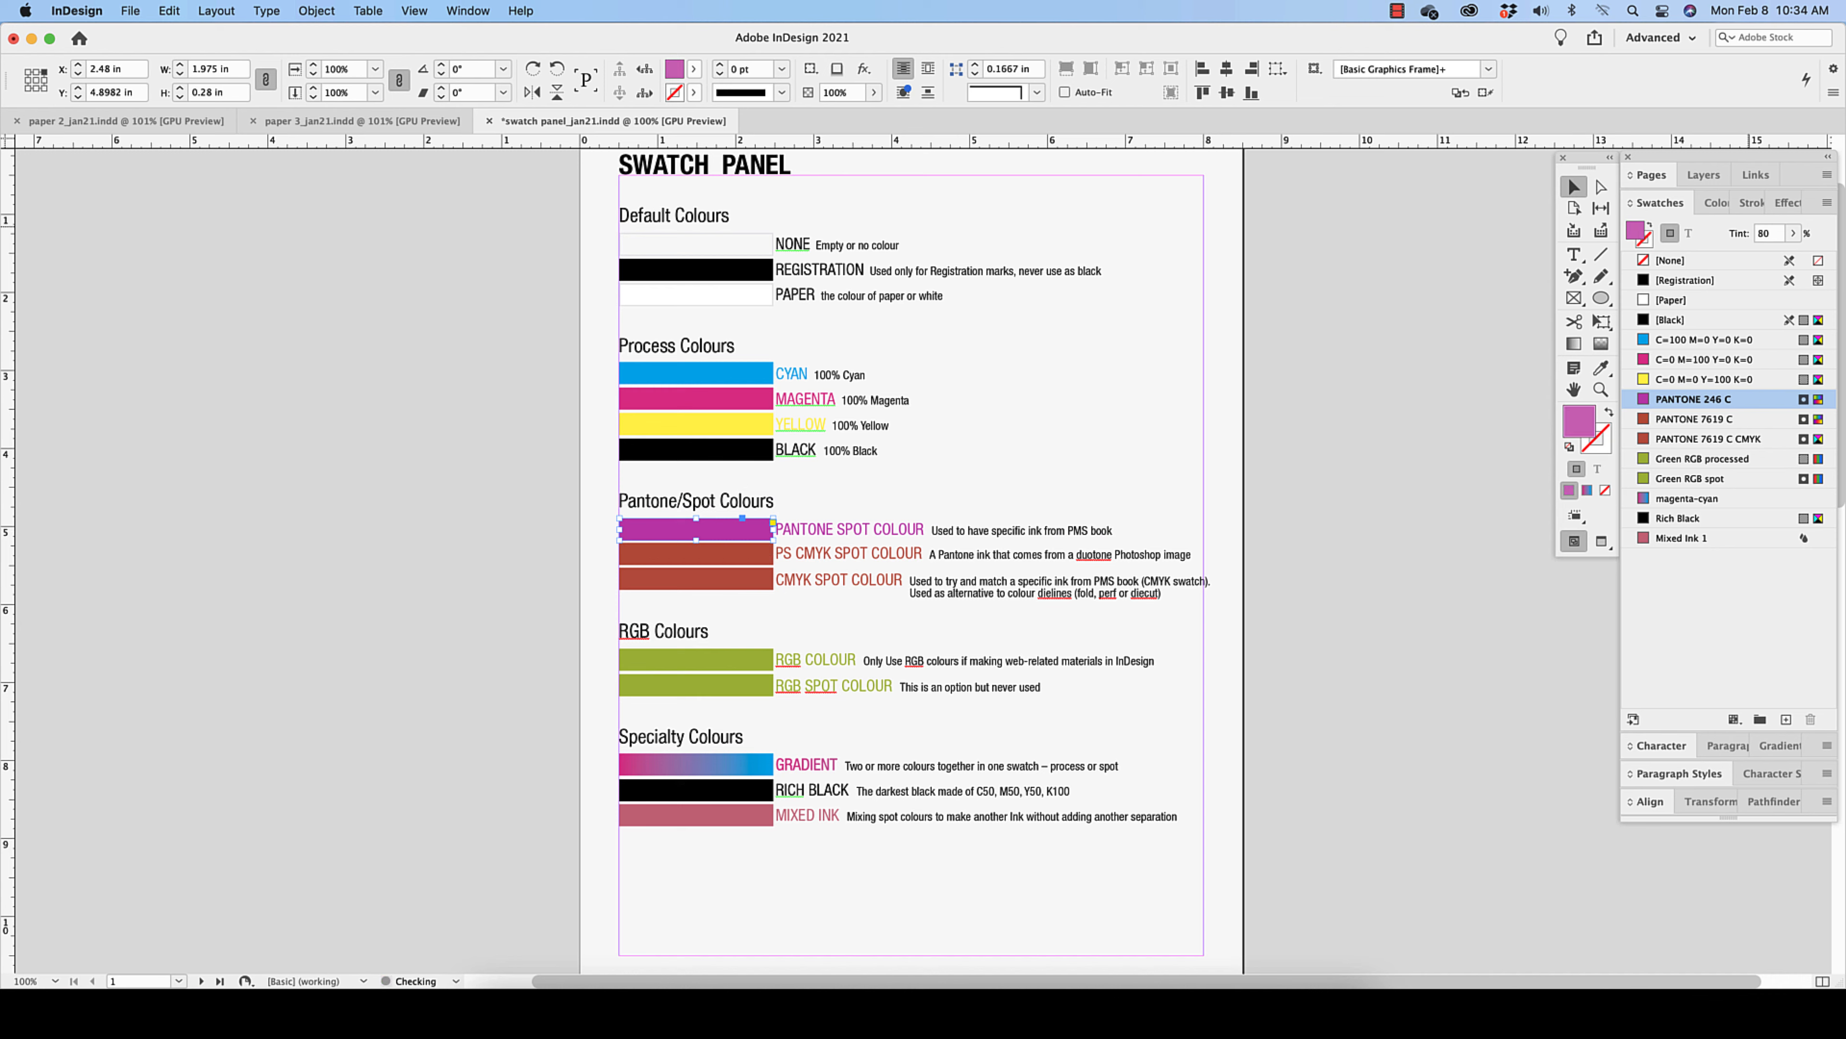
key(super+z)
key(super+z)
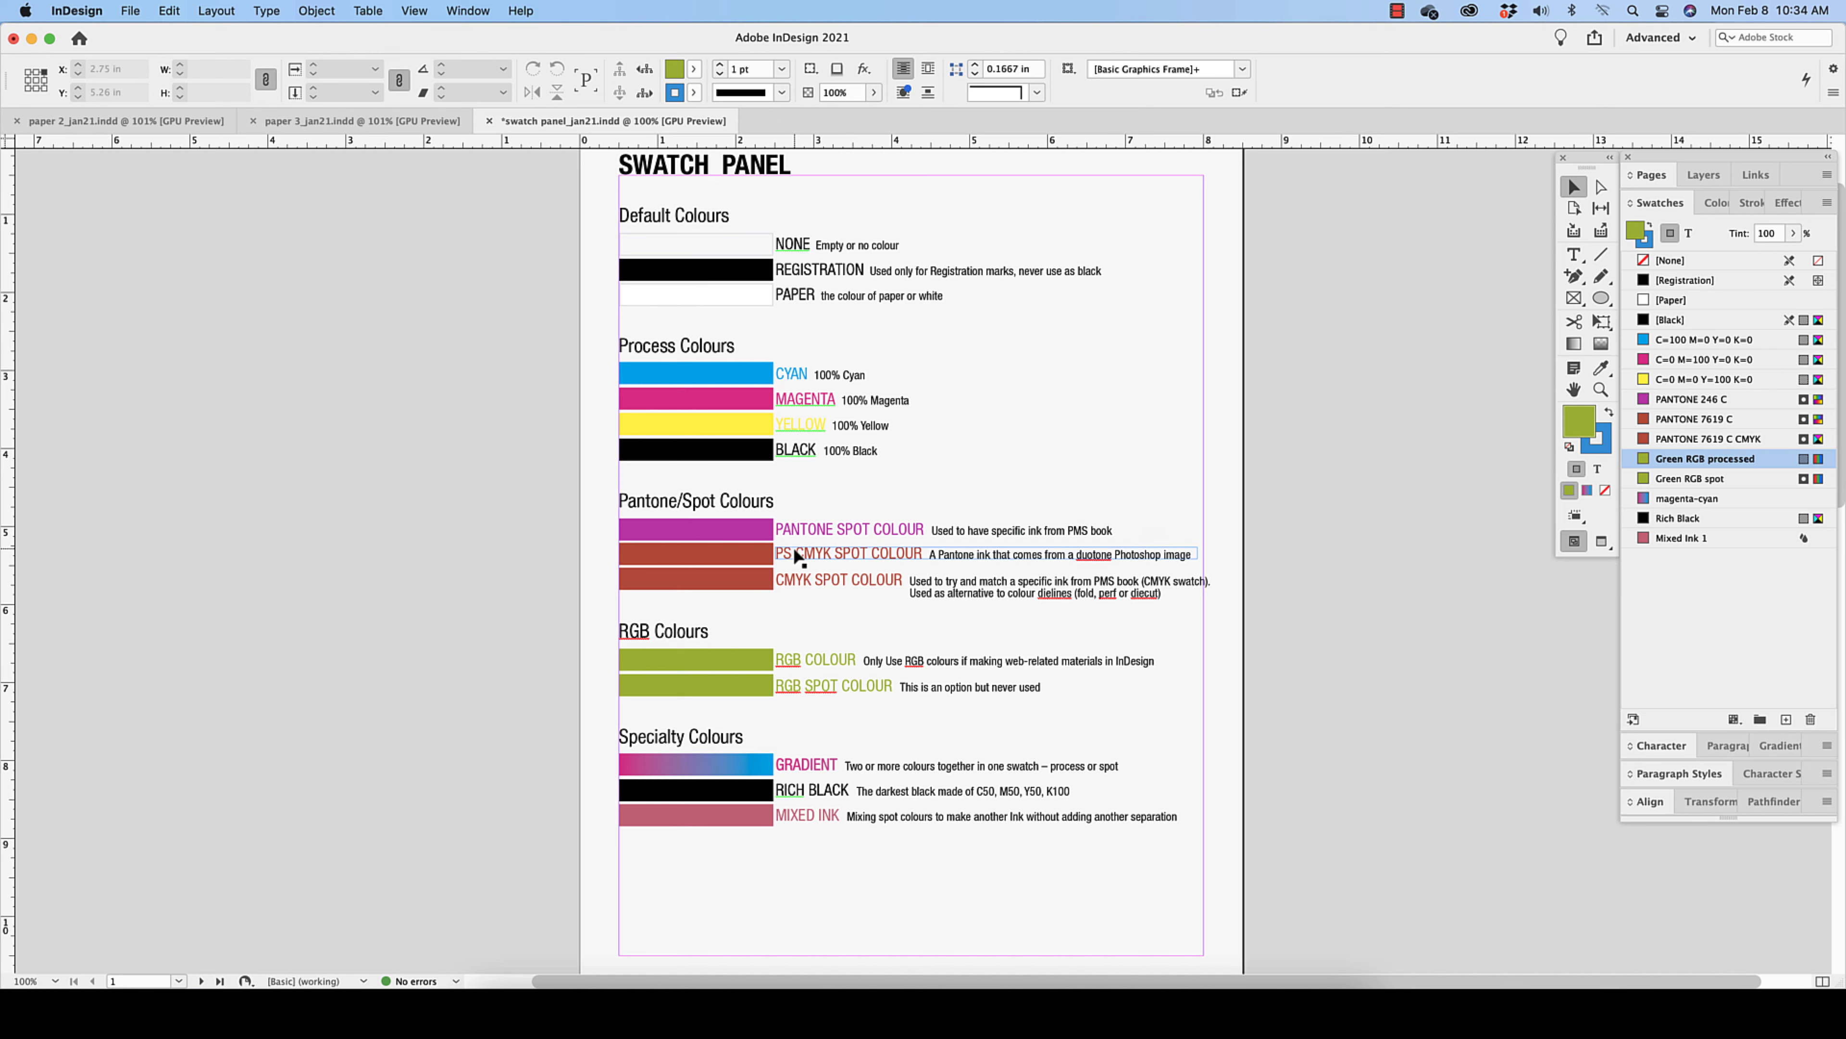
Step: Examine the duotone and tritone Pantone images on page 2 and return to the colour list on page 1
scroll(917, 691, down, 15)
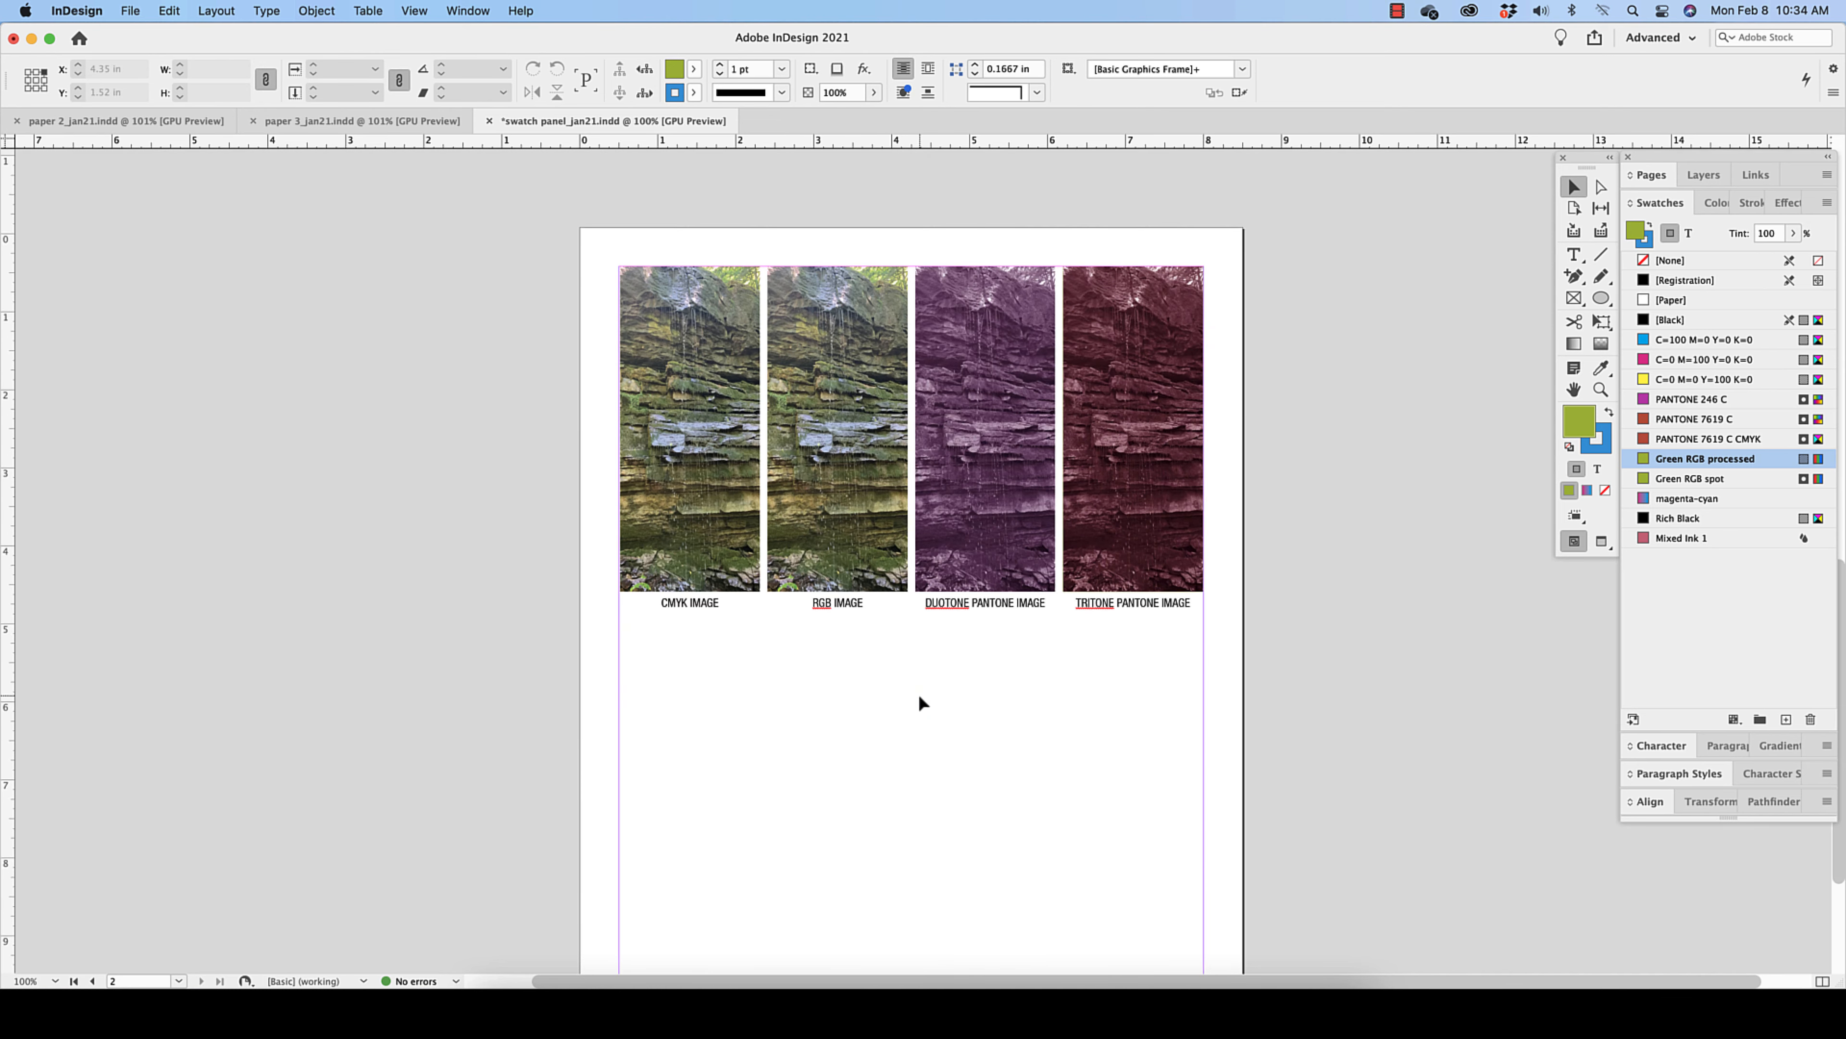
scroll(919, 696, down, 1)
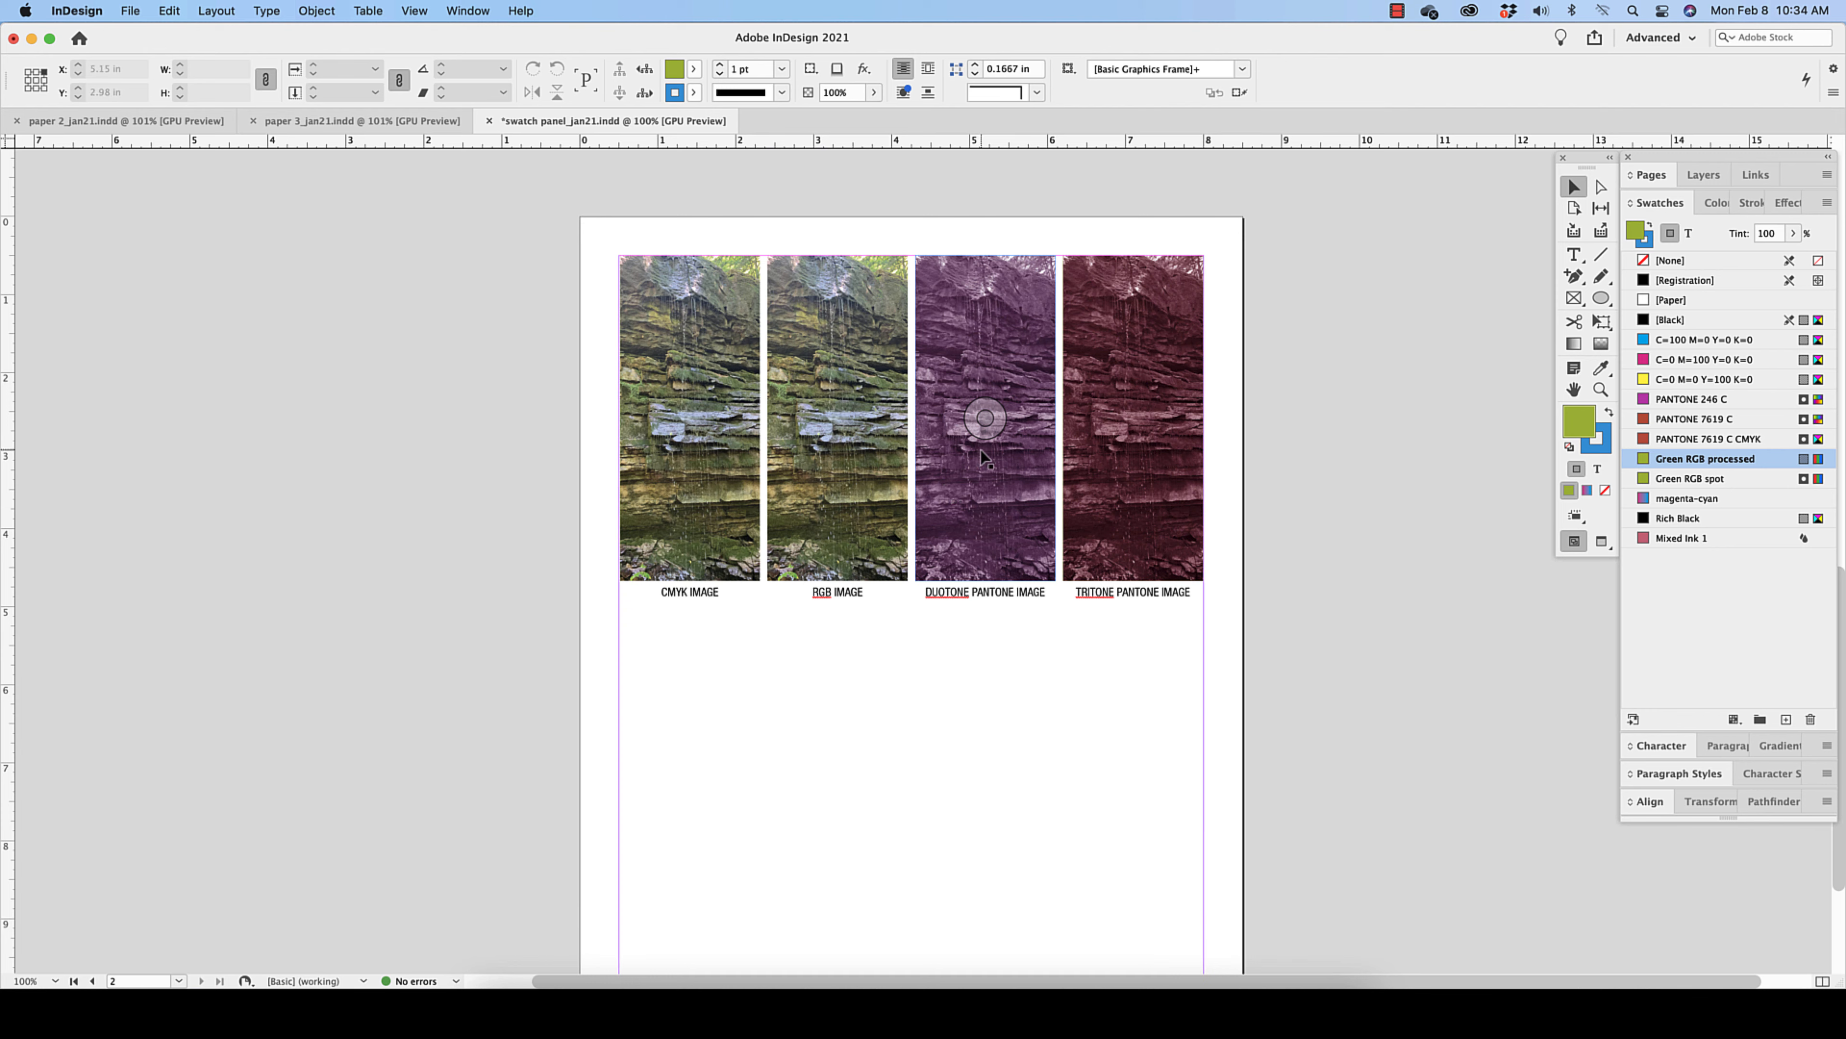
scroll(980, 458, up, 5)
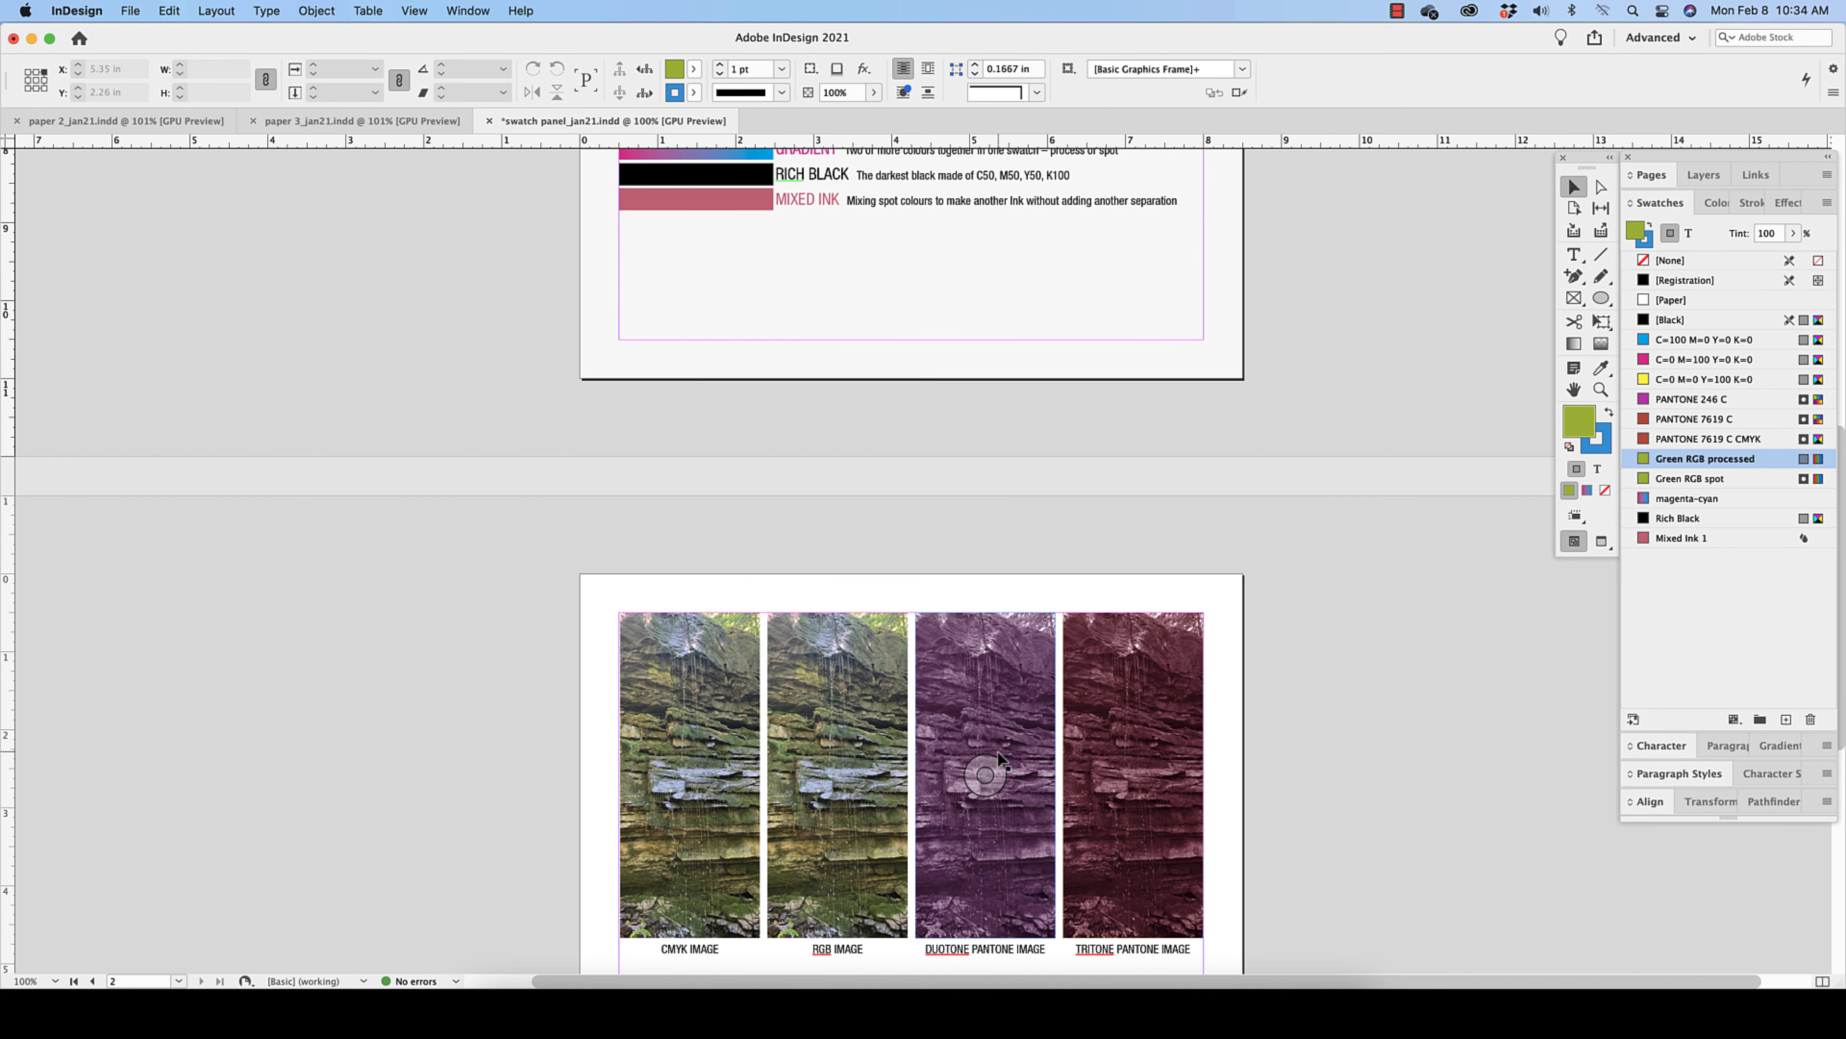
scroll(998, 759, up, 5)
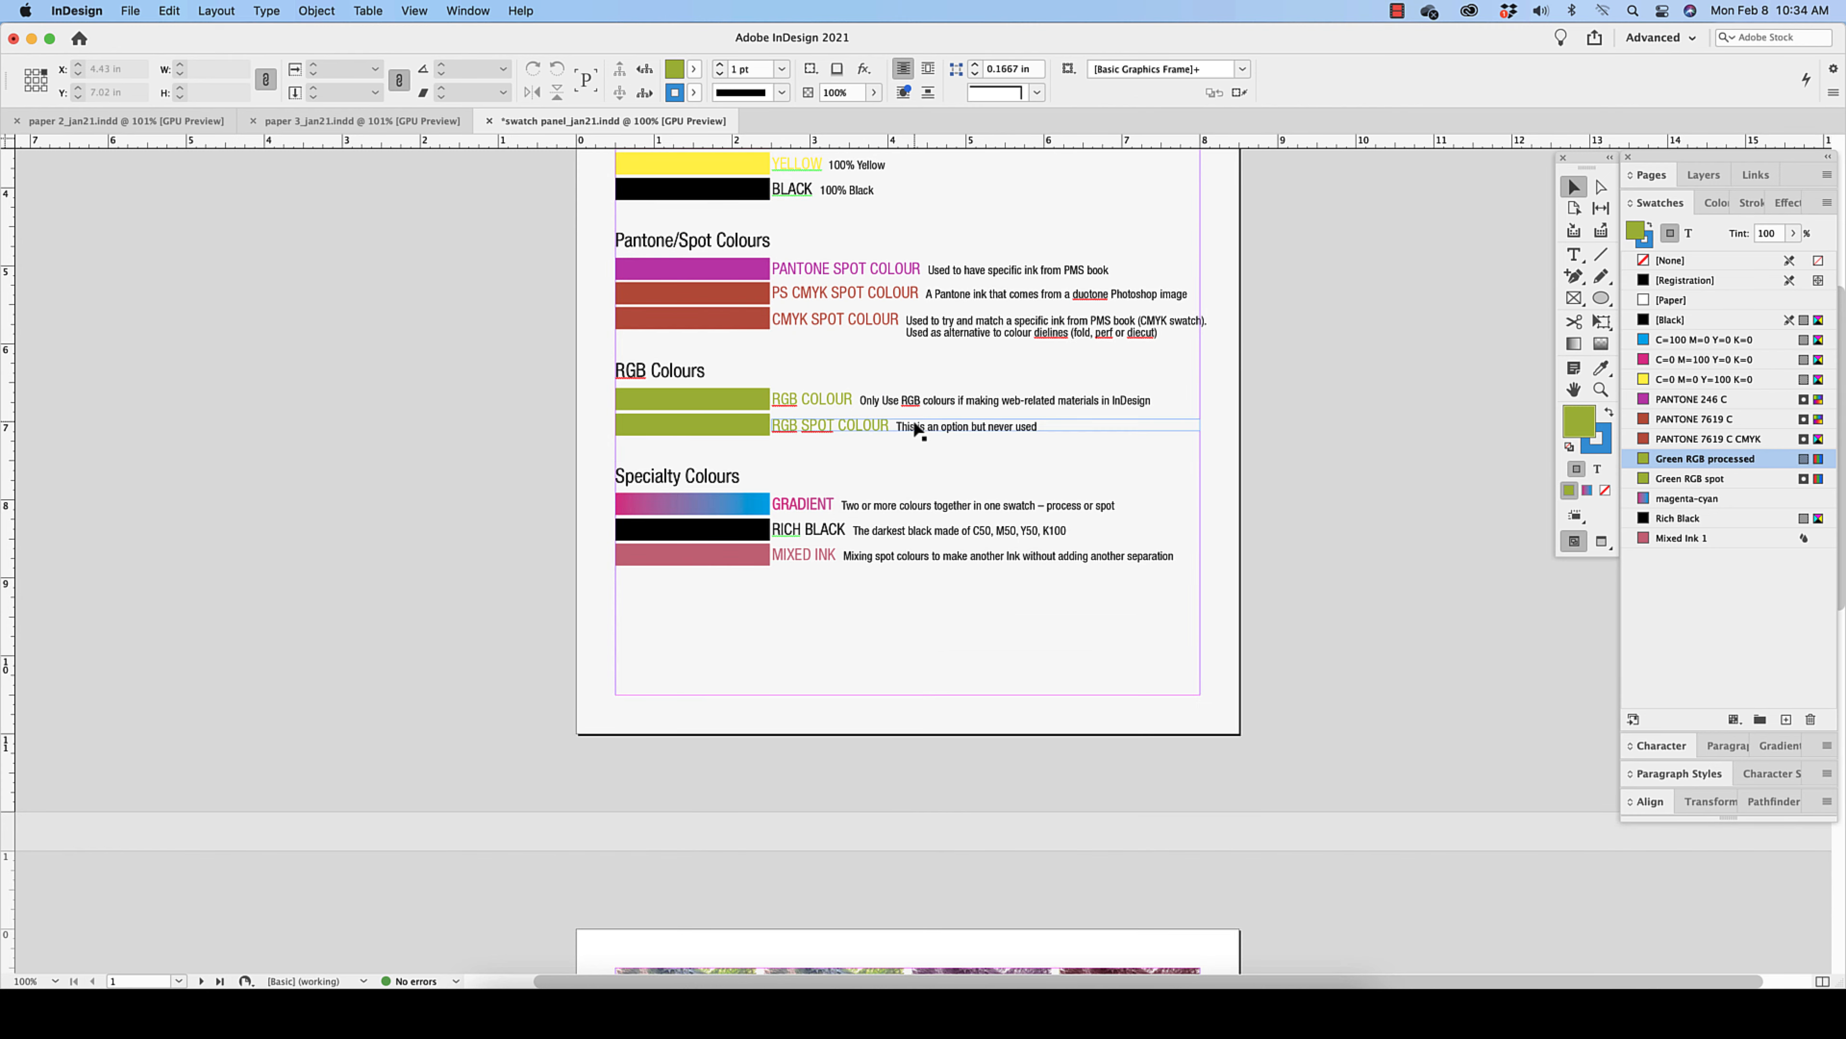
Step: Select the PS CMYK spot colour bar and the duotone image on page 2, and examine the imported PANTONE 7619 C swatch
scroll(727, 429, up, 2)
click(734, 444)
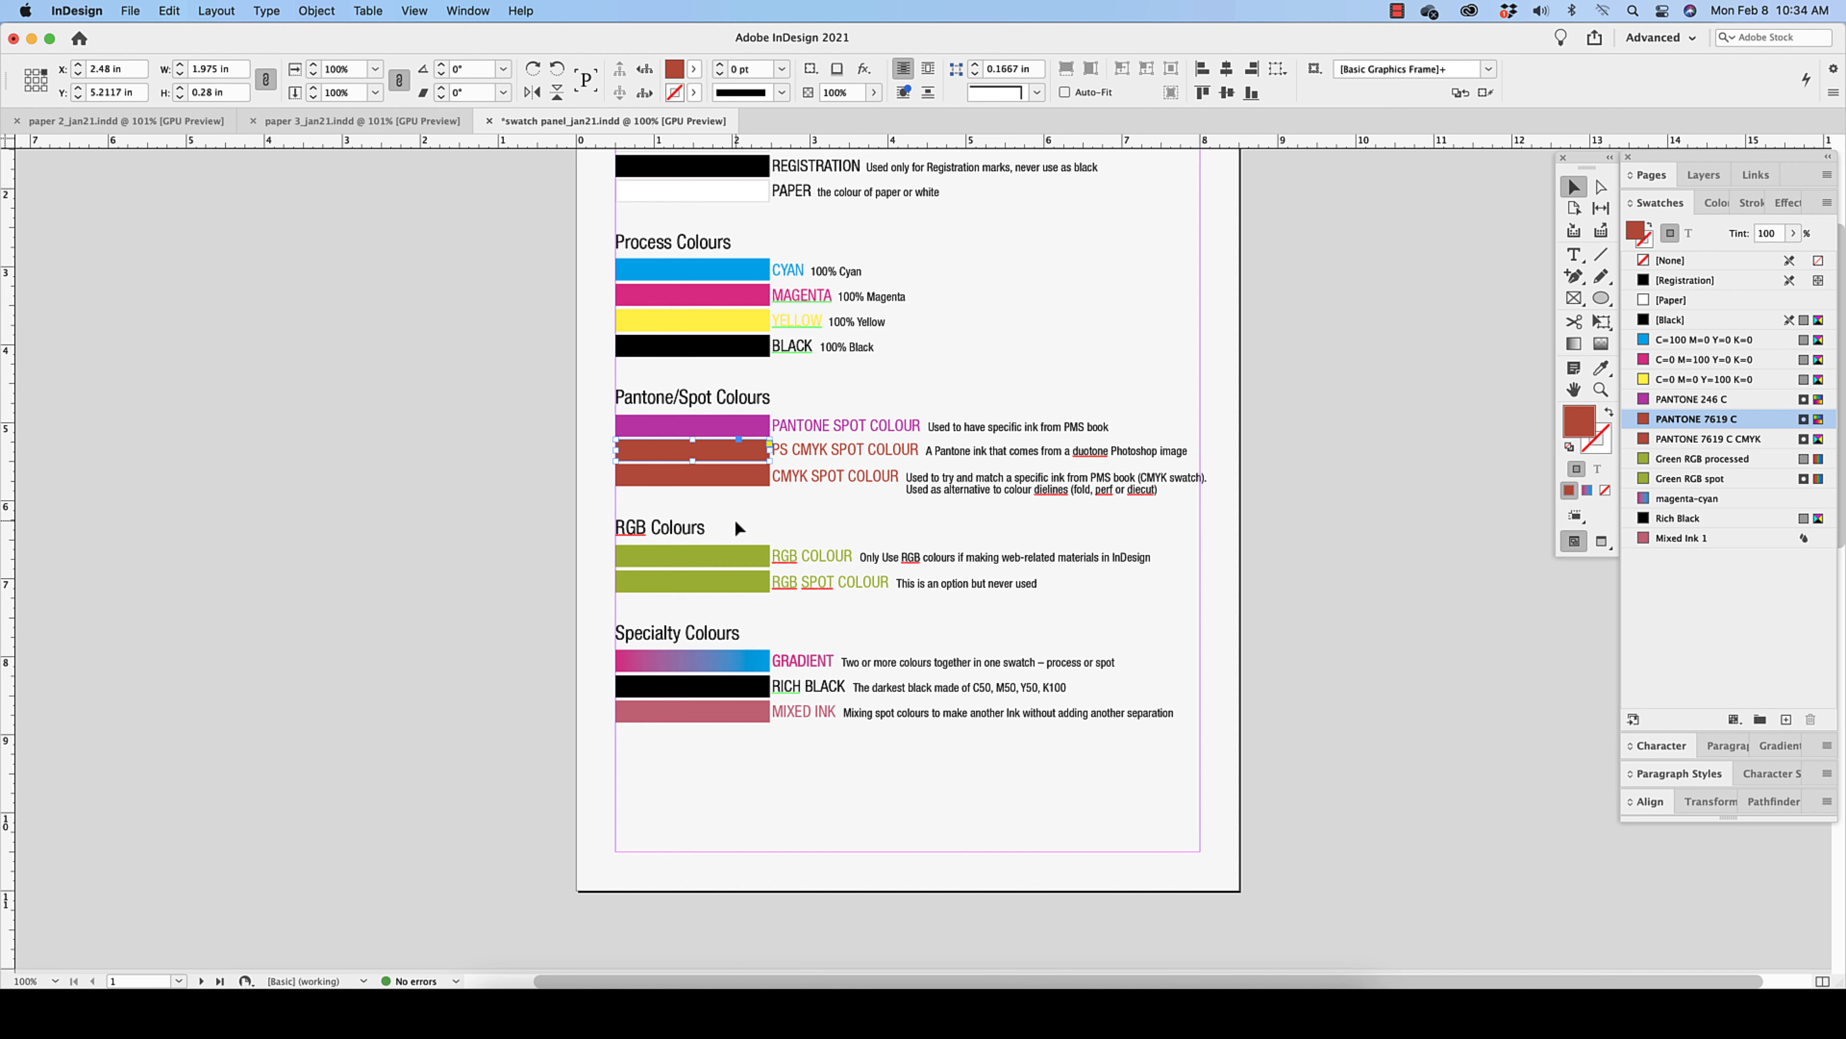
scroll(1308, 800, down, 5)
click(981, 847)
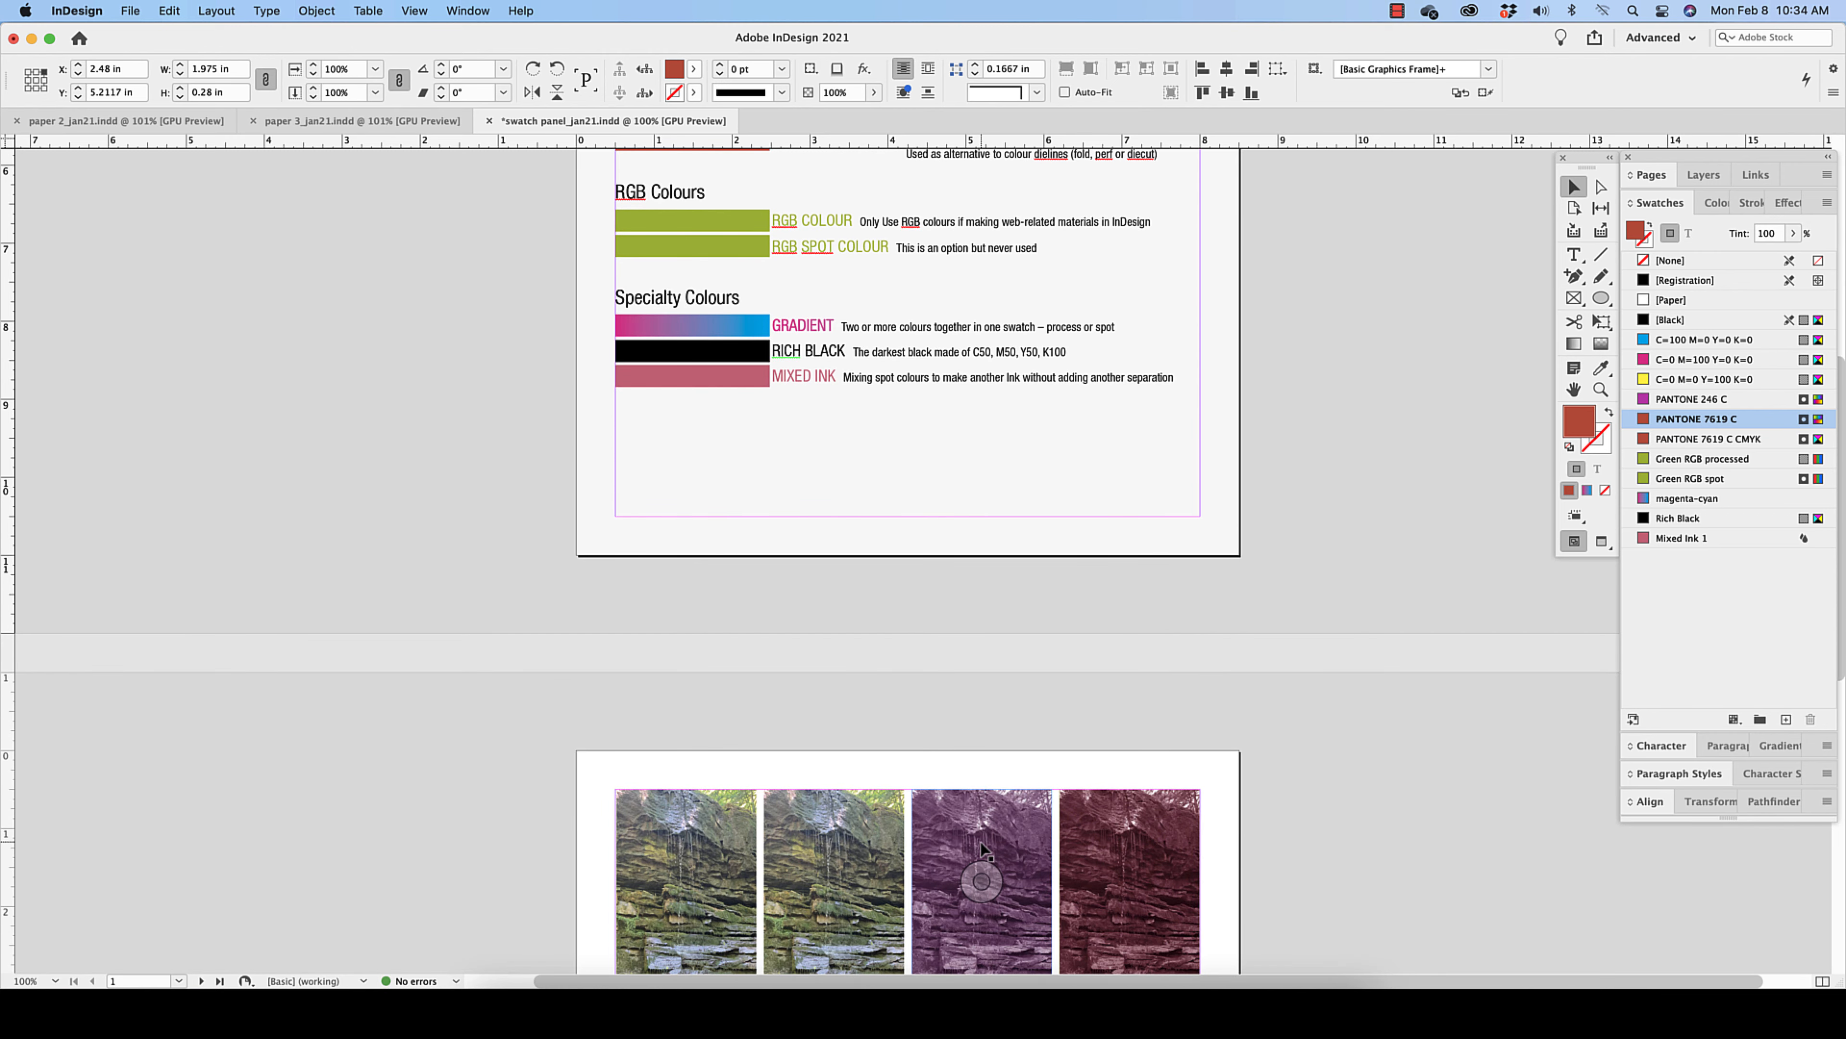
scroll(1026, 690, up, 5)
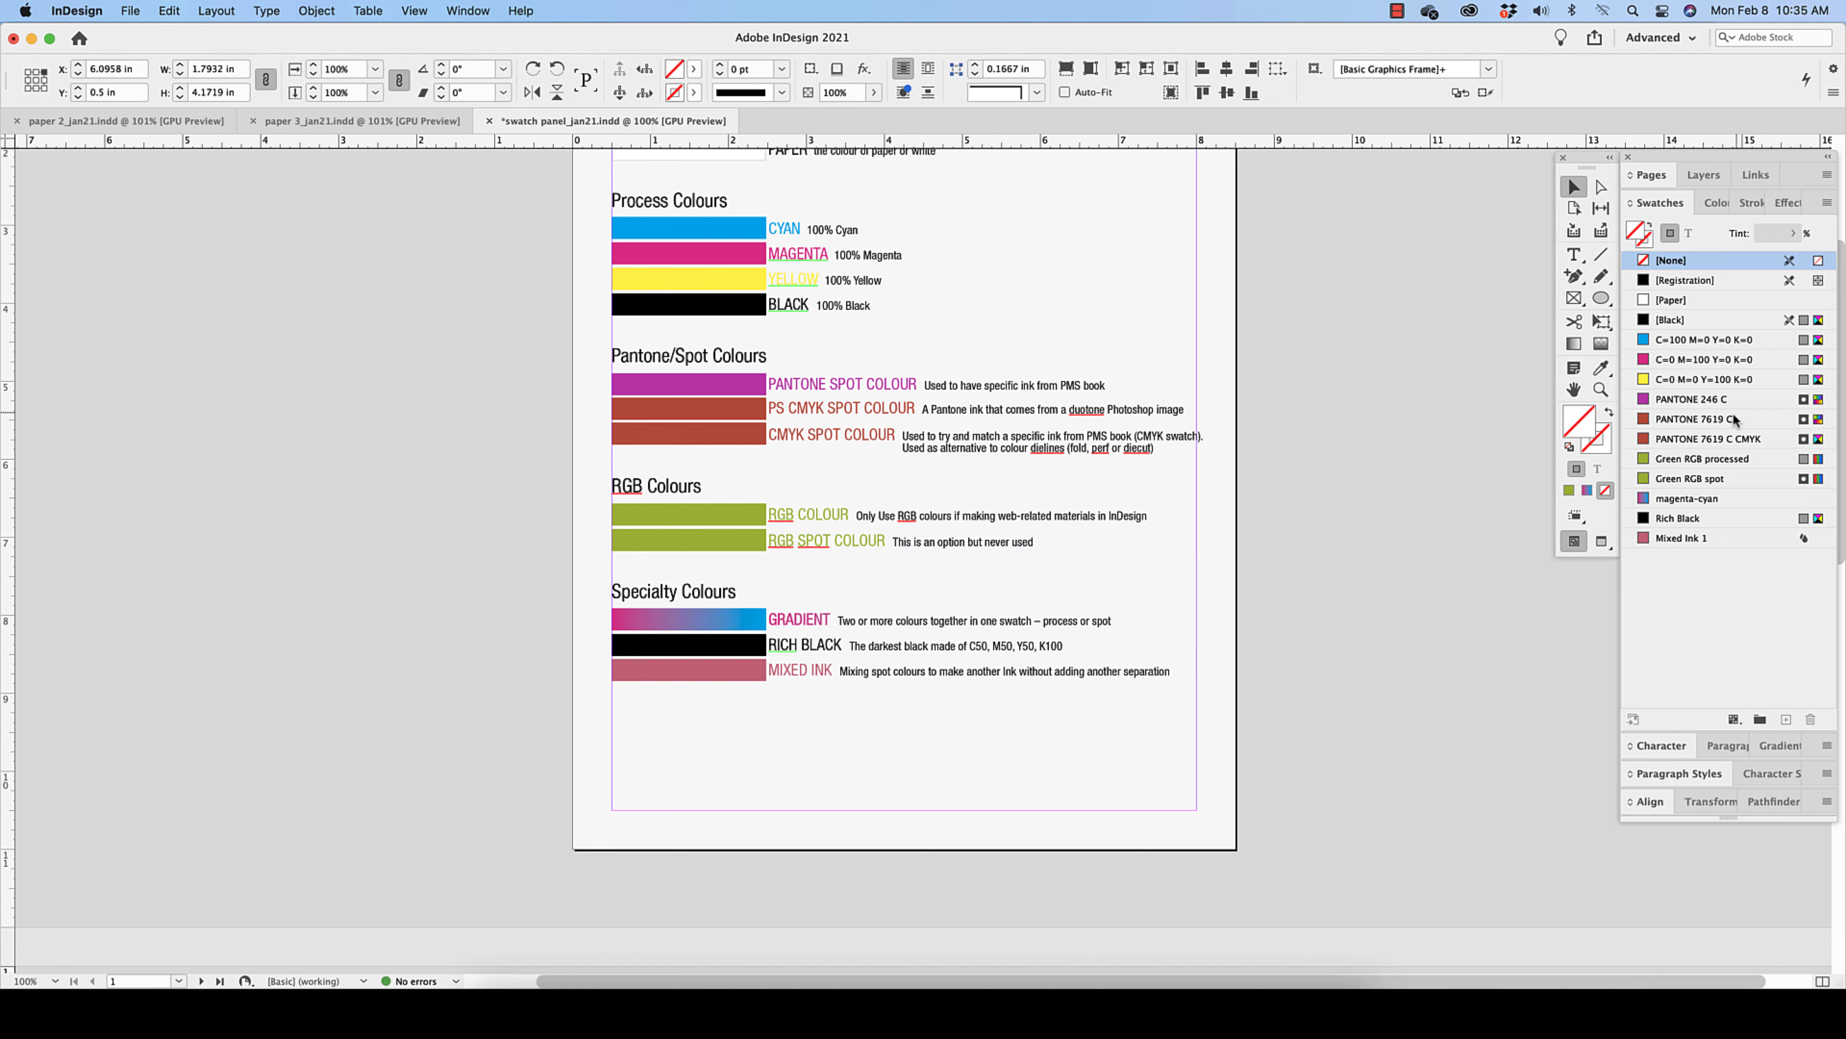
mouse_move(1731, 430)
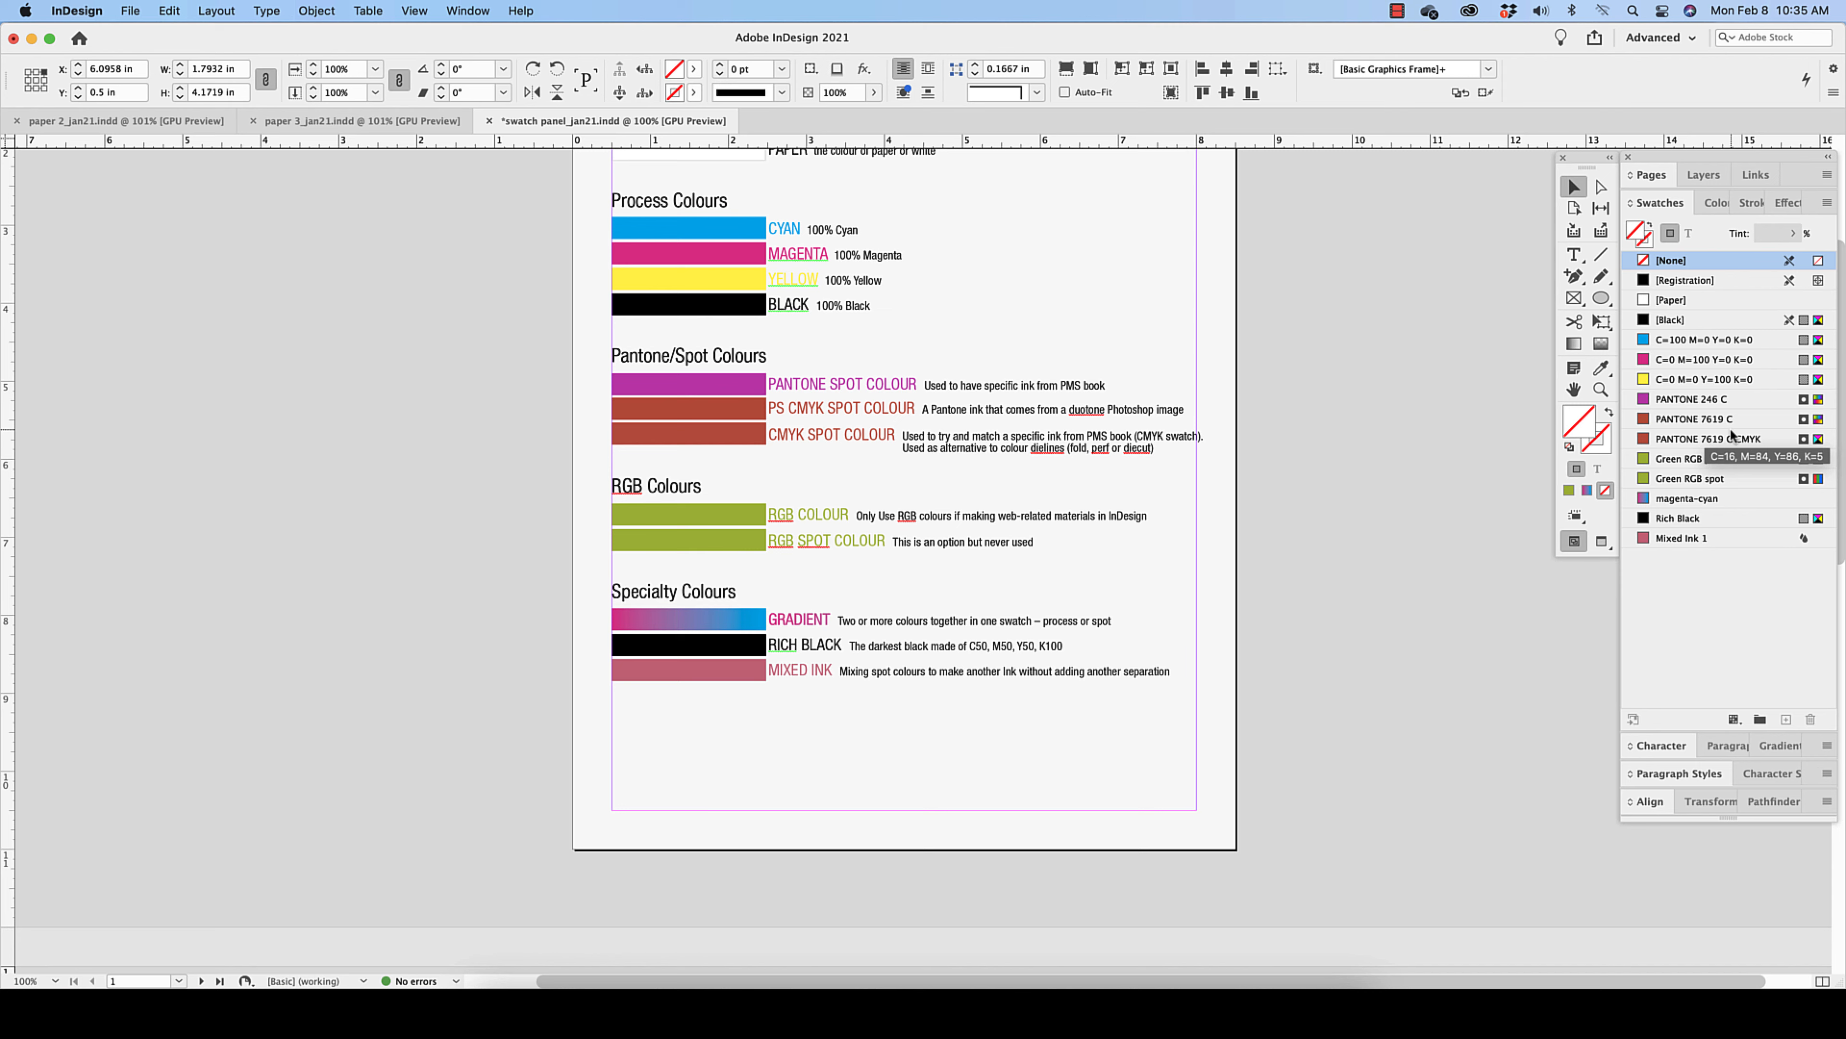
mouse_move(1696, 406)
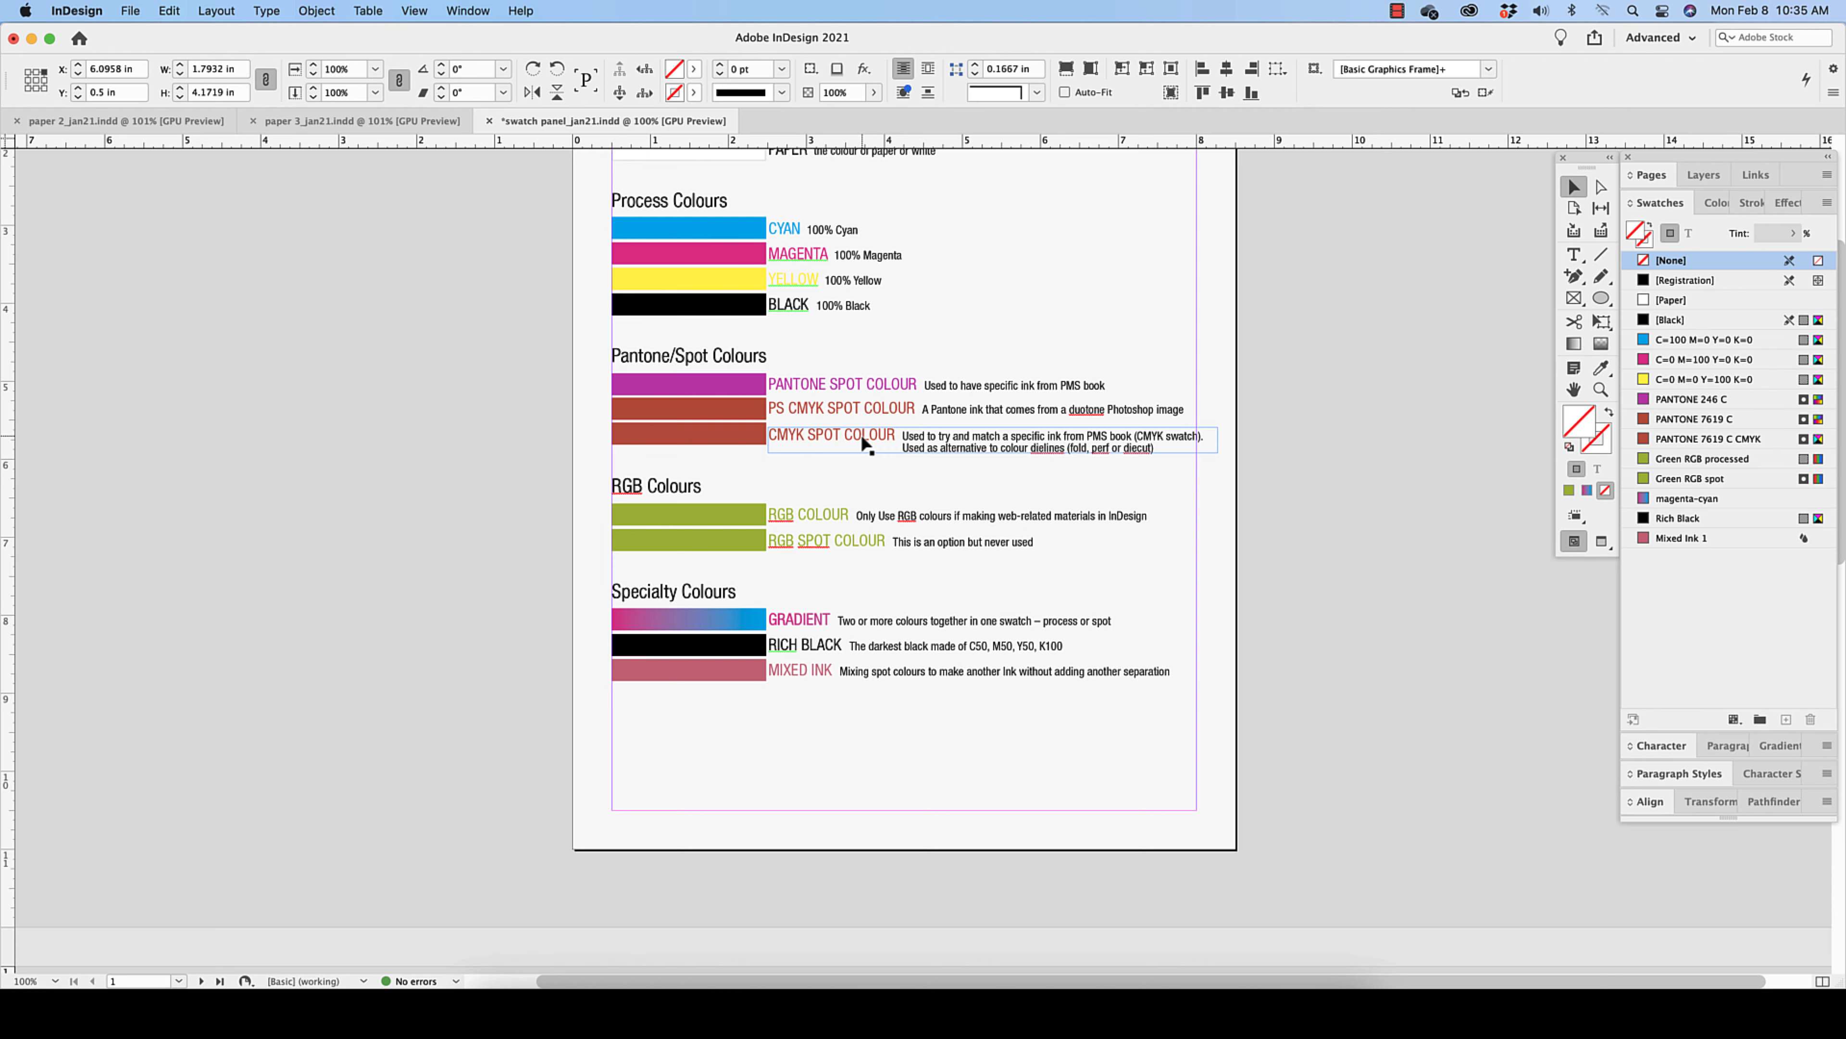
Step: Select the CMYK spot colour bar and examine its PANTONE 7619 C CMYK swatch
scroll(865, 442, left, 1)
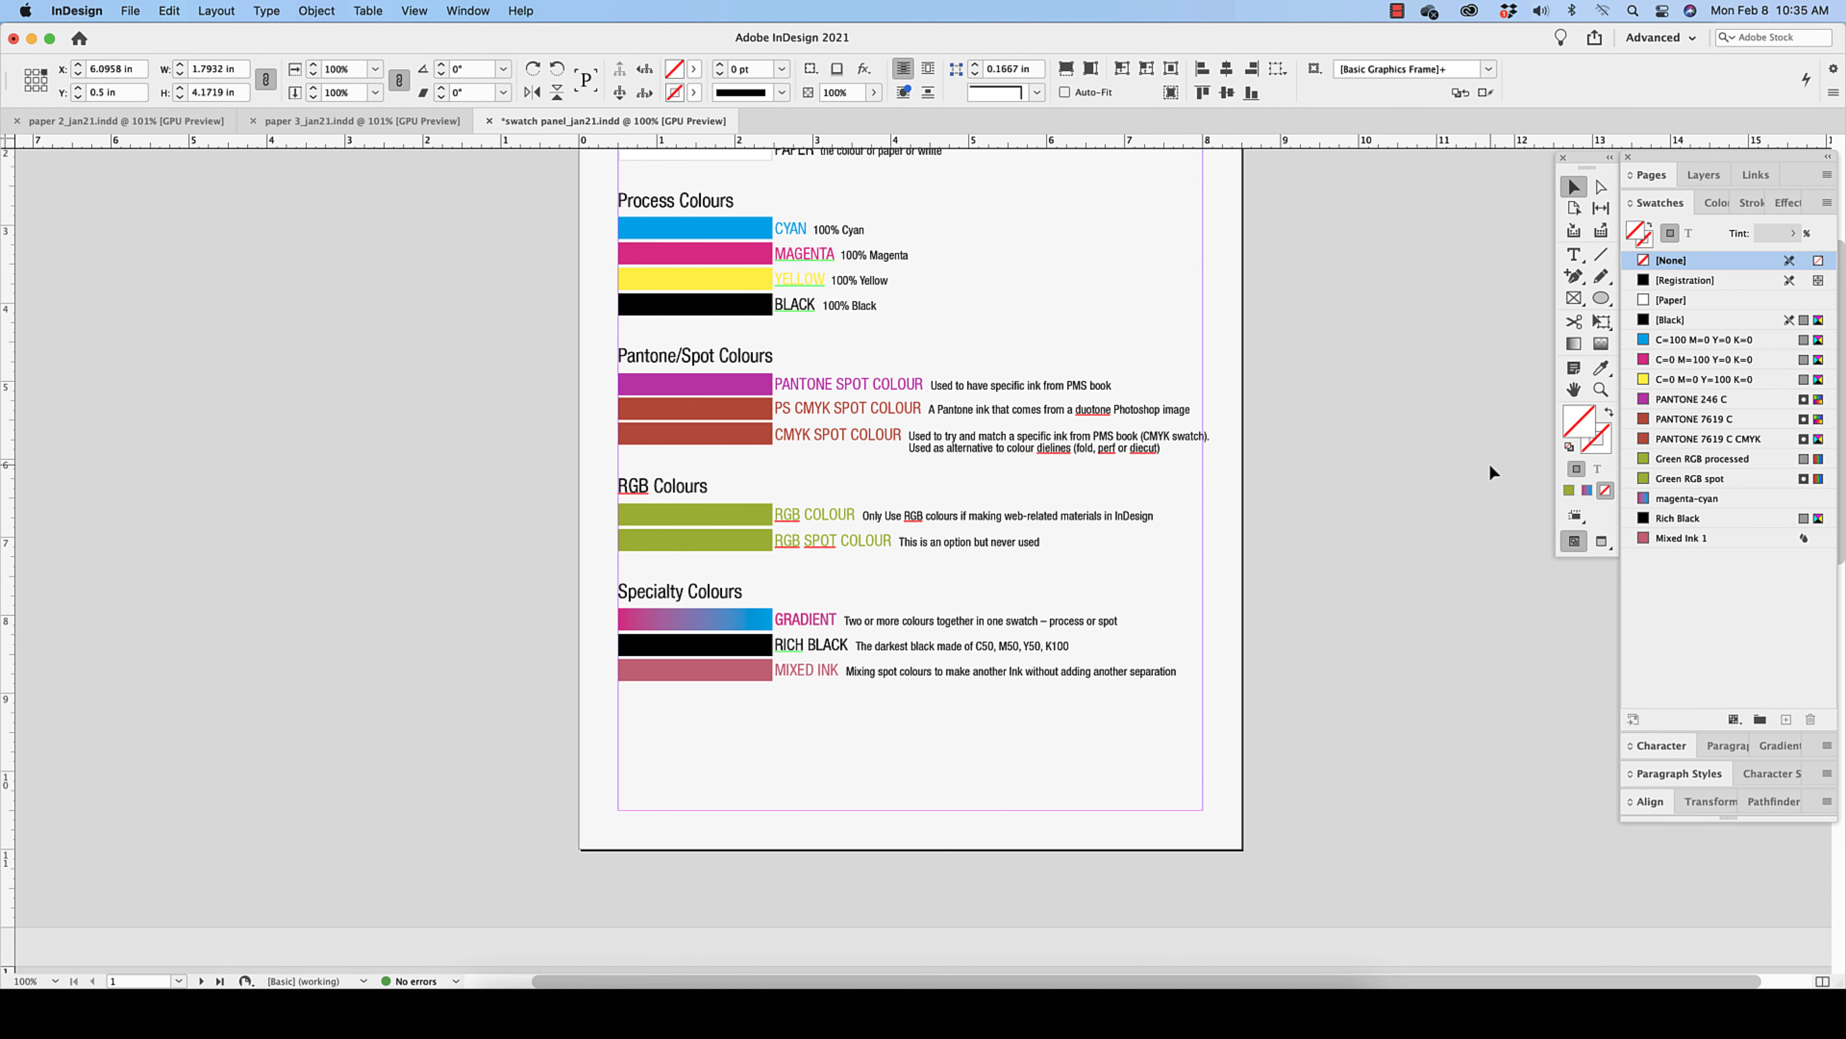
click(736, 433)
click(1738, 439)
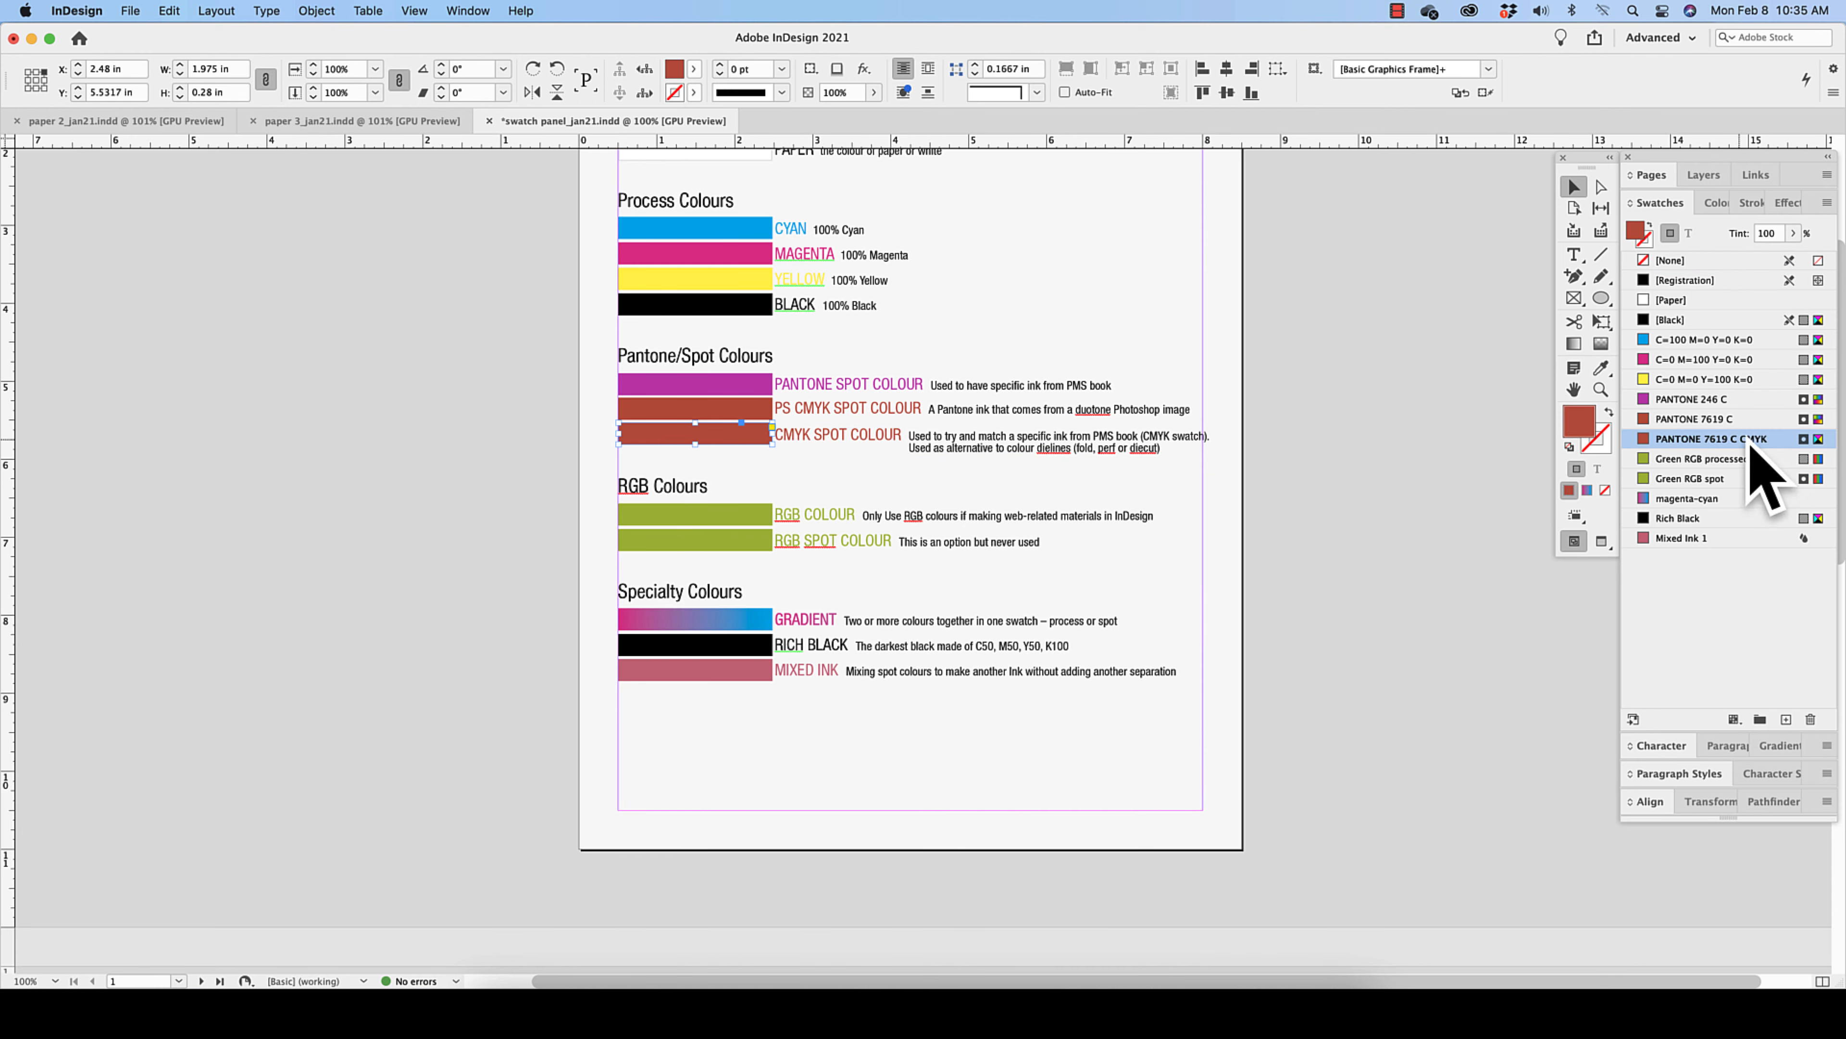
mouse_move(1809, 444)
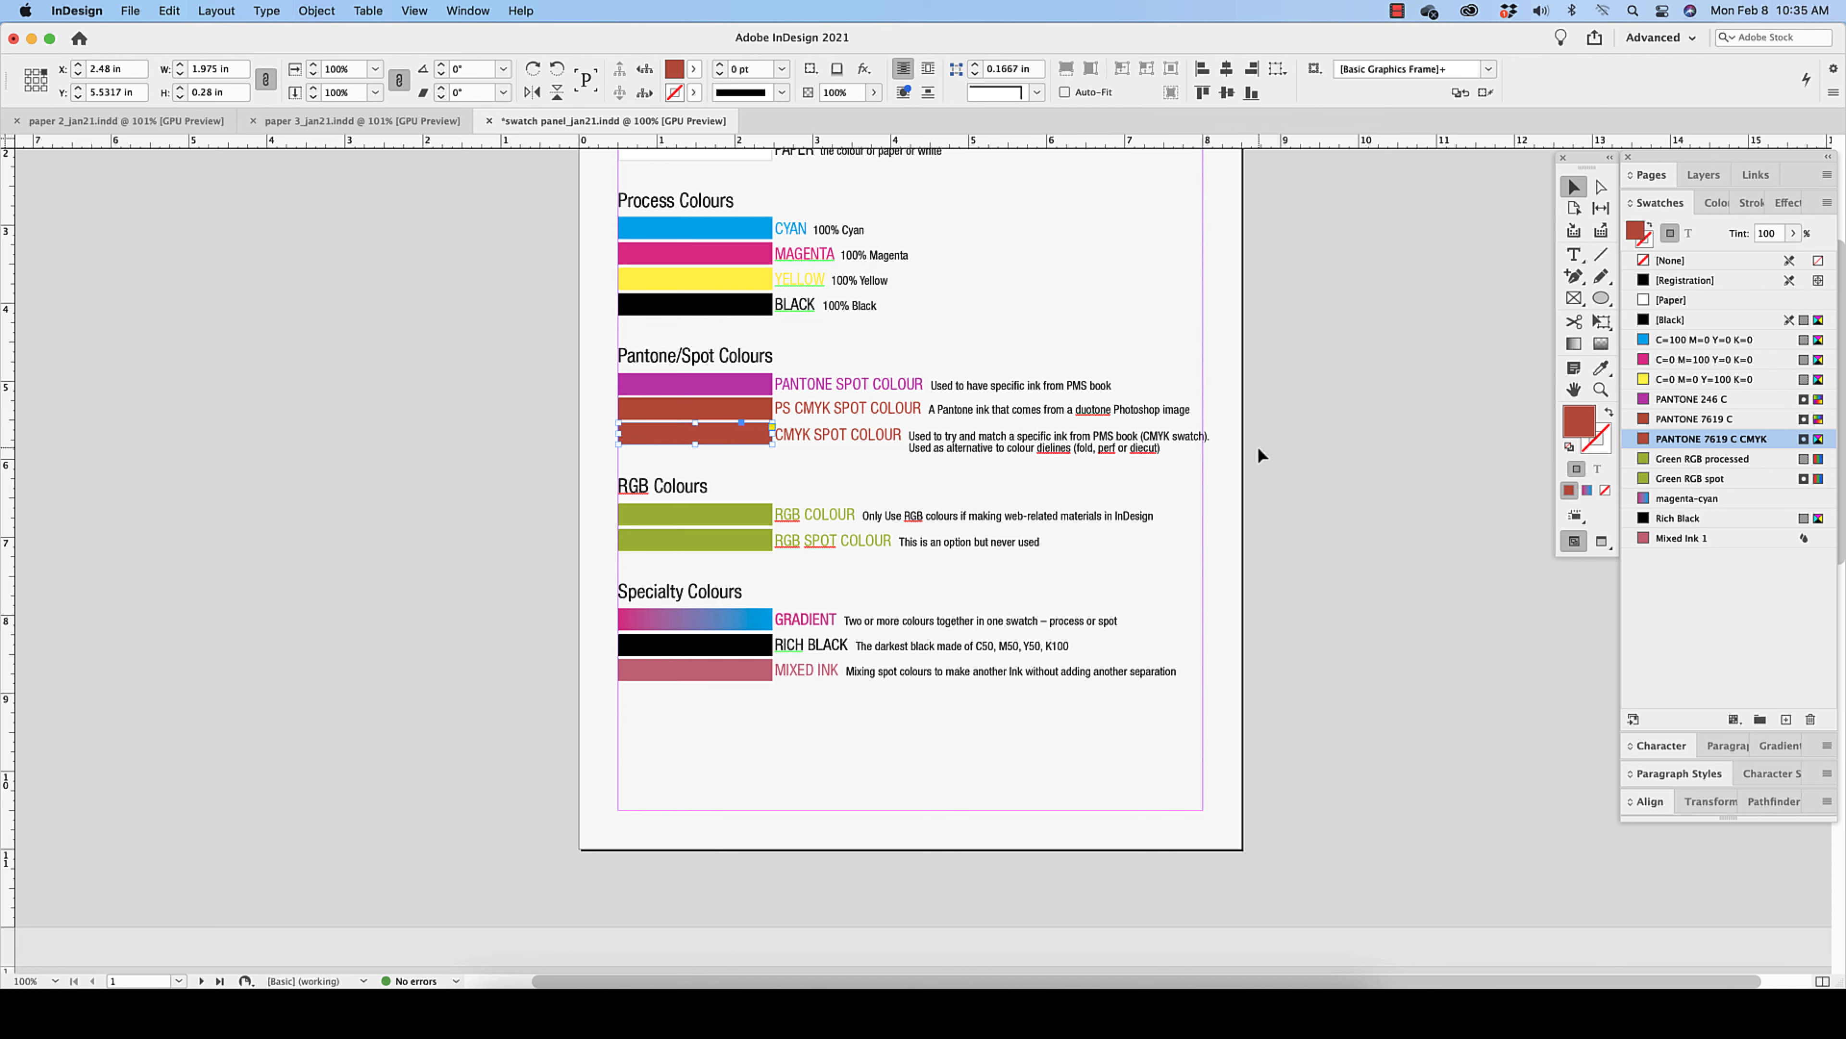
scroll(1257, 449, left, 1)
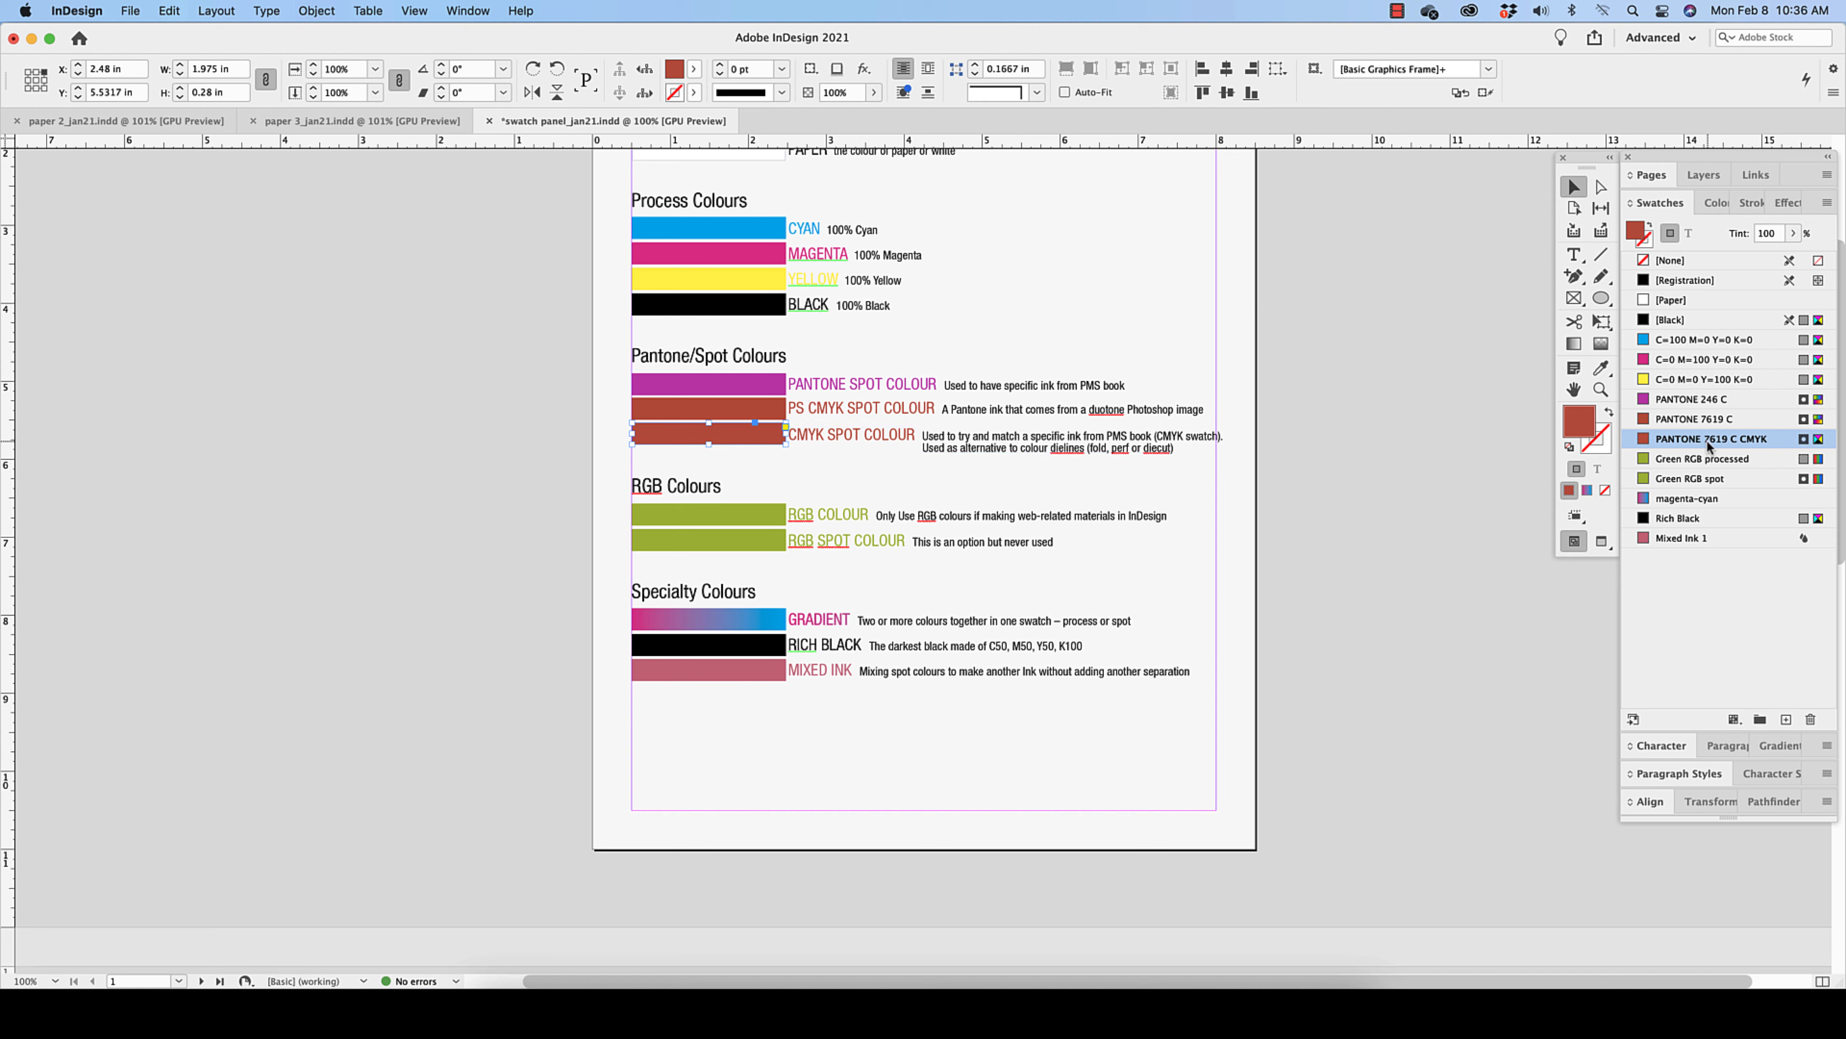
mouse_move(1709, 439)
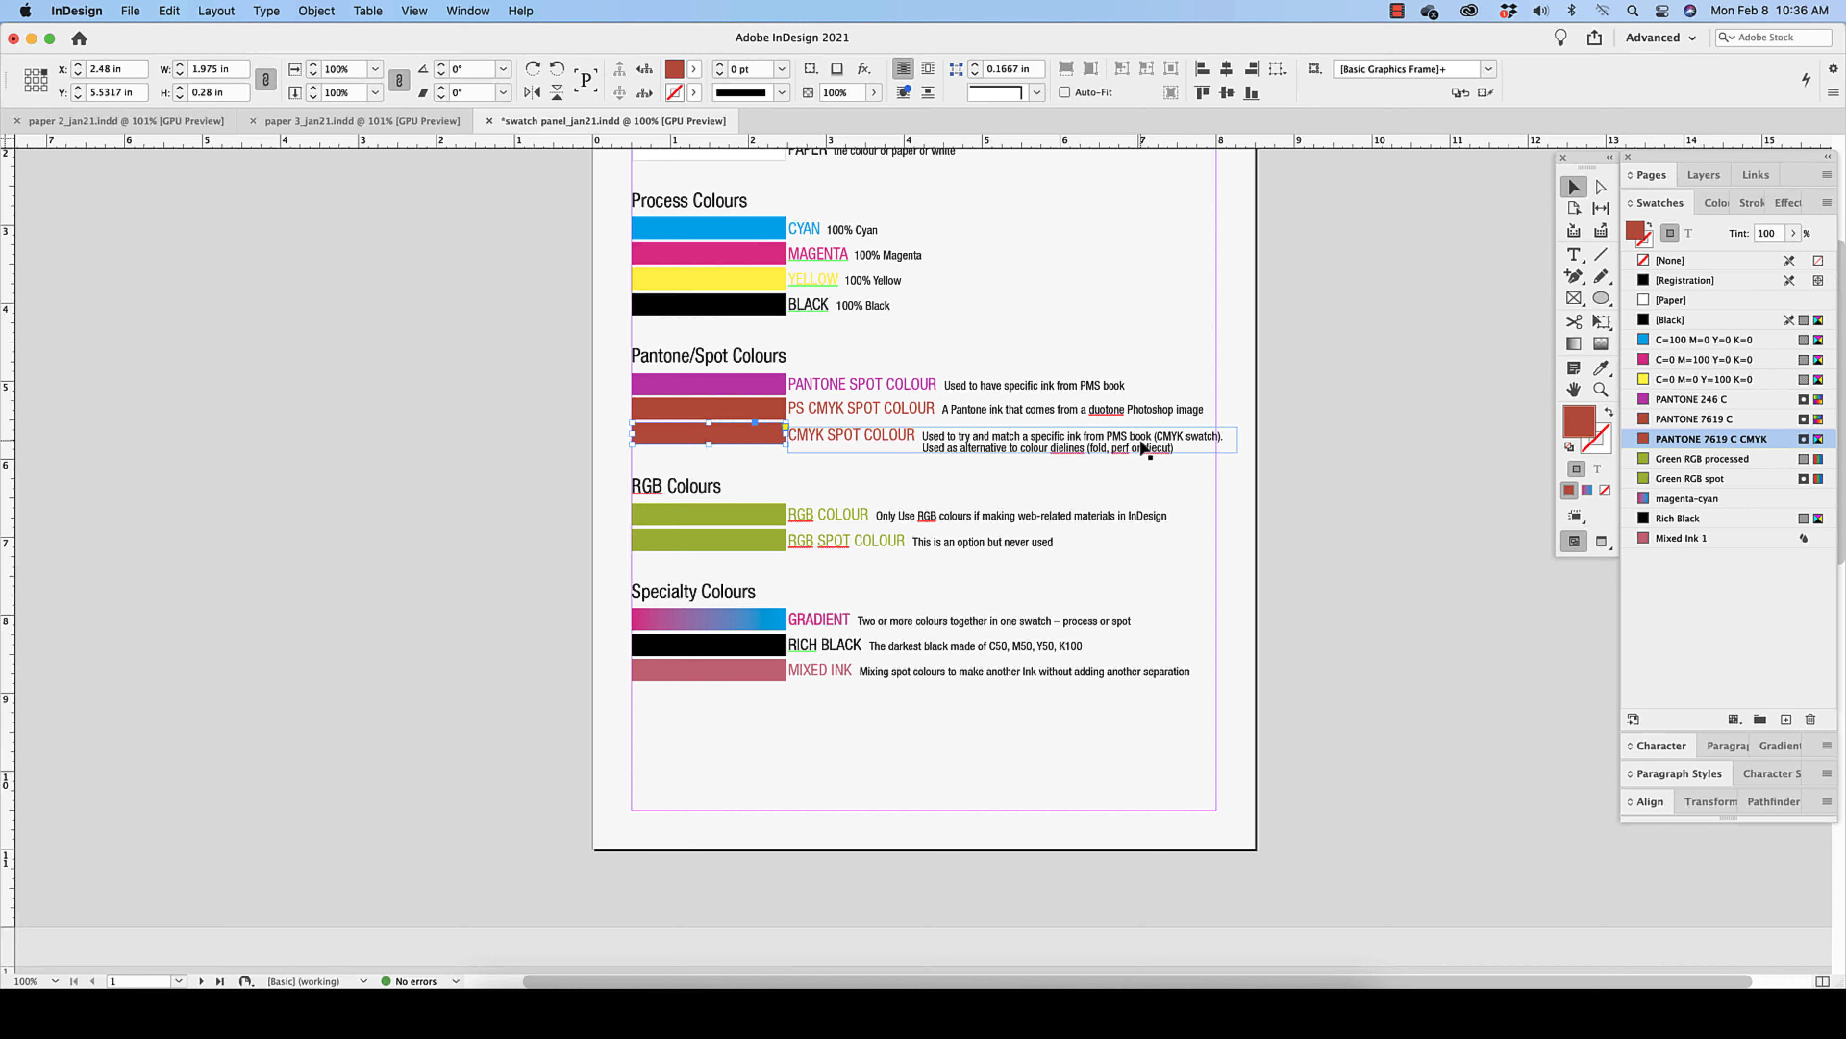
scroll(1163, 443, left, 1)
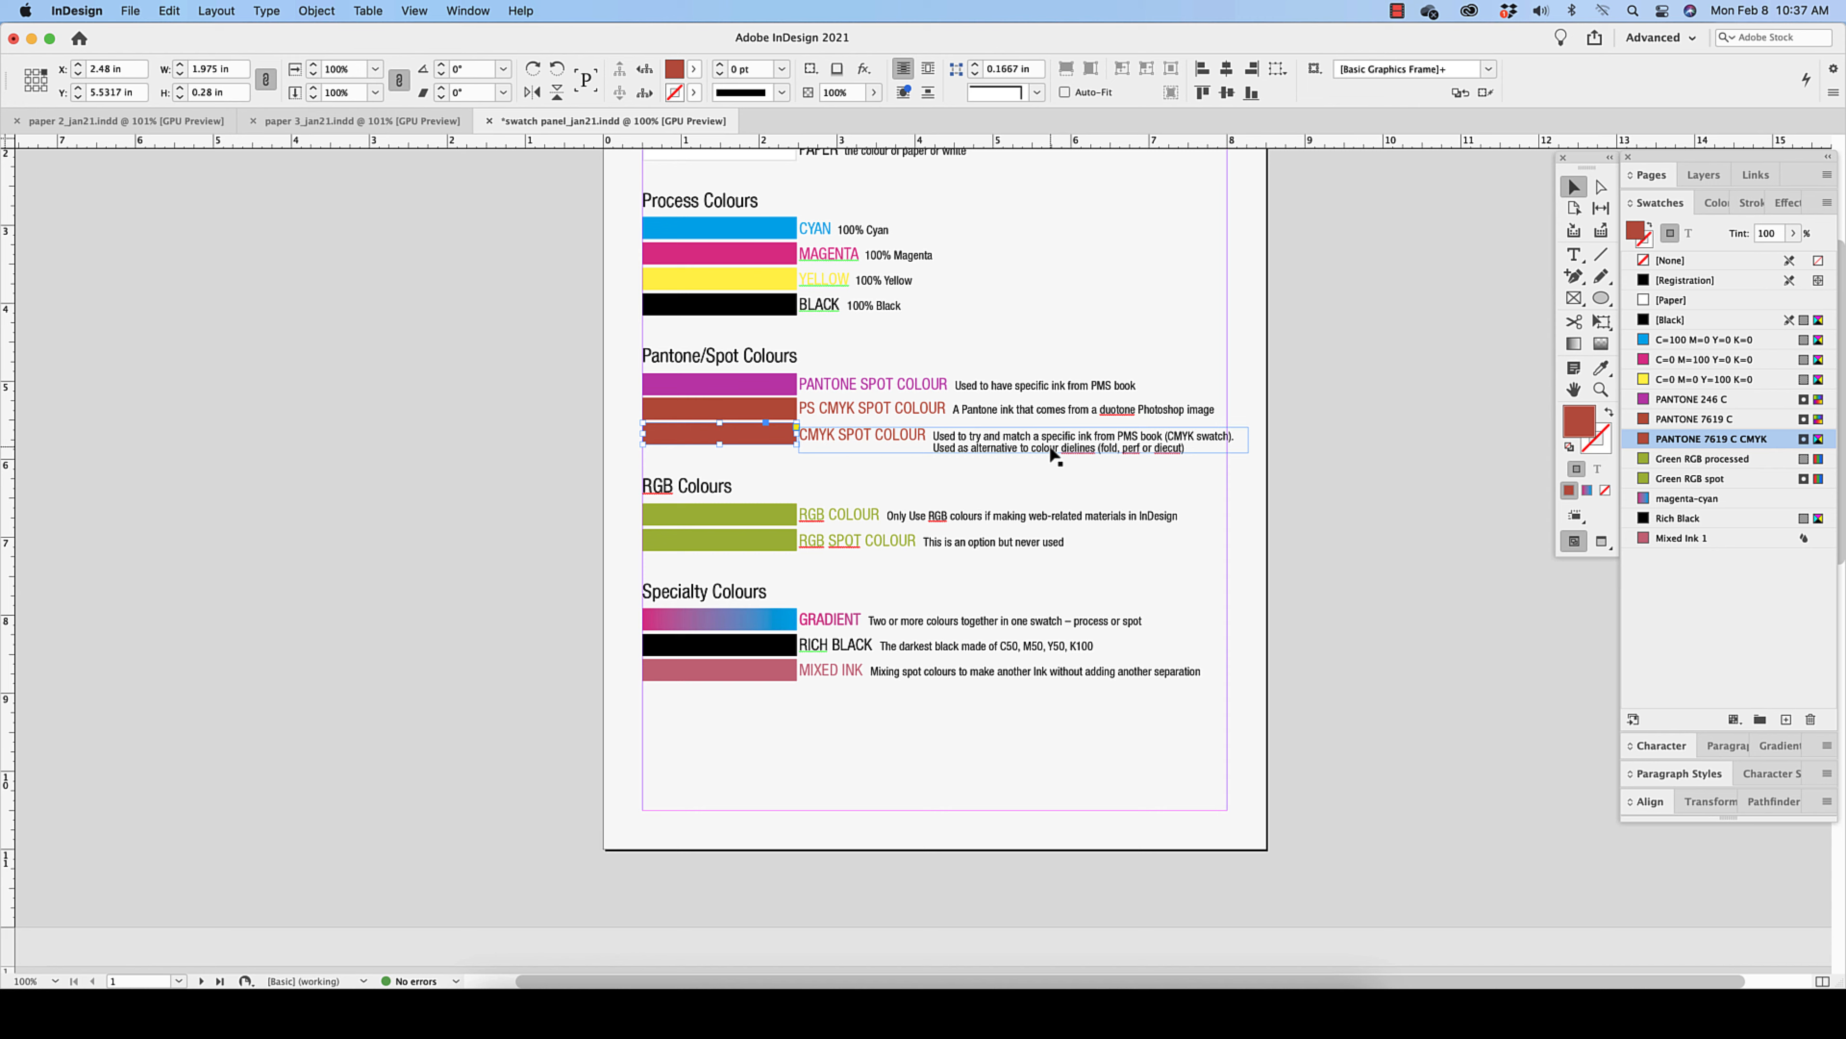
Step: Select the RGB colour bar to examine its Green RGB processed swatch, and select the RGB Spot Colour label
scroll(1054, 454, down, 1)
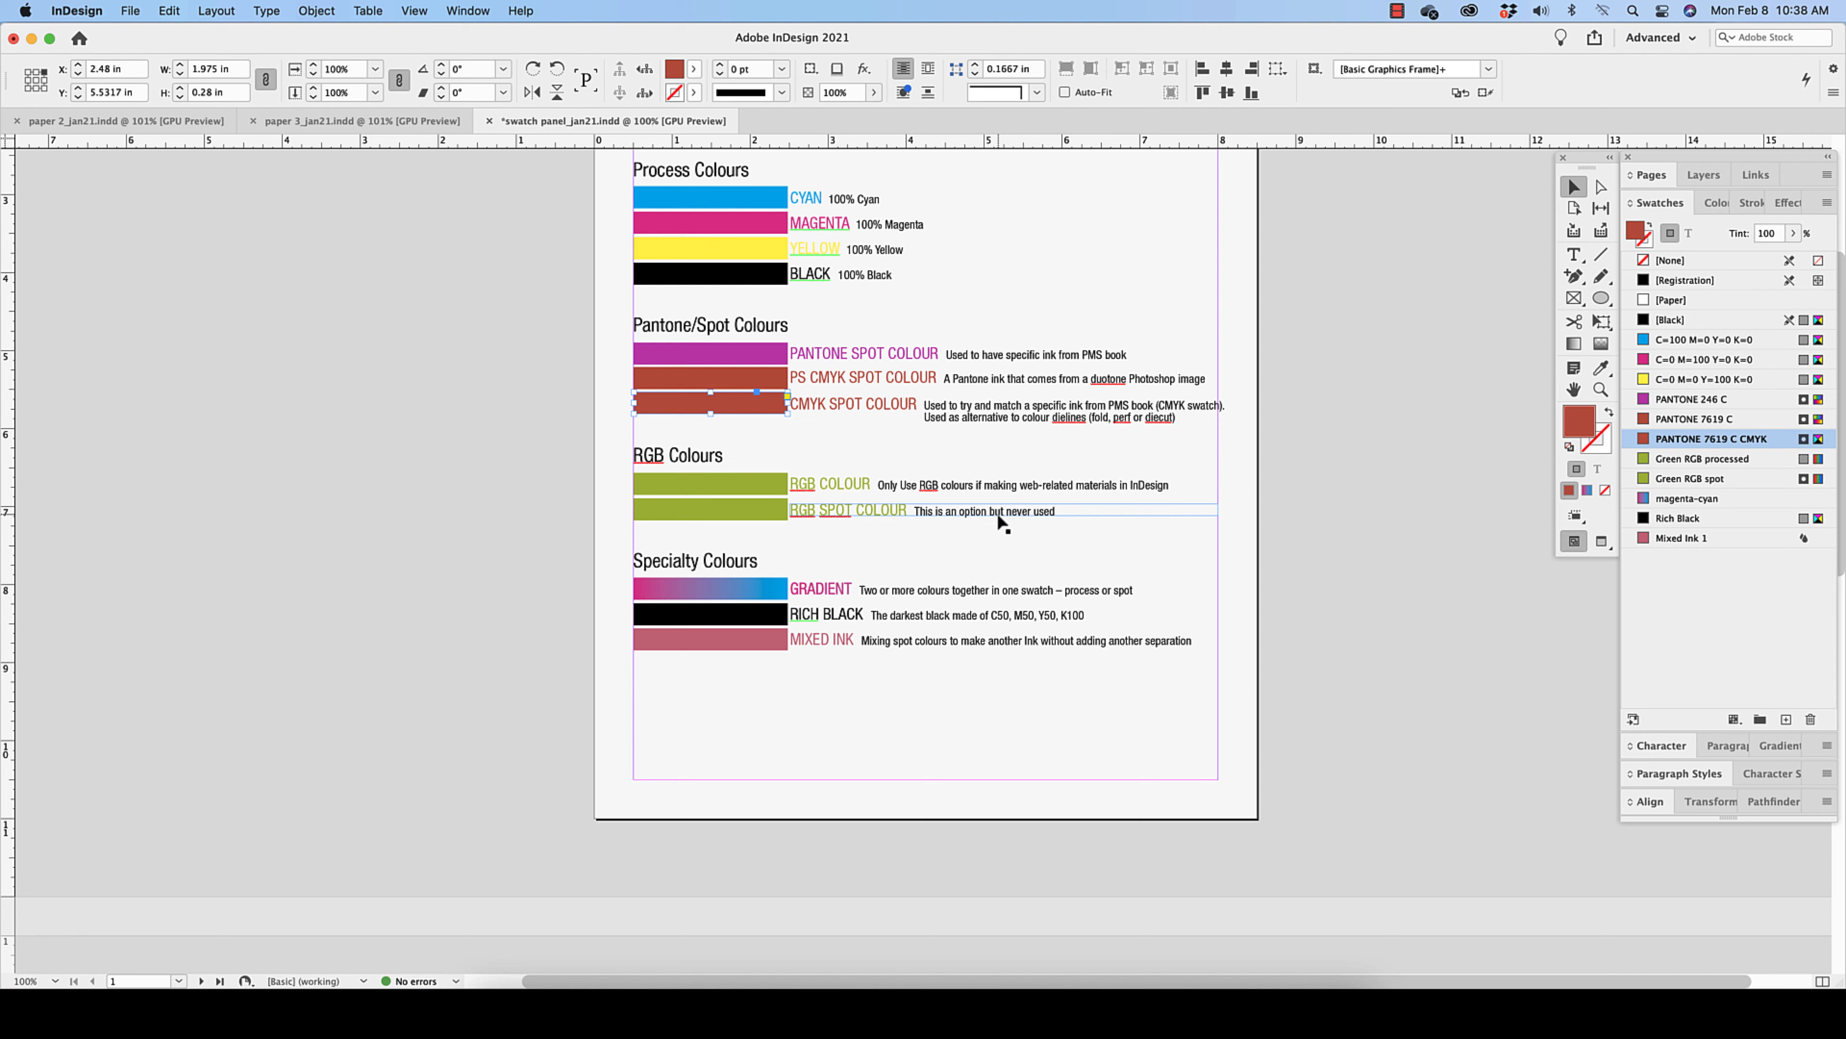
click(893, 542)
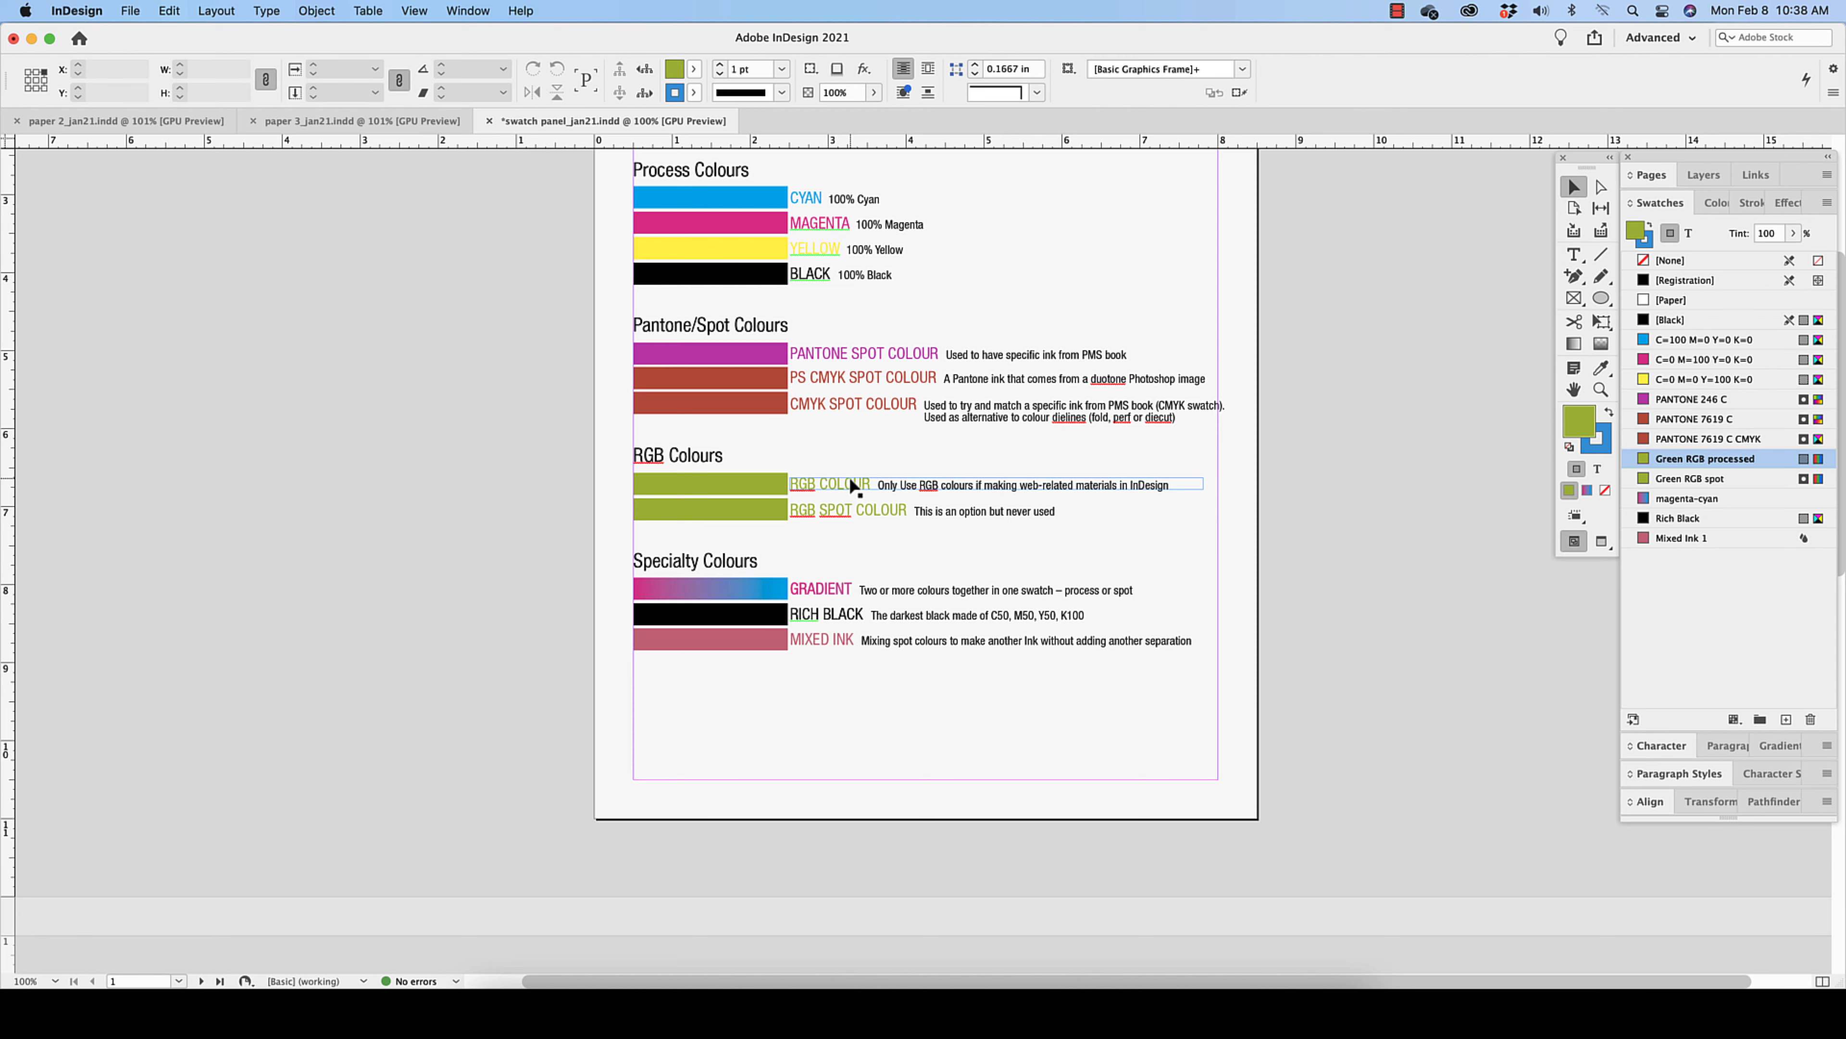
mouse_move(1746, 466)
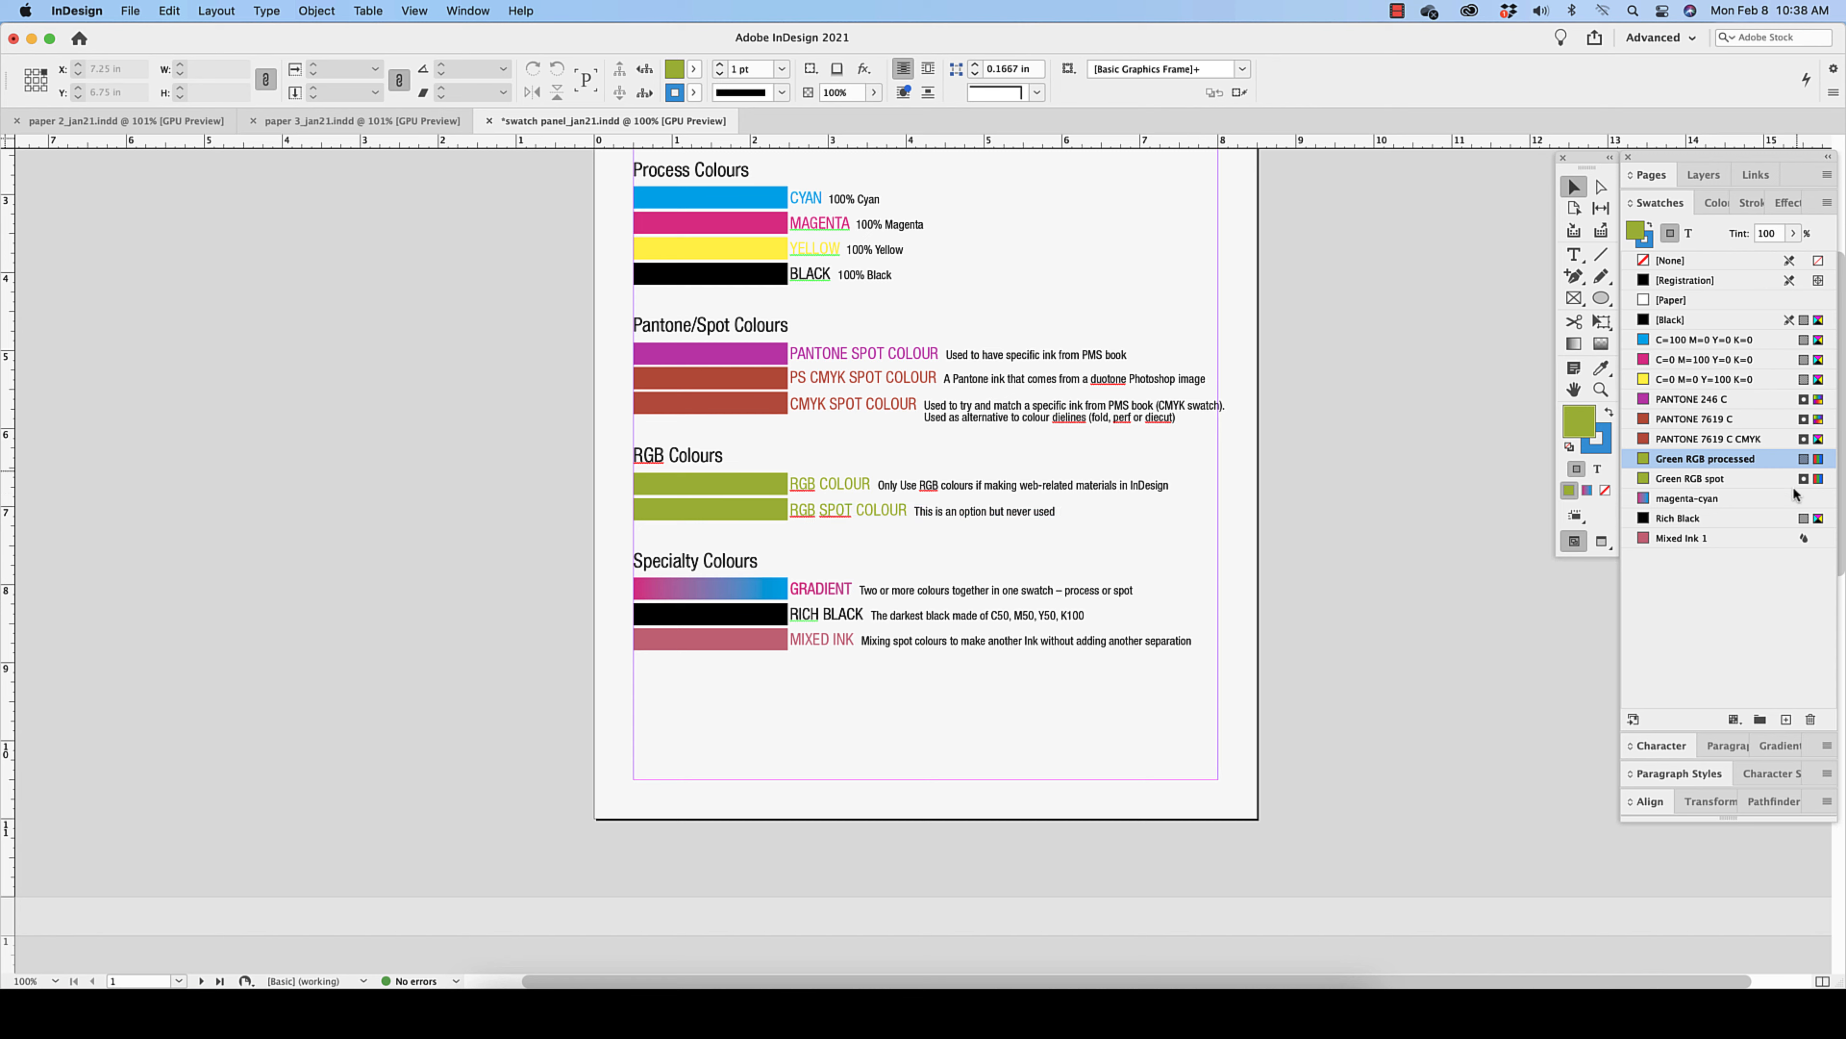
click(746, 486)
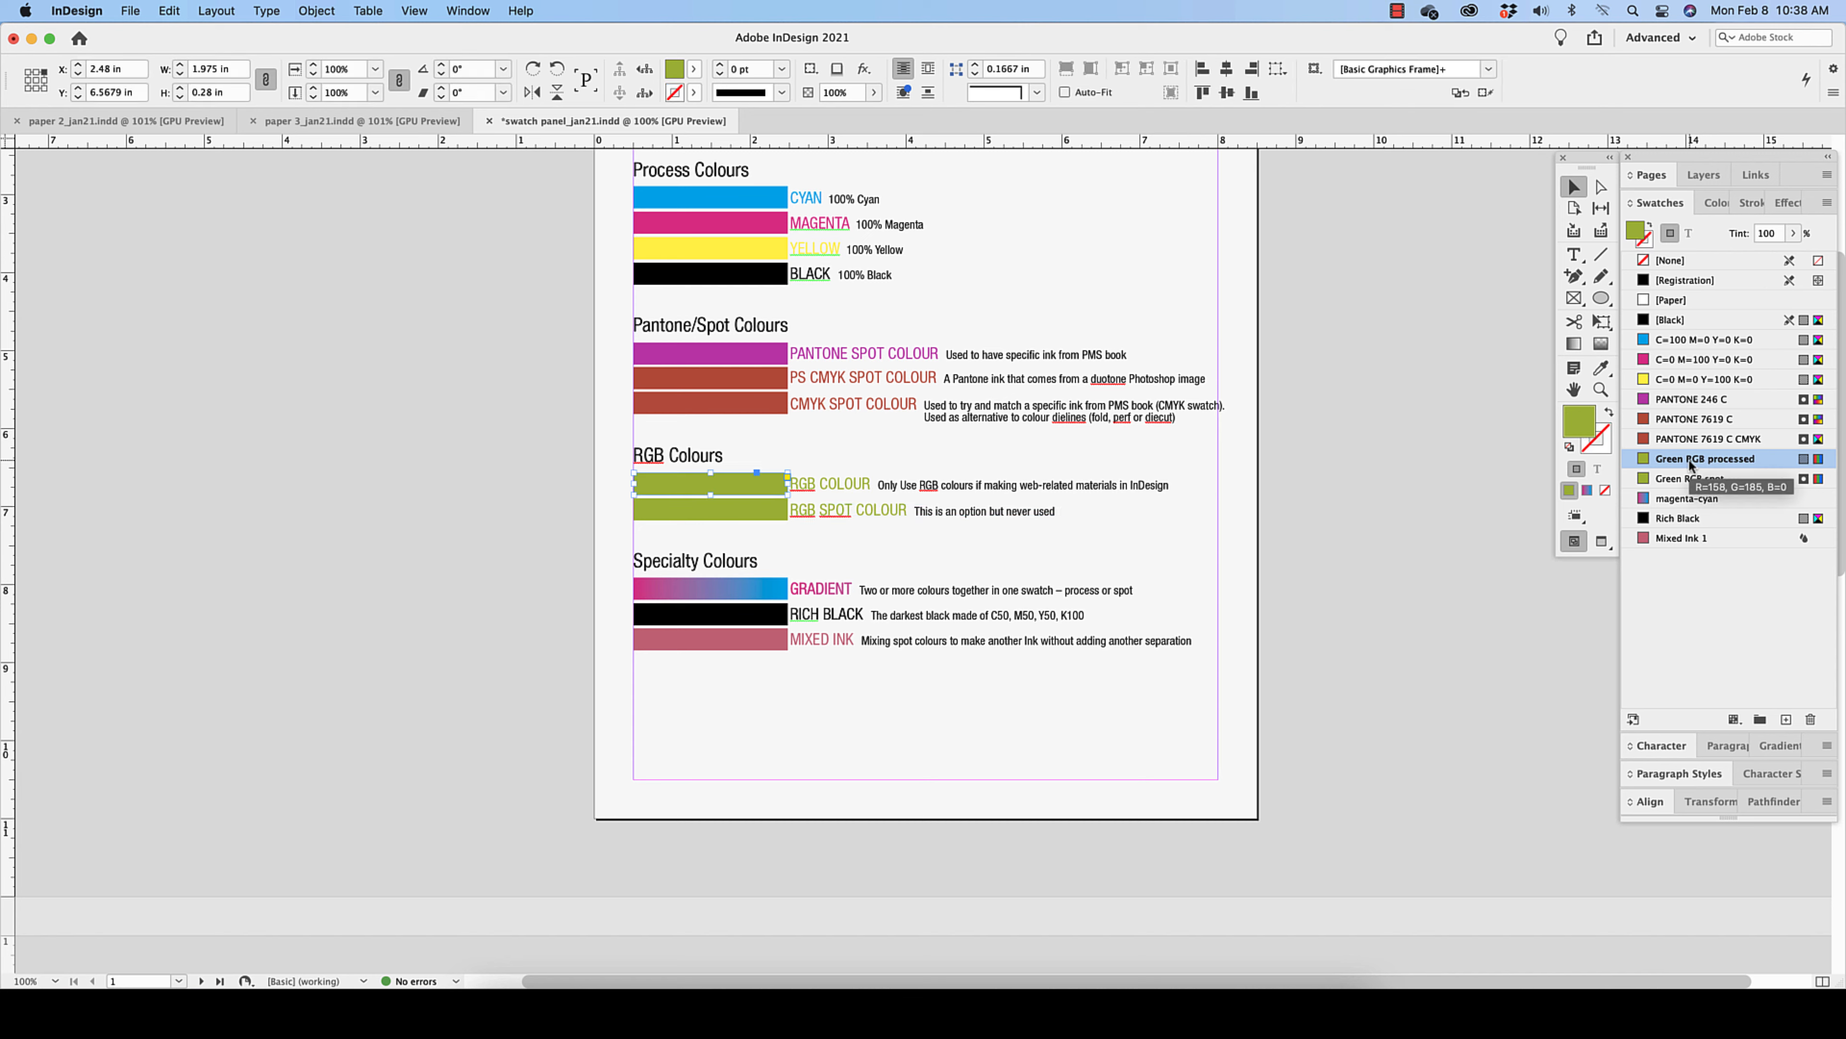
mouse_move(1821, 469)
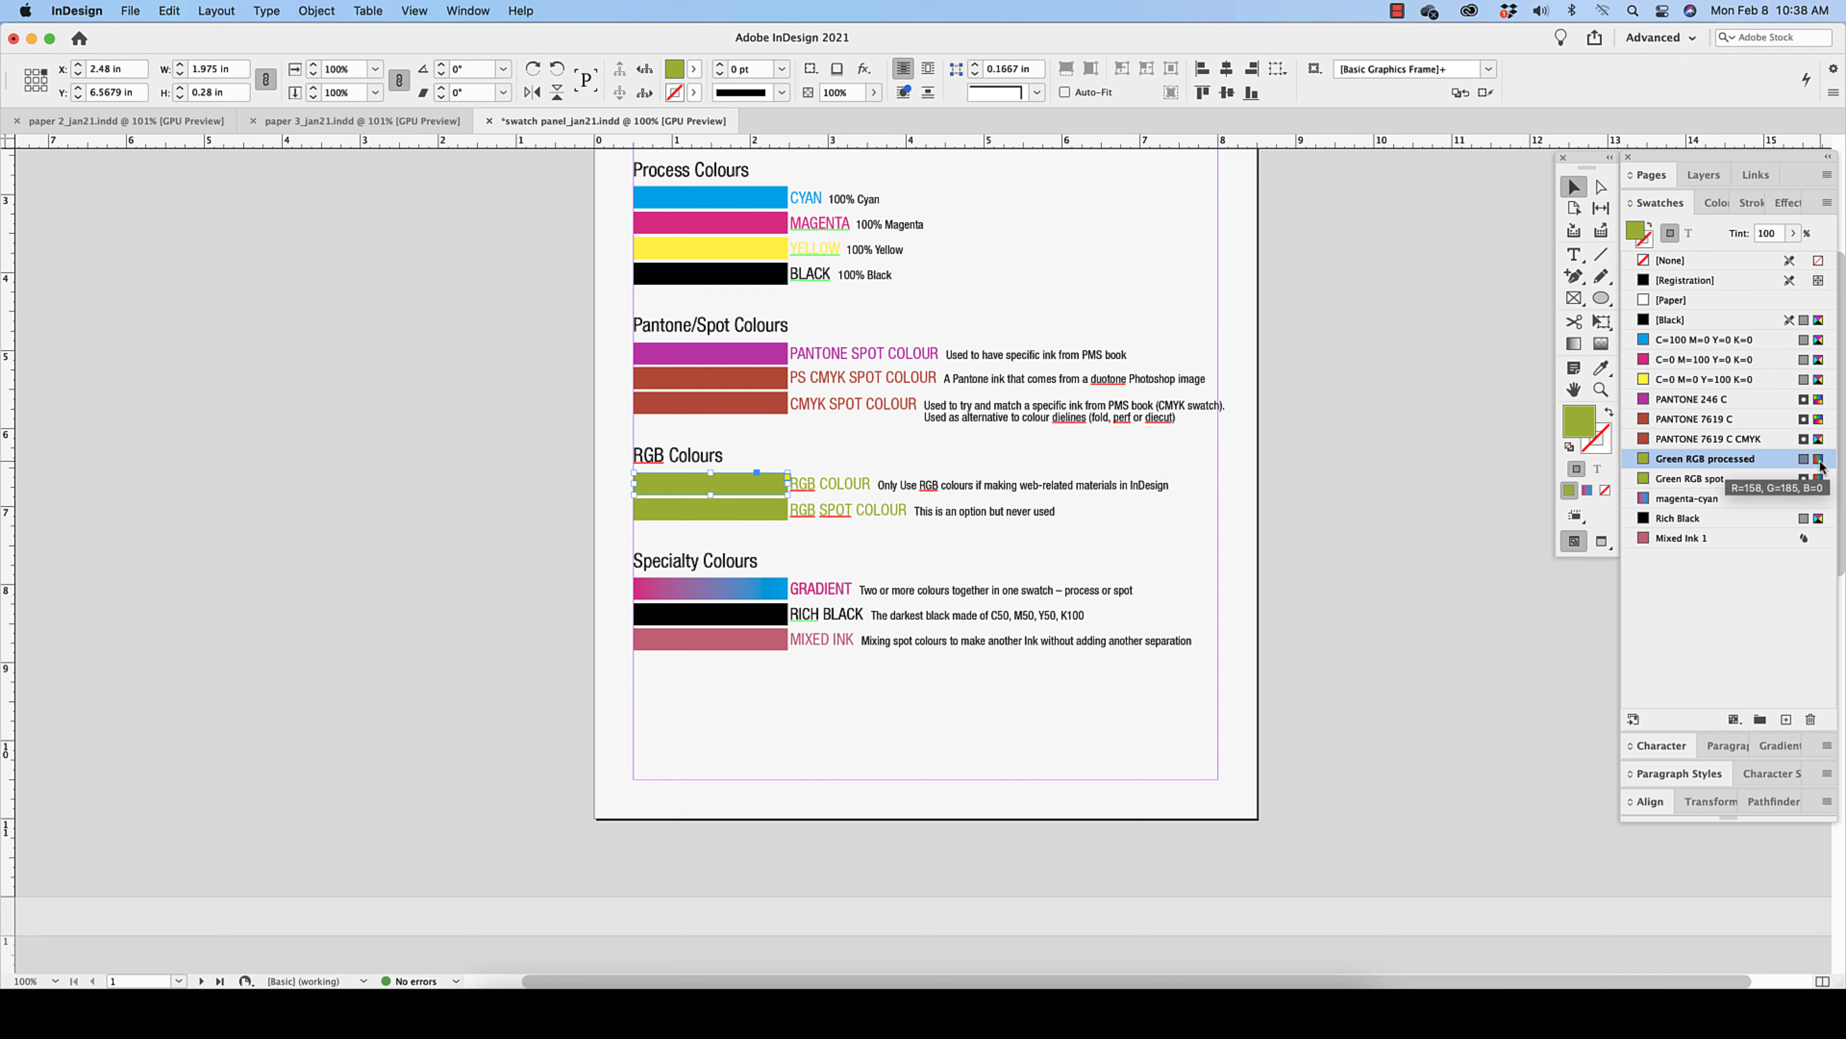
click(873, 511)
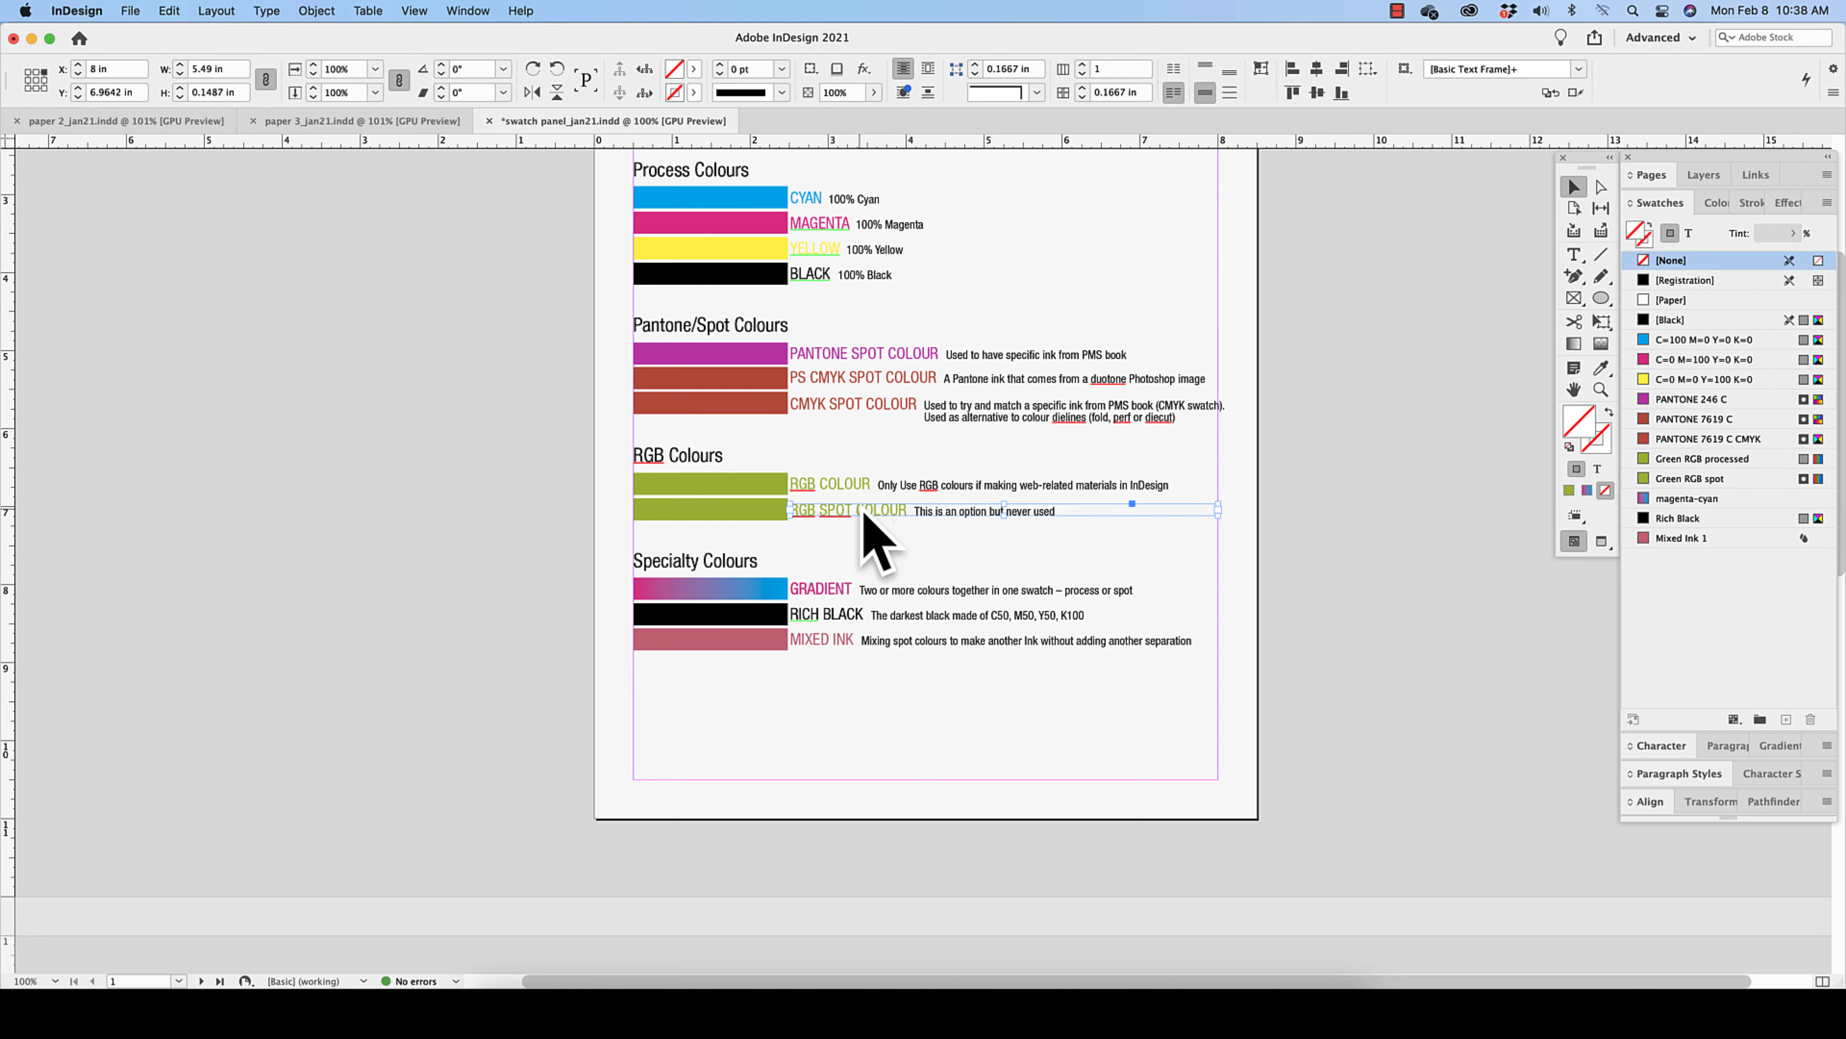
Step: Select the RGB spot colour bar and its label, examine the Green RGB spot swatch, and deselect everything
click(726, 506)
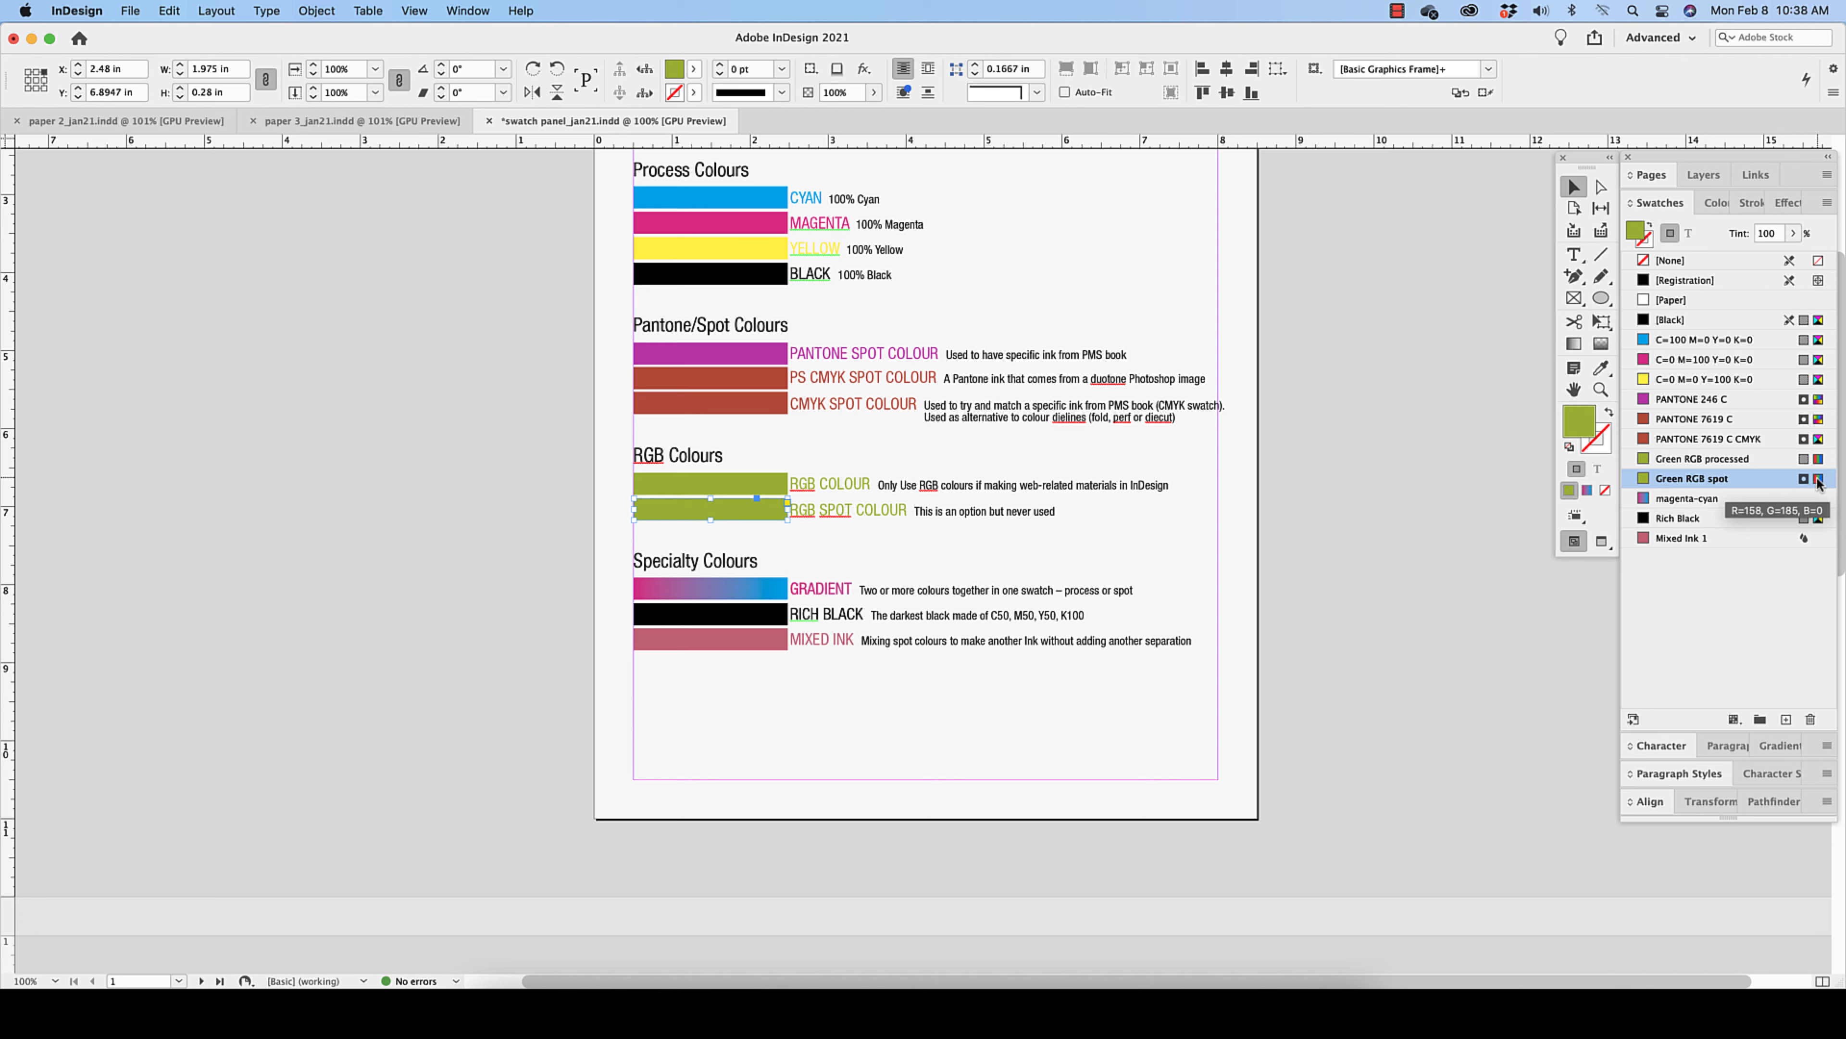
click(978, 511)
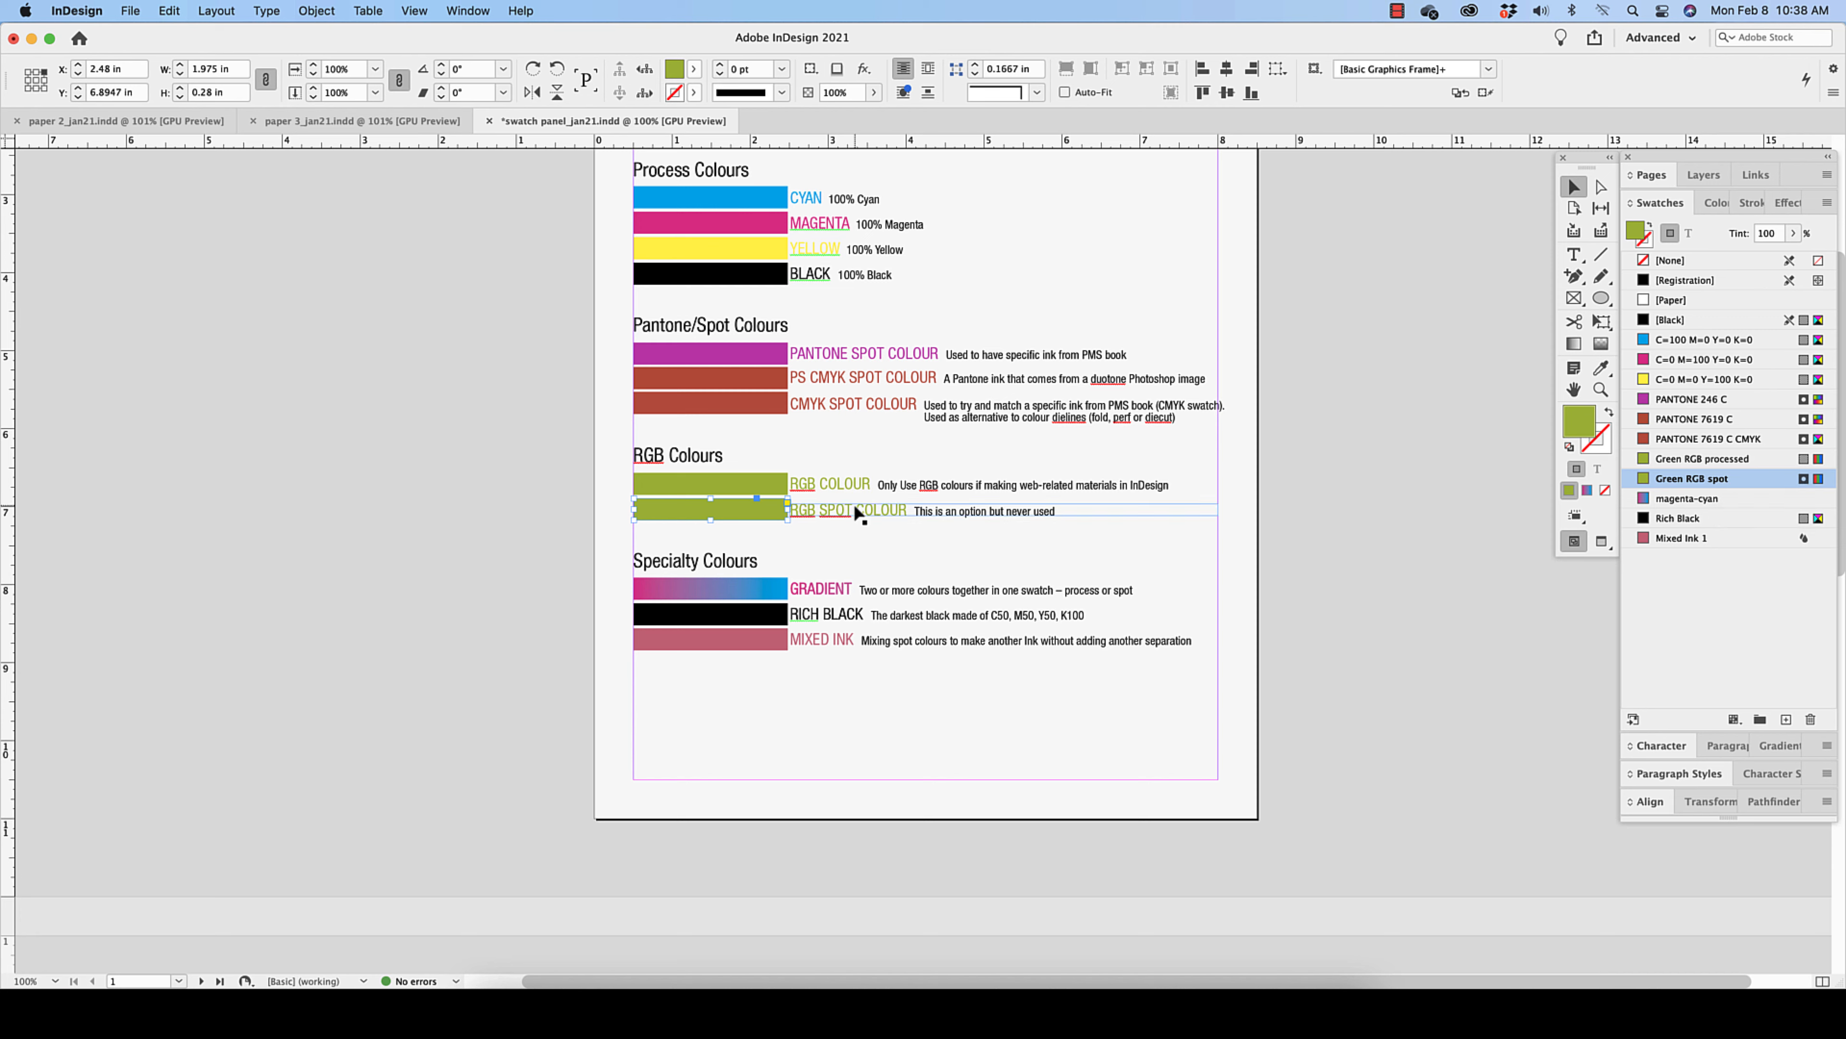
mouse_move(1810, 480)
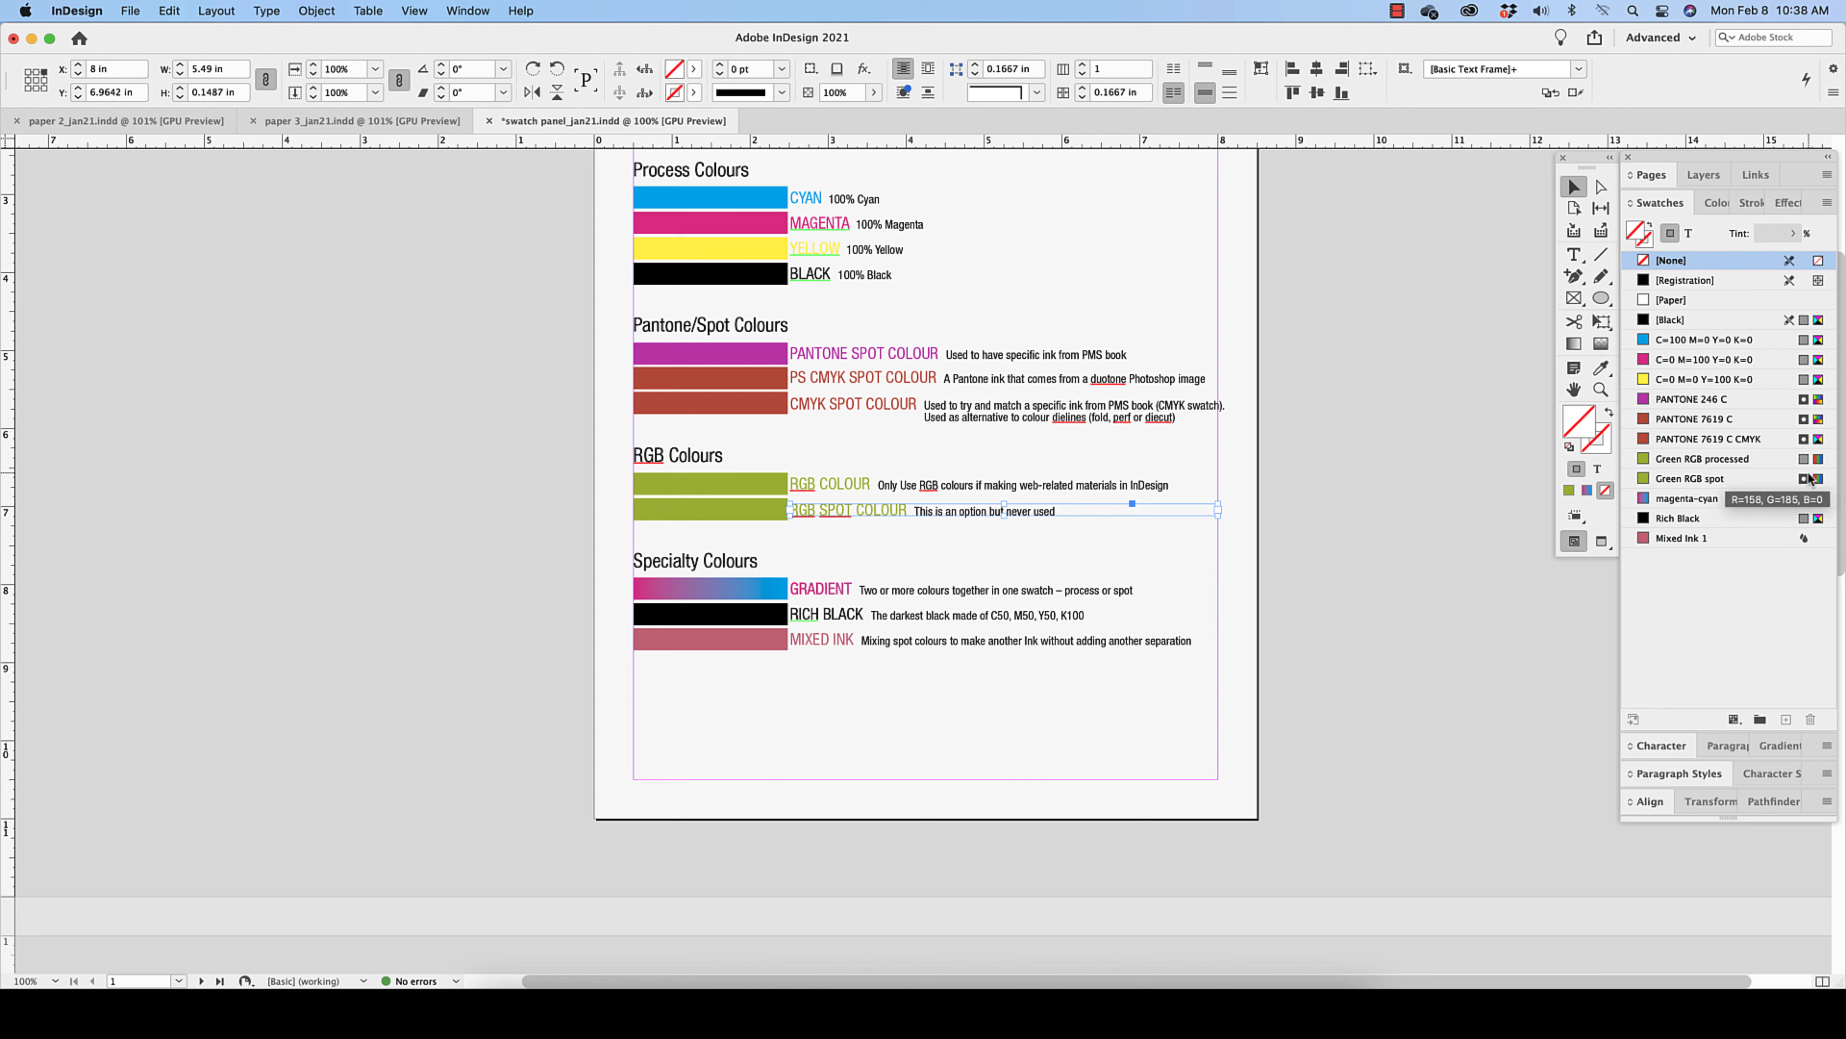
drag(609, 547, 753, 568)
click(810, 565)
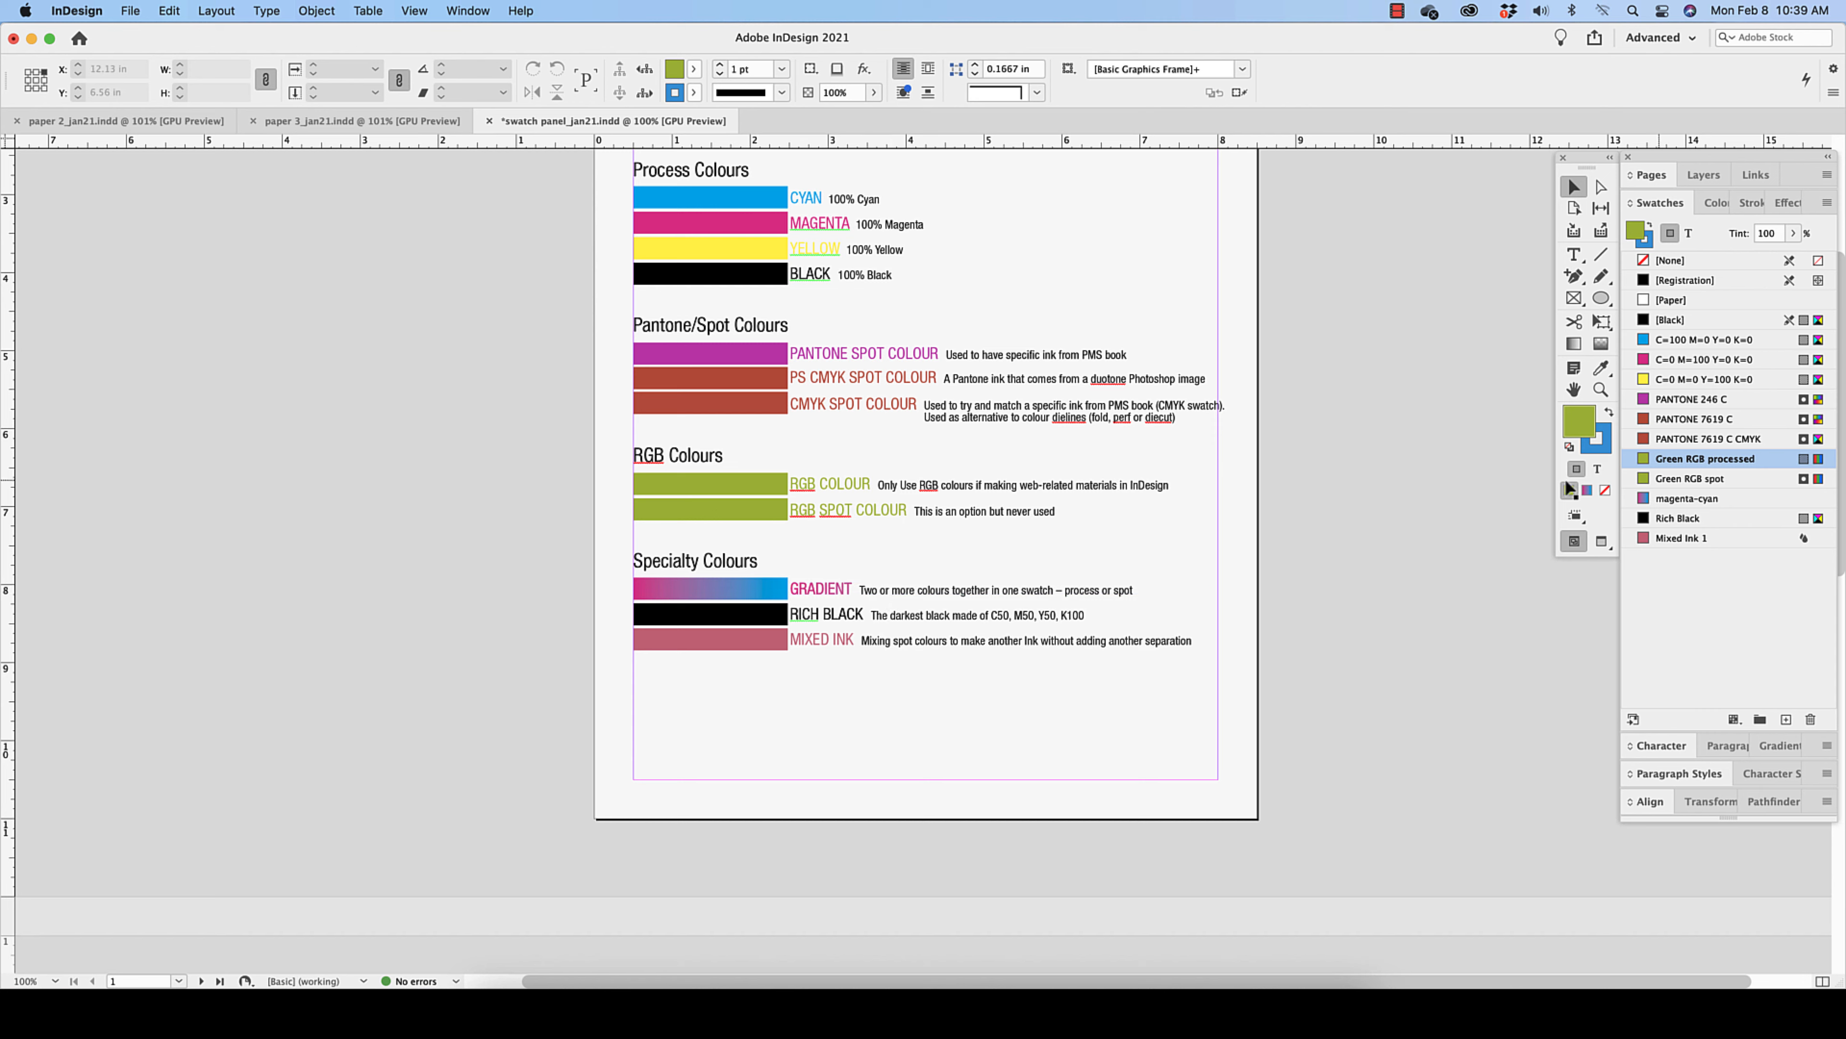
Step: Select the gradient bar, display its full gradient settings, and select the magenta end stop
click(695, 591)
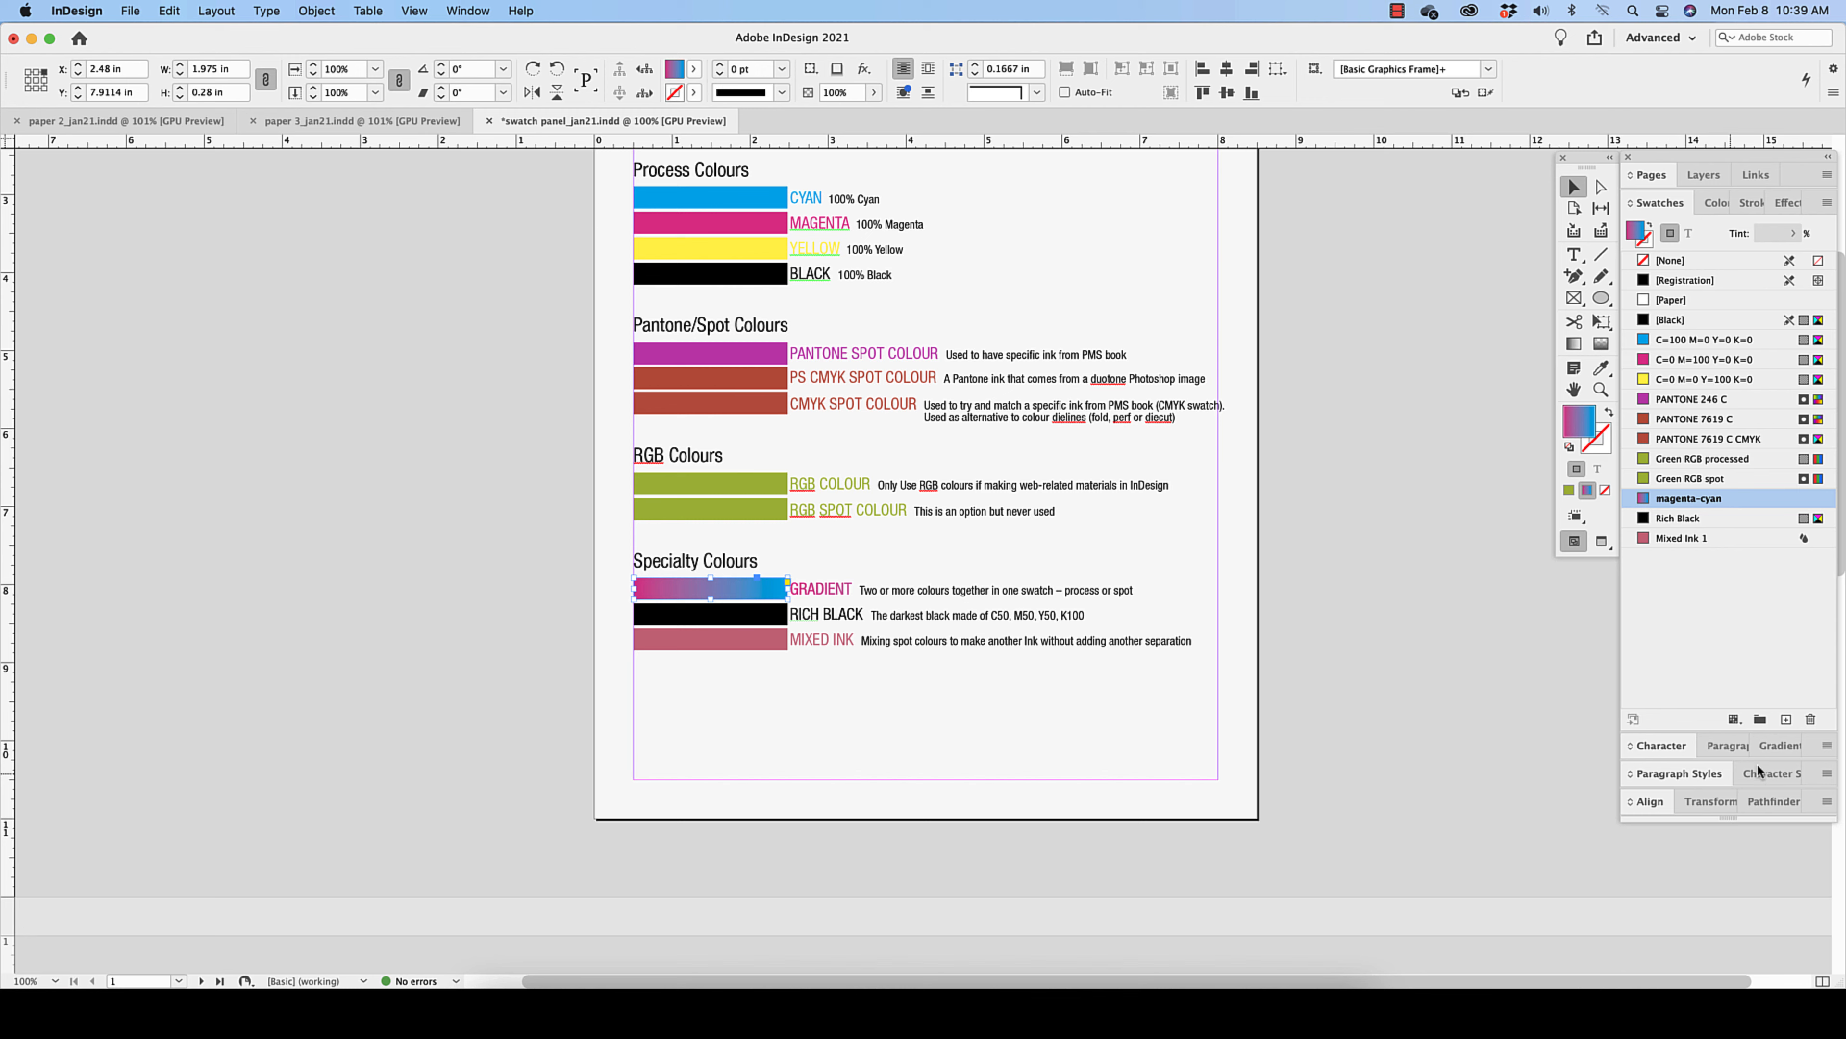
click(1779, 745)
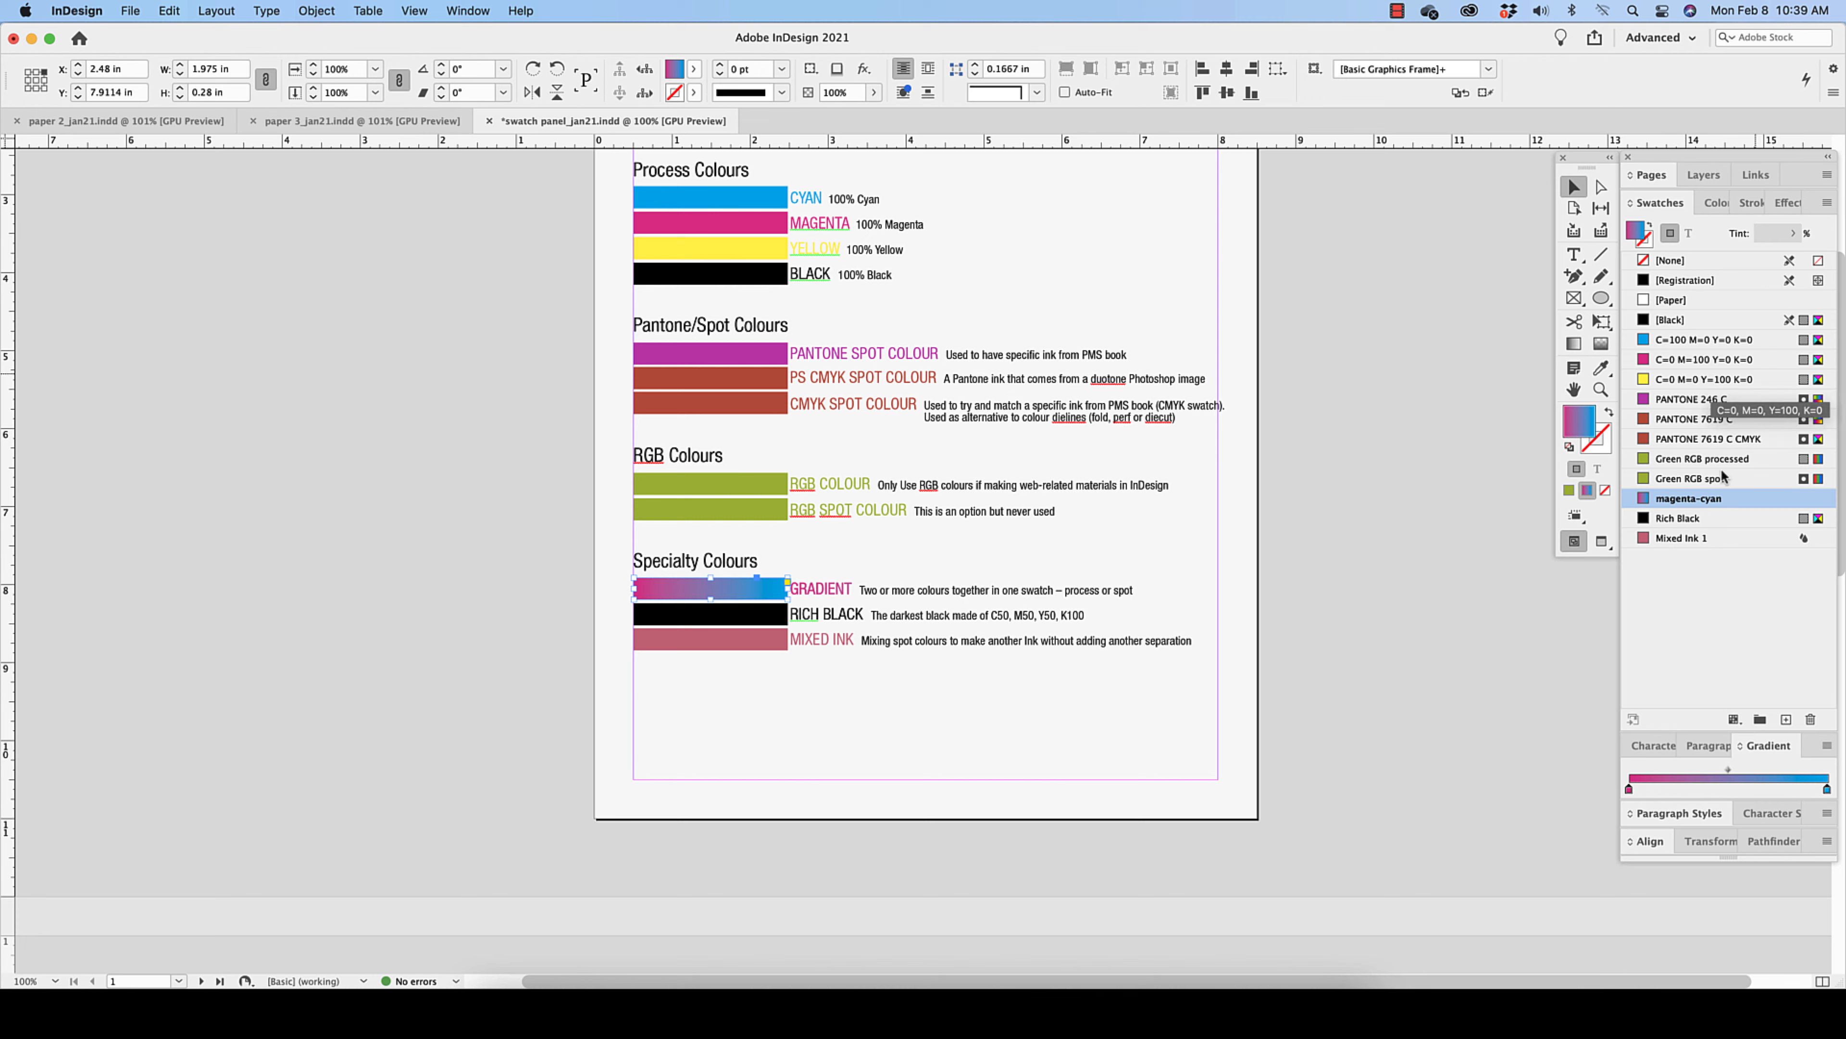
click(1754, 749)
click(1629, 869)
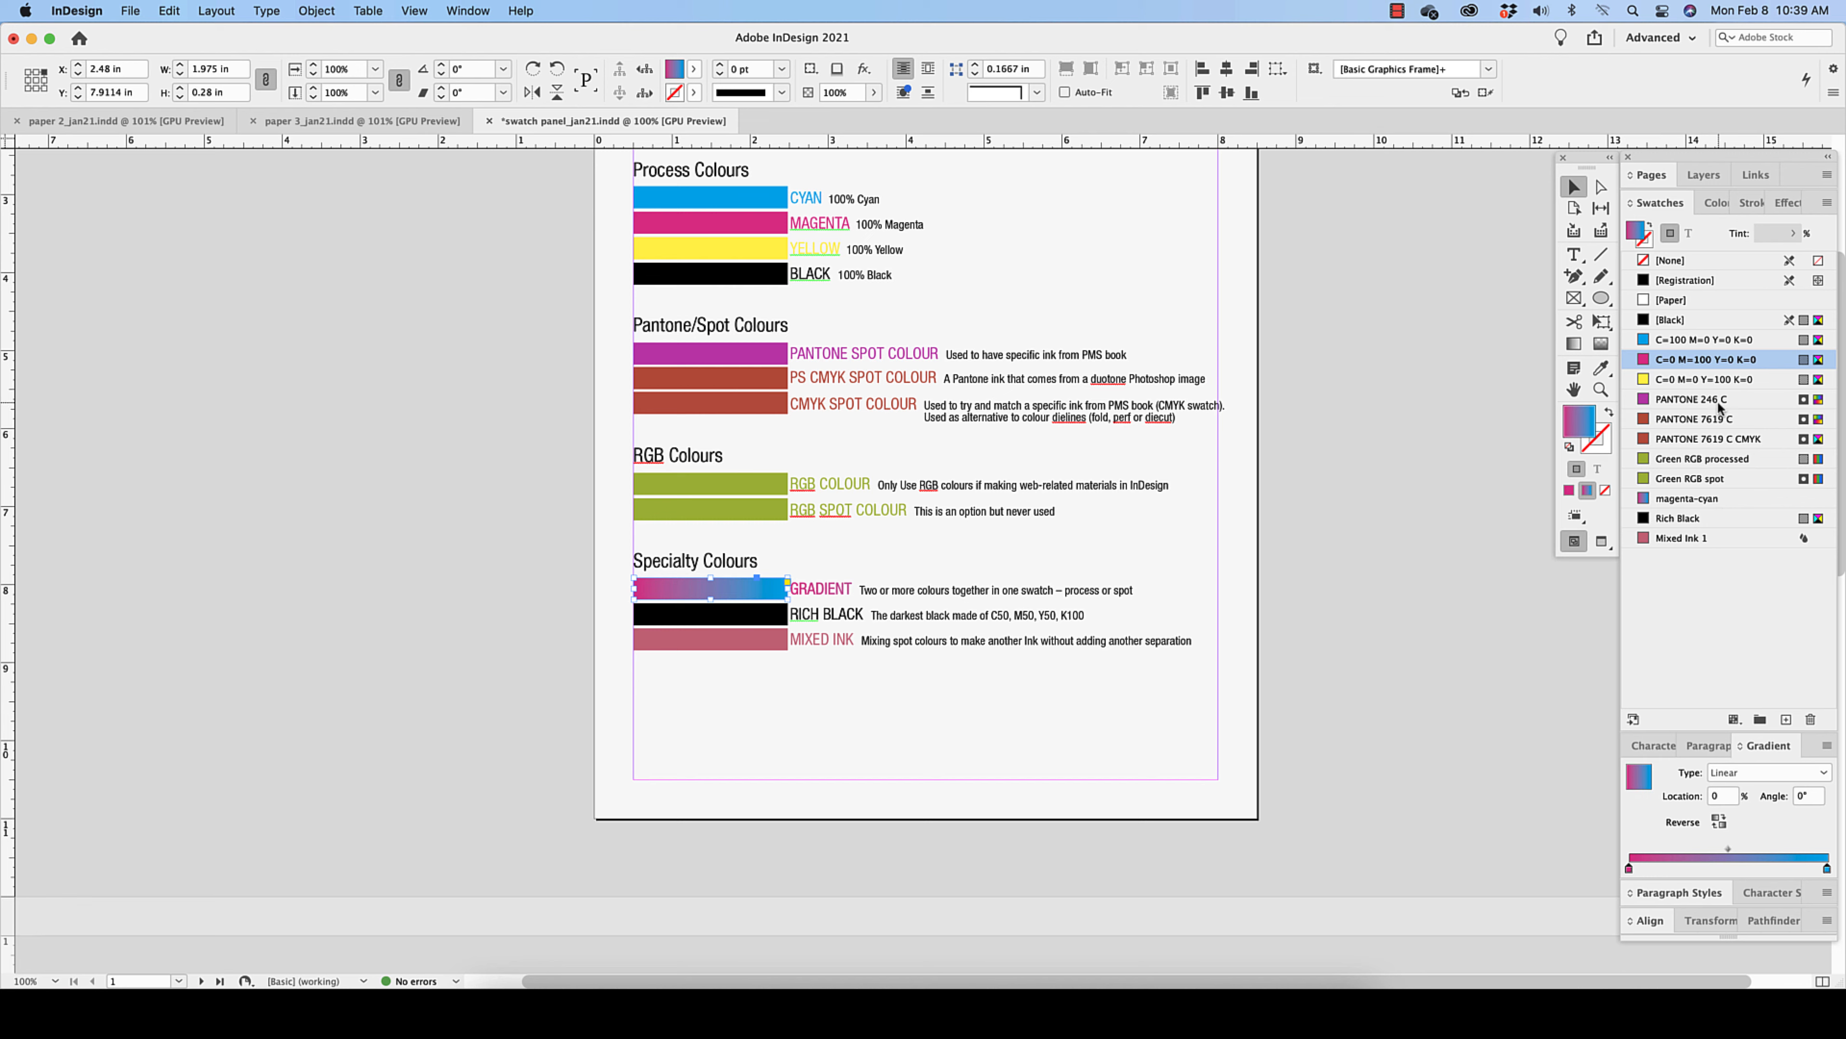
Step: Try adding PANTONE 7619 C as a middle stop at about 51.6% in the gradient, undo it, and collapse the gradient settings
click(1708, 422)
drag(1739, 864, 1732, 868)
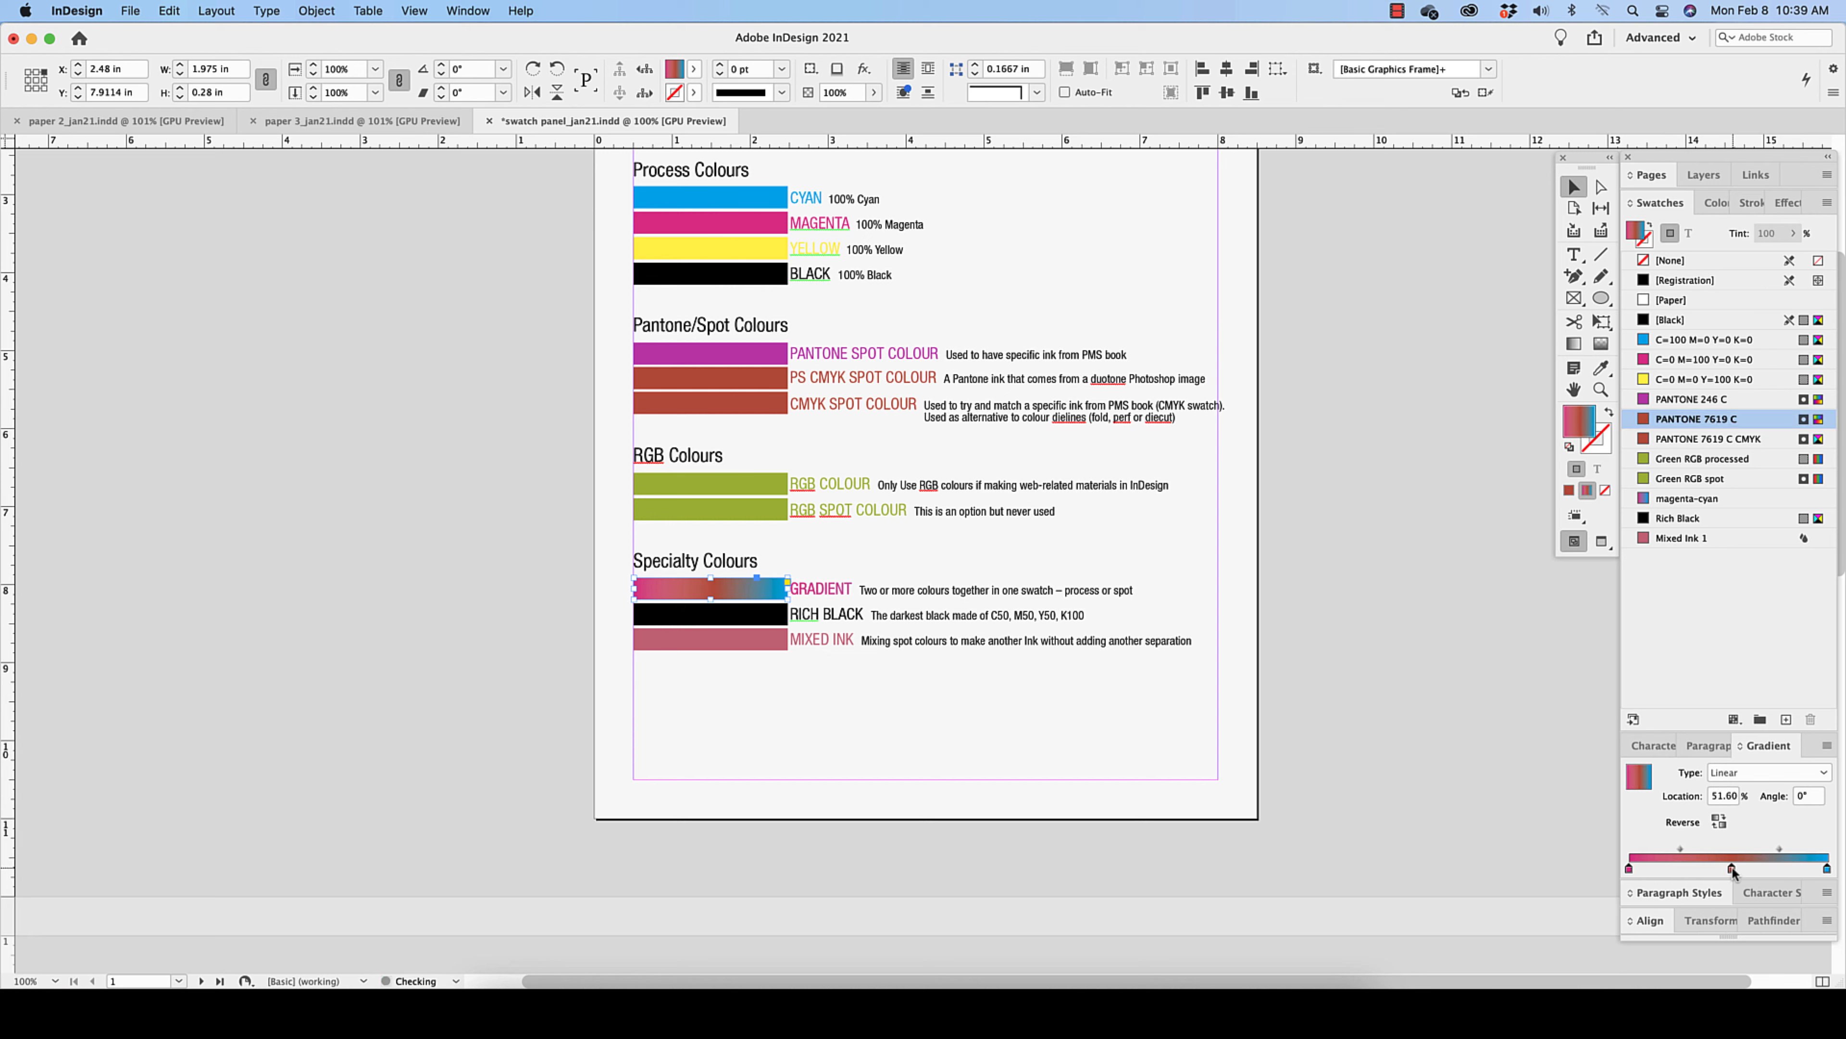
key(super+z)
key(super+z)
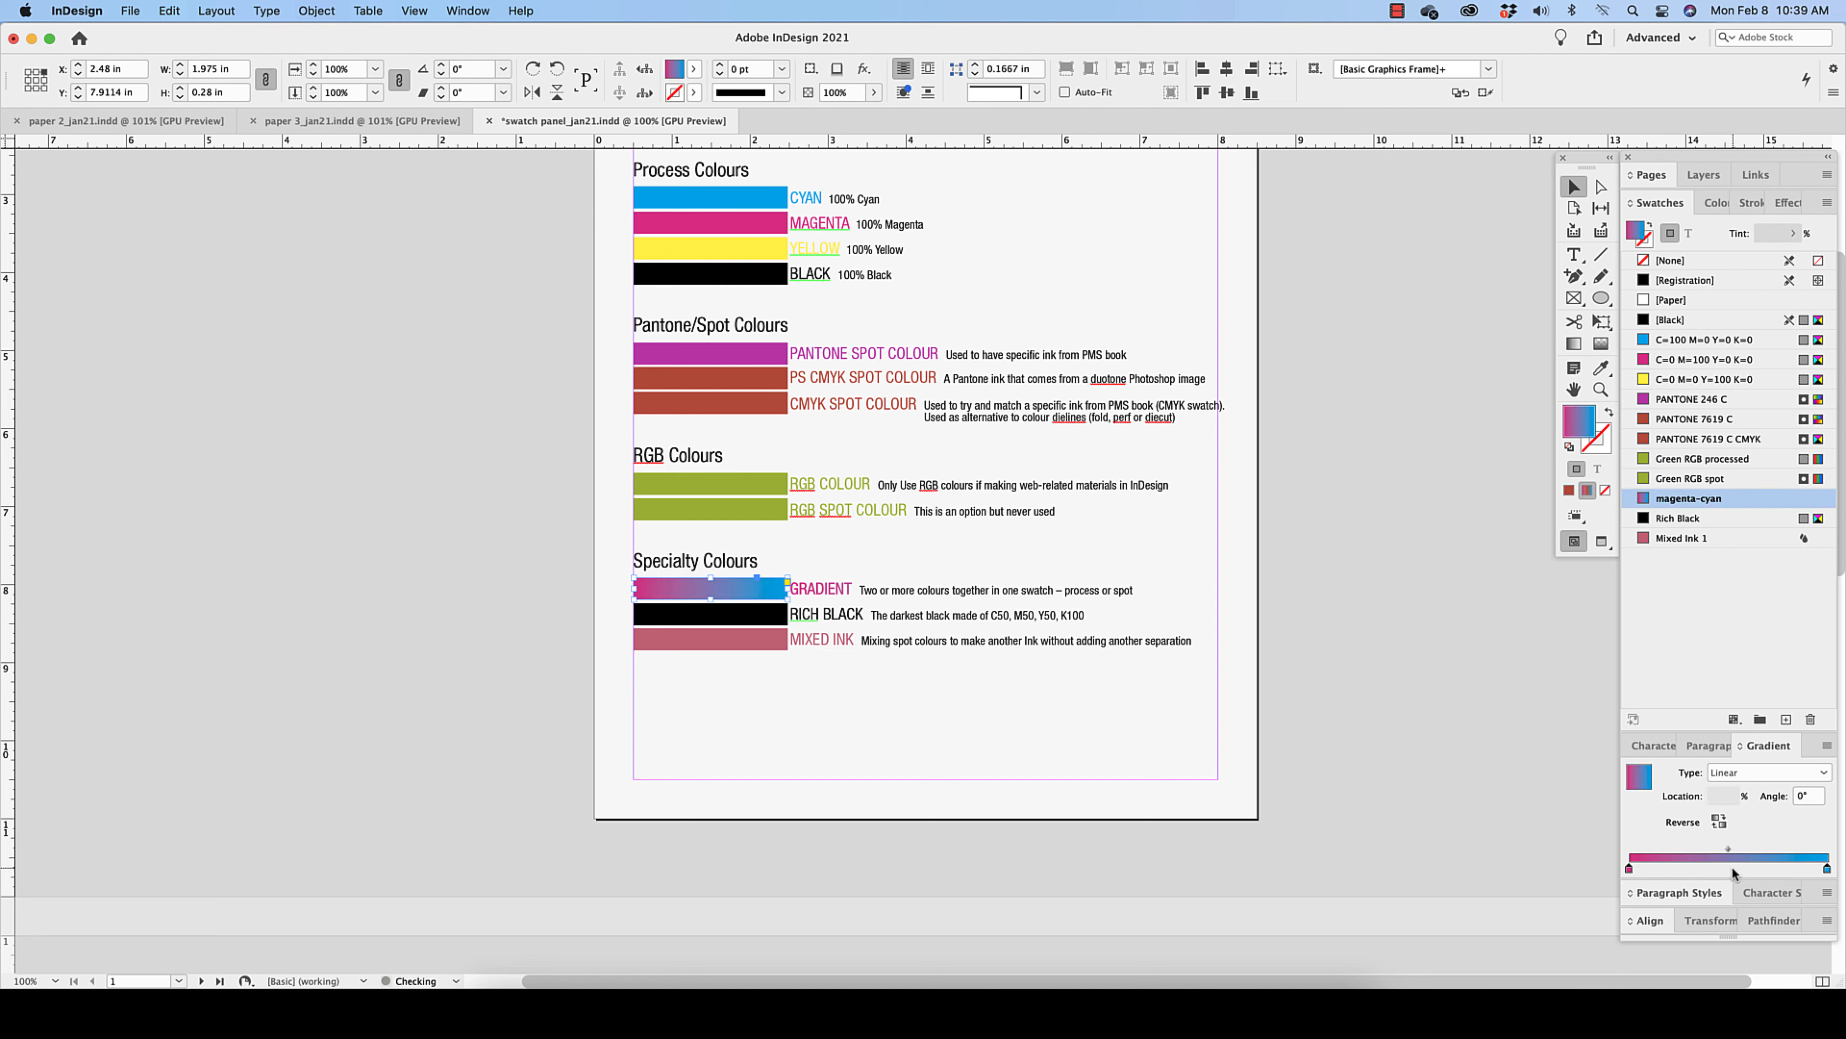
click(1750, 745)
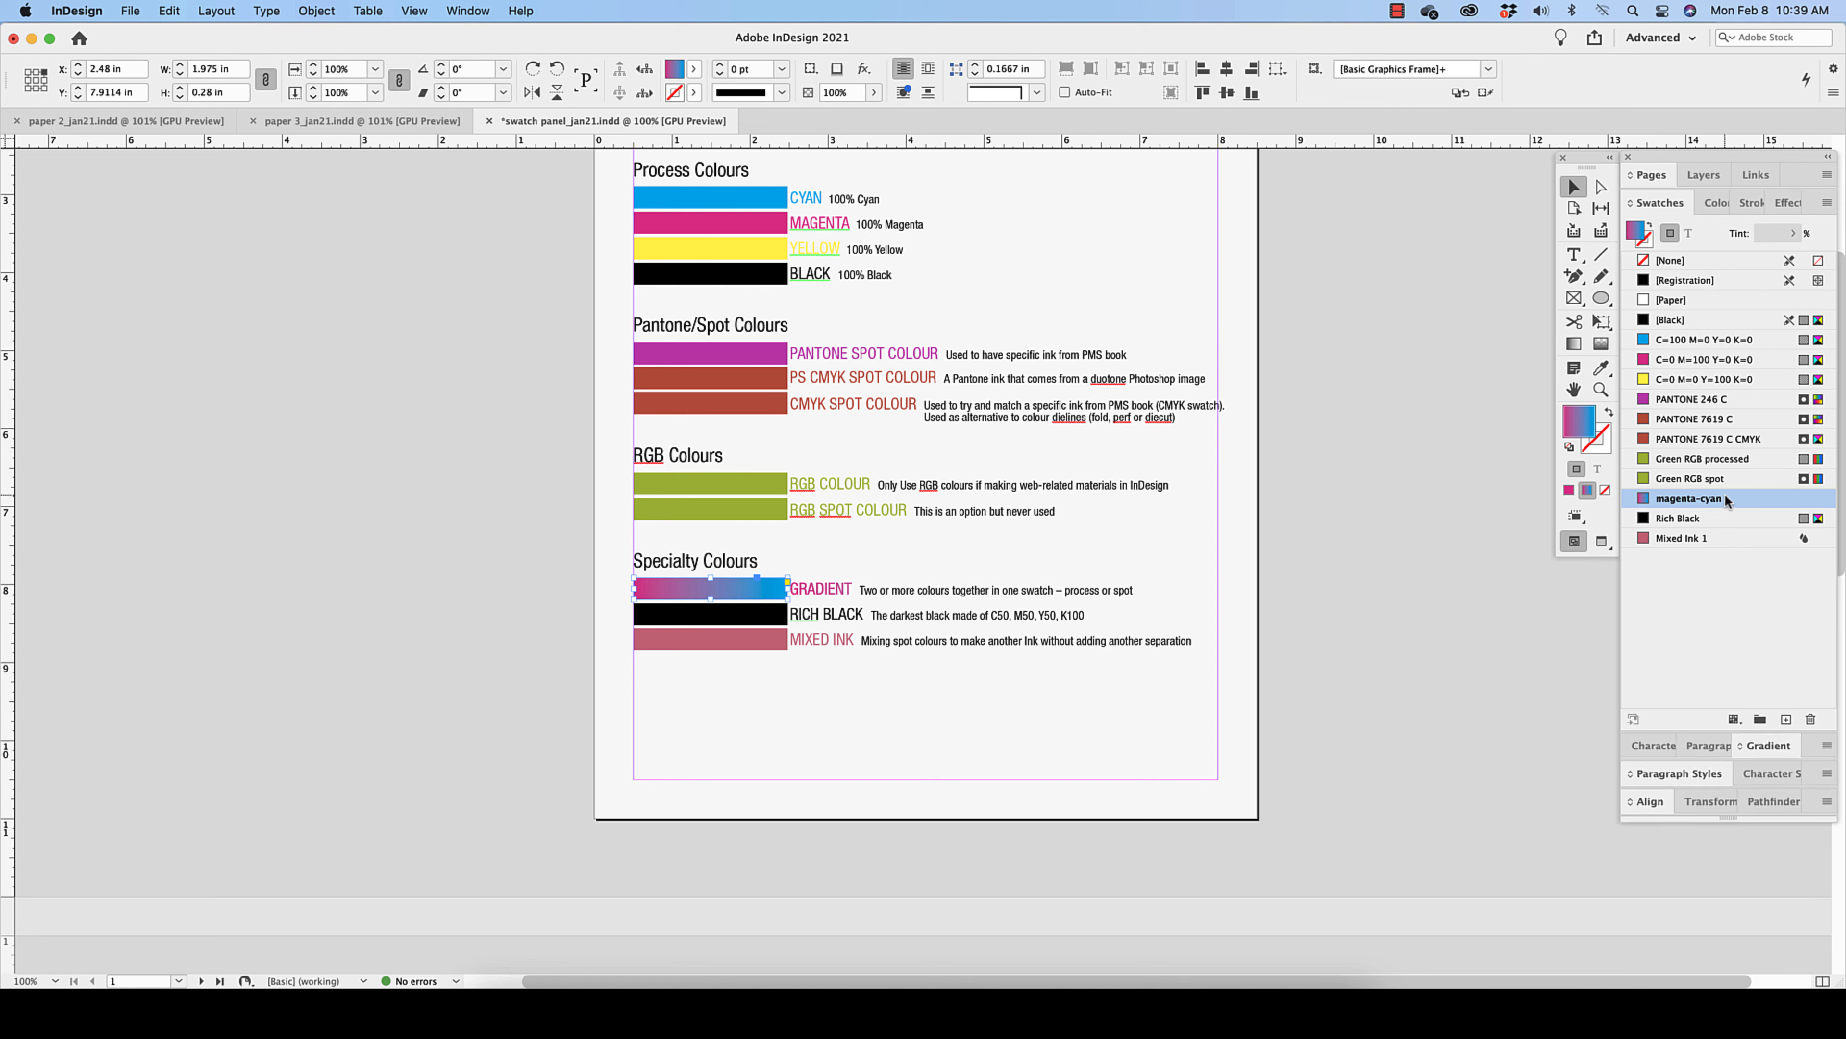
Step: Select the rich black bar and open the options of its Rich Black swatch
click(756, 618)
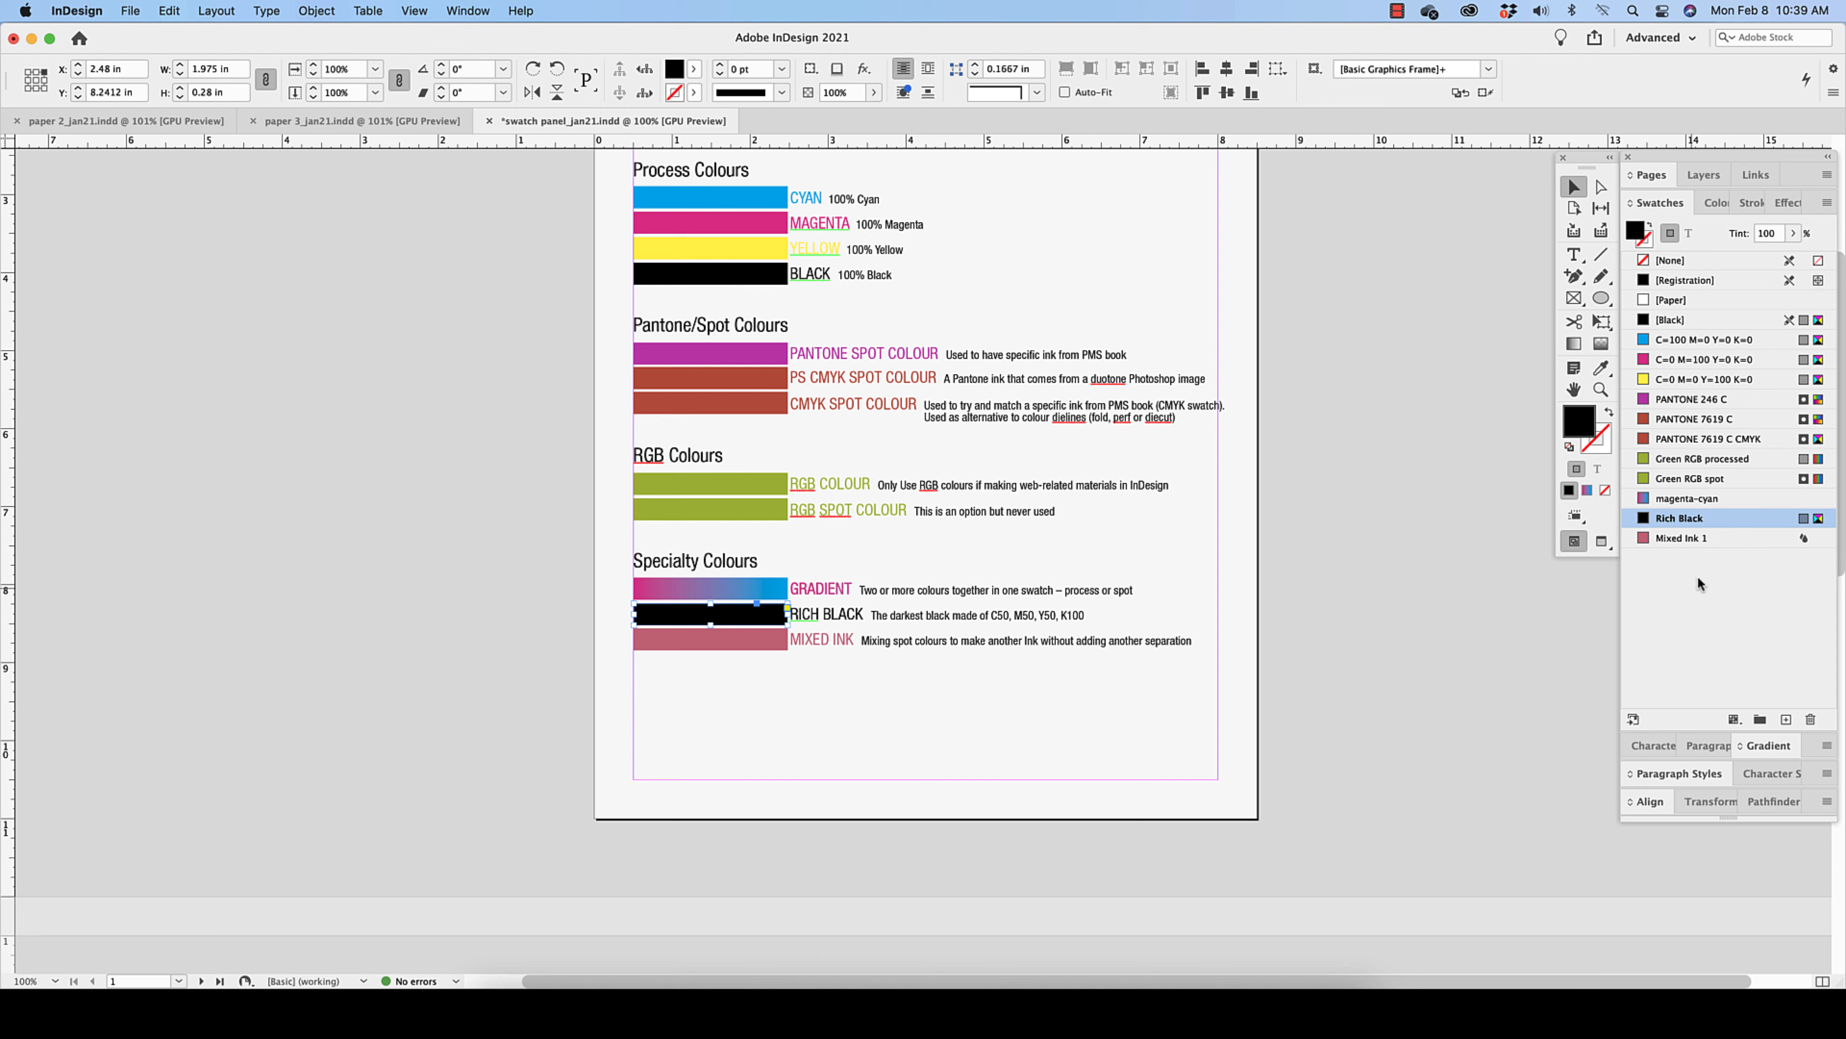
mouse_move(1702, 523)
double_click(1716, 516)
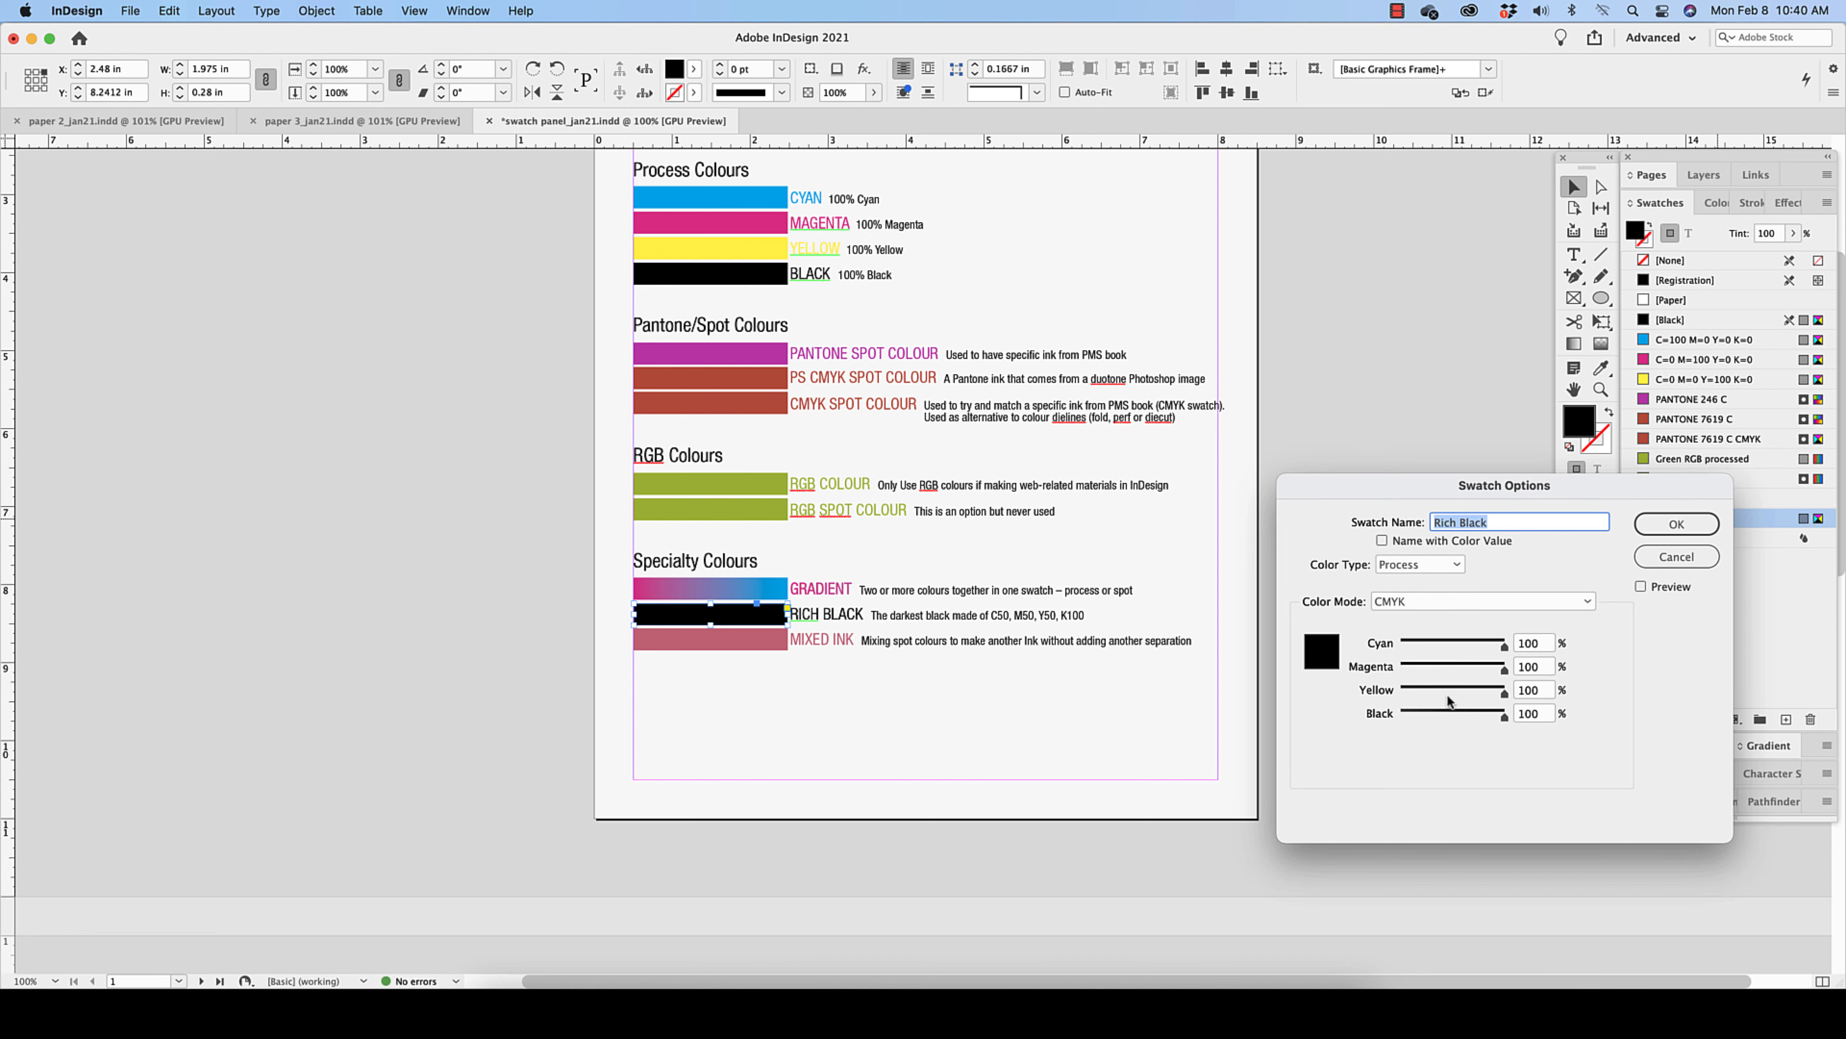
Step: Reduce the Rich Black swatch's cyan, magenta and yellow to 0%, and raise all three back to 100%
drag(1504, 644, 1400, 645)
drag(1505, 668, 1359, 695)
click(1534, 642)
text(100)
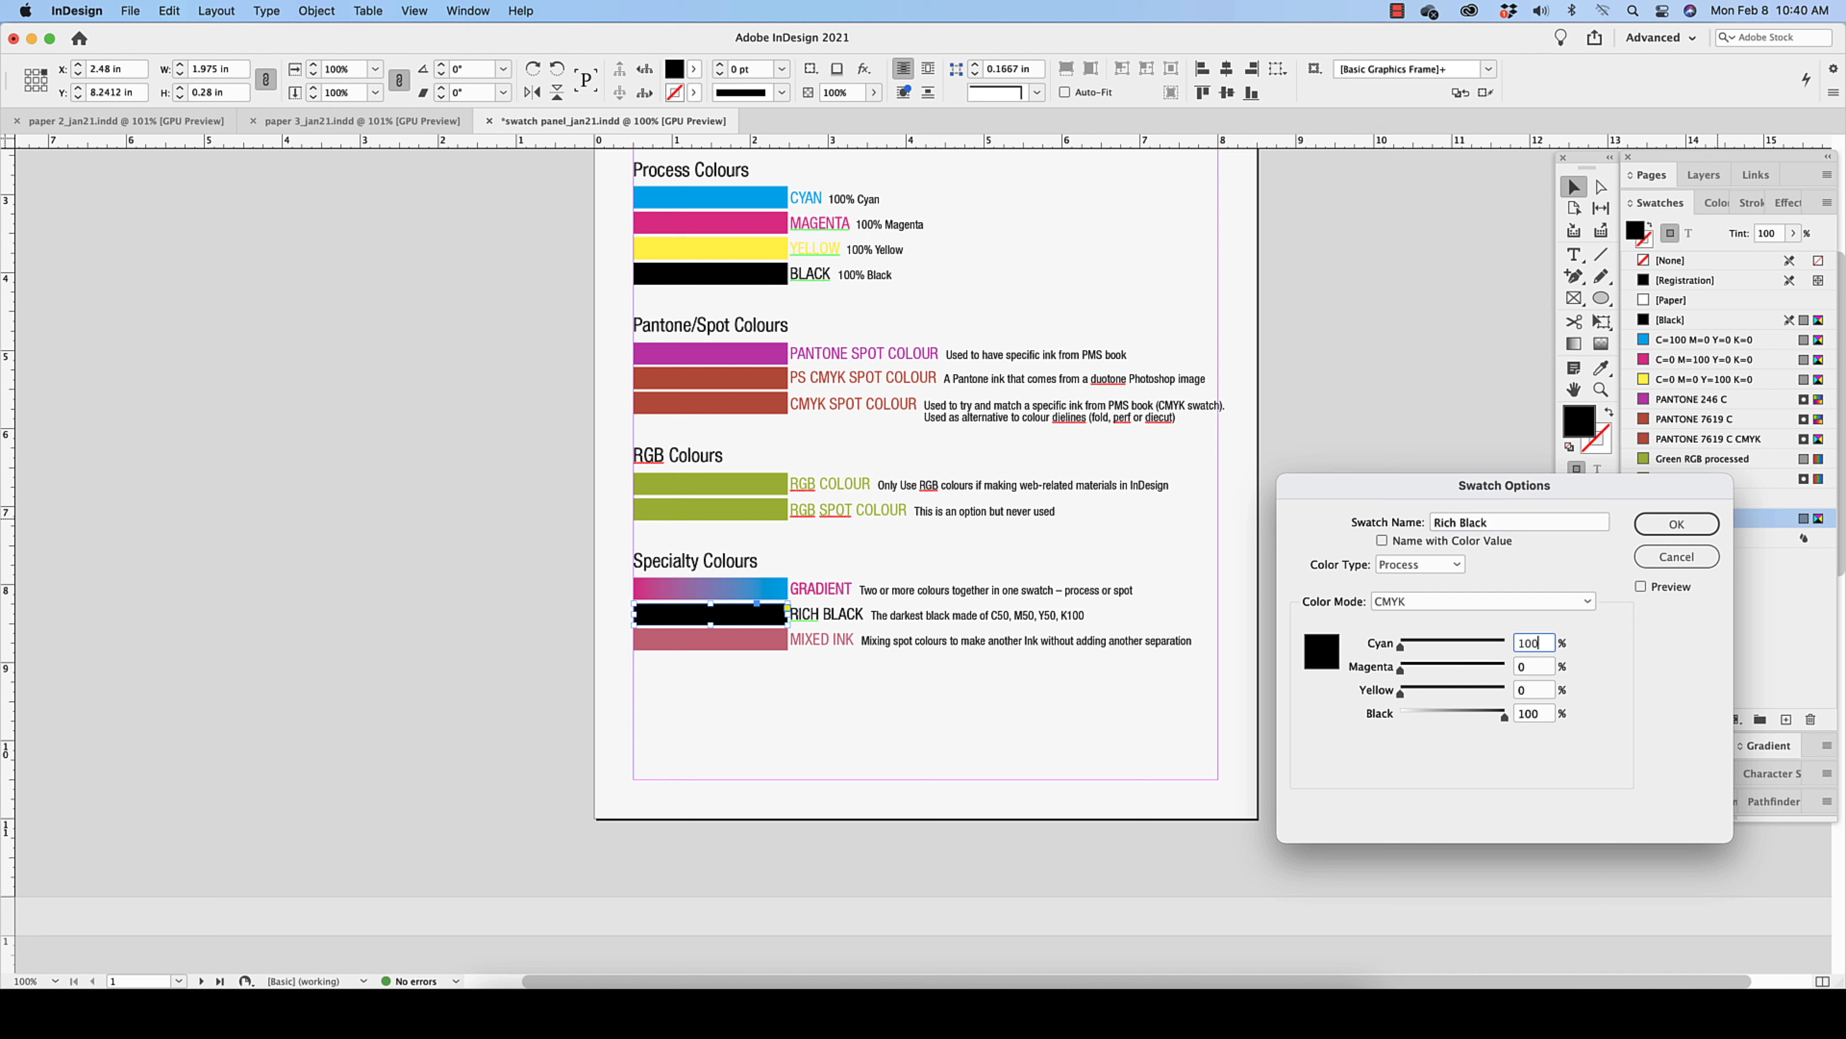
key(Tab)
text(100)
click(1521, 688)
text(100)
Step: Set the Rich Black swatch's cyan, magenta and yellow to 20% each
double_click(1548, 642)
text(20)
key(Tab)
text(20)
key(Tab)
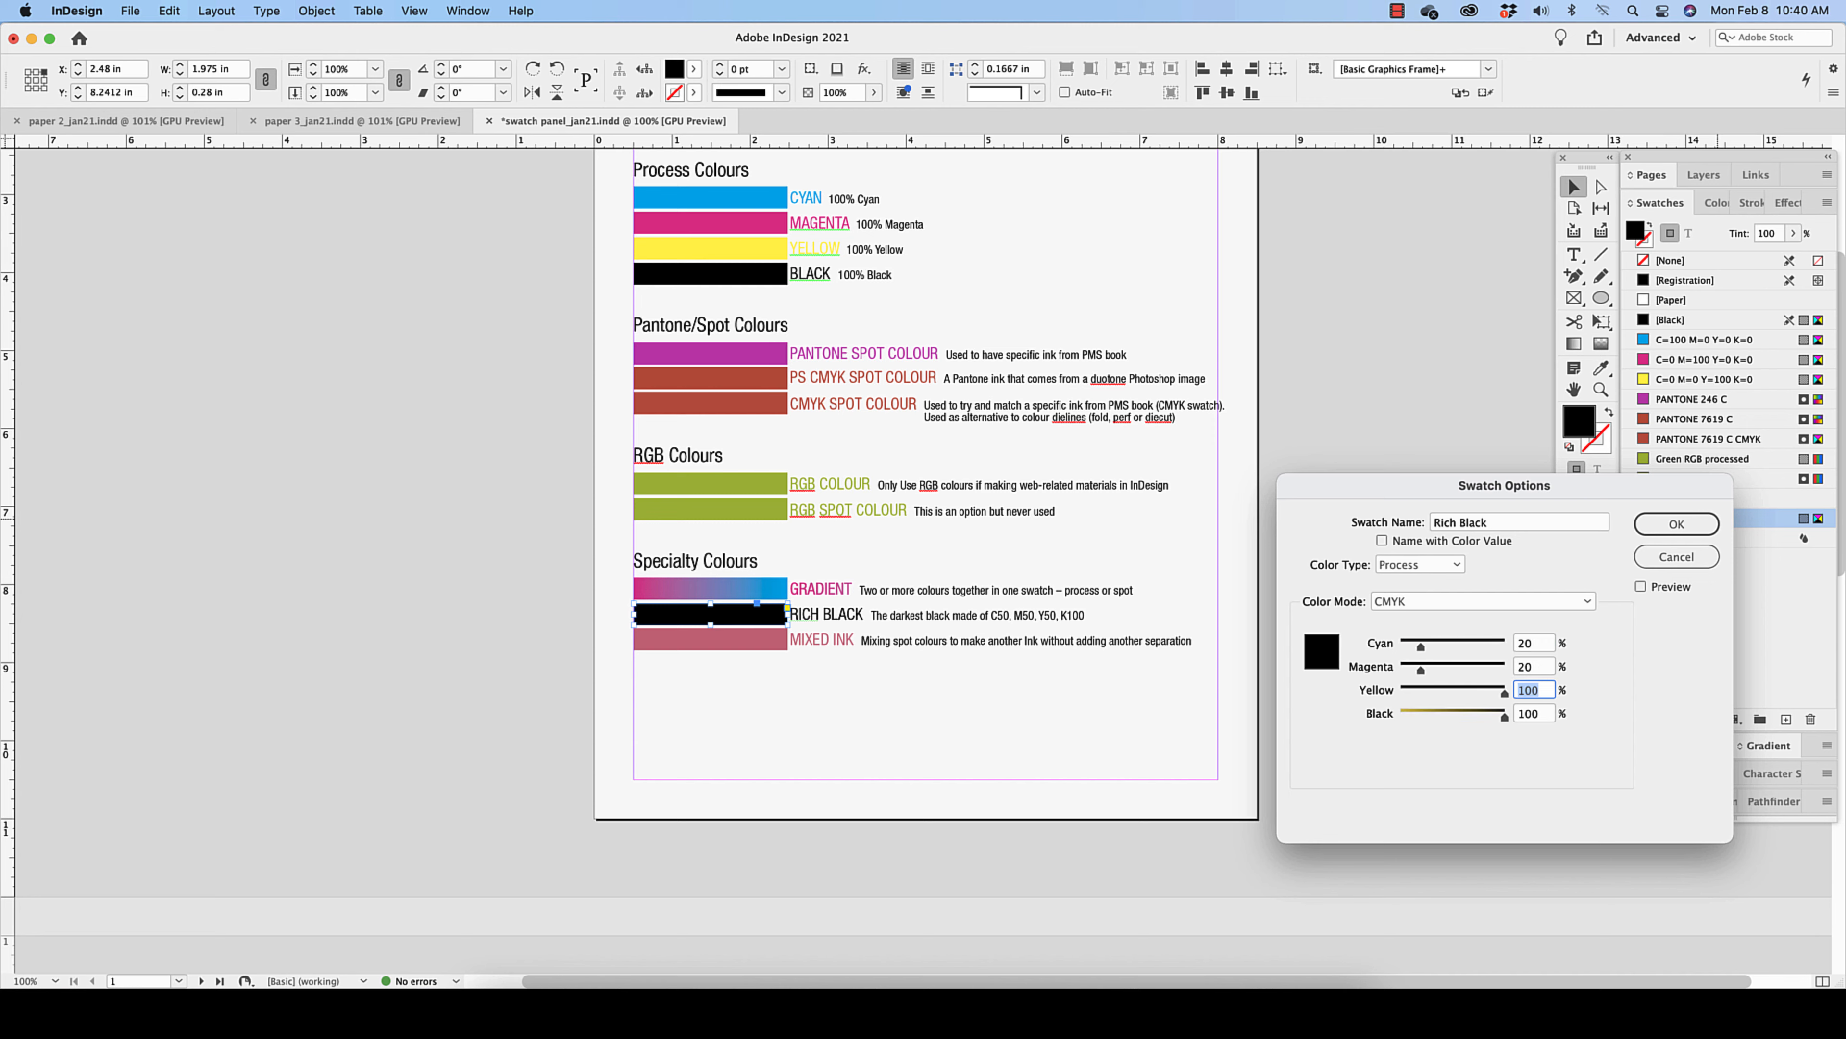
text(20)
Step: Set the Rich Black swatch's cyan, magenta and yellow to 50% each and apply the change
click(1513, 643)
text(50)
key(Tab)
text(50)
key(Tab)
text(50)
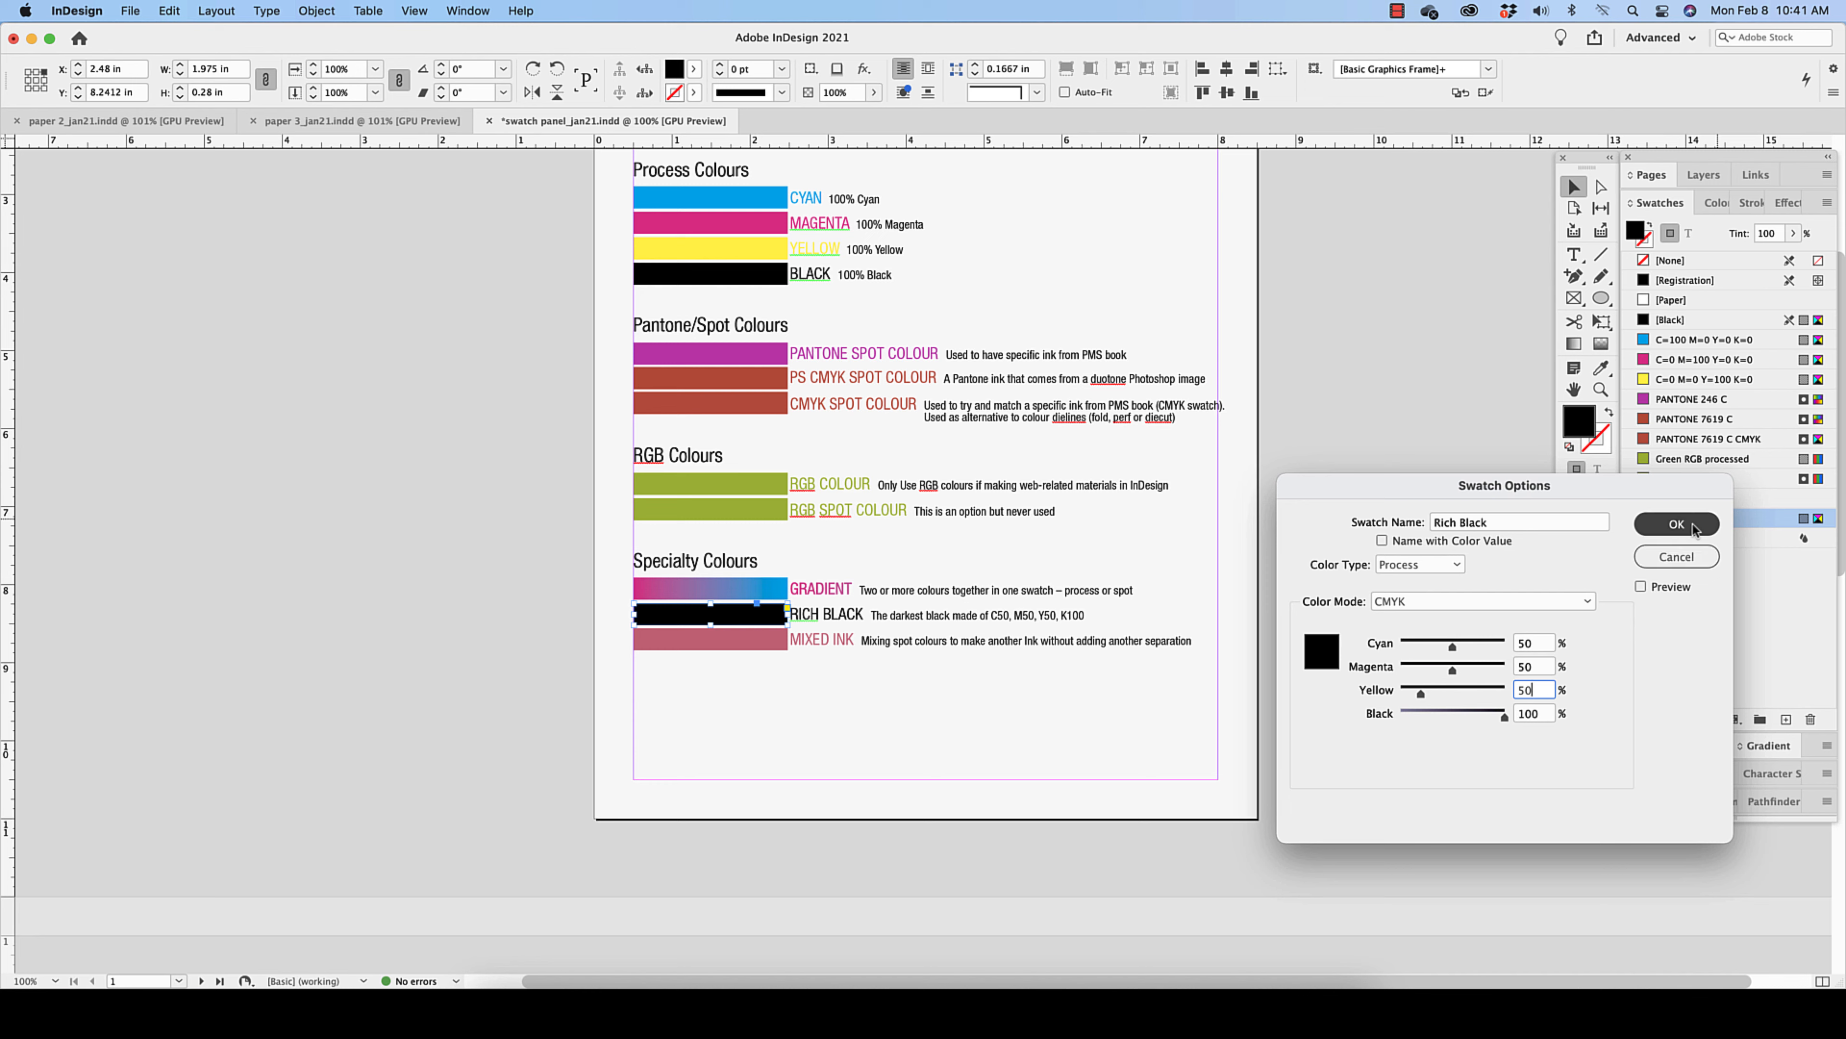
click(1676, 524)
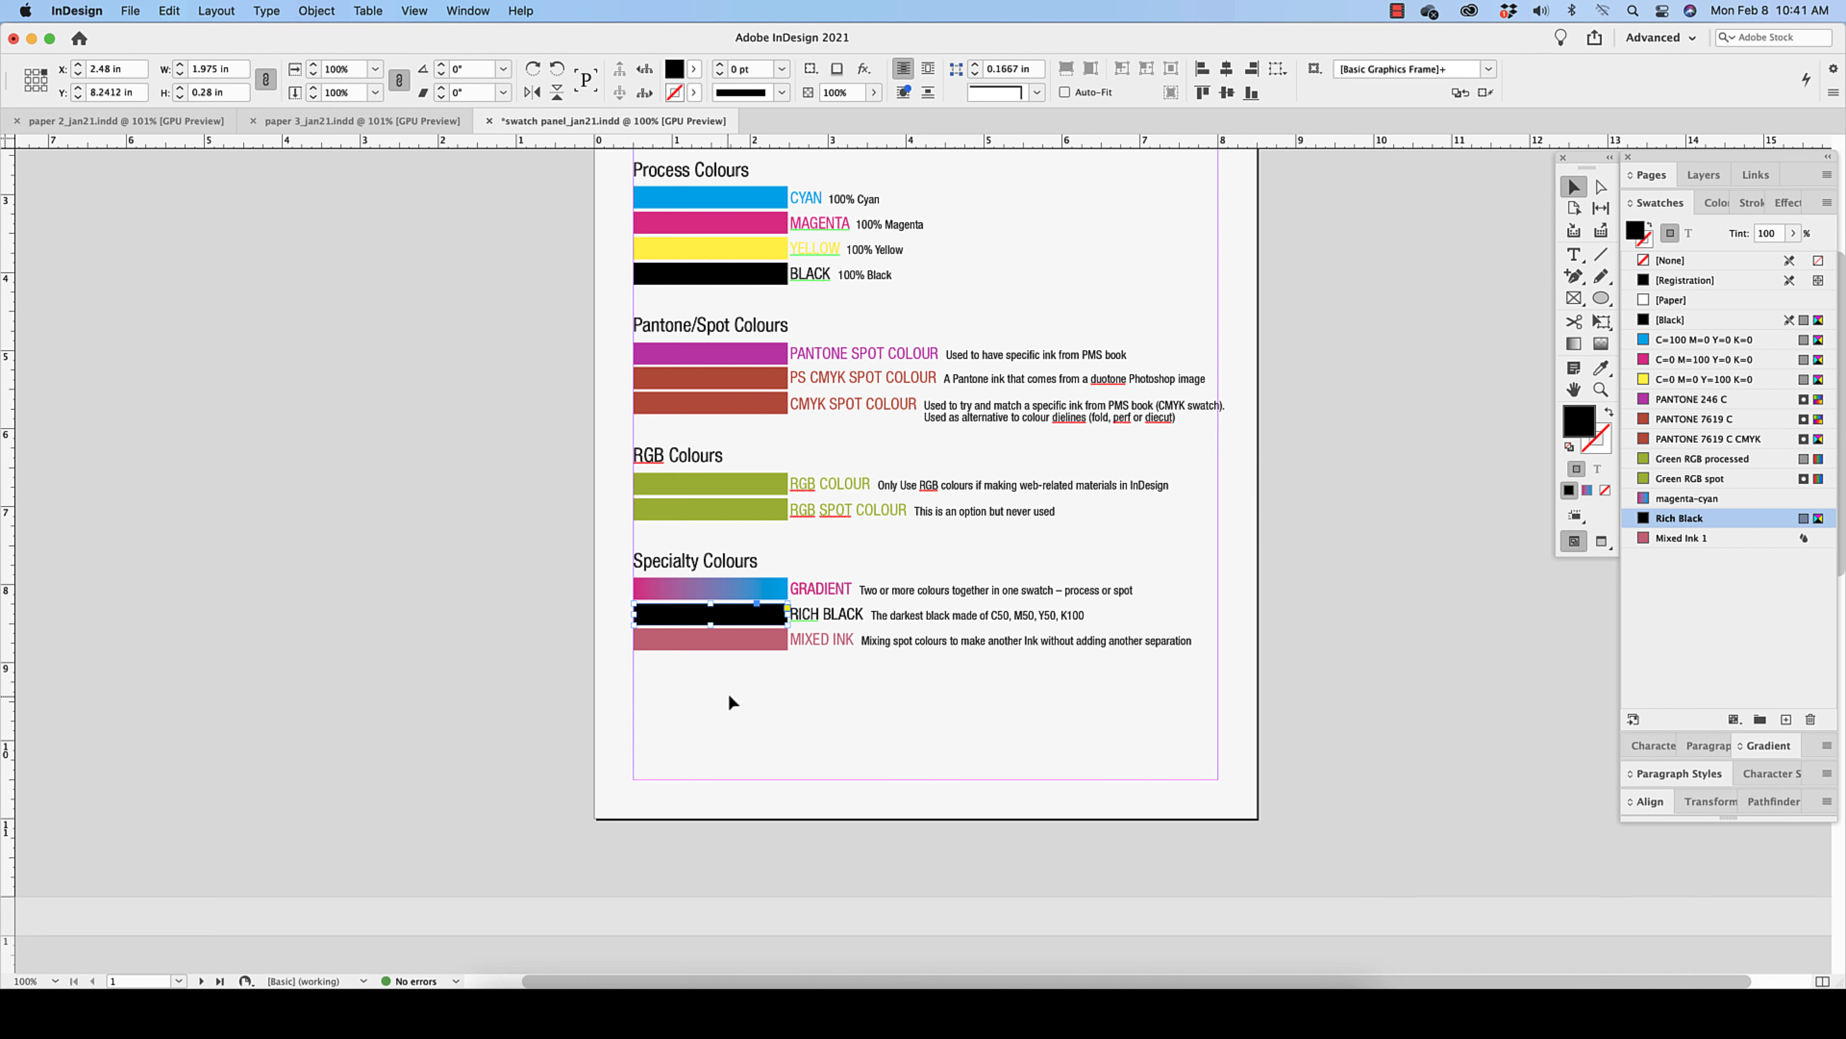
Step: Select the Mixed Ink label and examine which Pantone inks the Mixed Ink 1 swatch combines
click(812, 709)
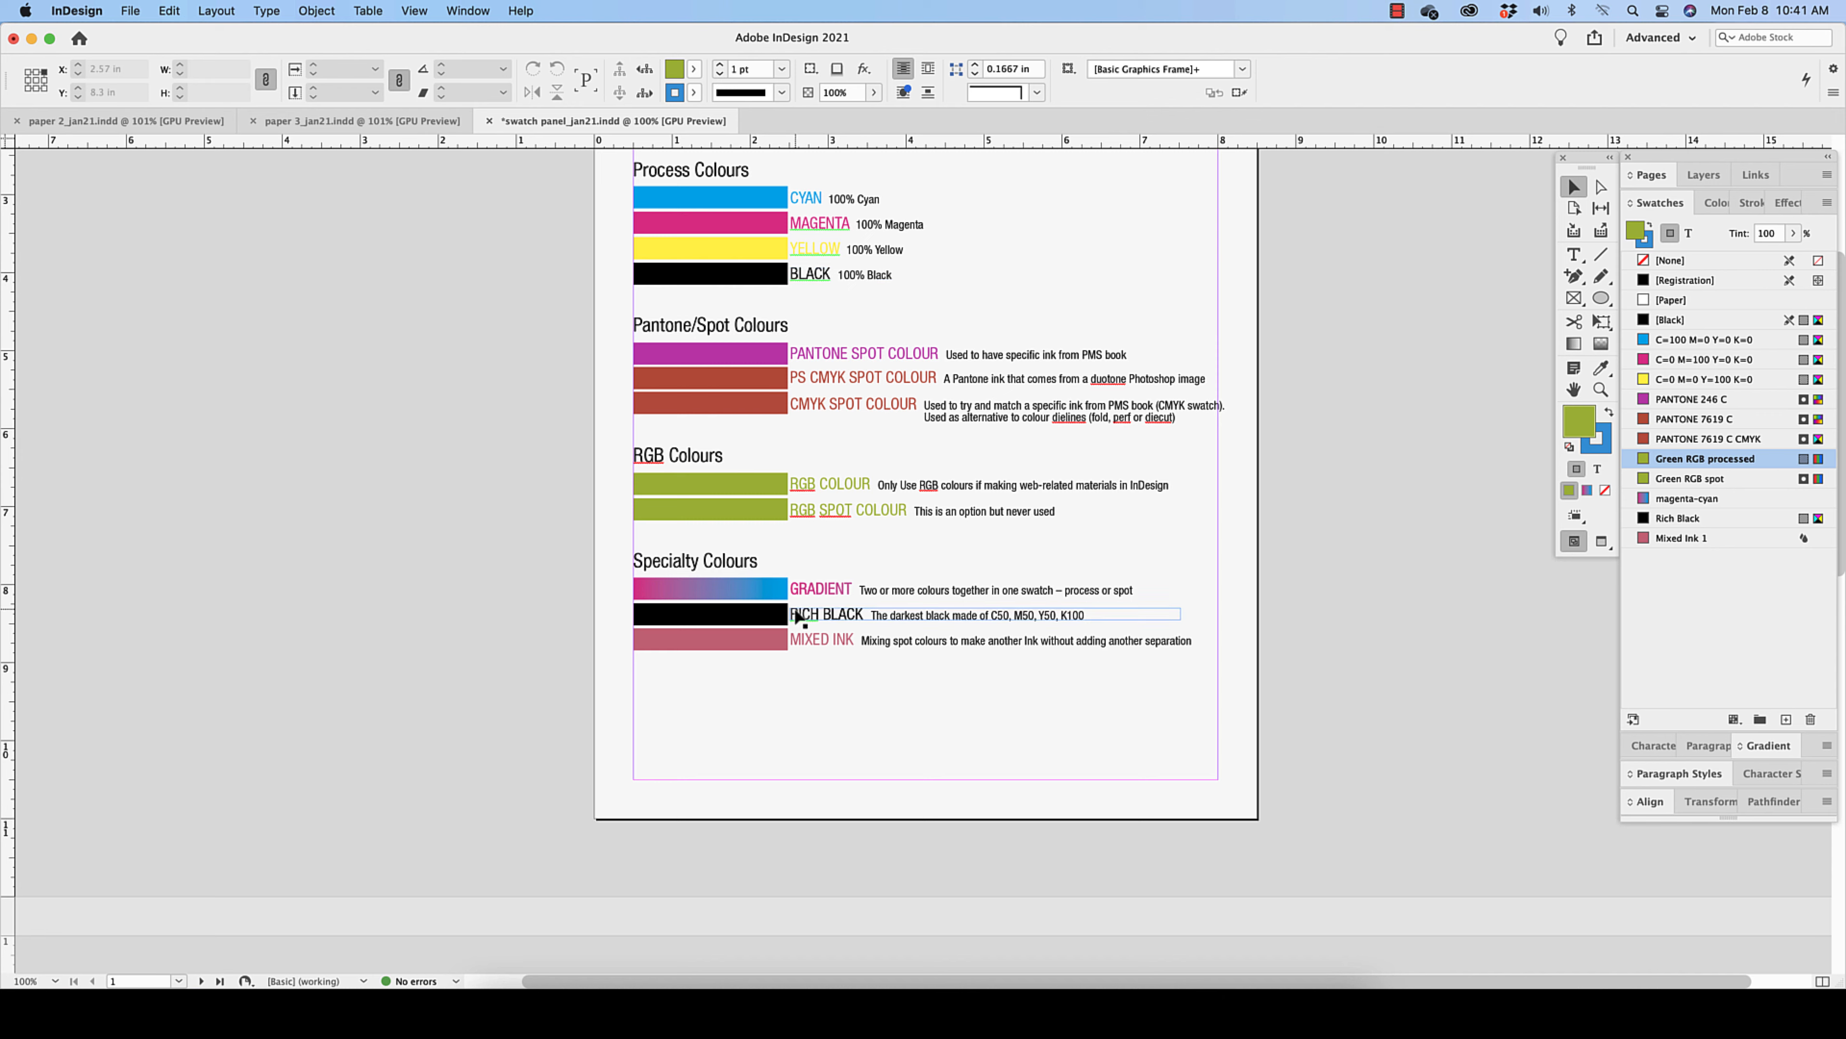
scroll(818, 624, right, 1)
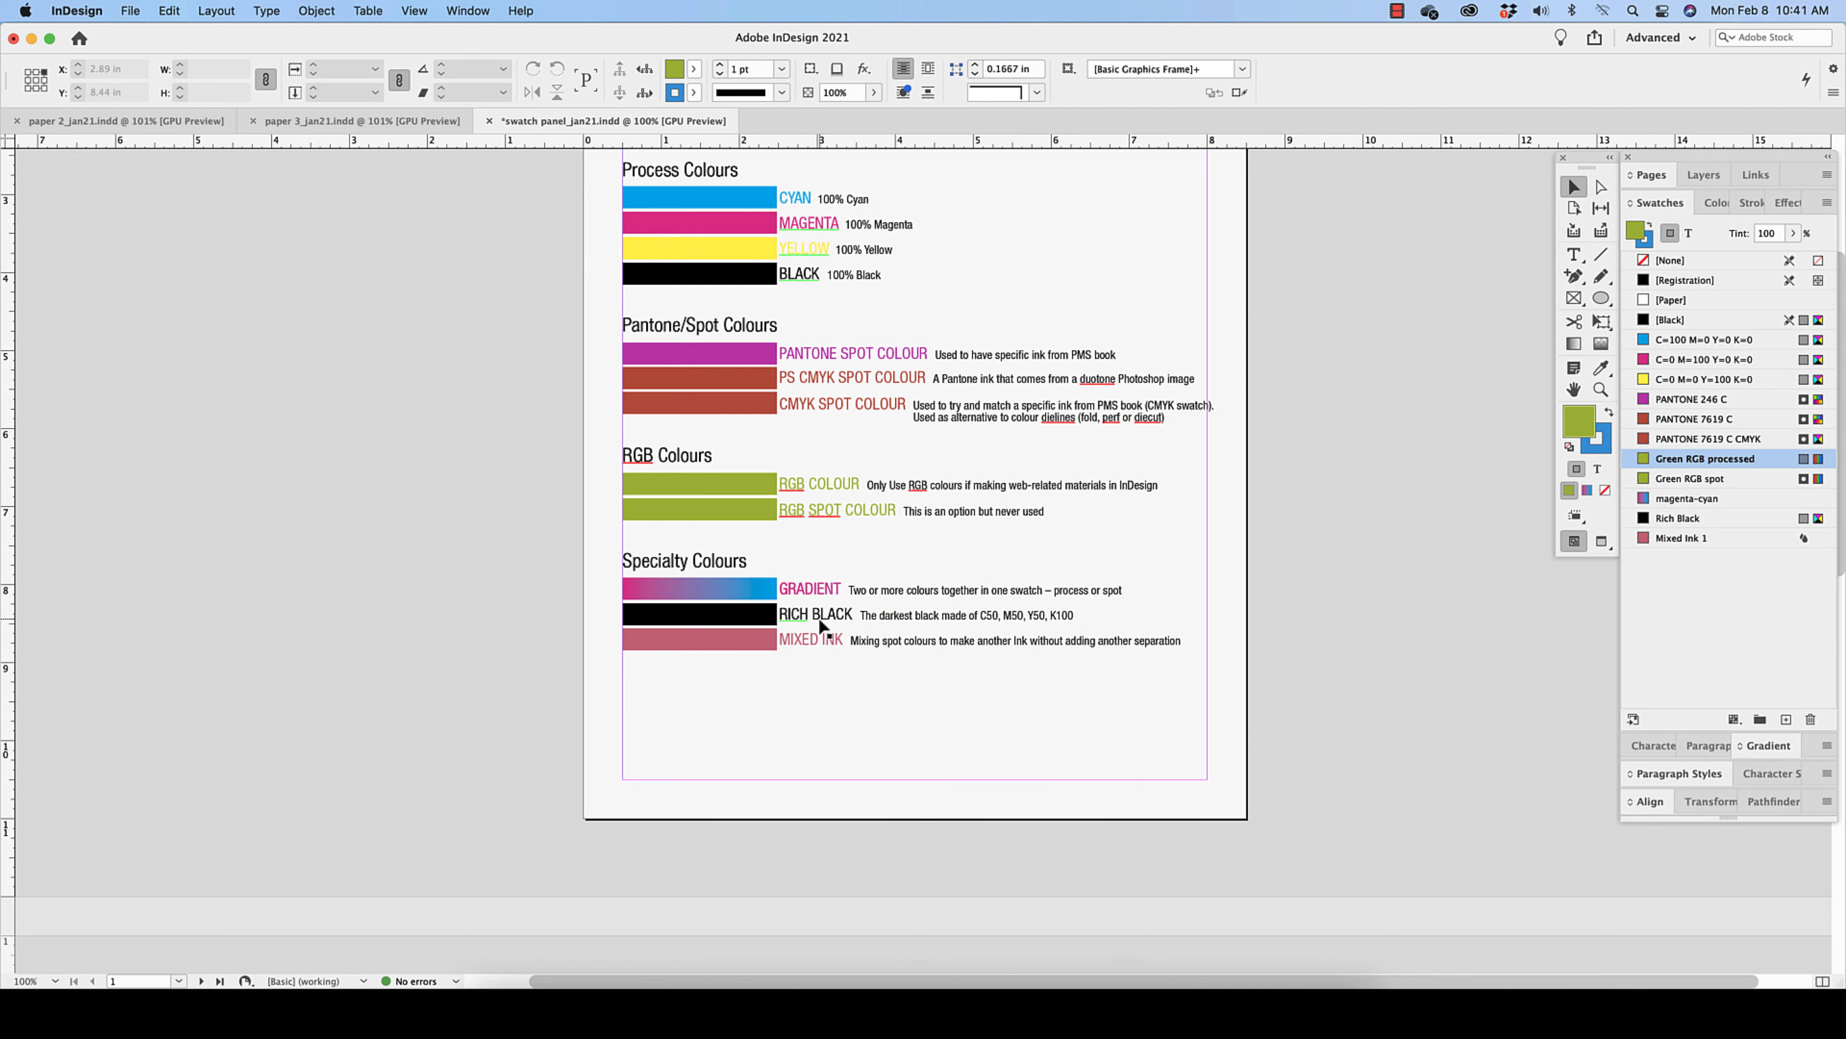
click(843, 640)
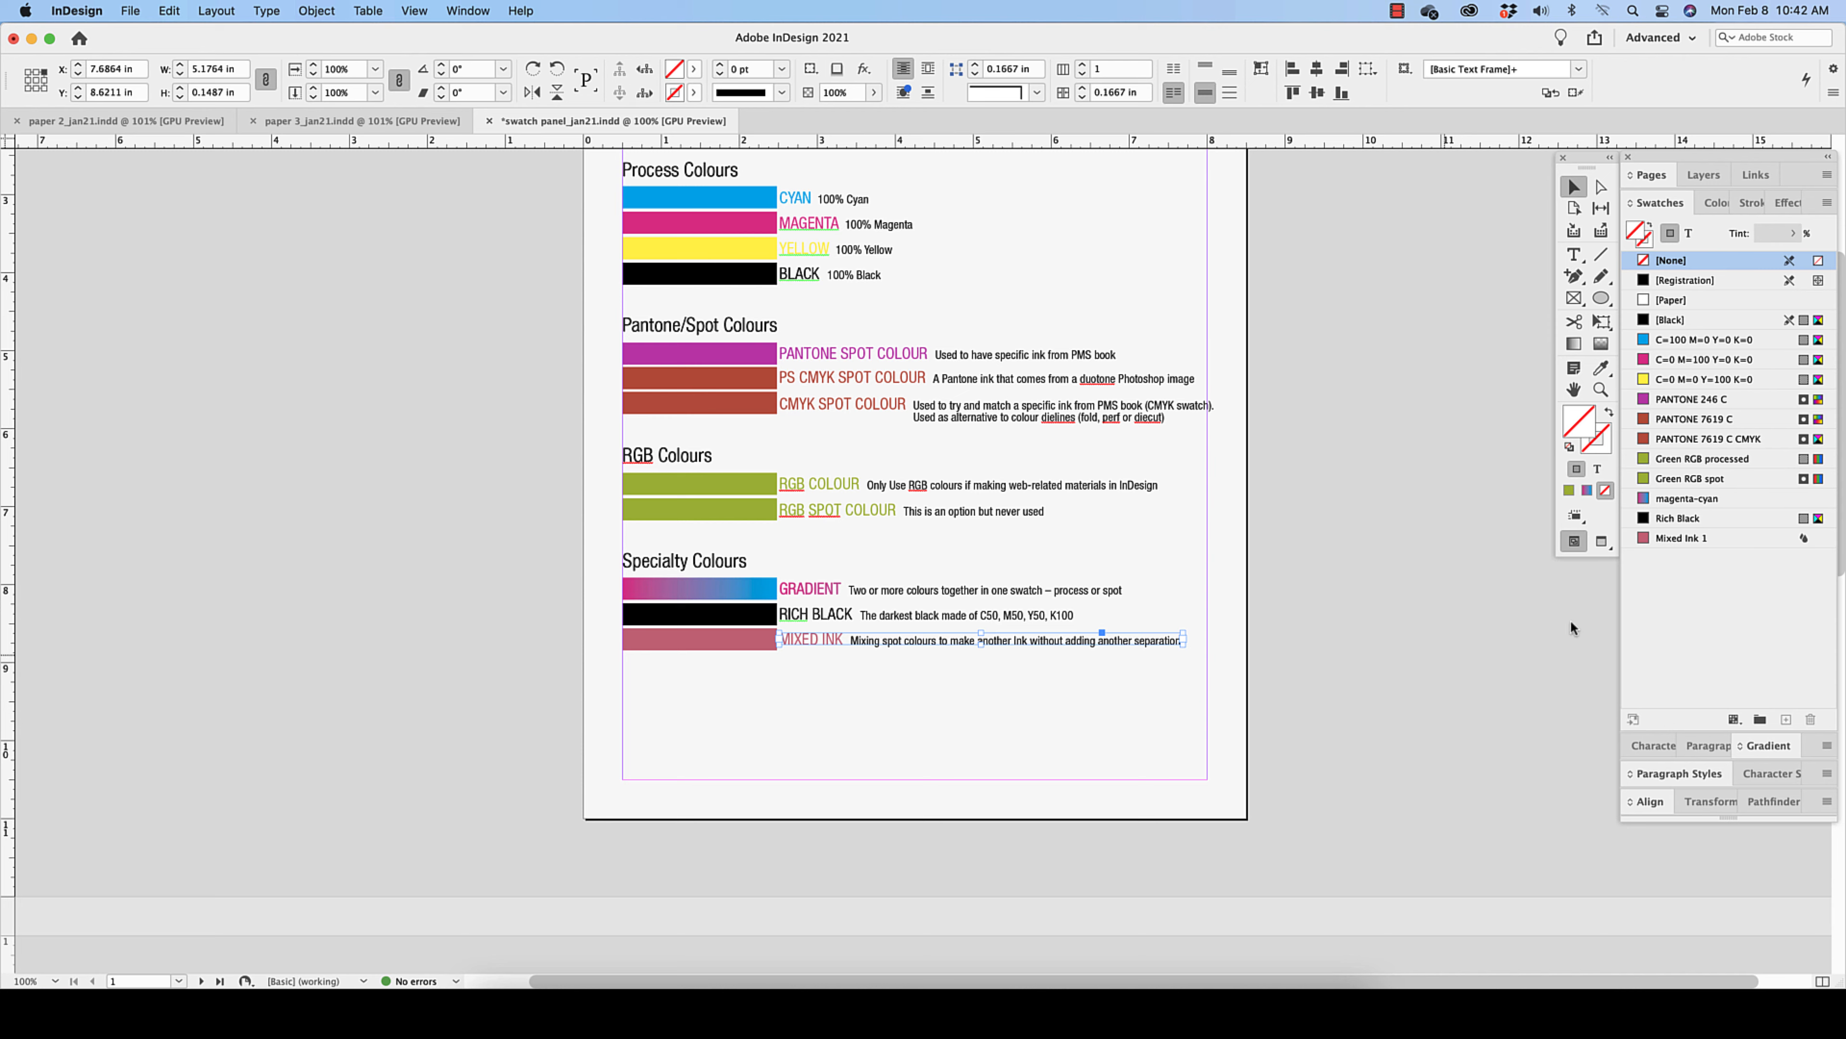
mouse_move(1702, 544)
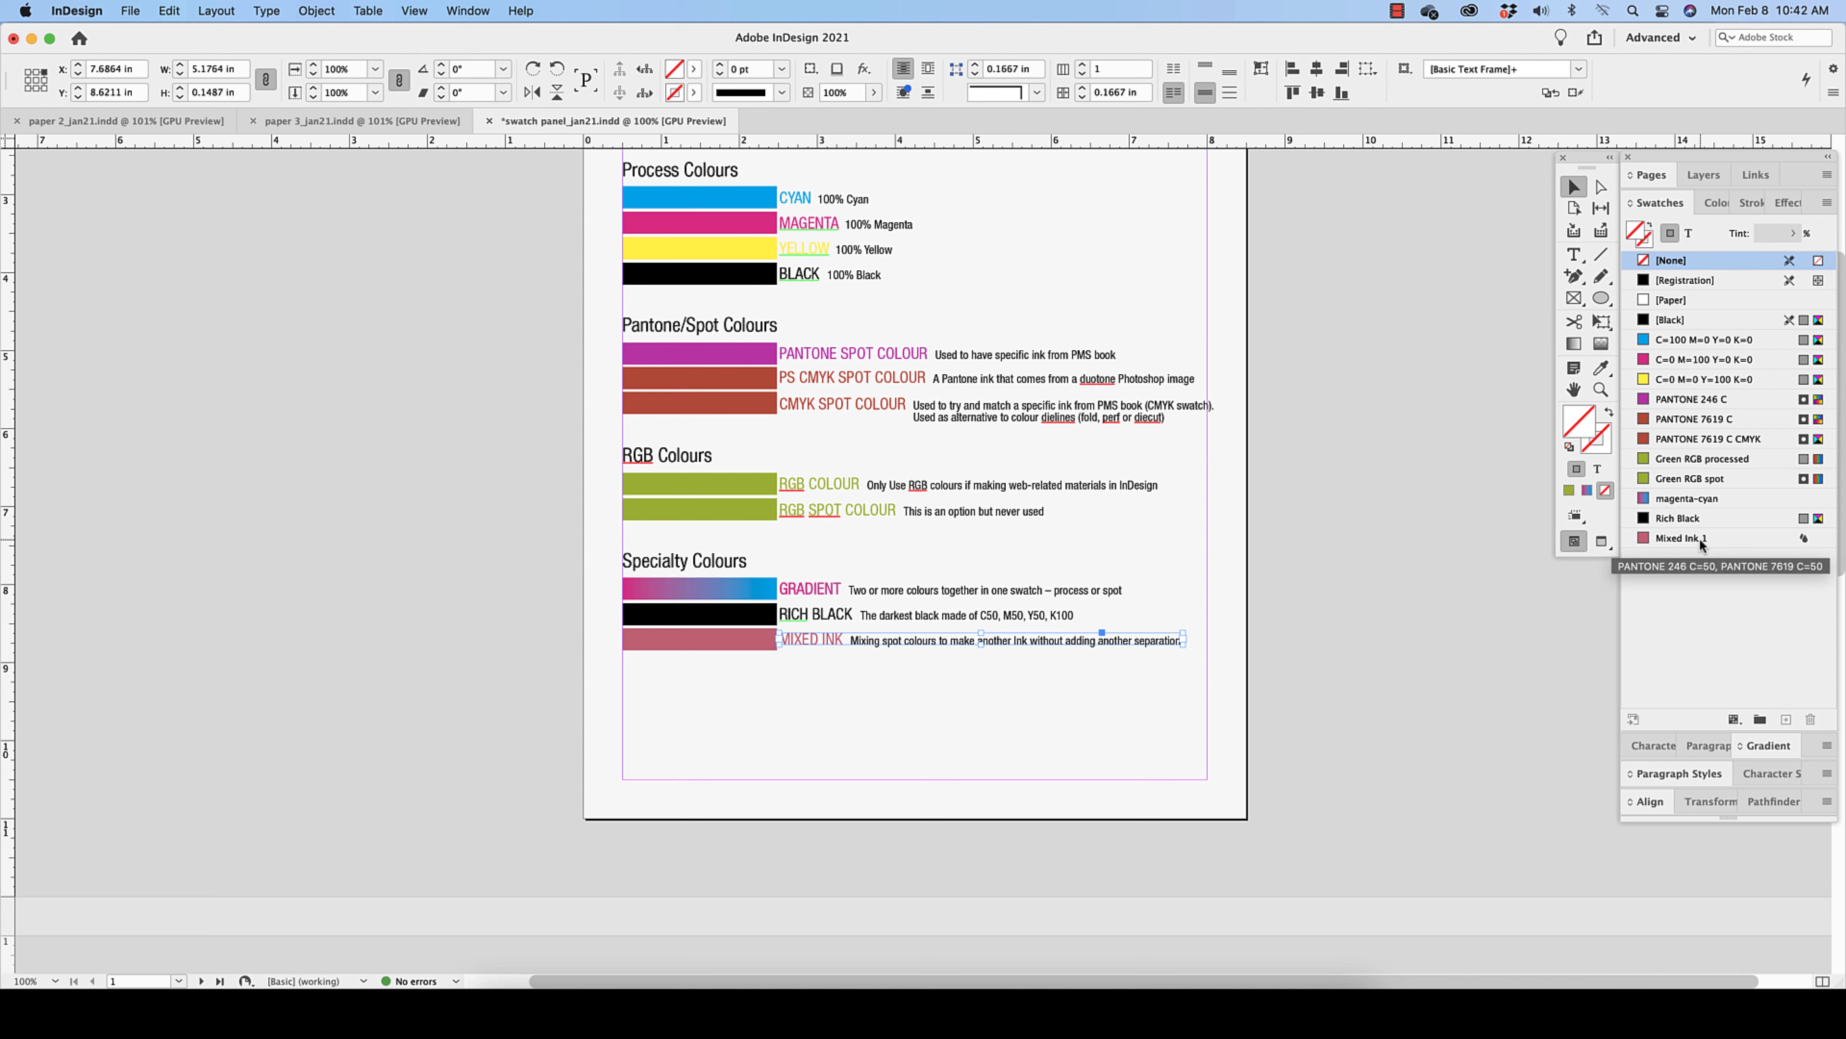
mouse_move(1682, 422)
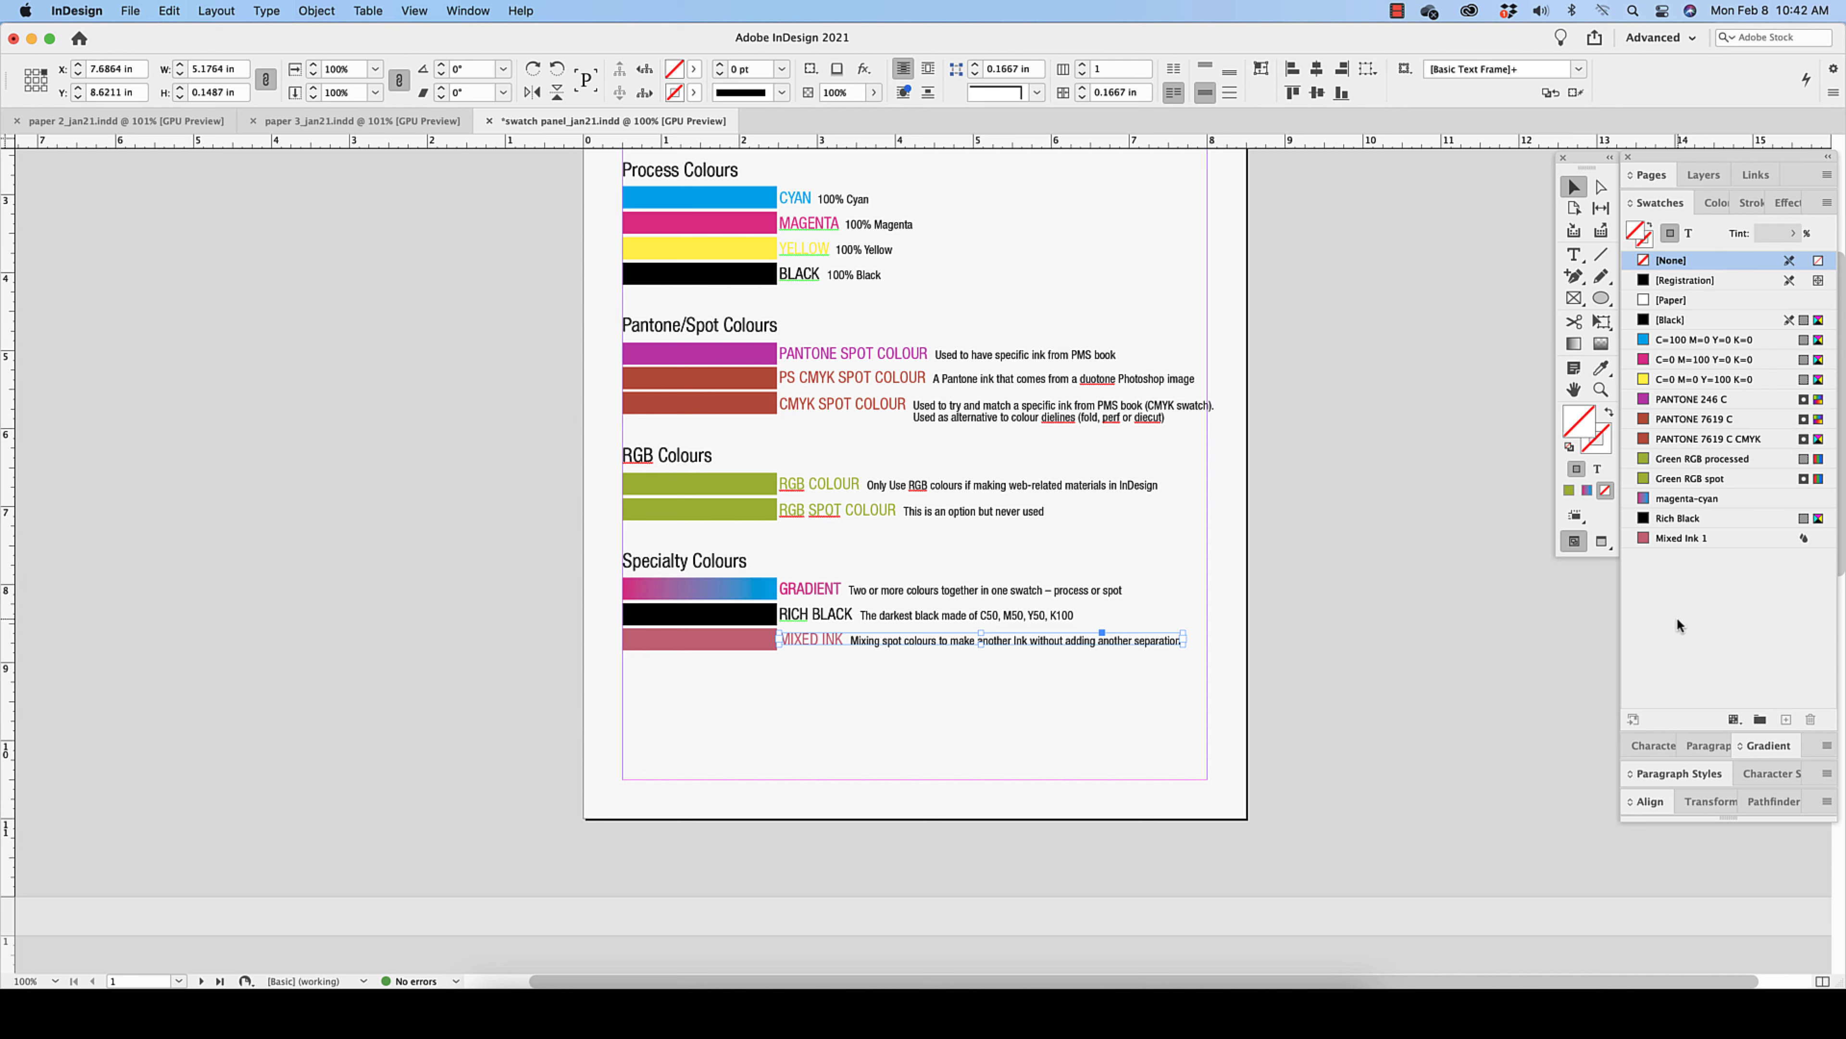
click(1751, 538)
click(1751, 538)
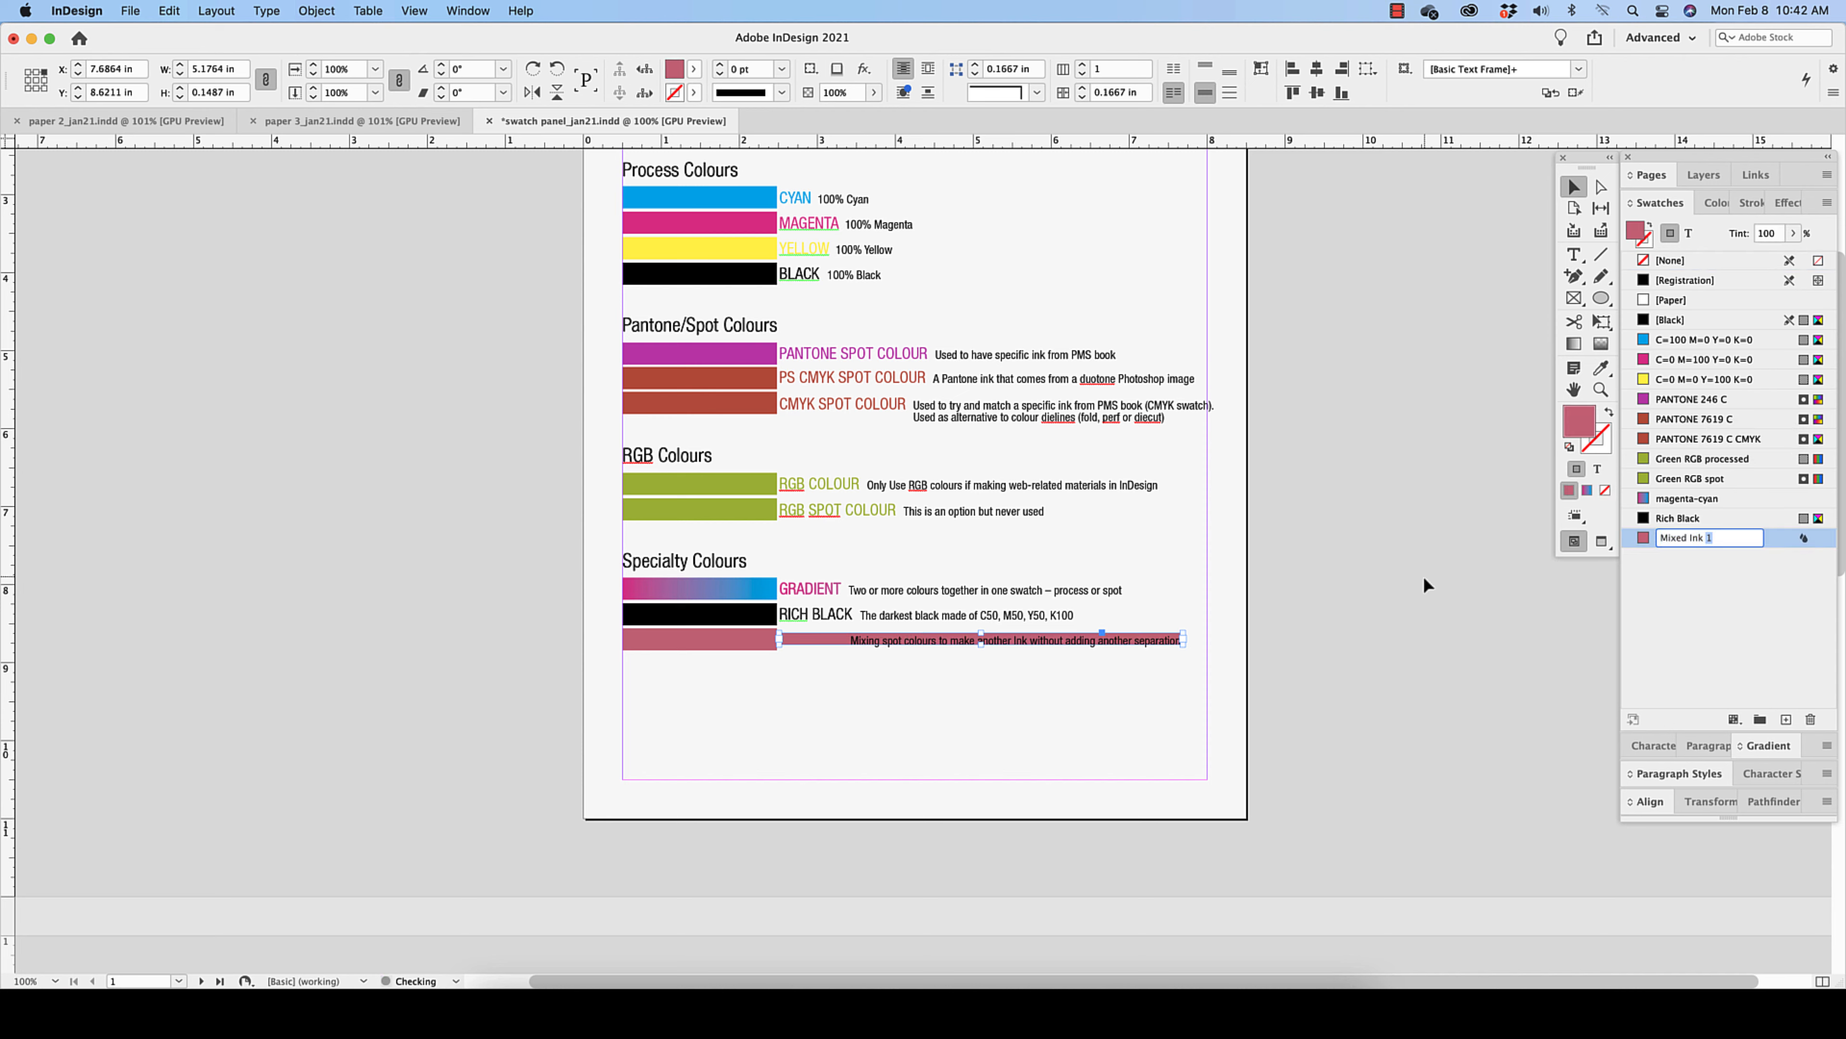
key(super+z)
click(1485, 396)
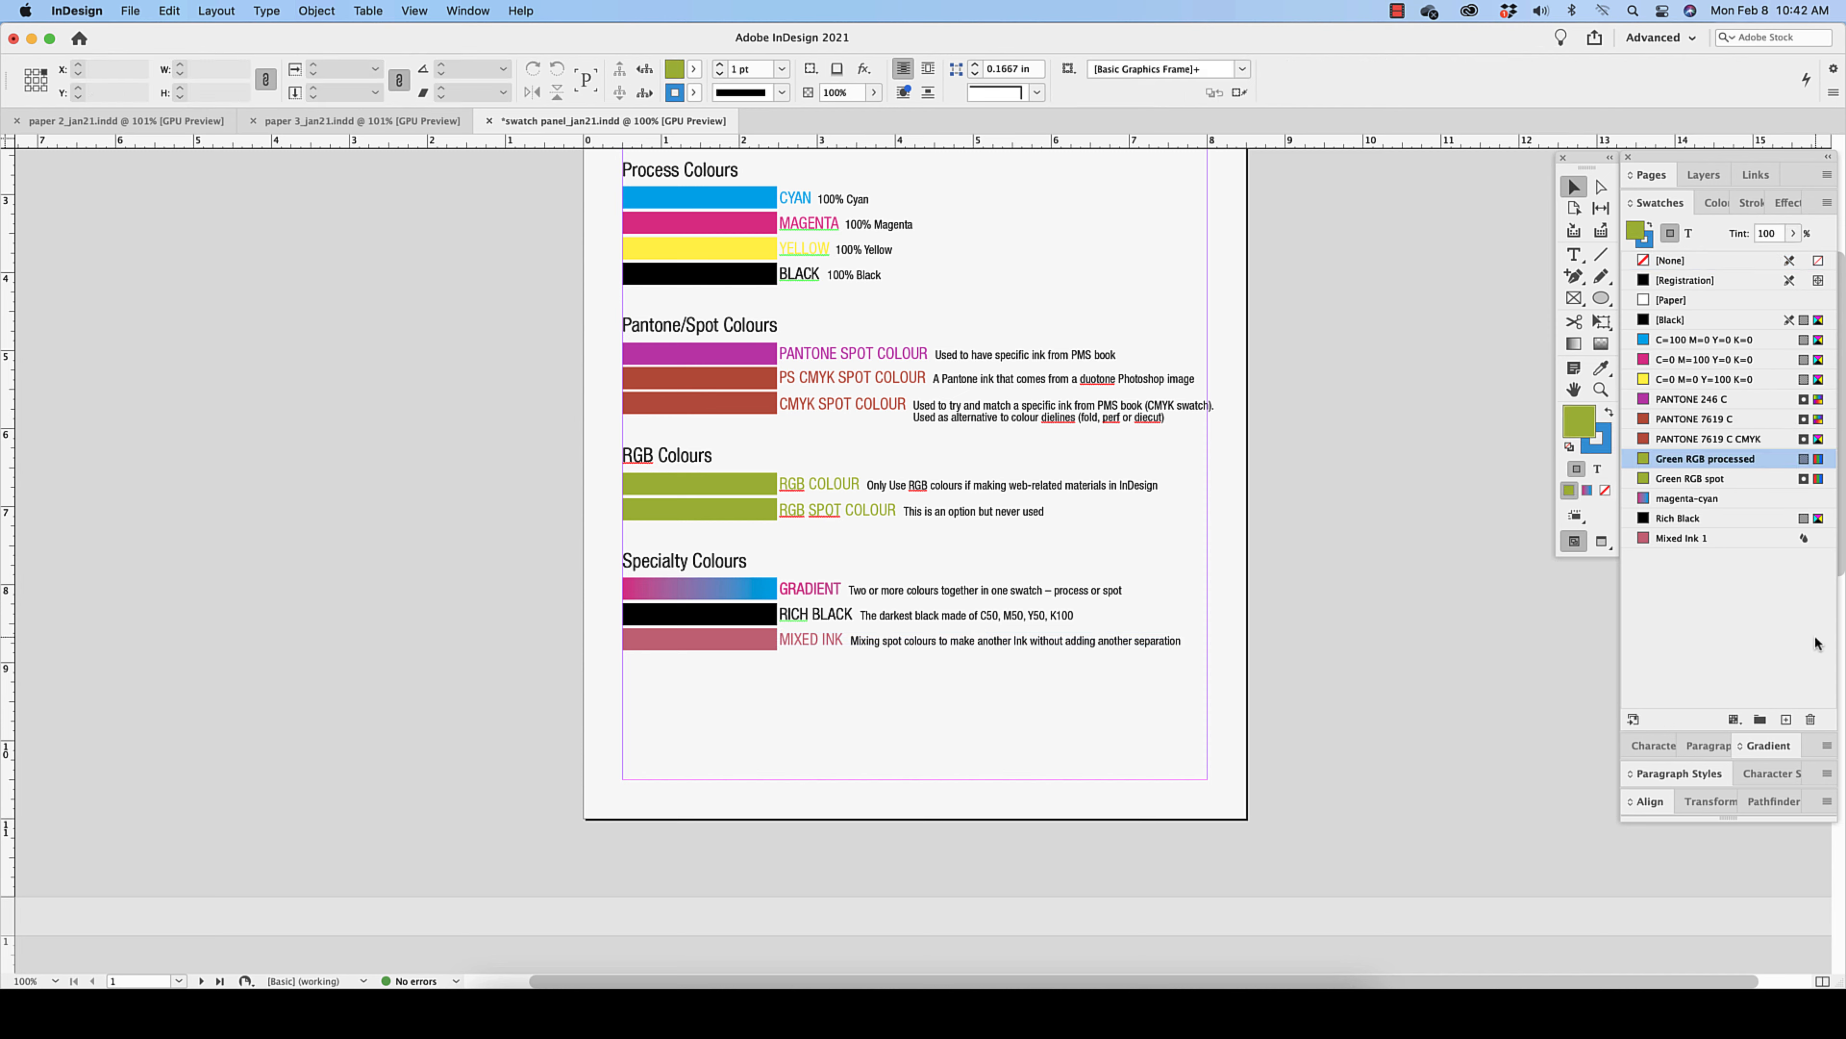
Step: Increase the PANTONE 246 C share in the Mixed Ink 1 swatch and apply the change
double_click(1724, 536)
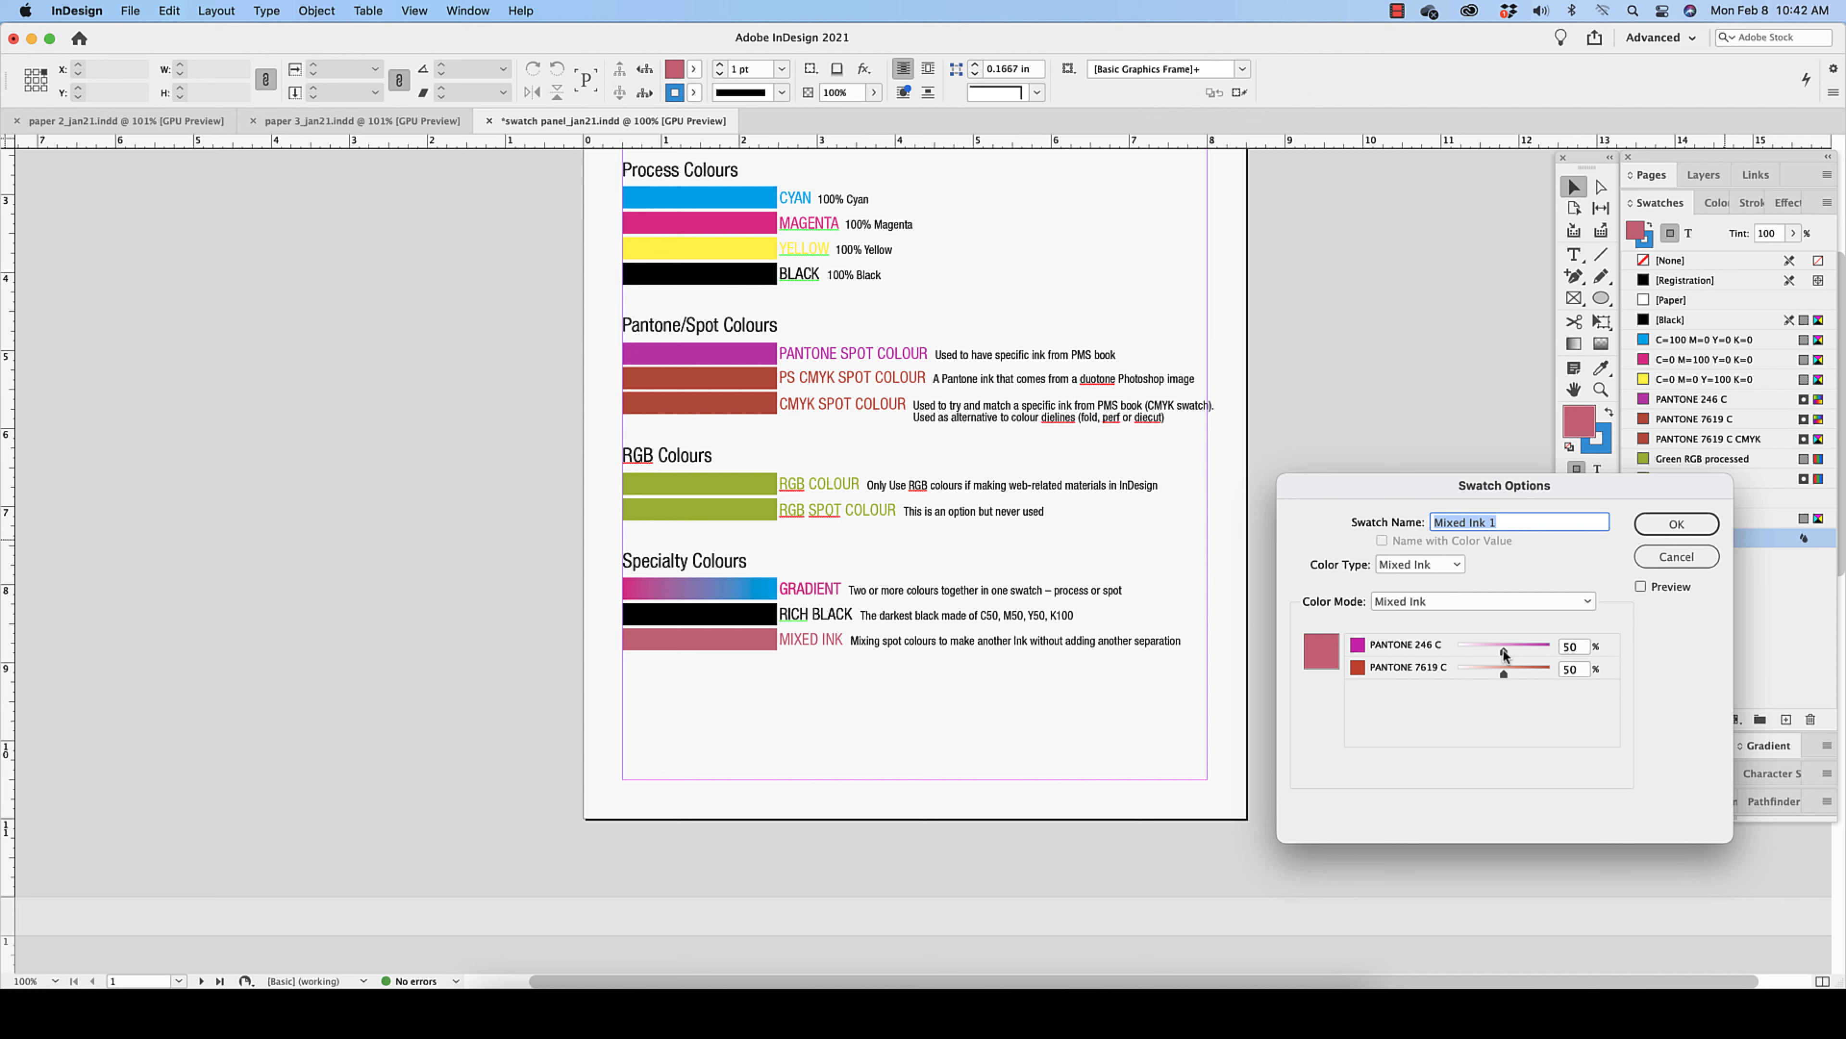
drag(1509, 648, 1524, 653)
click(1686, 523)
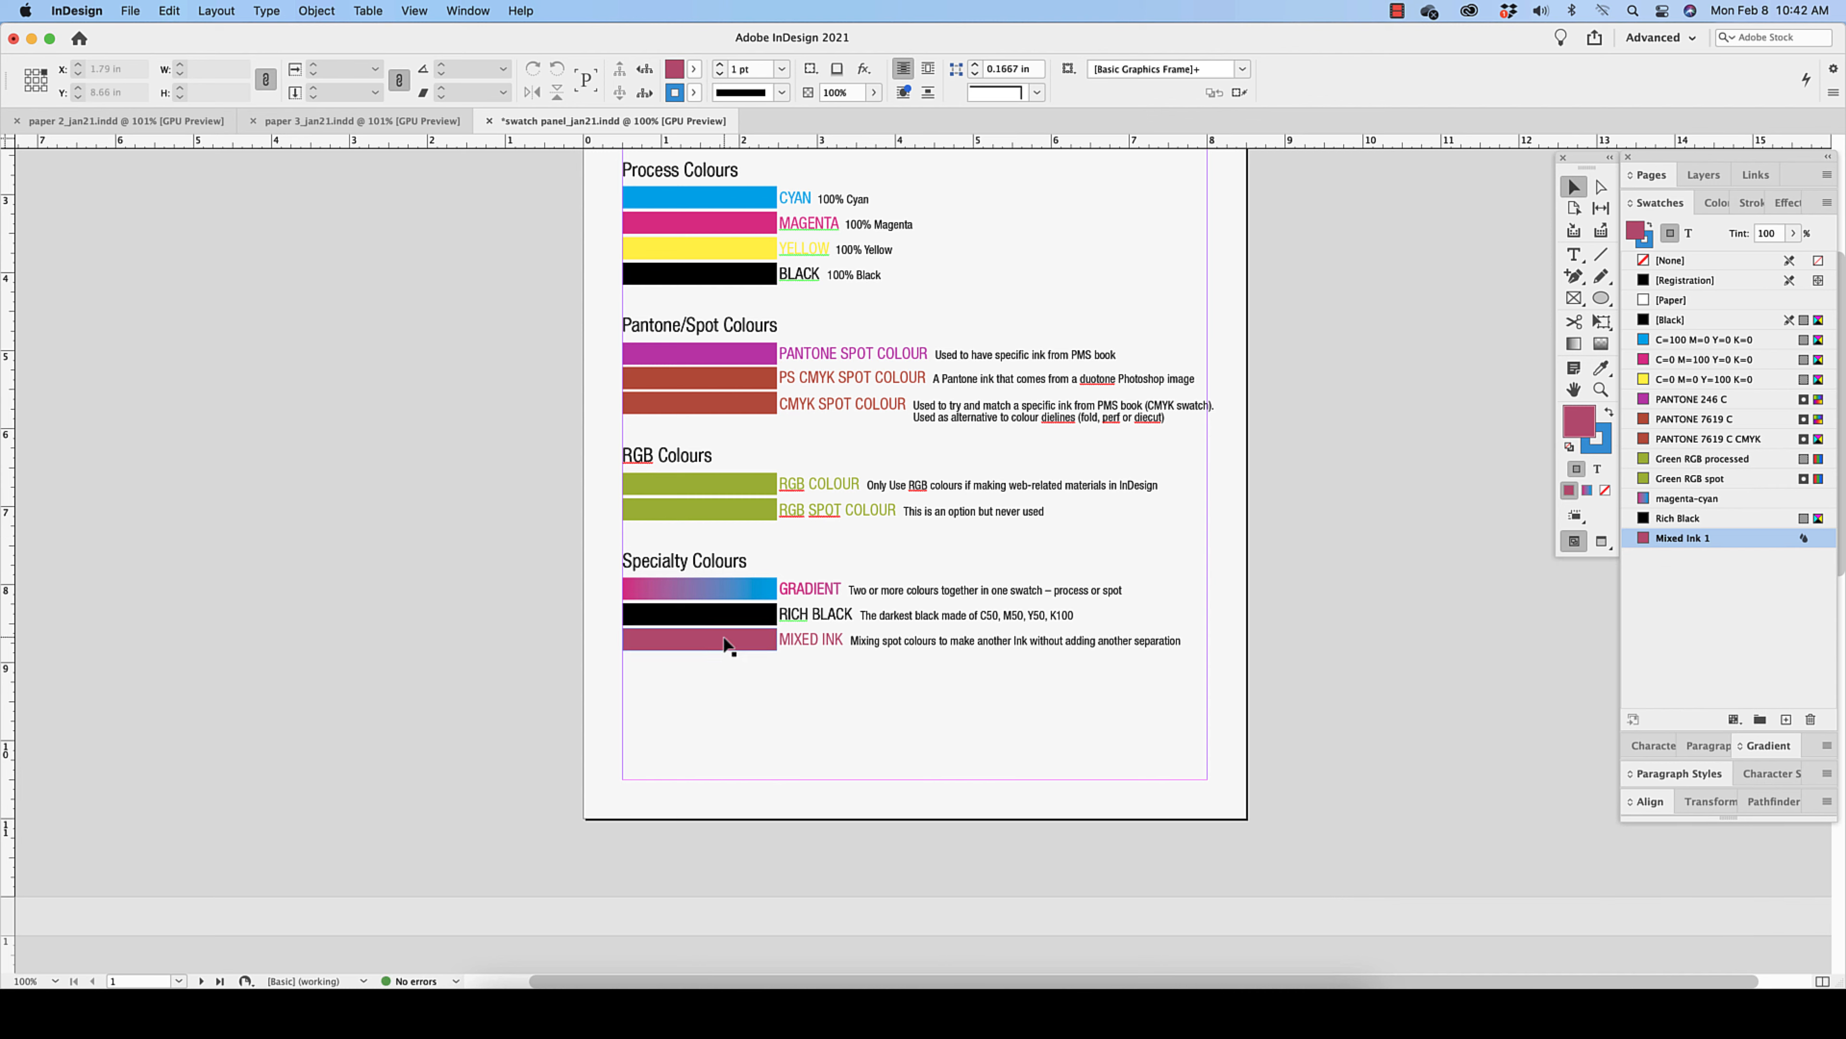
click(897, 786)
Step: Select the Pantone spot colour bar, examine its PANTONE 246 C swatch, and deselect everything
scroll(899, 785, down, 10)
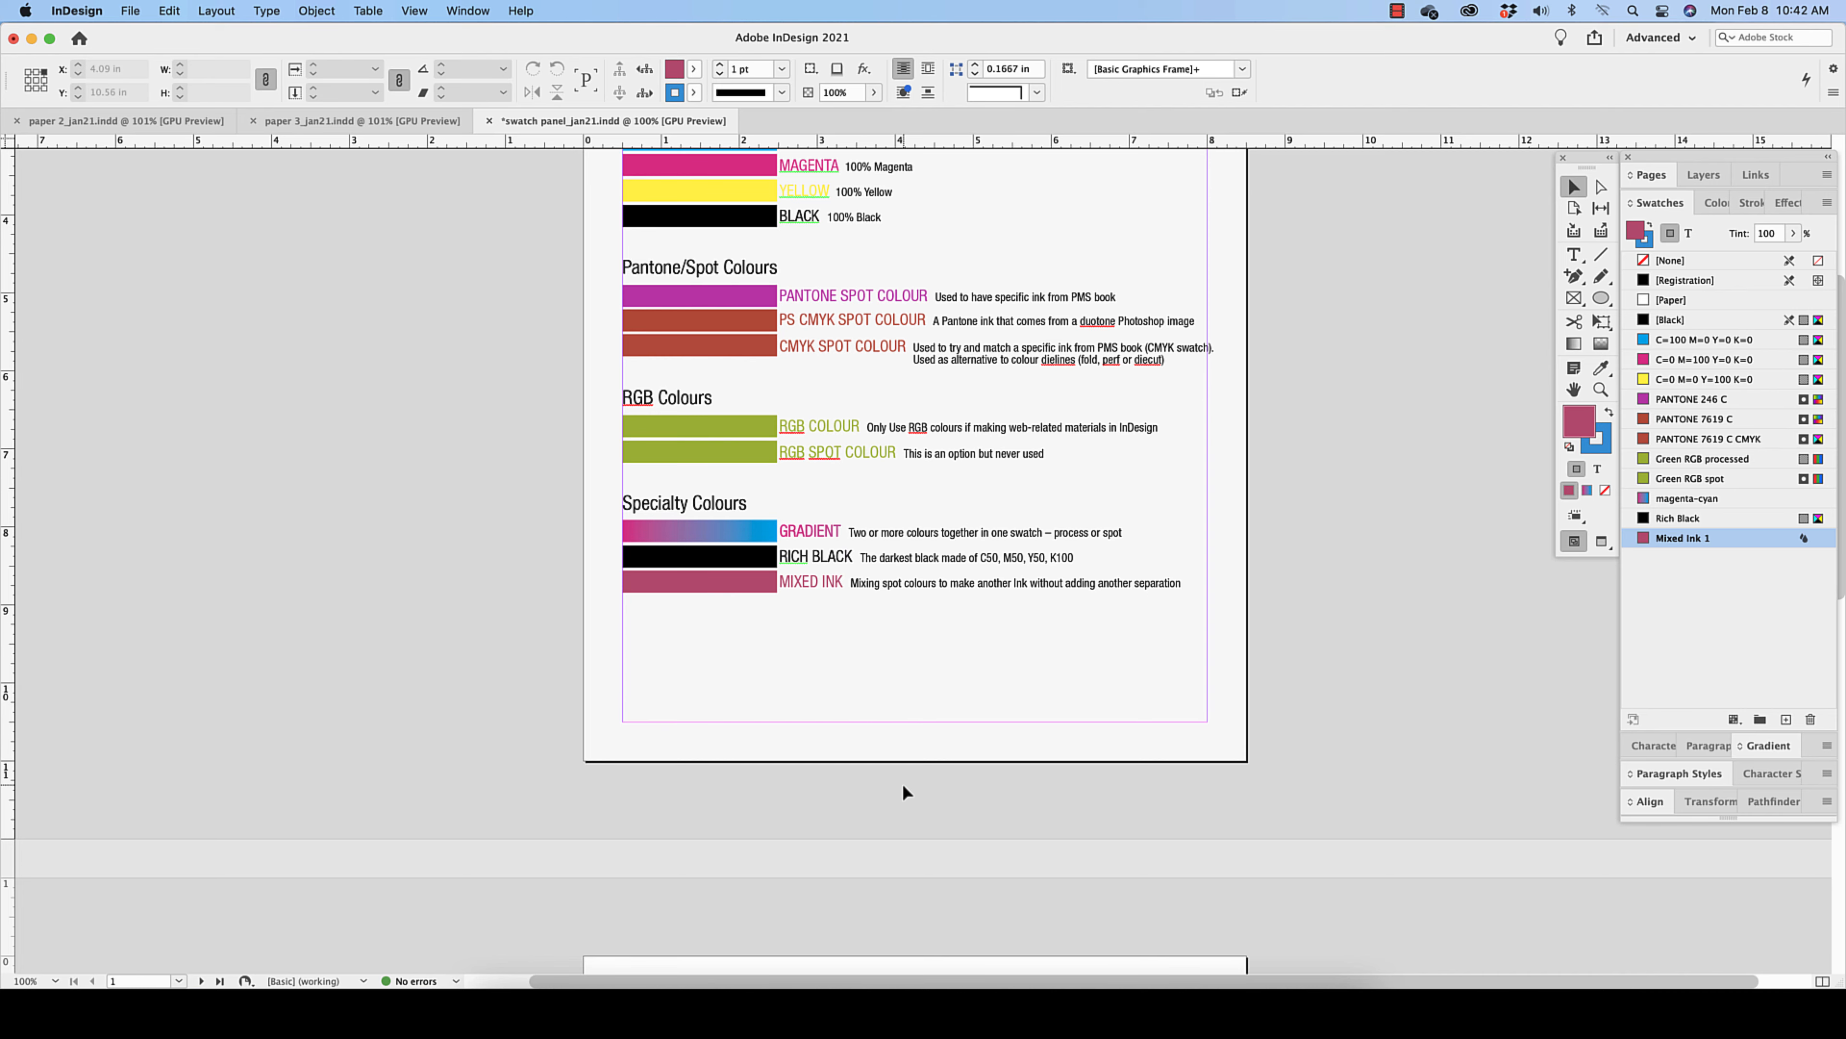
scroll(905, 793, up, 7)
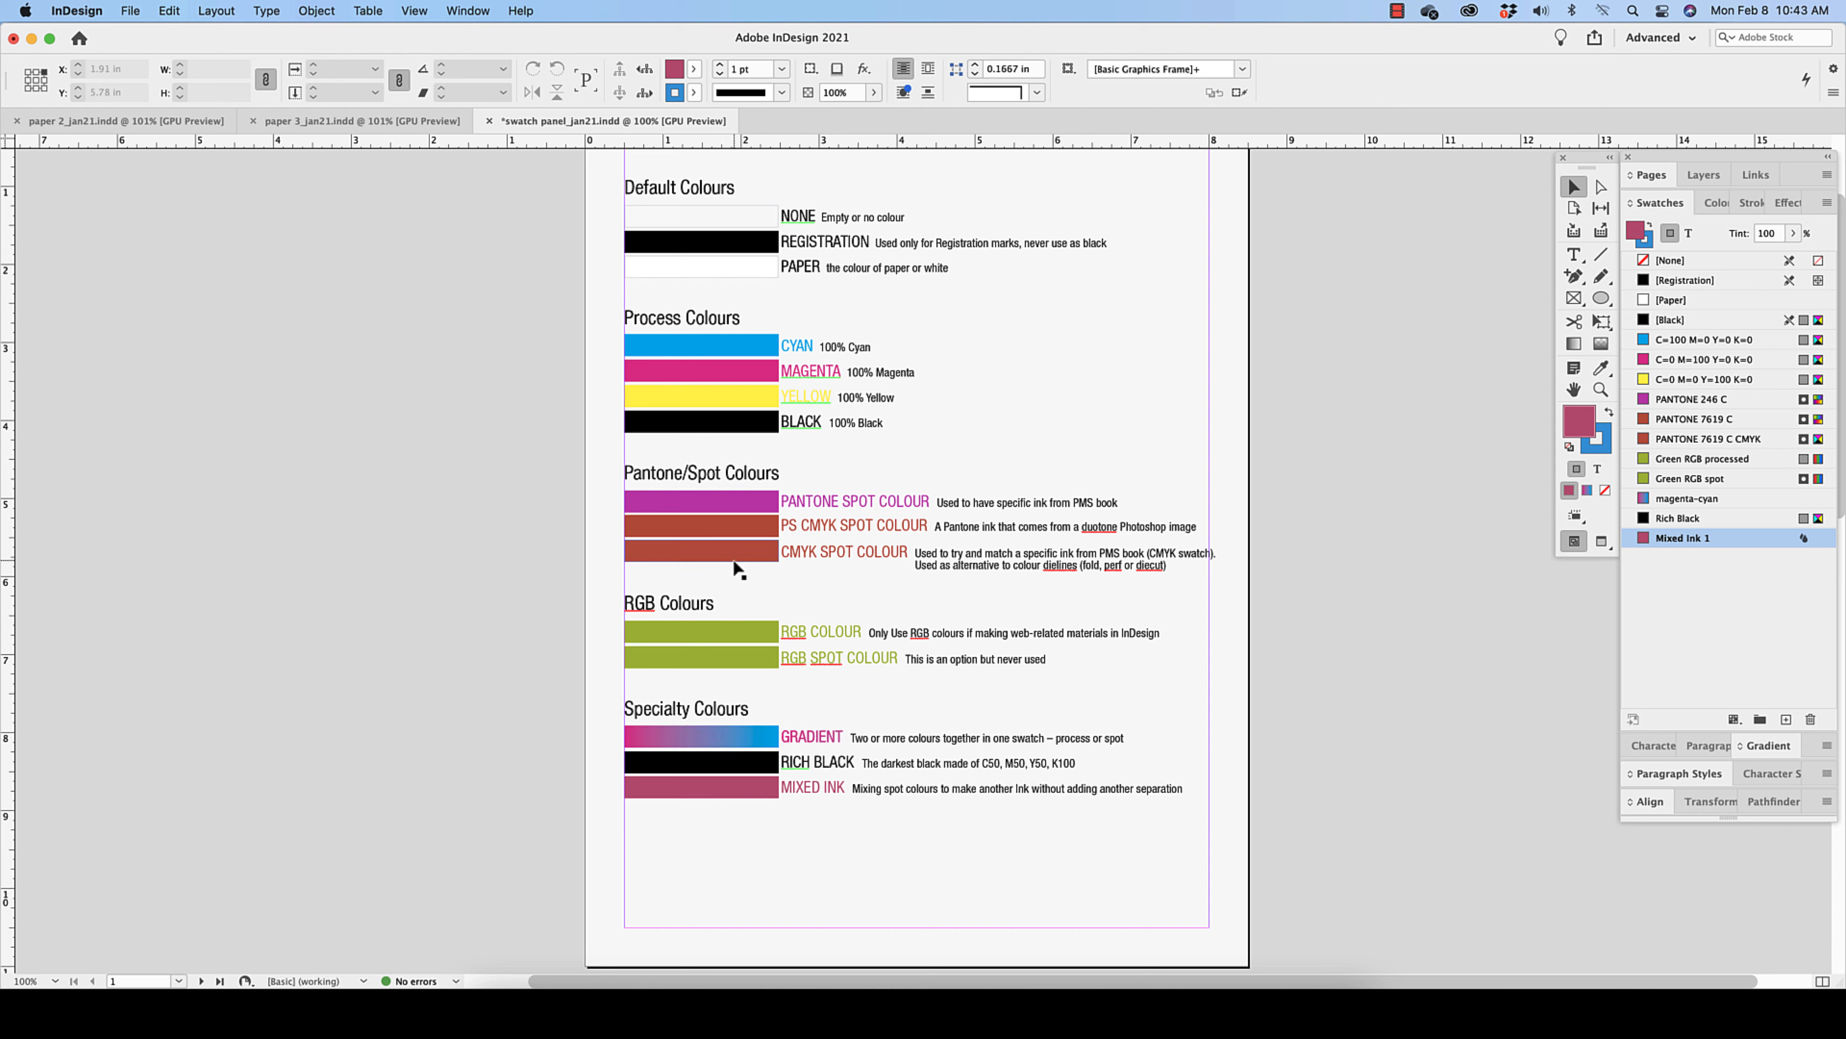
click(732, 529)
click(723, 507)
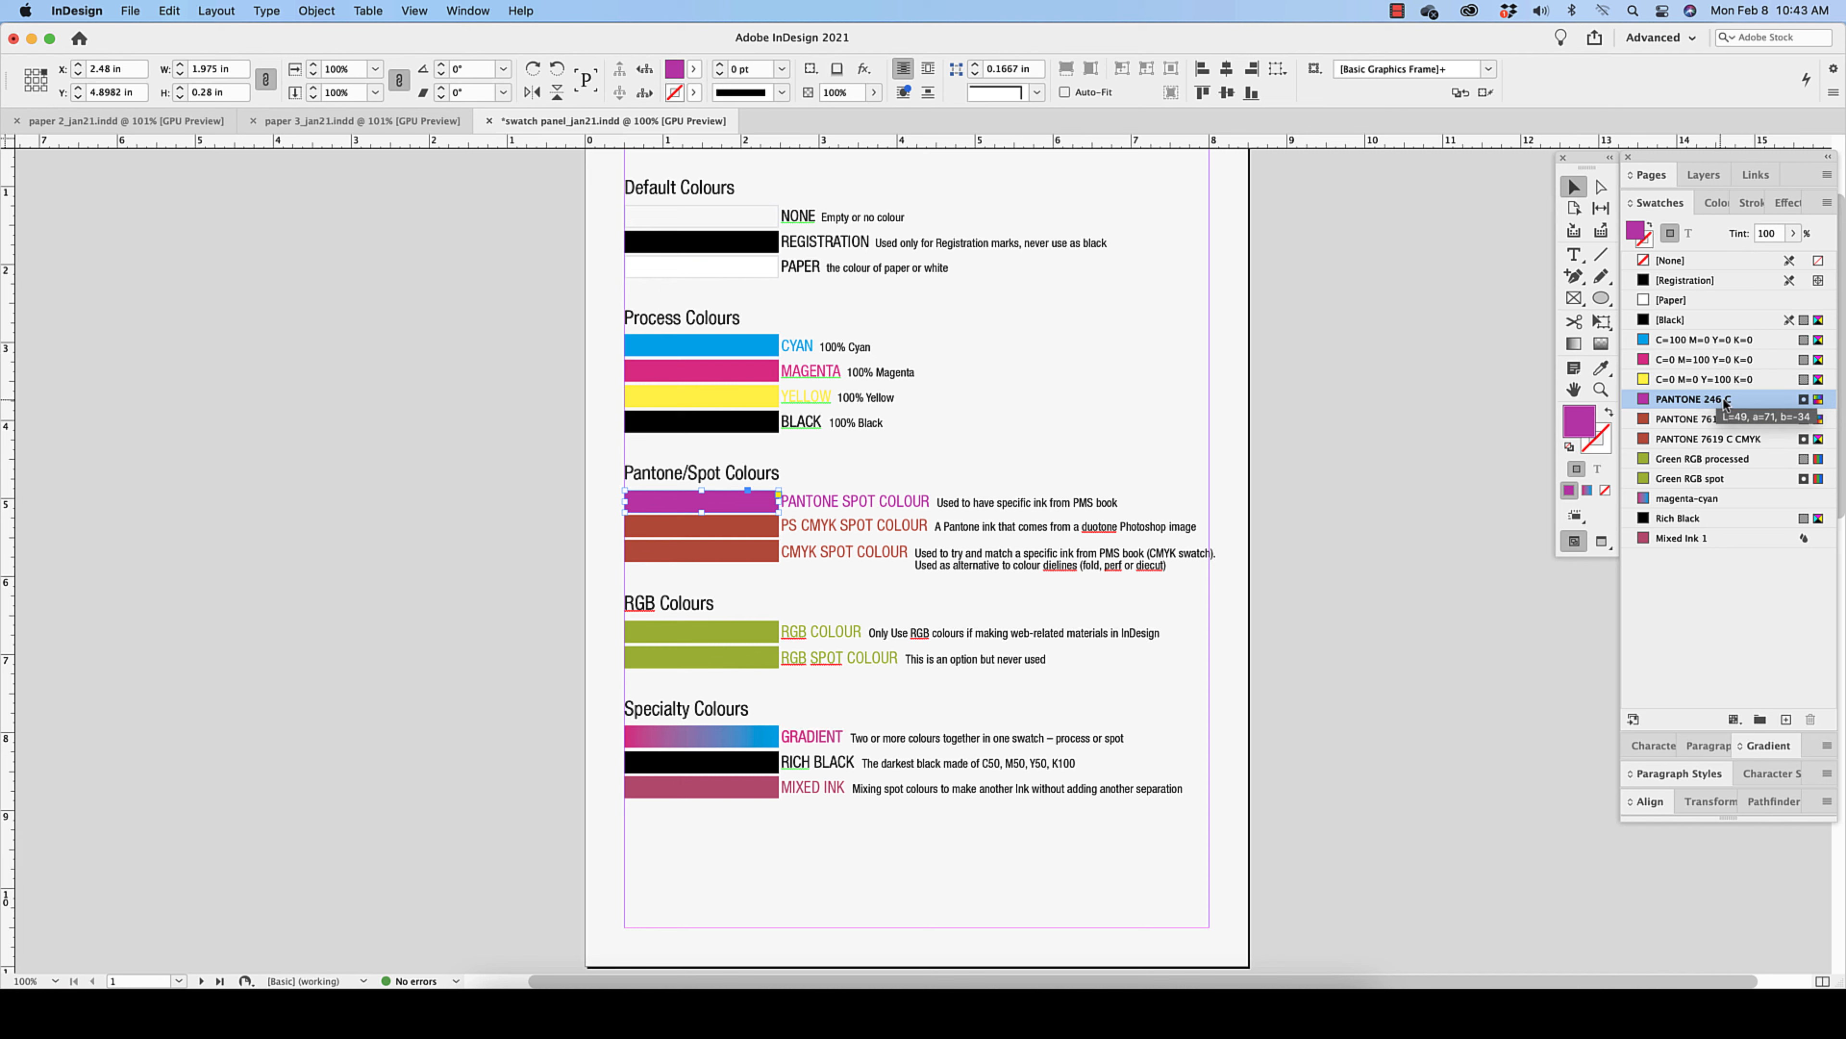
key(super+shift+a)
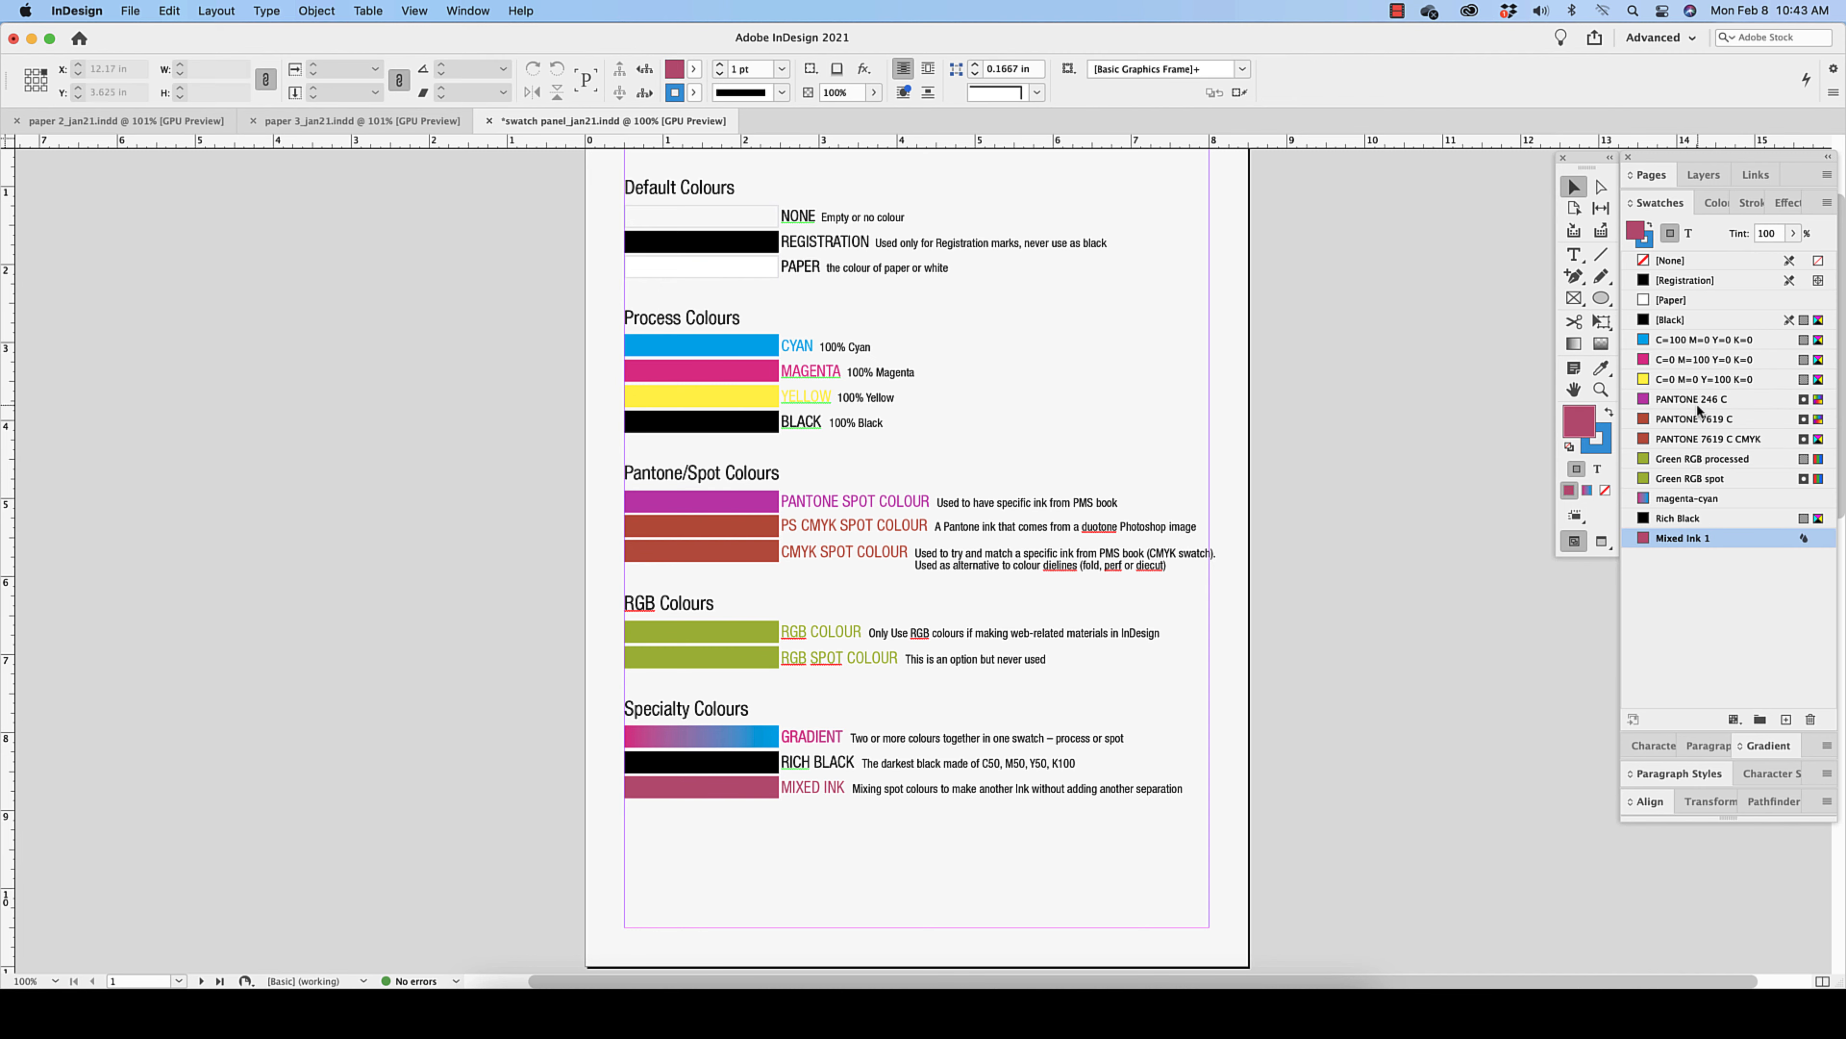
Step: Select the PANTONE 246 C swatch and look through the available swatch commands without choosing one
click(1698, 400)
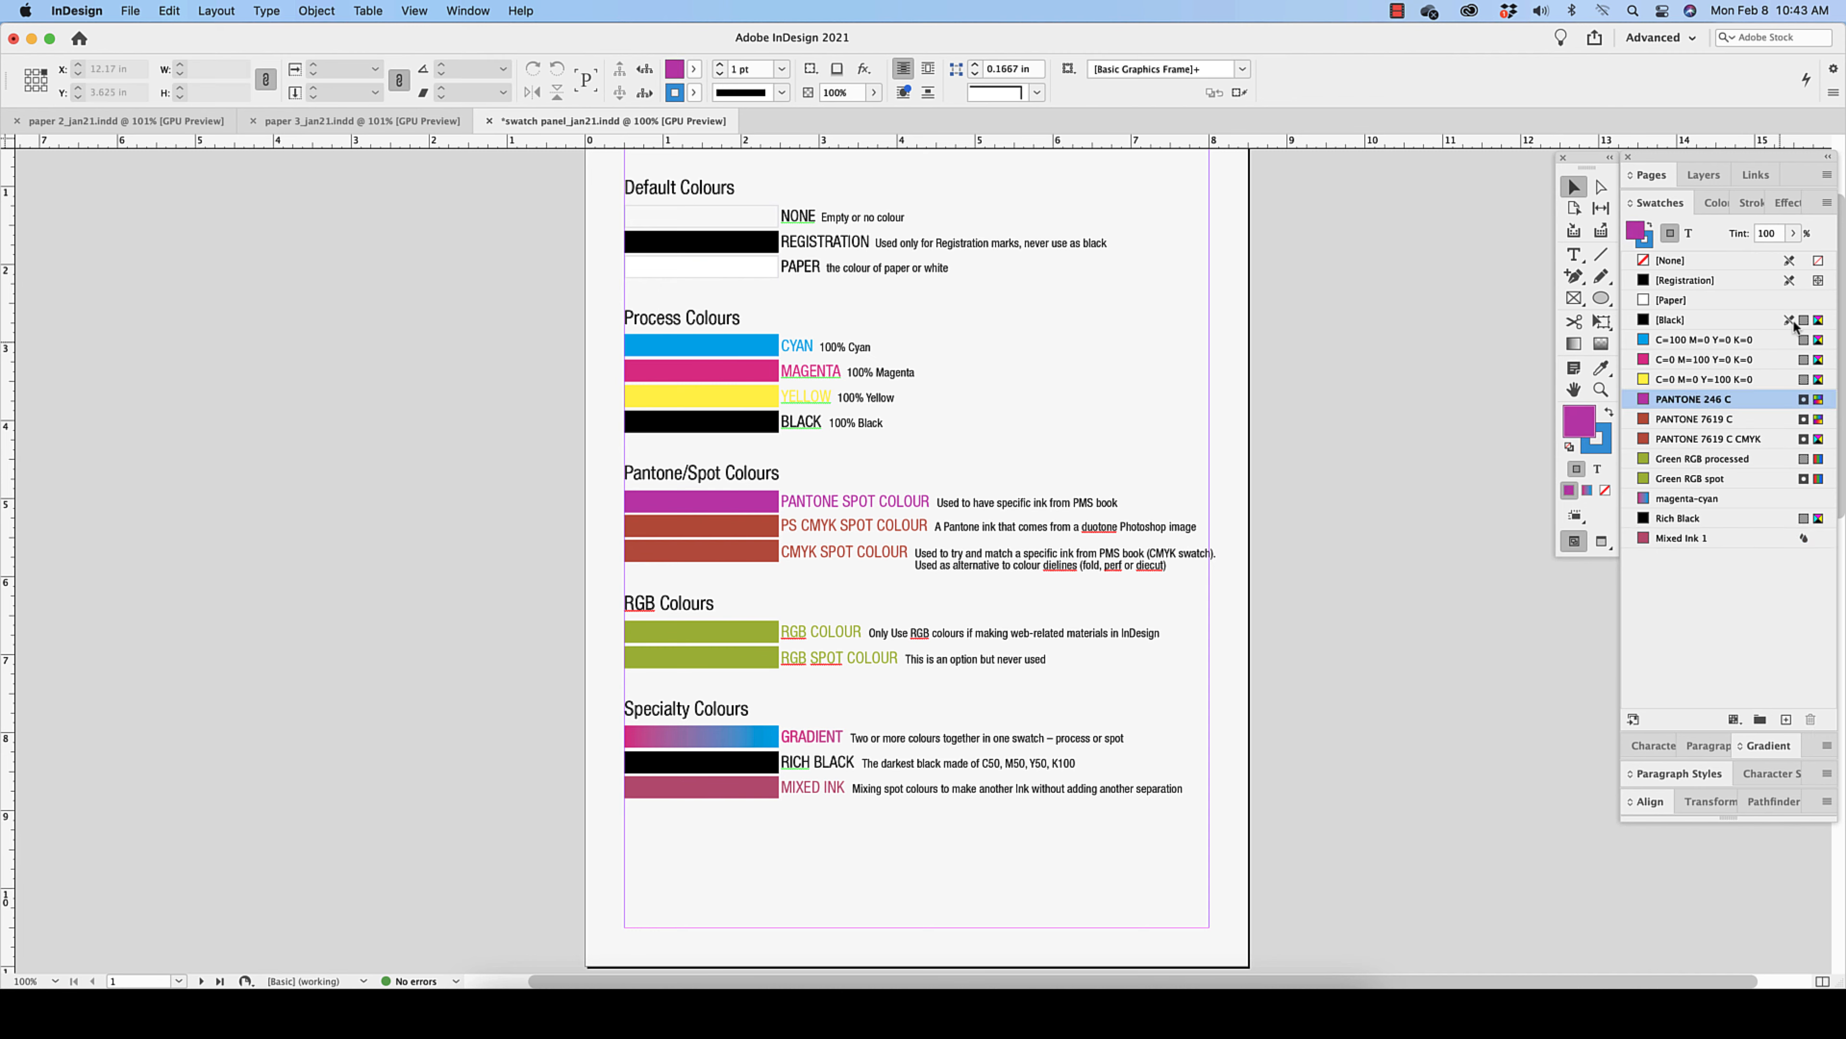
click(1828, 206)
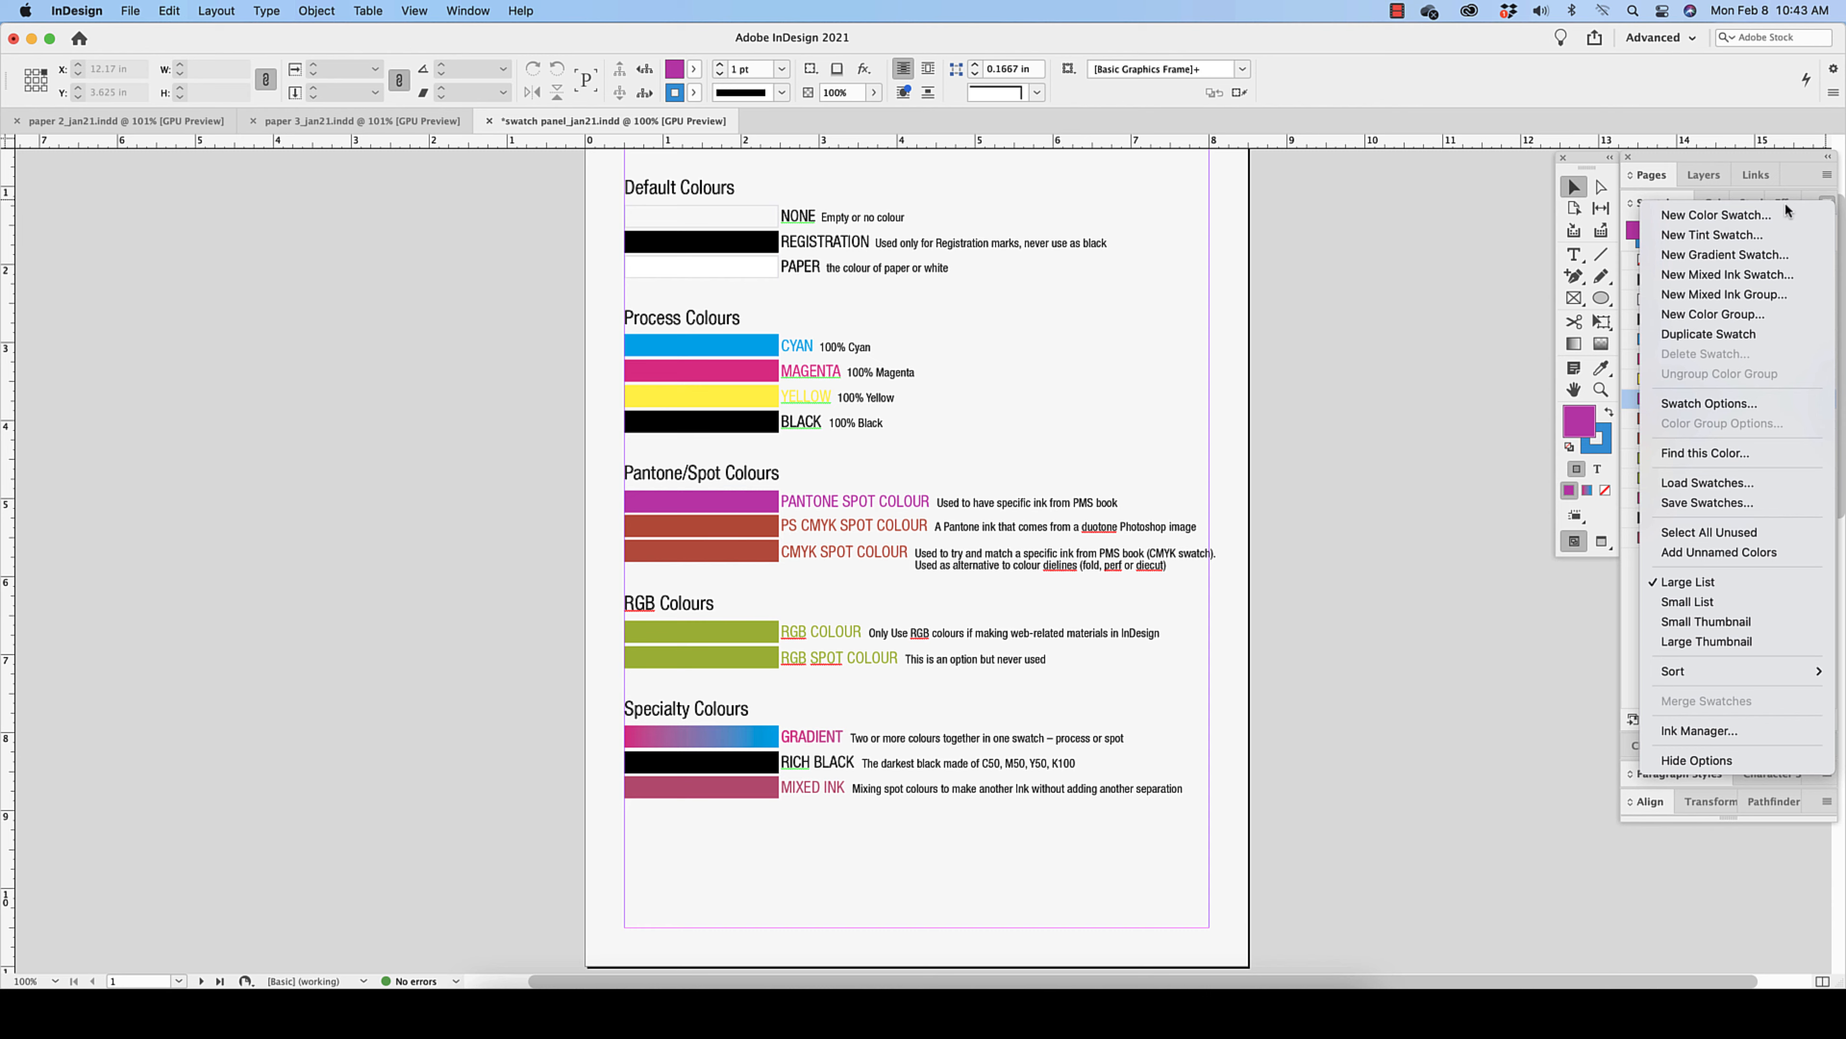
click(1454, 496)
Step: Delete the C=100 M=0 Y=0 K=0 swatch, replacing it with the defined swatch [Black], and undo the deletion
click(1684, 339)
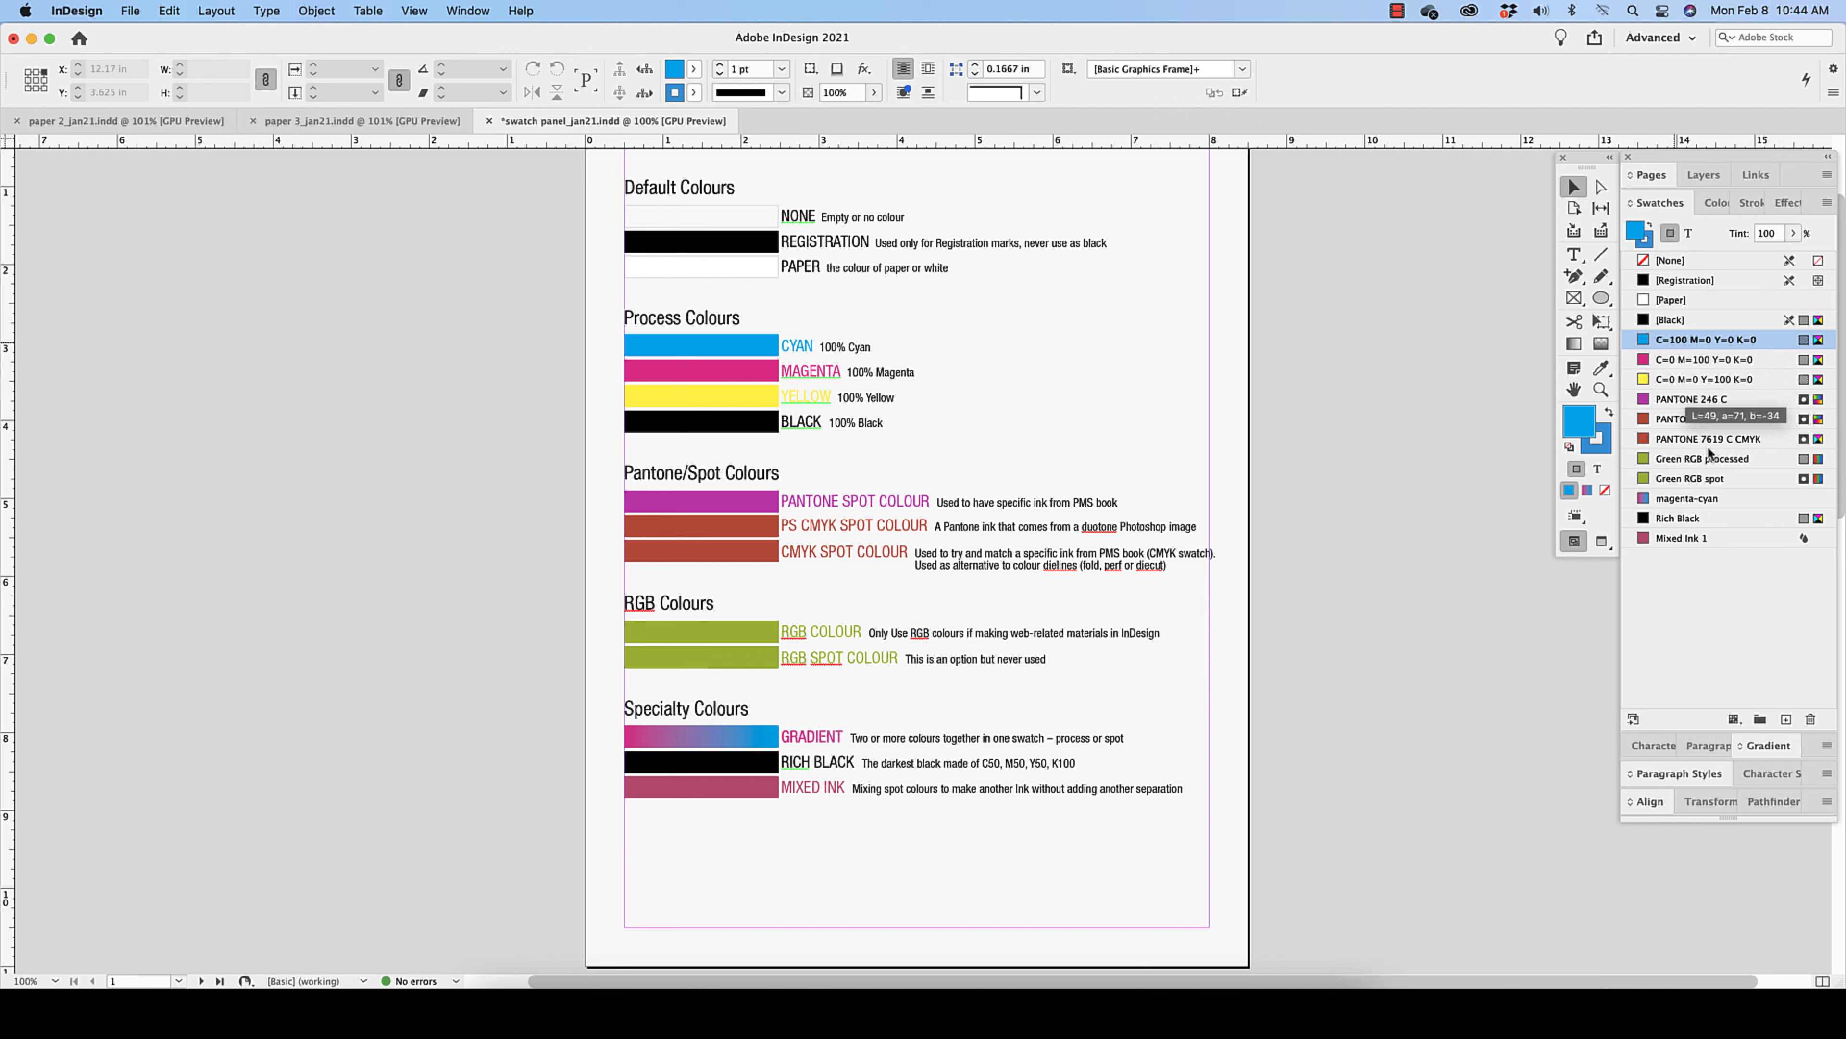
click(1811, 719)
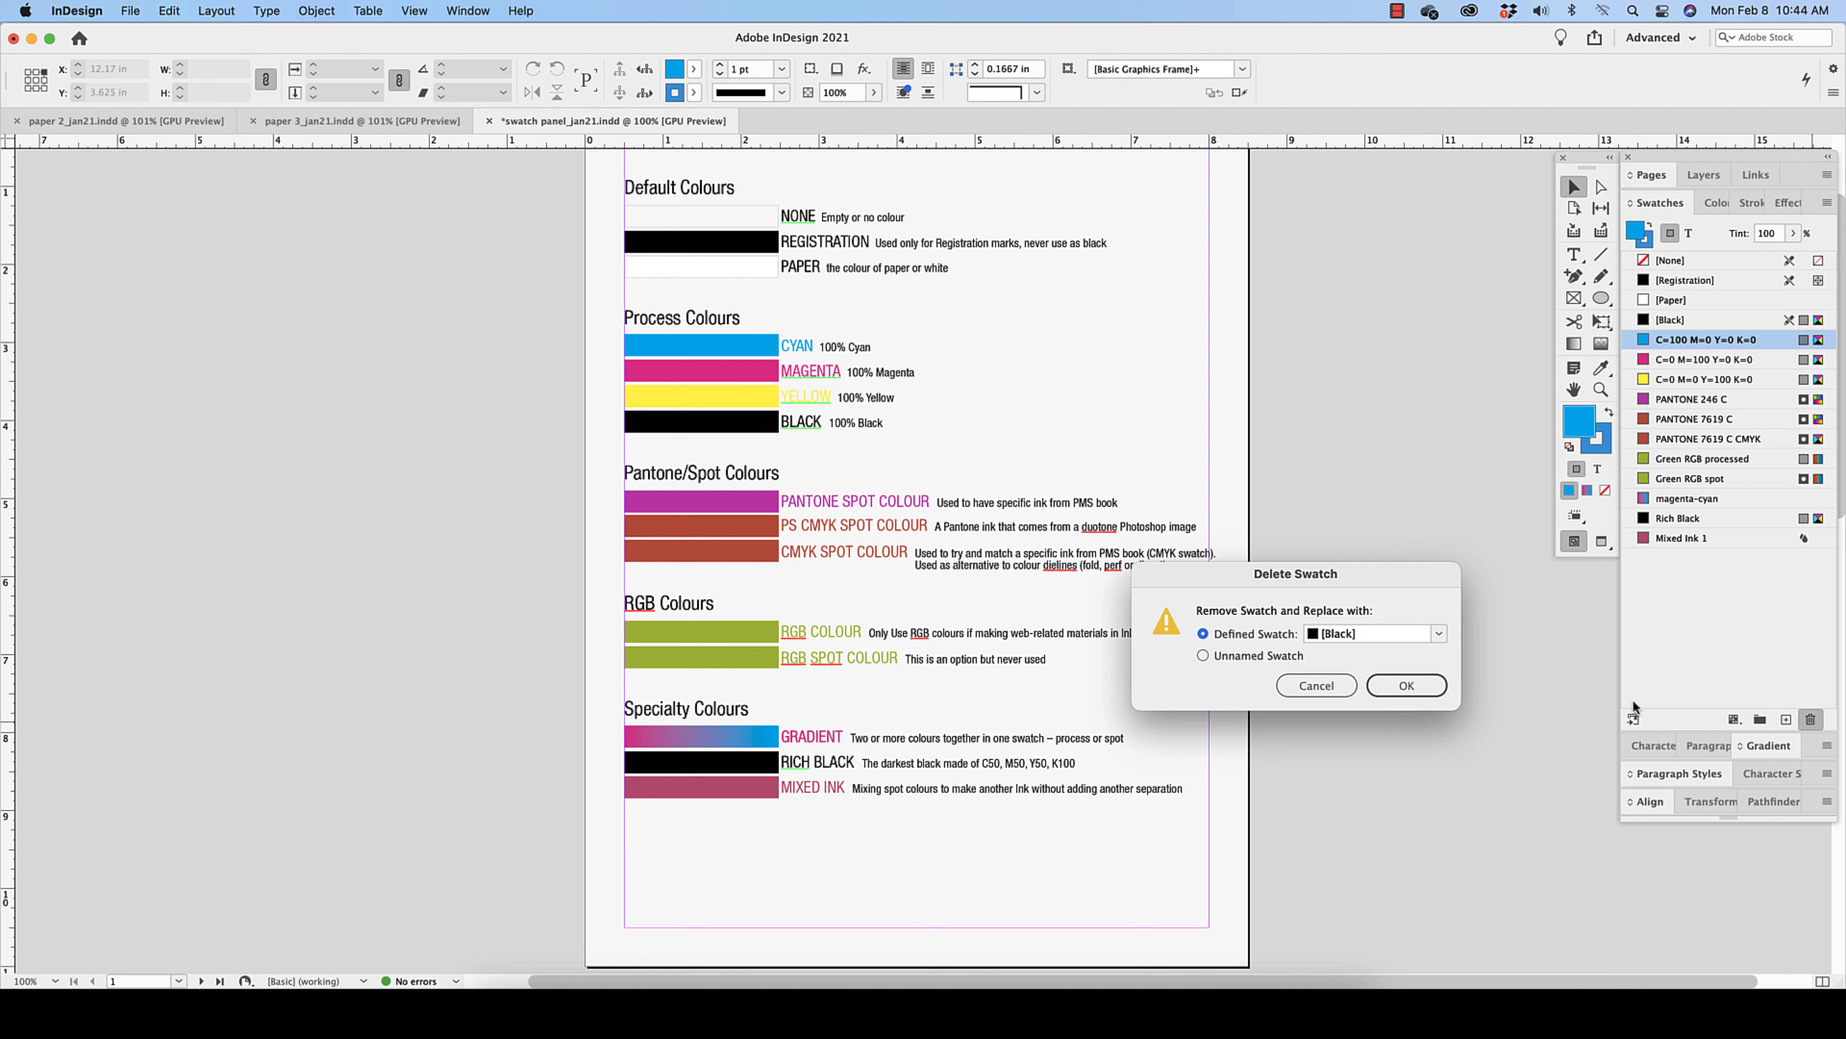
drag(1333, 559, 1343, 460)
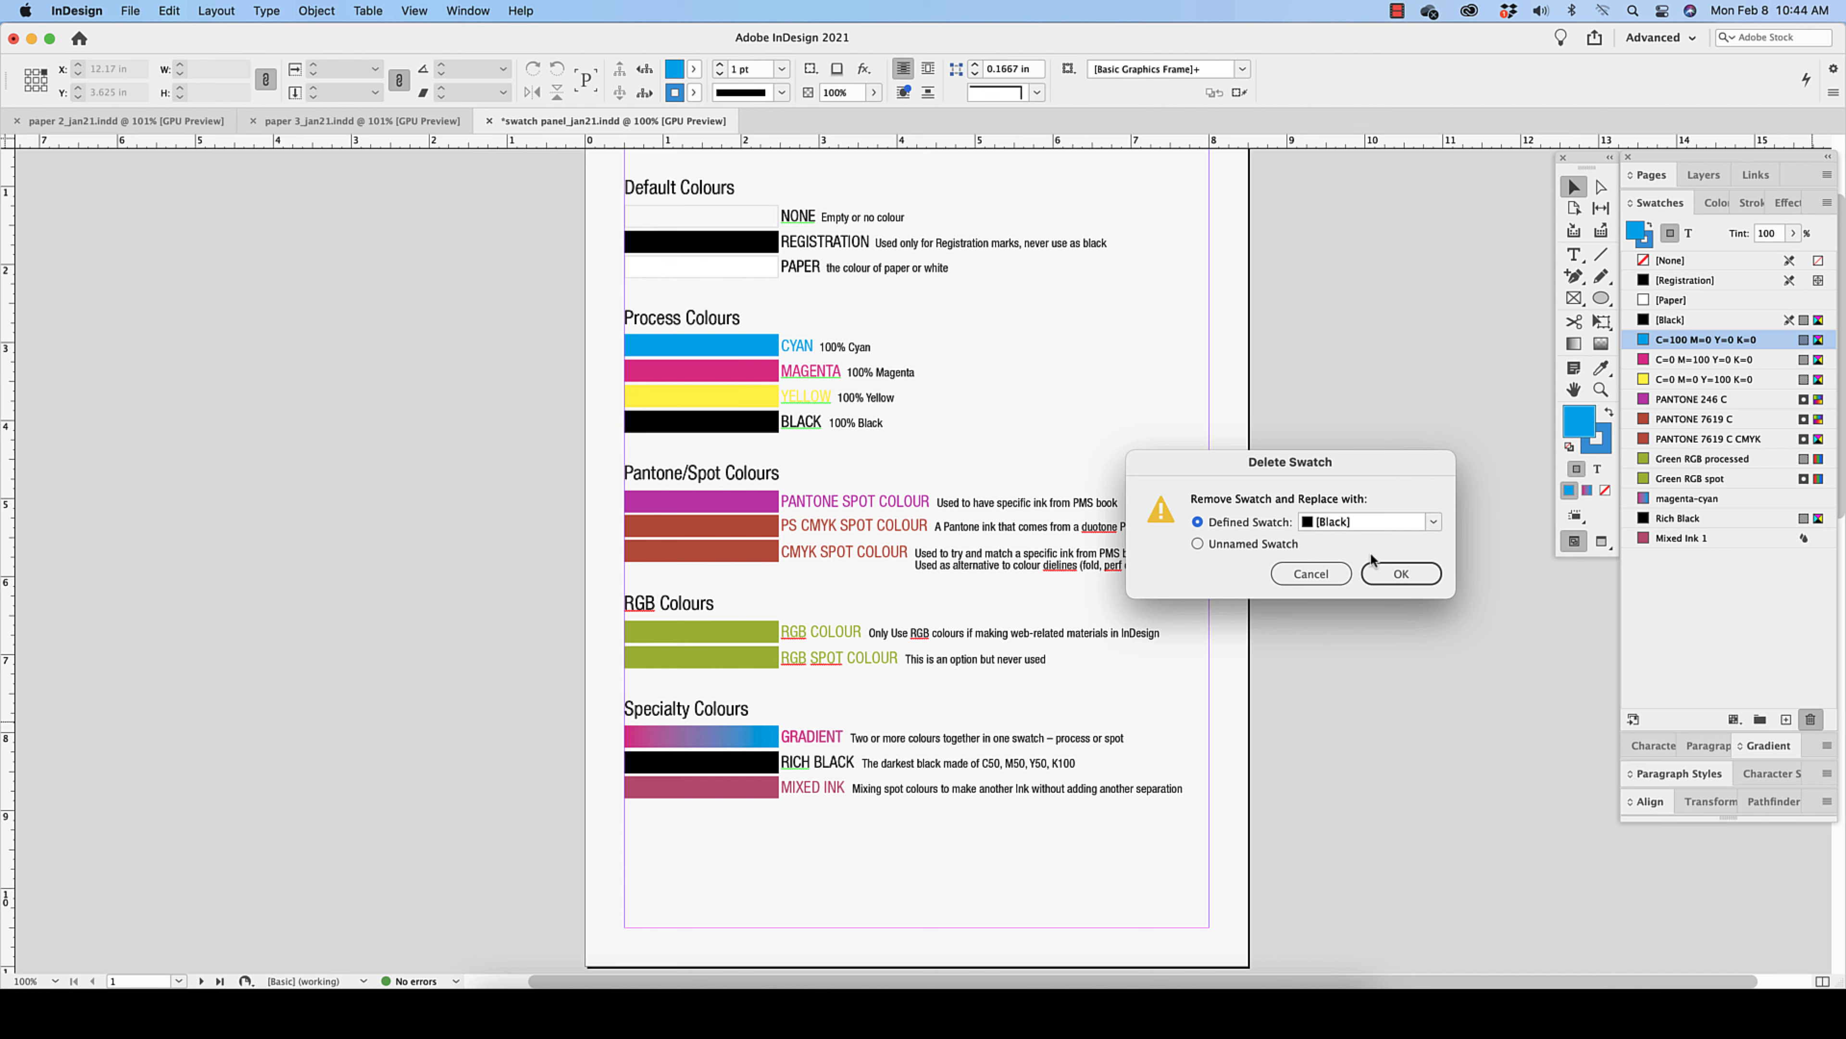
click(1430, 522)
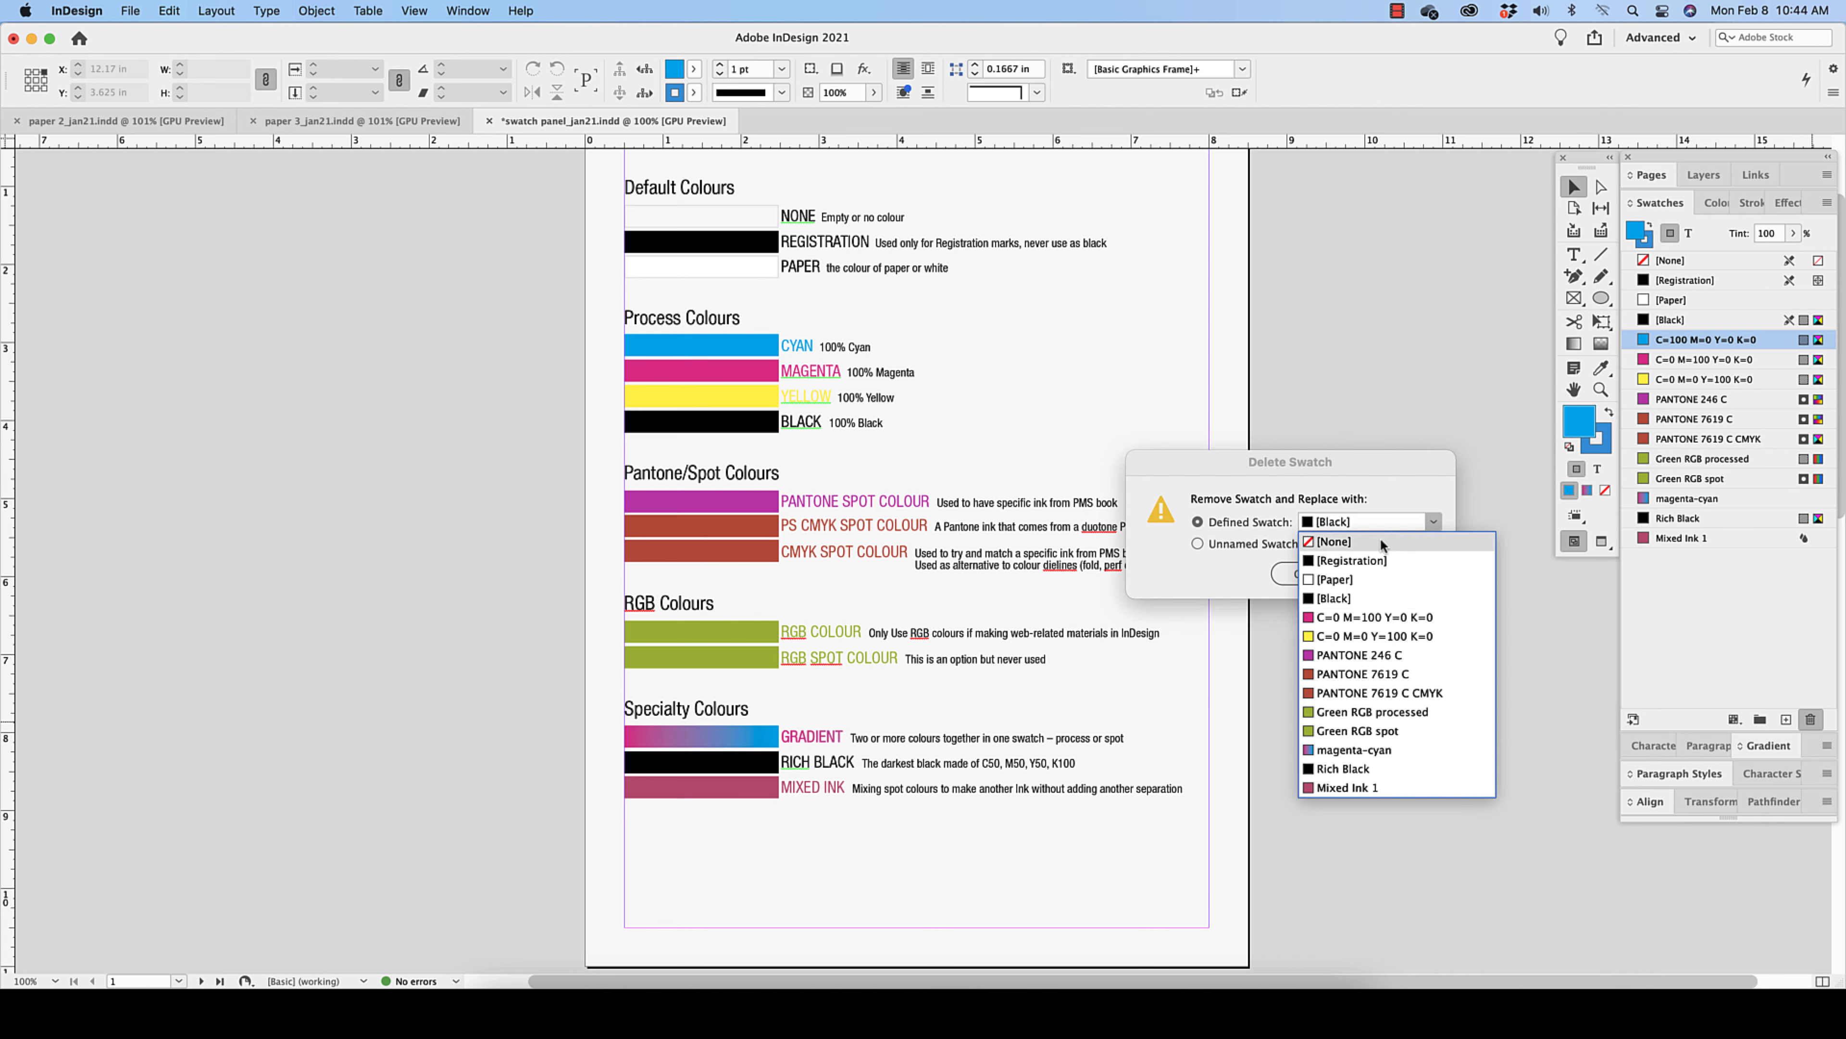
click(1337, 598)
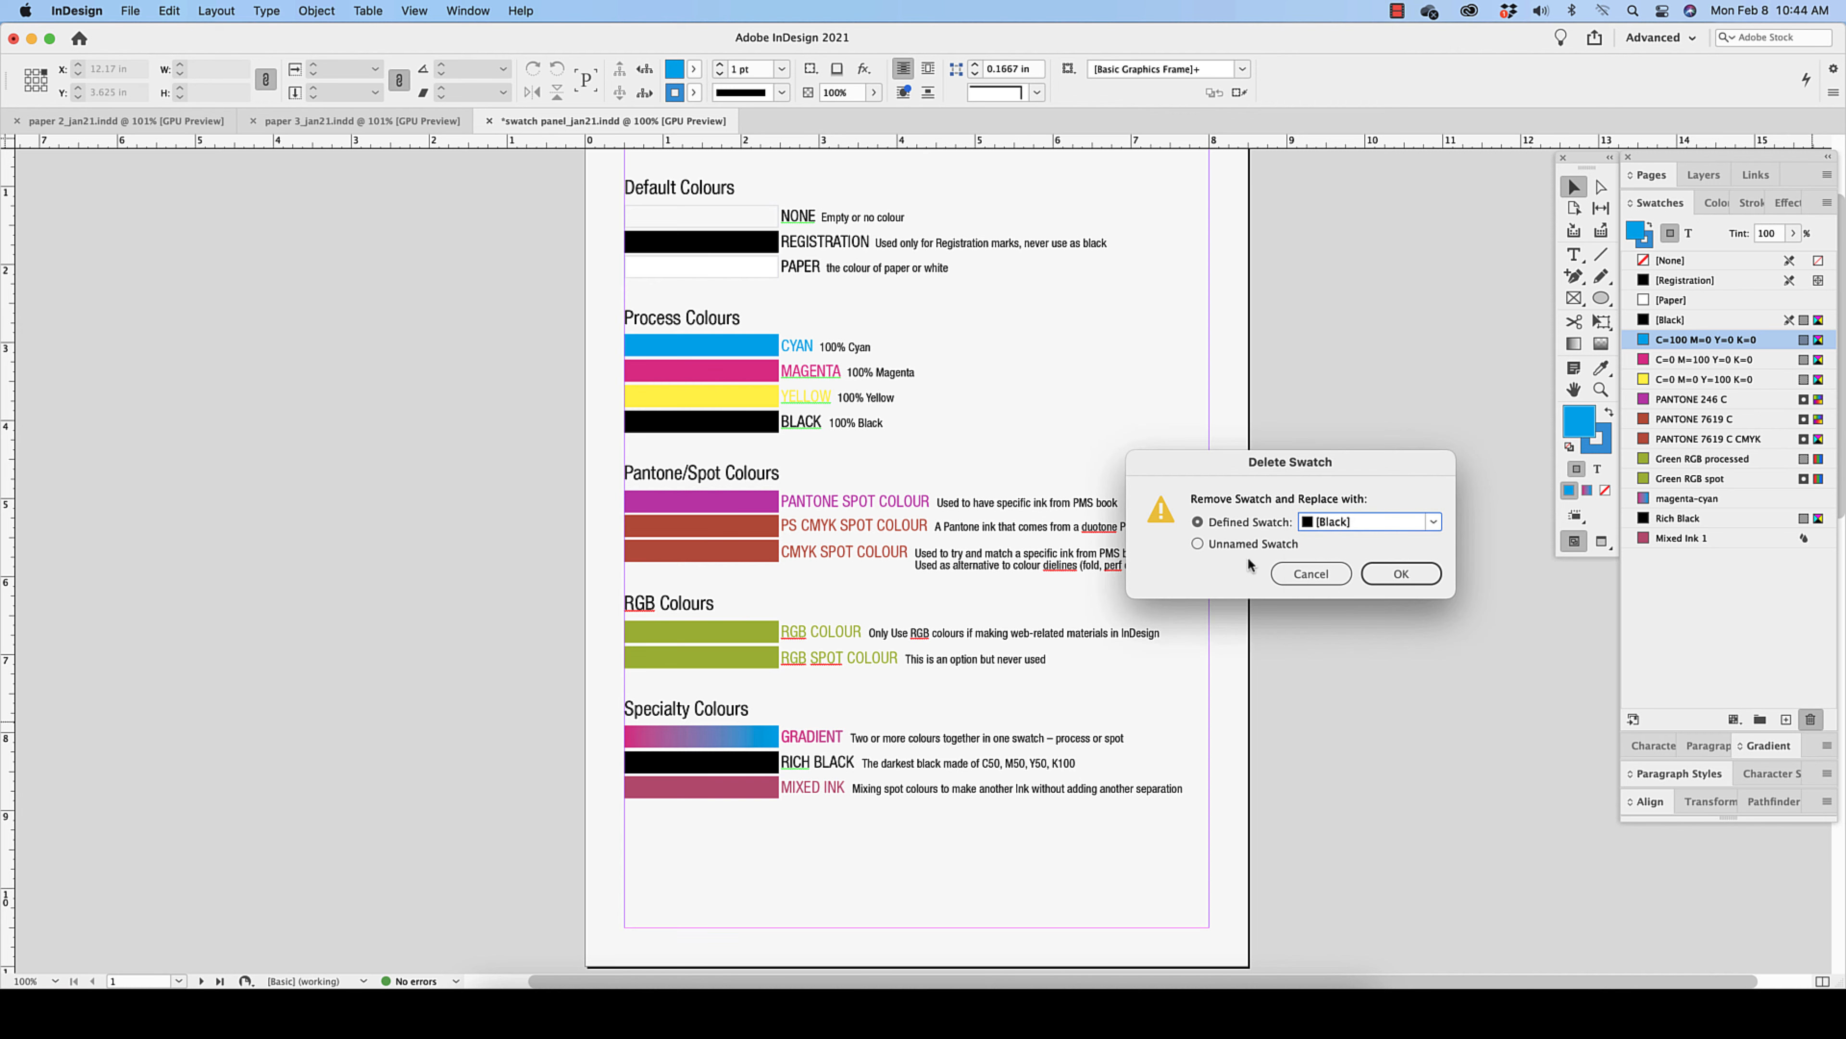
click(1411, 573)
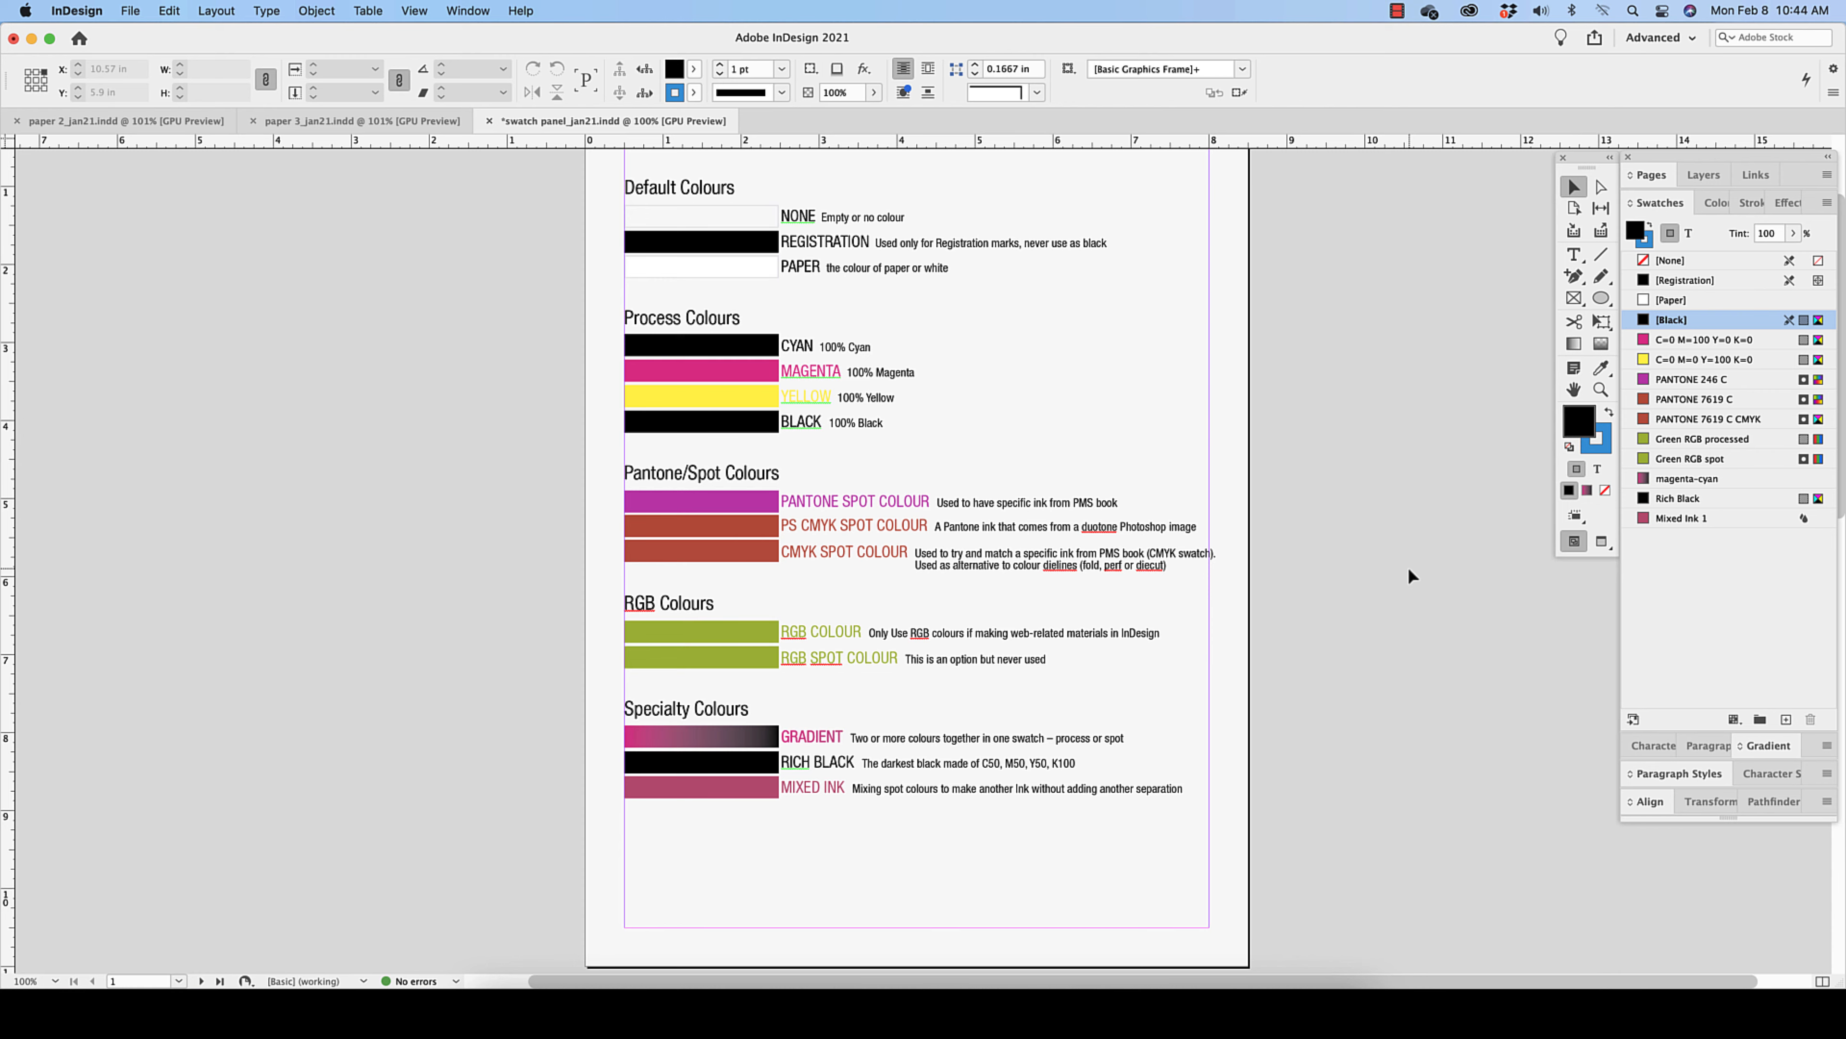
scroll(1408, 567, left, 3)
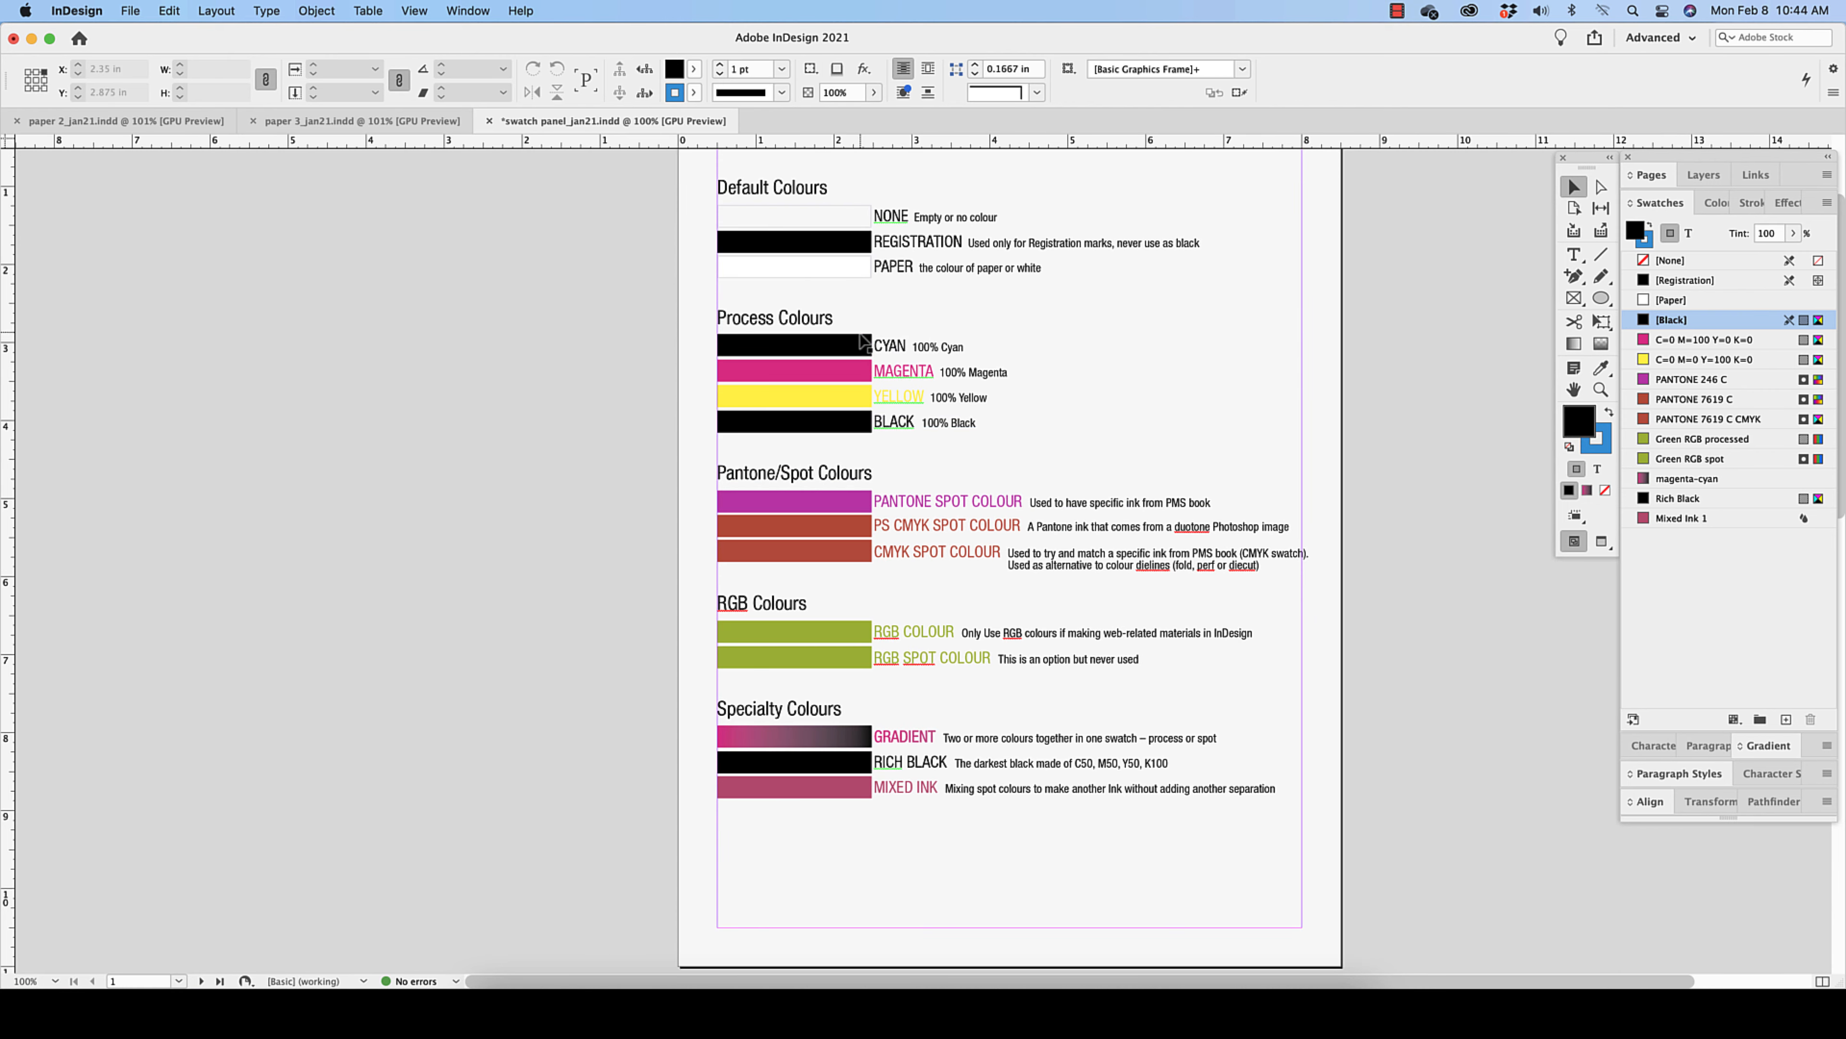
key(super+z)
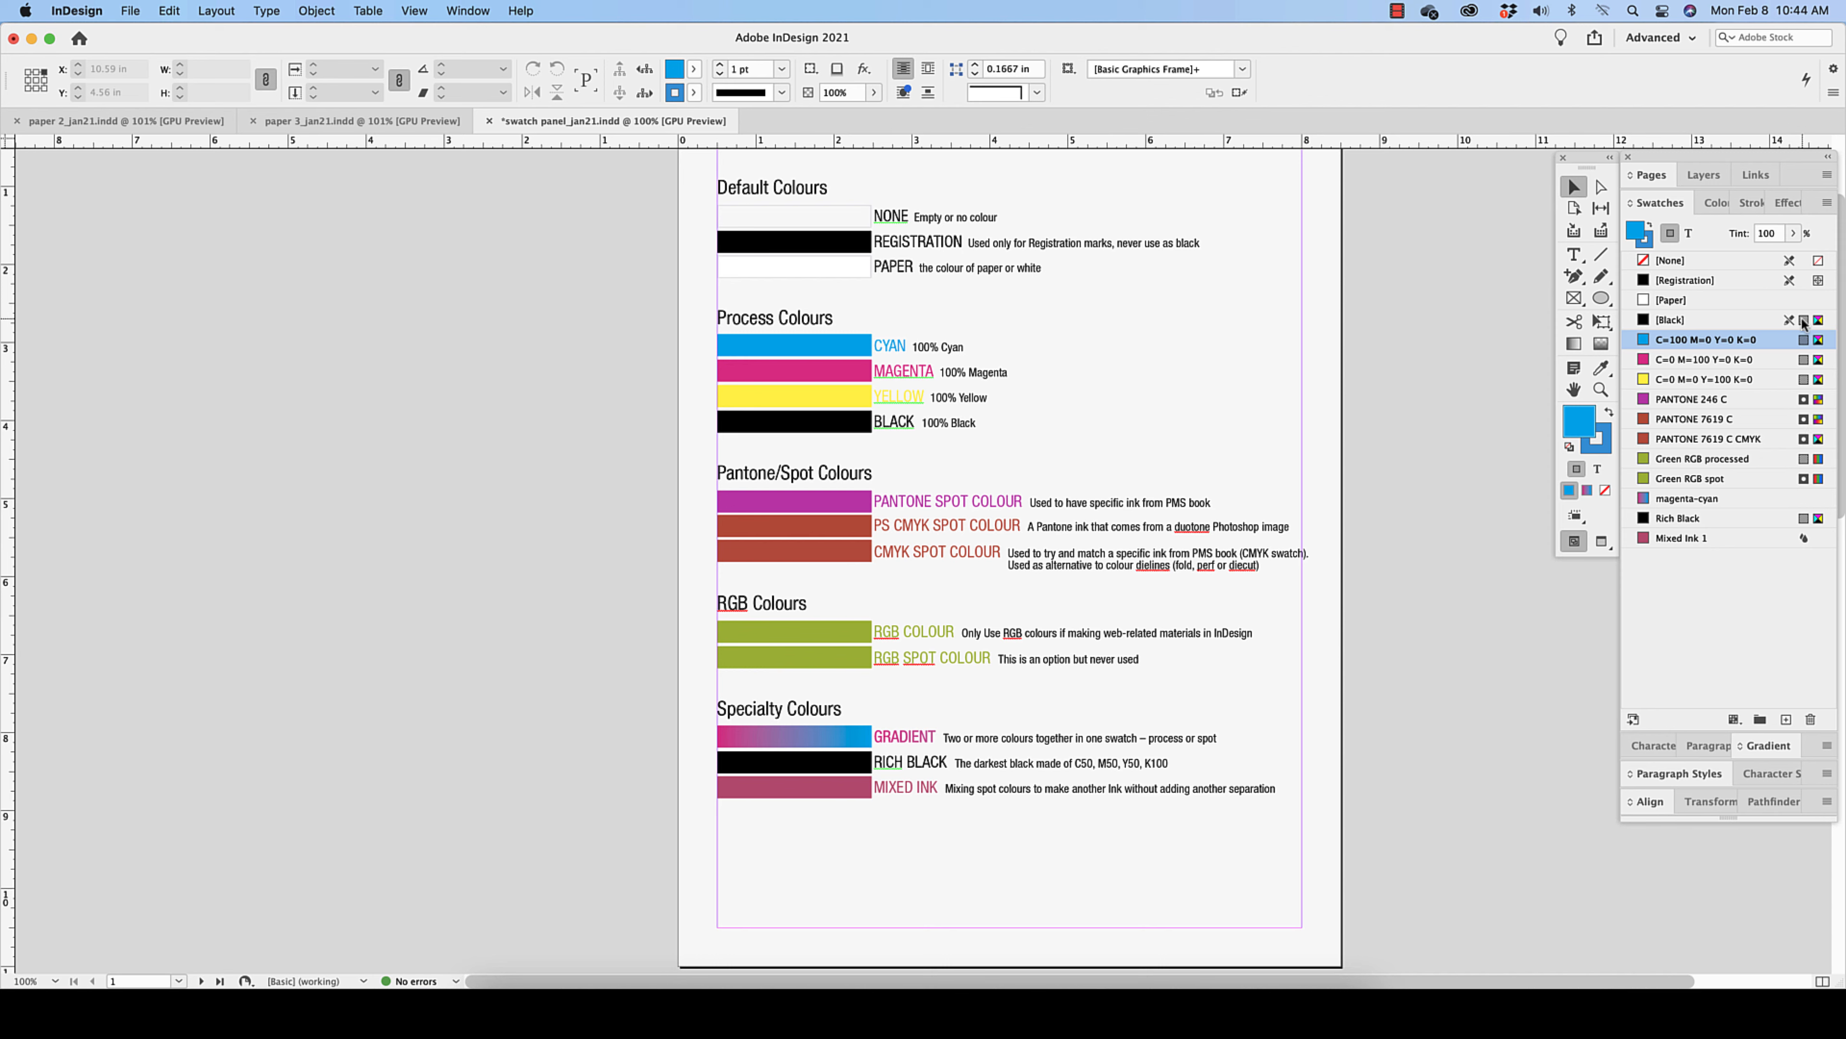
Step: Change the colour type of the Green RGB processed swatch to Spot
mouse_move(1803, 325)
mouse_move(1804, 405)
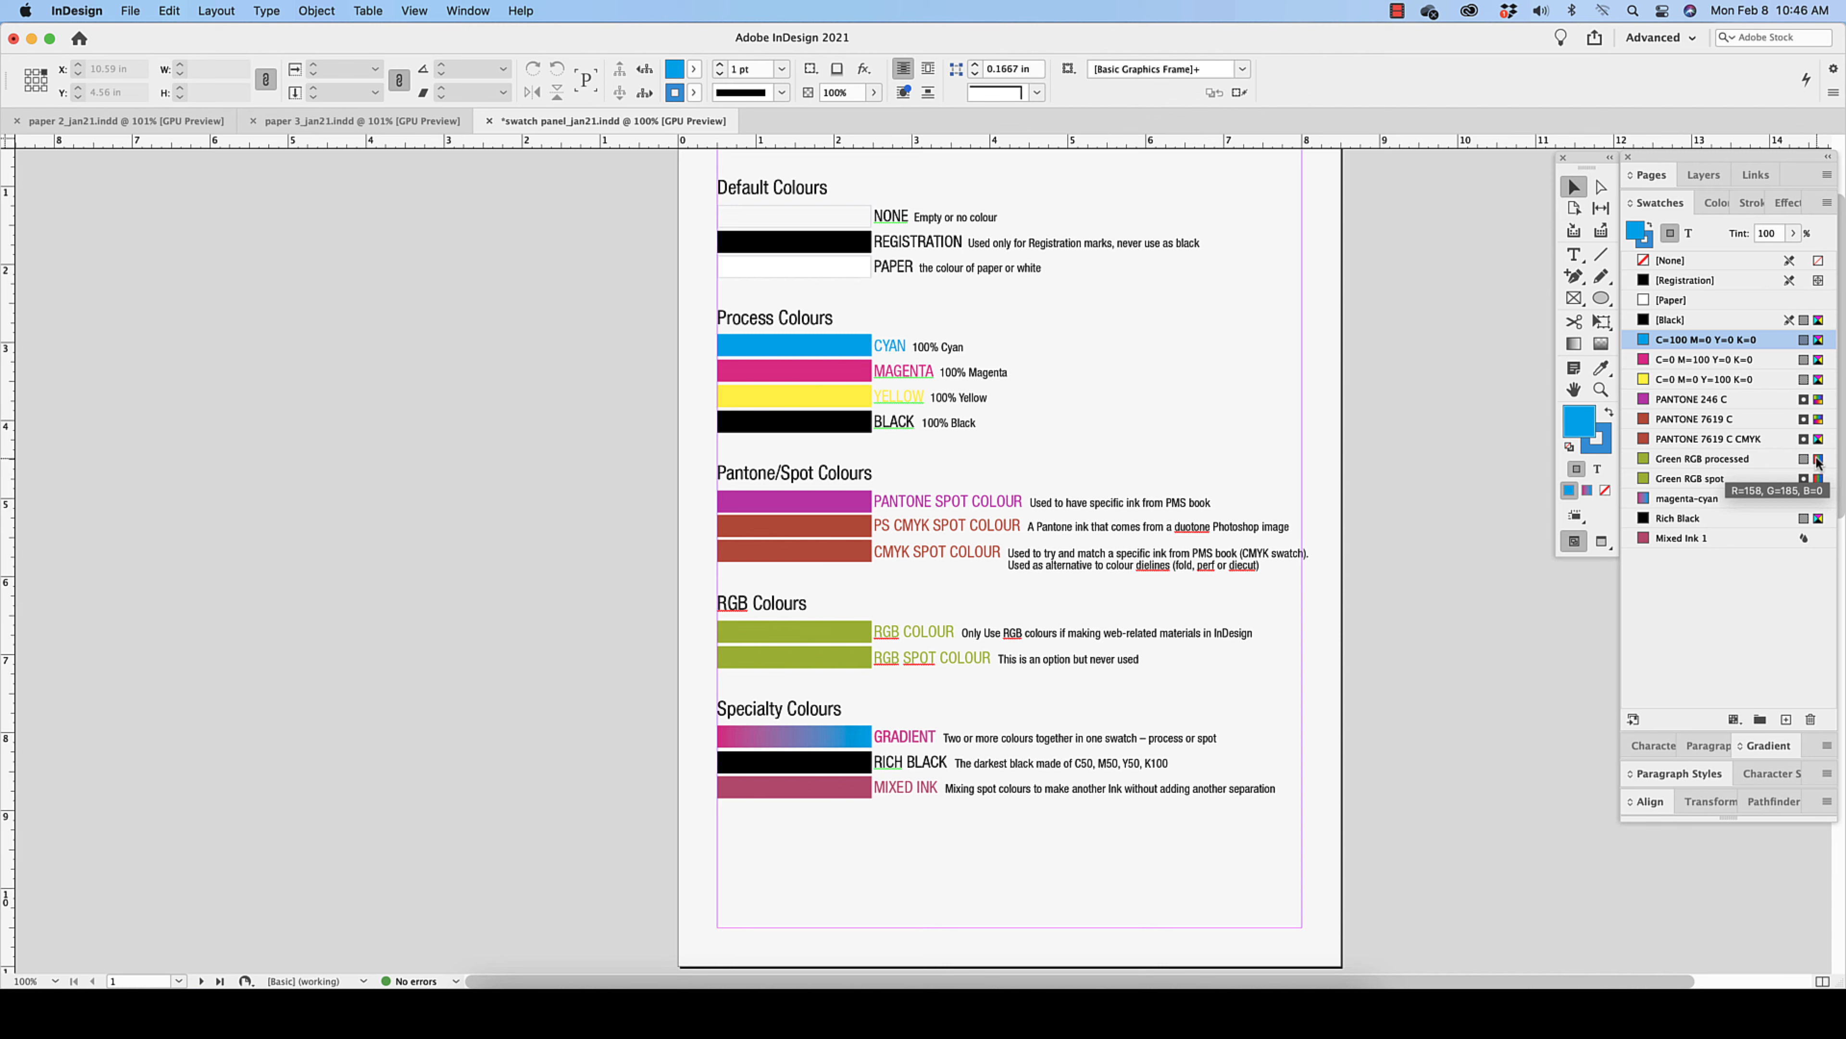
double_click(1786, 459)
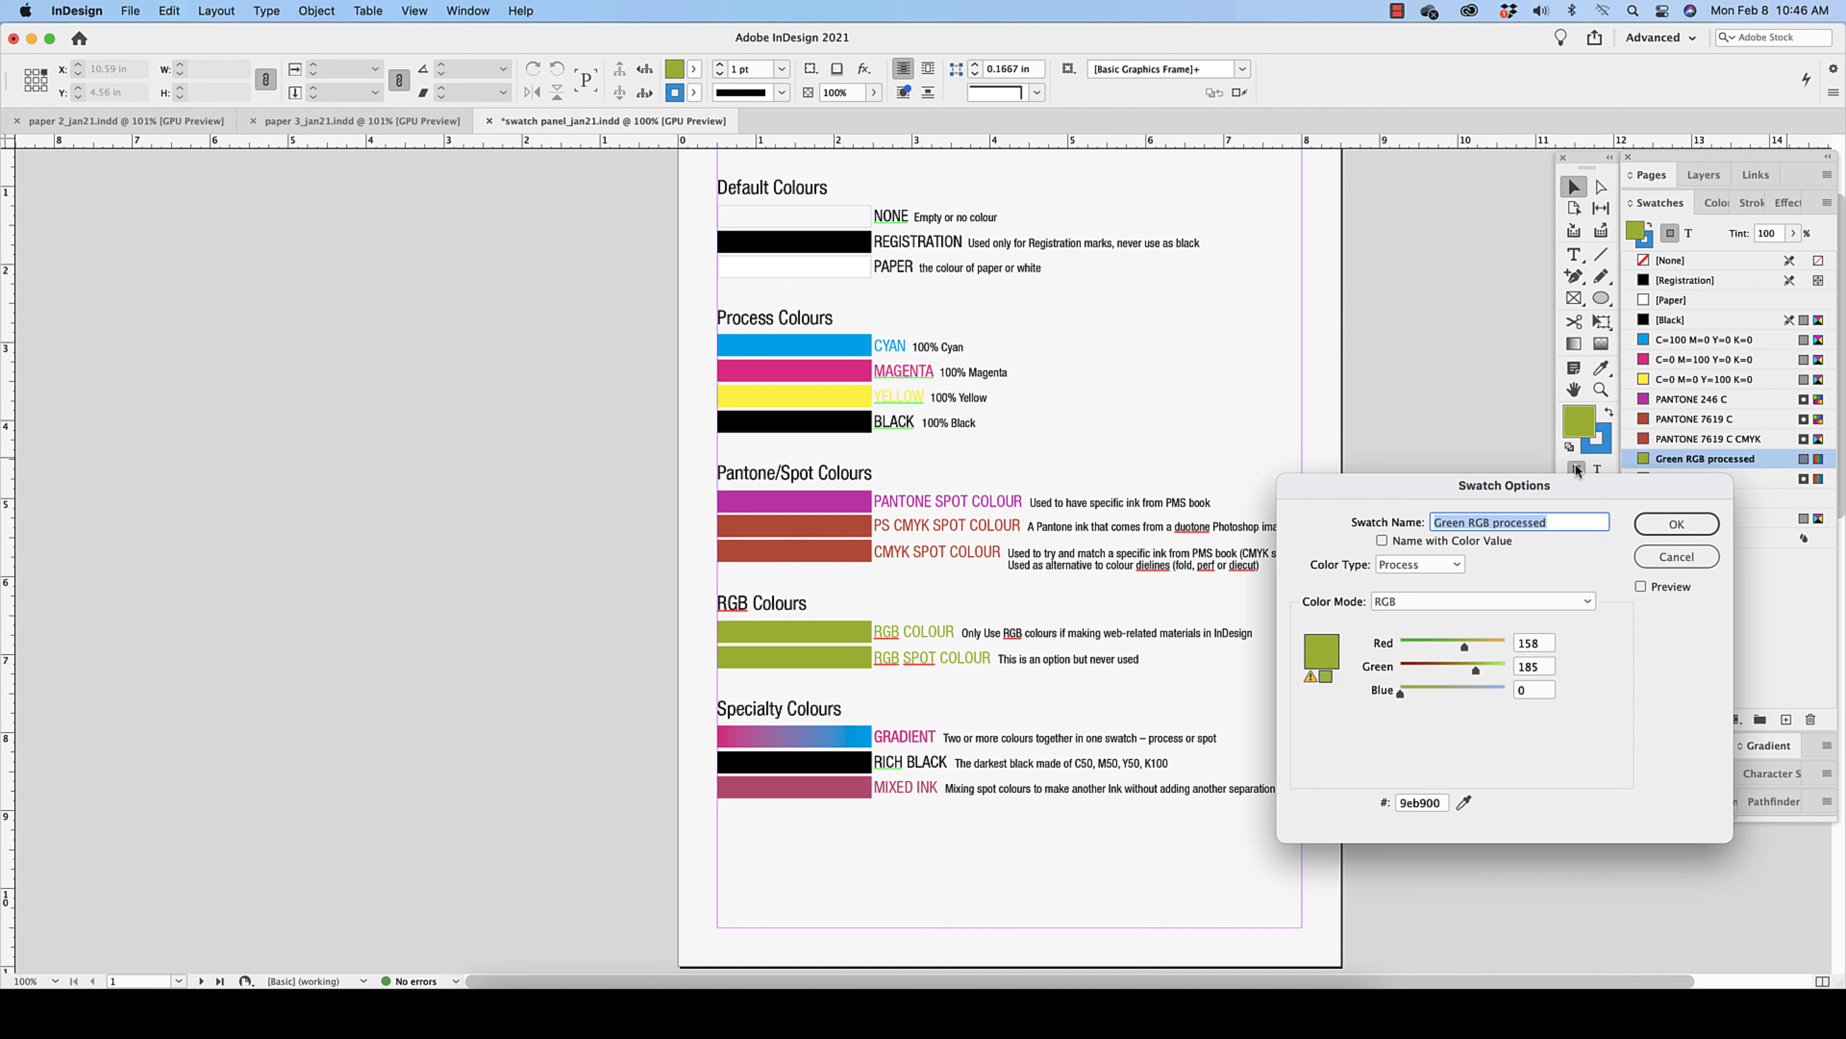
drag(1576, 472, 1507, 383)
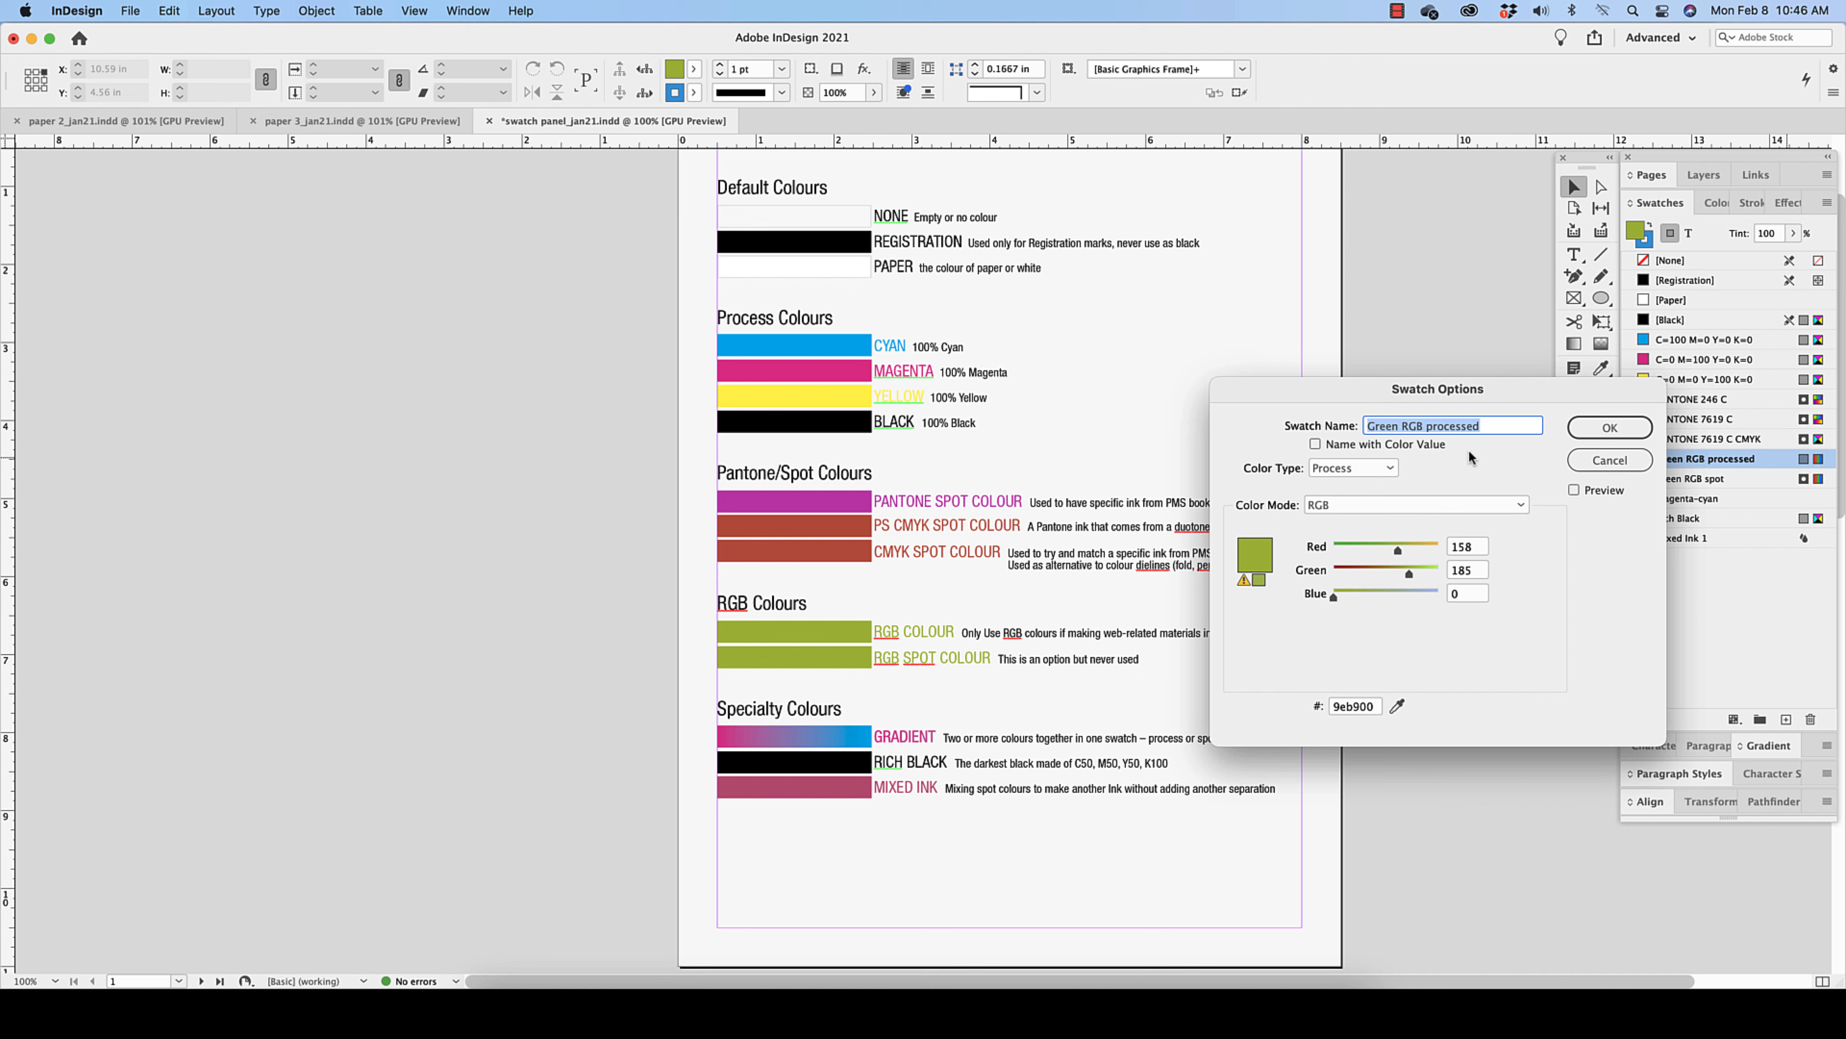
click(1368, 469)
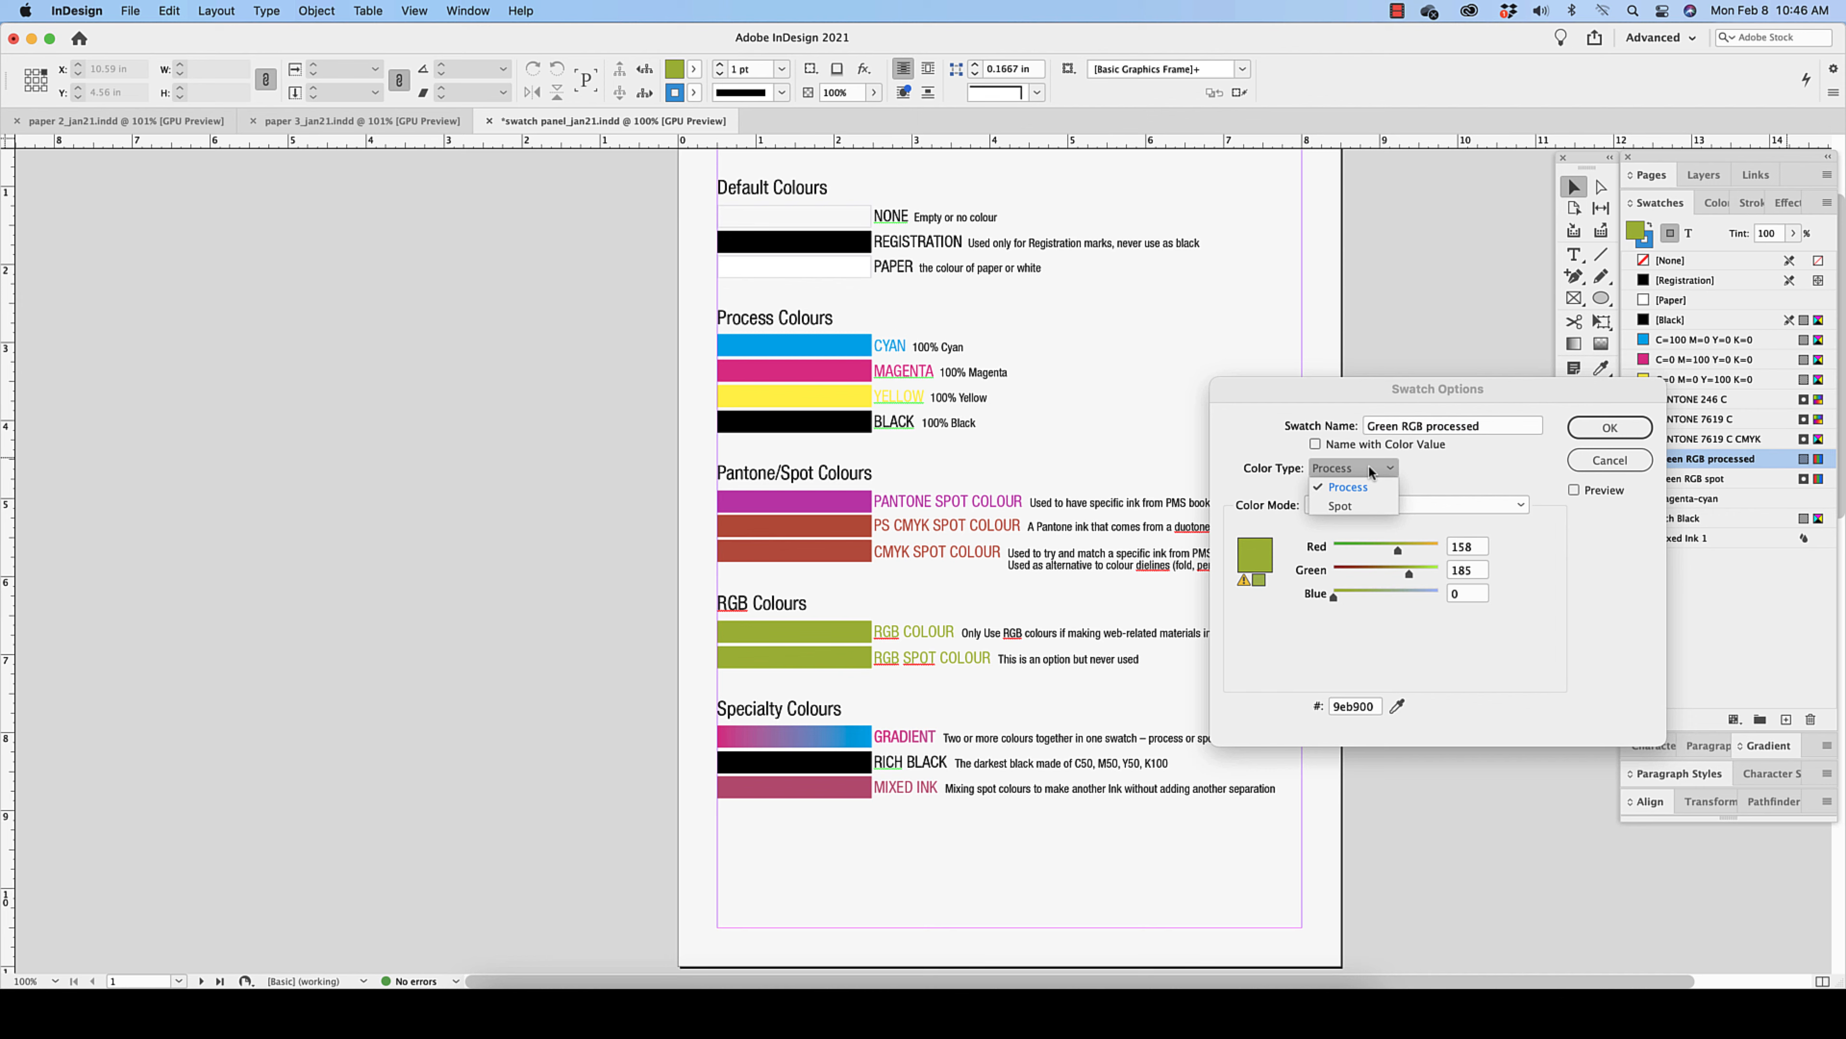
click(1348, 507)
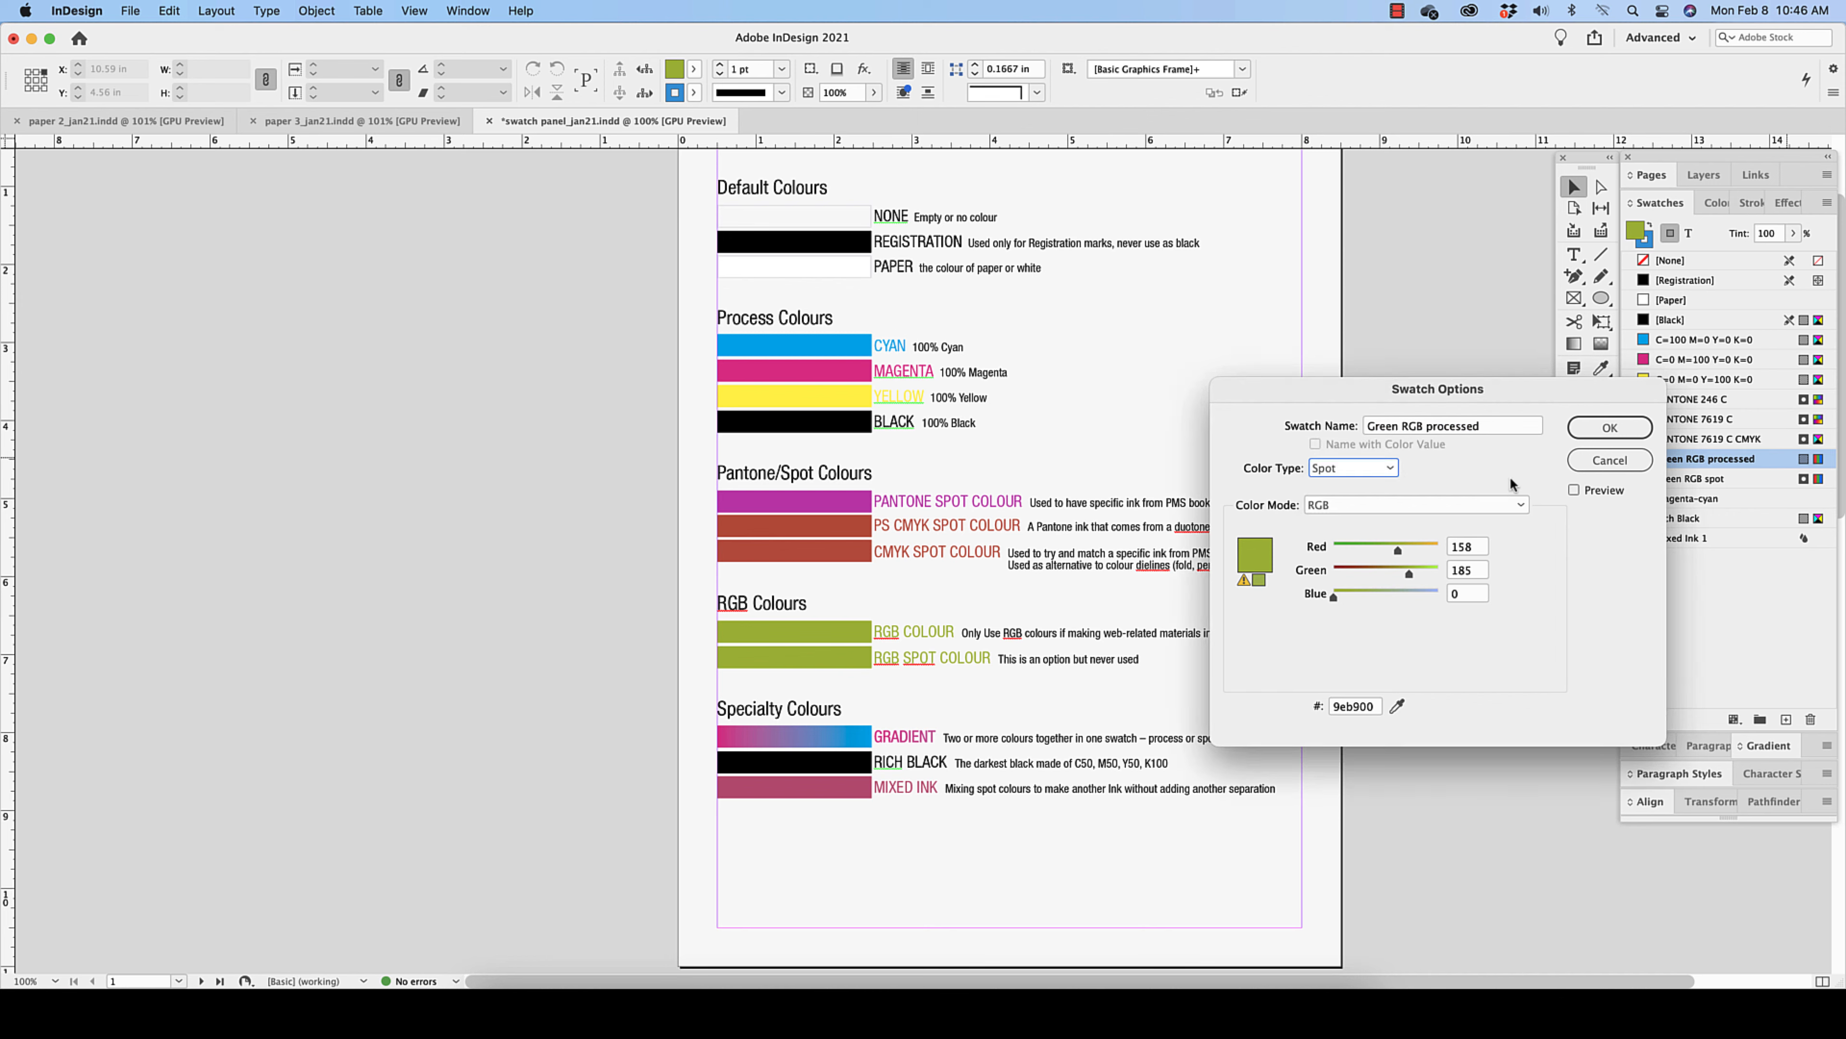
click(1609, 427)
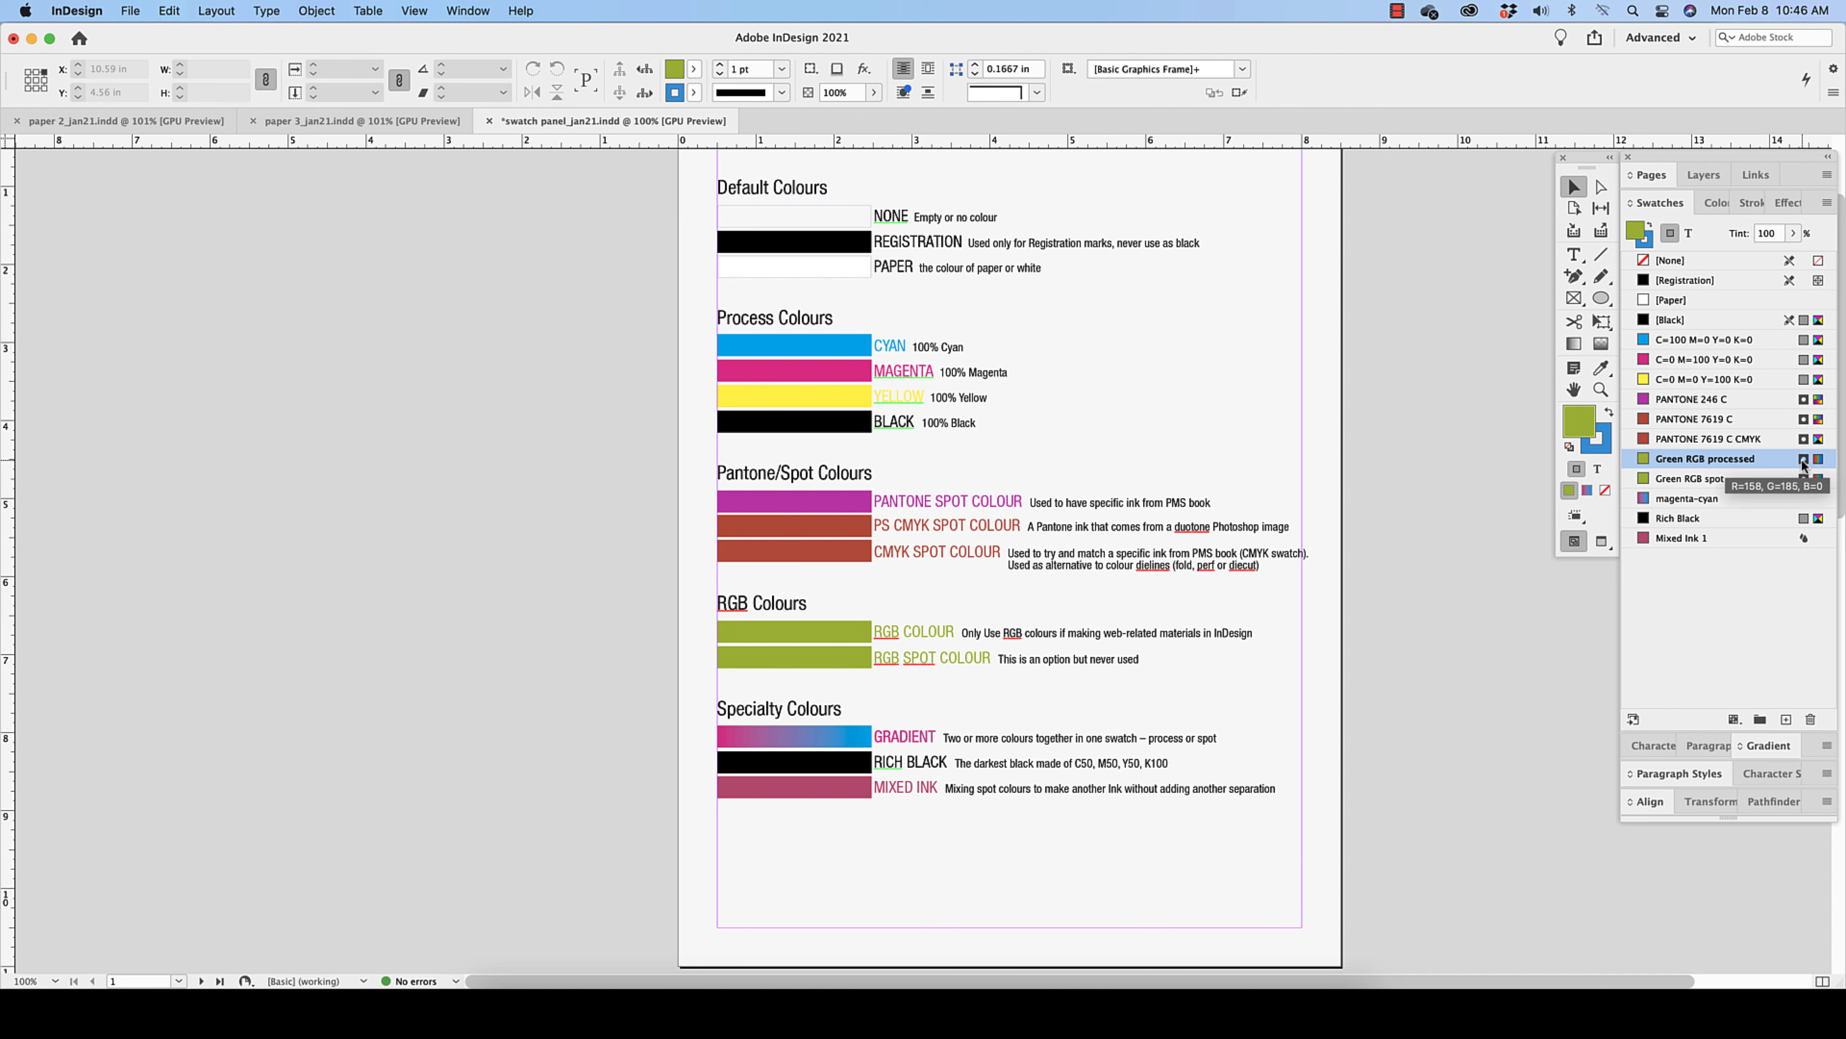
Step: Set the Green RGB processed swatch's colour type back to Process, keeping its options open
double_click(1800, 464)
click(1352, 468)
click(1341, 486)
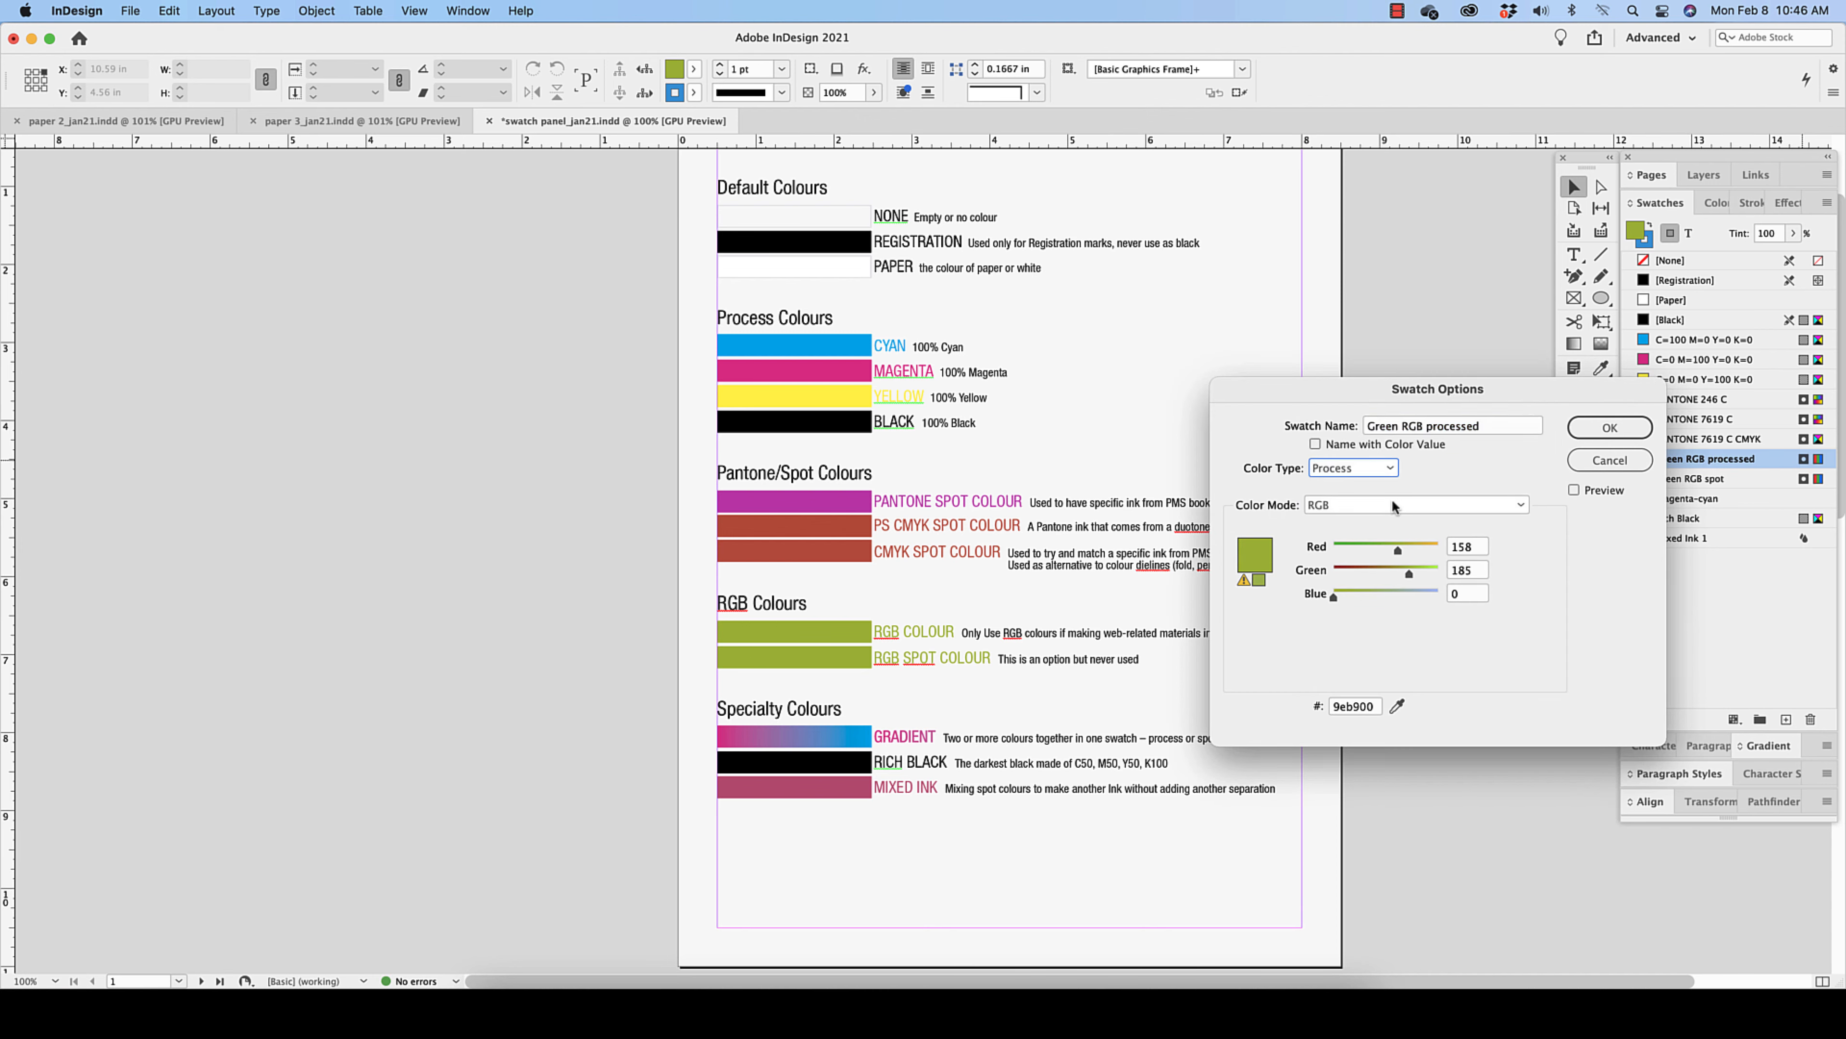
drag(1344, 387, 1297, 198)
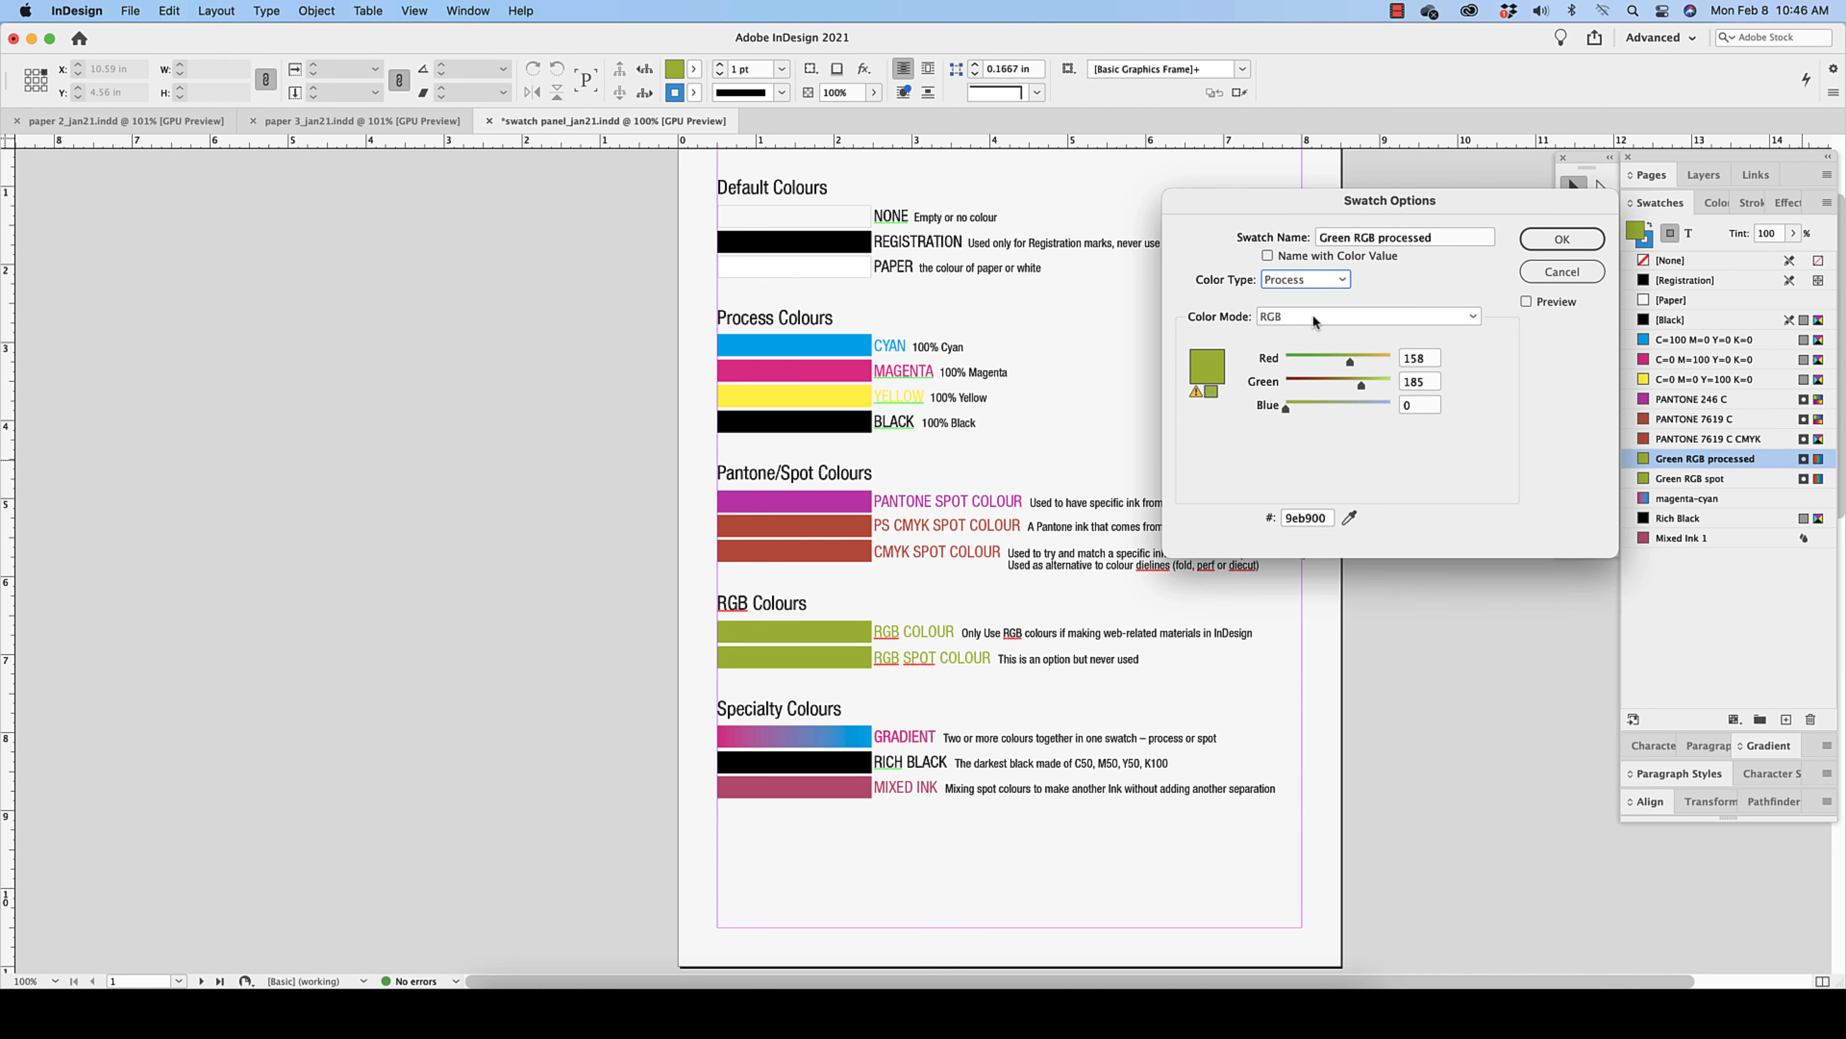
Step: Compare the CMYK and RGB colour modes for the Green RGB processed swatch, apply CMYK, and undo the conversion
click(1312, 313)
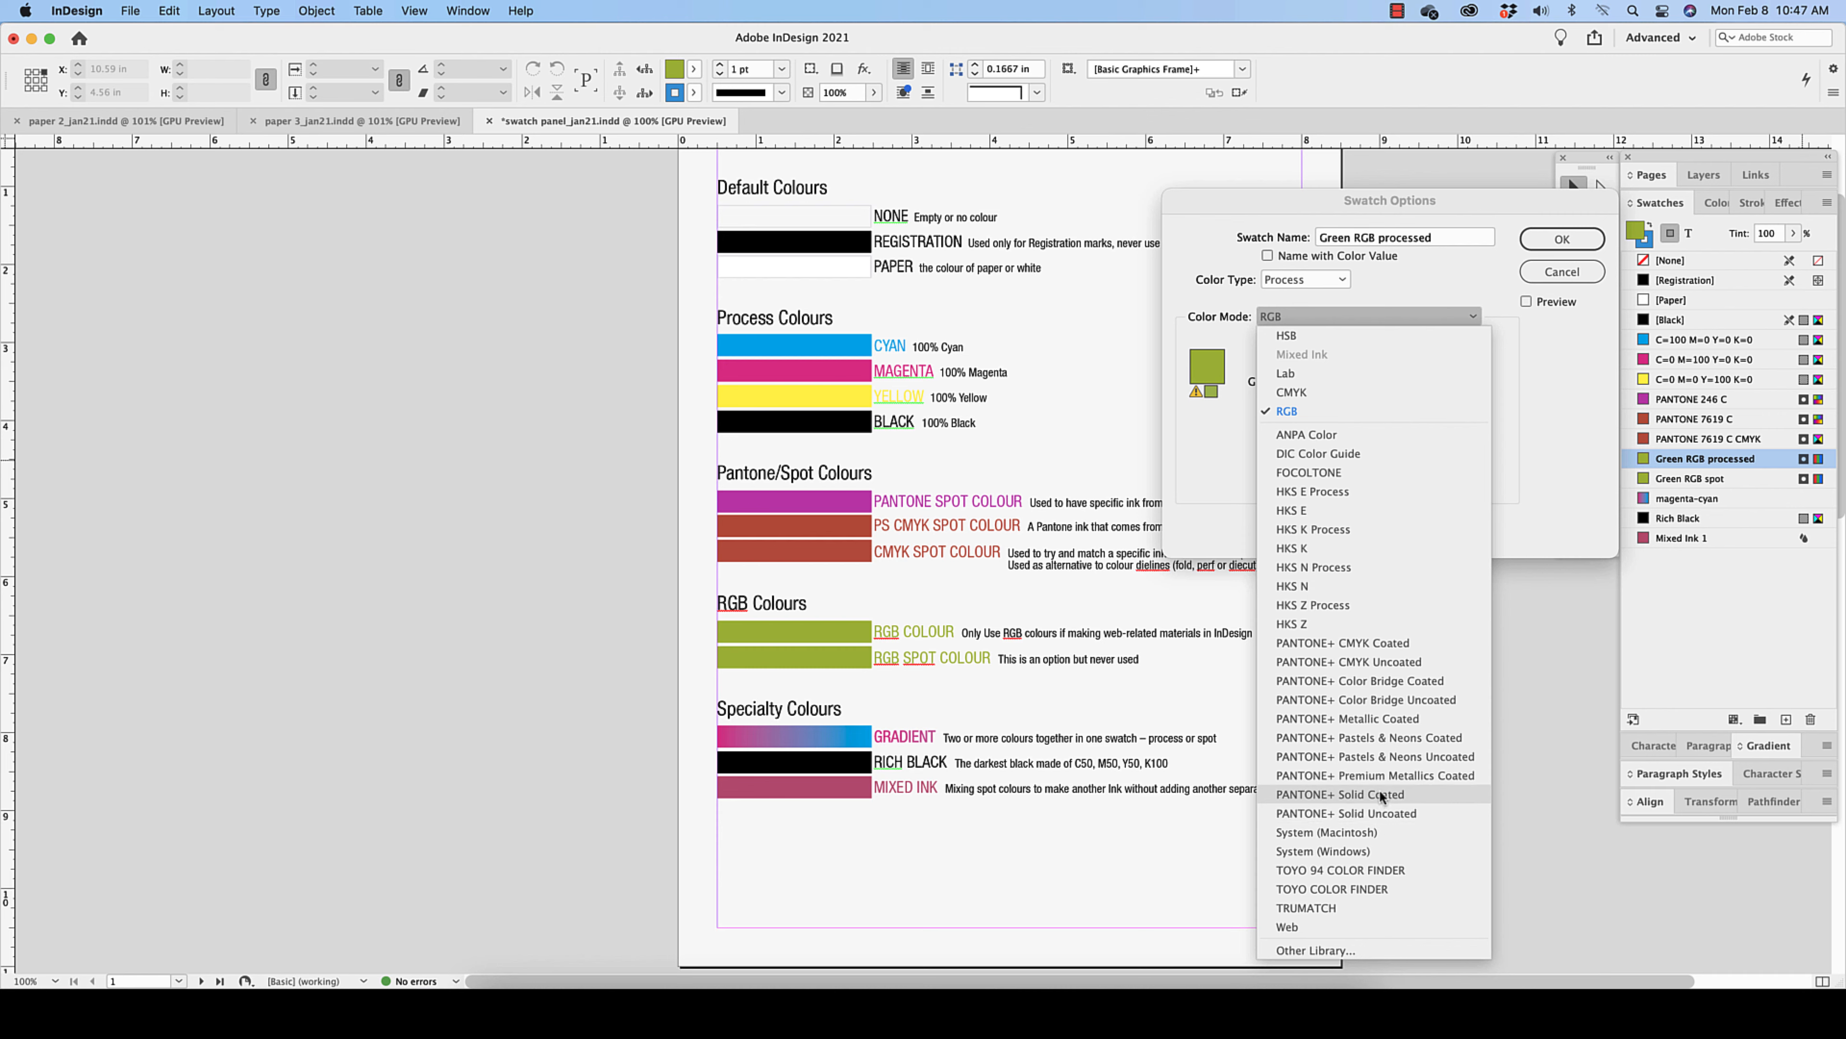
click(1380, 391)
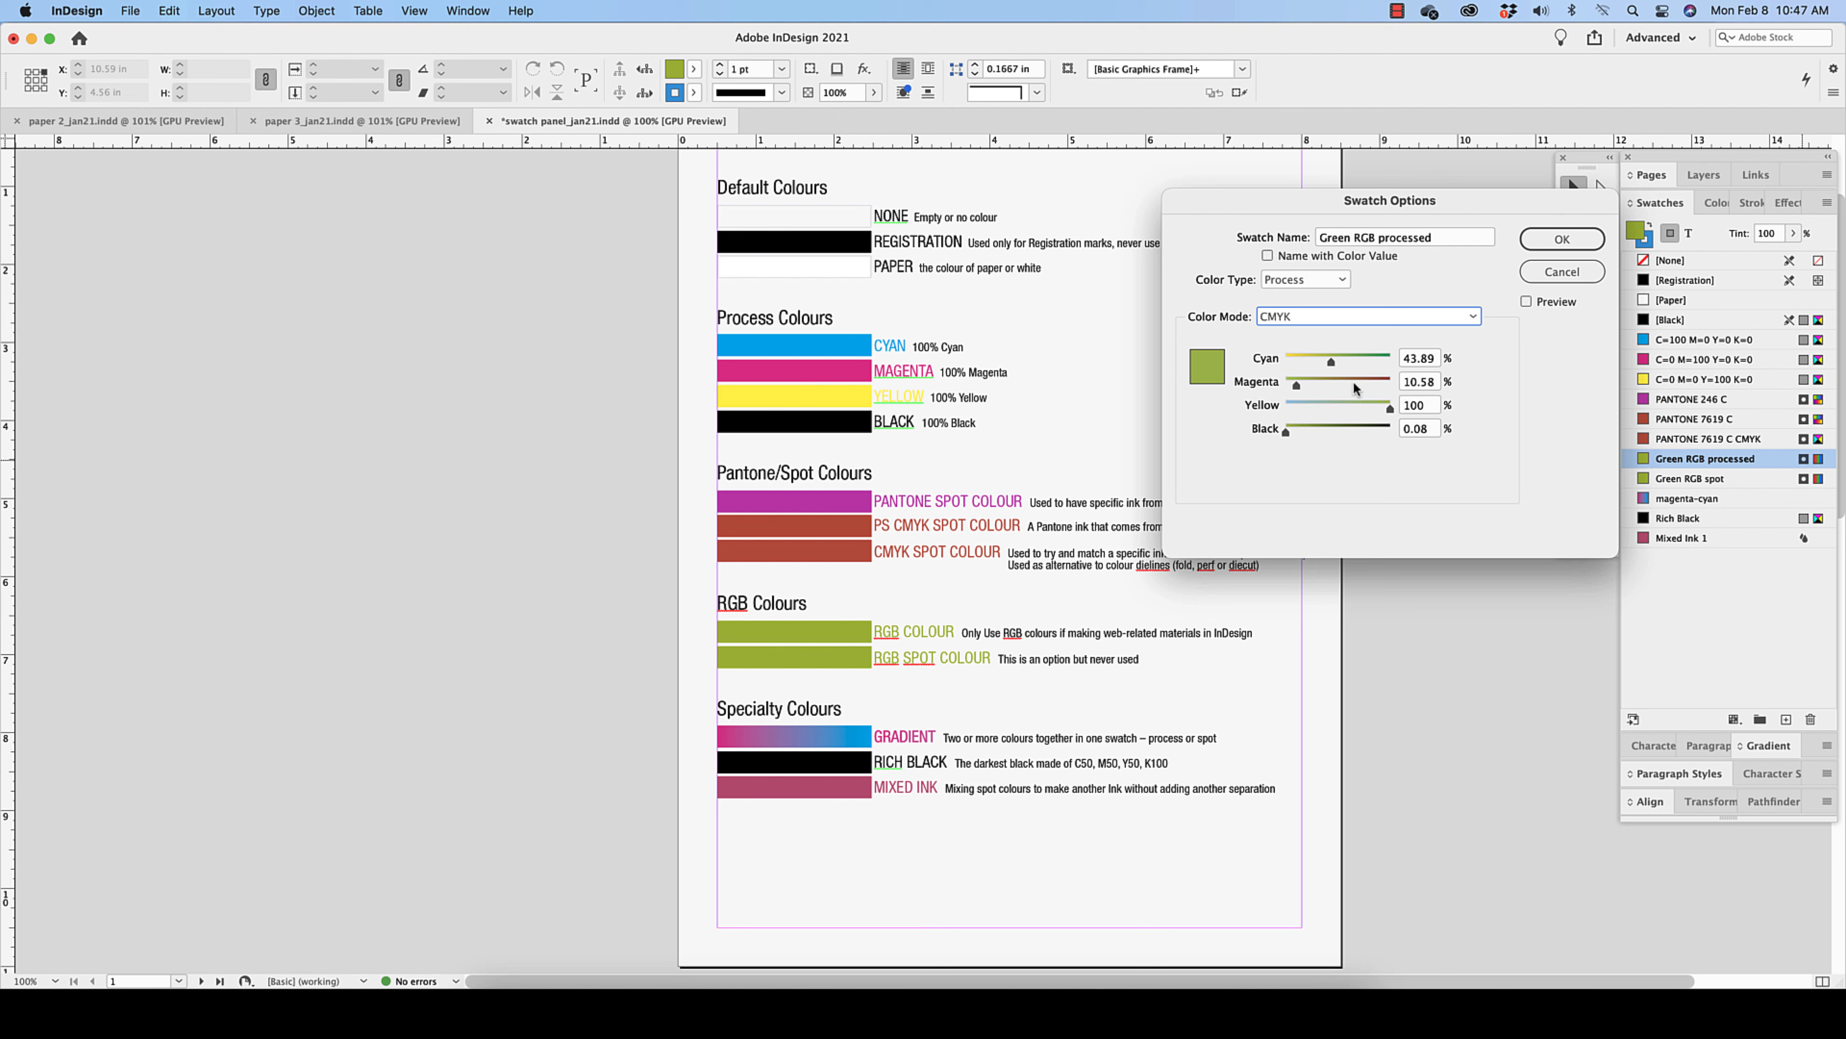
click(1300, 317)
click(1381, 411)
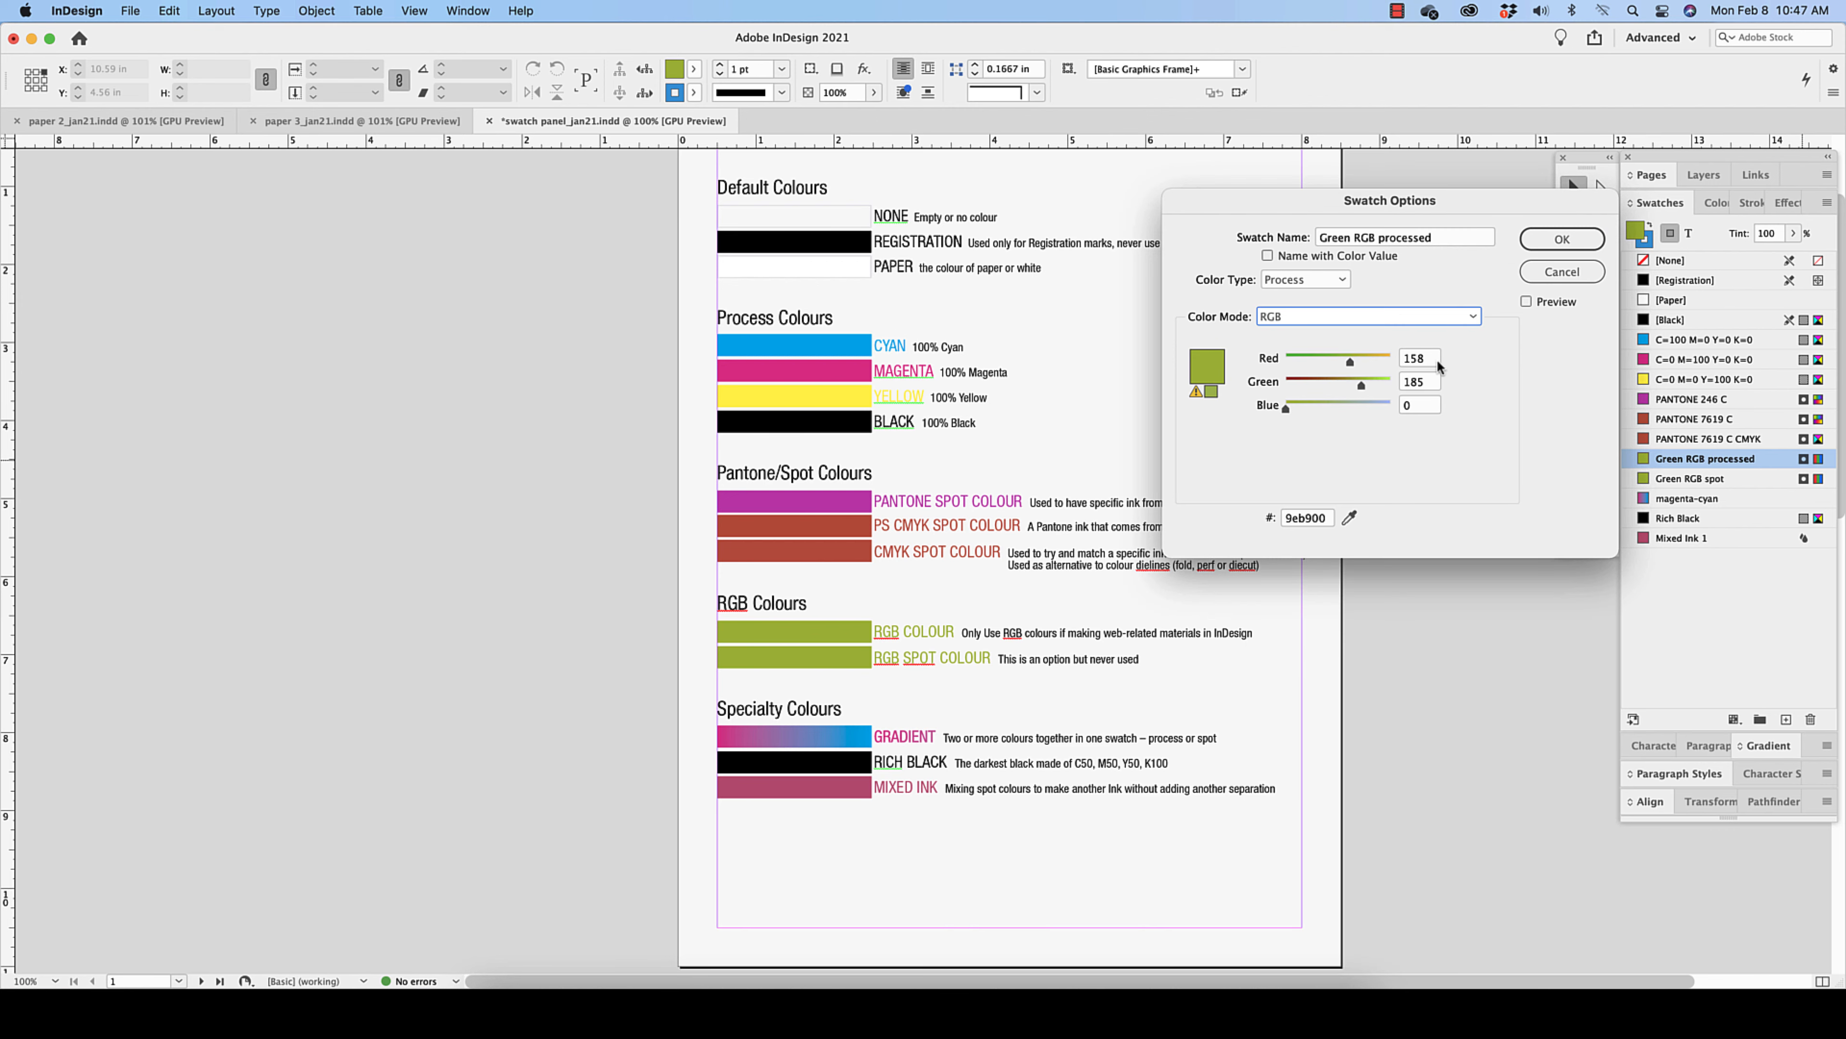
click(1394, 317)
click(1278, 390)
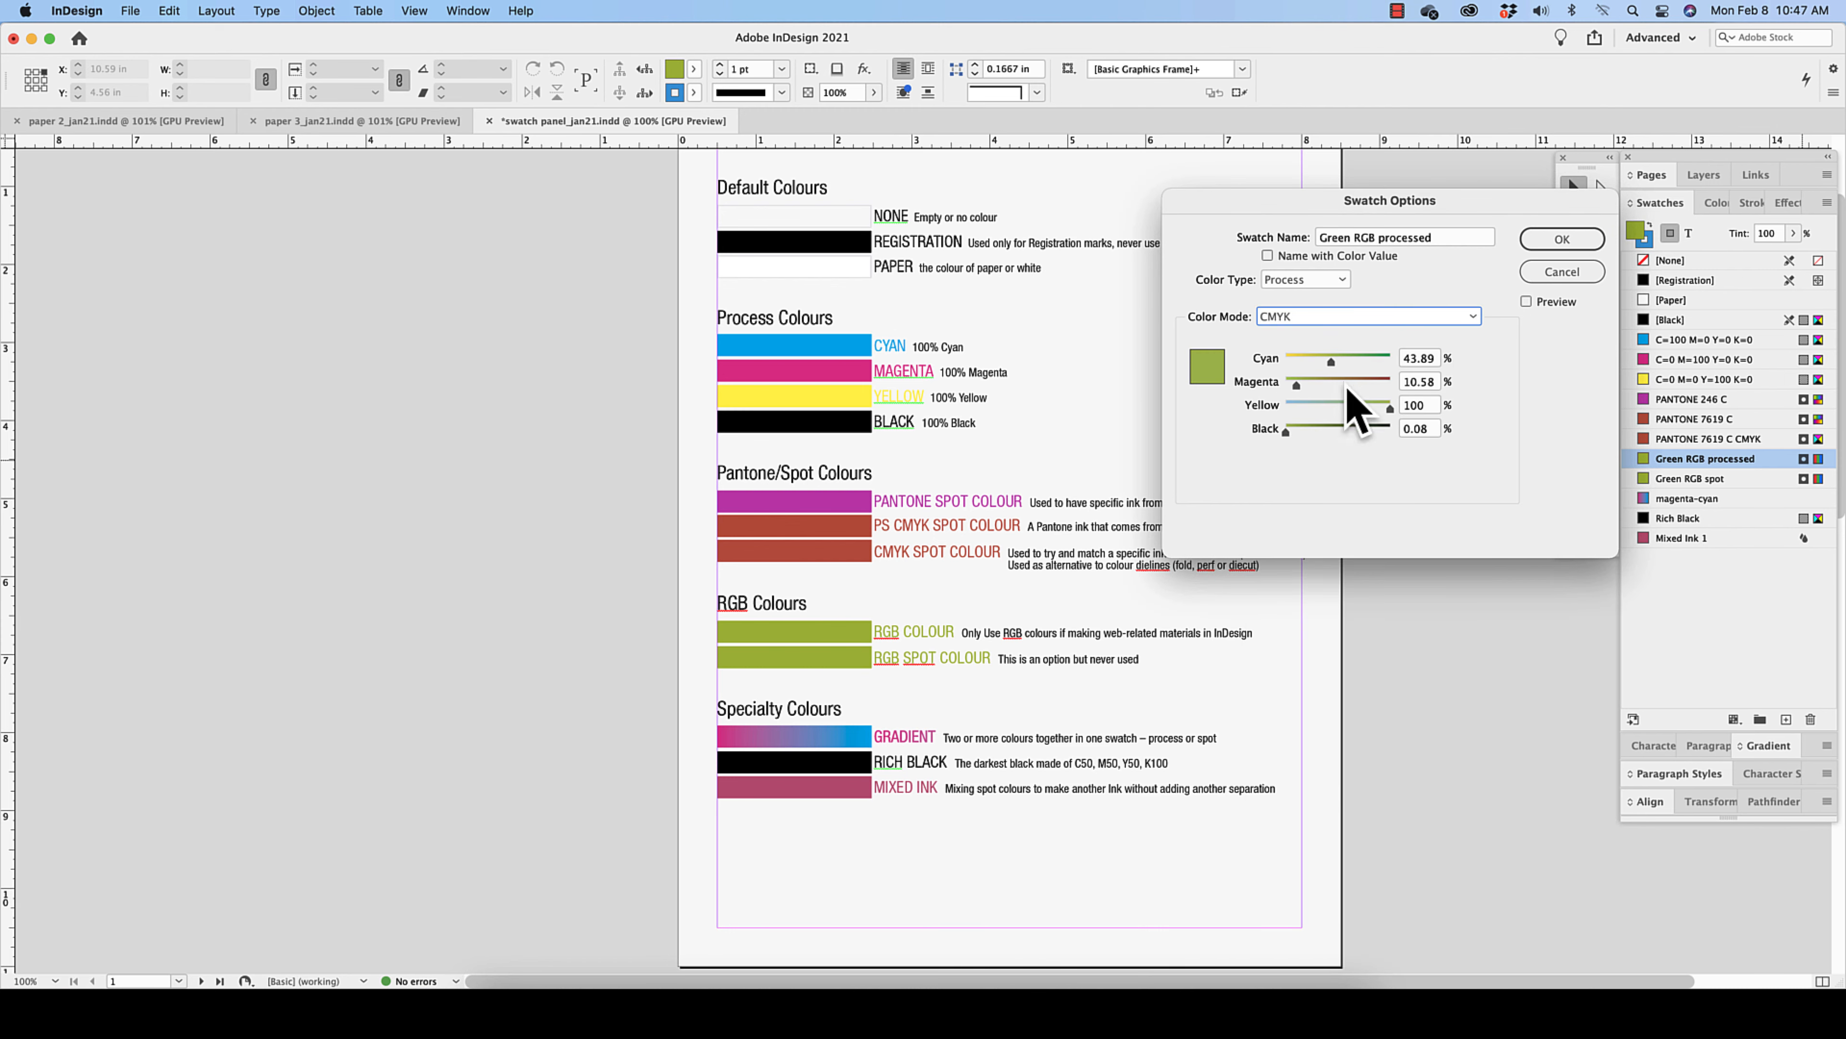
click(1573, 241)
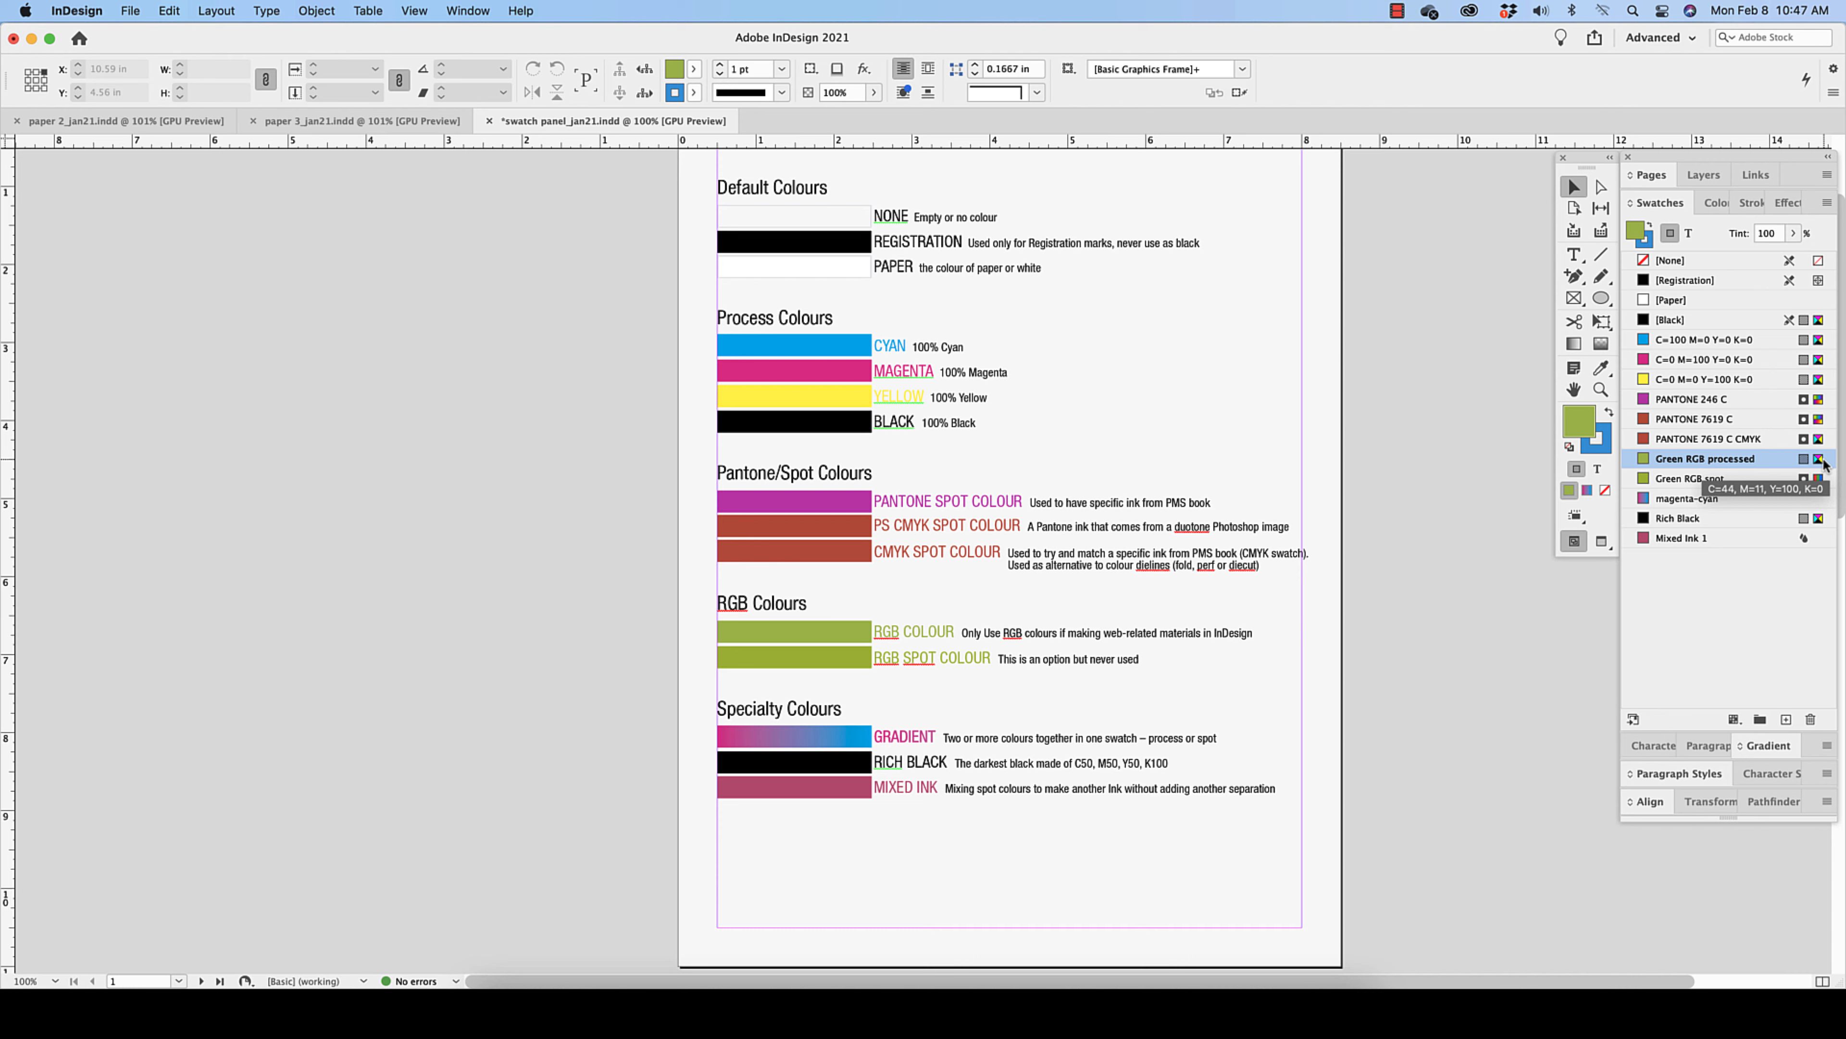
key(super+z)
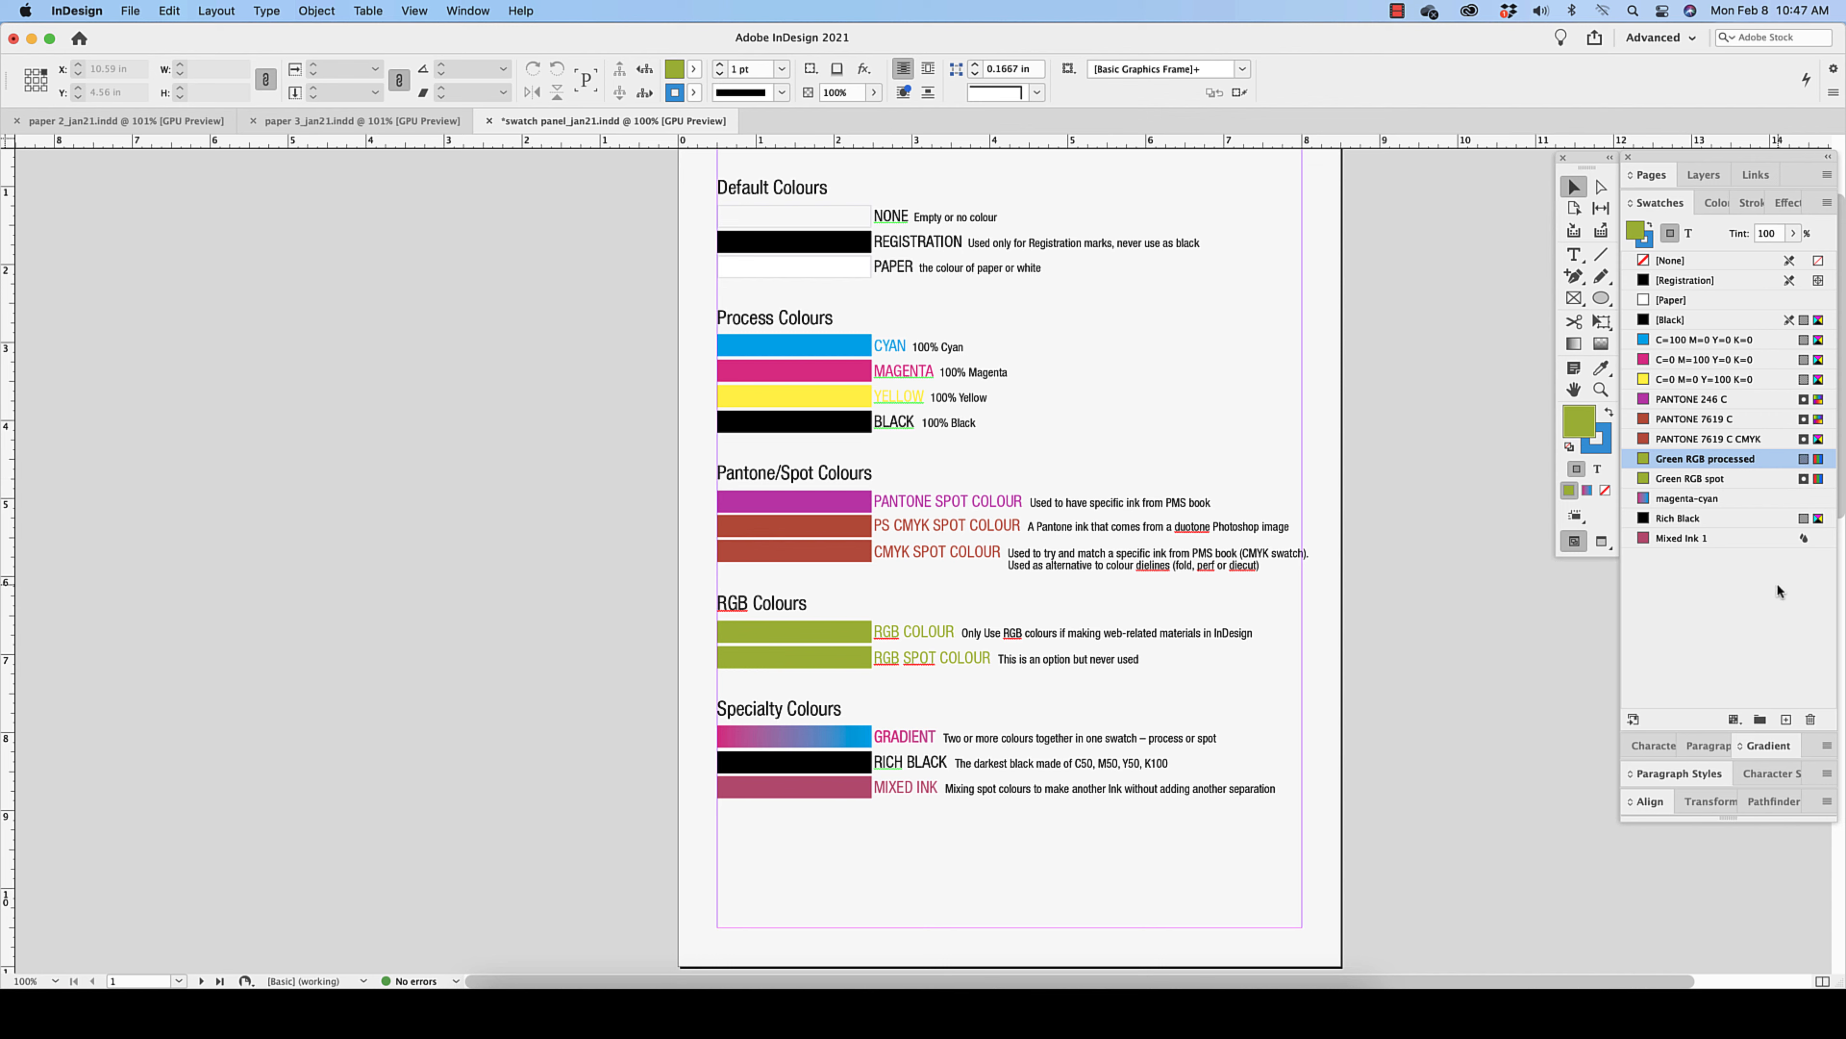
Step: Examine the colour type choices in the PANTONE 246 C swatch options, keeping Spot
double_click(1765, 397)
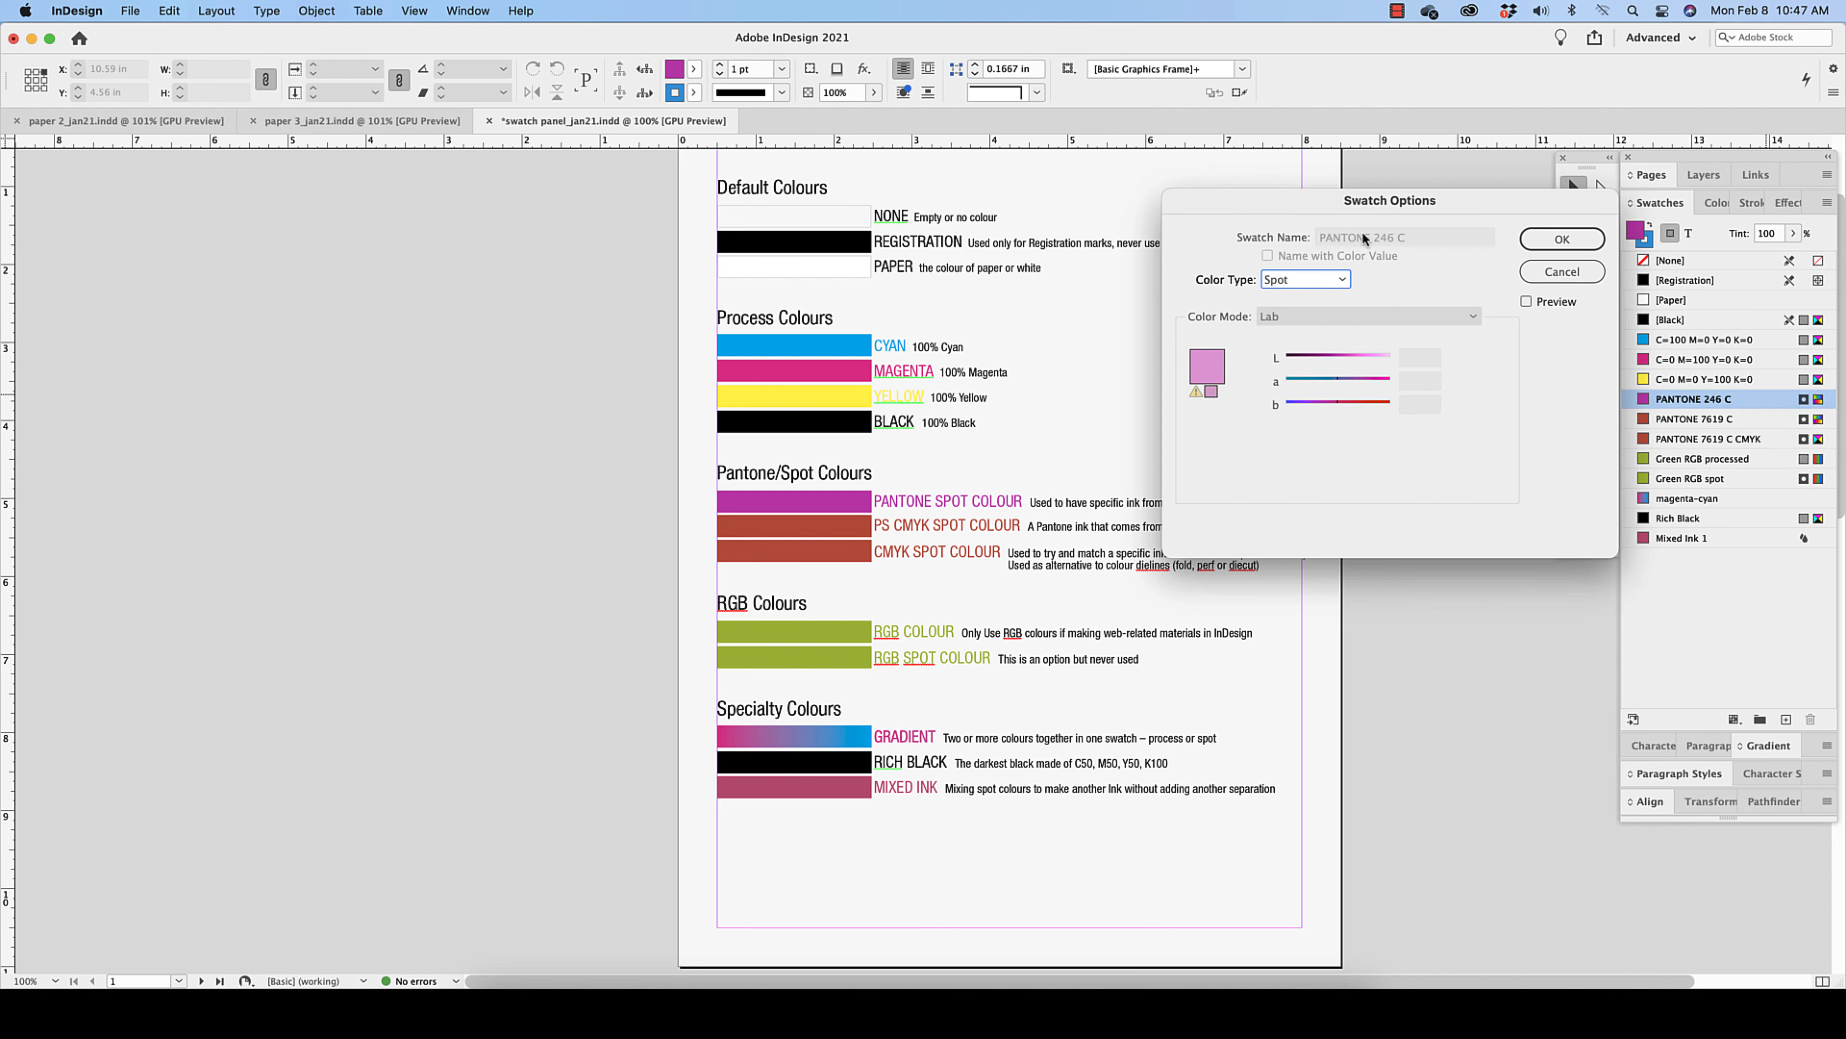
click(1340, 280)
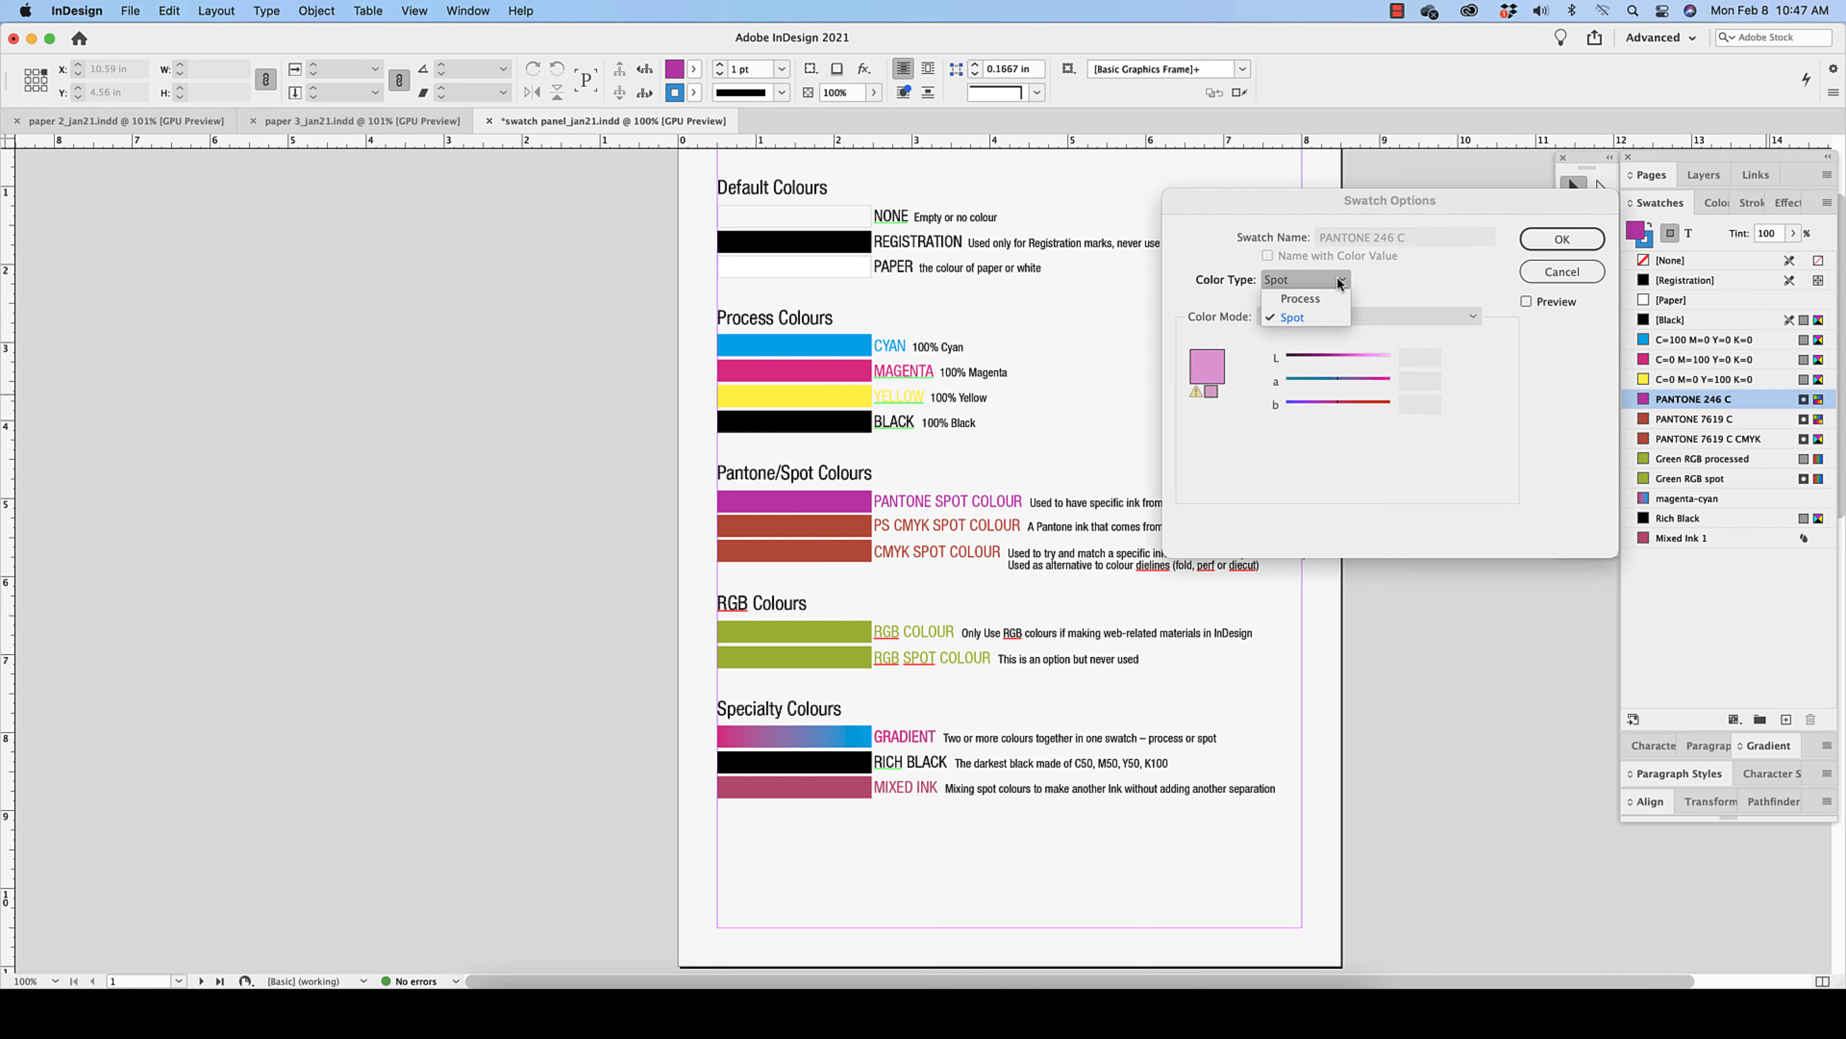
click(1316, 319)
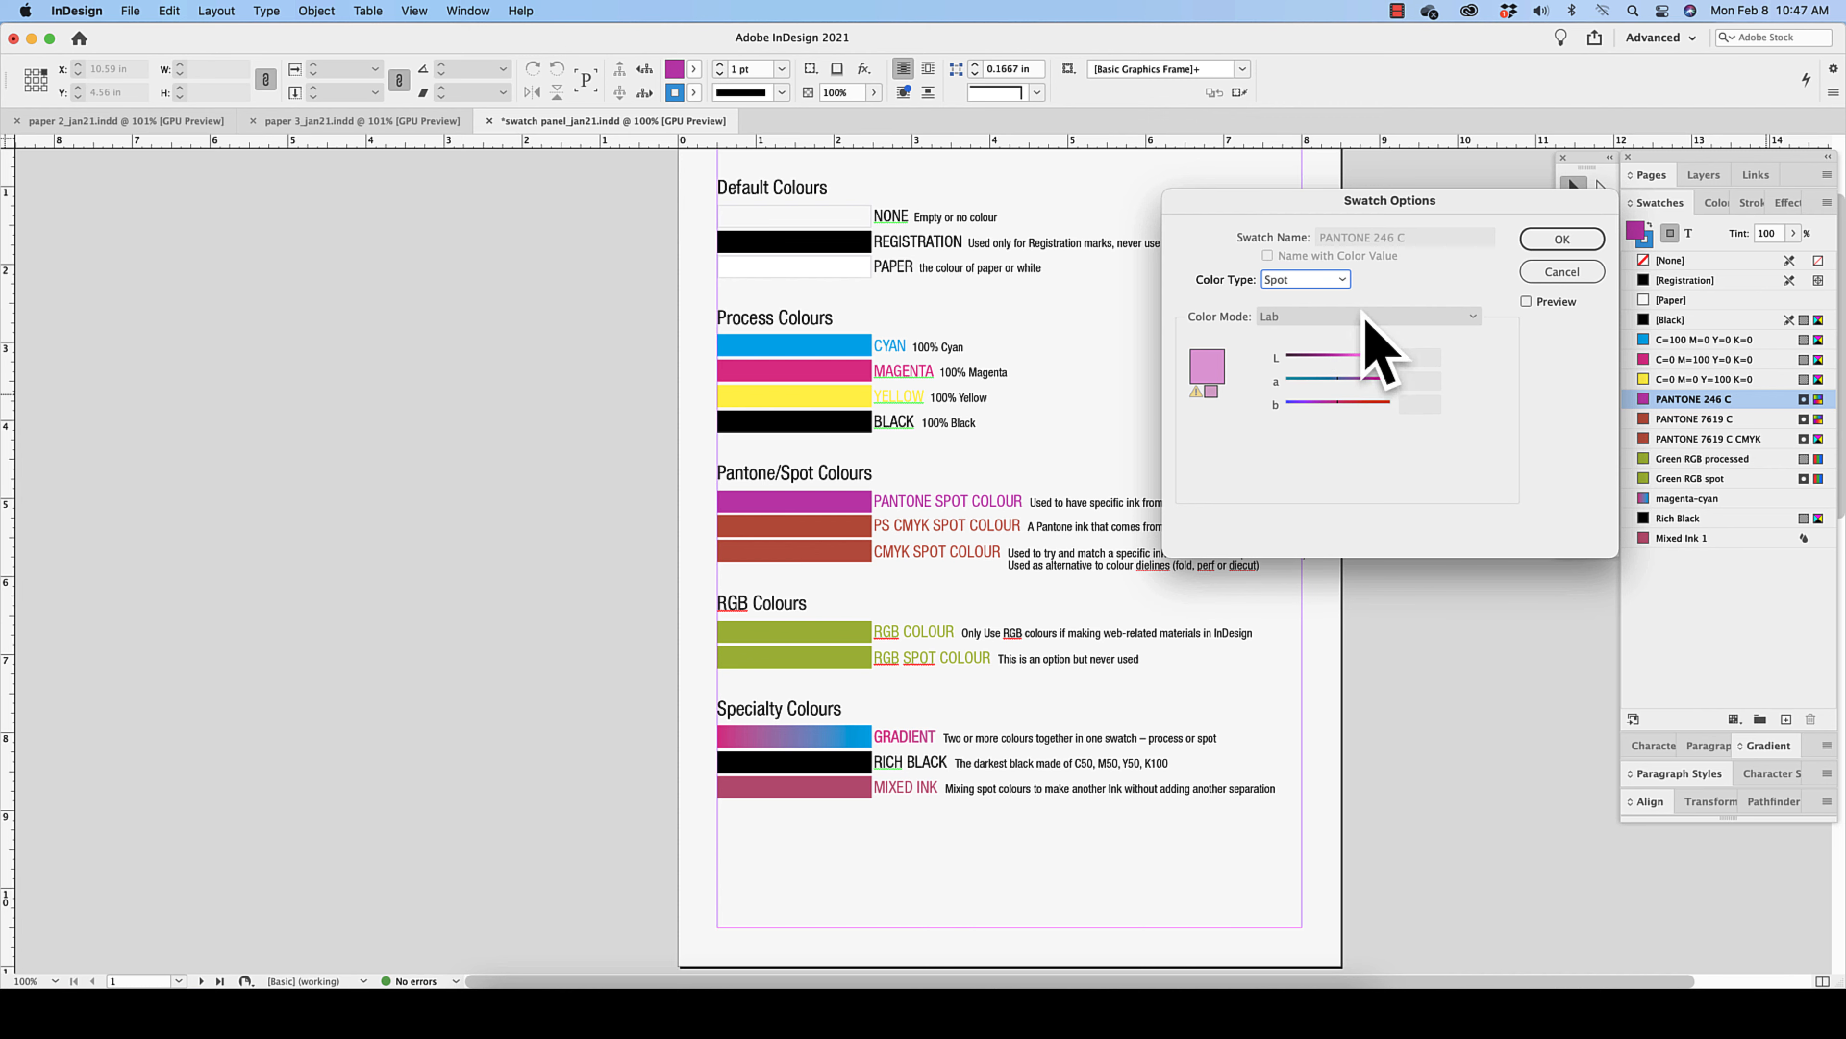
click(1570, 244)
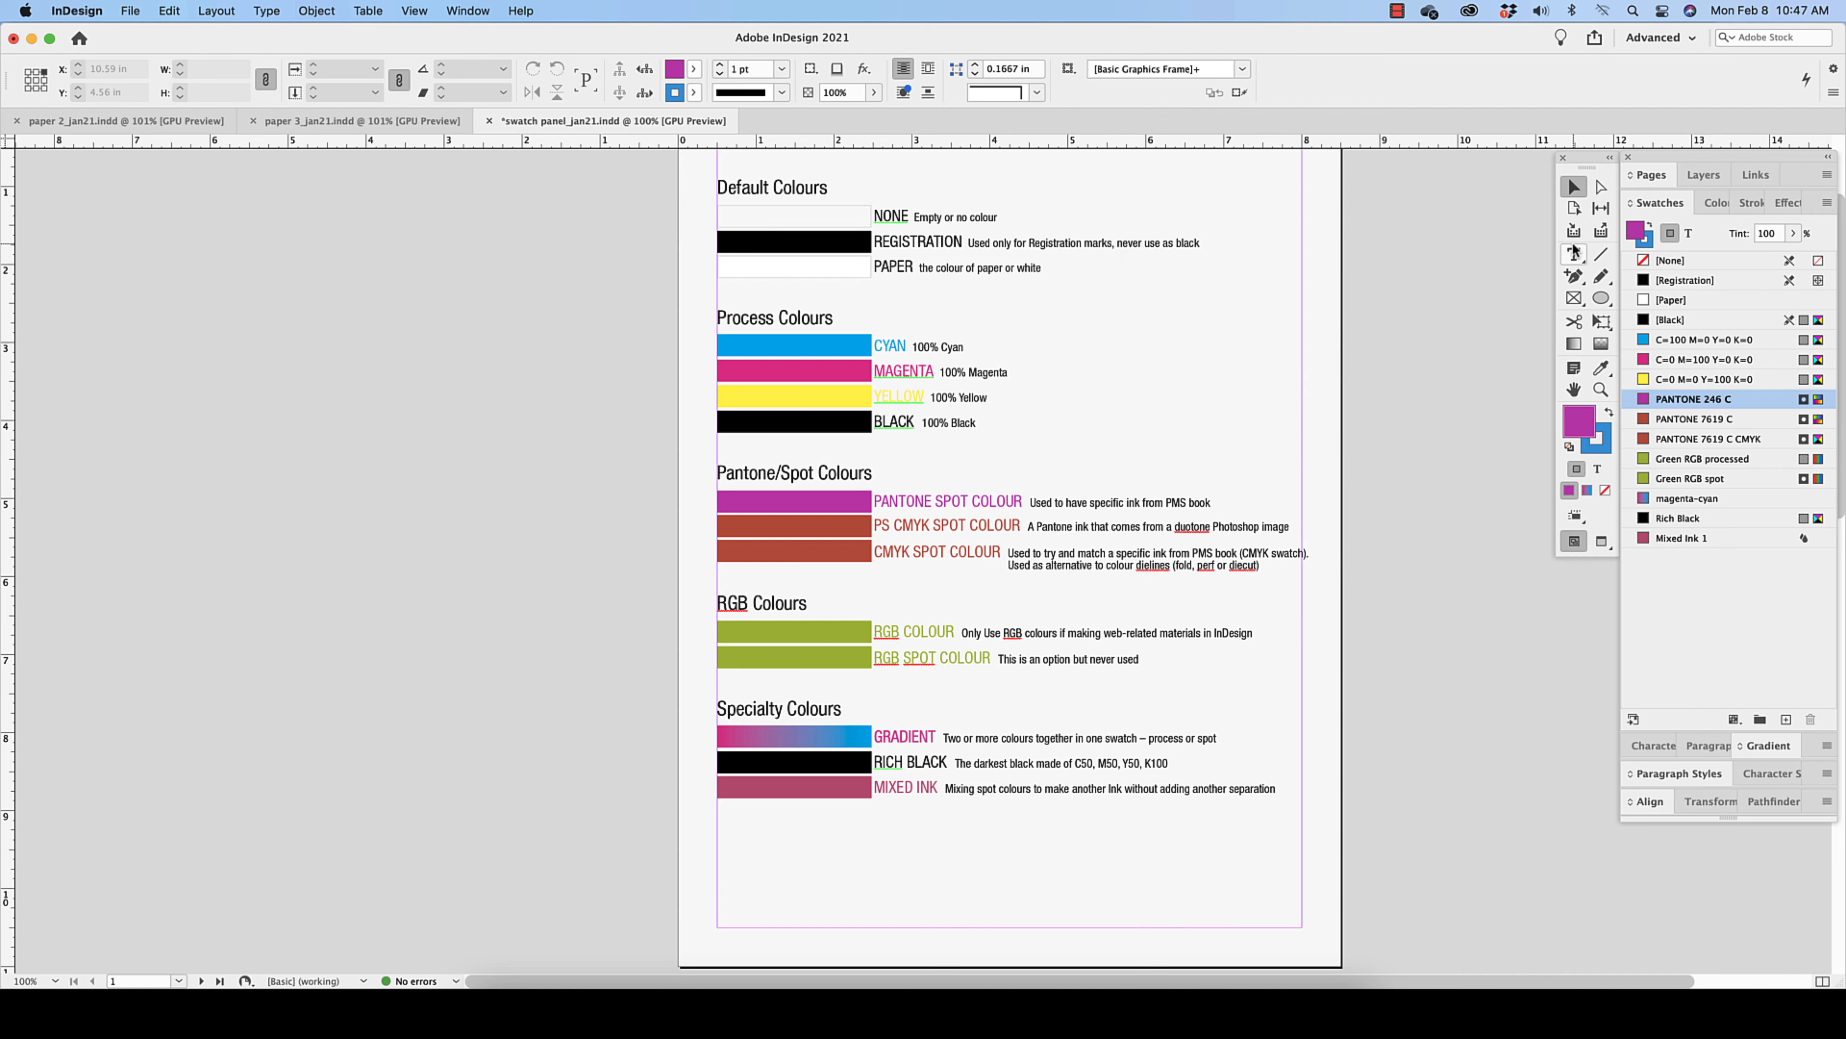
Step: Change the PANTONE 246 C swatch's colour type to Process
double_click(1742, 398)
click(1323, 278)
click(1368, 286)
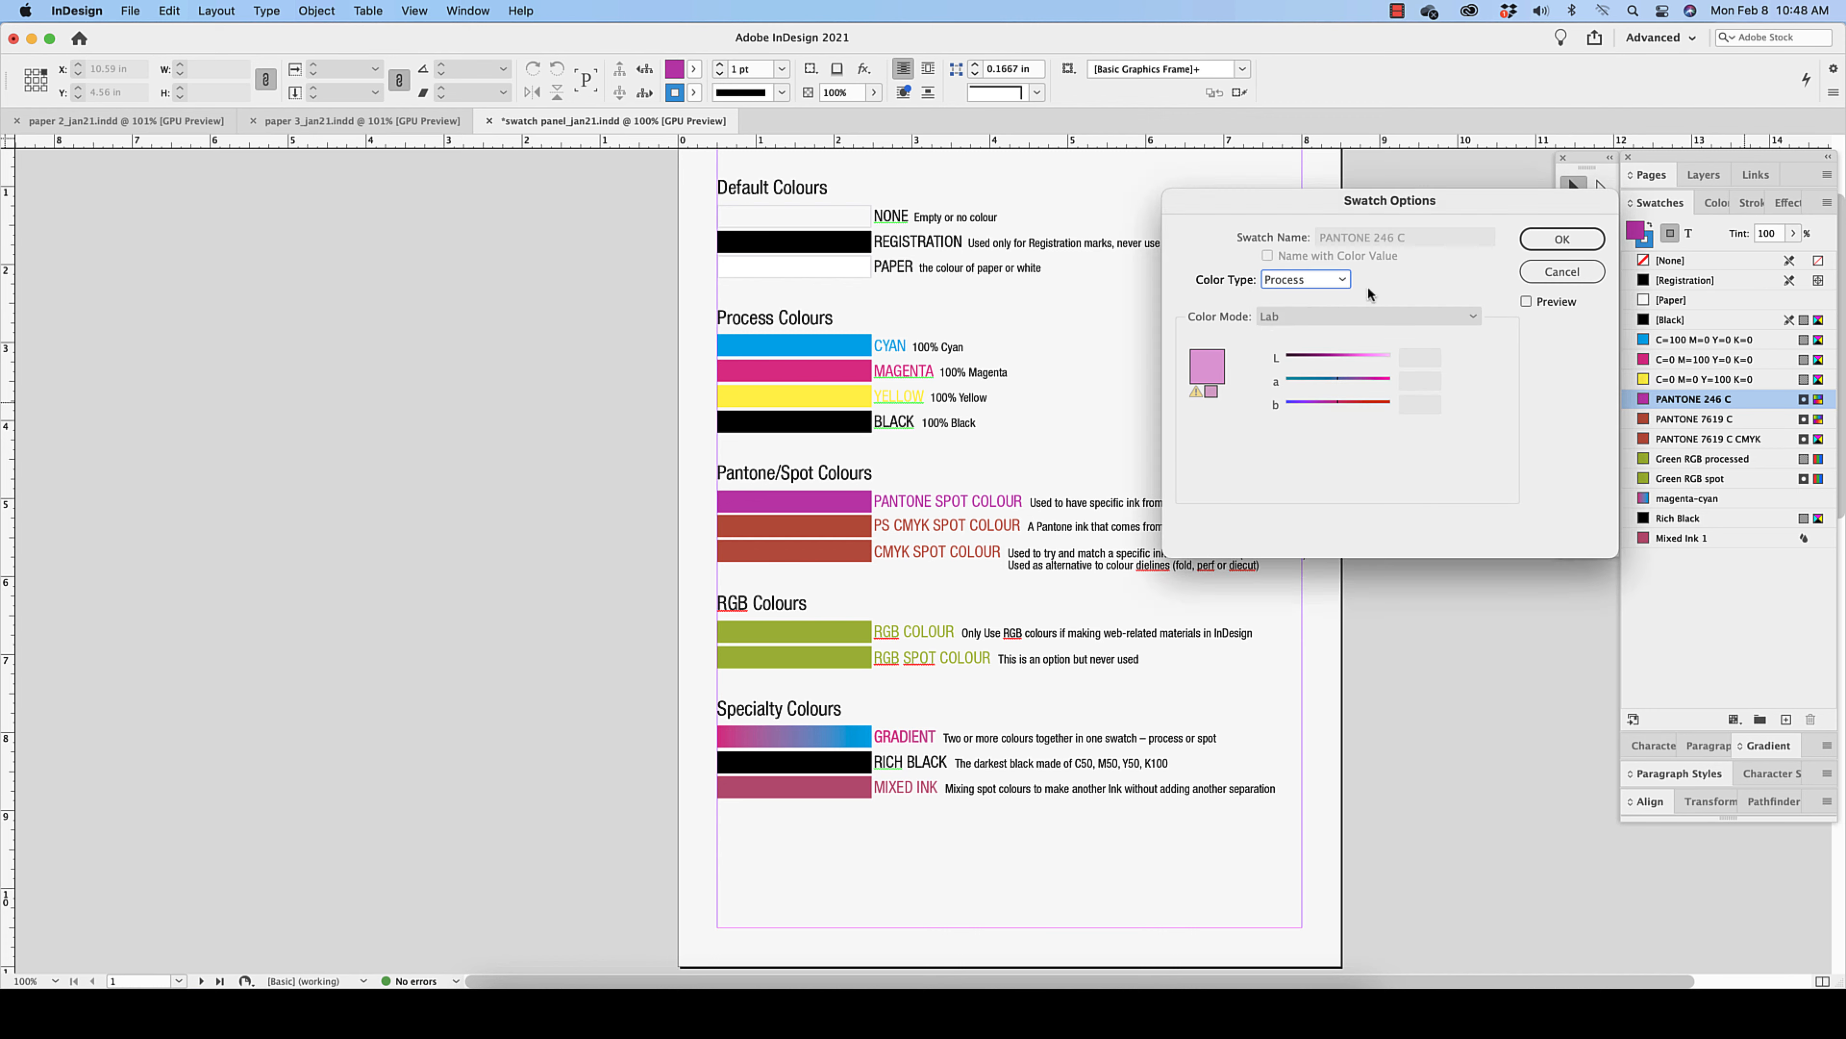
key(Return)
Step: Restore the PANTONE 246 C swatch's colour type to Spot
double_click(1774, 398)
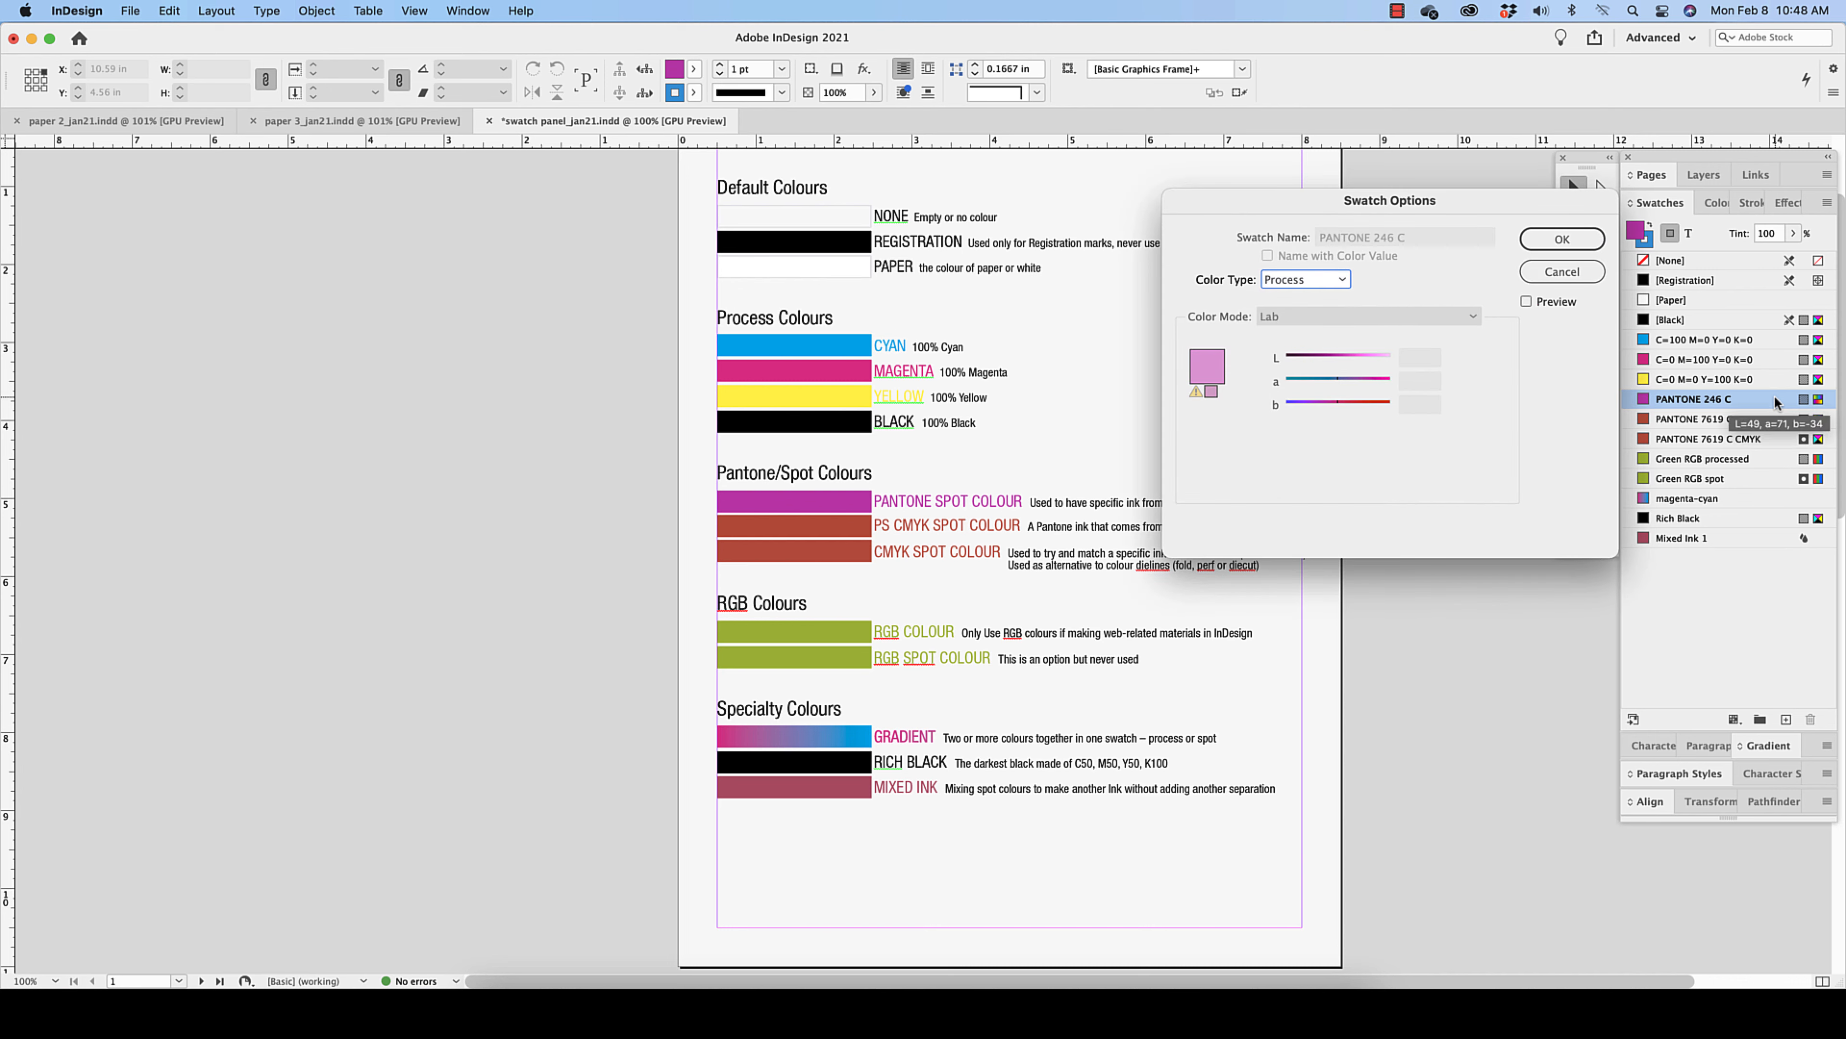
click(1321, 281)
click(1316, 317)
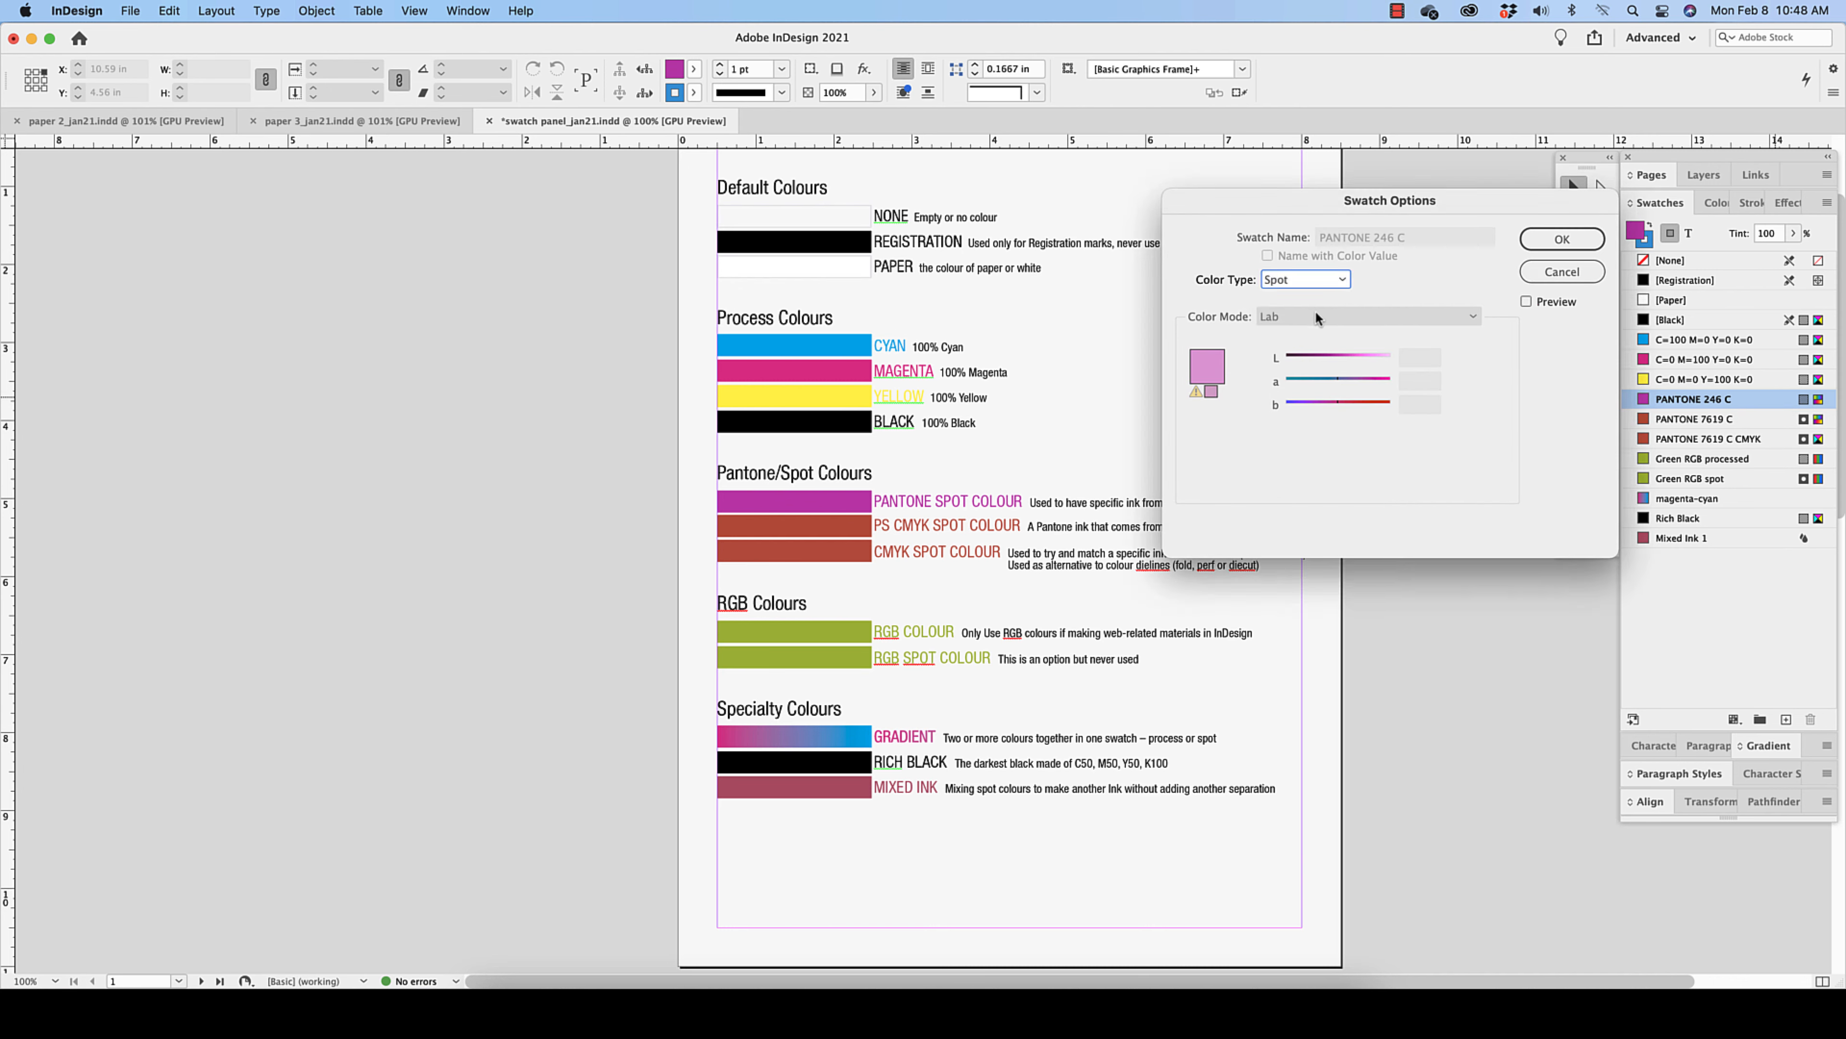
click(1562, 238)
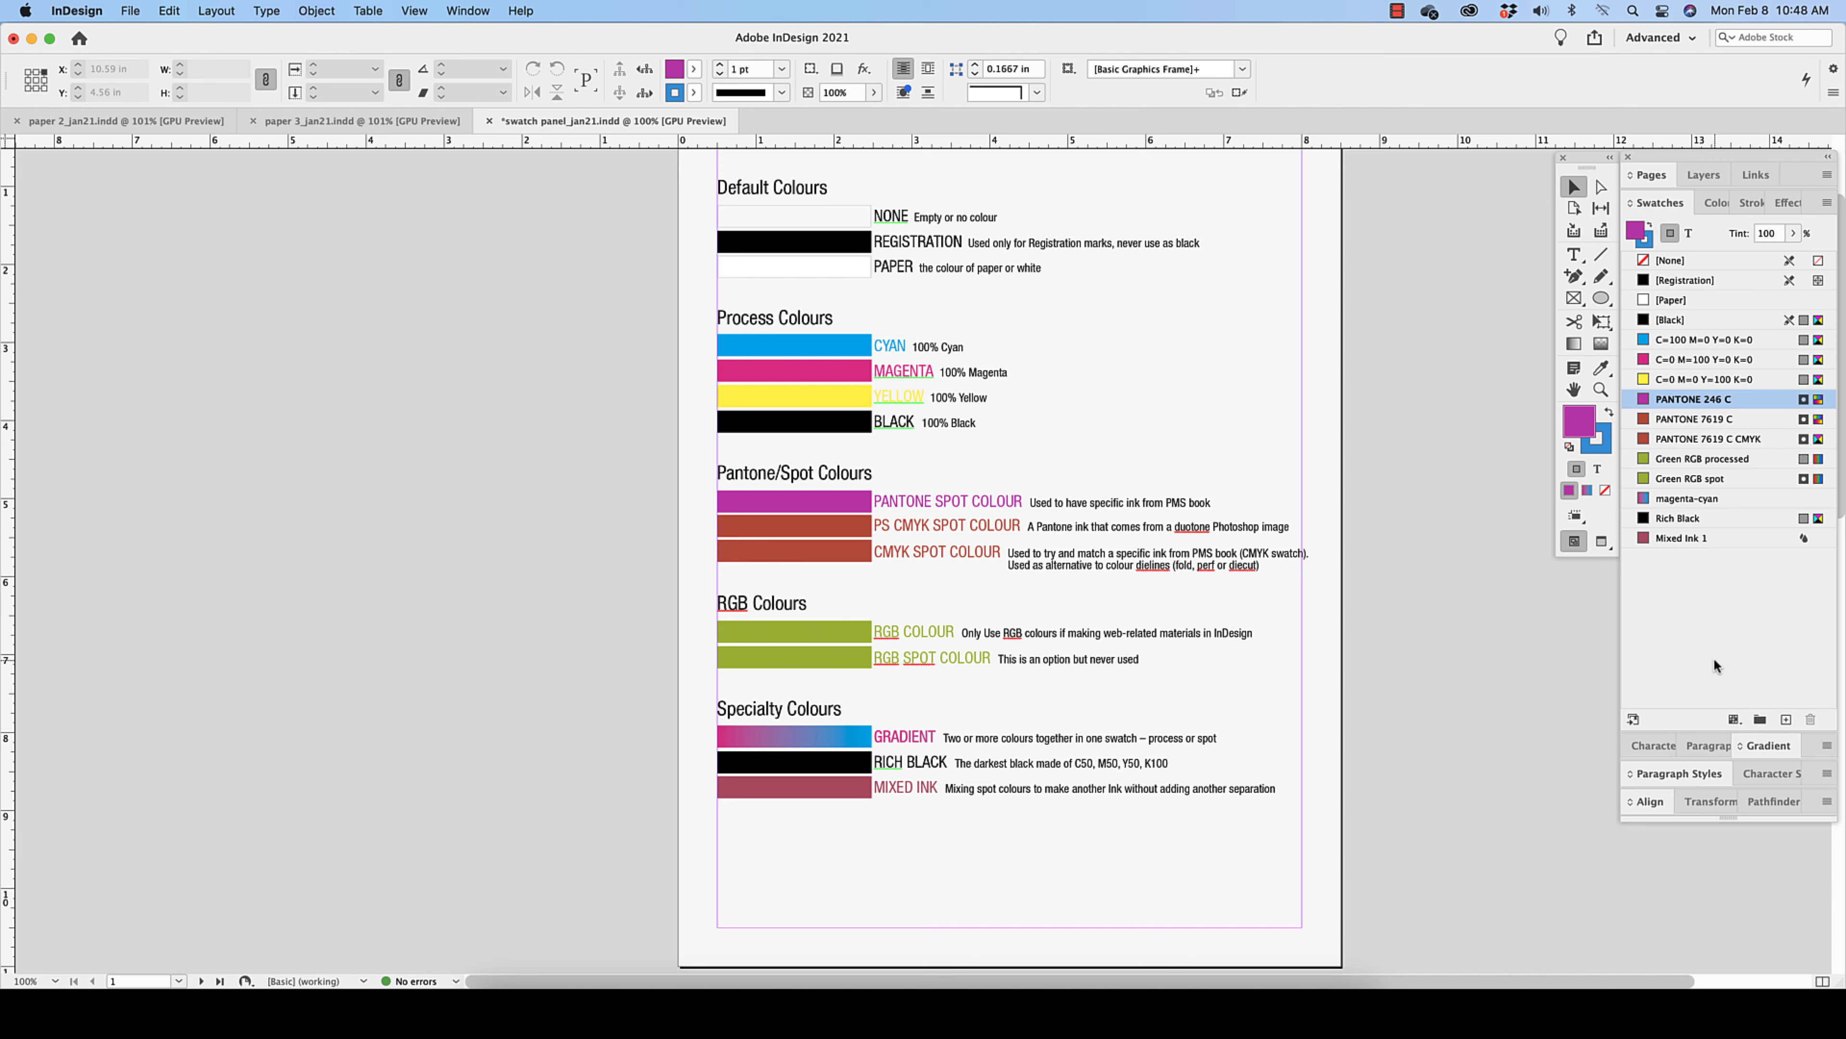
Step: Start a new spot colour swatch and set its colour mode to PANTONE+ Solid Coated
click(1827, 203)
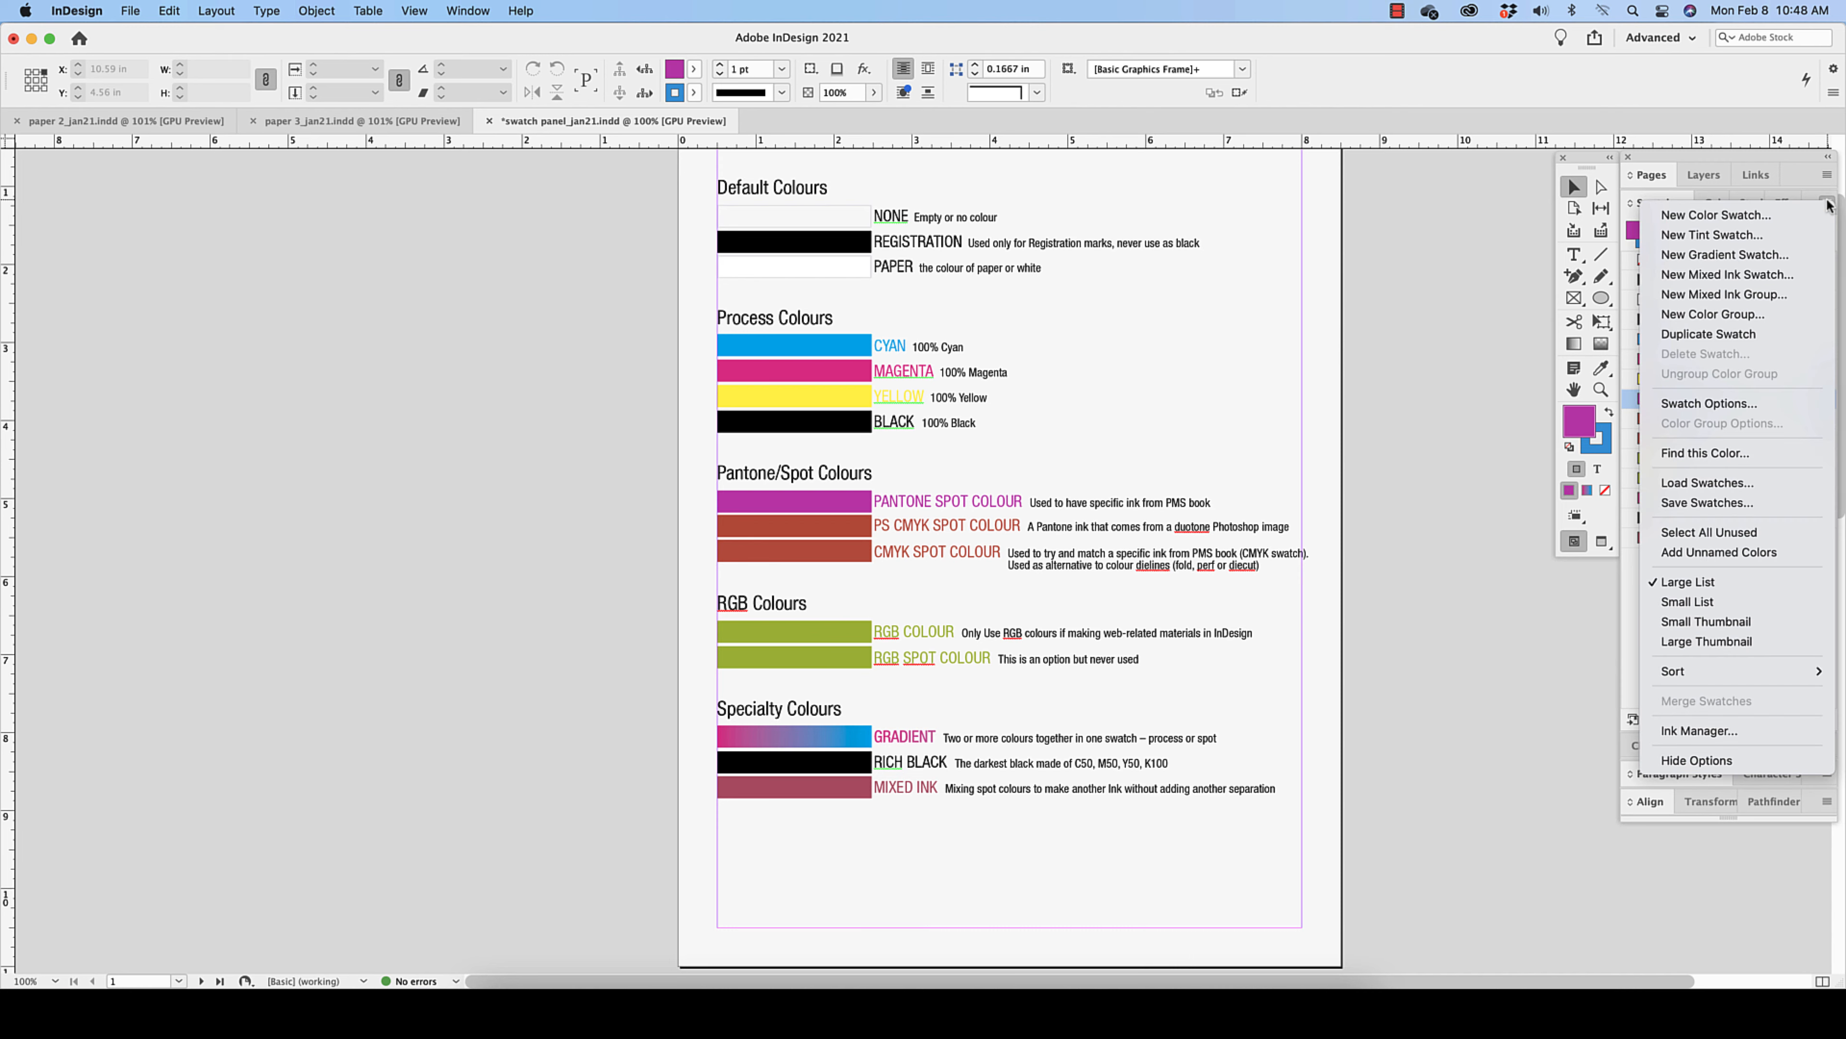
click(1735, 214)
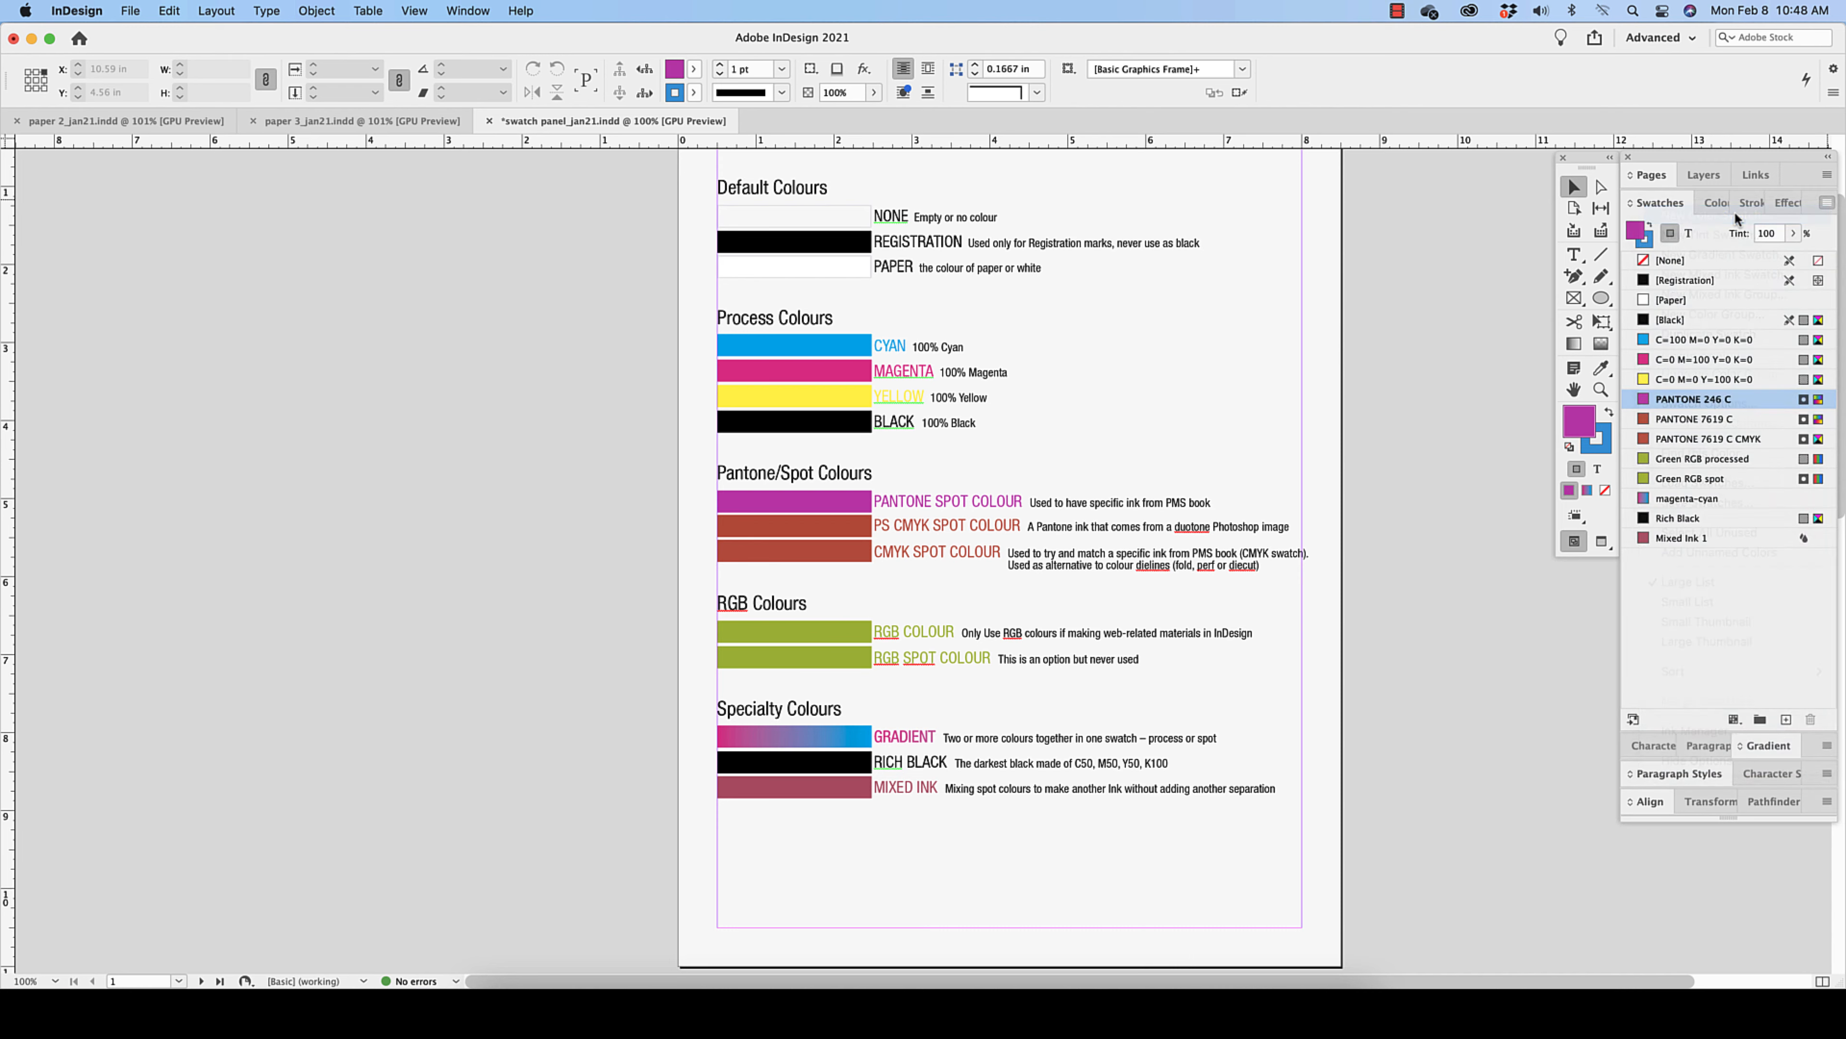
drag(779, 351, 1320, 221)
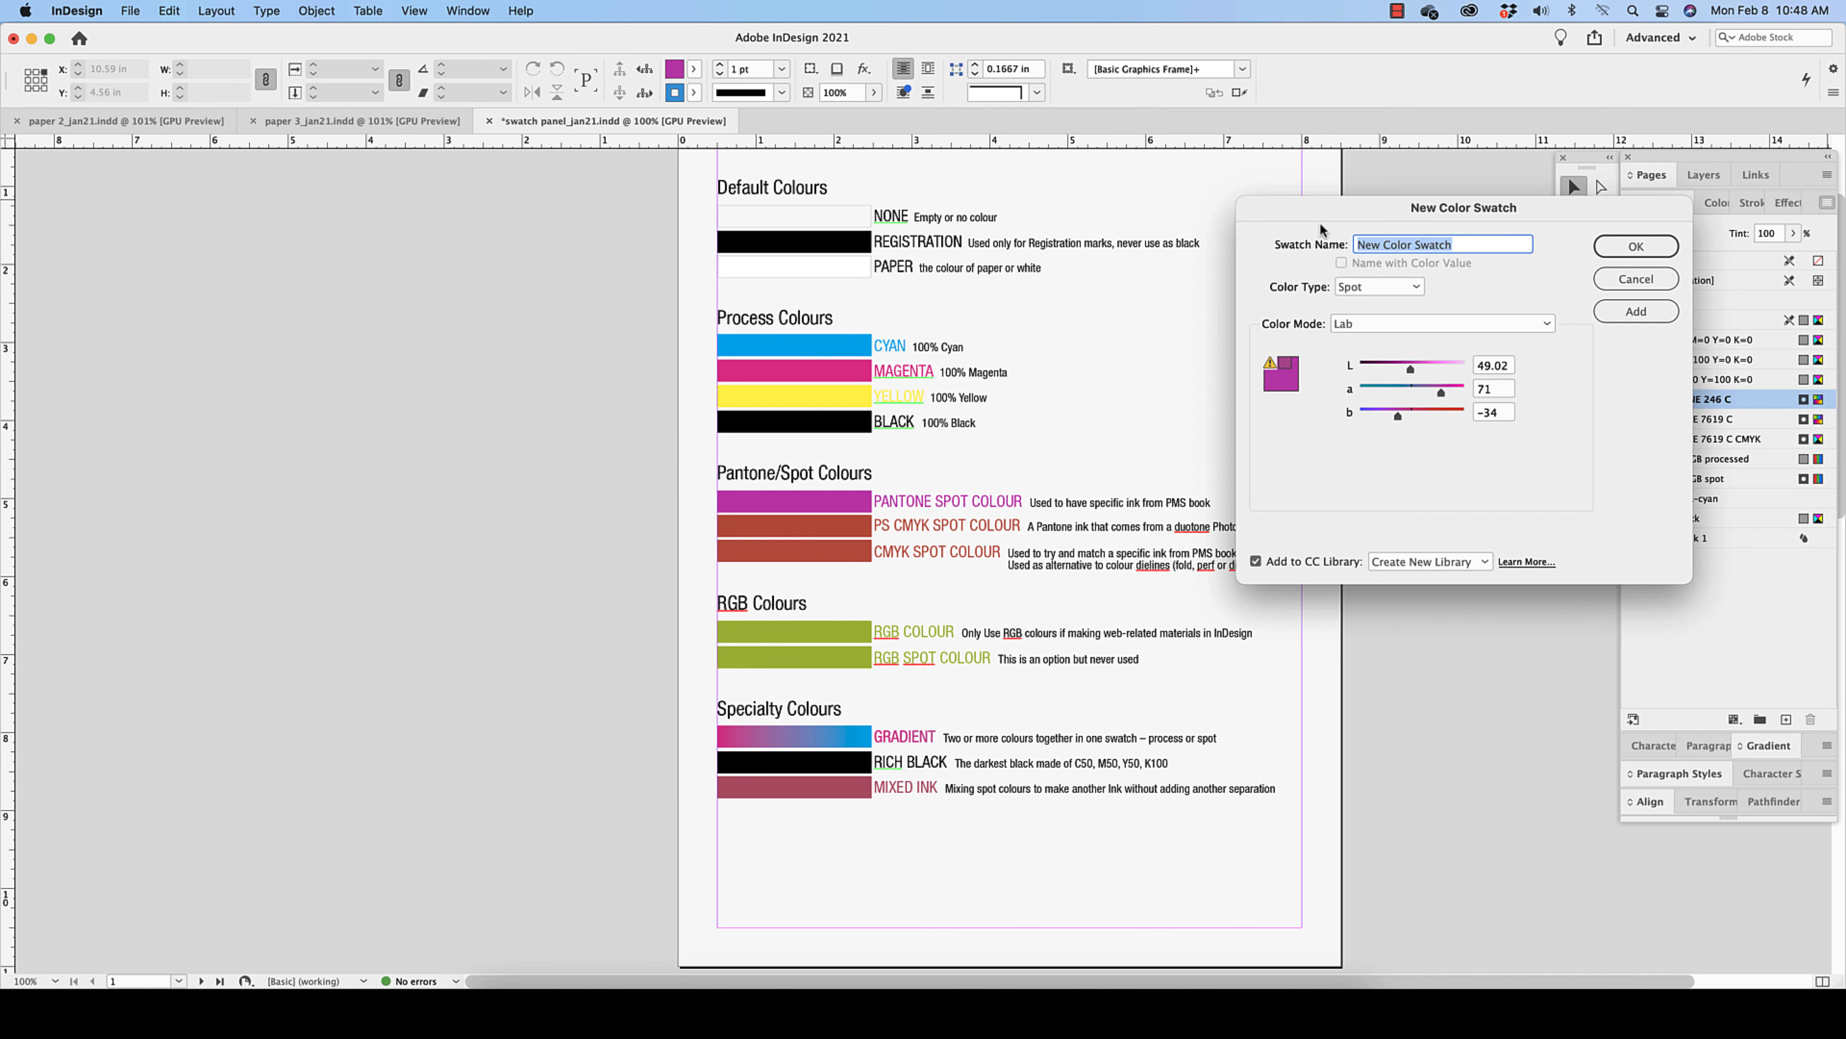
drag(1447, 247, 1353, 241)
click(1397, 285)
click(1491, 289)
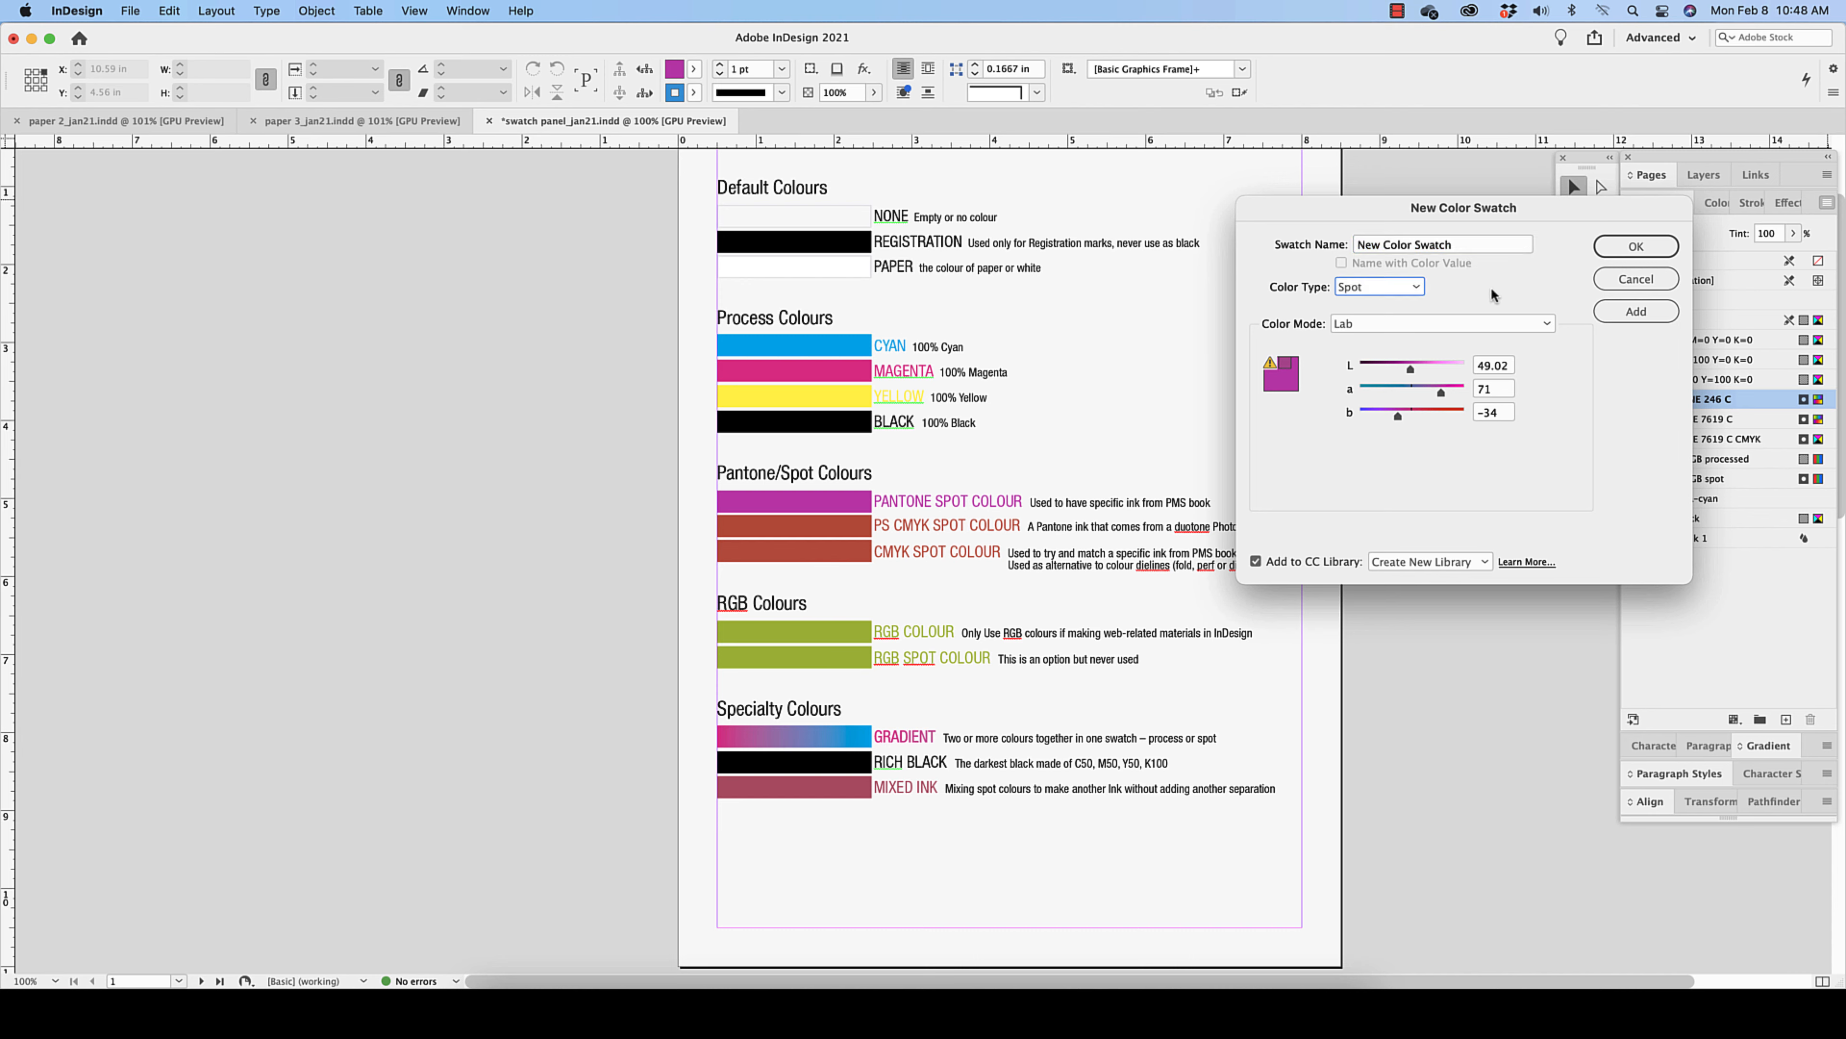
click(1411, 320)
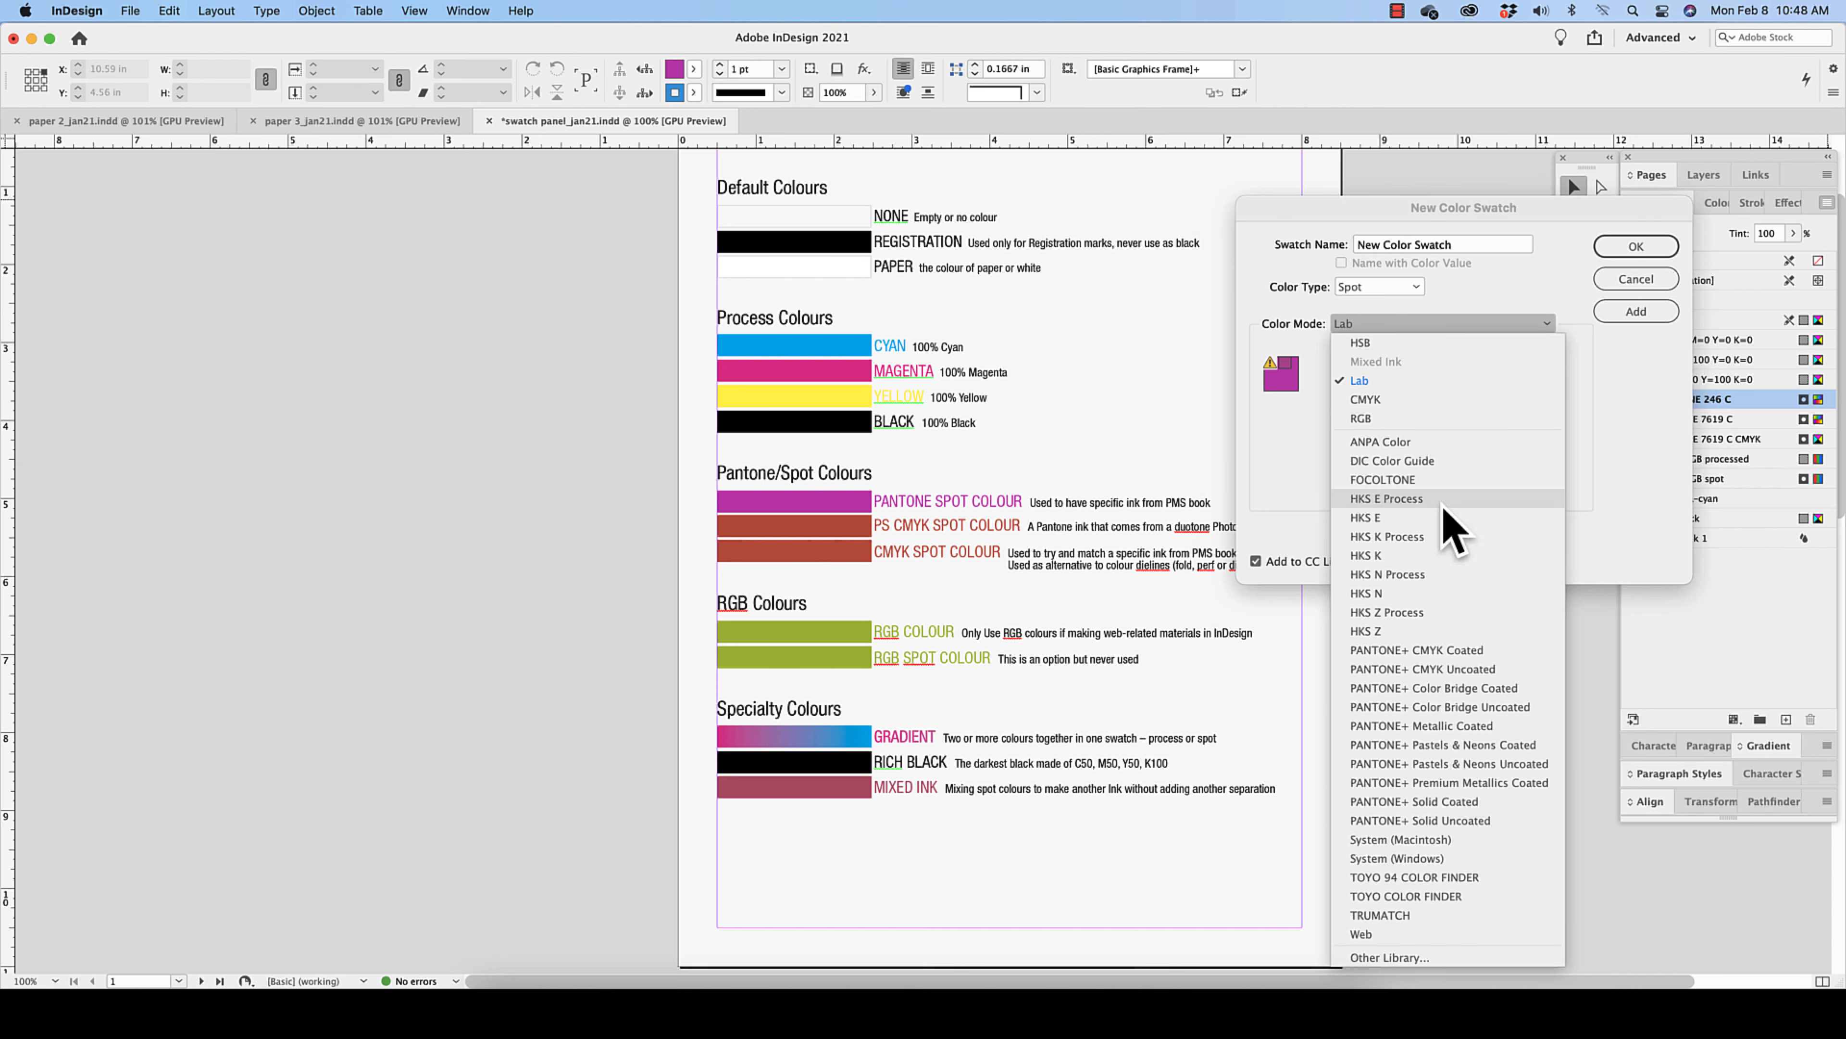
click(1479, 296)
click(1396, 326)
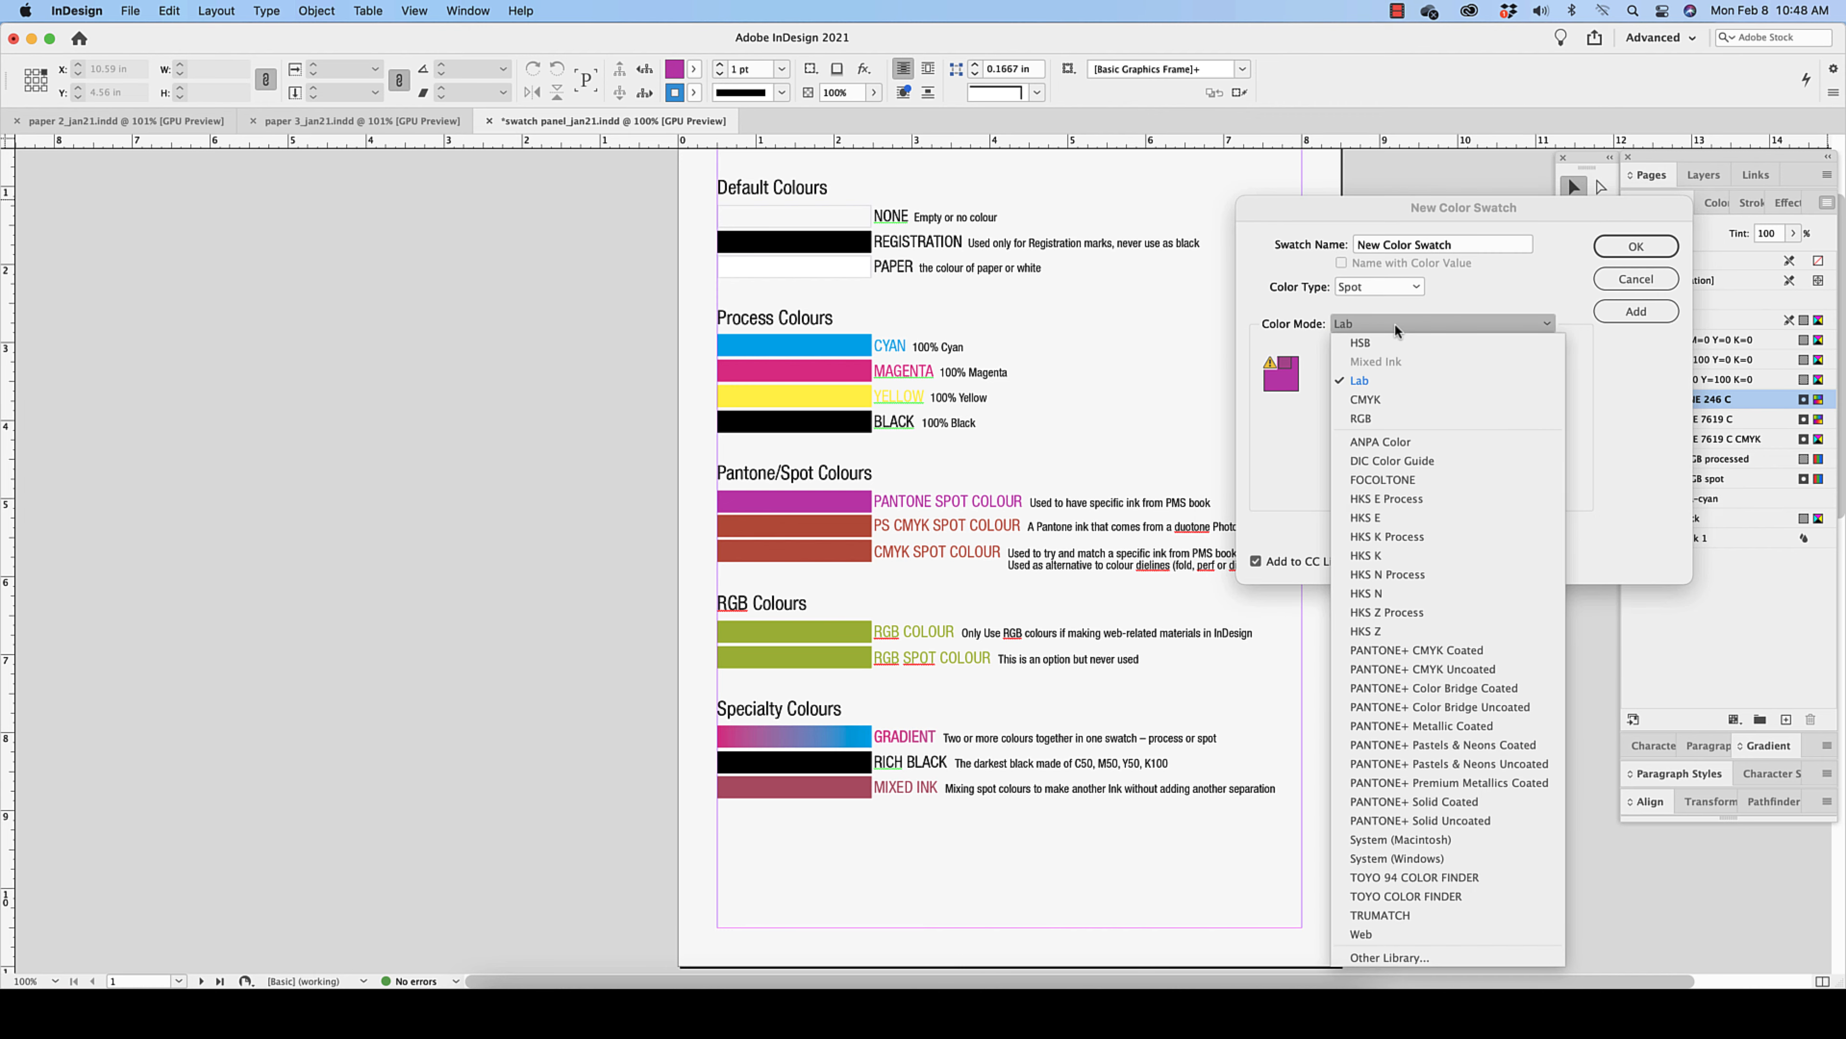
click(1405, 800)
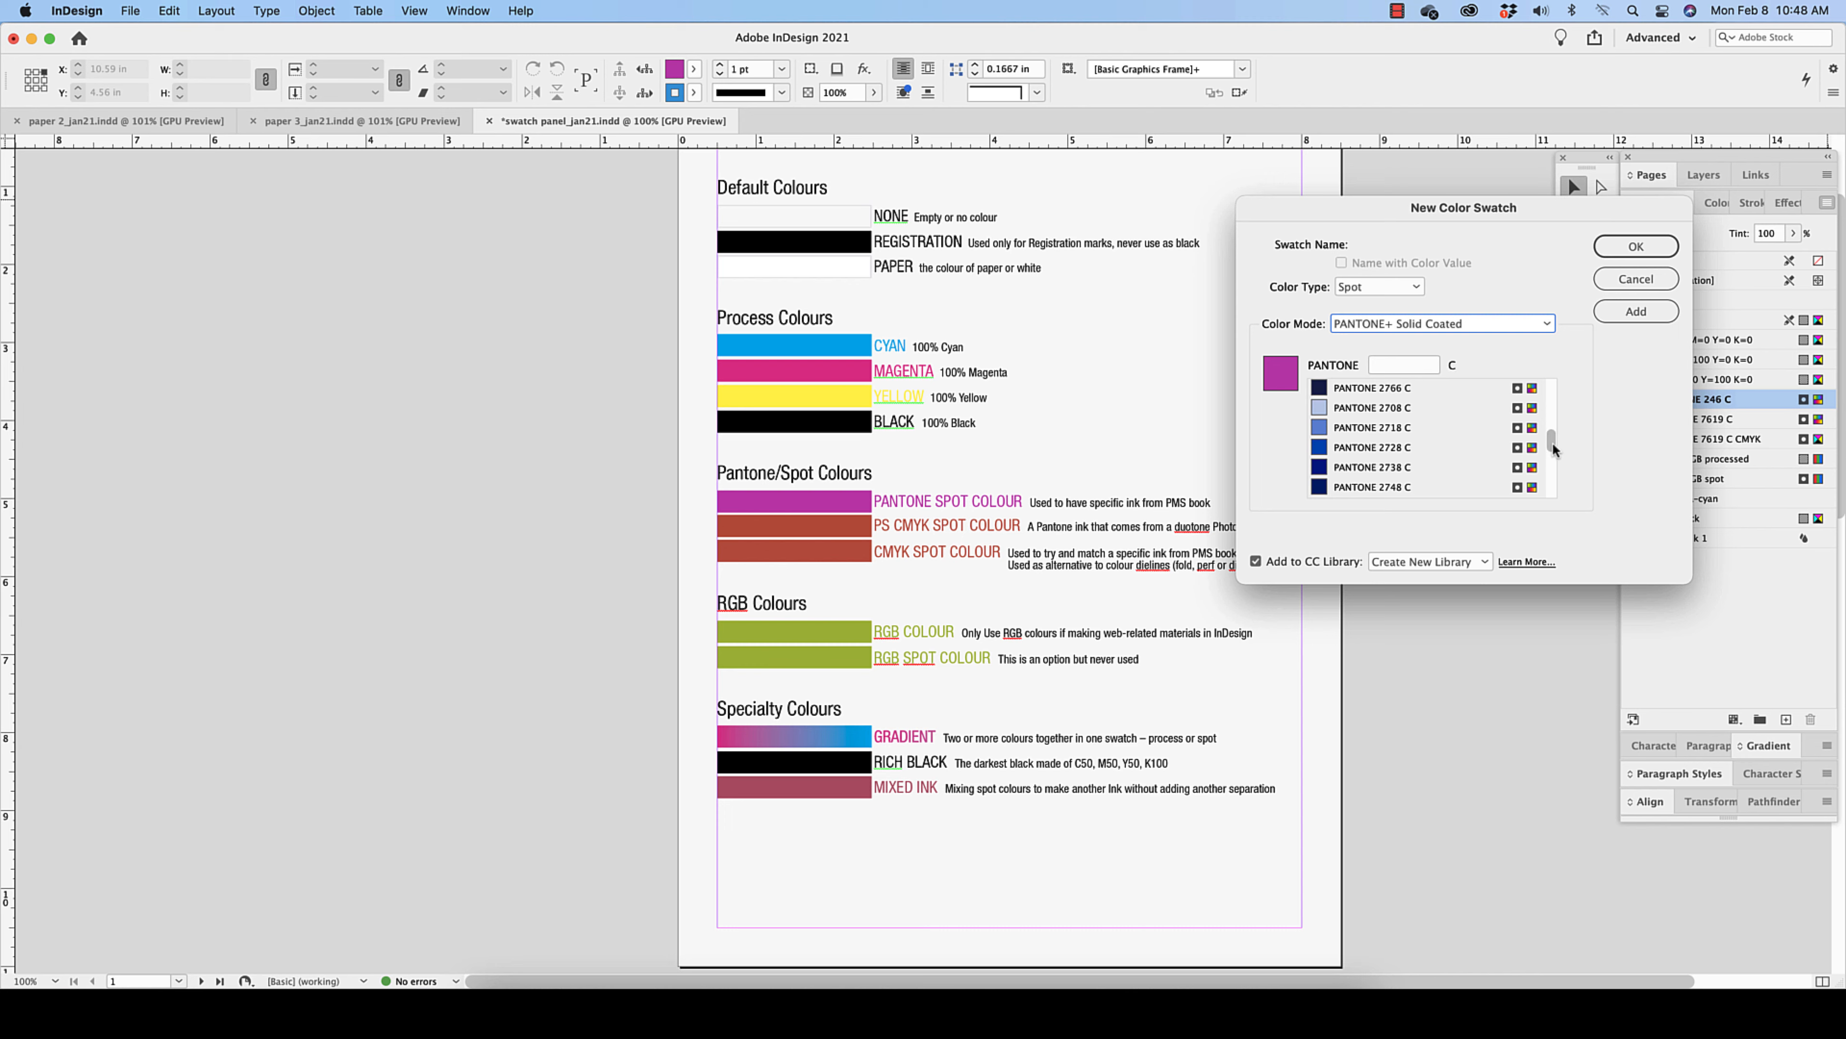
Step: Choose PANTONE 7462 C for the new swatch and add it to the swatches and the CC library
drag(1552, 442, 1555, 449)
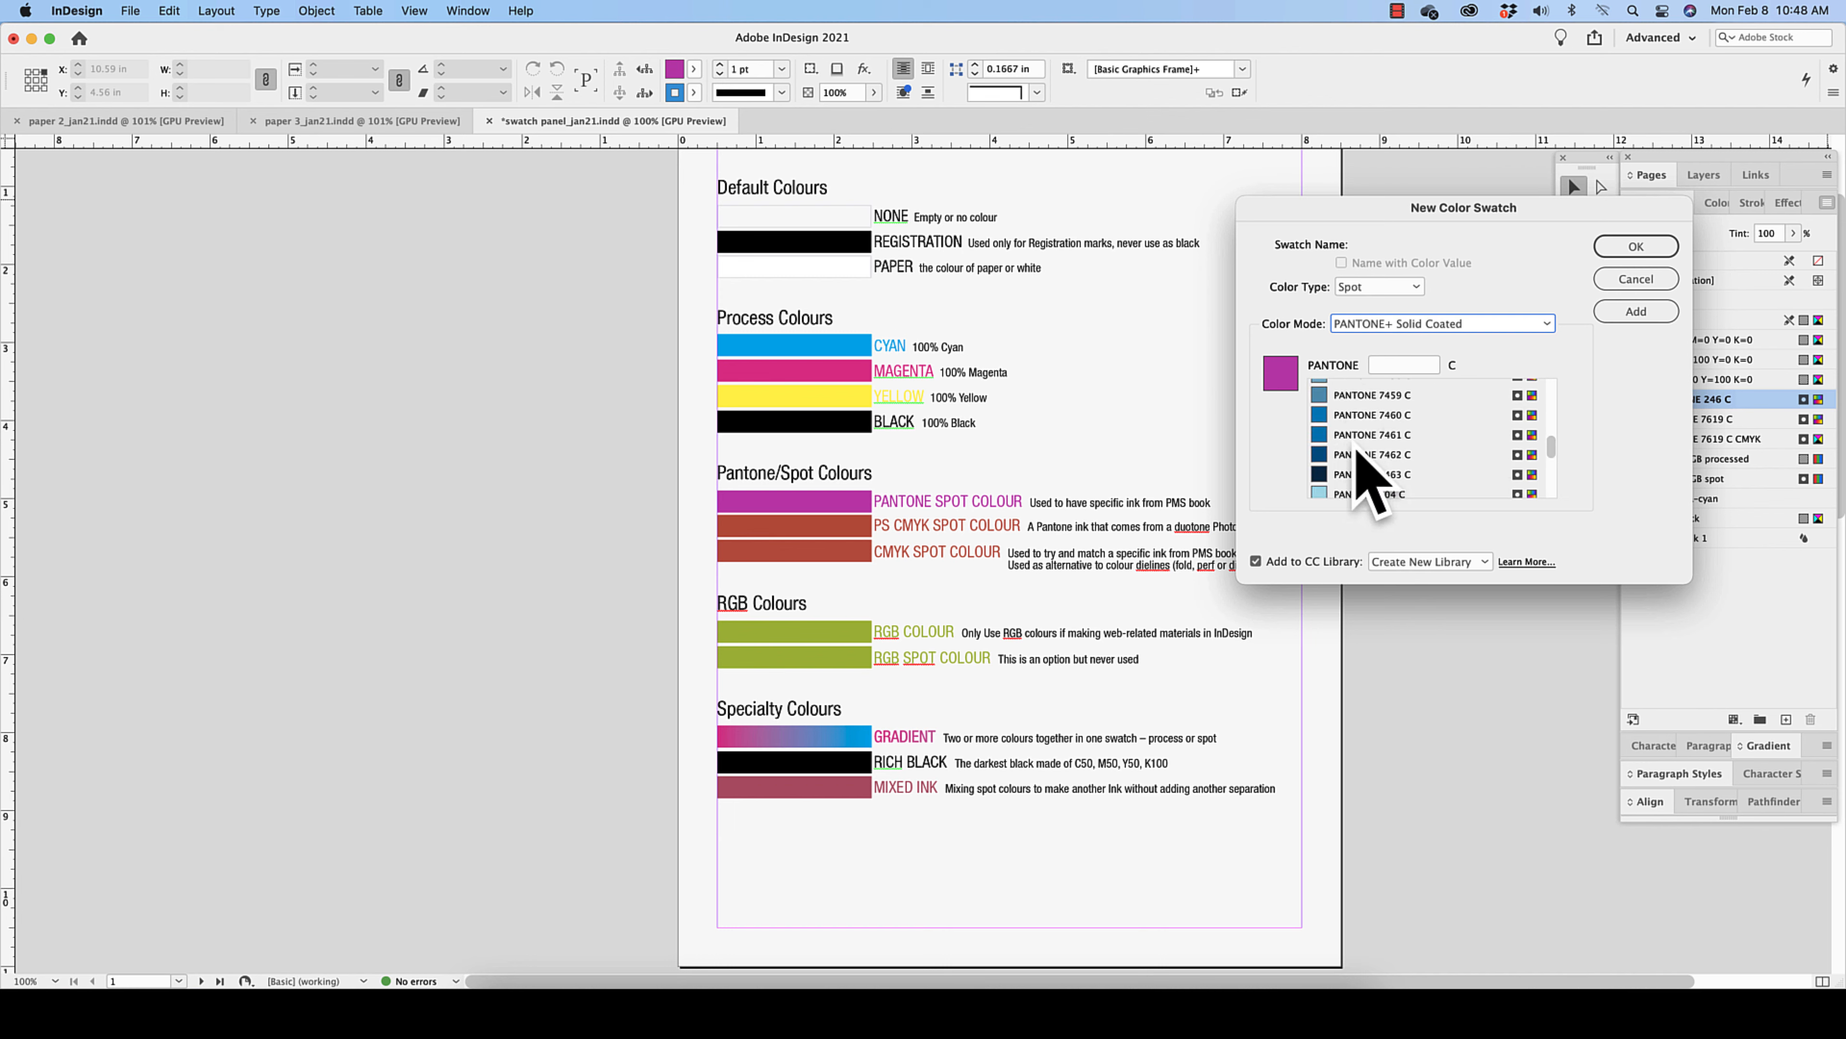
mouse_move(1352, 459)
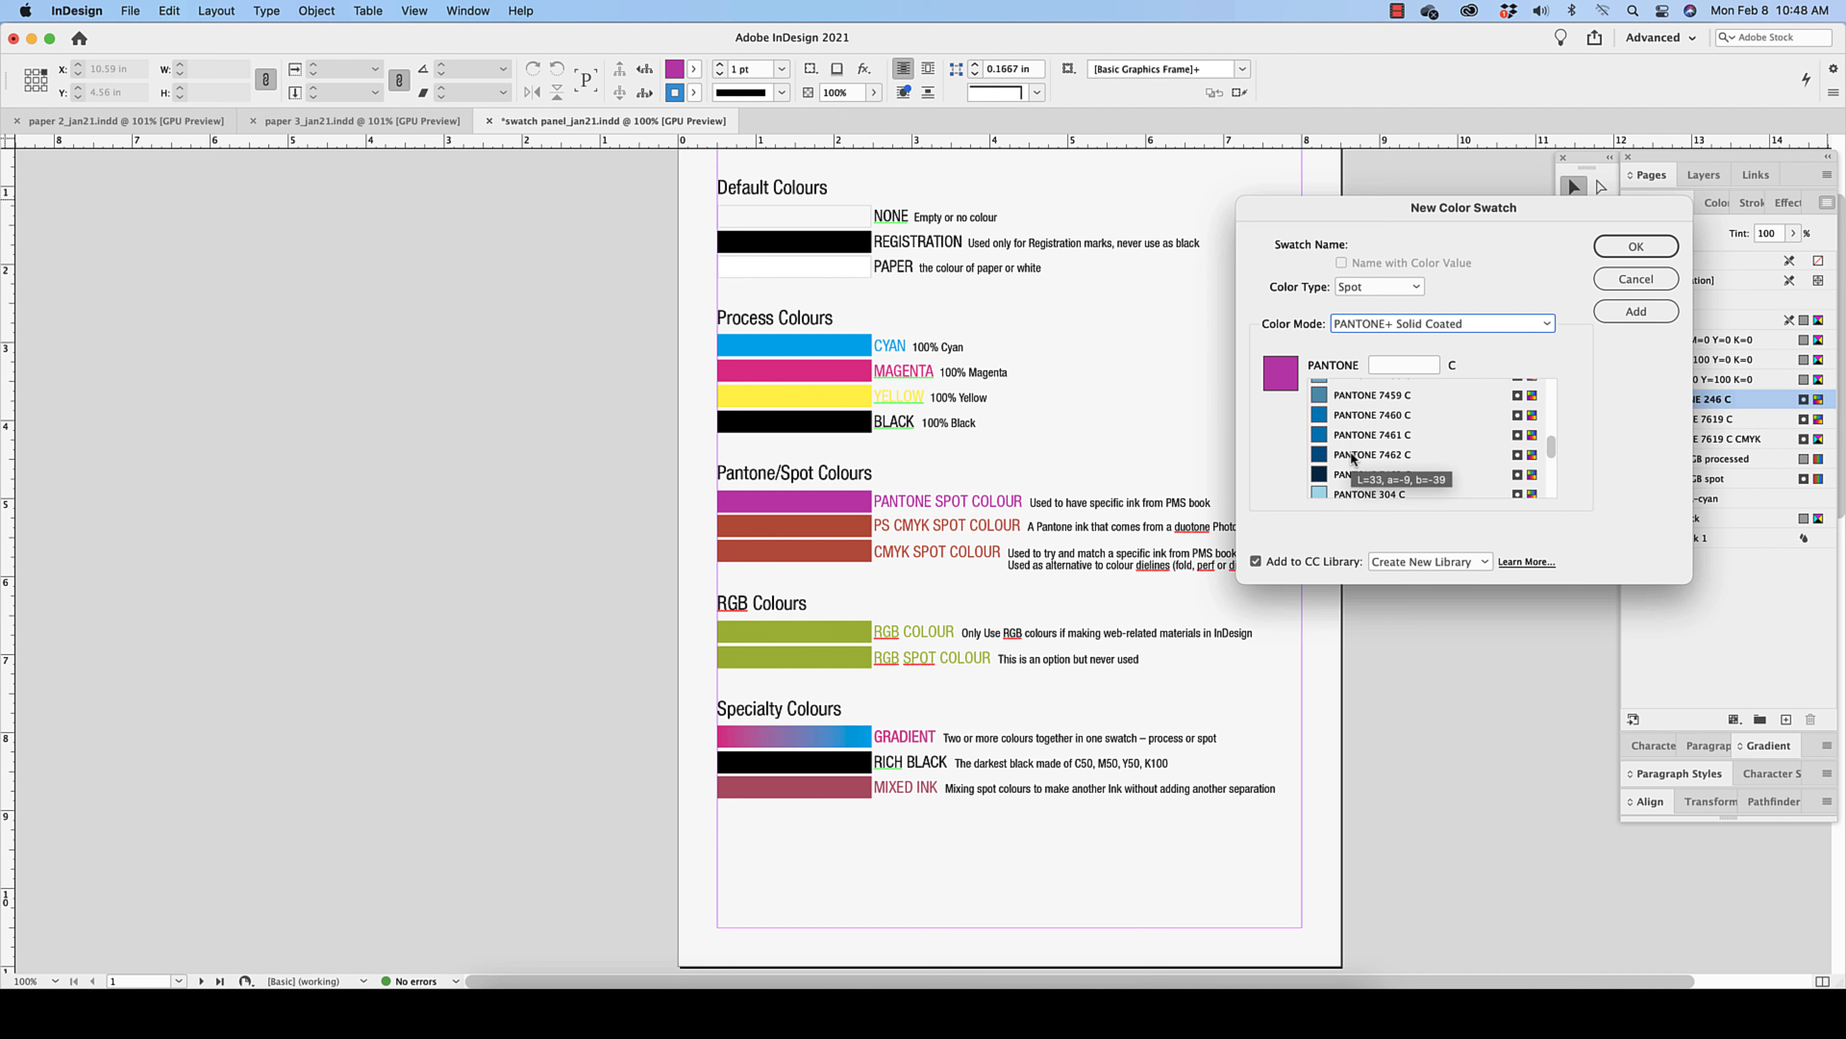
click(1353, 456)
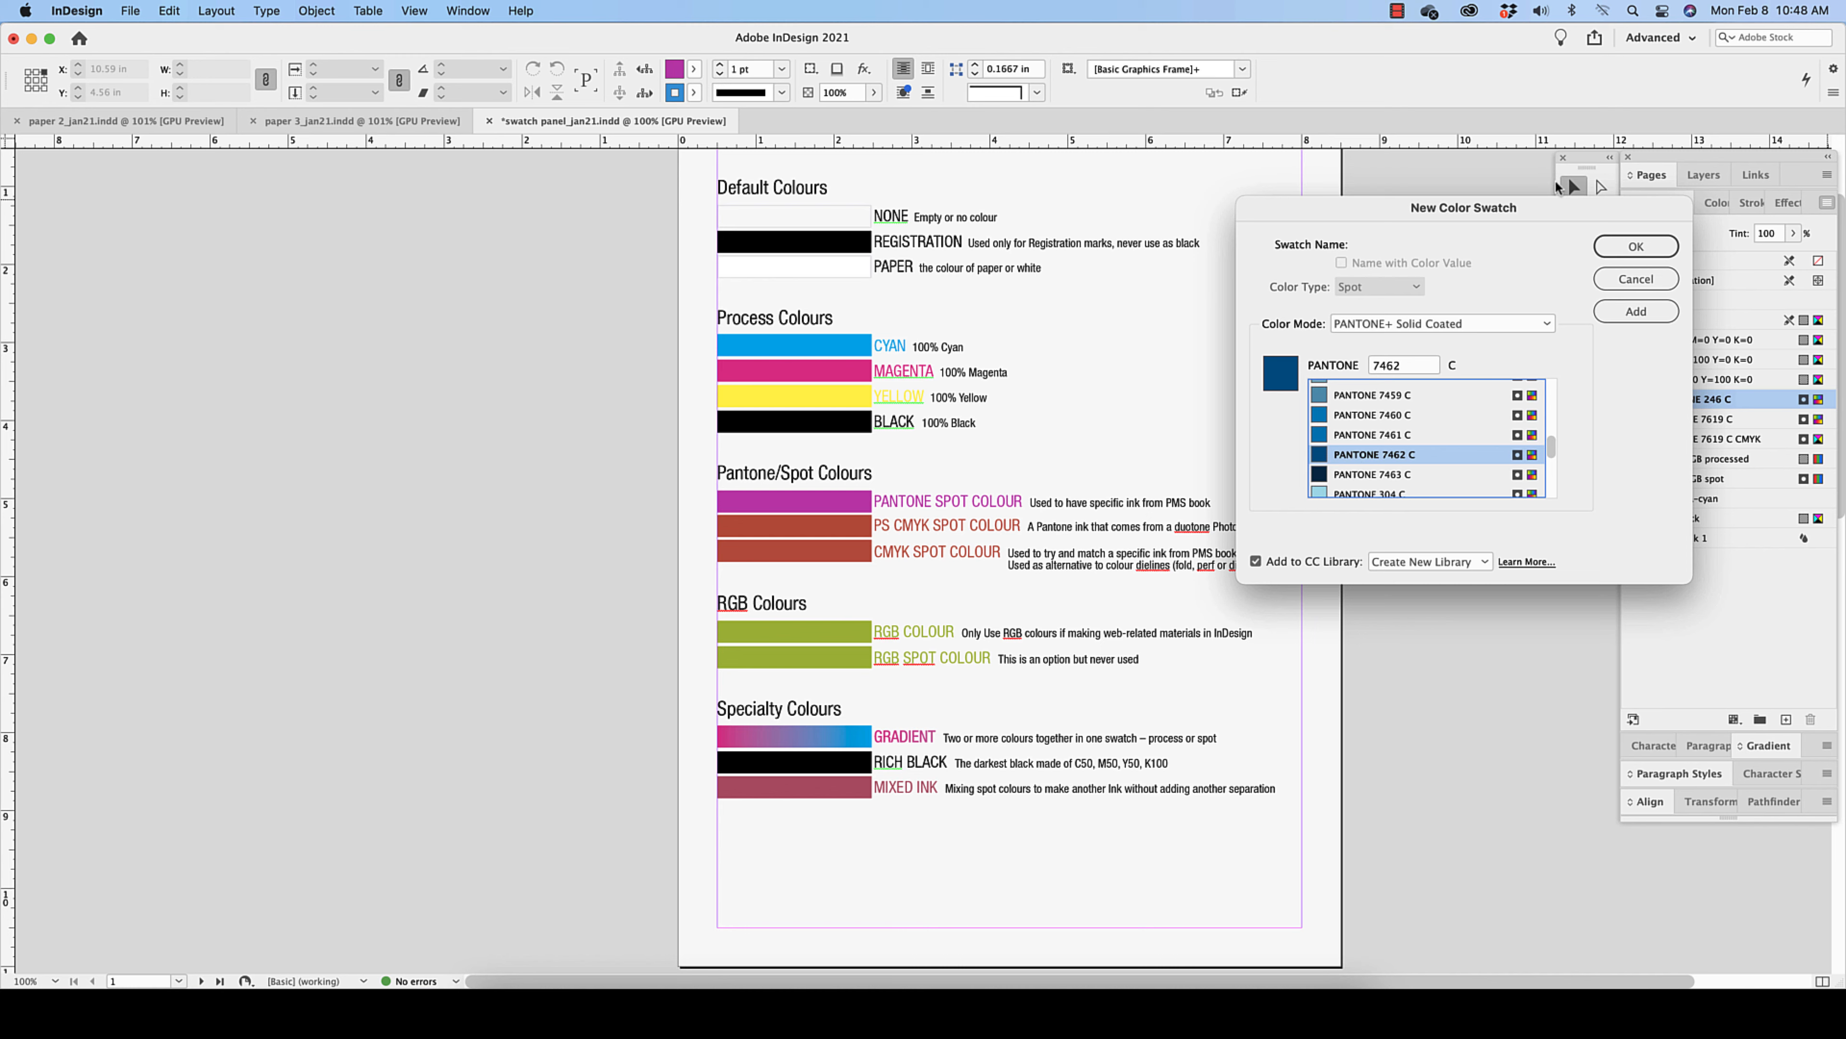
drag(1547, 201, 1405, 195)
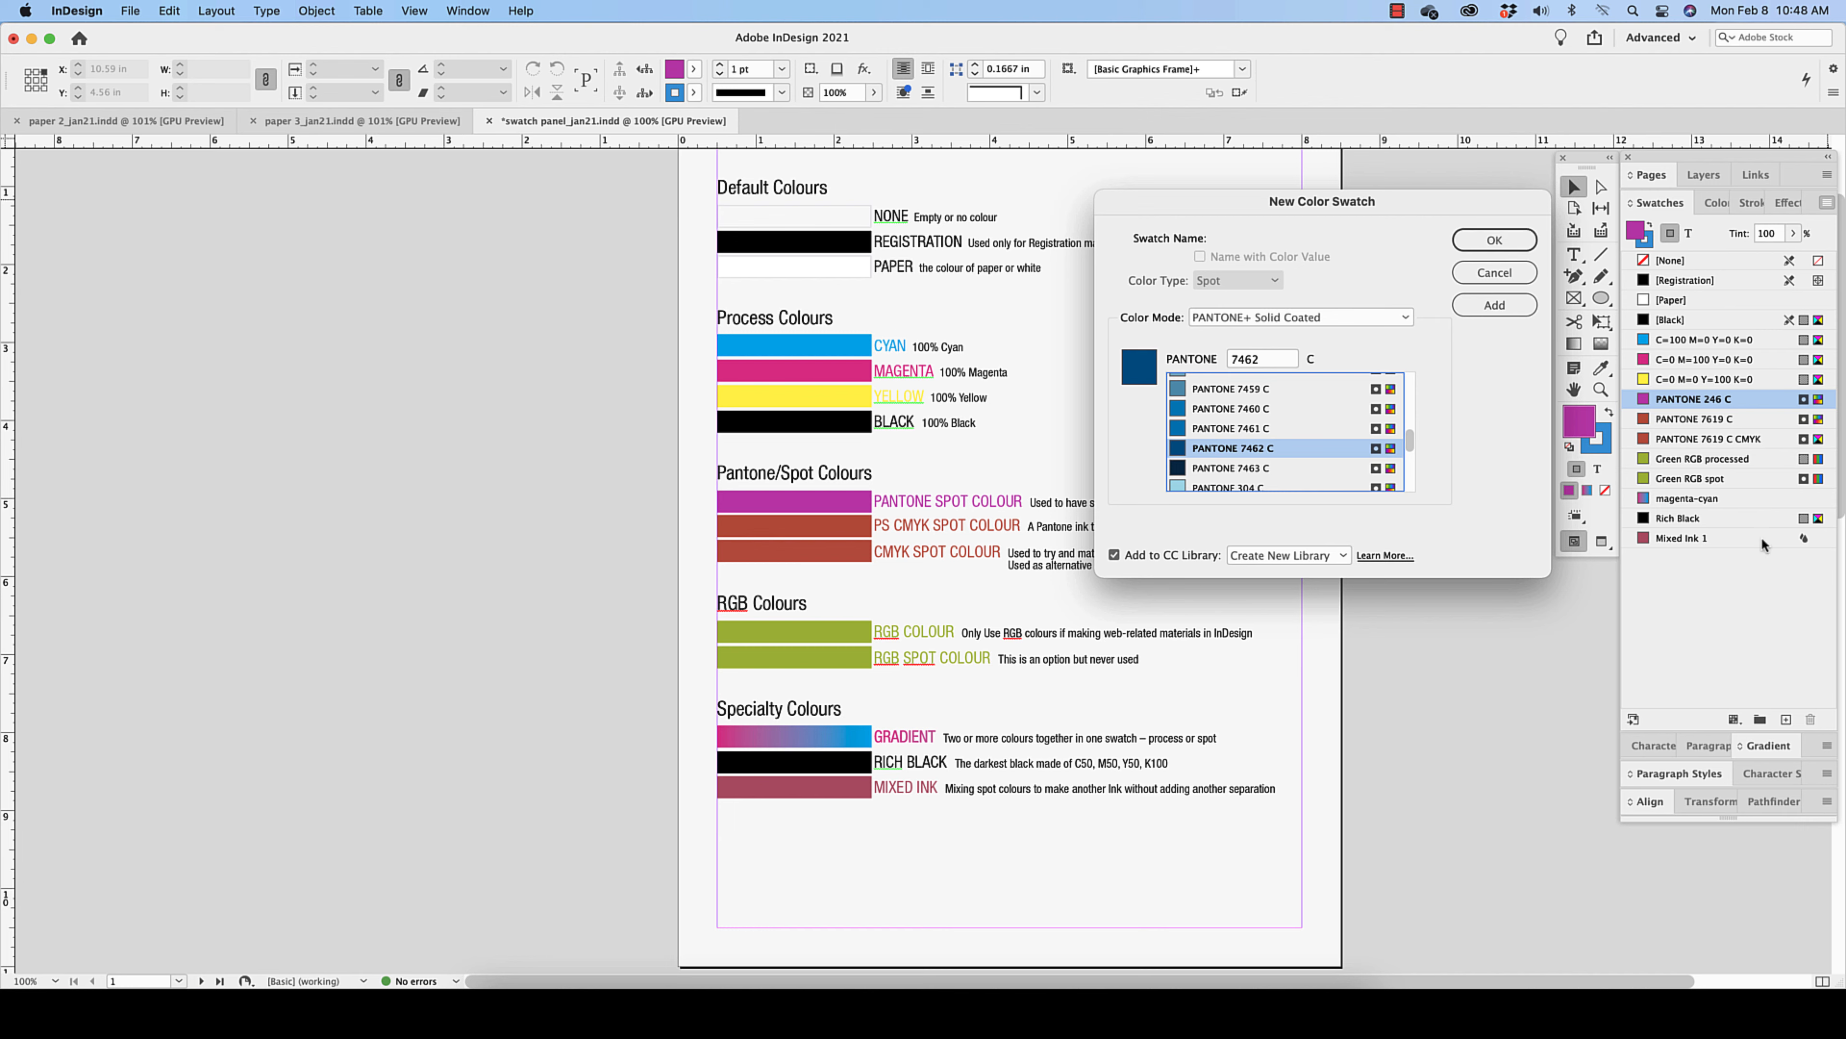
click(1496, 305)
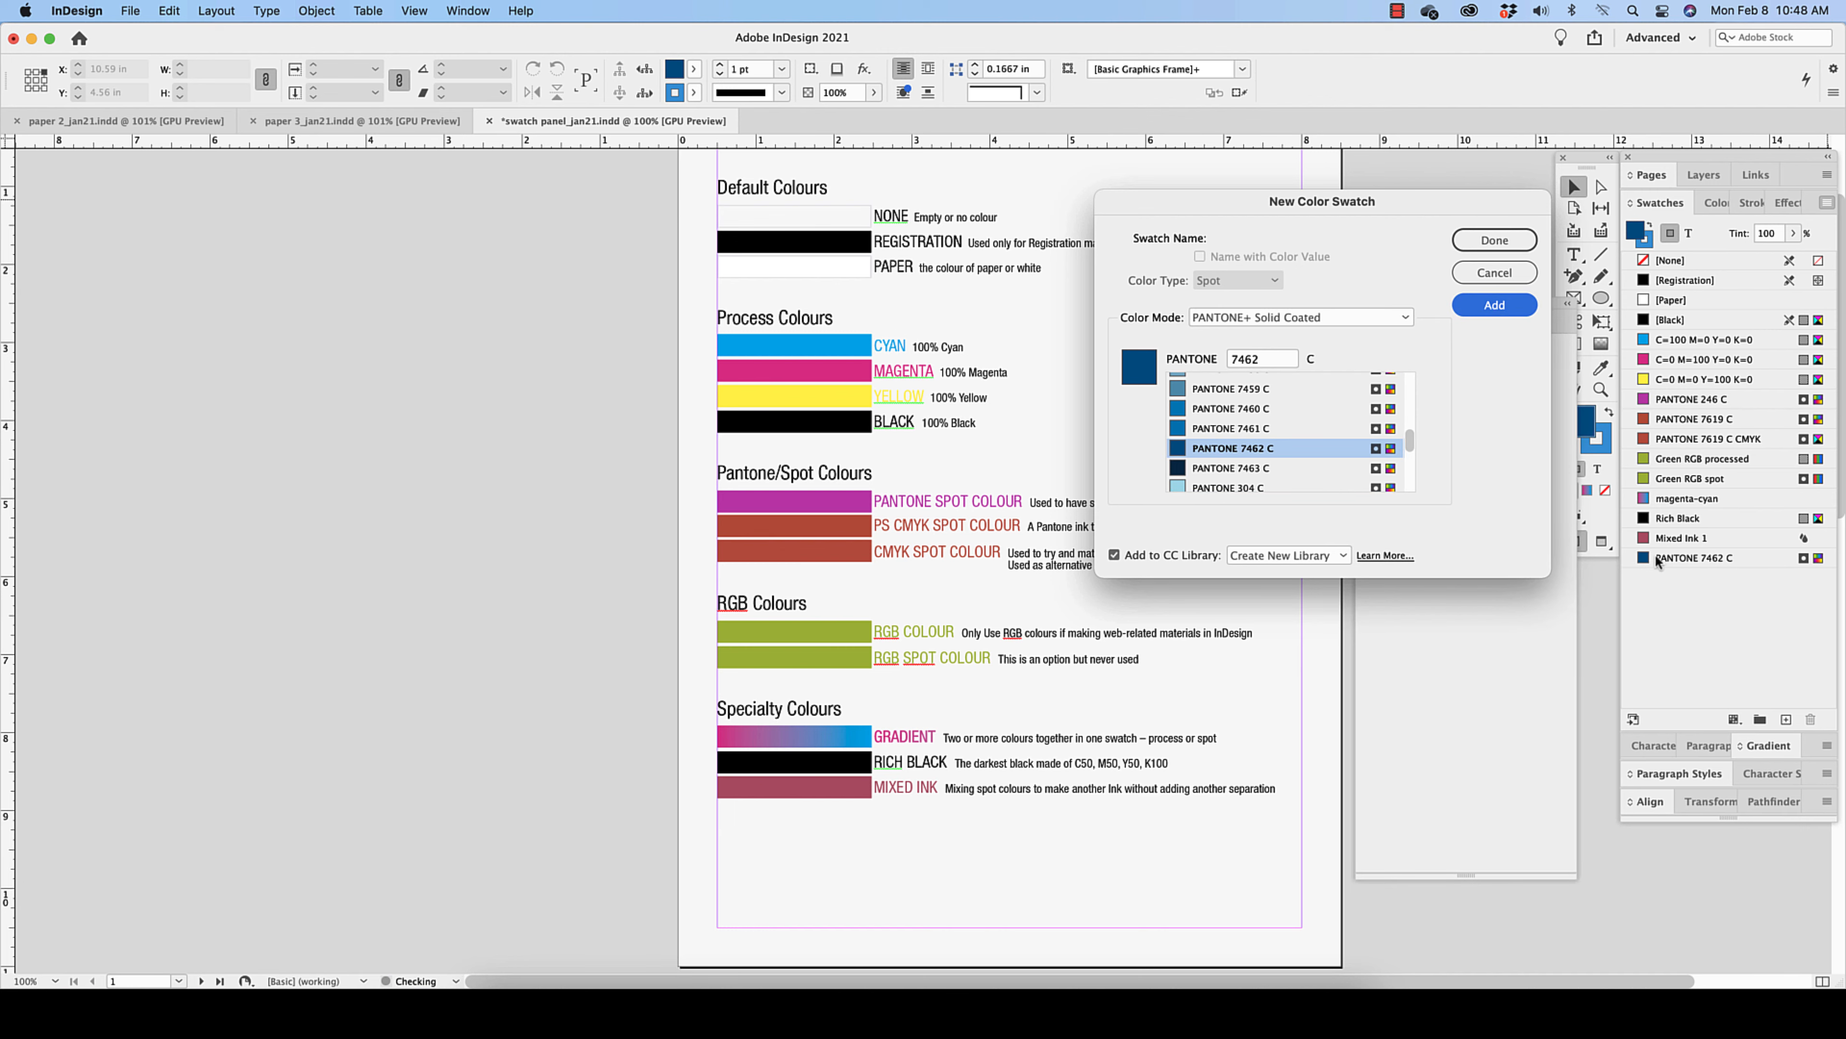
click(1503, 243)
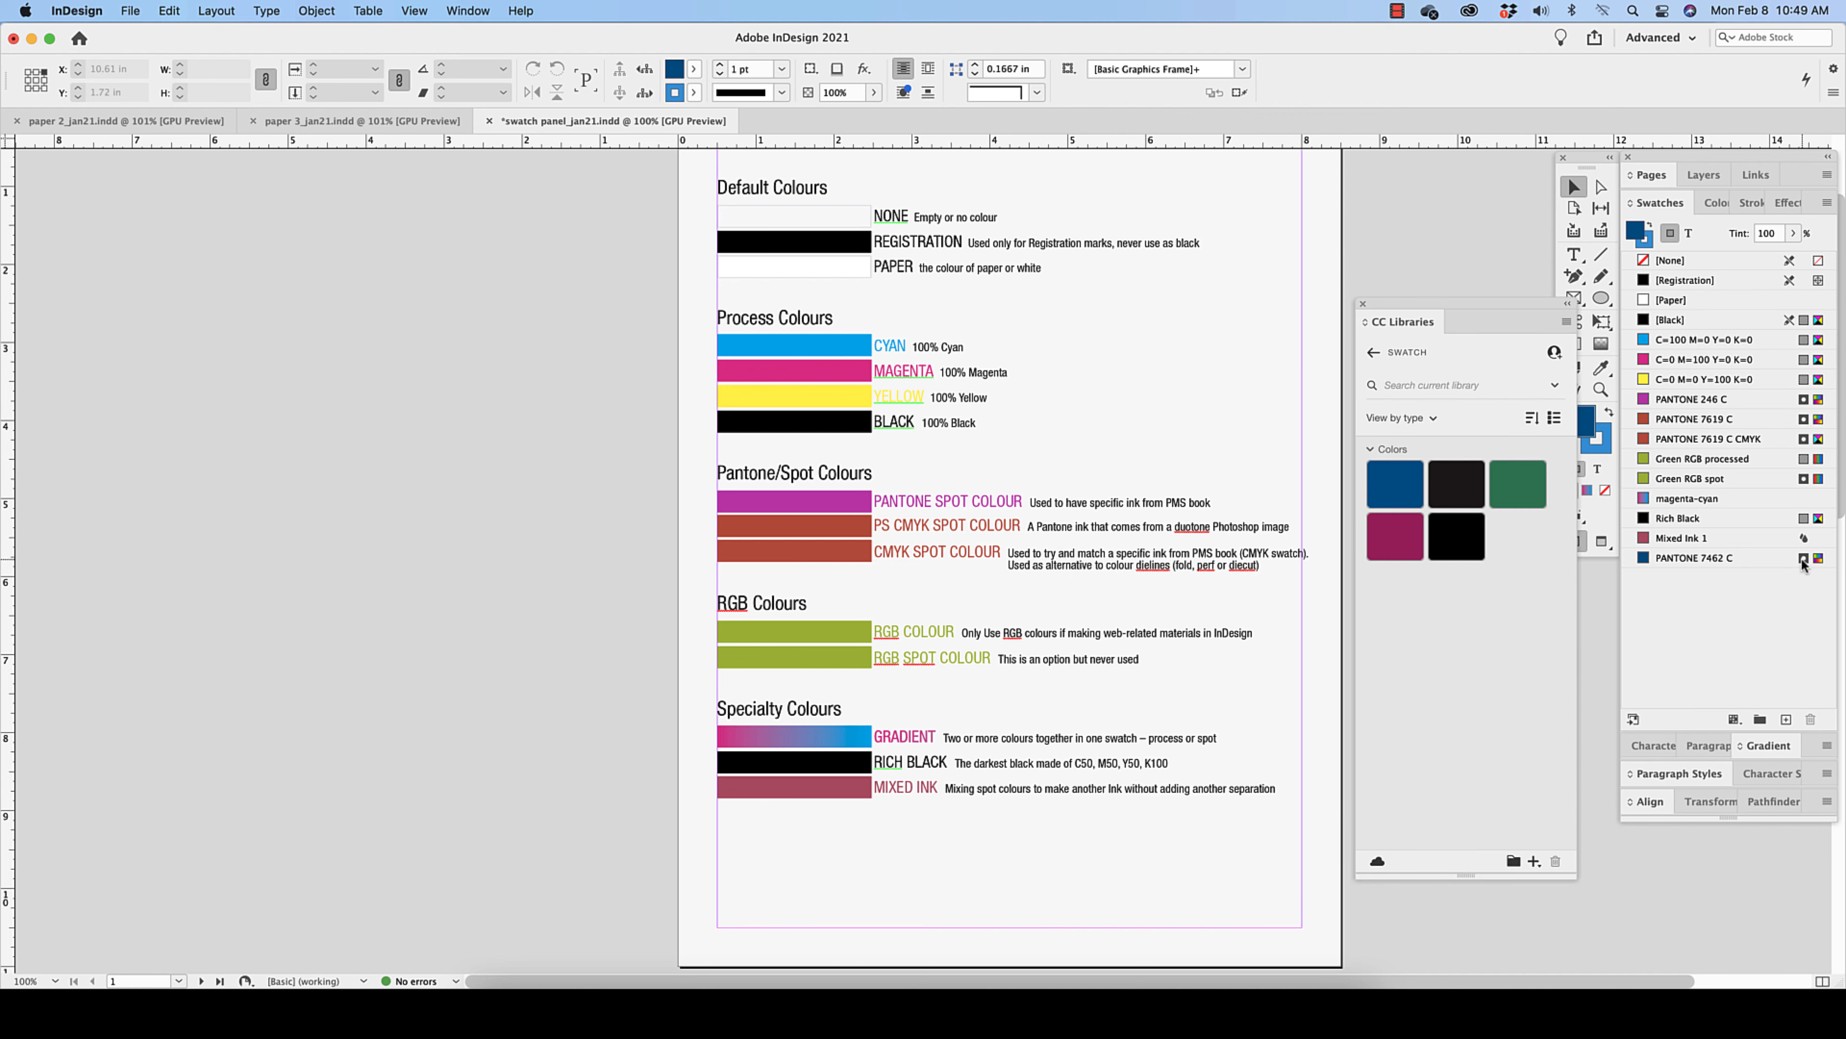
Step: Examine the PANTONE 7462 C swatch's options and available colour modes, keeping PANTONE+ Solid Coated
mouse_move(1803, 564)
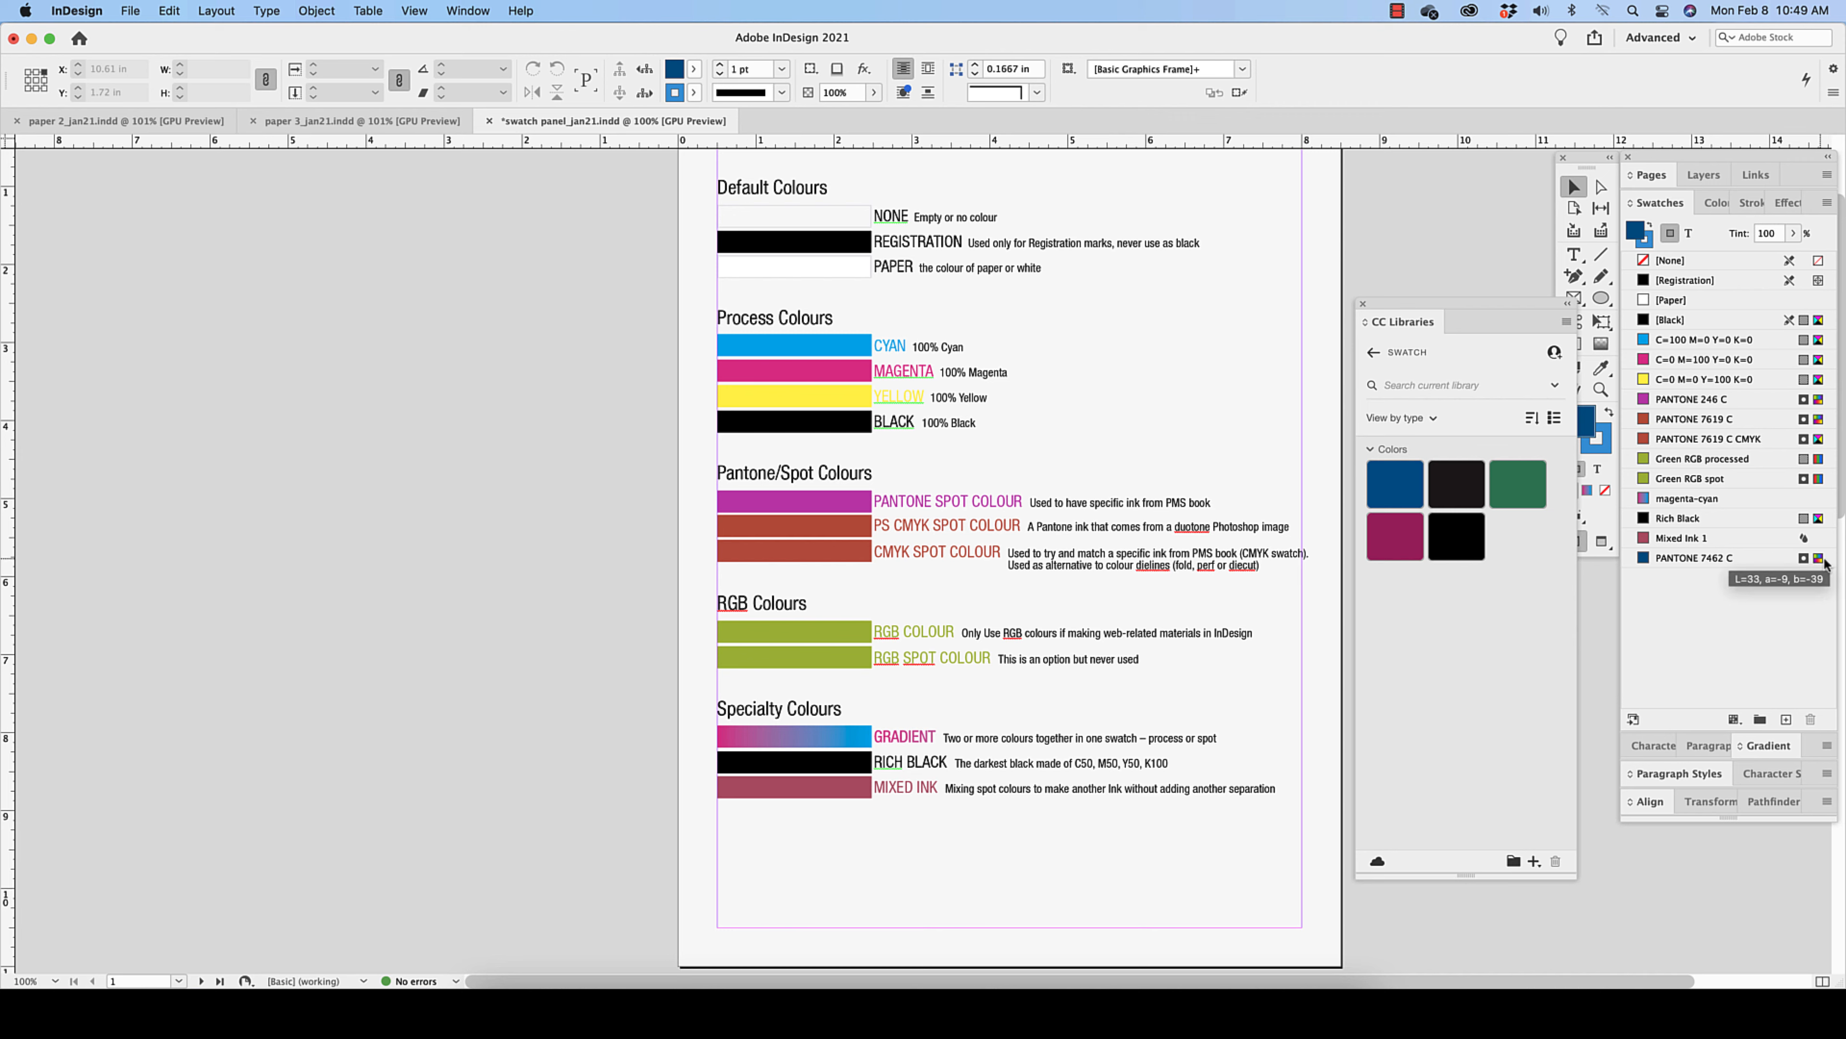
double_click(1764, 557)
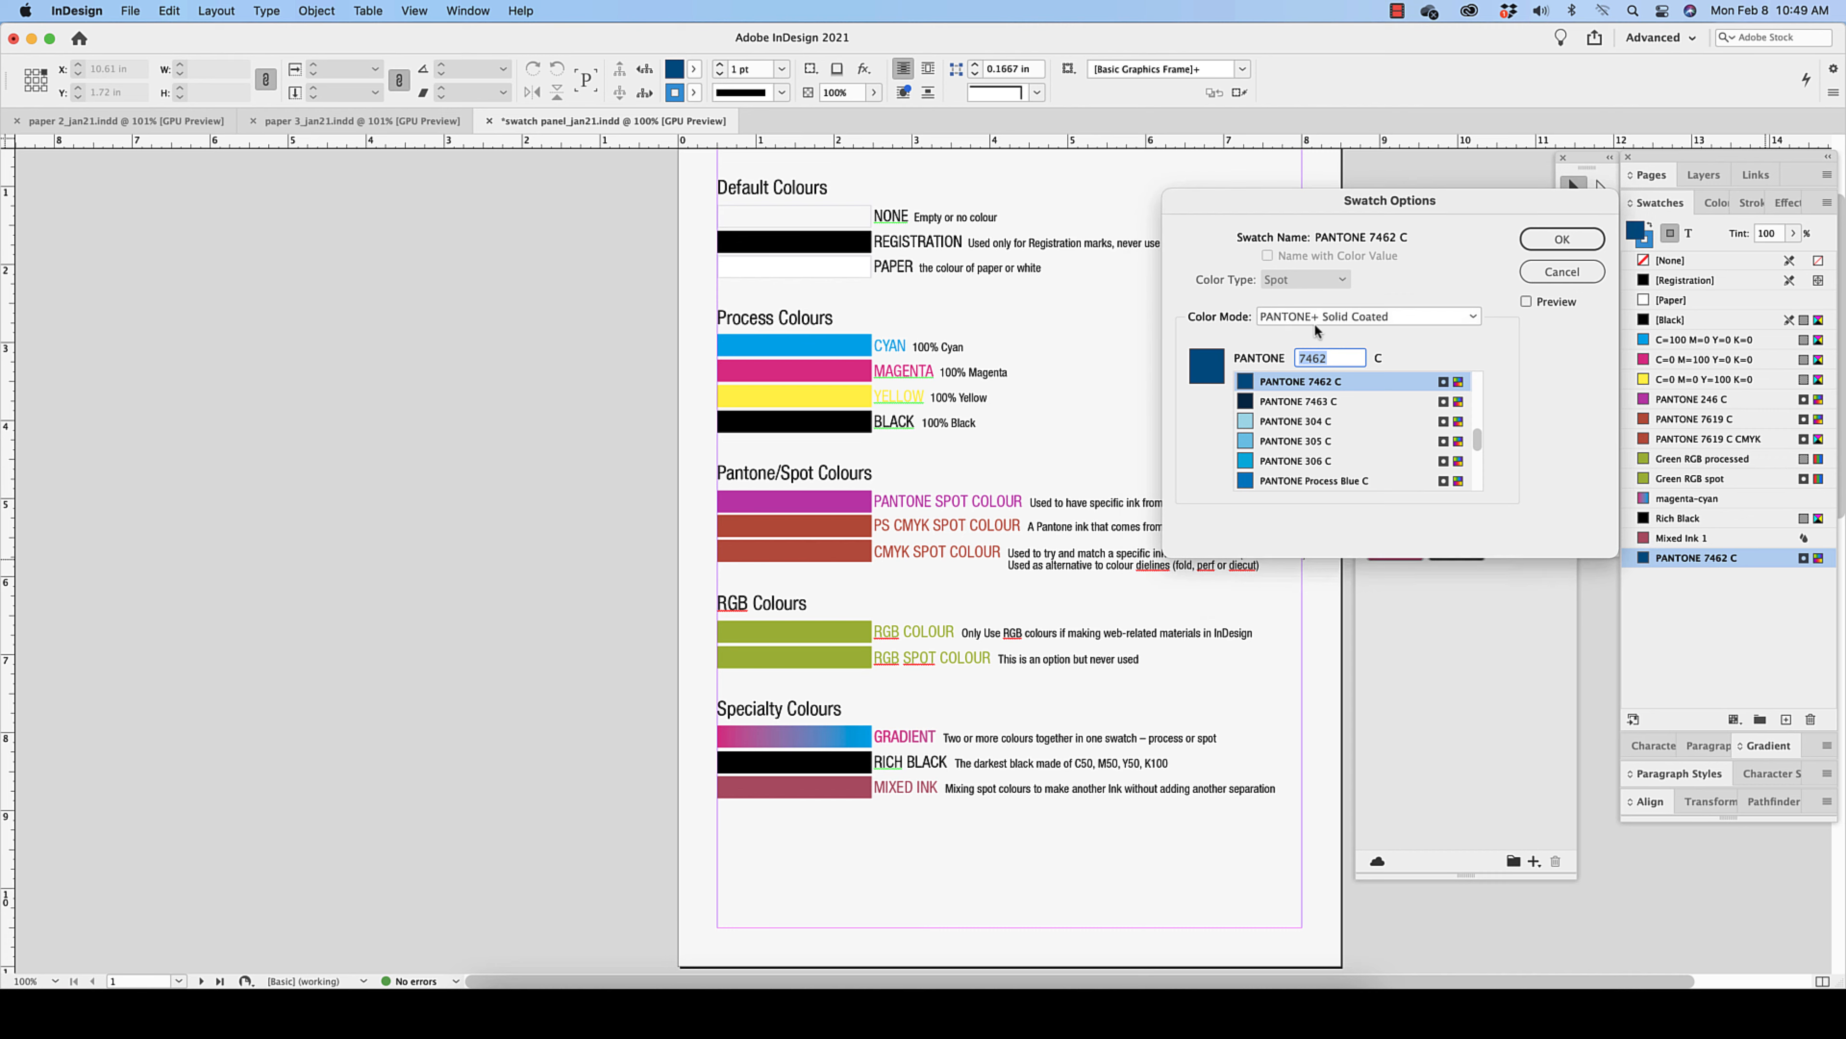
click(1314, 318)
click(1422, 279)
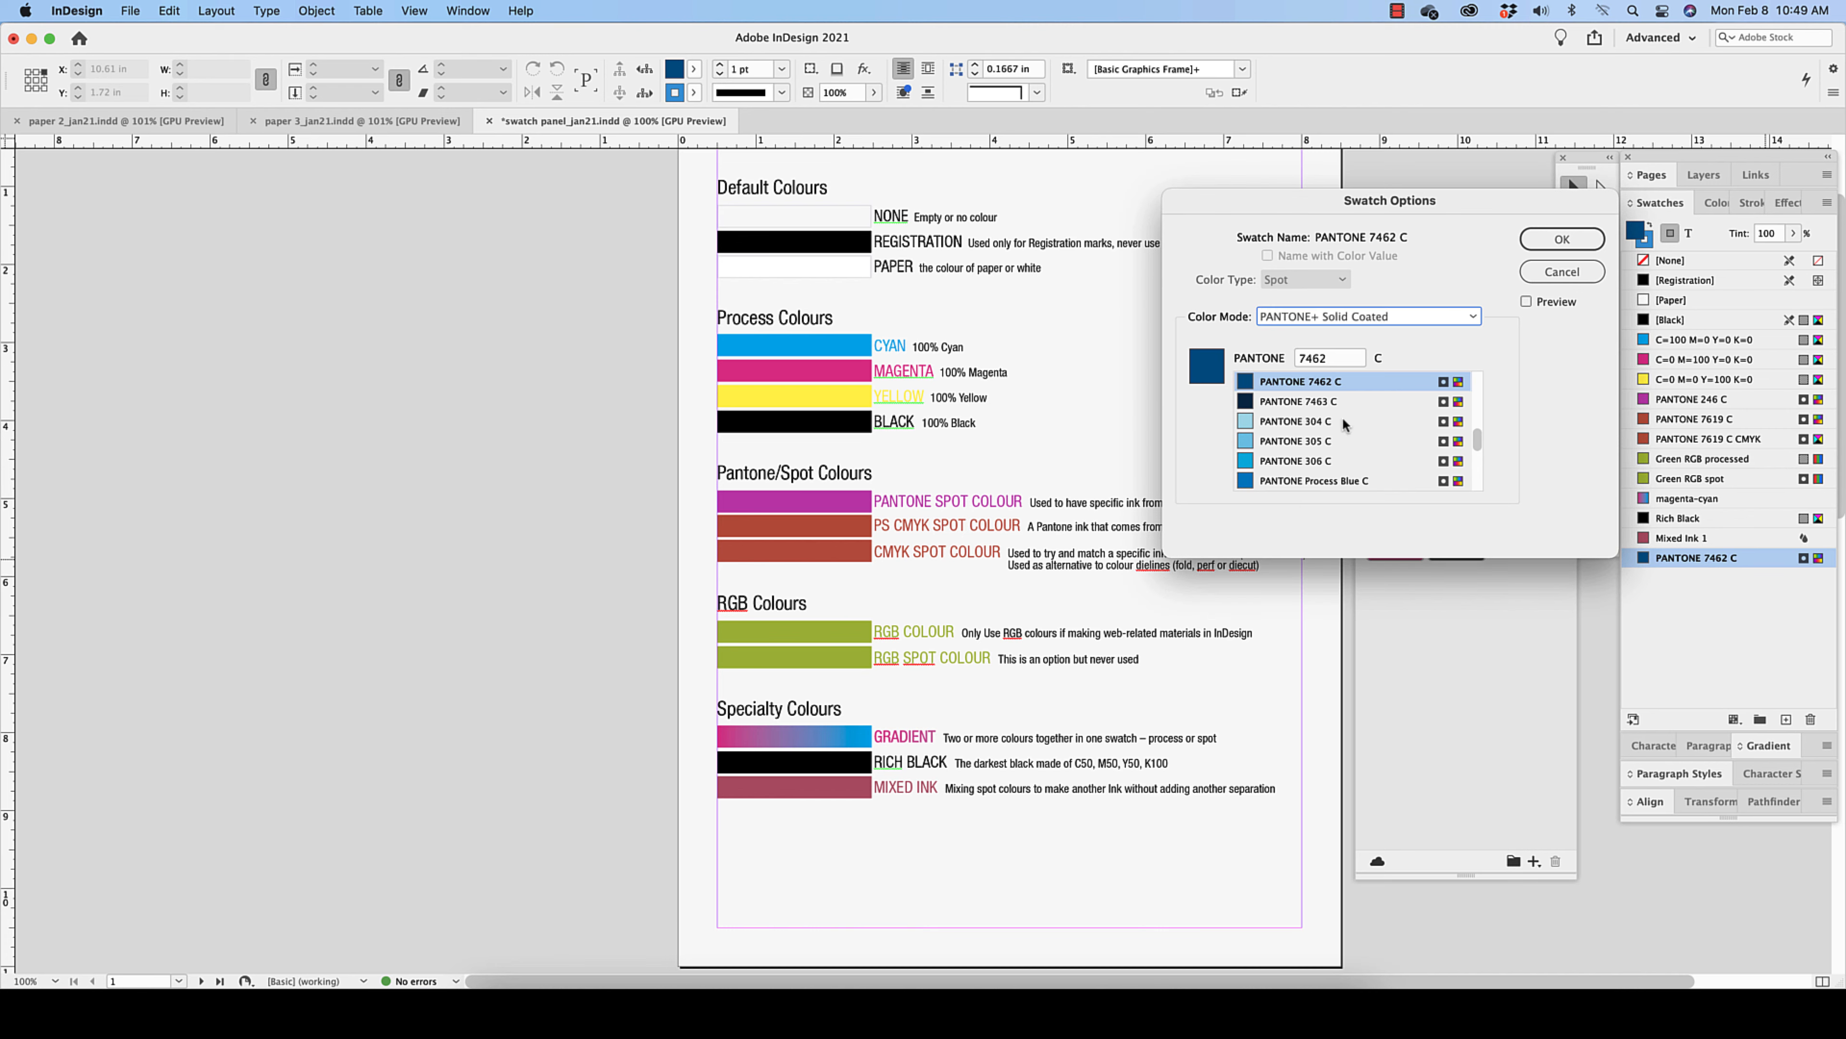
click(1378, 312)
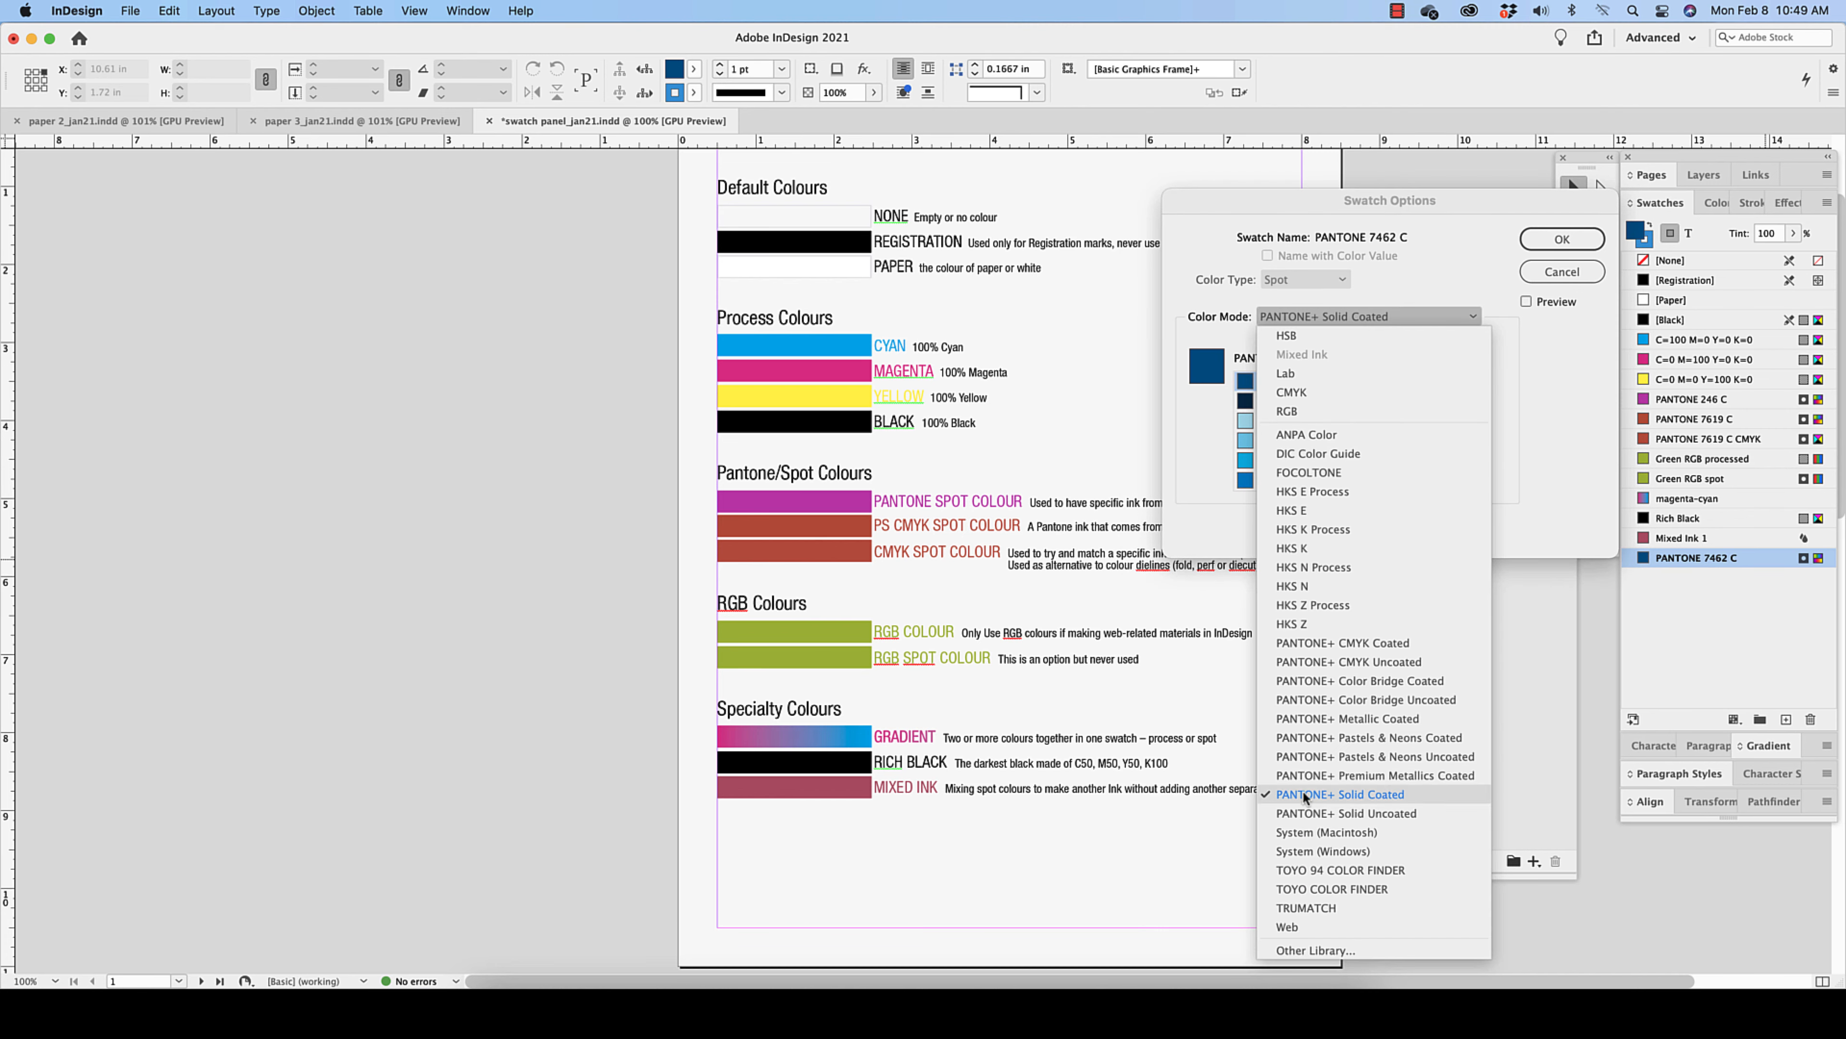
click(1565, 464)
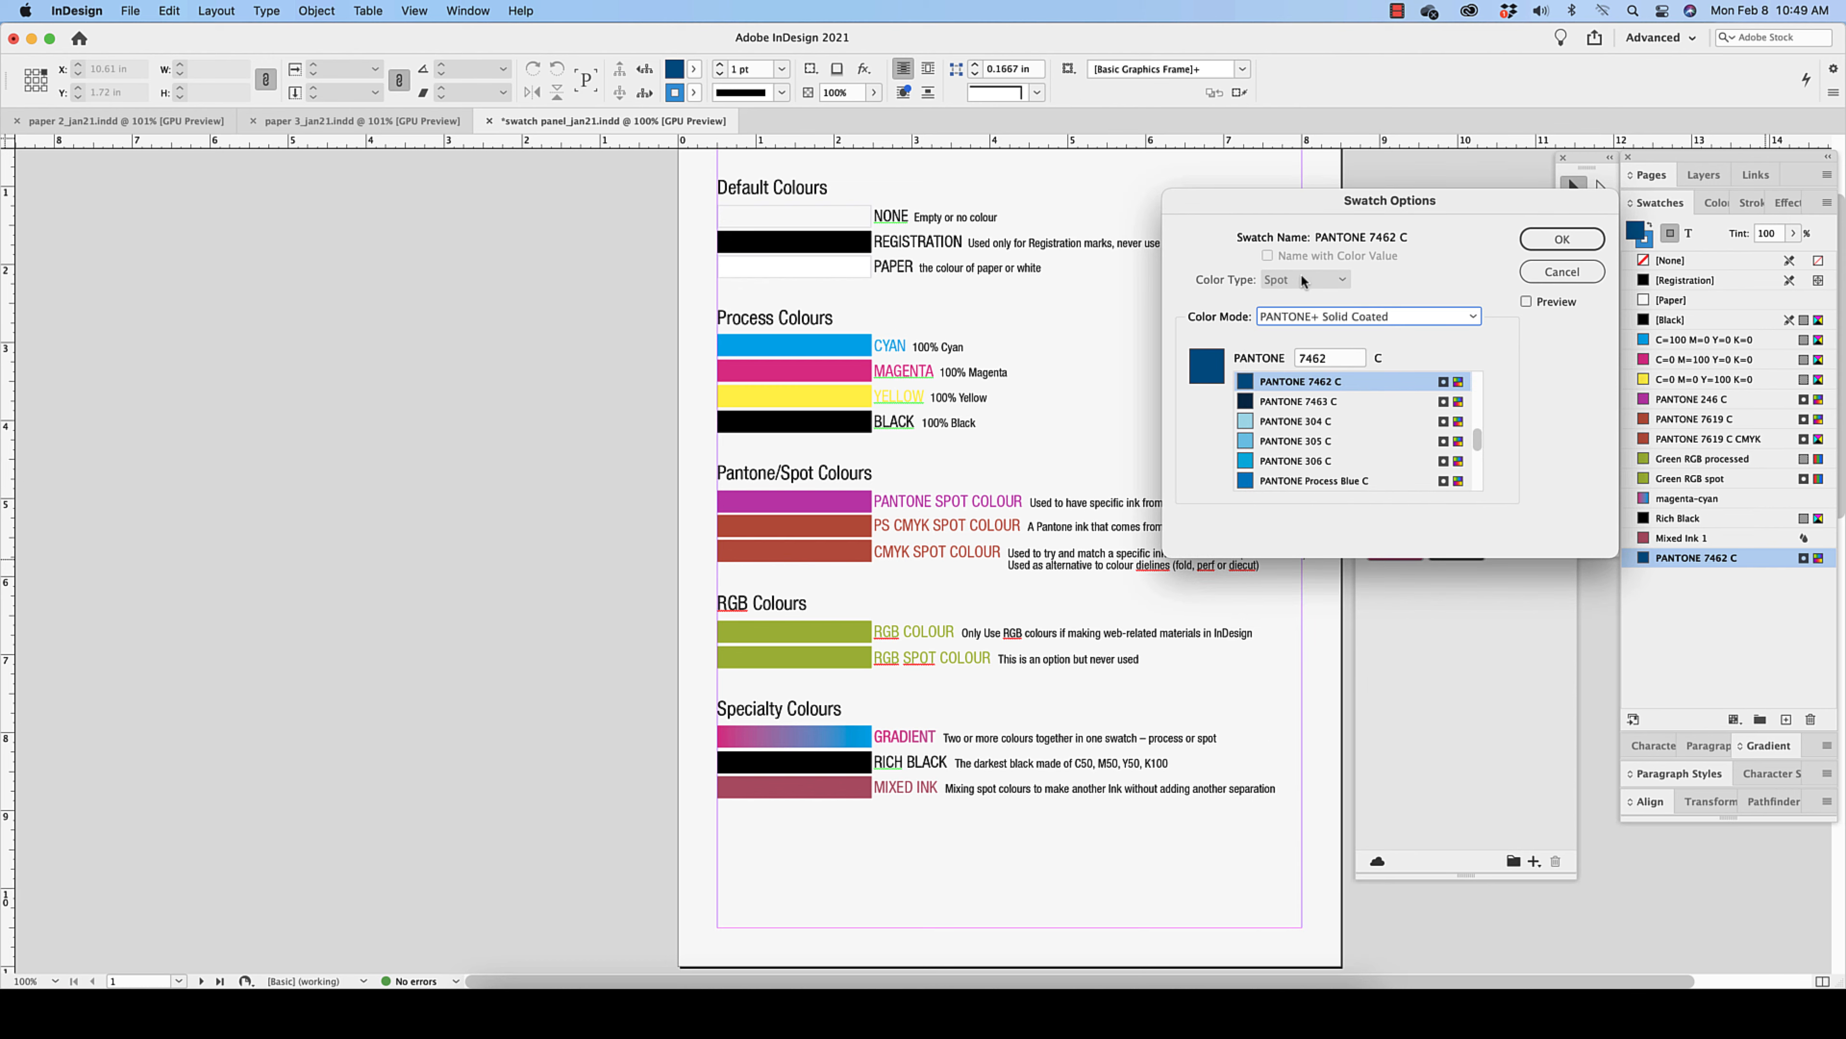
click(1562, 240)
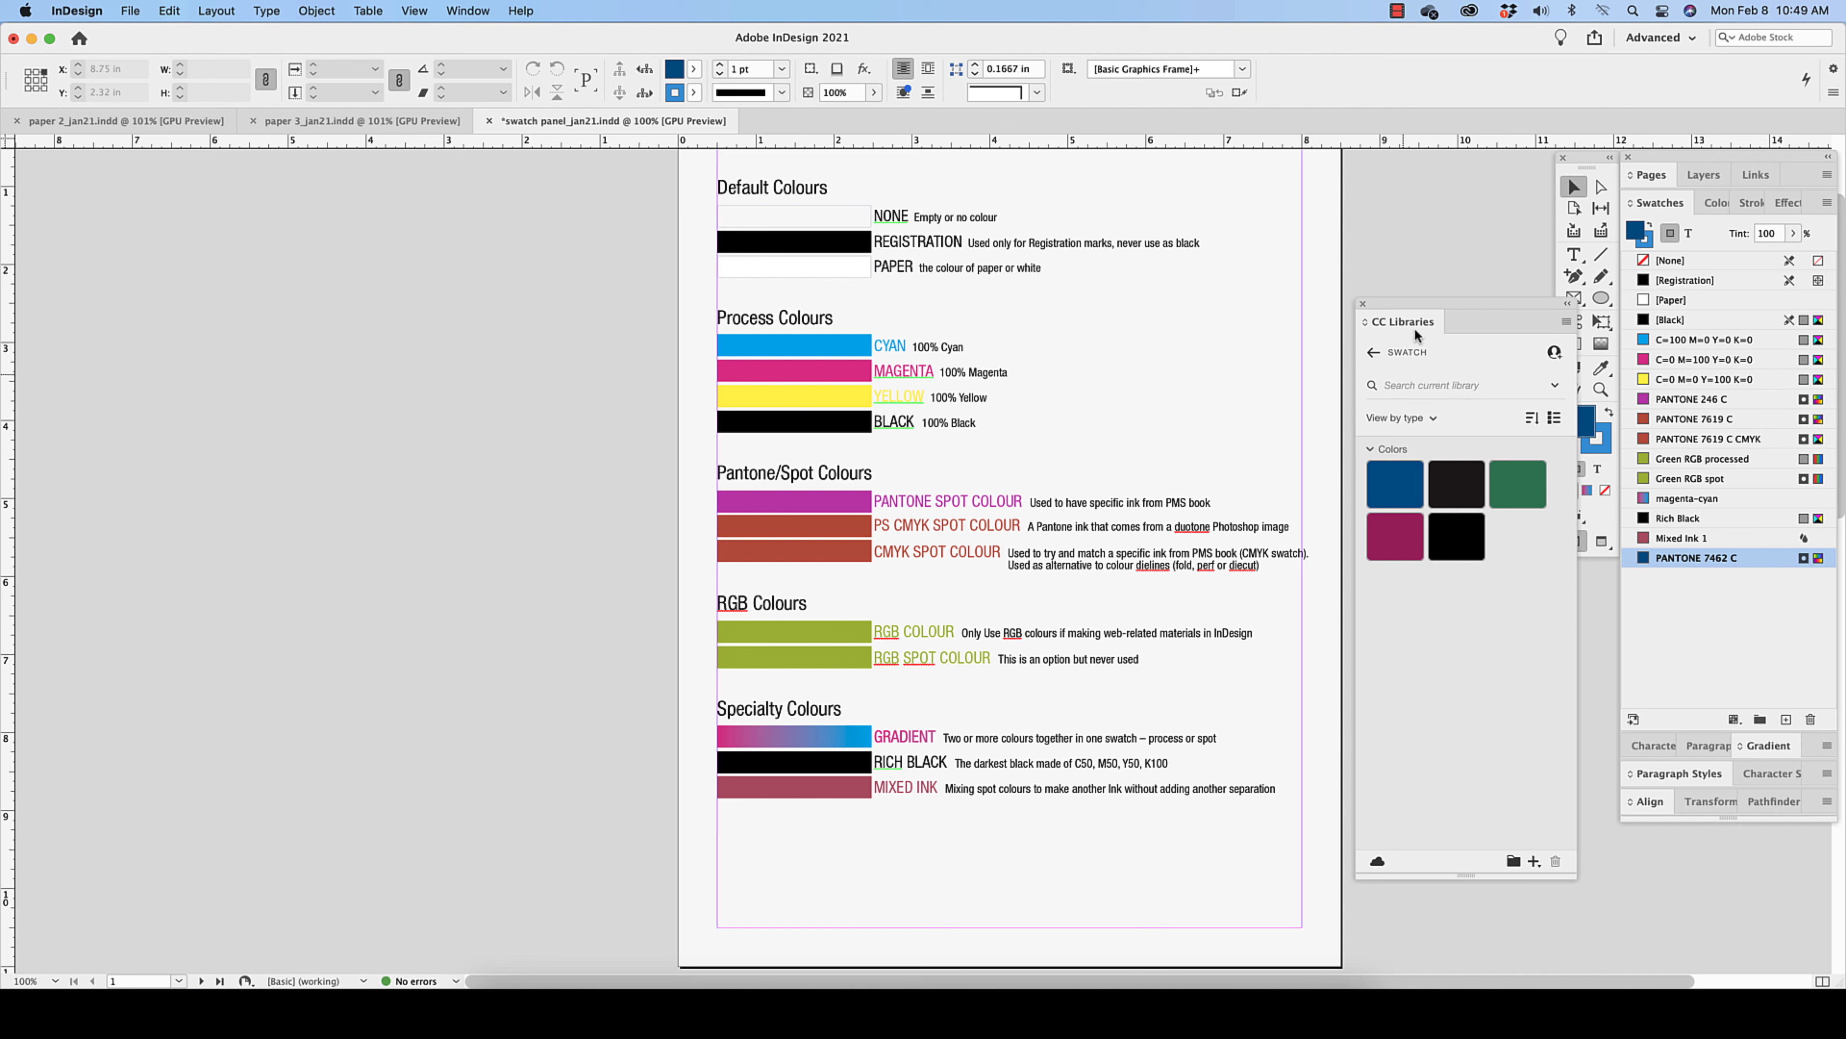
Step: Close CC Libraries and review the PANTONE 7462 C swatch options, cancelling without edits
click(1360, 305)
double_click(1750, 551)
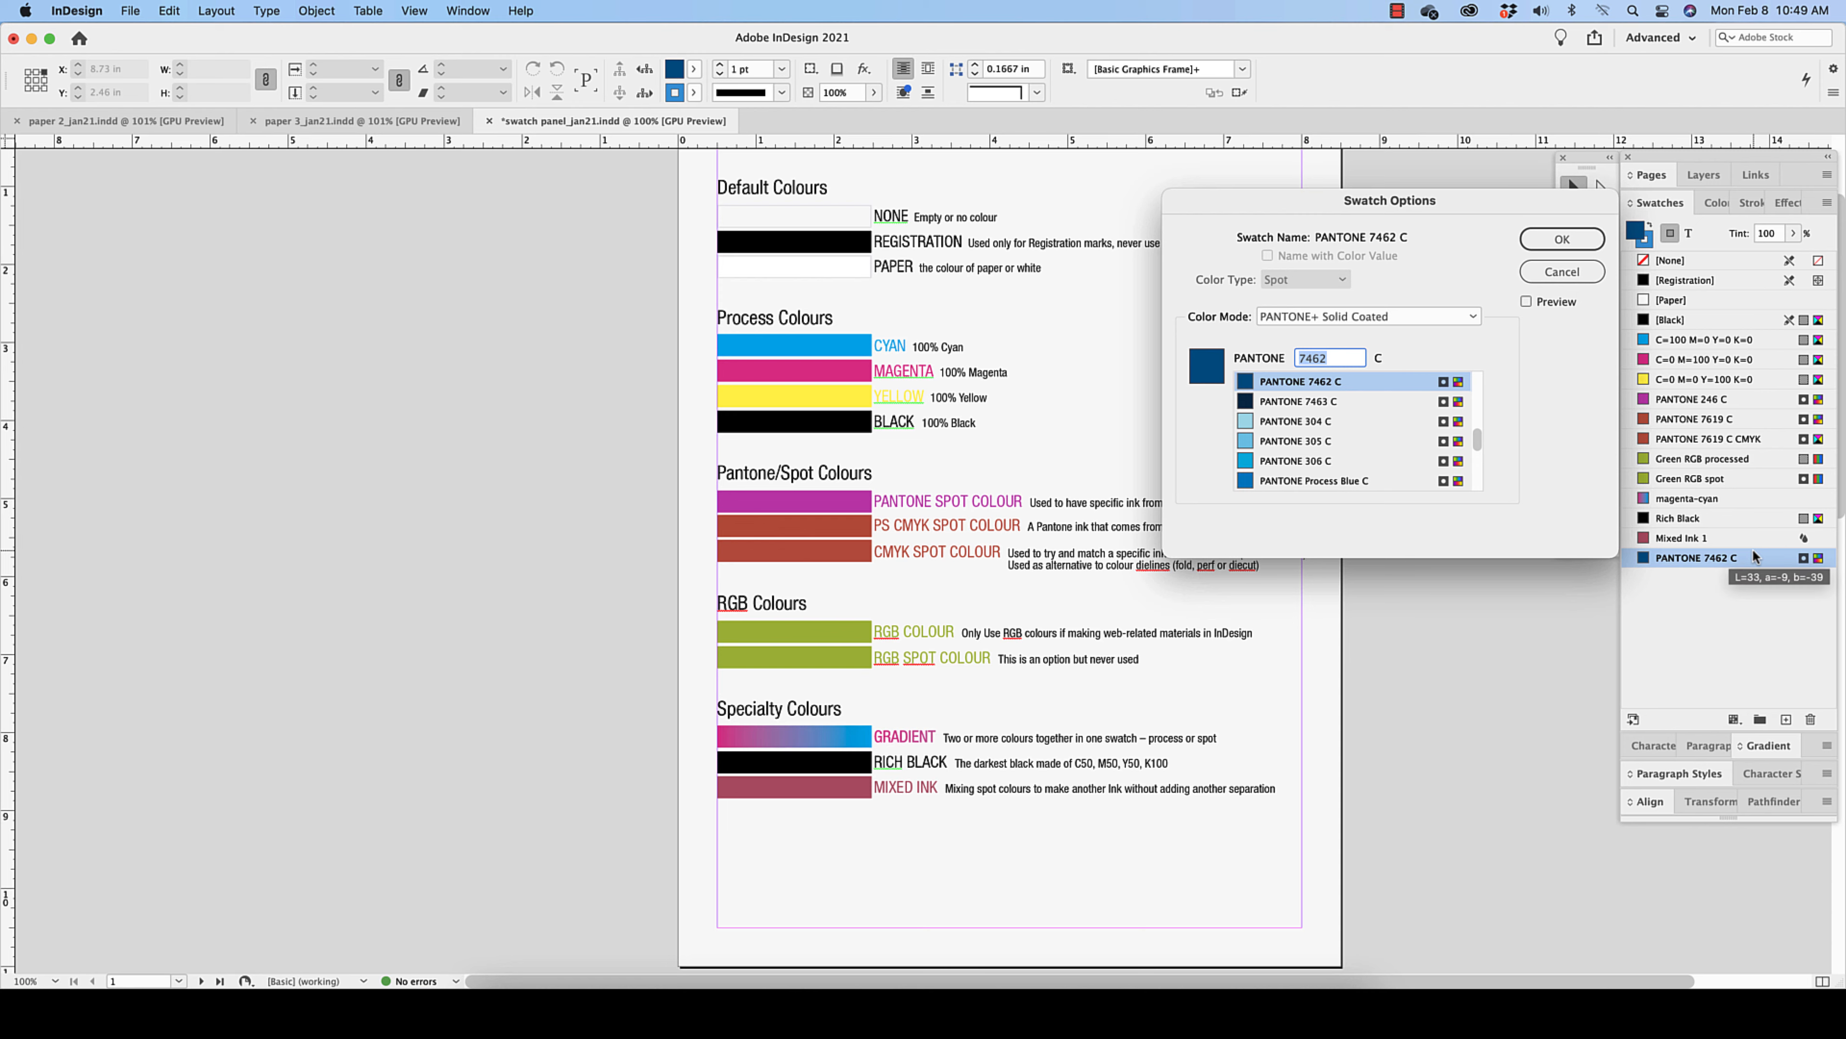
click(1536, 270)
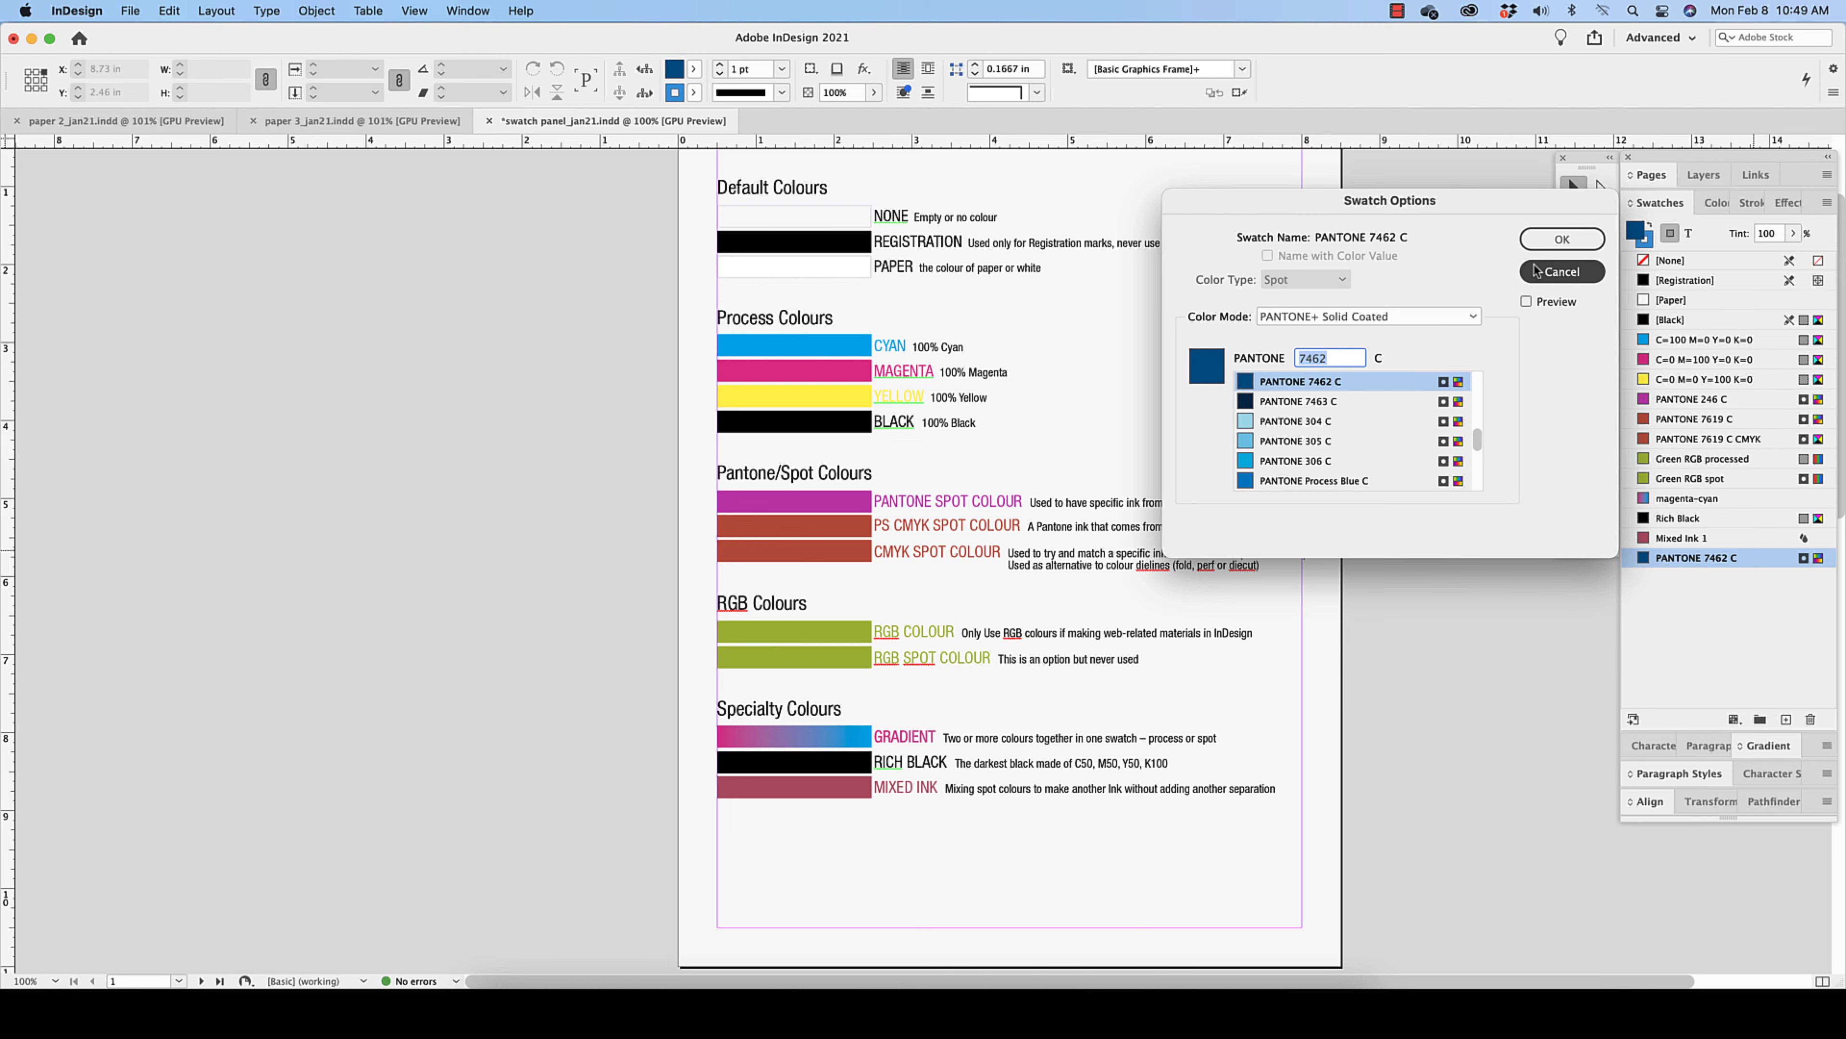
Step: Create a new Process colour swatch in CMYK mode based on PANTONE 7462 C, with Add to CC Library turned off
click(1826, 203)
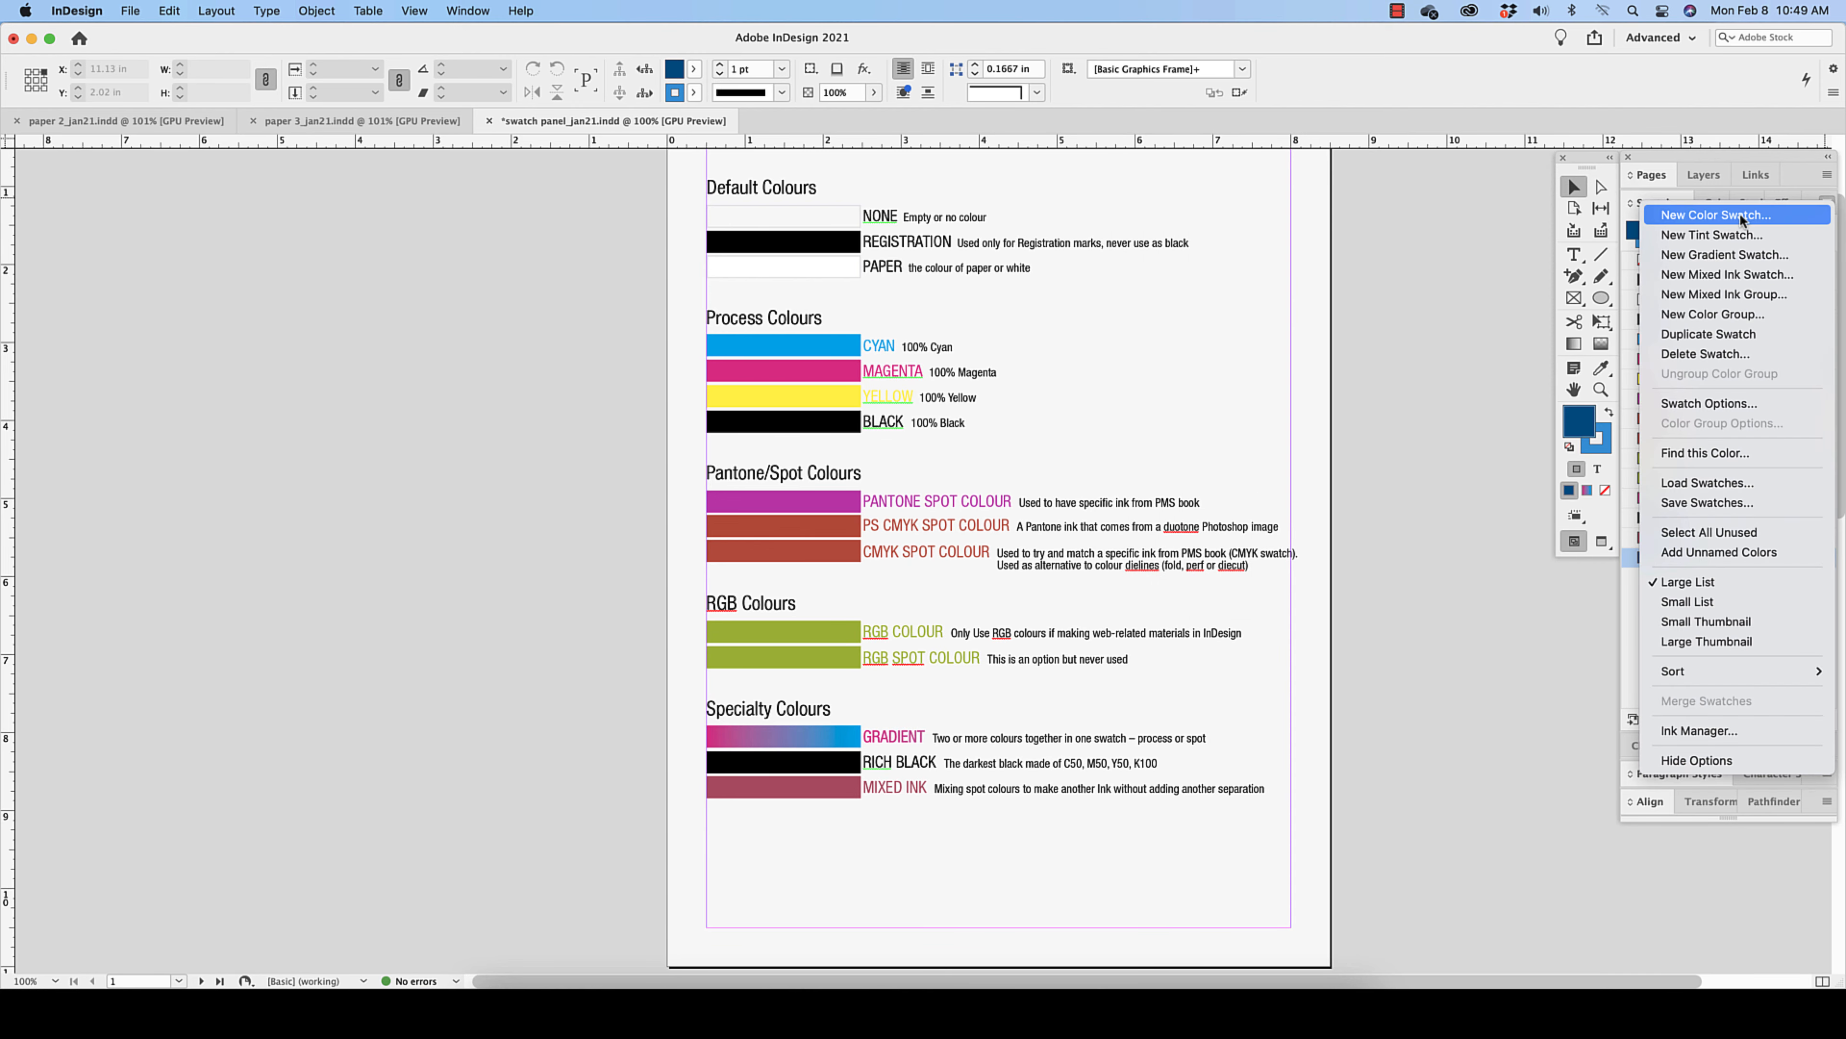
click(1741, 215)
click(1229, 315)
click(1229, 394)
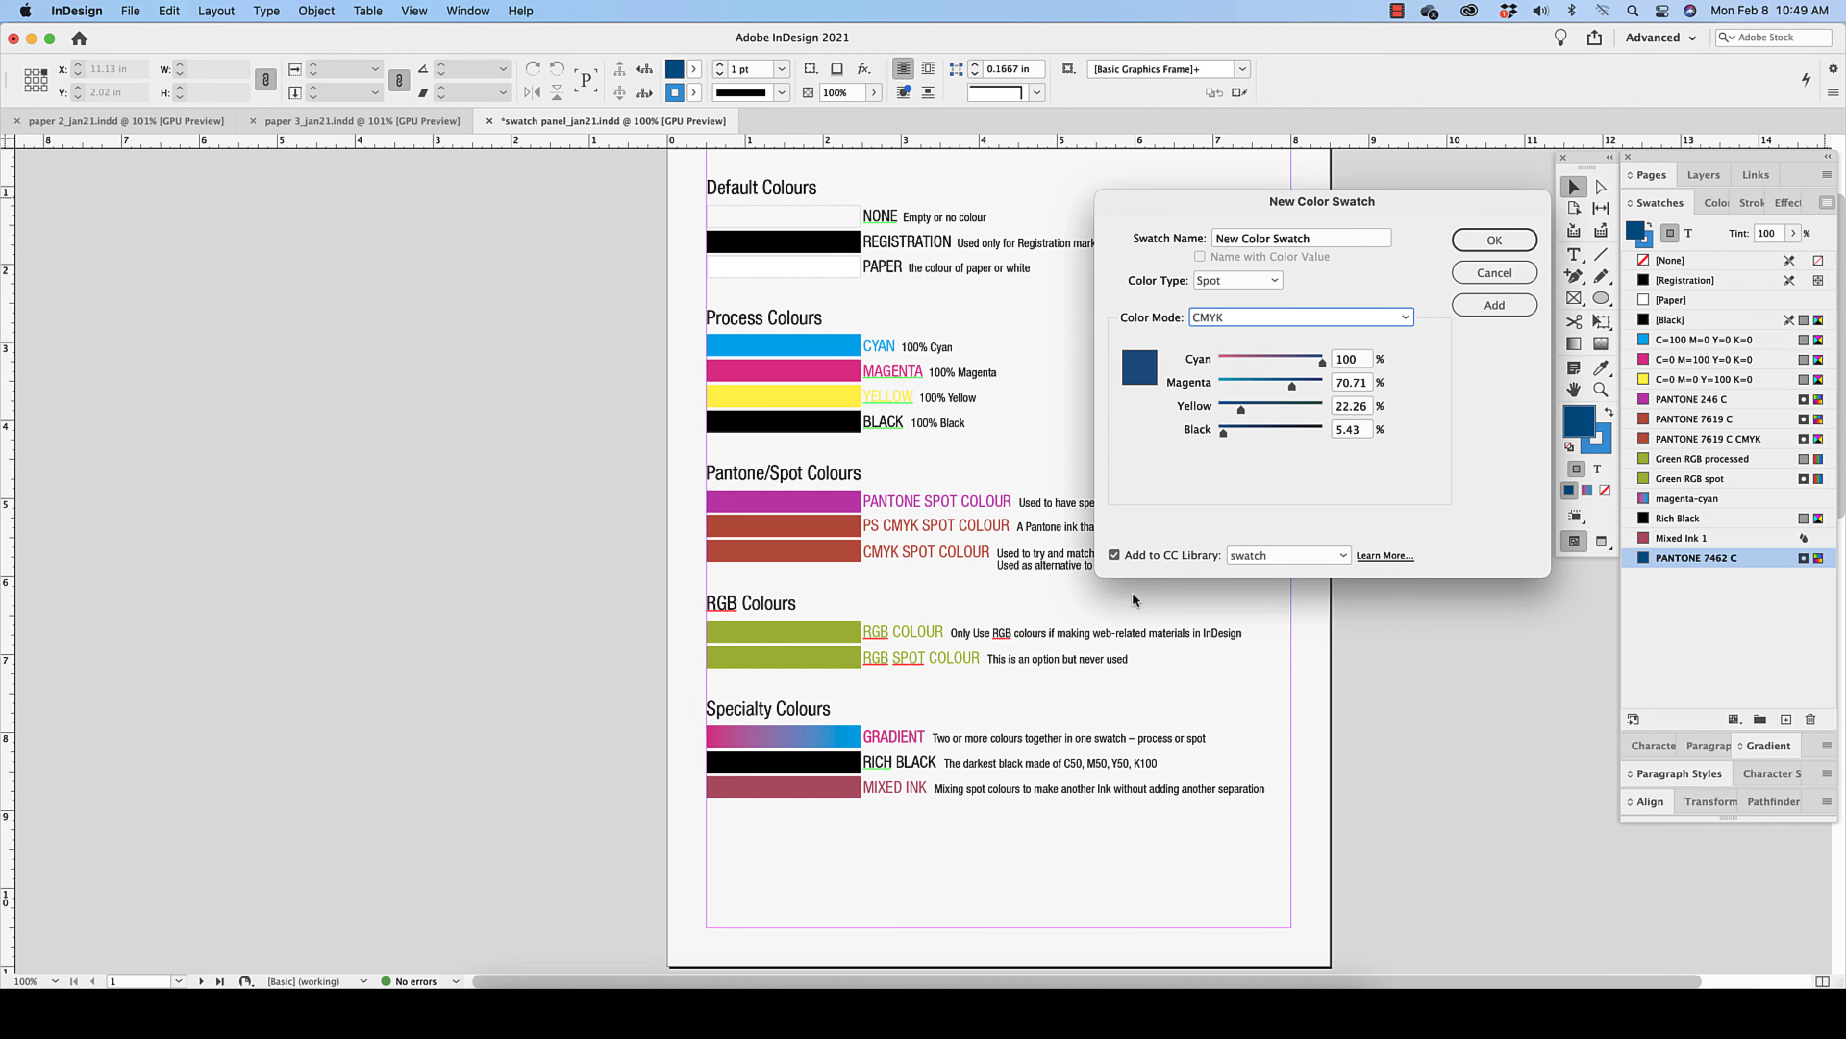
click(1115, 554)
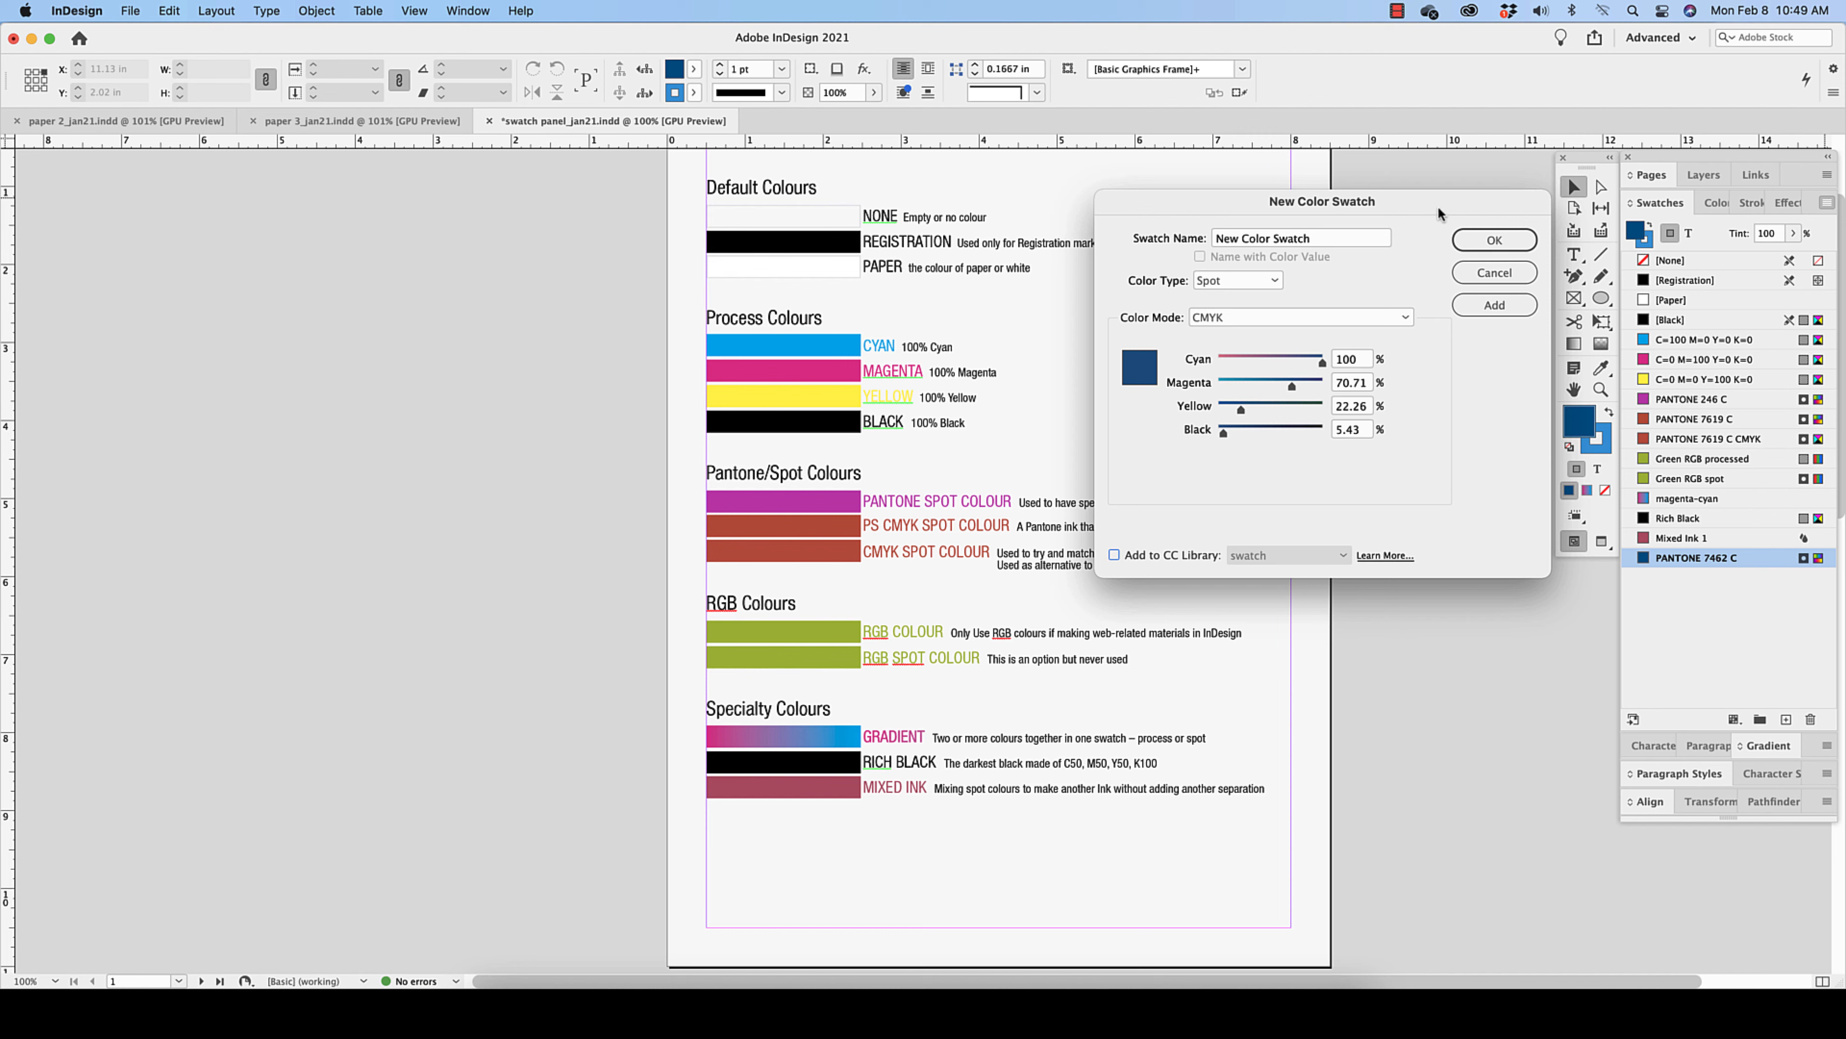
click(1251, 278)
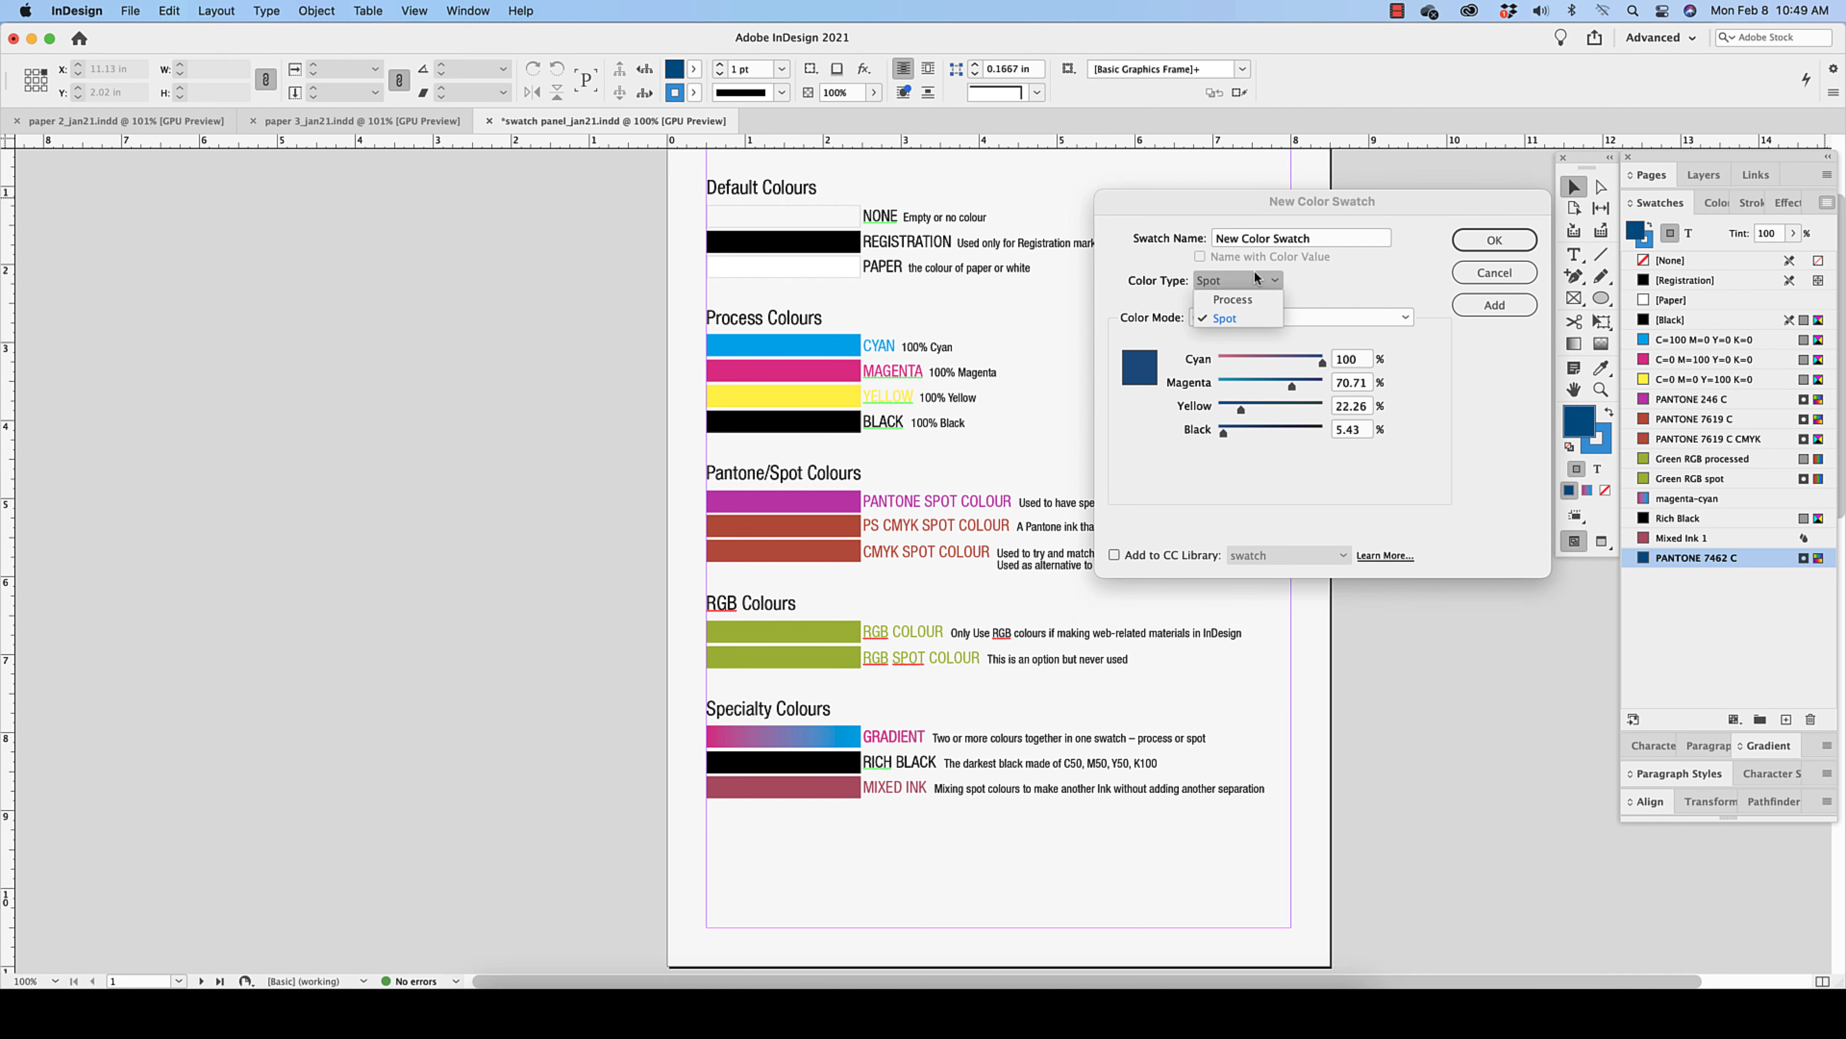
click(1242, 299)
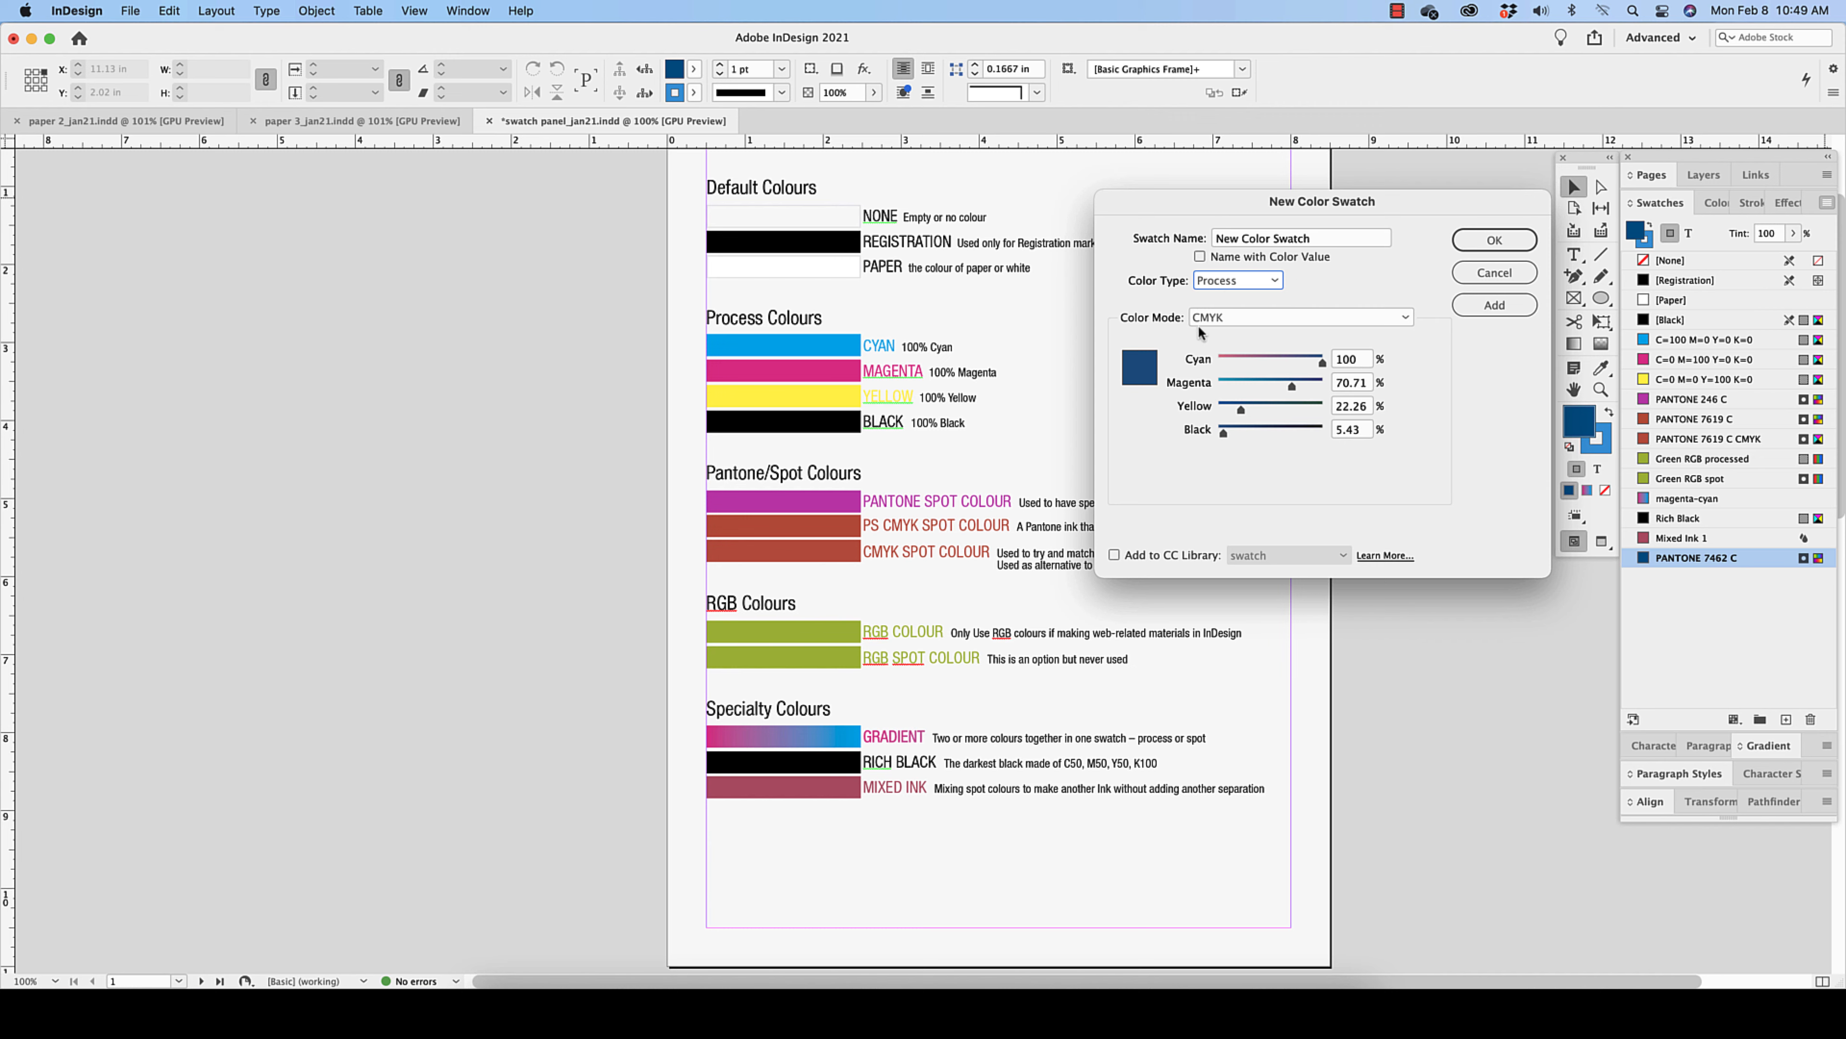
click(1494, 240)
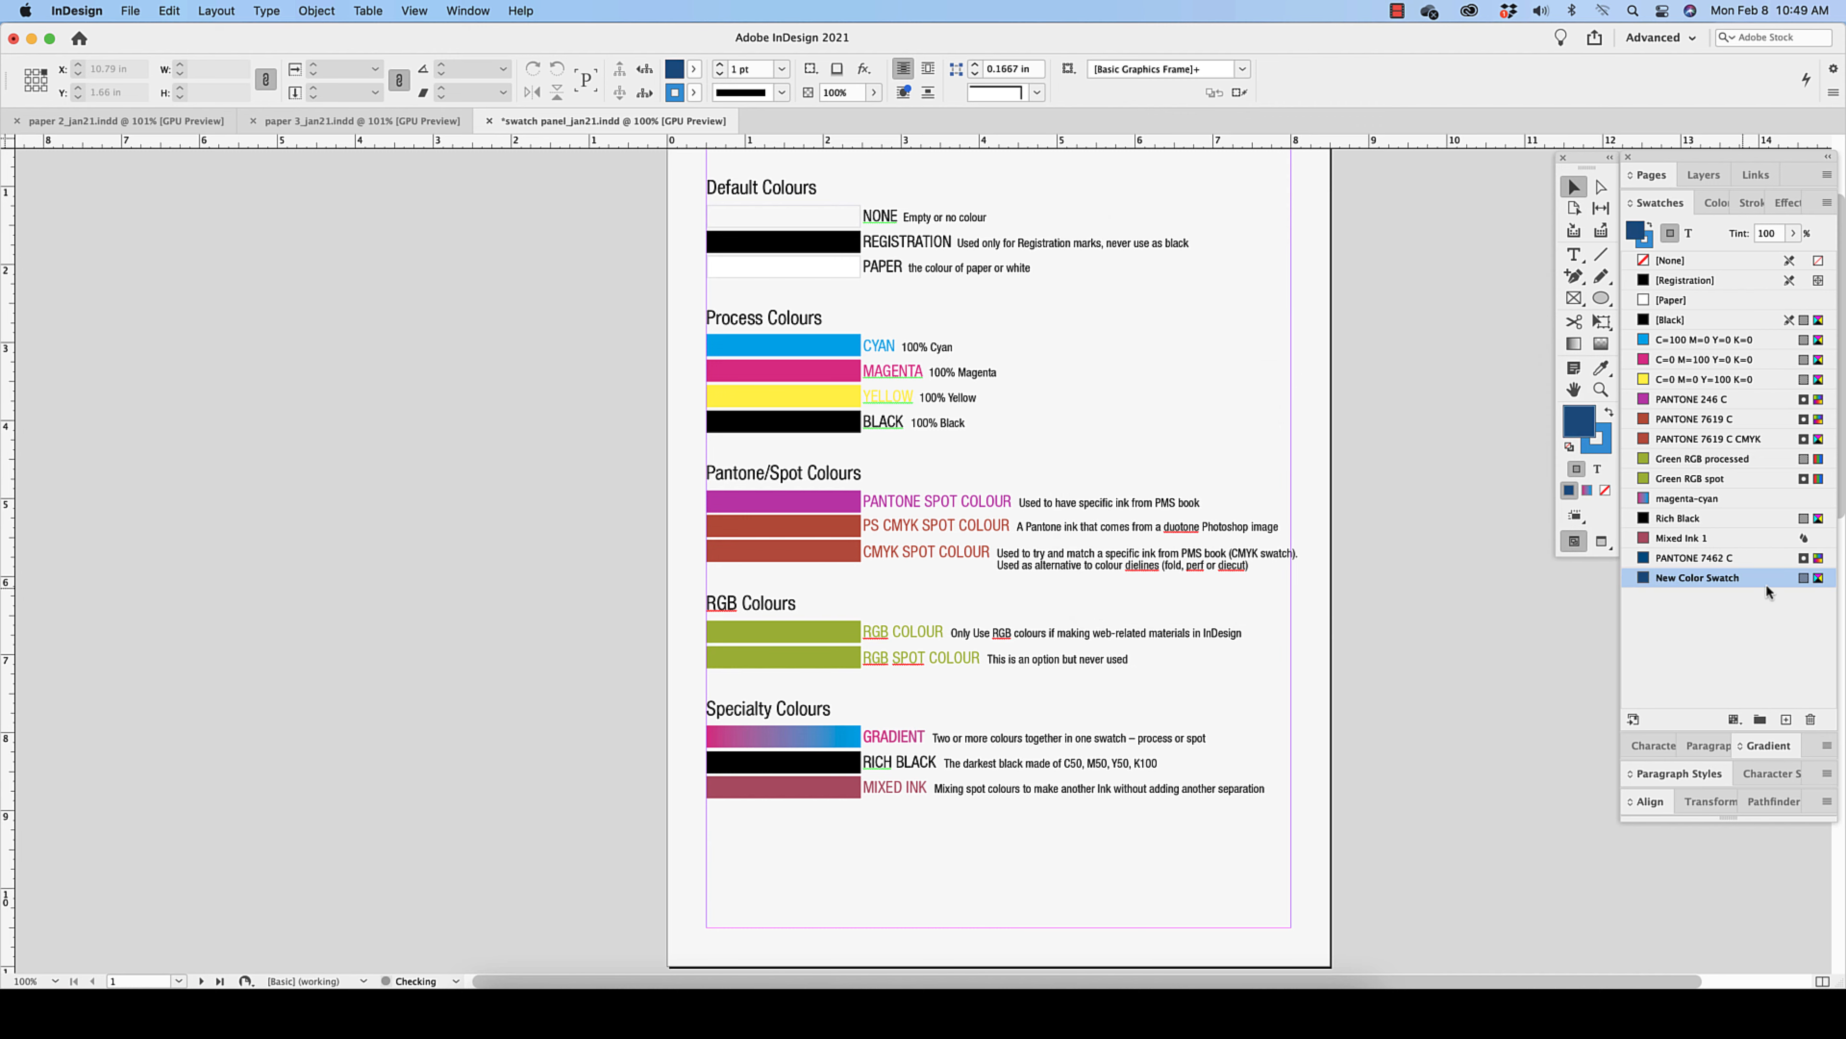
Step: Name the new CMYK process swatch with its colour value
double_click(1704, 578)
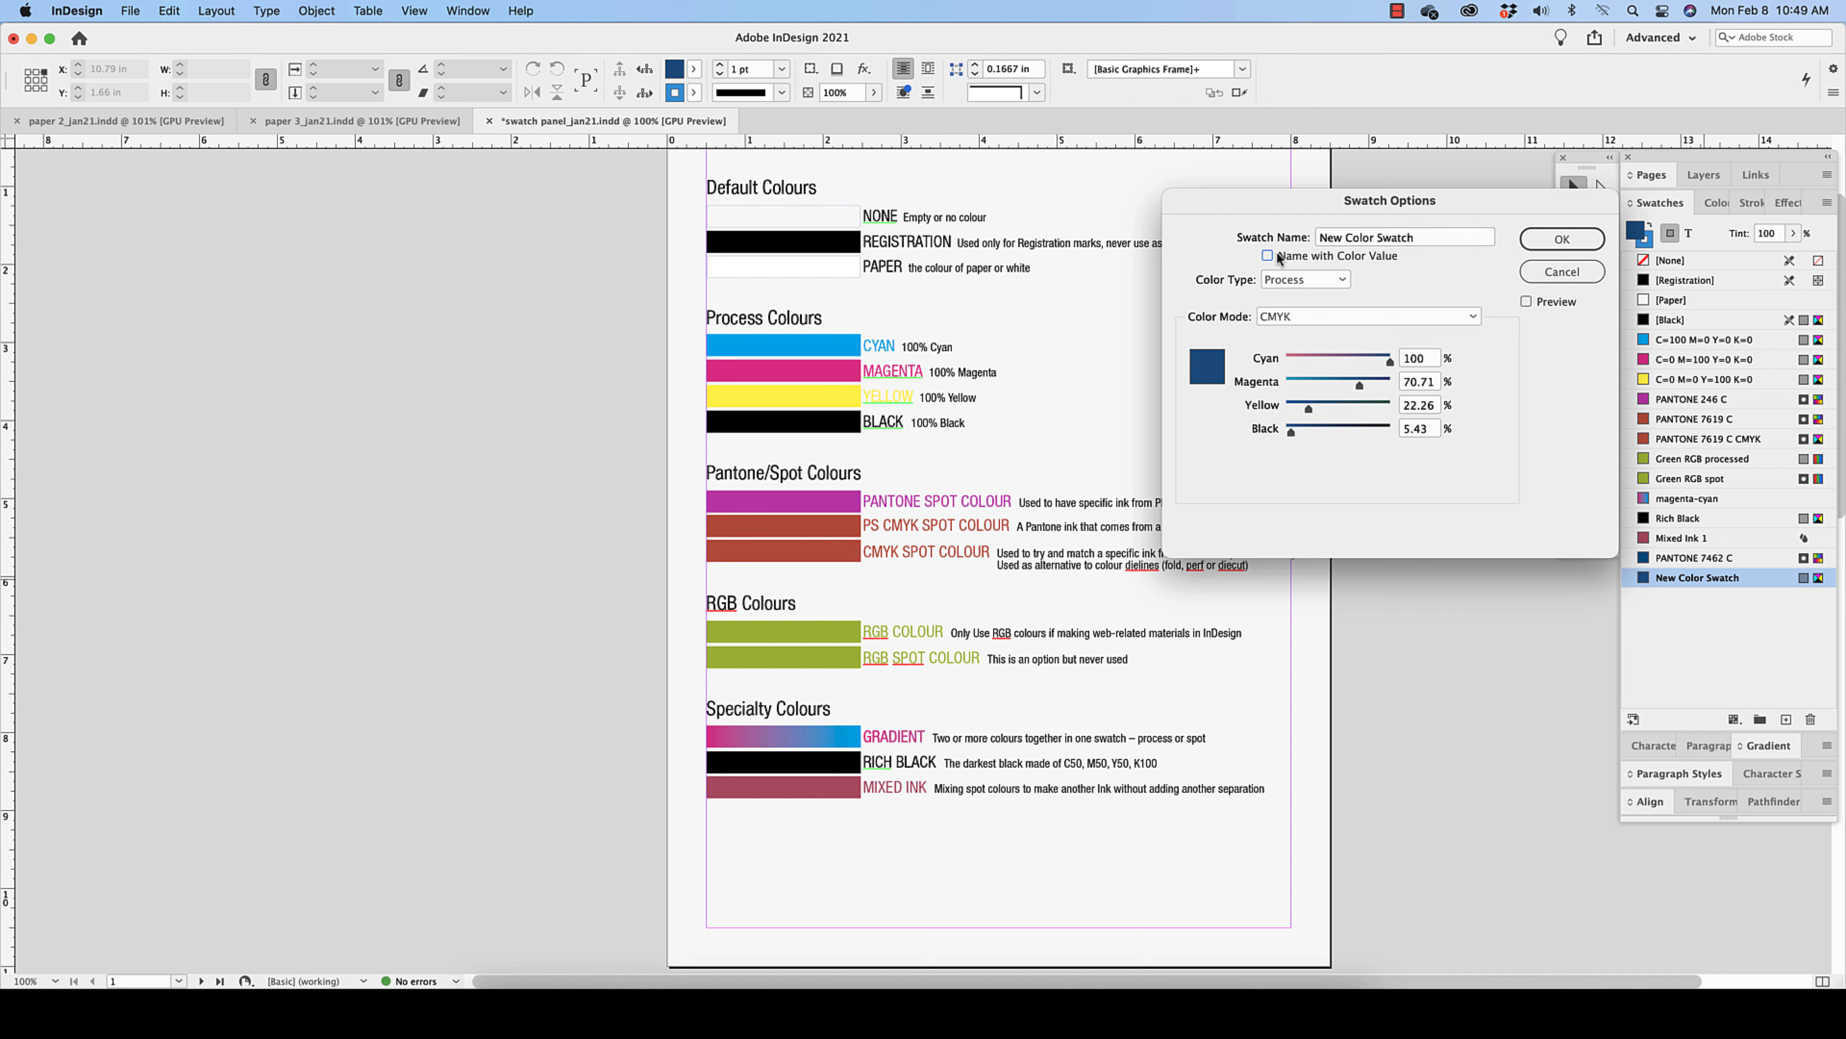
click(1267, 255)
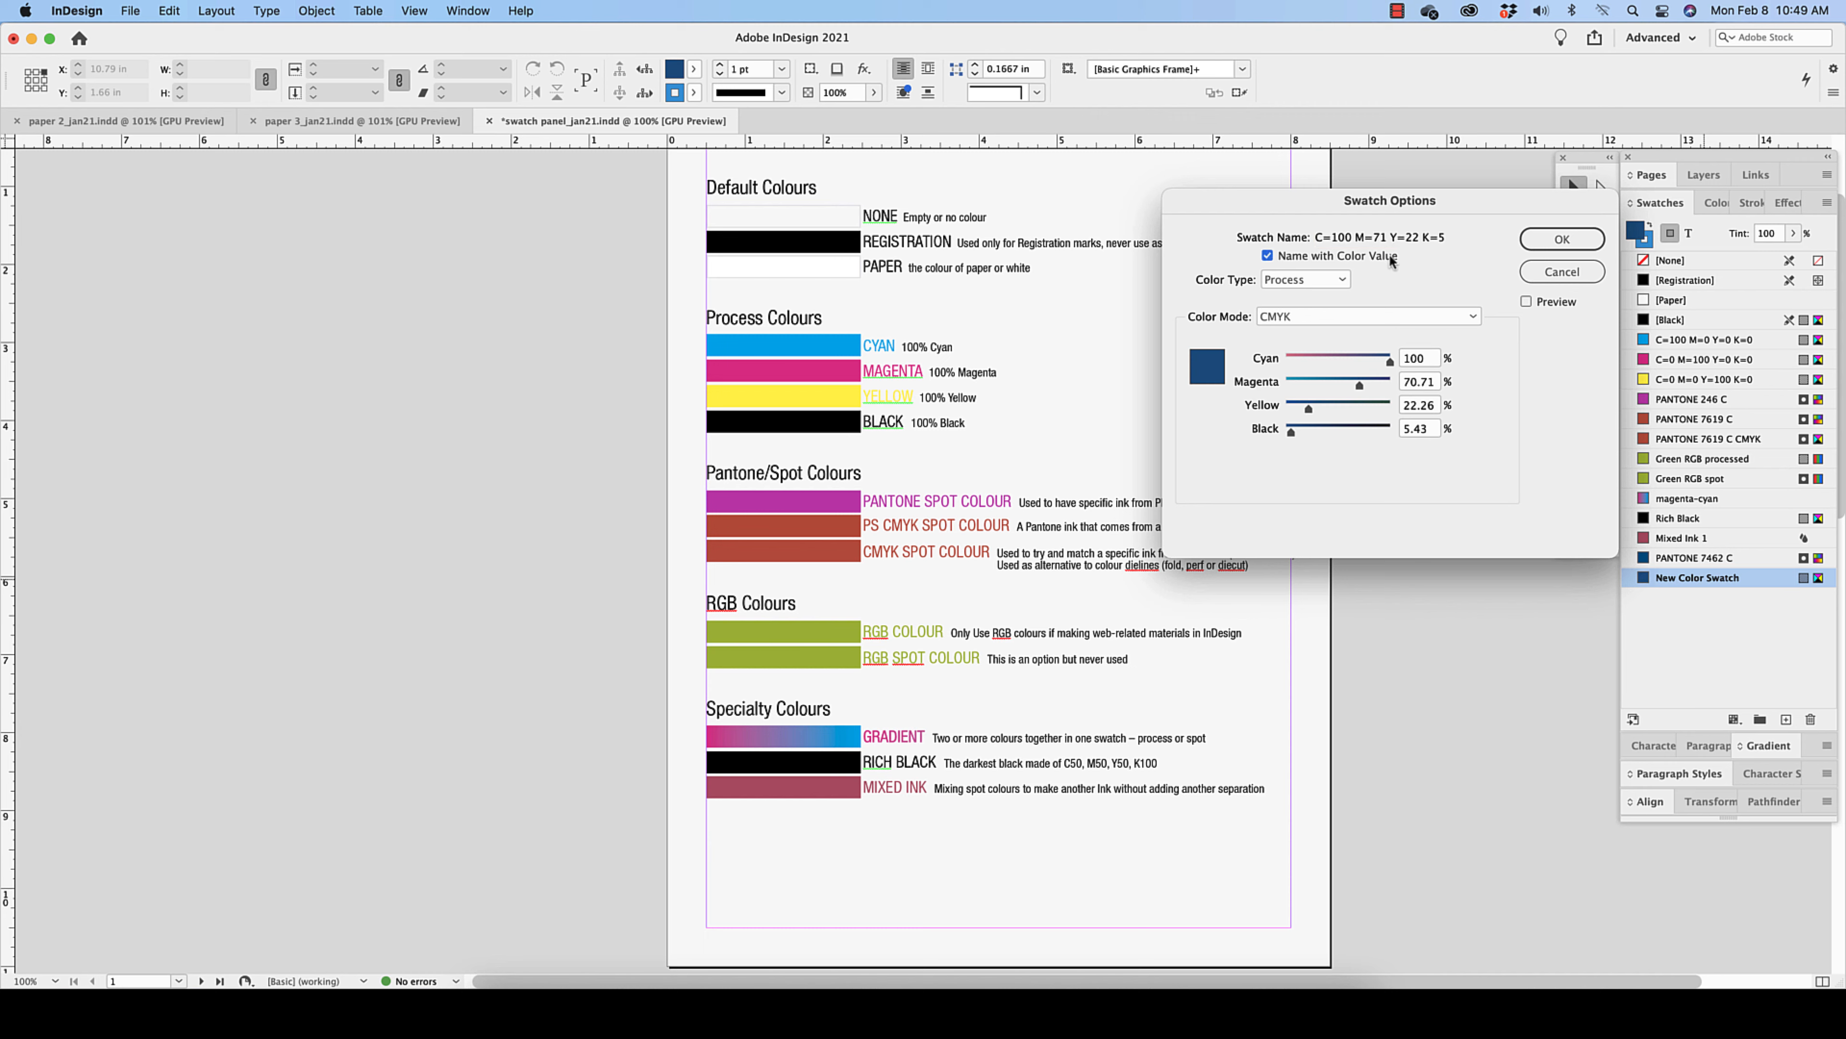
click(1548, 240)
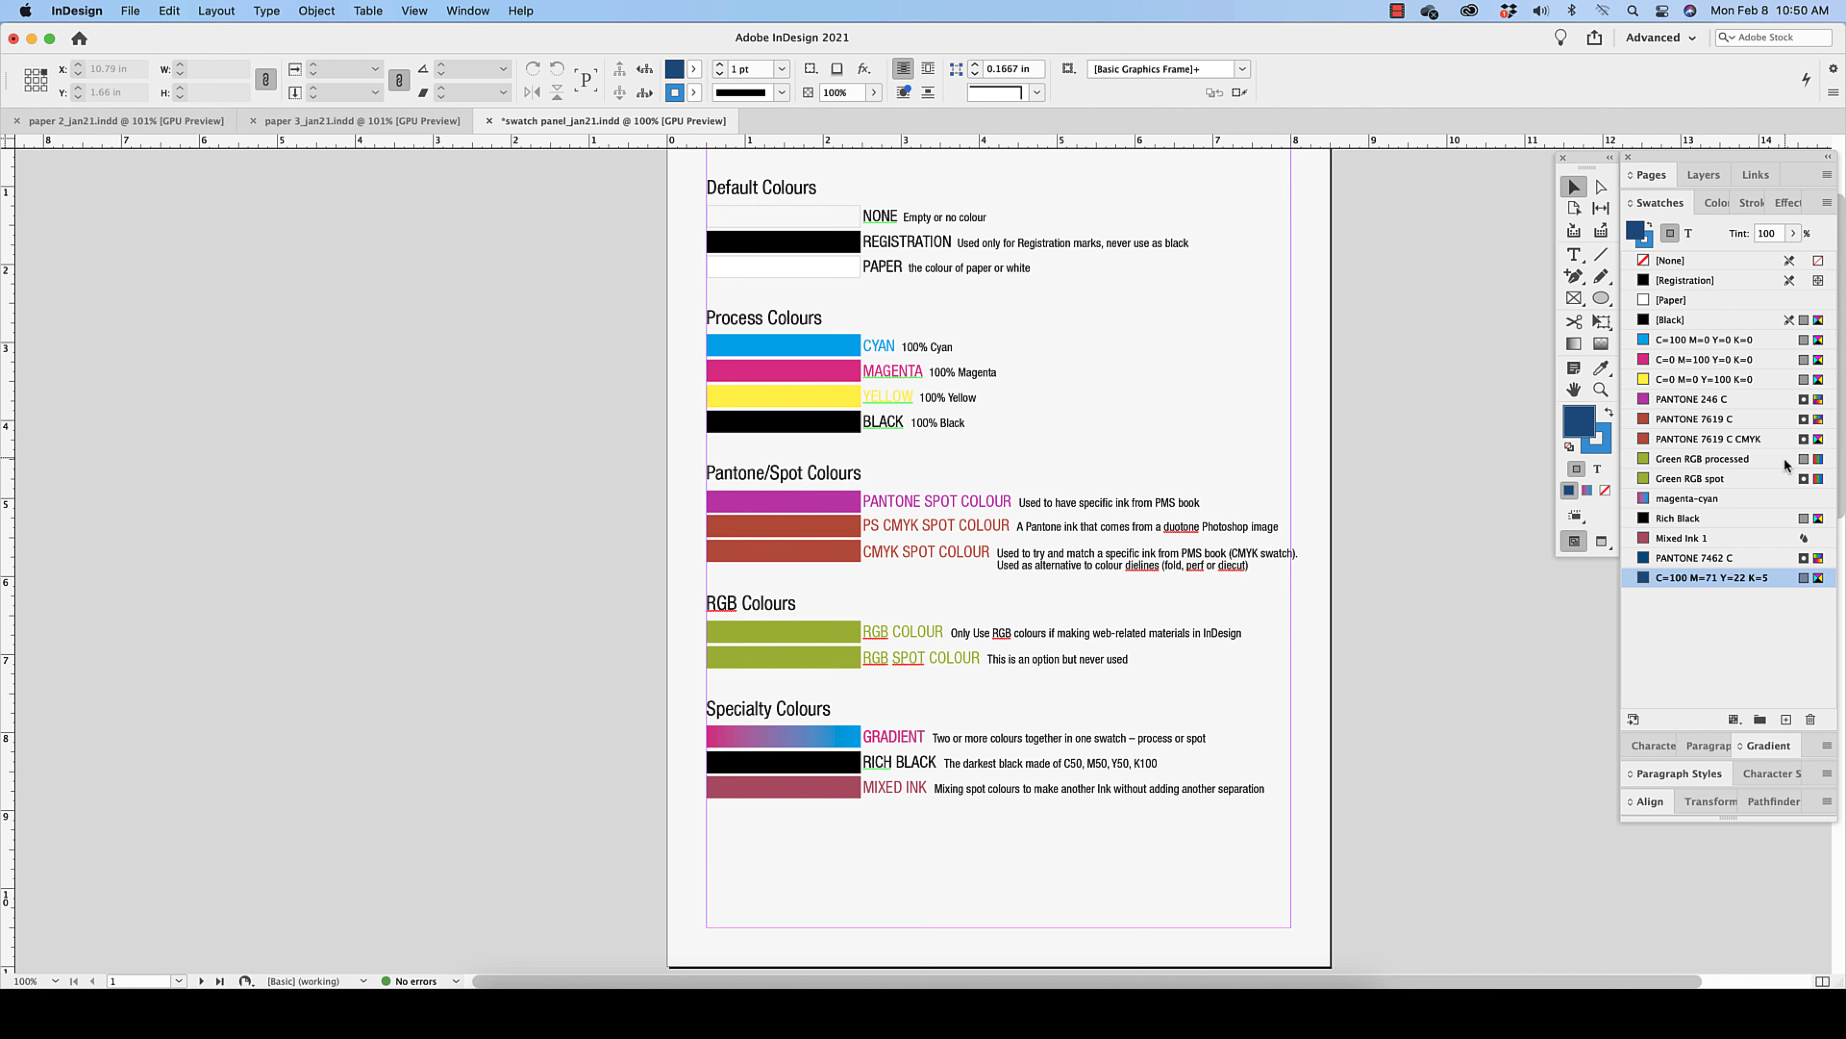
Step: Change the Green RGB processed swatch's colour type to Spot
double_click(1763, 458)
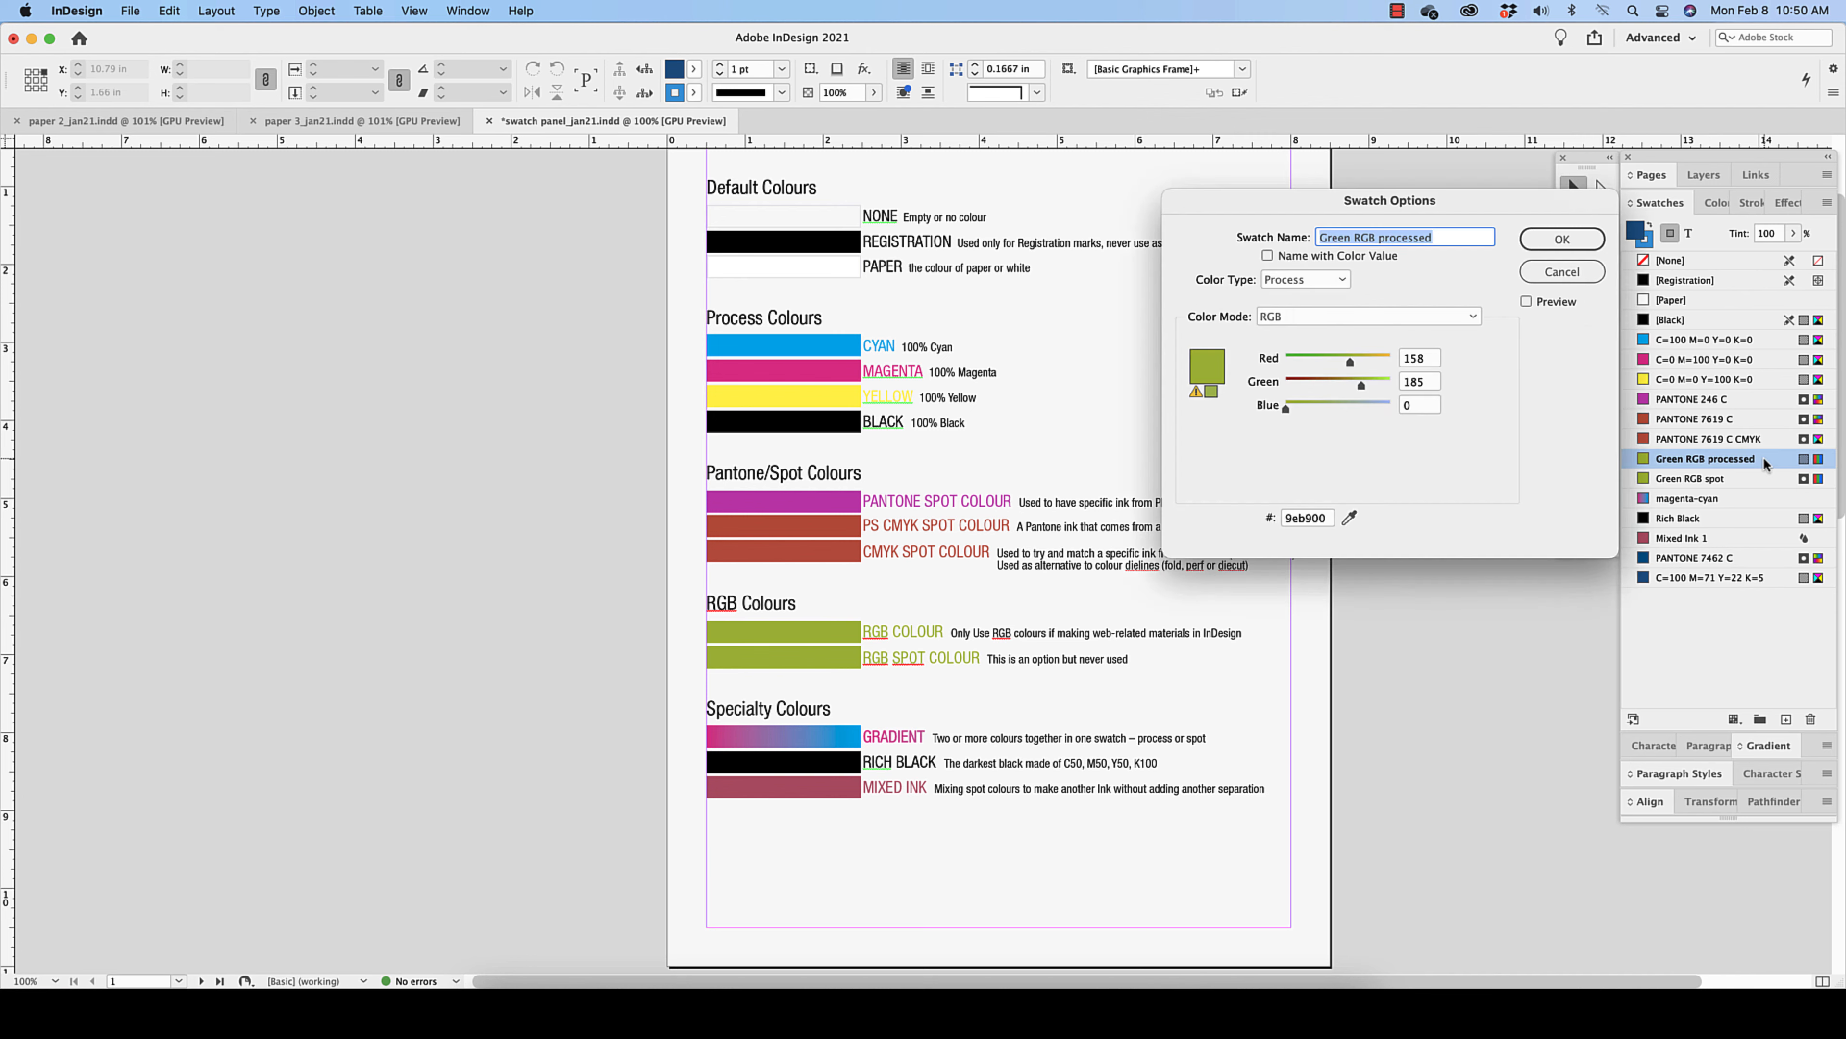
click(1305, 279)
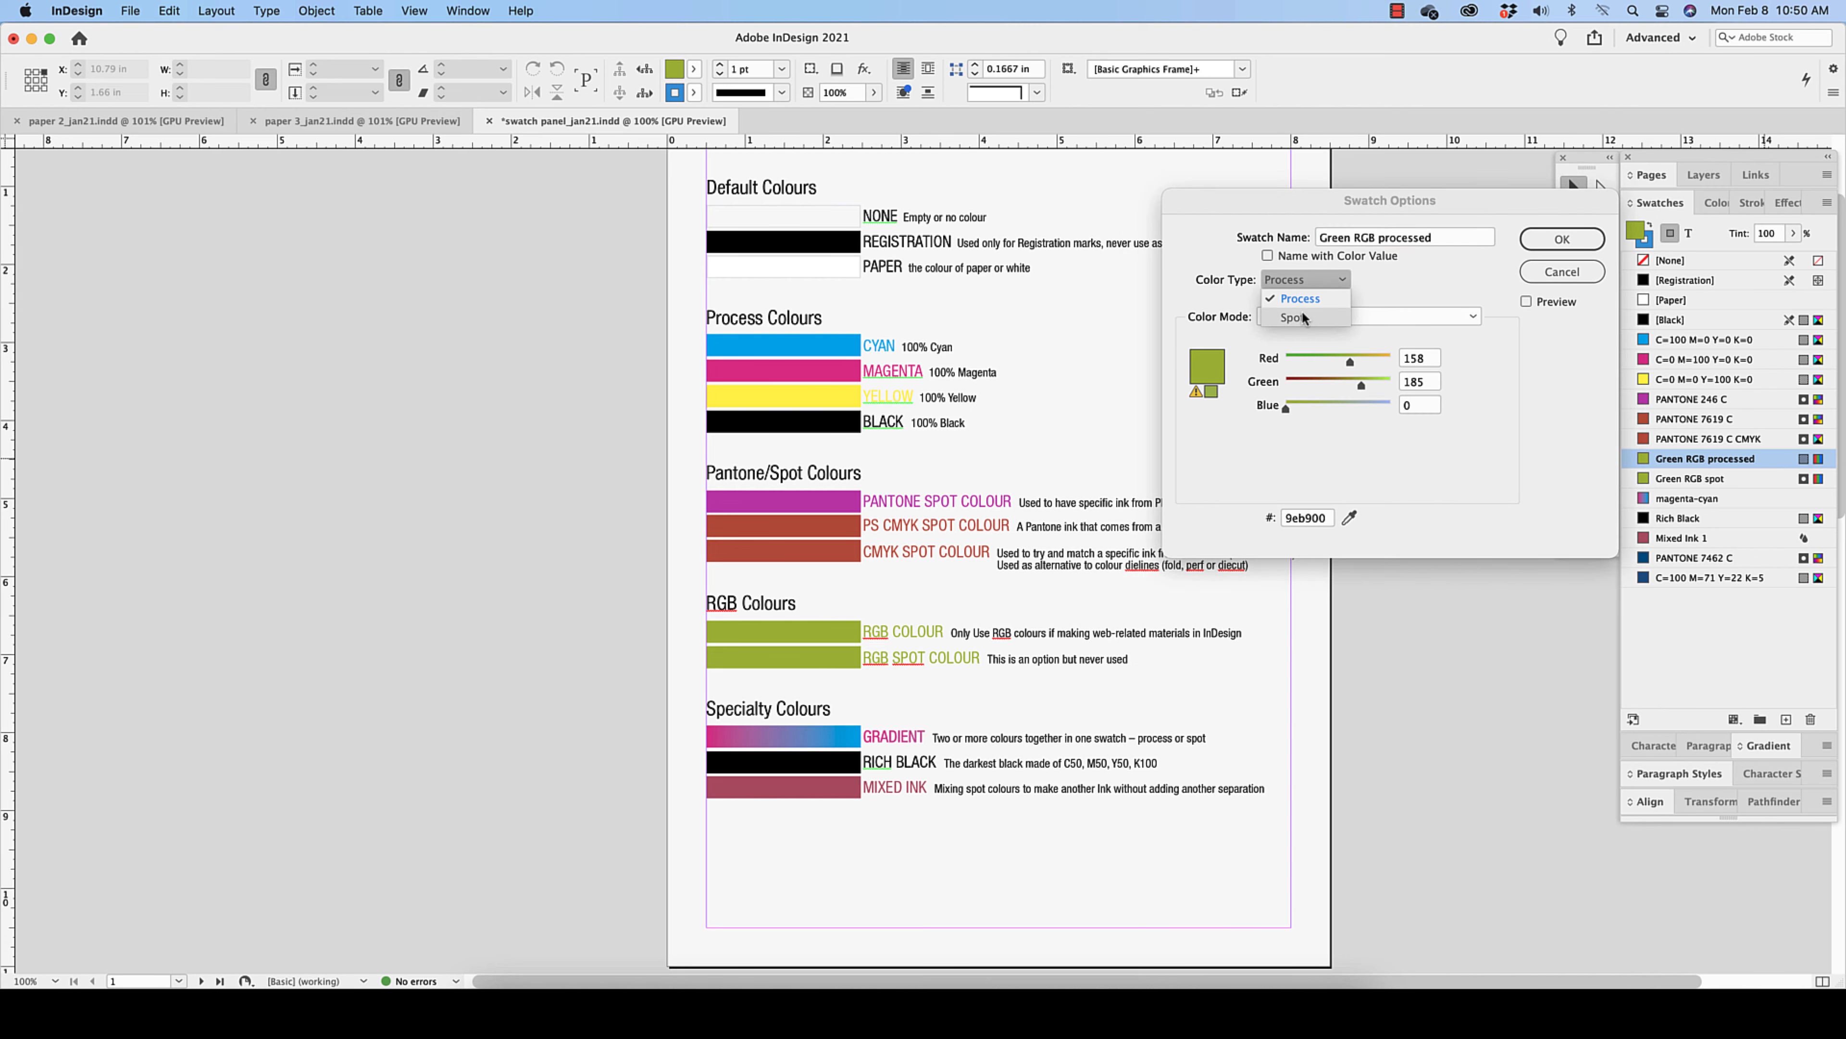
click(1301, 302)
click(1562, 238)
Step: Restore the Green RGB processed swatch's colour type to Process
double_click(1798, 459)
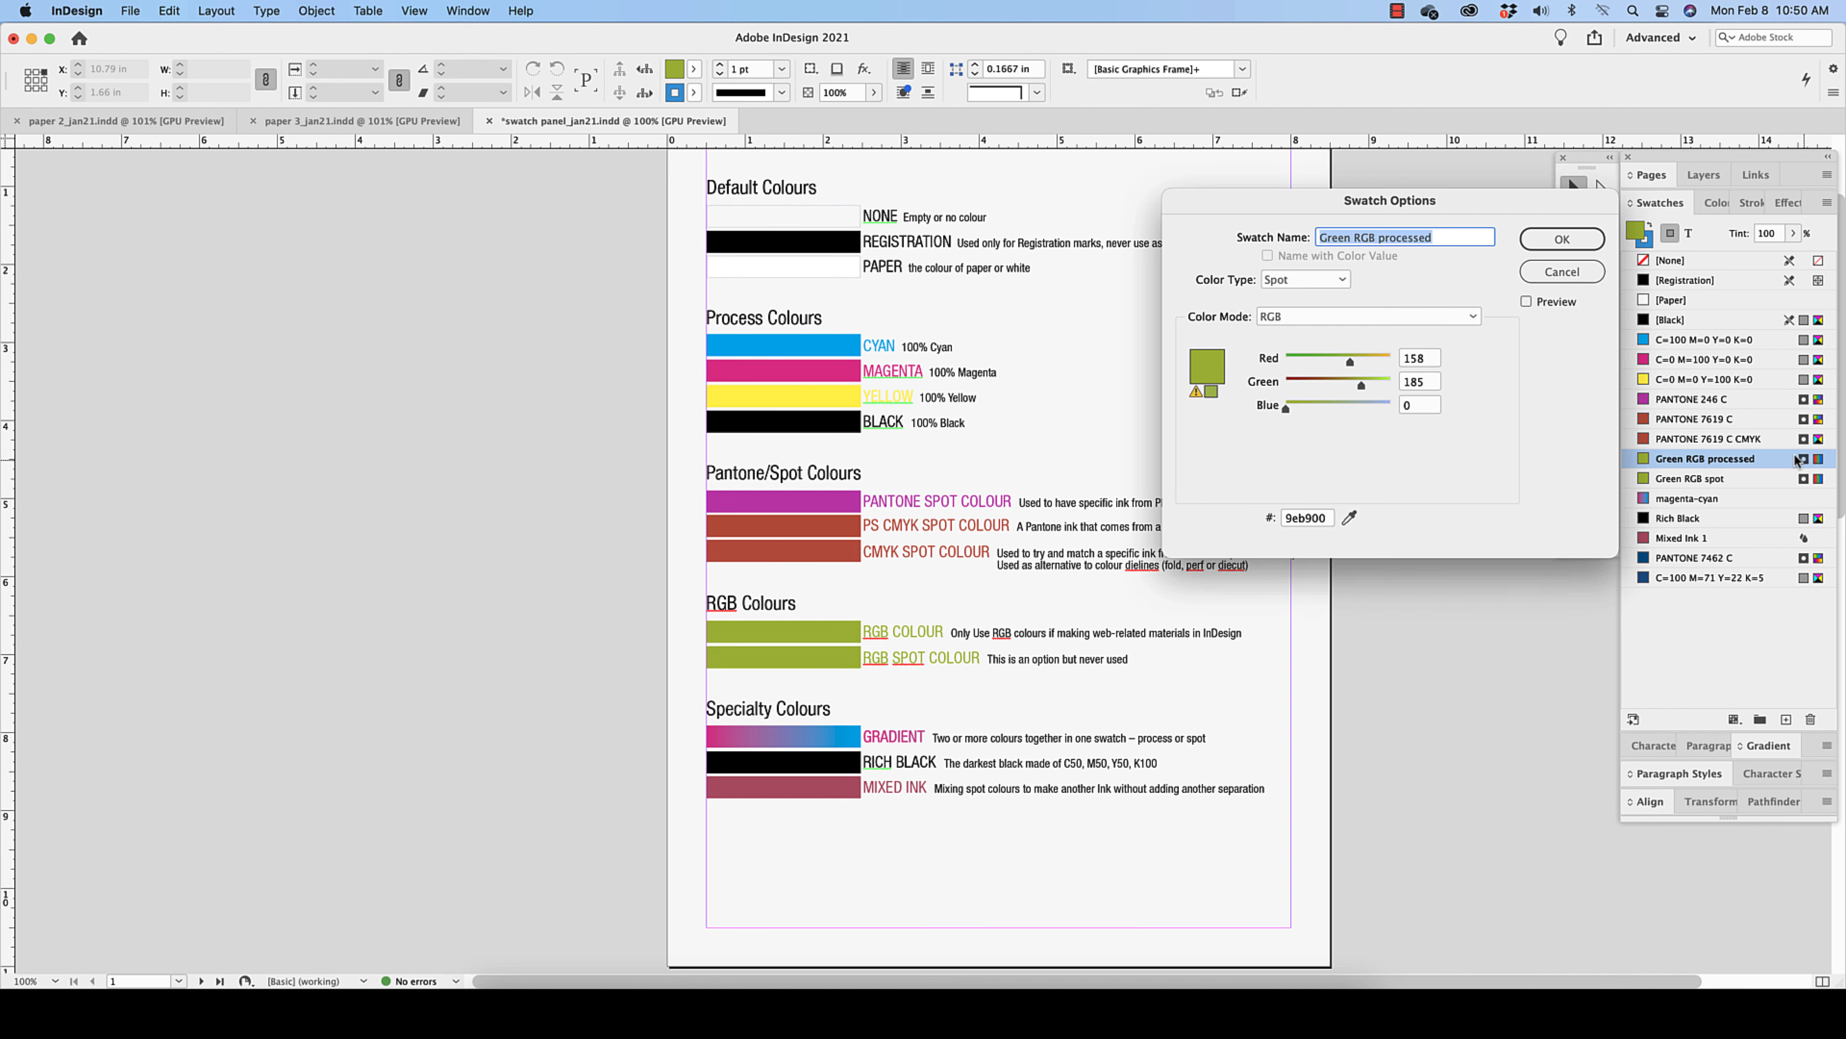
click(1324, 279)
click(1306, 285)
click(1562, 238)
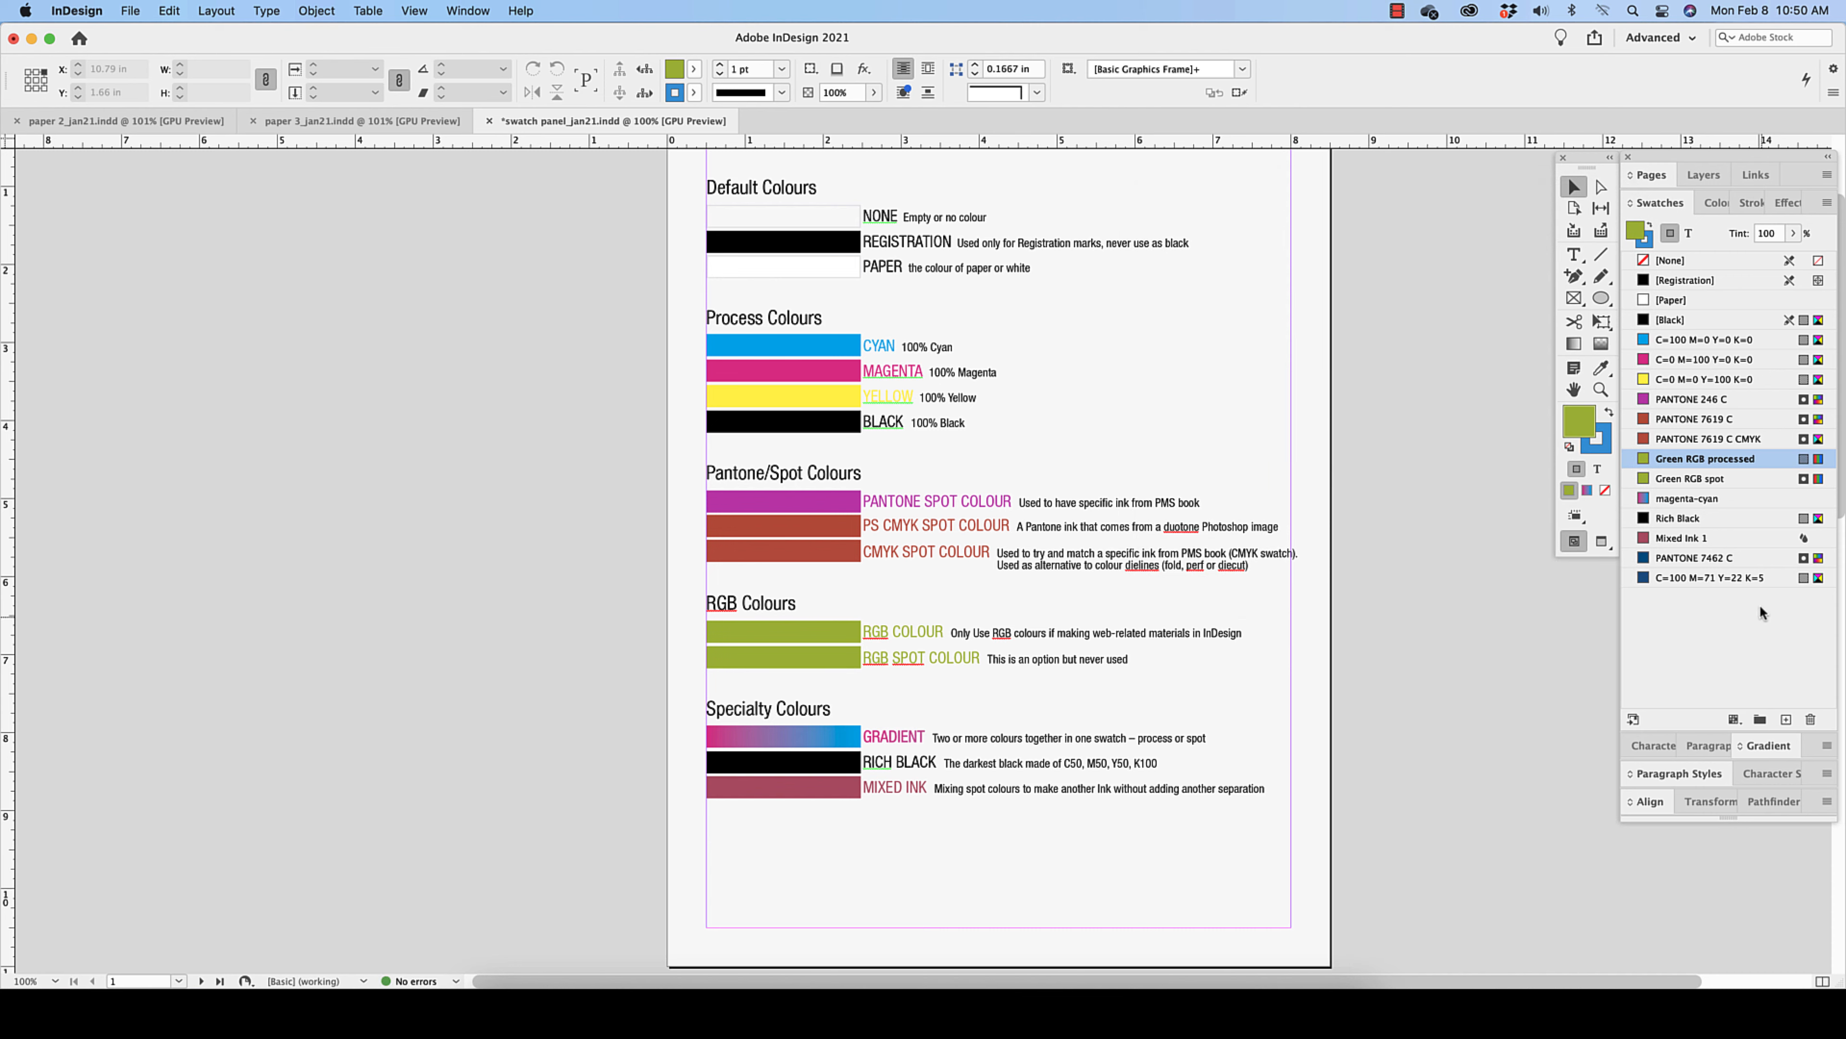
Step: Group the Green RGB processed and Green RGB spot swatches in a colour group named RGB, and collapse the group
shift+click(1738, 478)
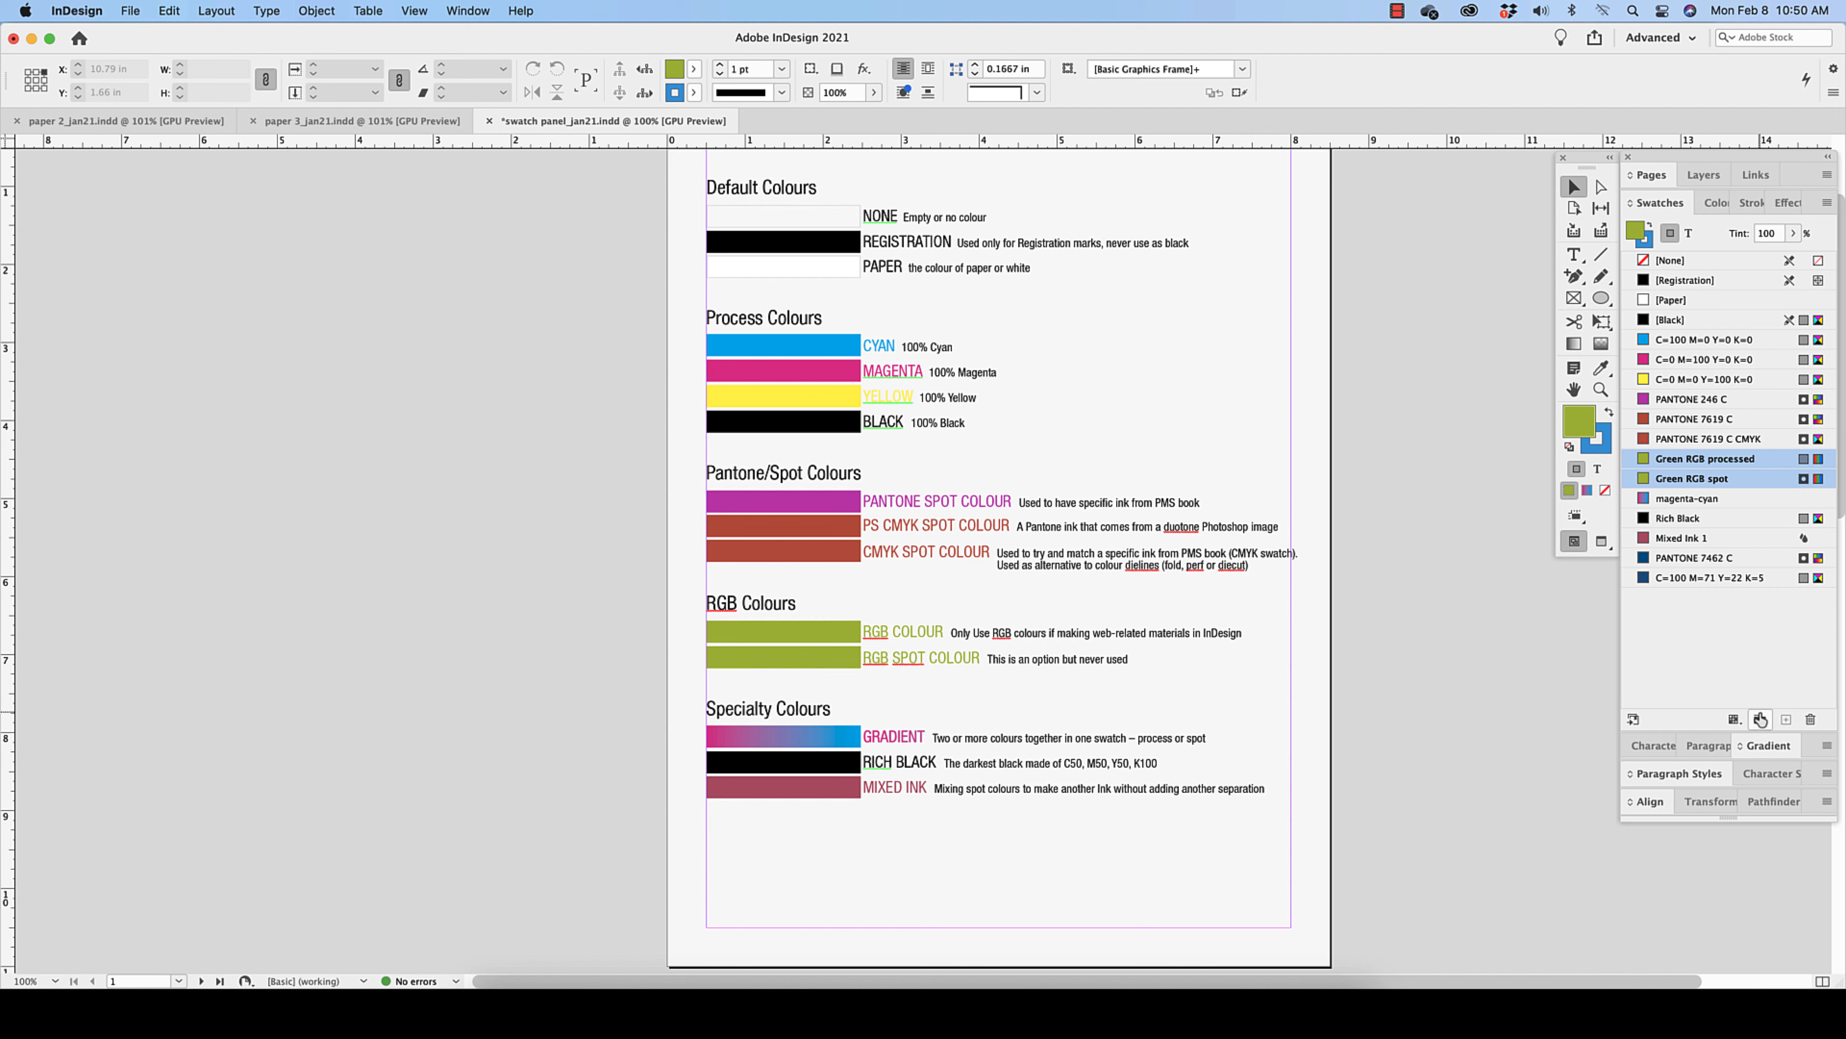
click(1760, 718)
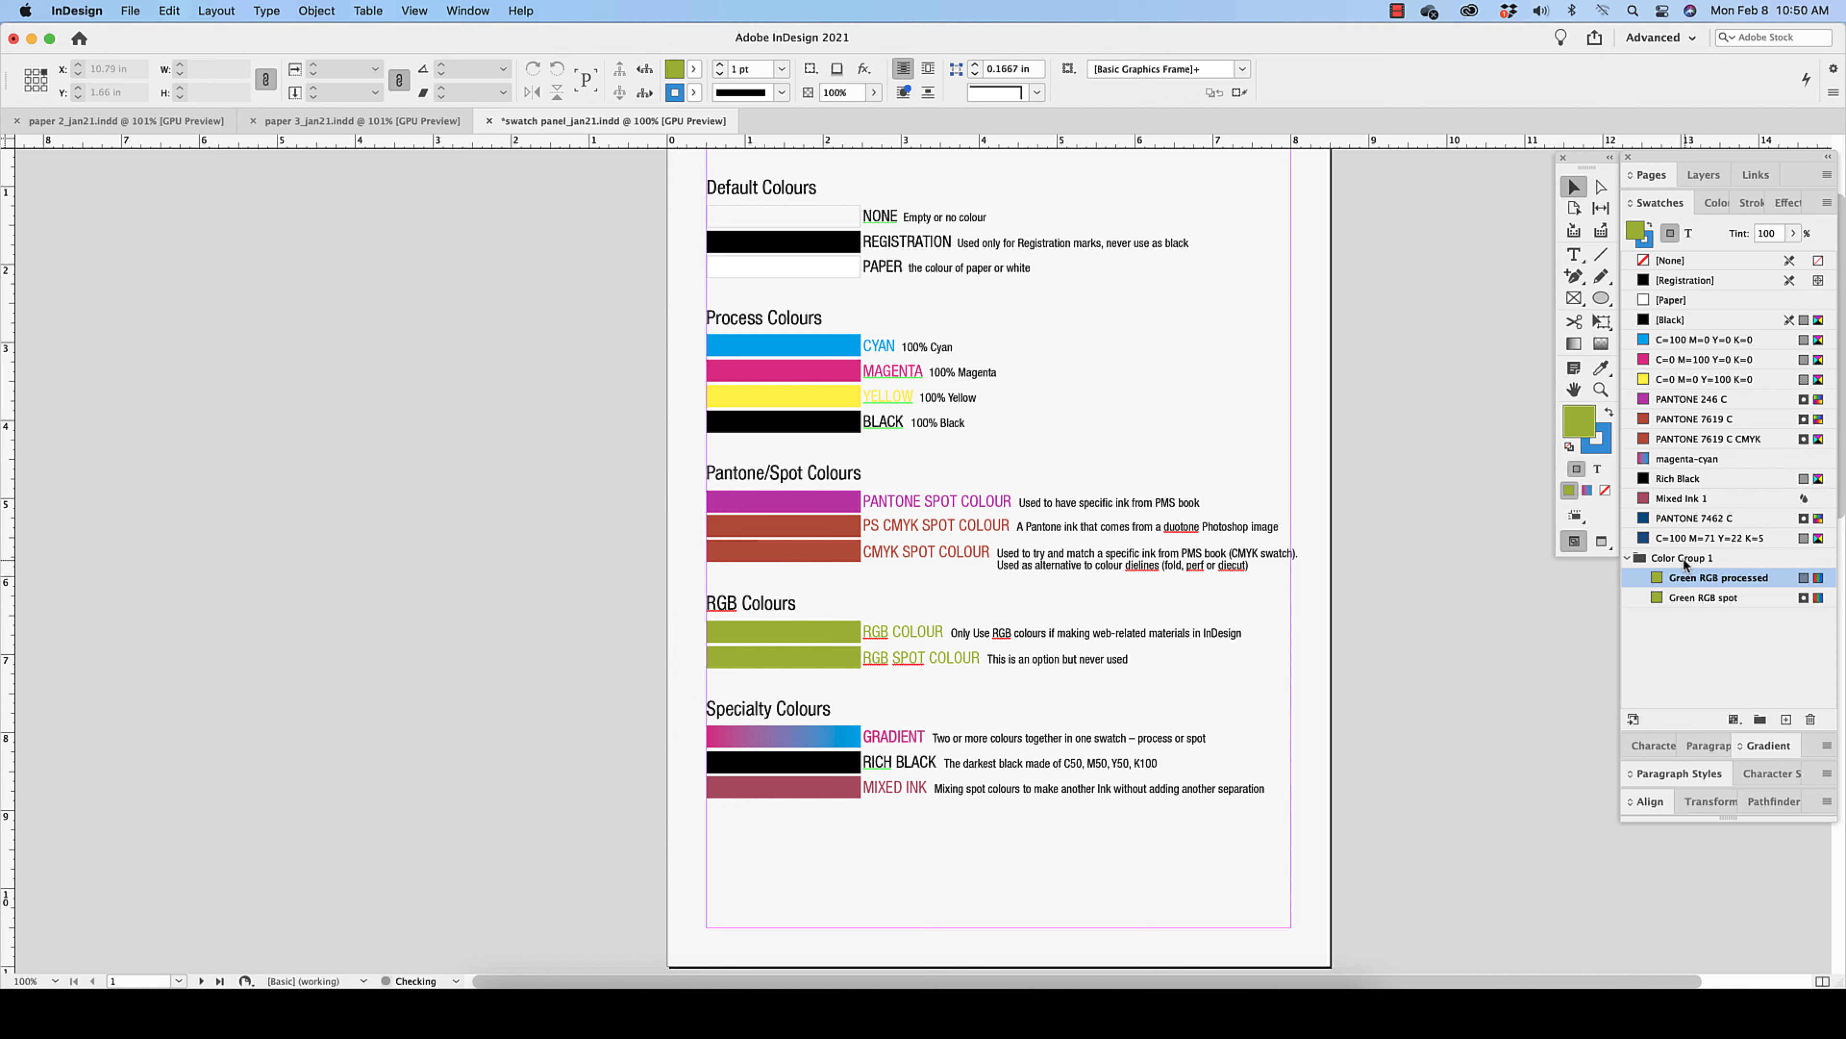
double_click(1685, 558)
text(RGB)
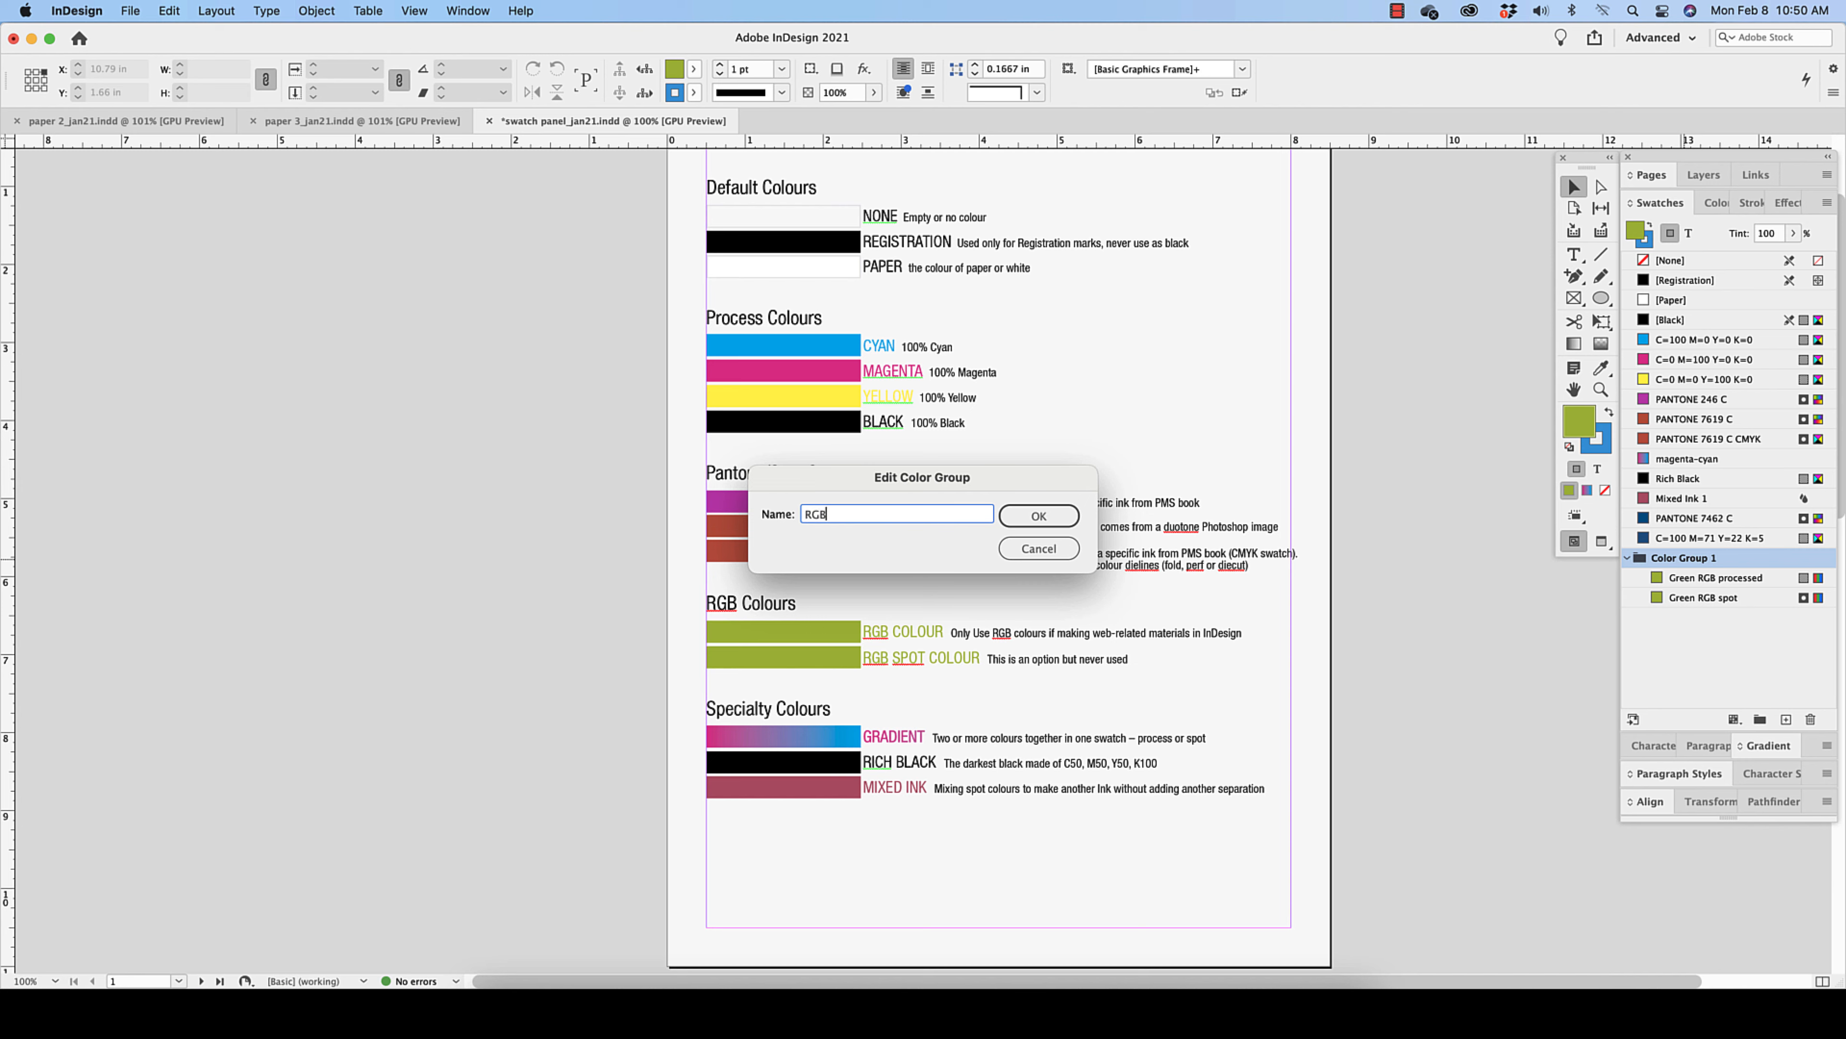
click(1032, 516)
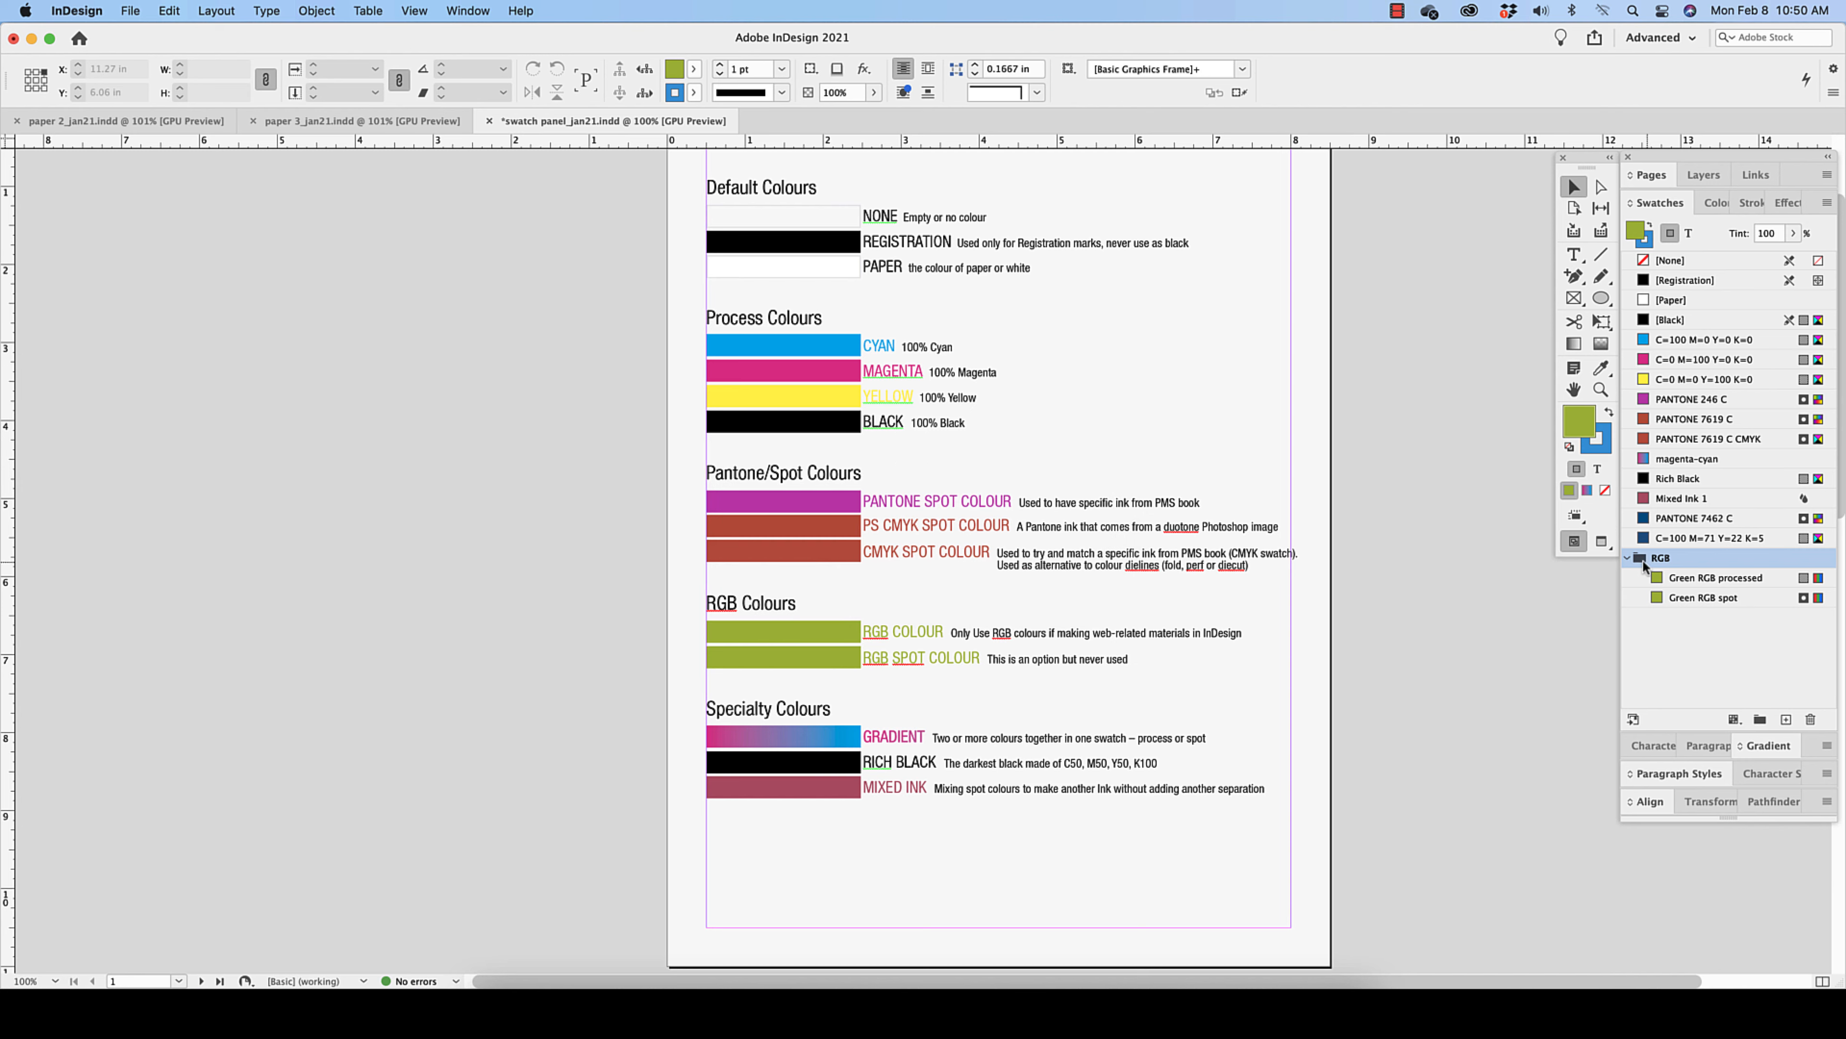
click(1628, 558)
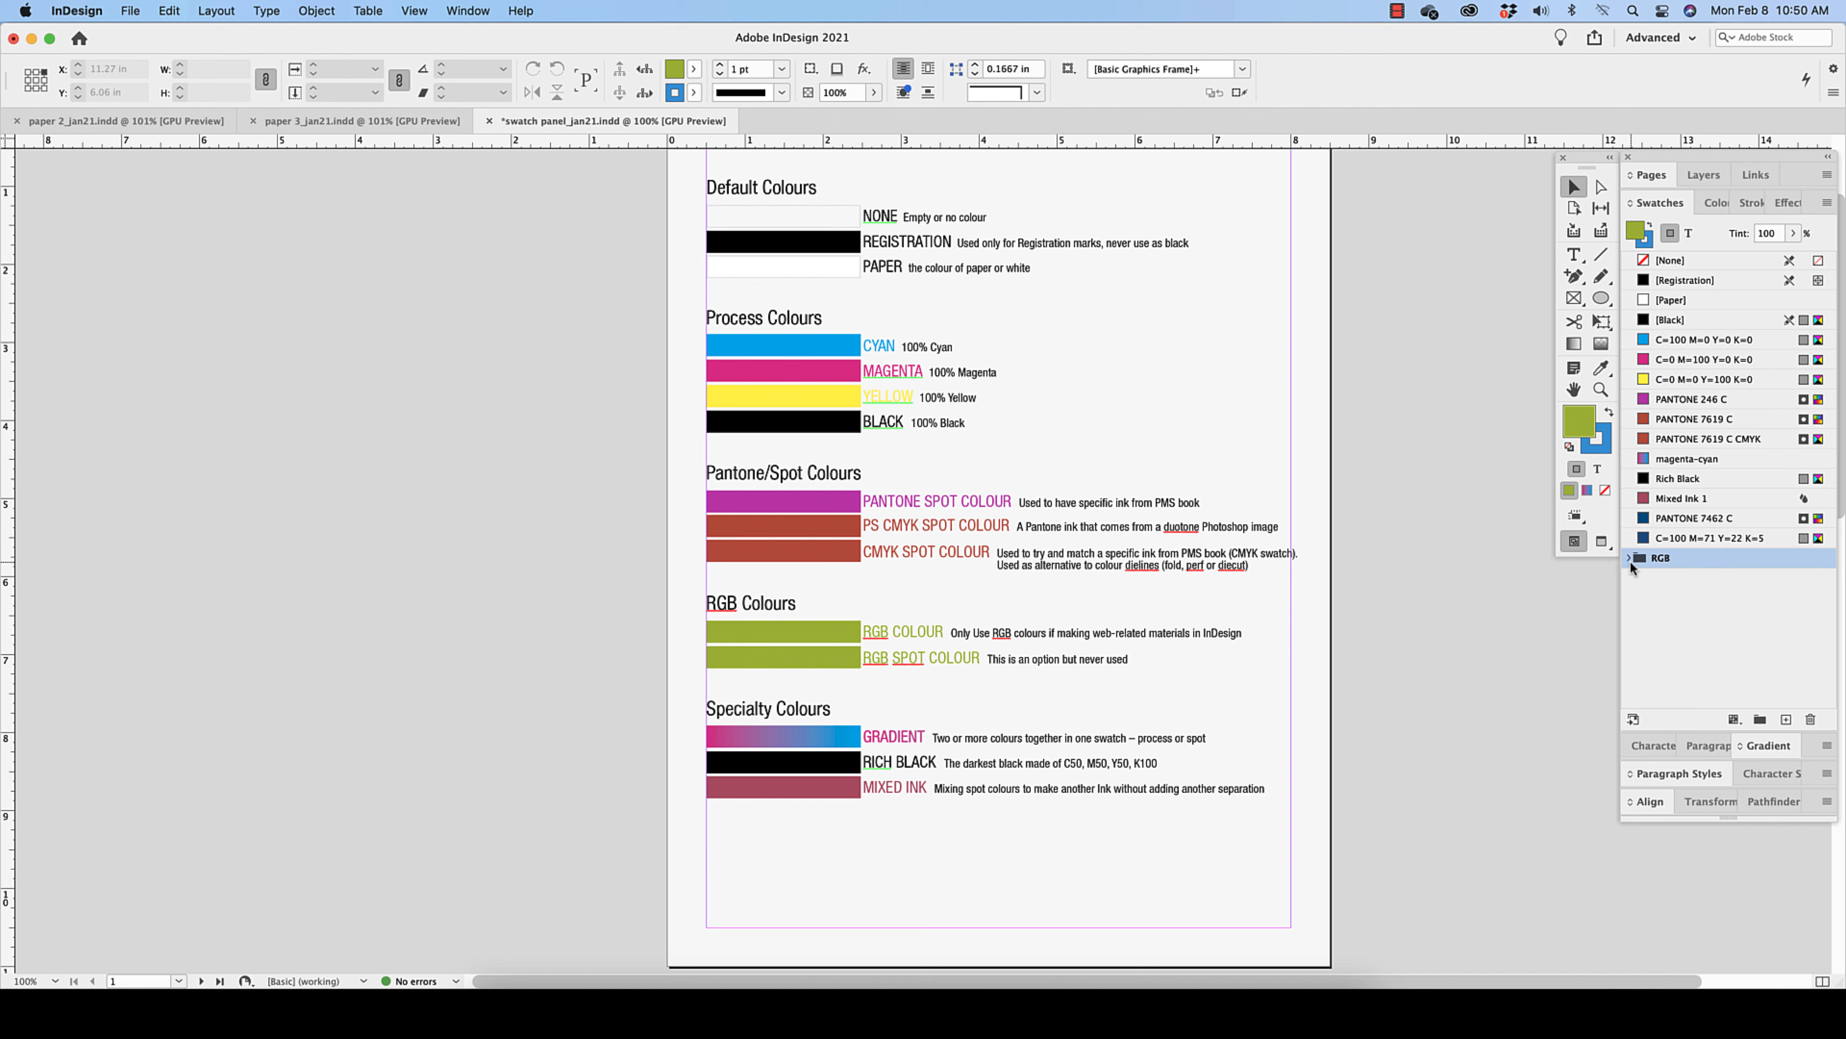
Step: Show only the gradient swatches in the Swatches panel, and restore the display of all swatches
click(1734, 719)
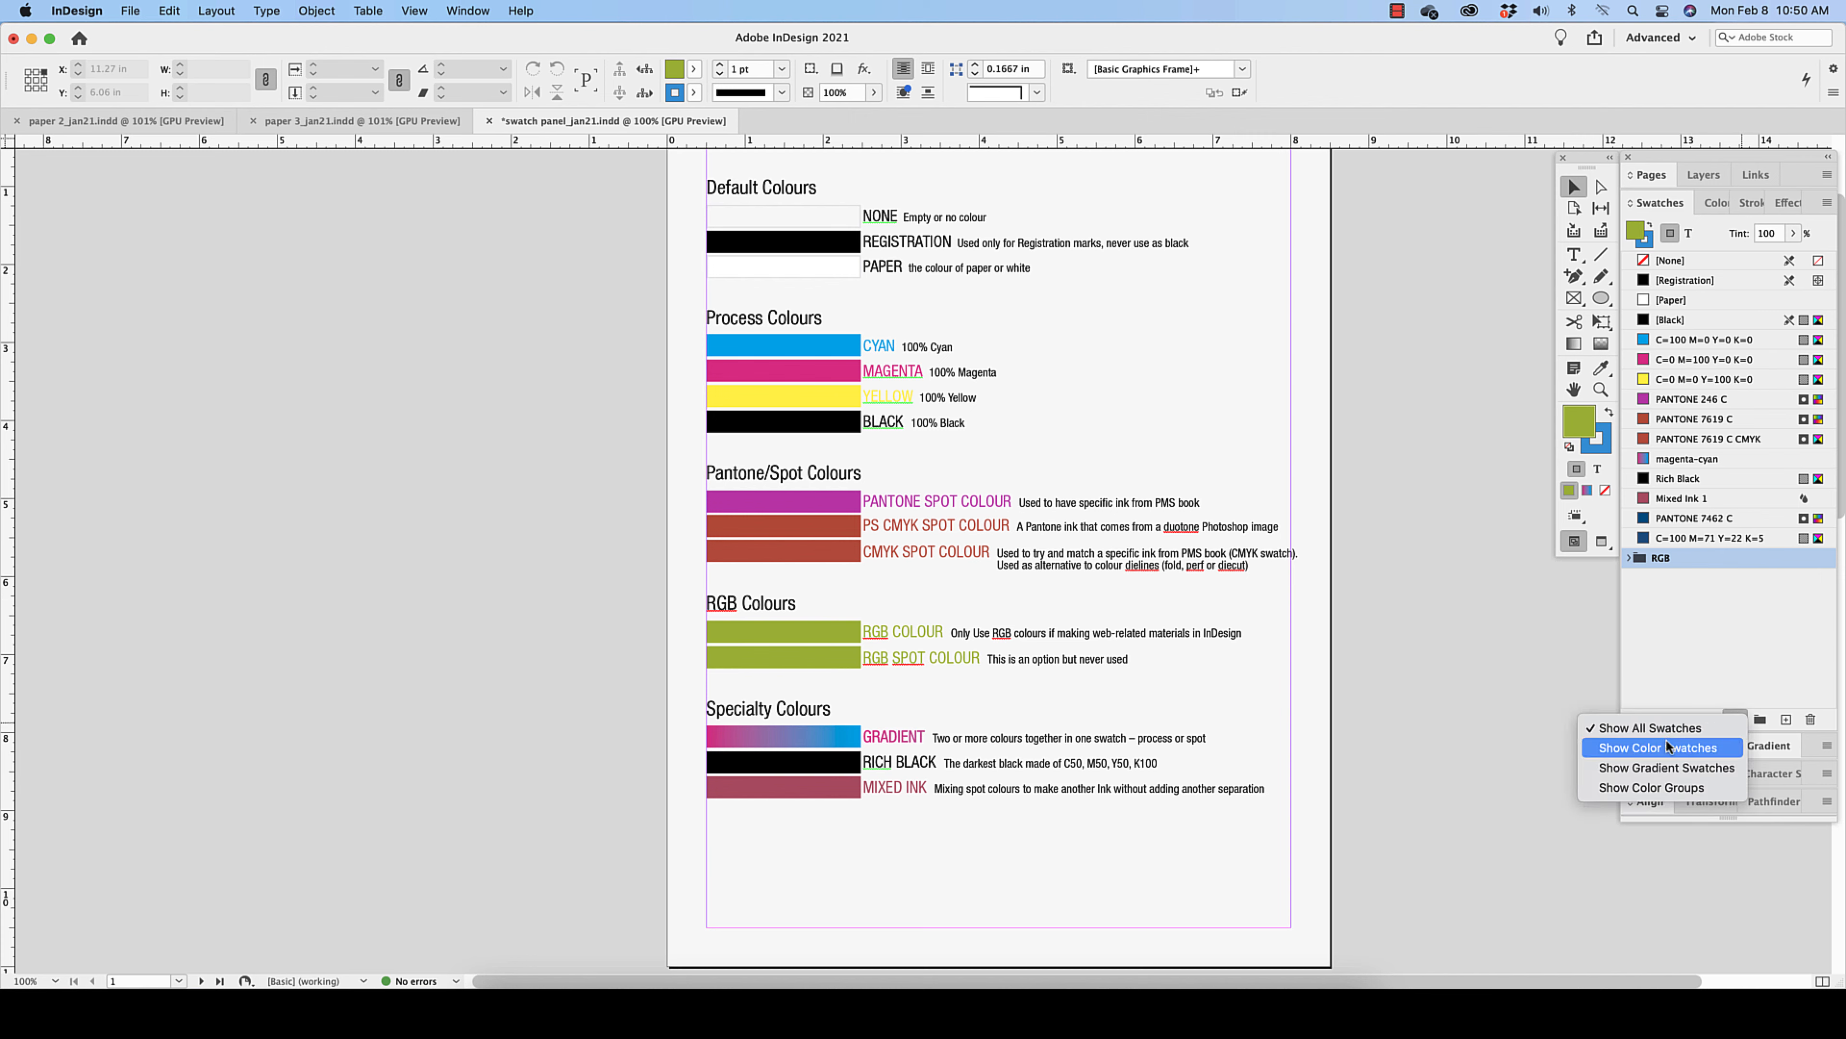
click(1669, 769)
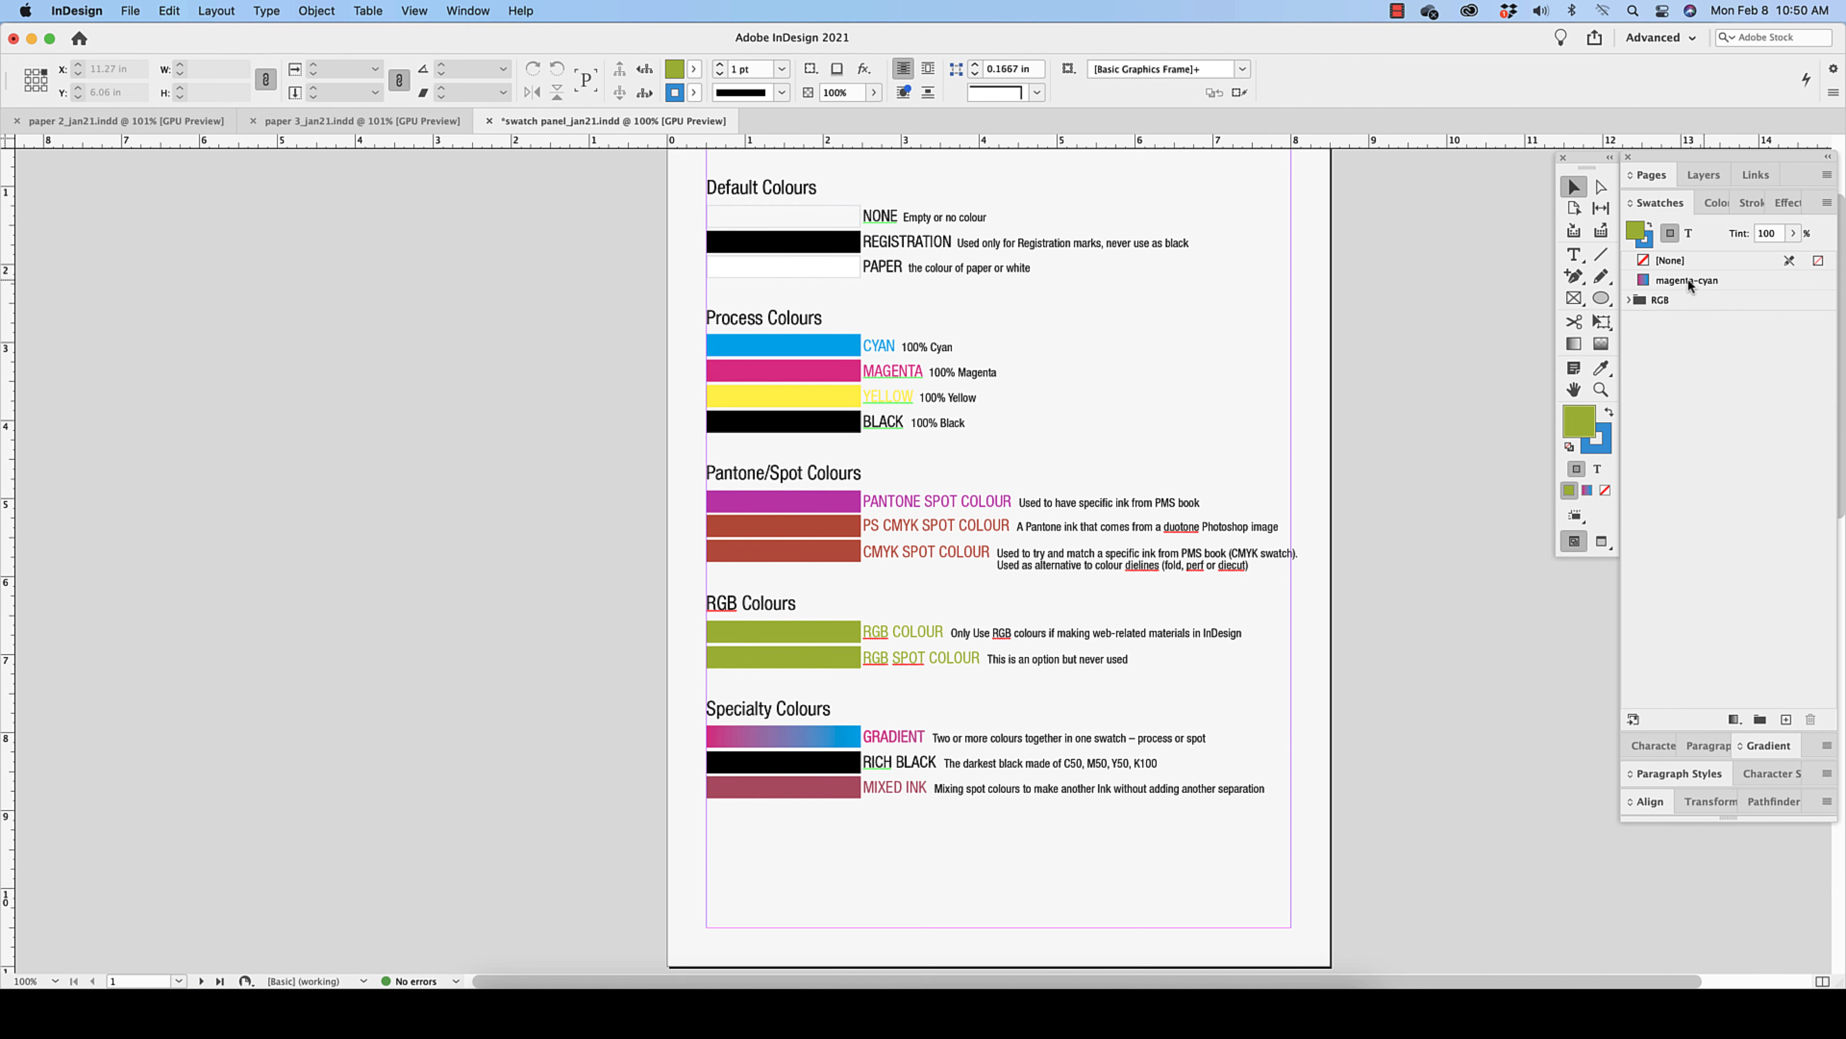
click(1734, 719)
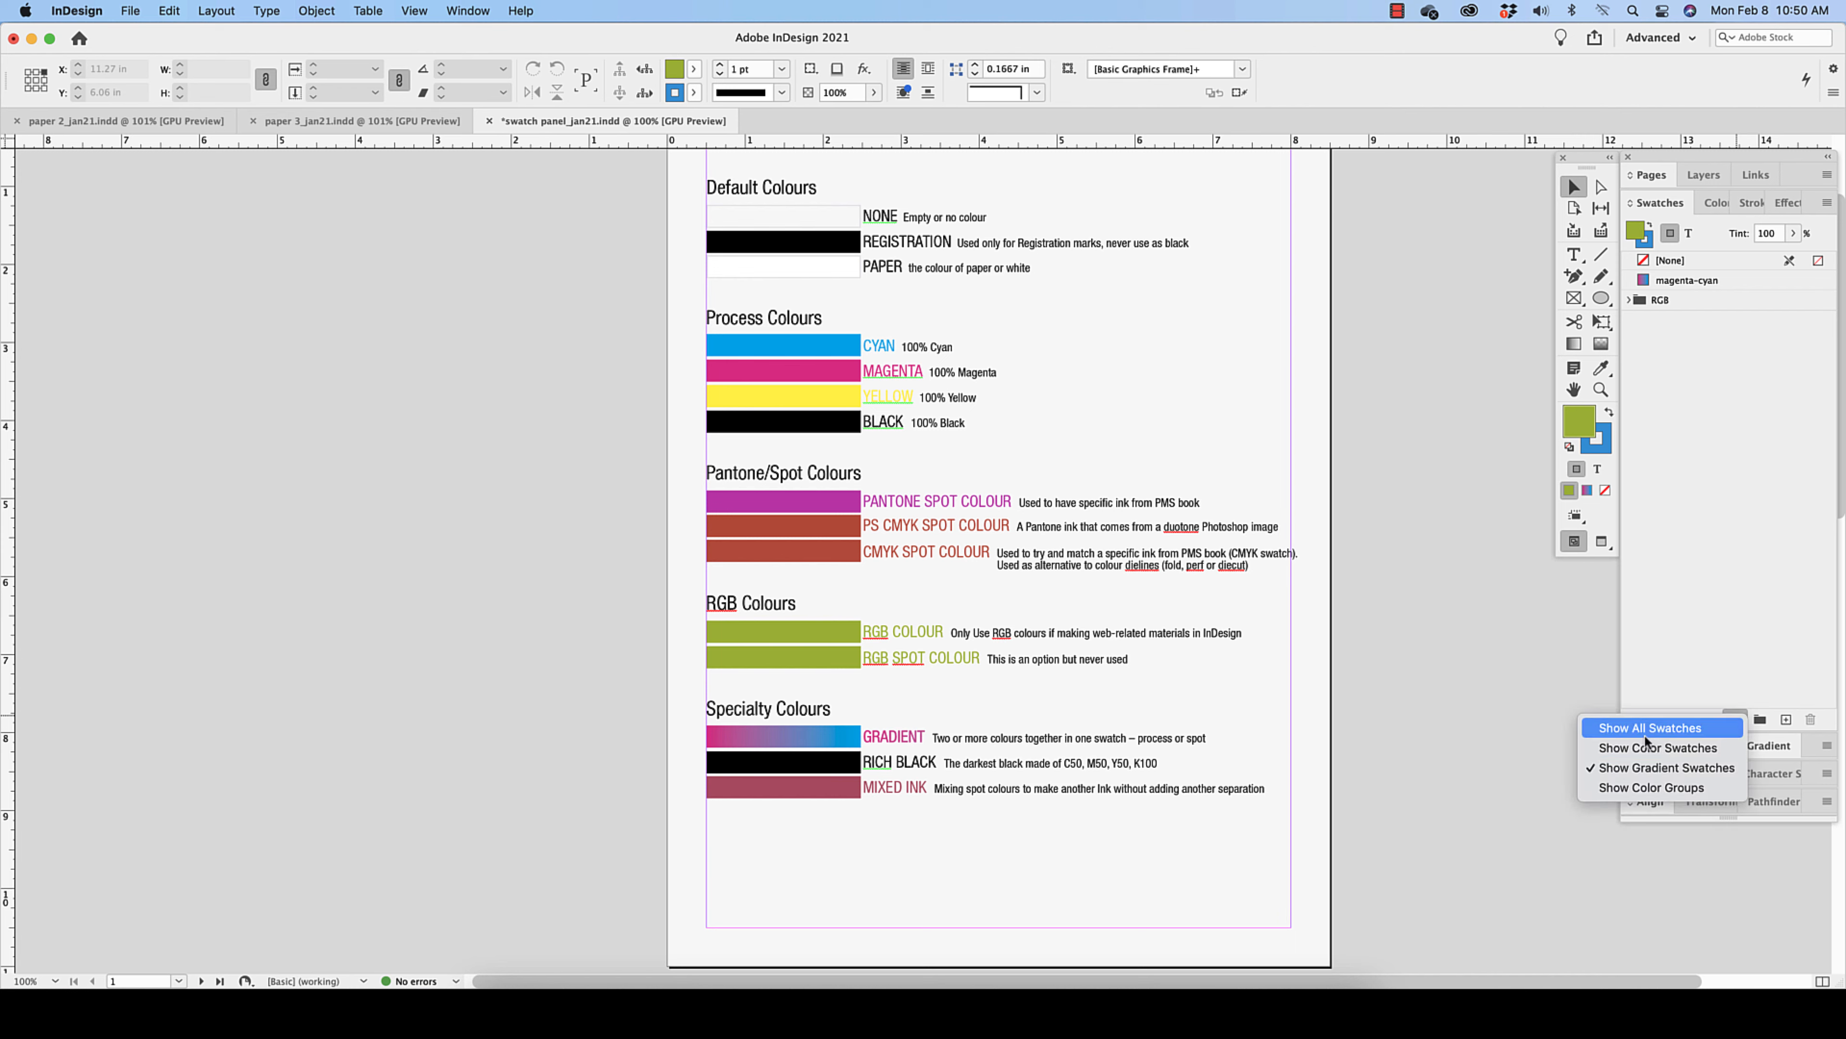
click(1643, 728)
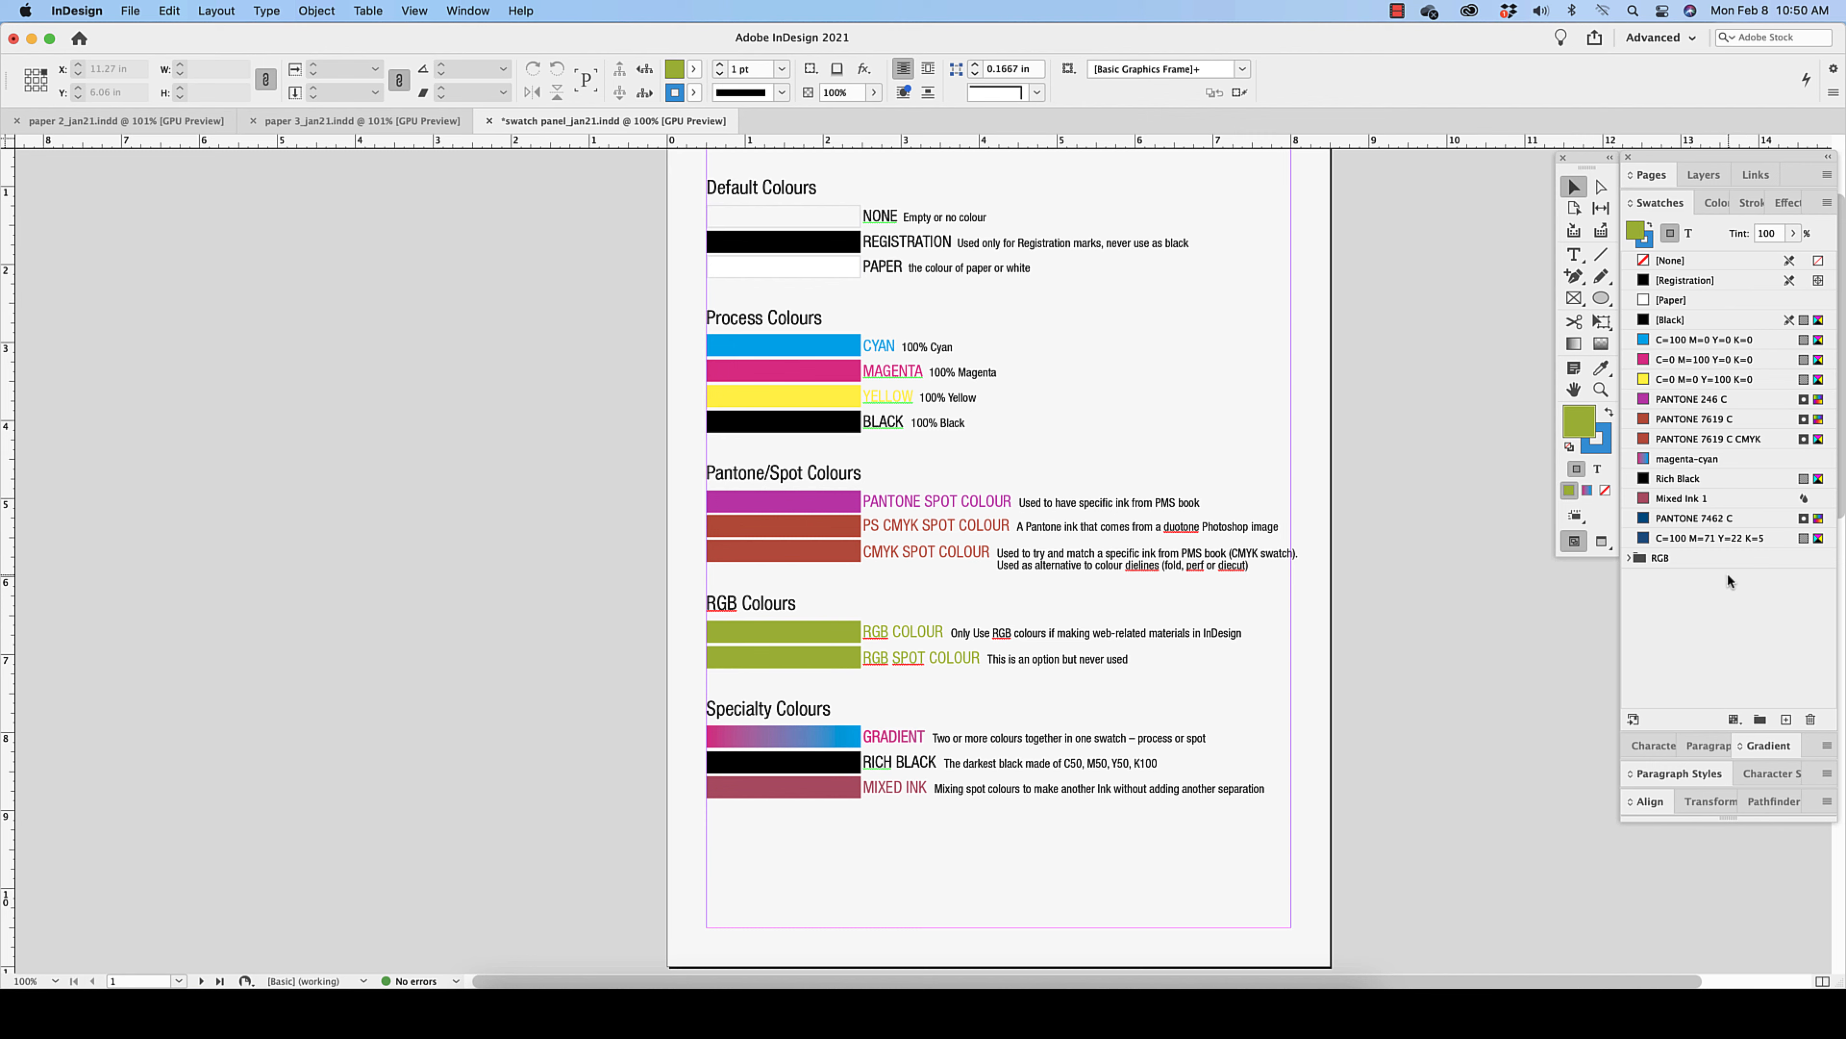
mouse_move(1694, 400)
mouse_down()
mouse_move(1690, 334)
mouse_move(1676, 379)
mouse_move(1709, 404)
mouse_up()
click(1666, 339)
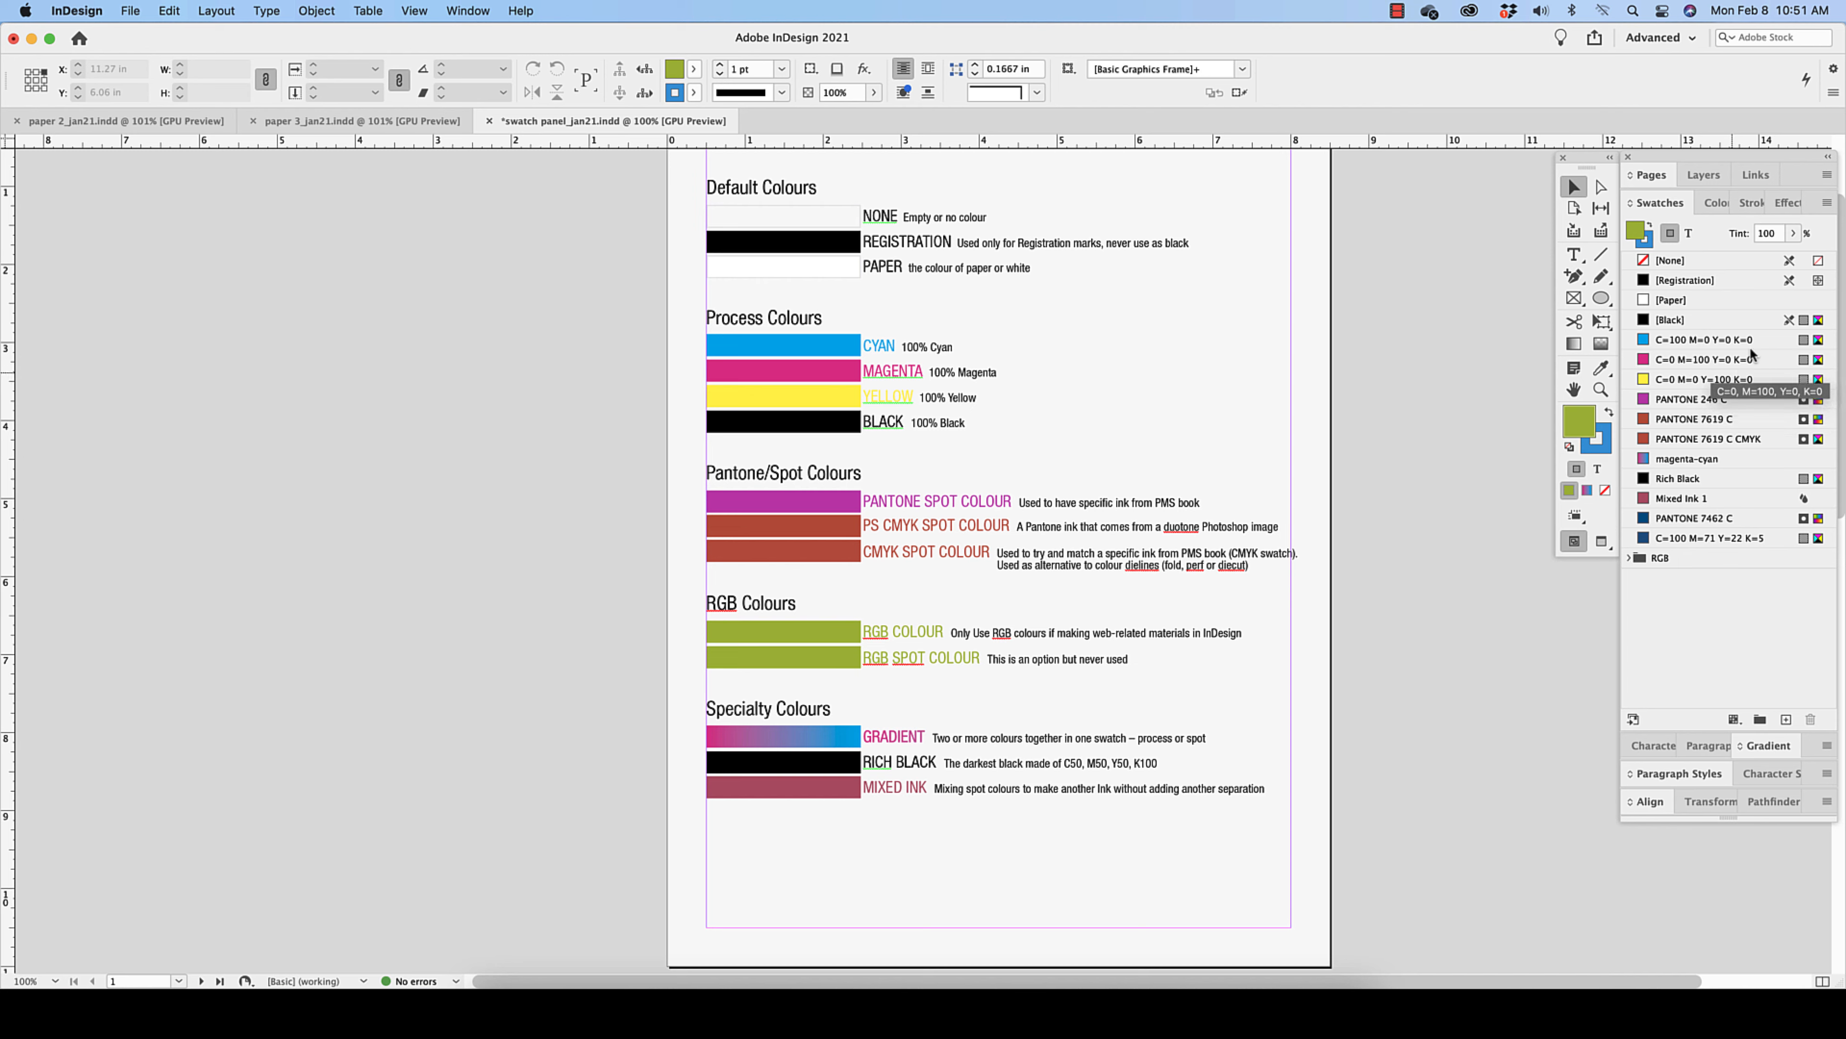
Step: Start a new mixed ink swatch that combines Process Cyan with the PANTONE 7619 C CMYK ink
click(1827, 203)
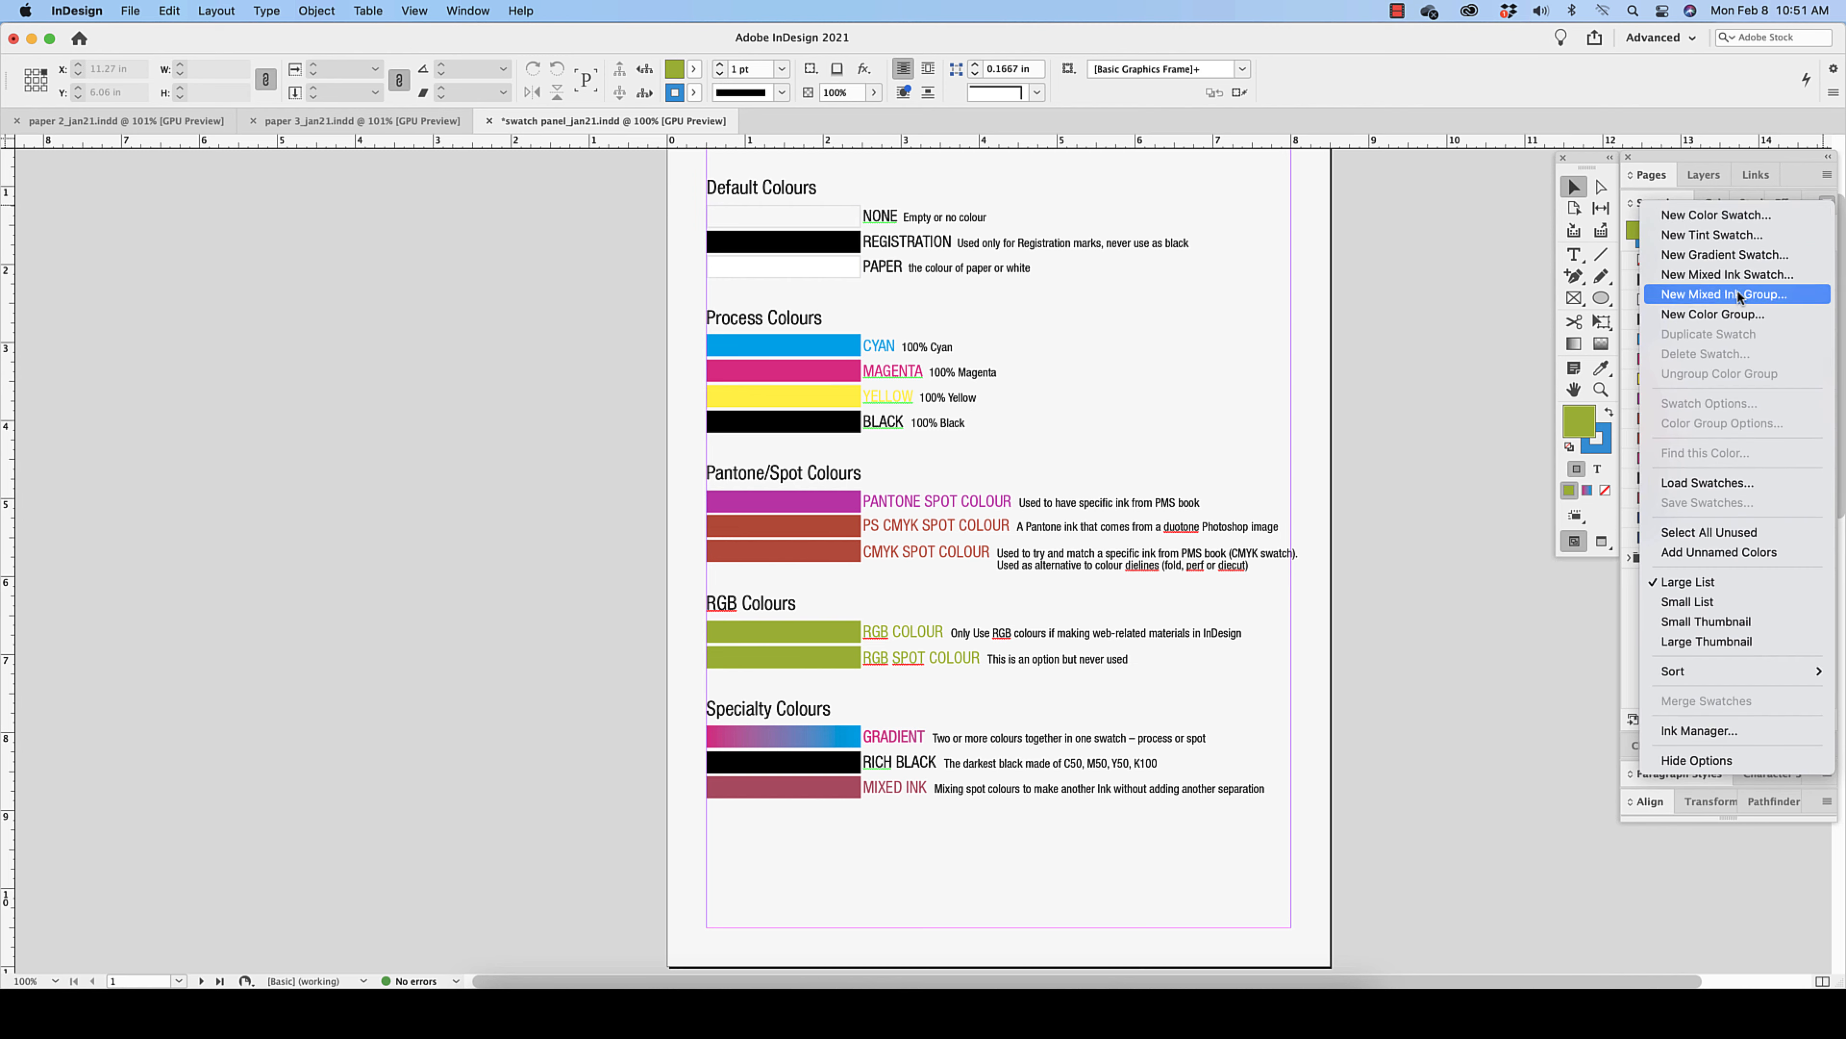
click(1738, 274)
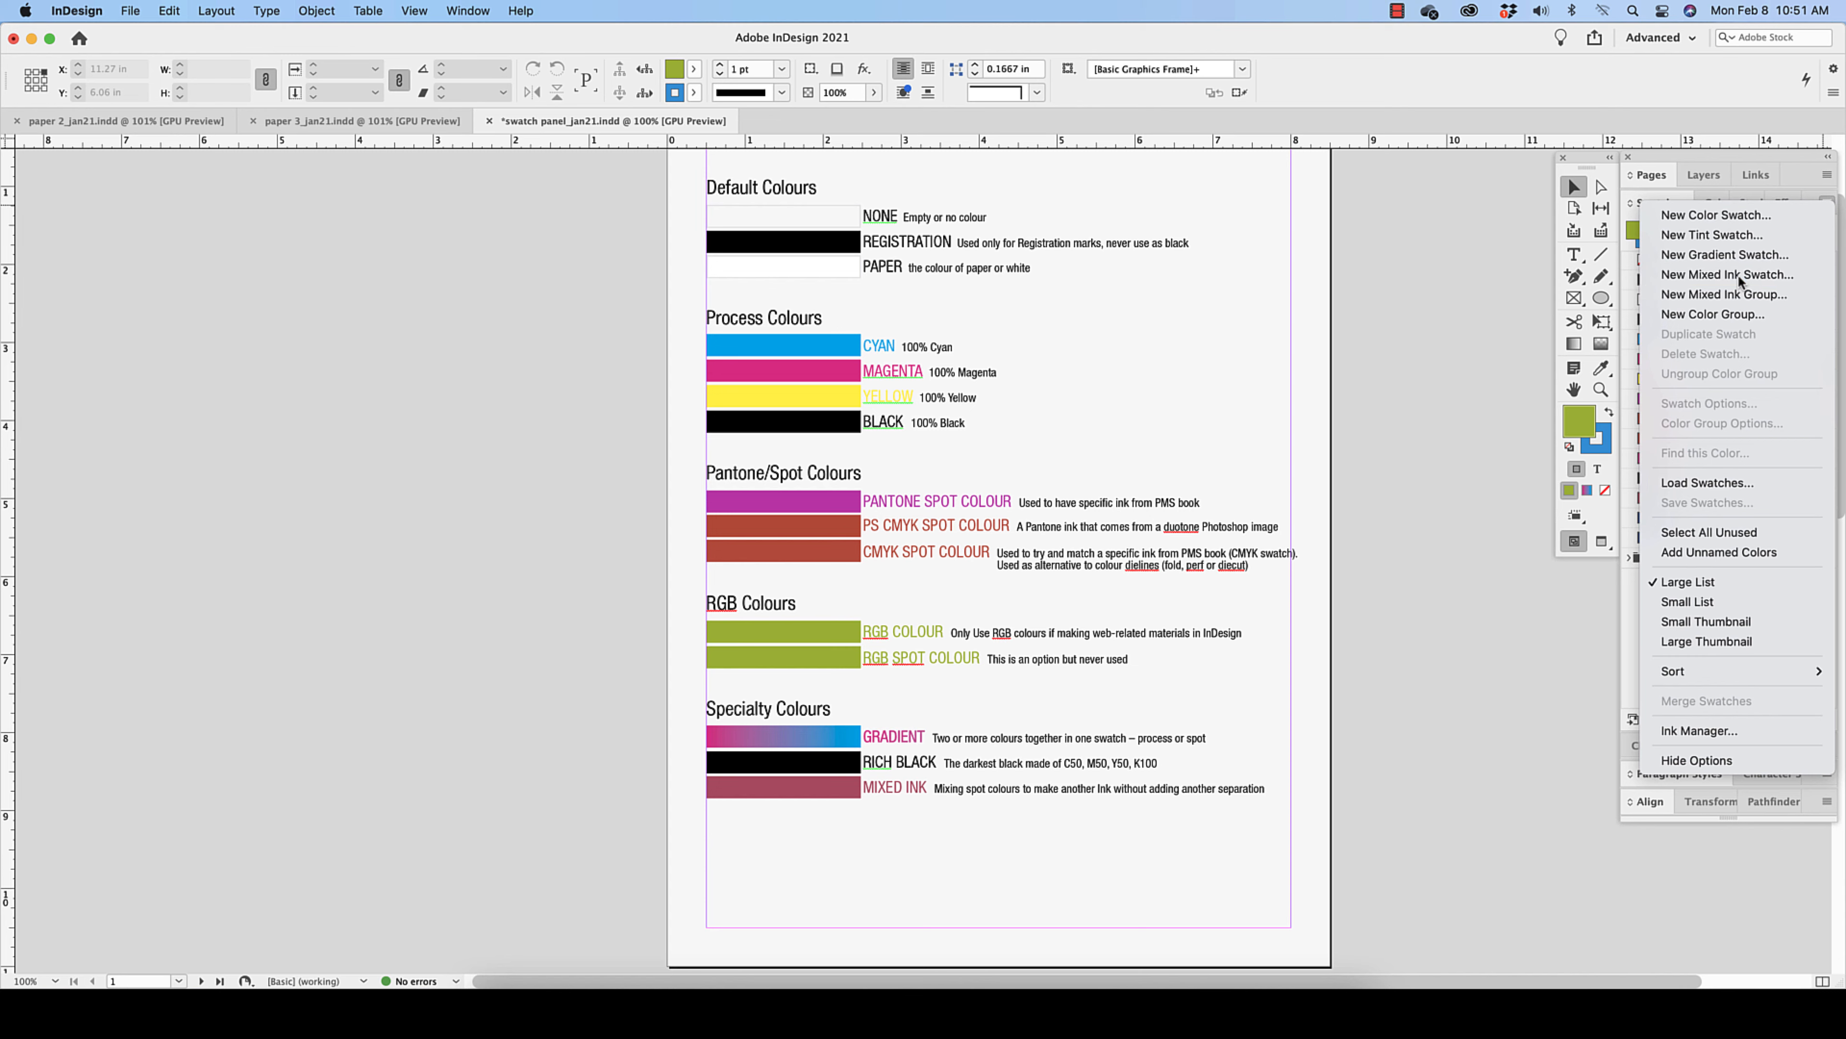
mouse_move(1355, 437)
mouse_down()
mouse_move(1370, 443)
mouse_move(1139, 316)
mouse_up()
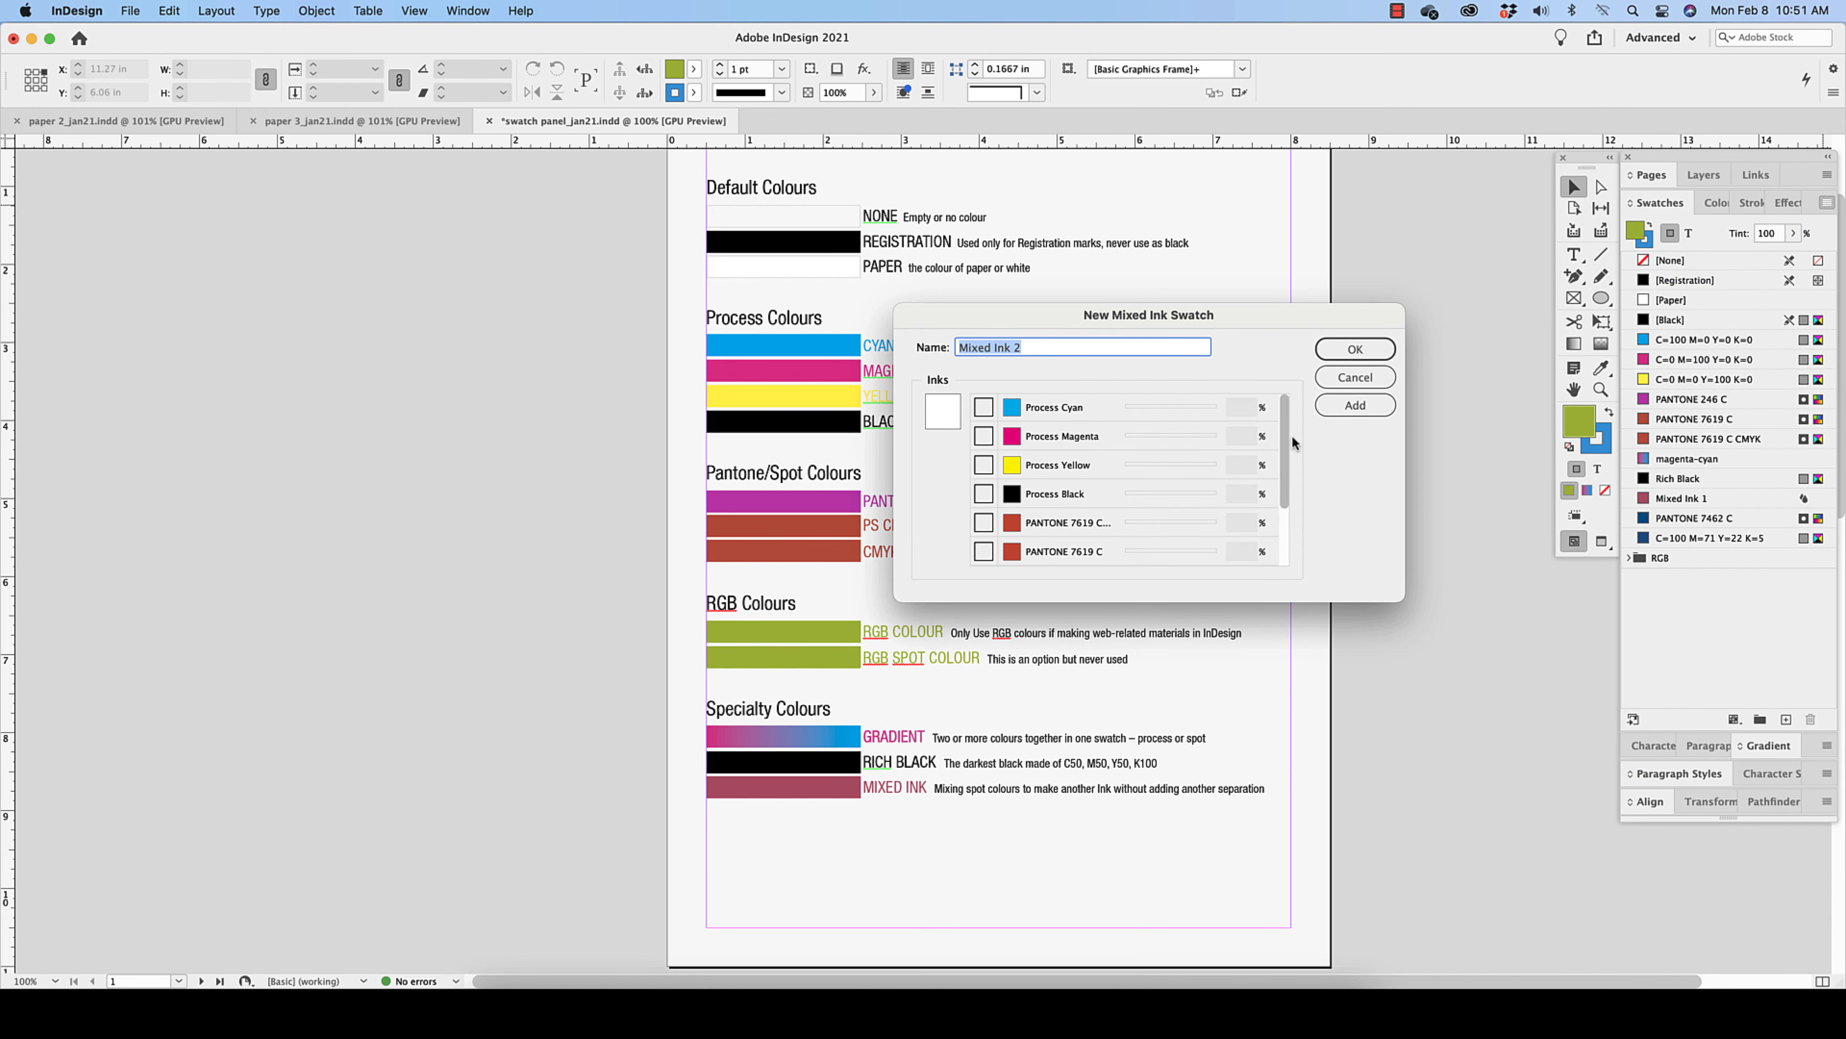
click(983, 407)
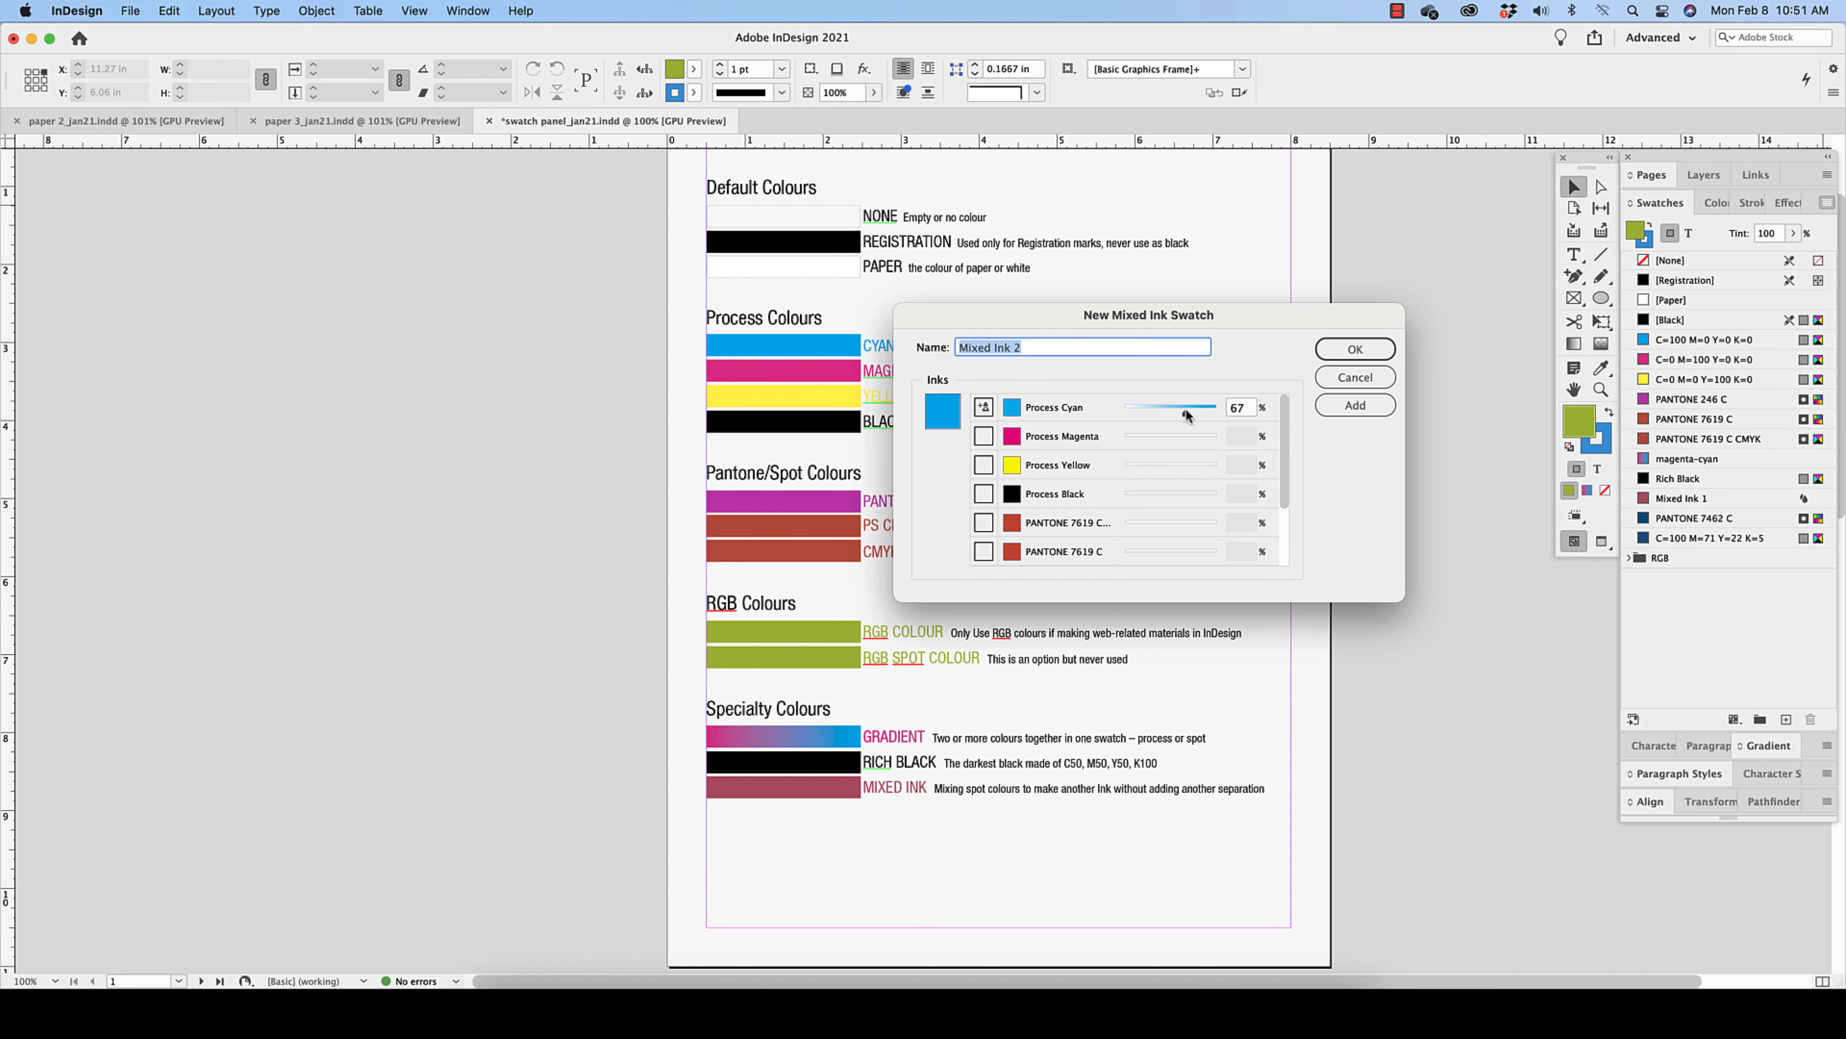
scroll(1171, 487, down, 3)
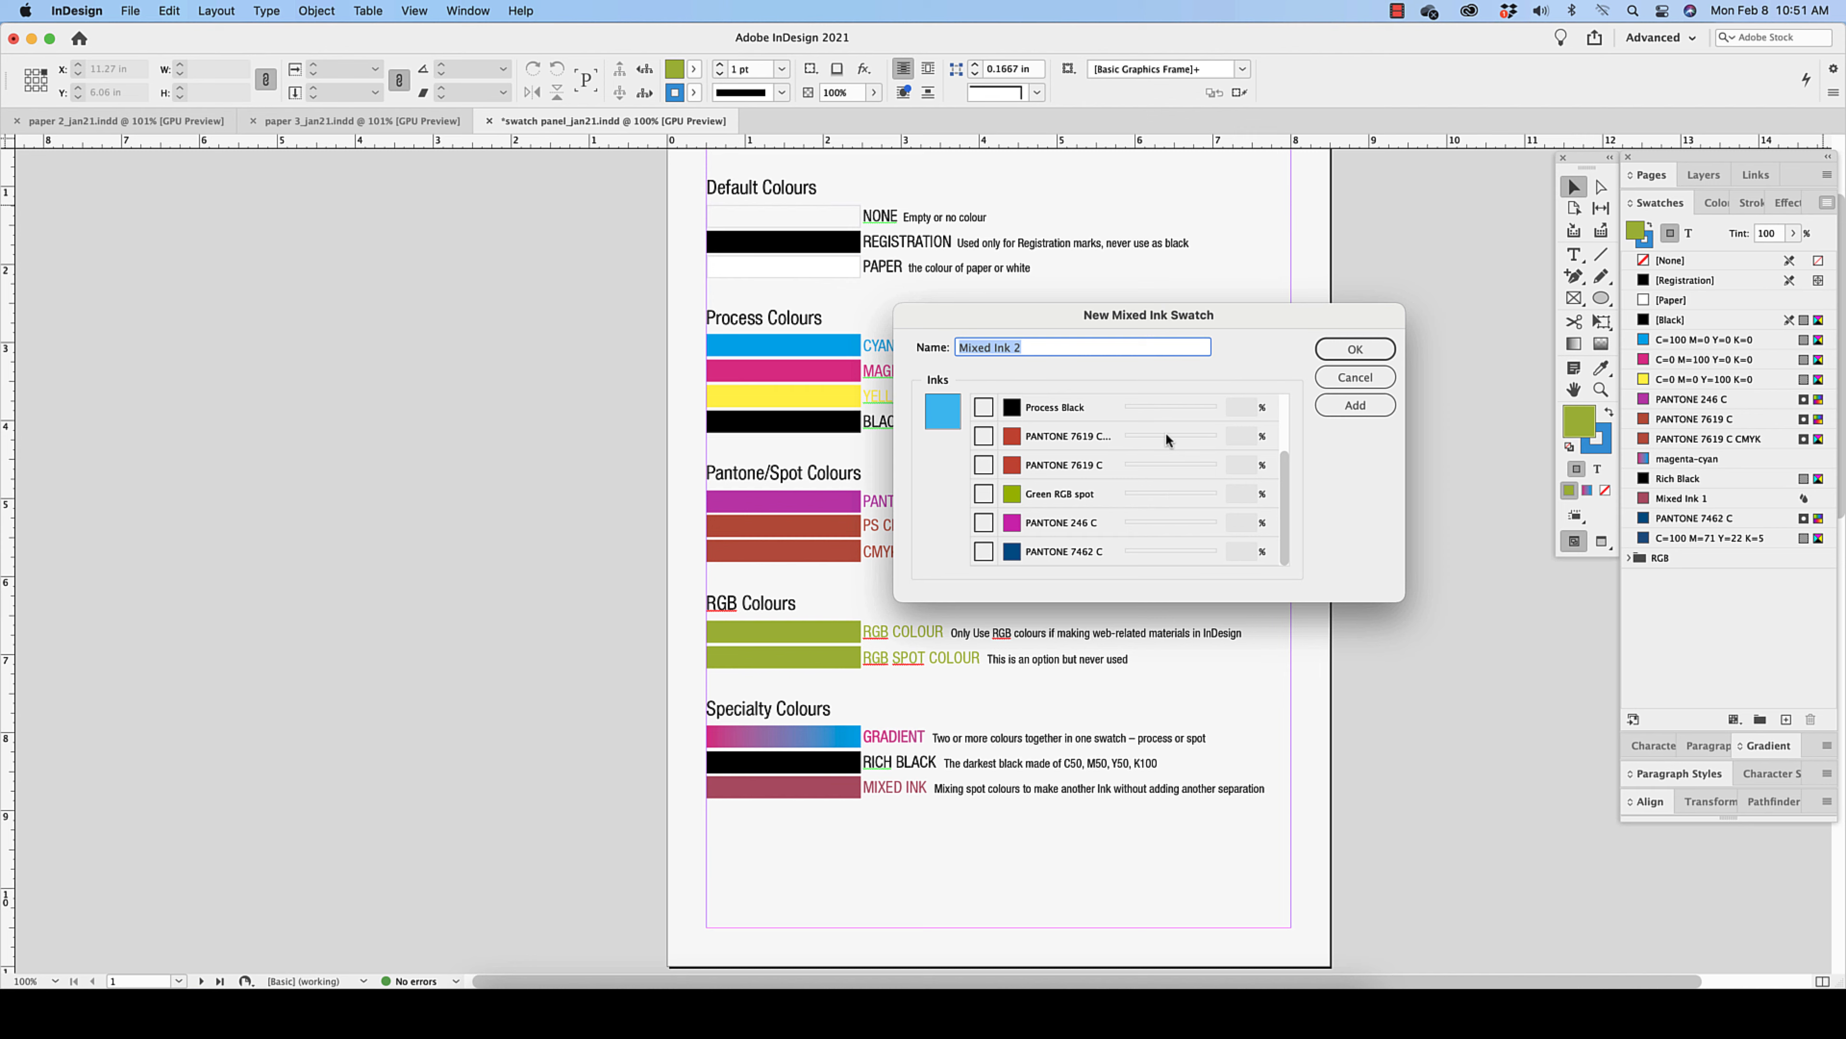
click(1138, 435)
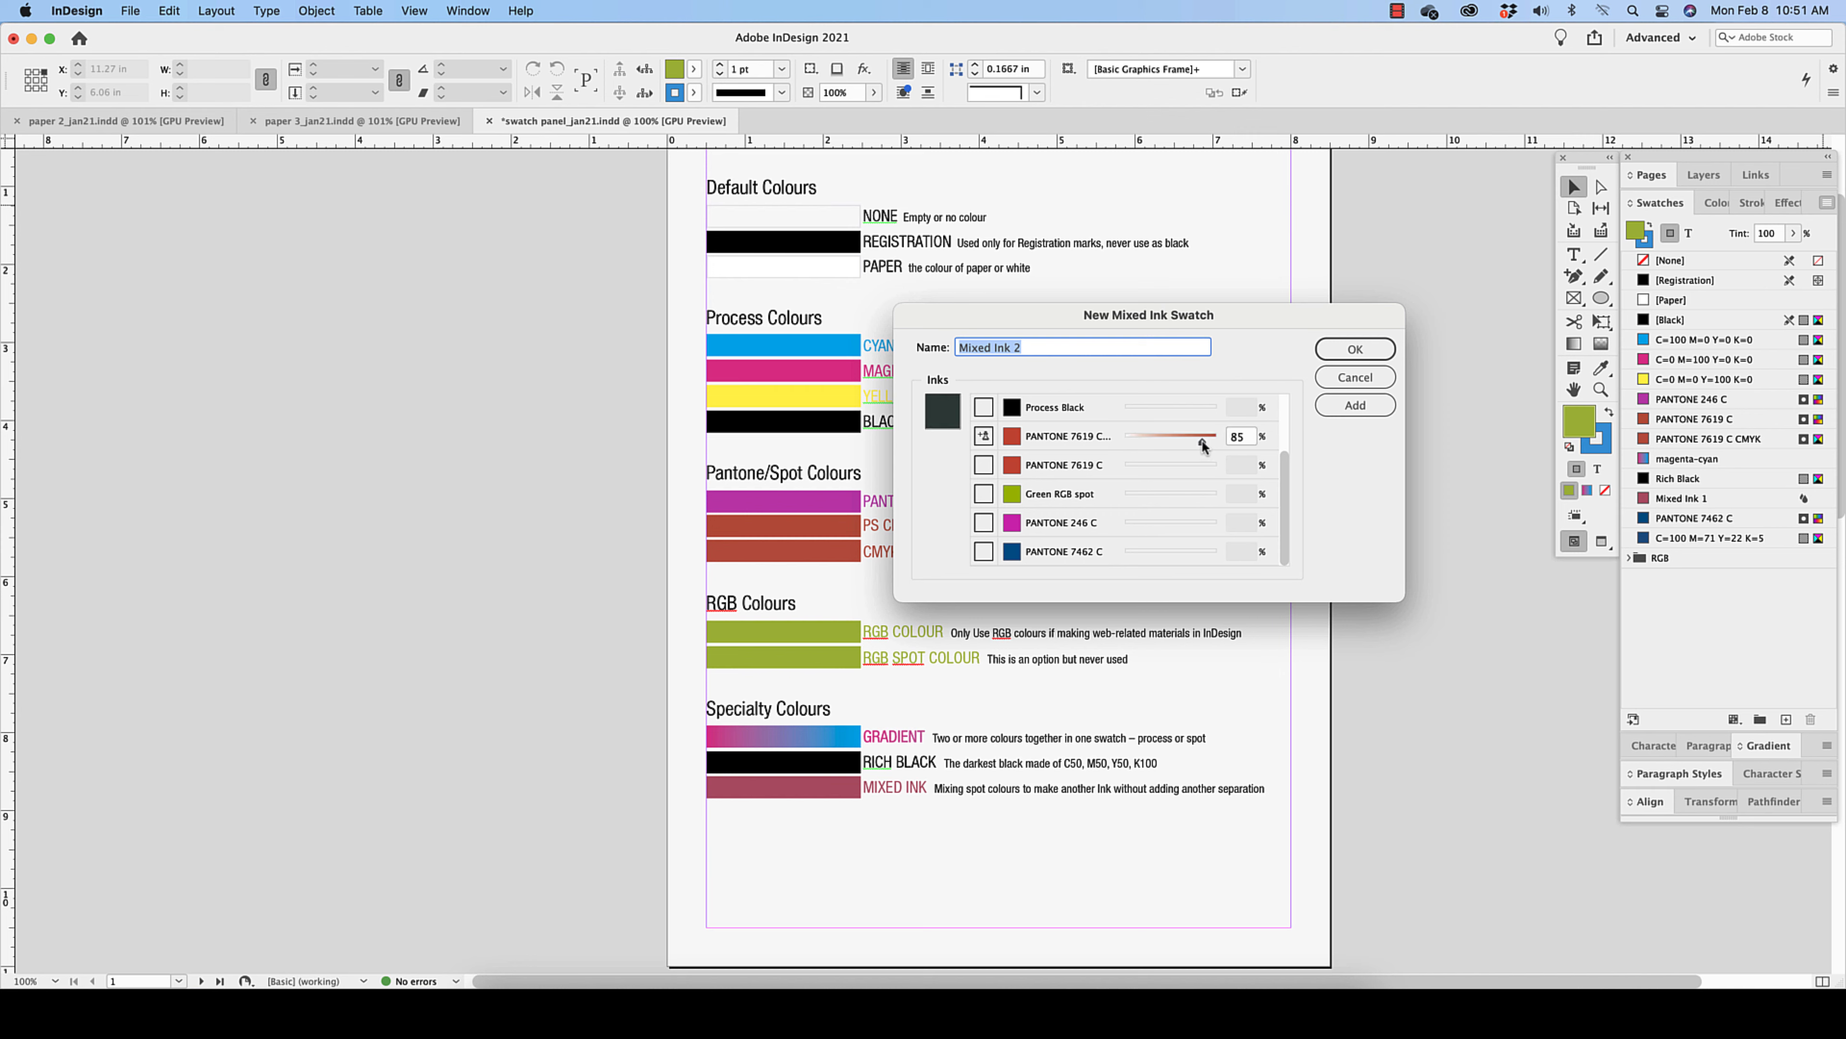
drag(1285, 474, 1285, 414)
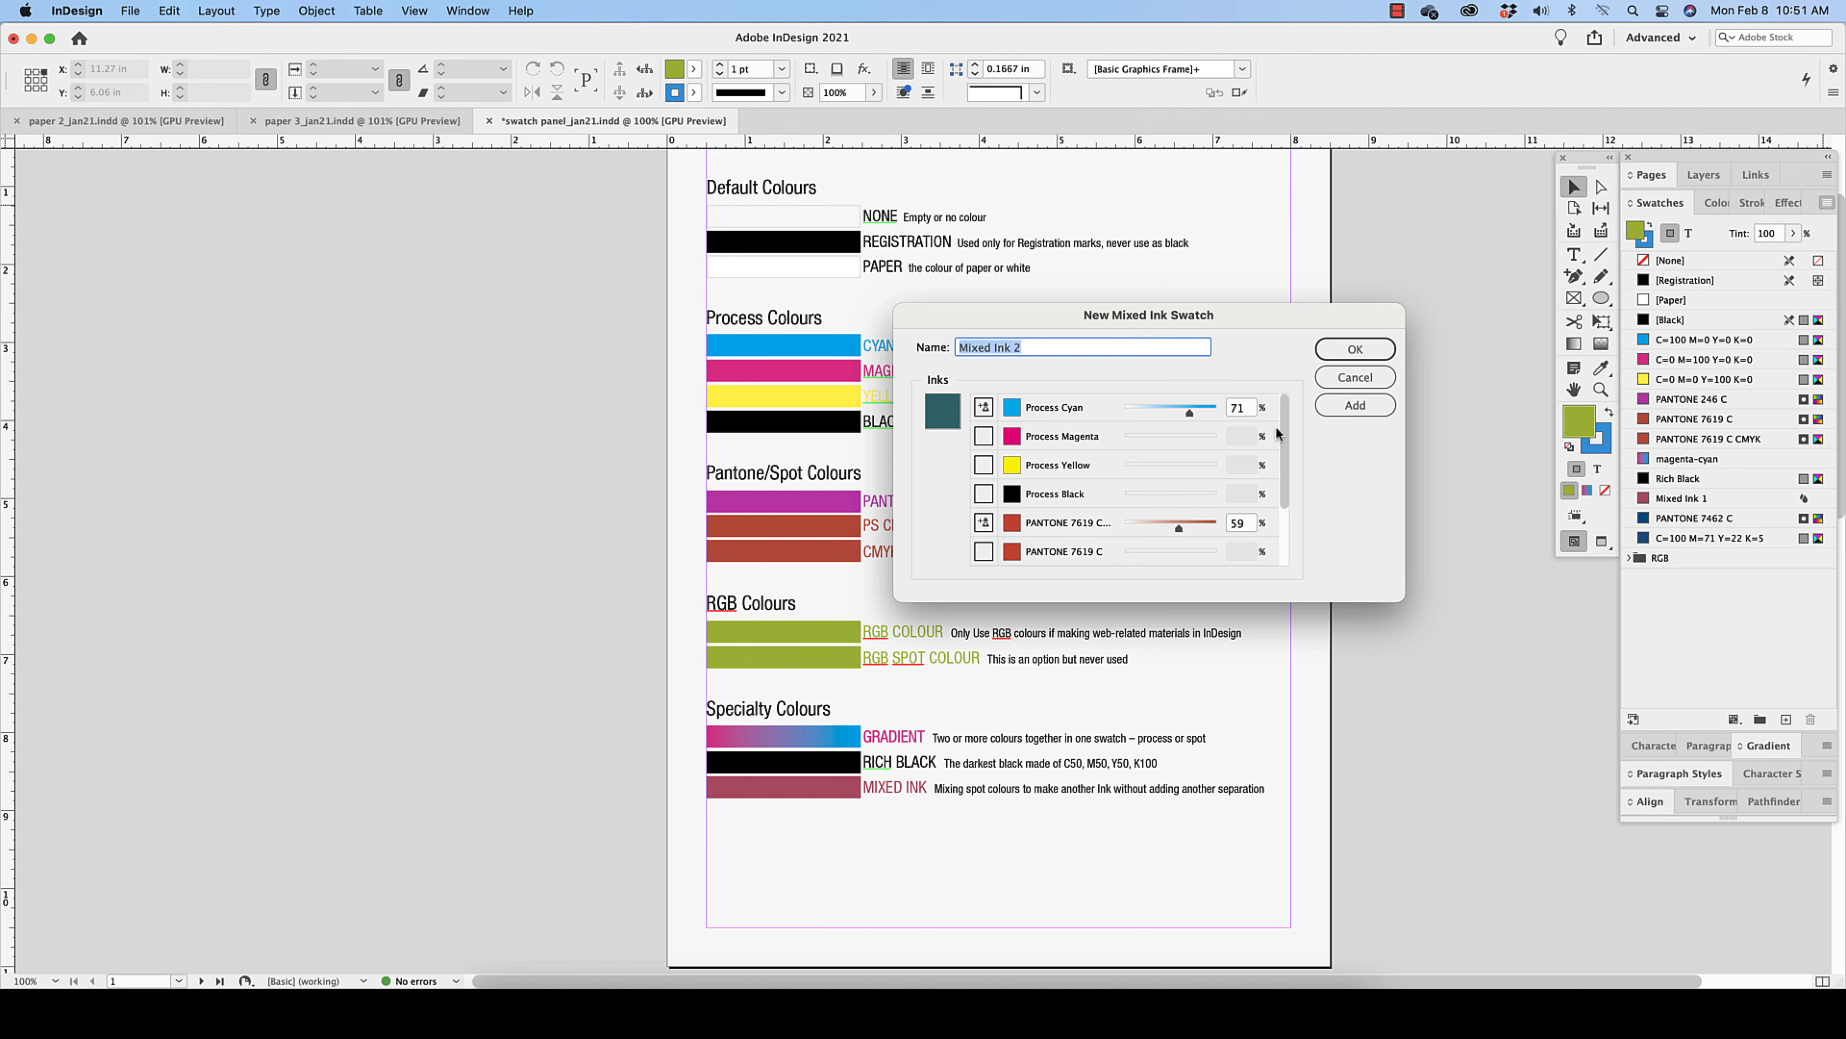
Step: Set Process Cyan and the PANTONE 7619 C CMYK ink to 50% each, add the mixed ink swatch and close the dialog
double_click(1238, 407)
text(50)
double_click(1240, 523)
text(50)
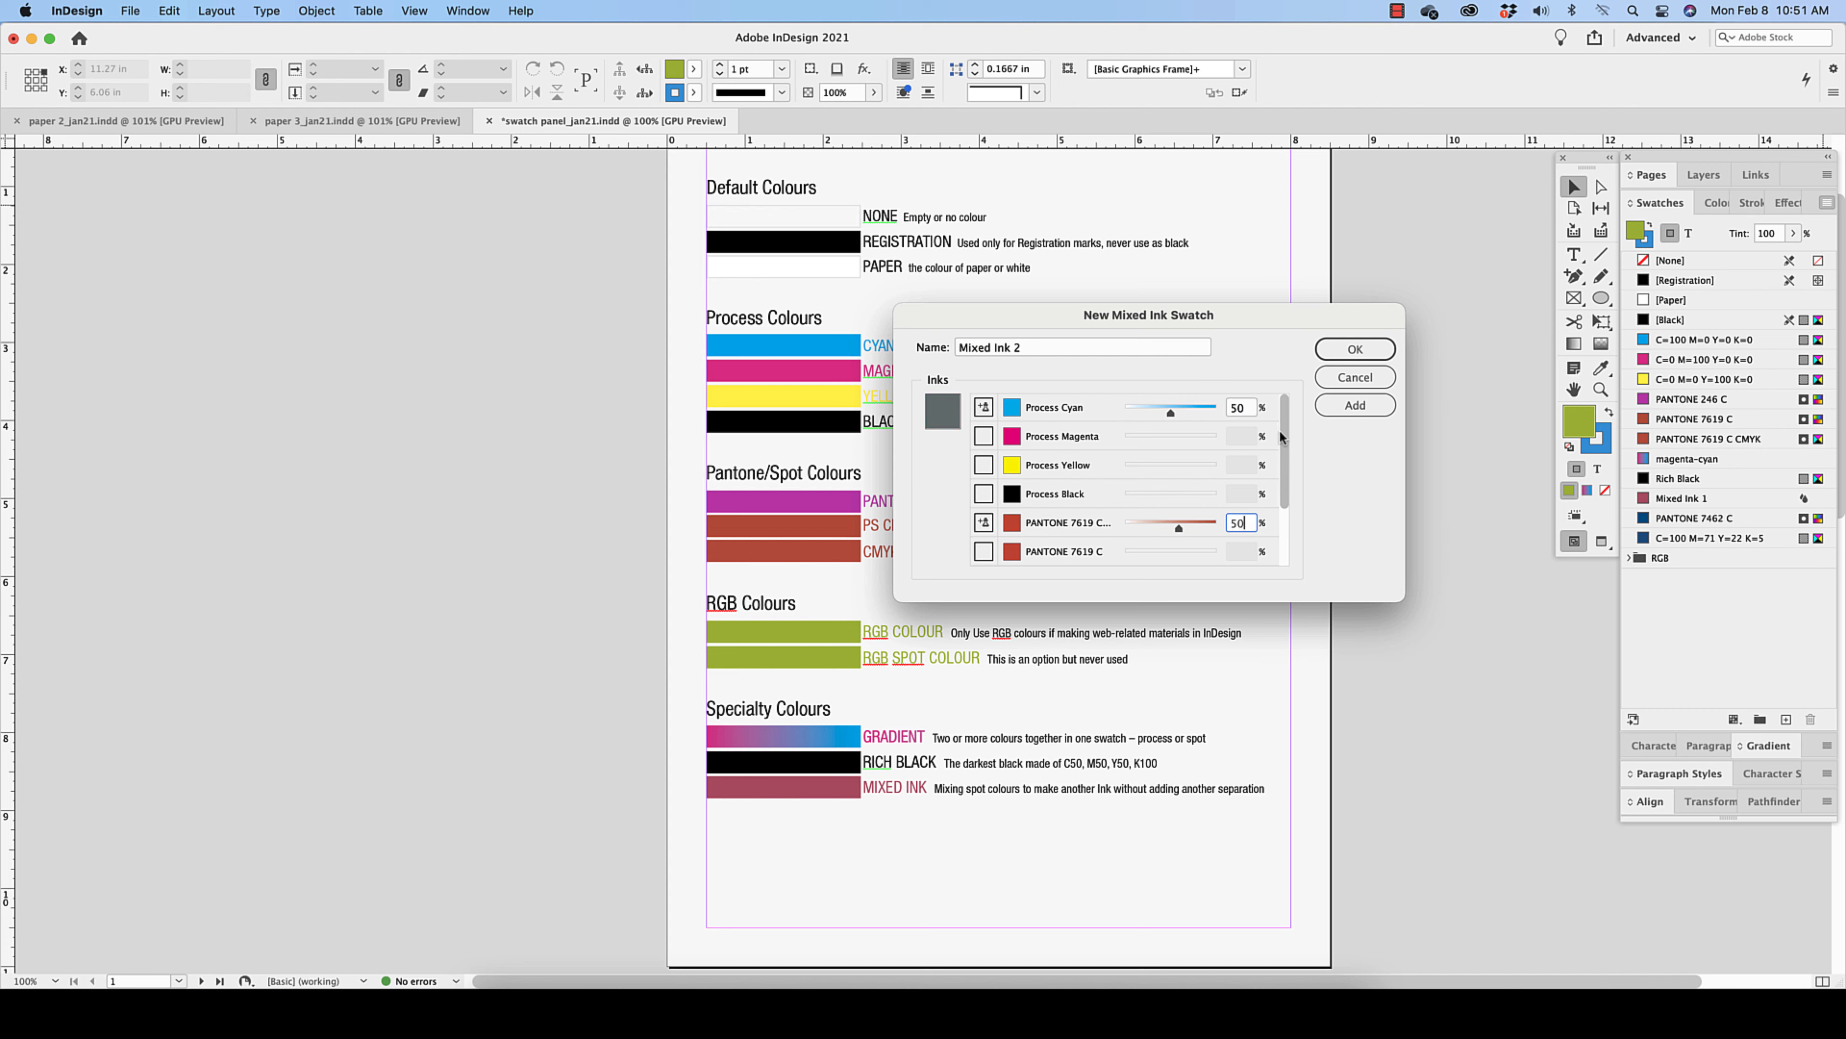
click(1355, 405)
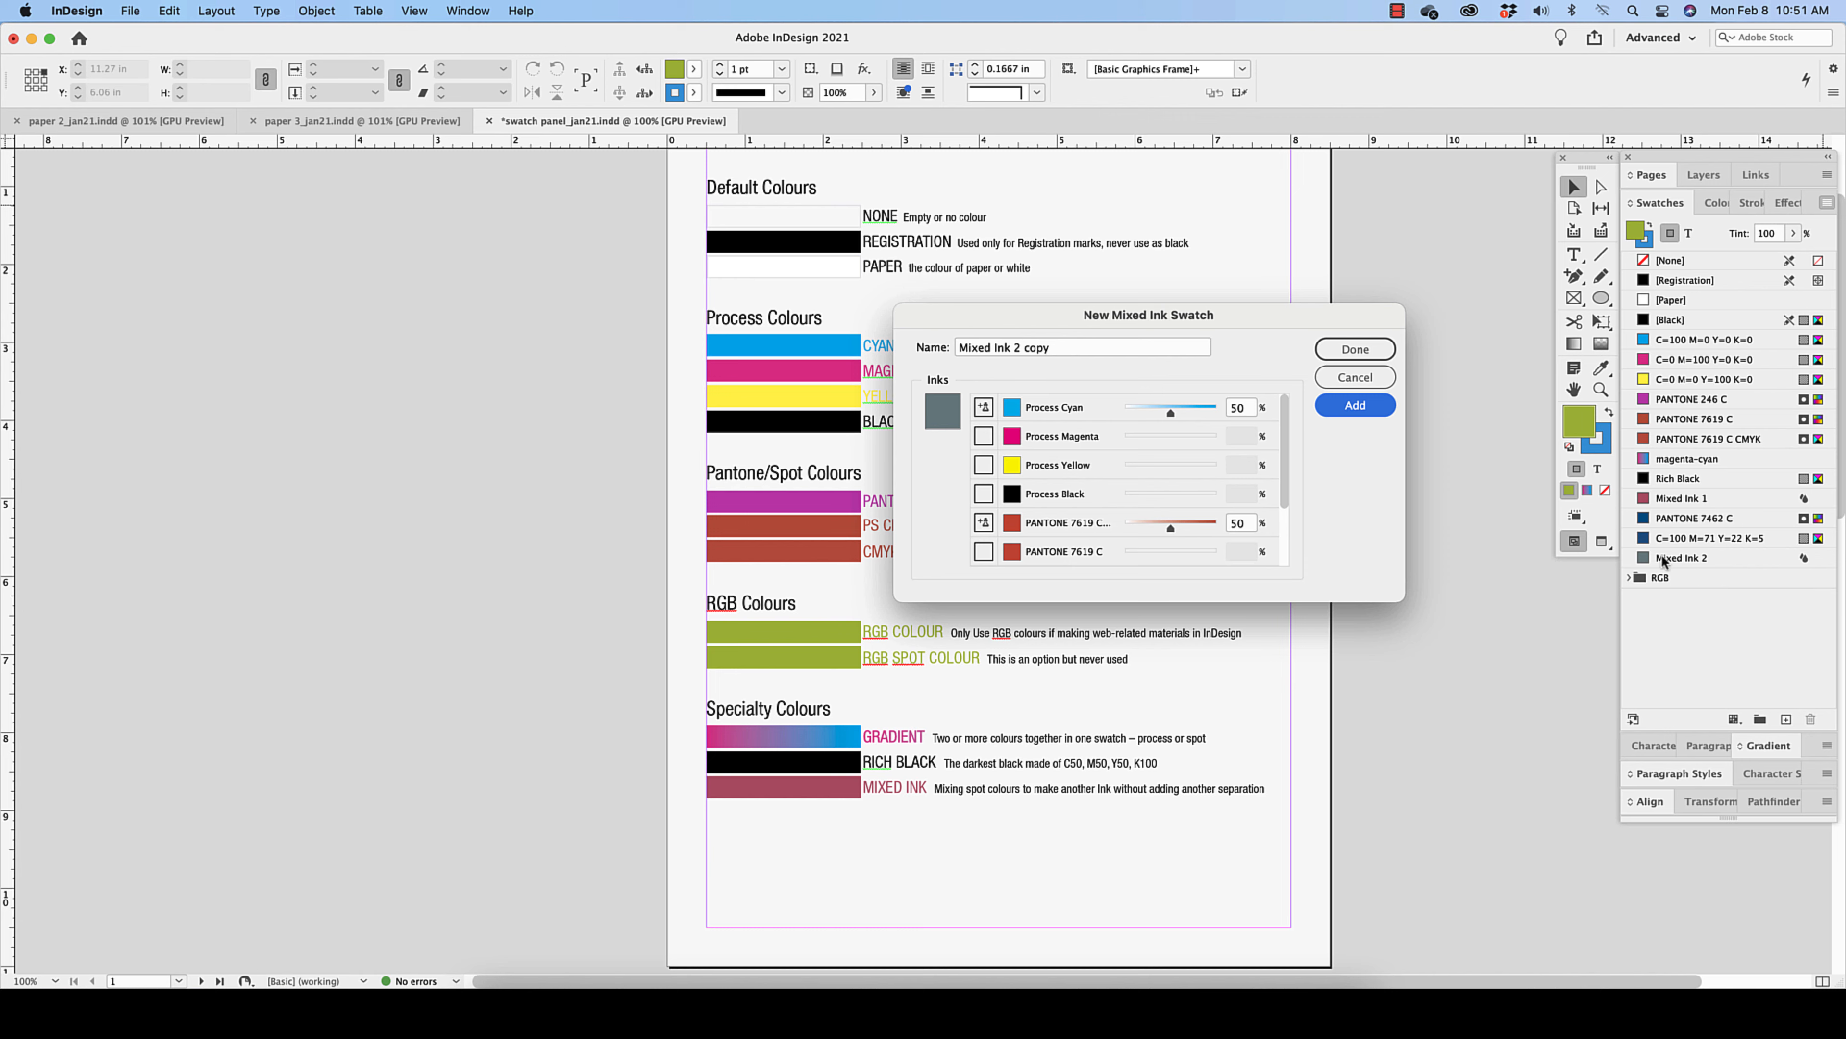
click(1355, 377)
Step: Select all unused swatches in the document, check both pages, and delete the selected swatches
click(1827, 202)
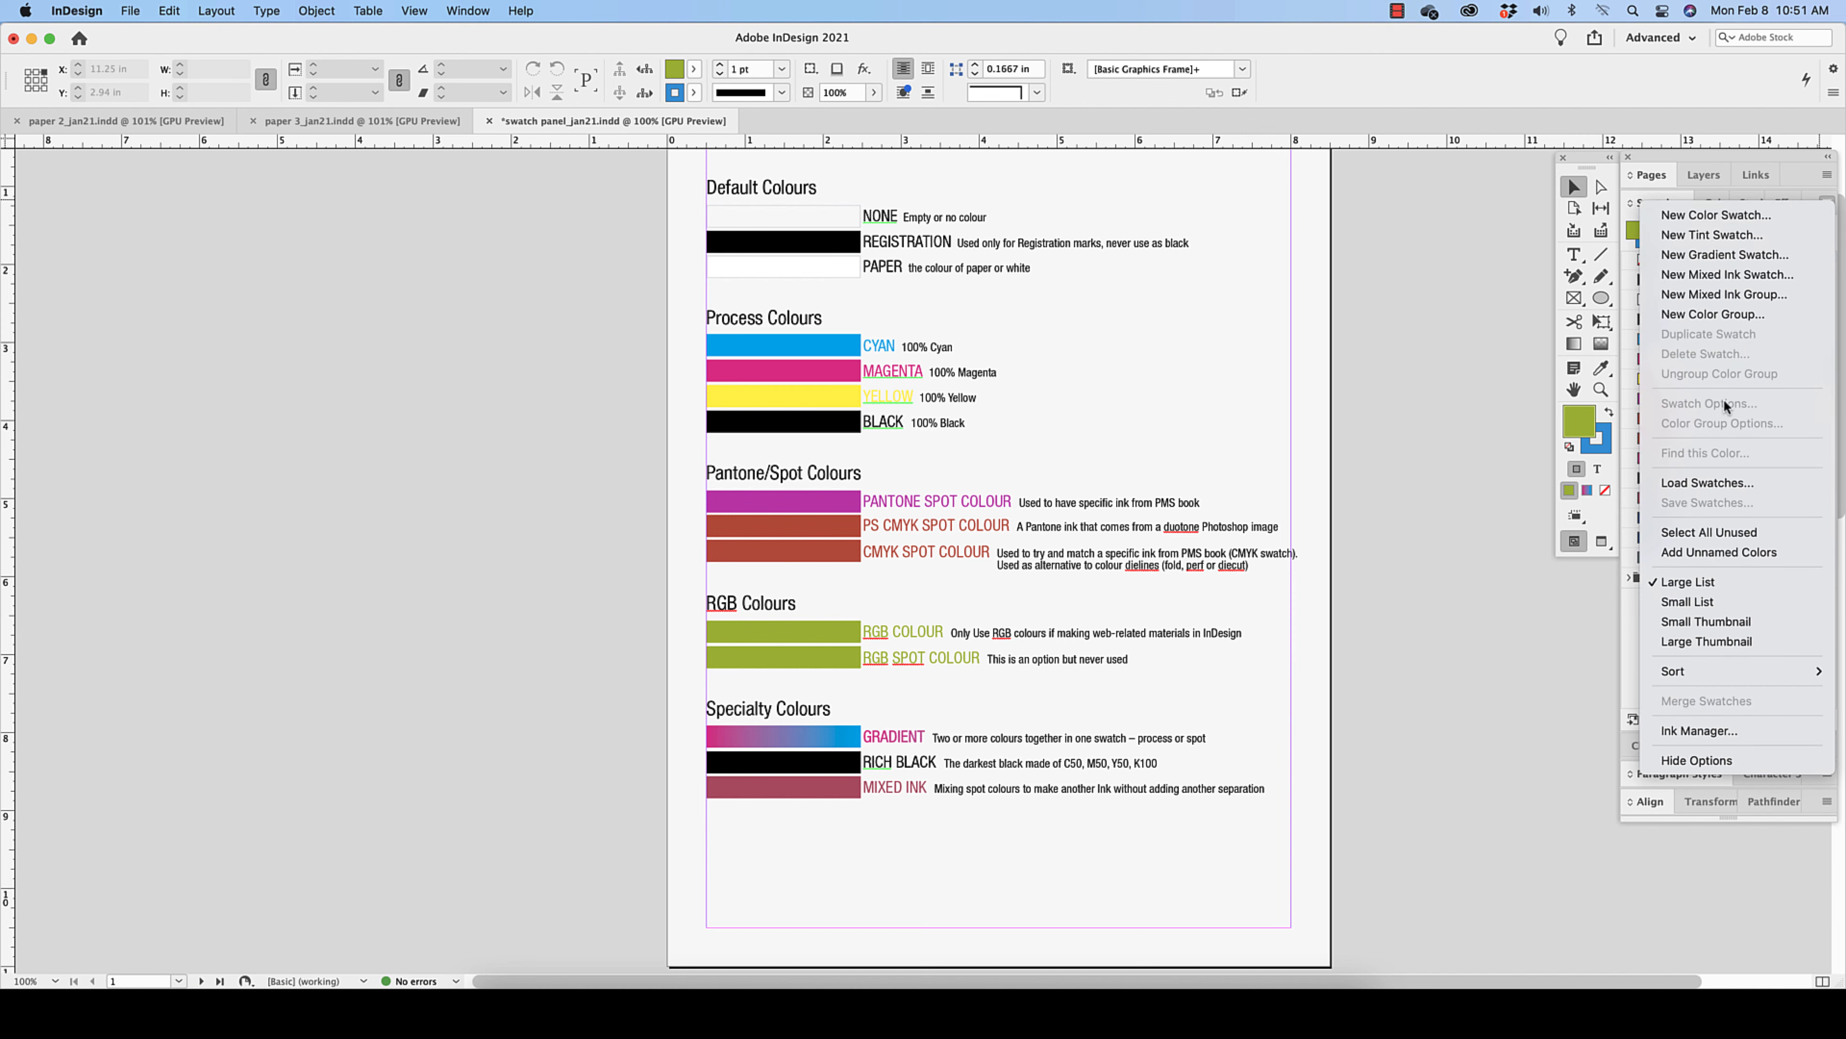
click(1731, 530)
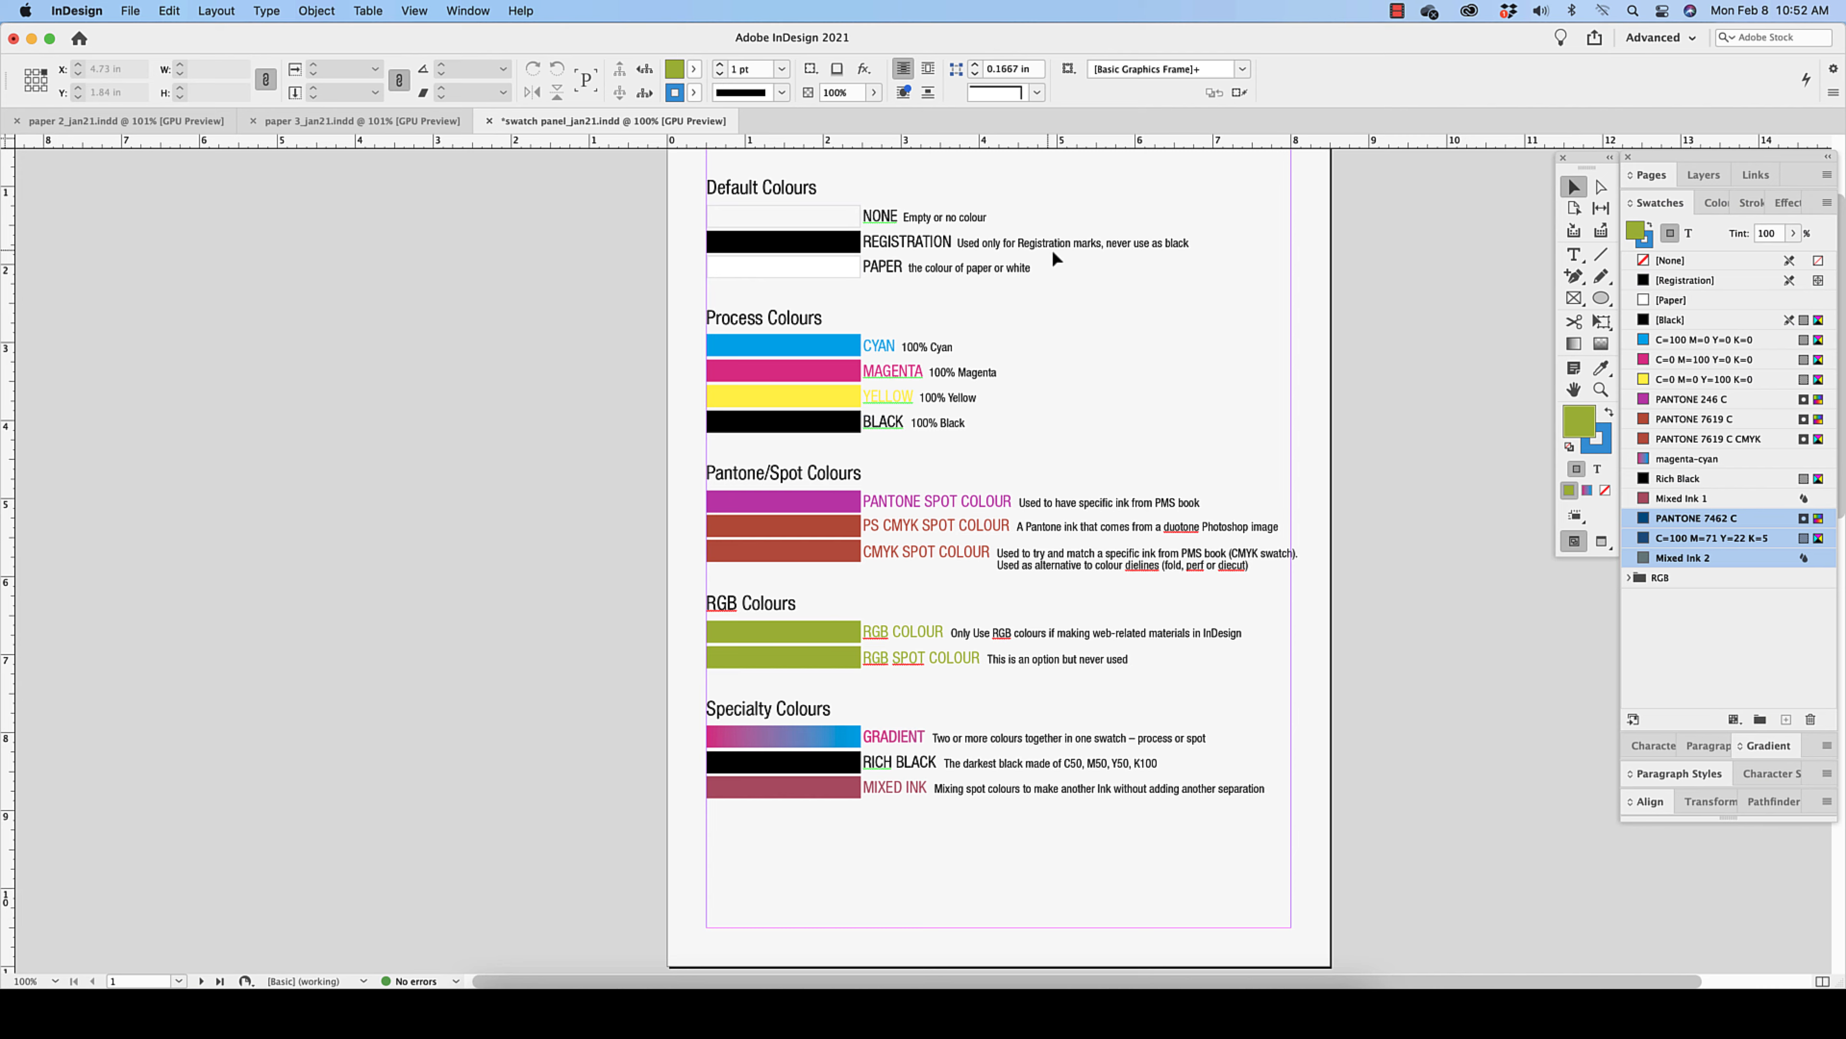
scroll(1123, 705, down, 5)
scroll(1122, 699, down, 15)
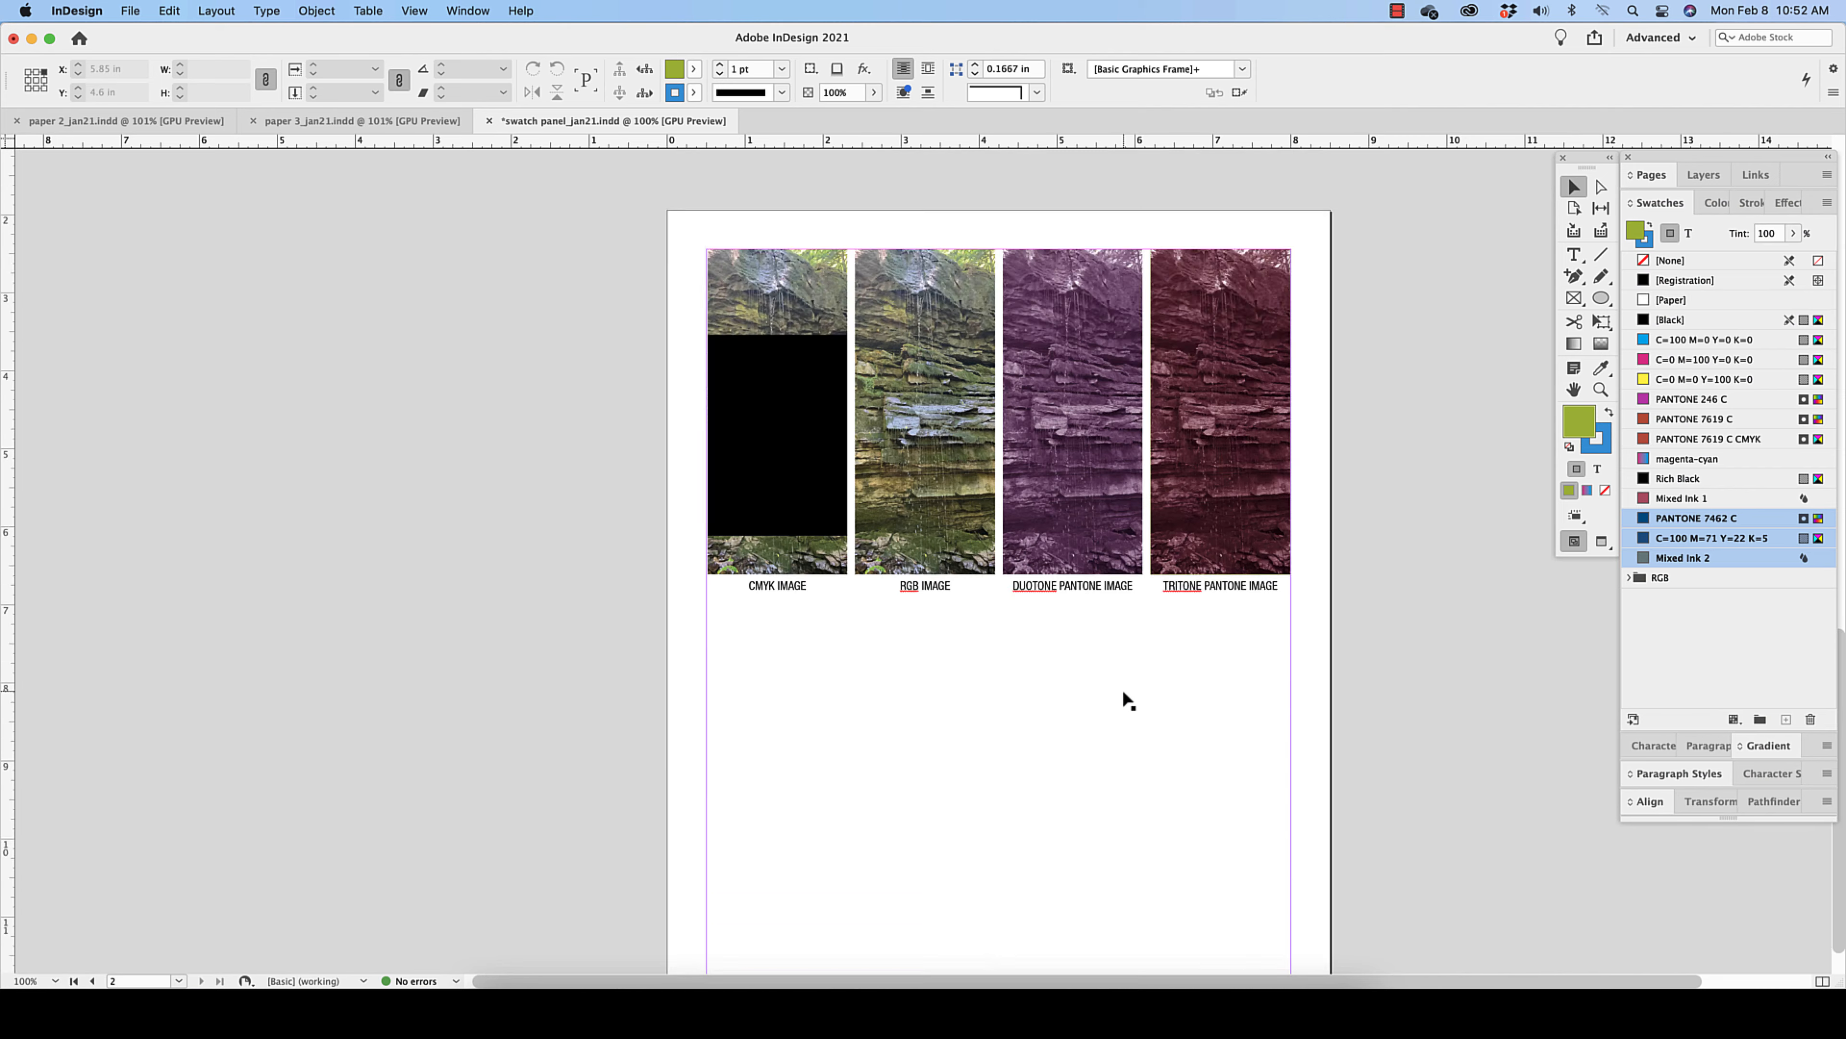
scroll(1125, 695, up, 20)
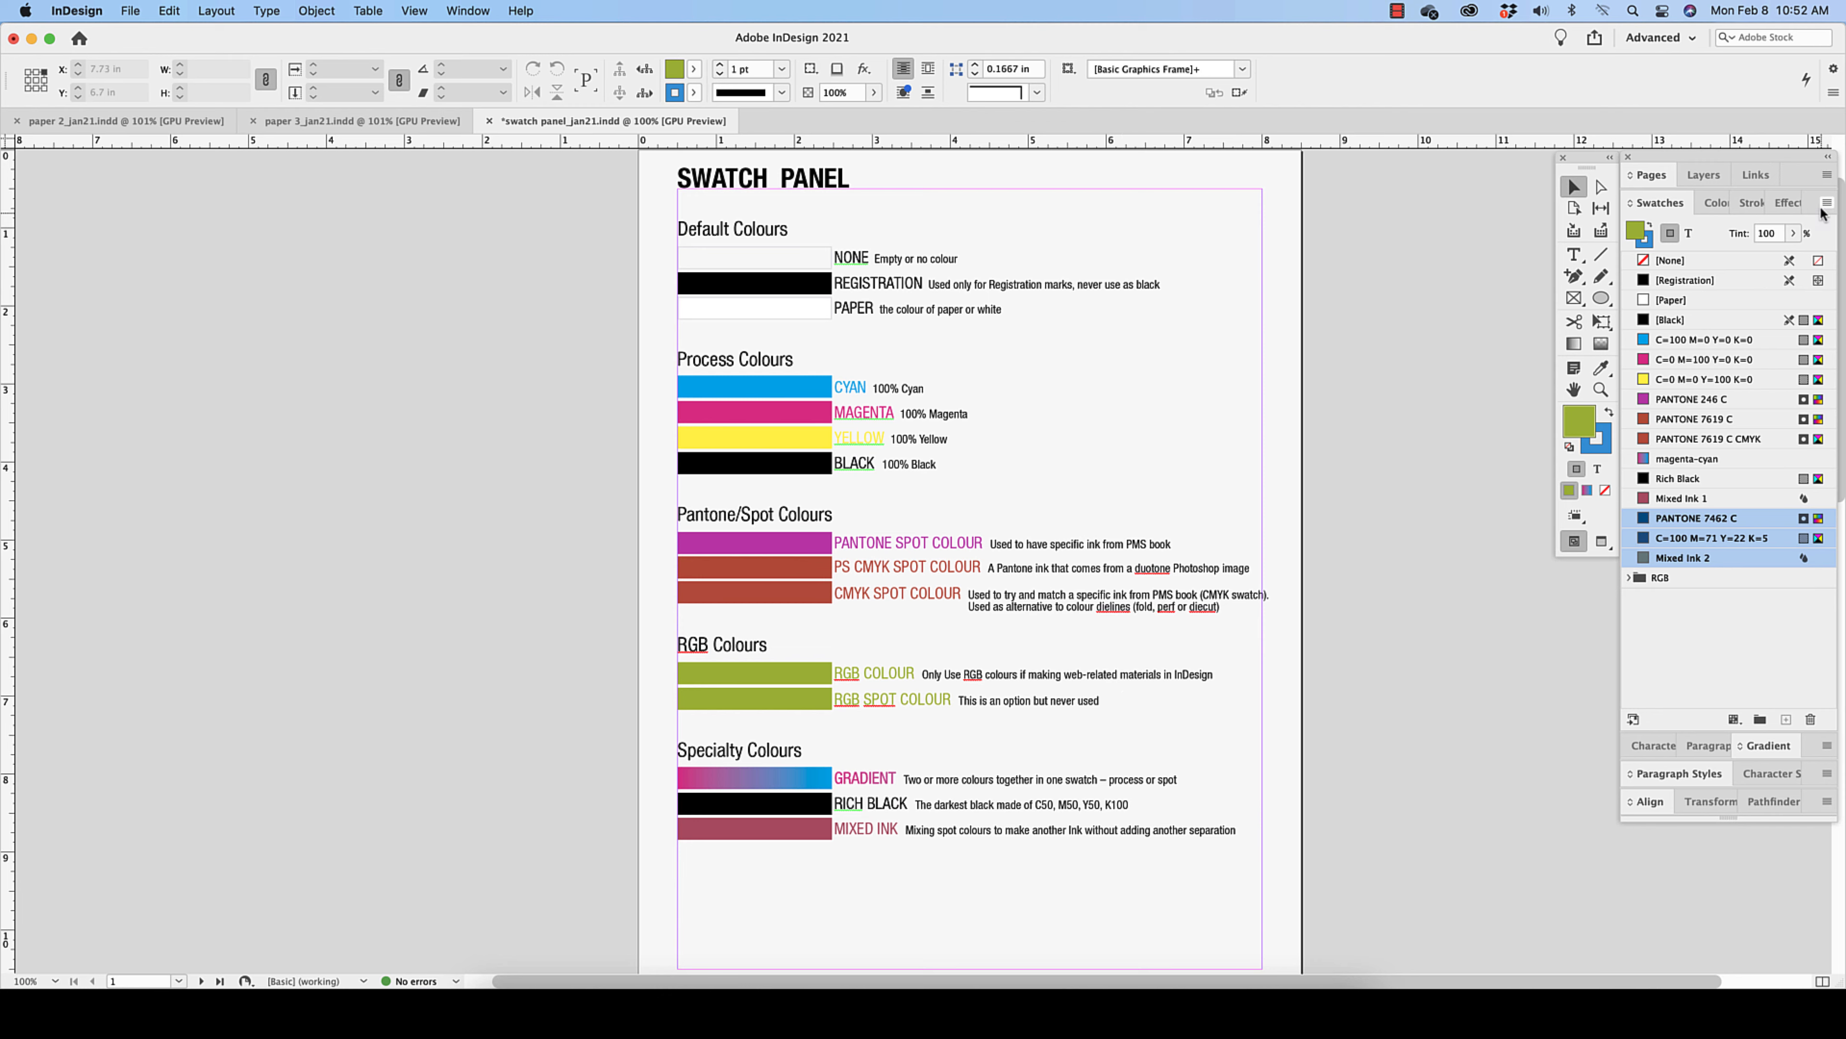
click(1827, 203)
click(1694, 552)
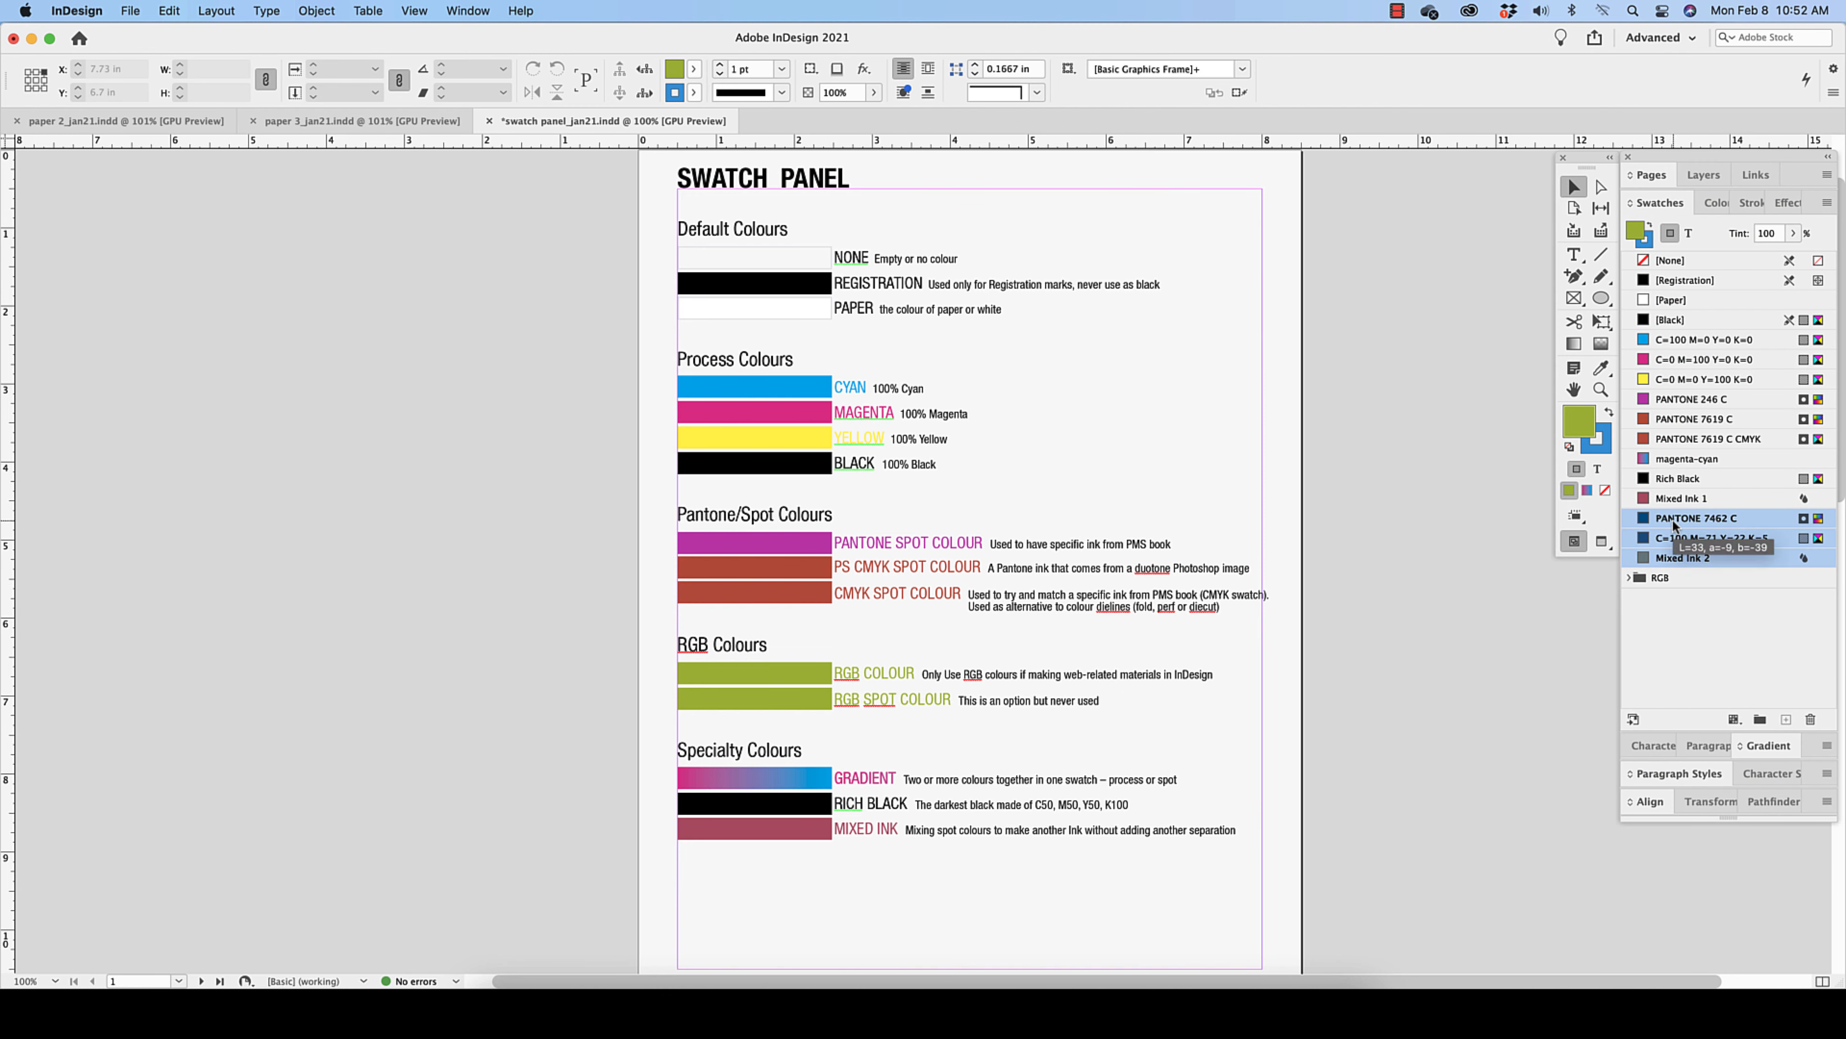
click(1811, 720)
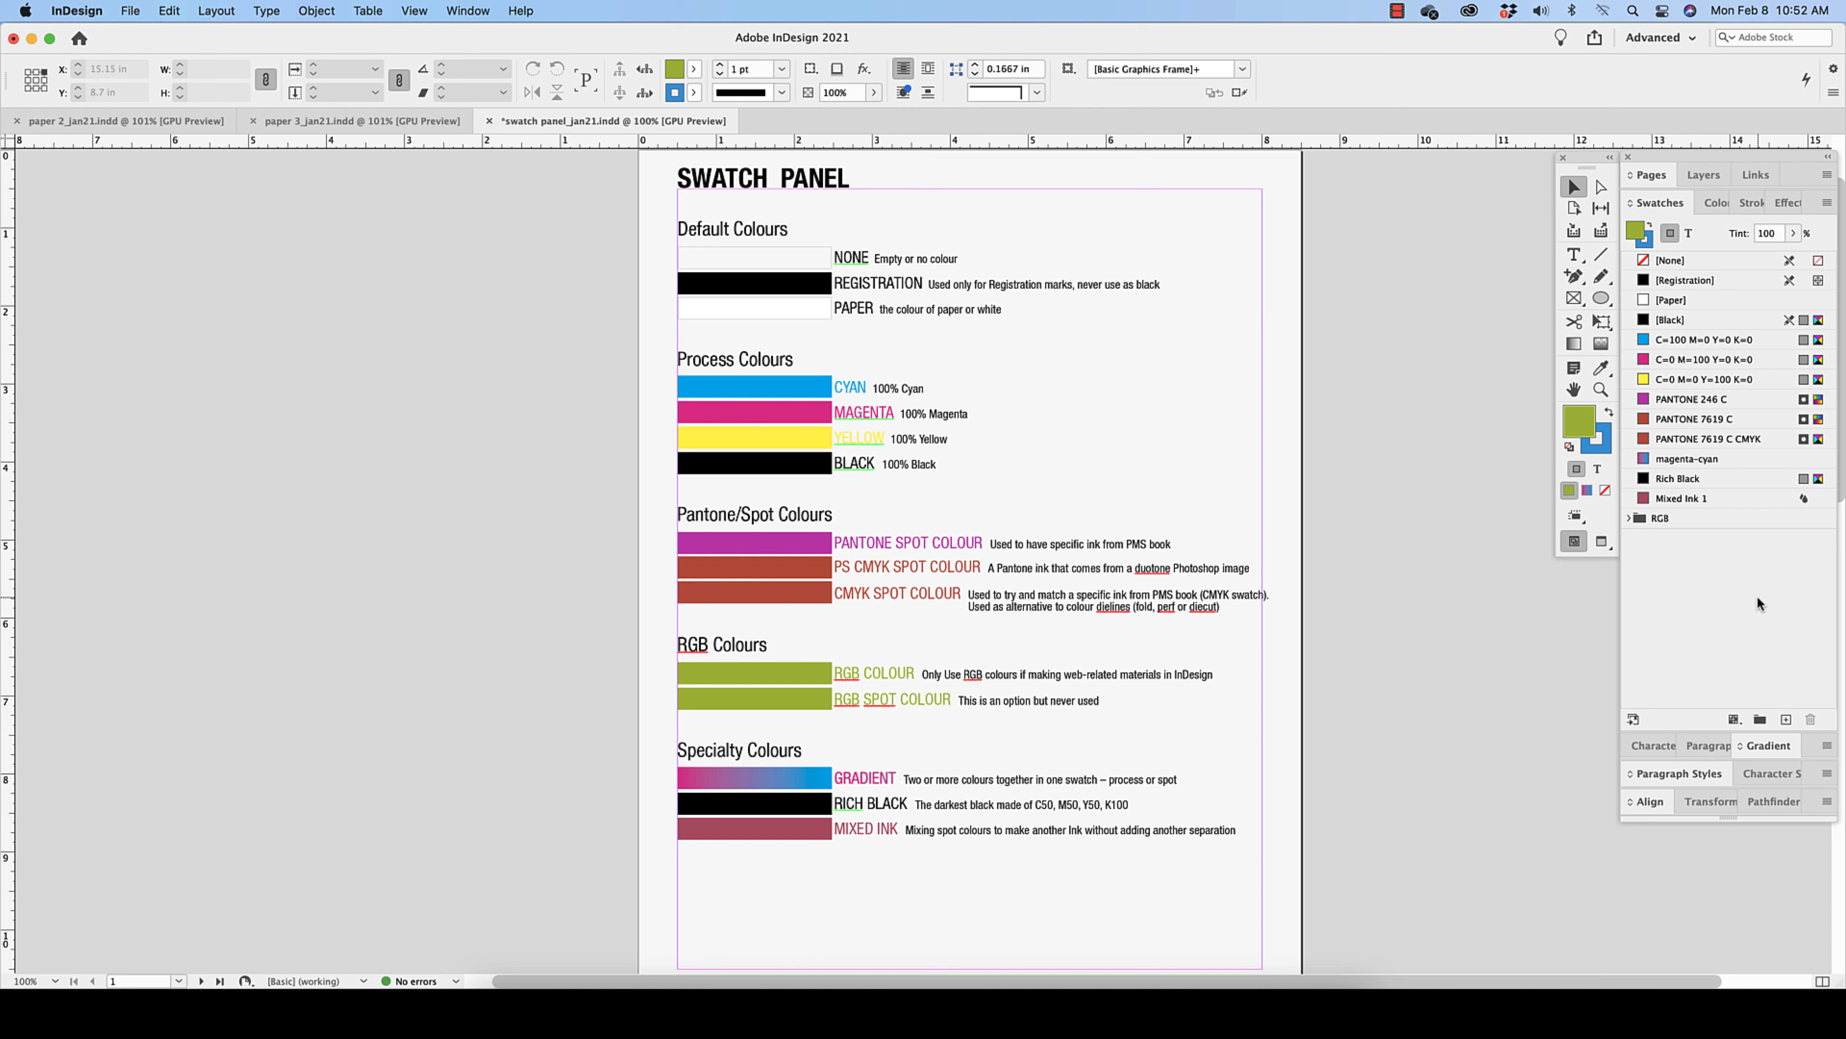
Step: Add the document's unnamed colours to the Swatches panel
click(1827, 203)
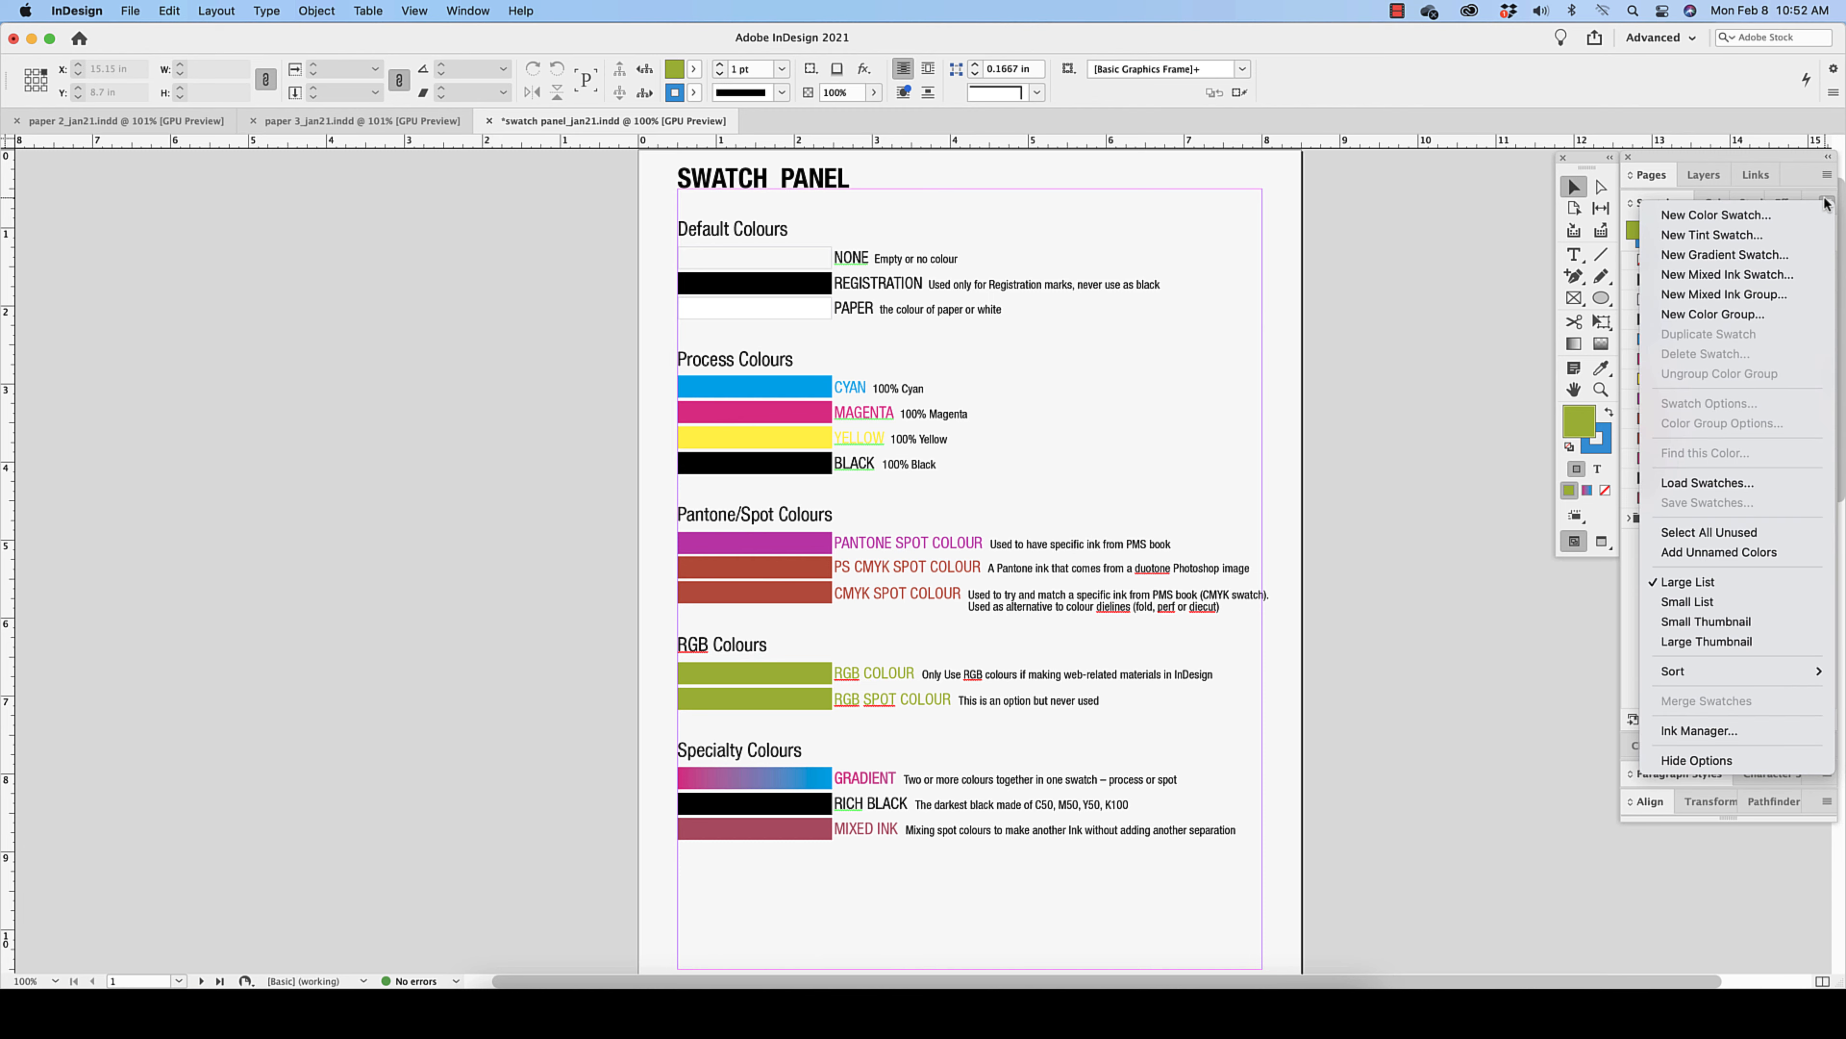
click(1766, 551)
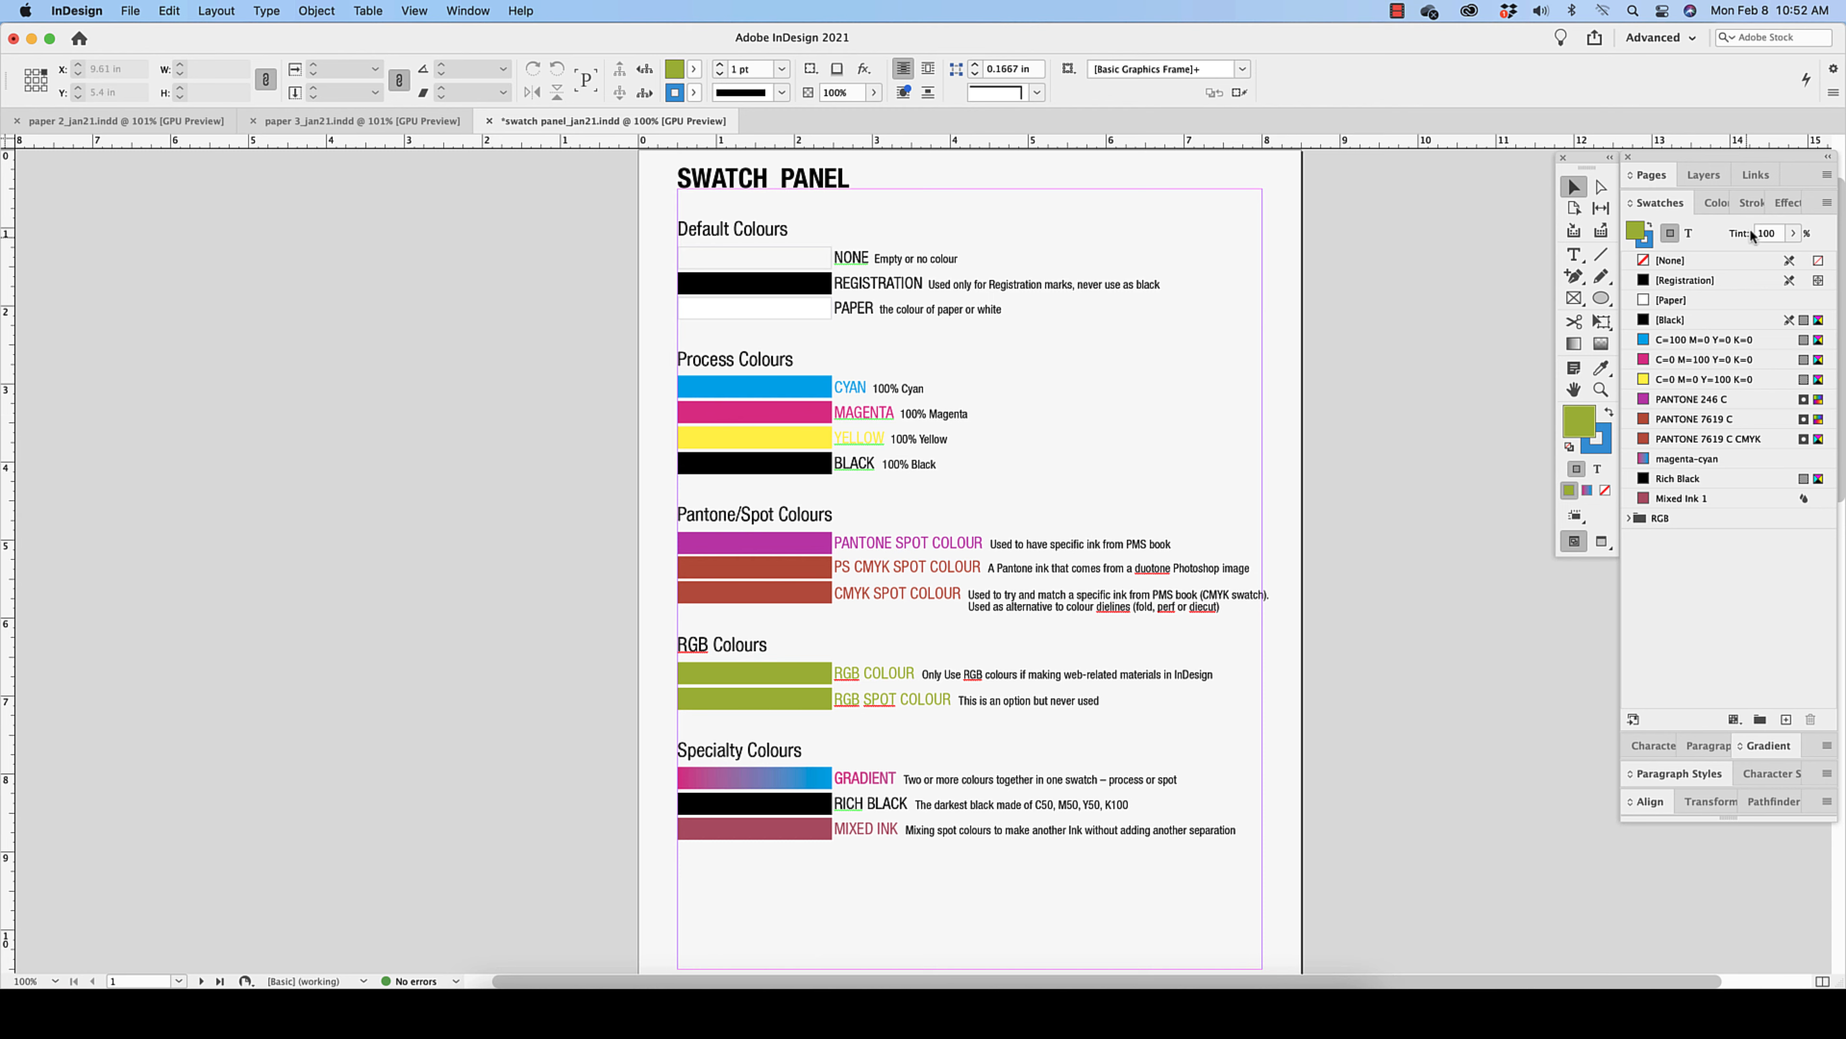
Step: View the swatches as Small List, Small Thumbnail and Large Thumbnail, and restore the Large List display
click(1826, 202)
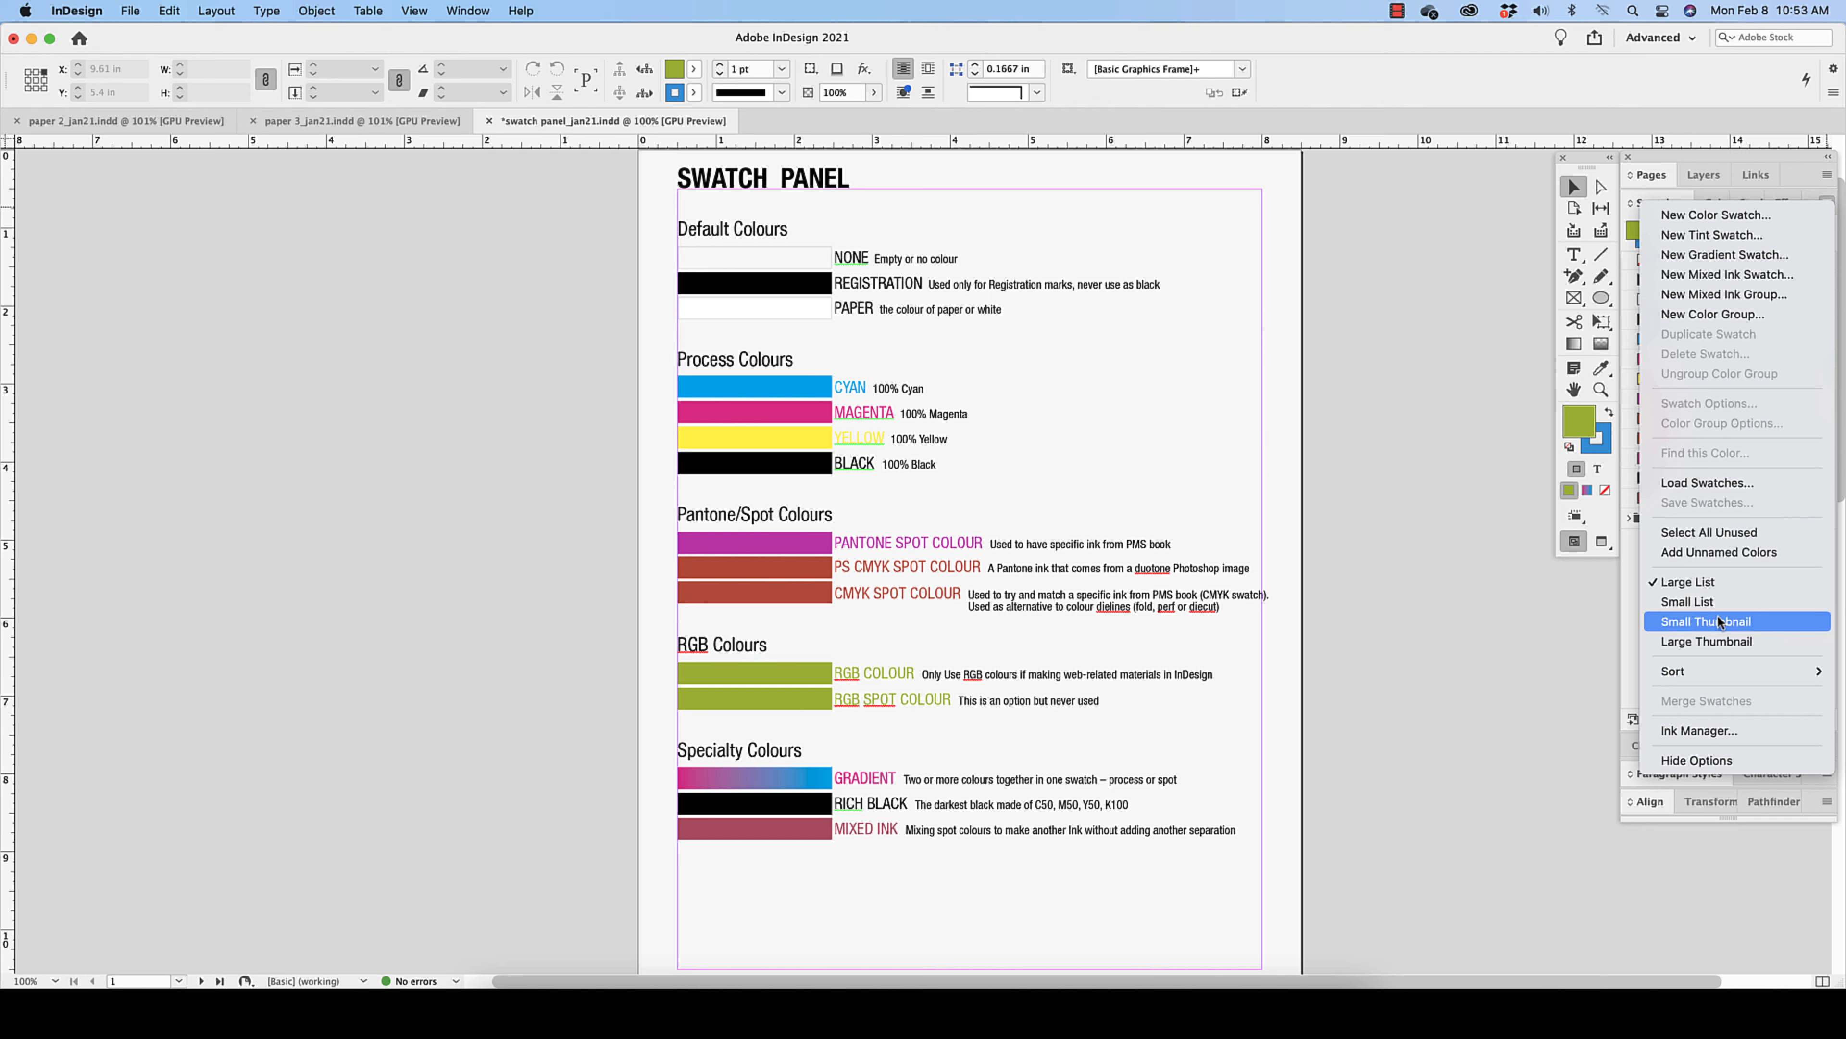
click(1712, 603)
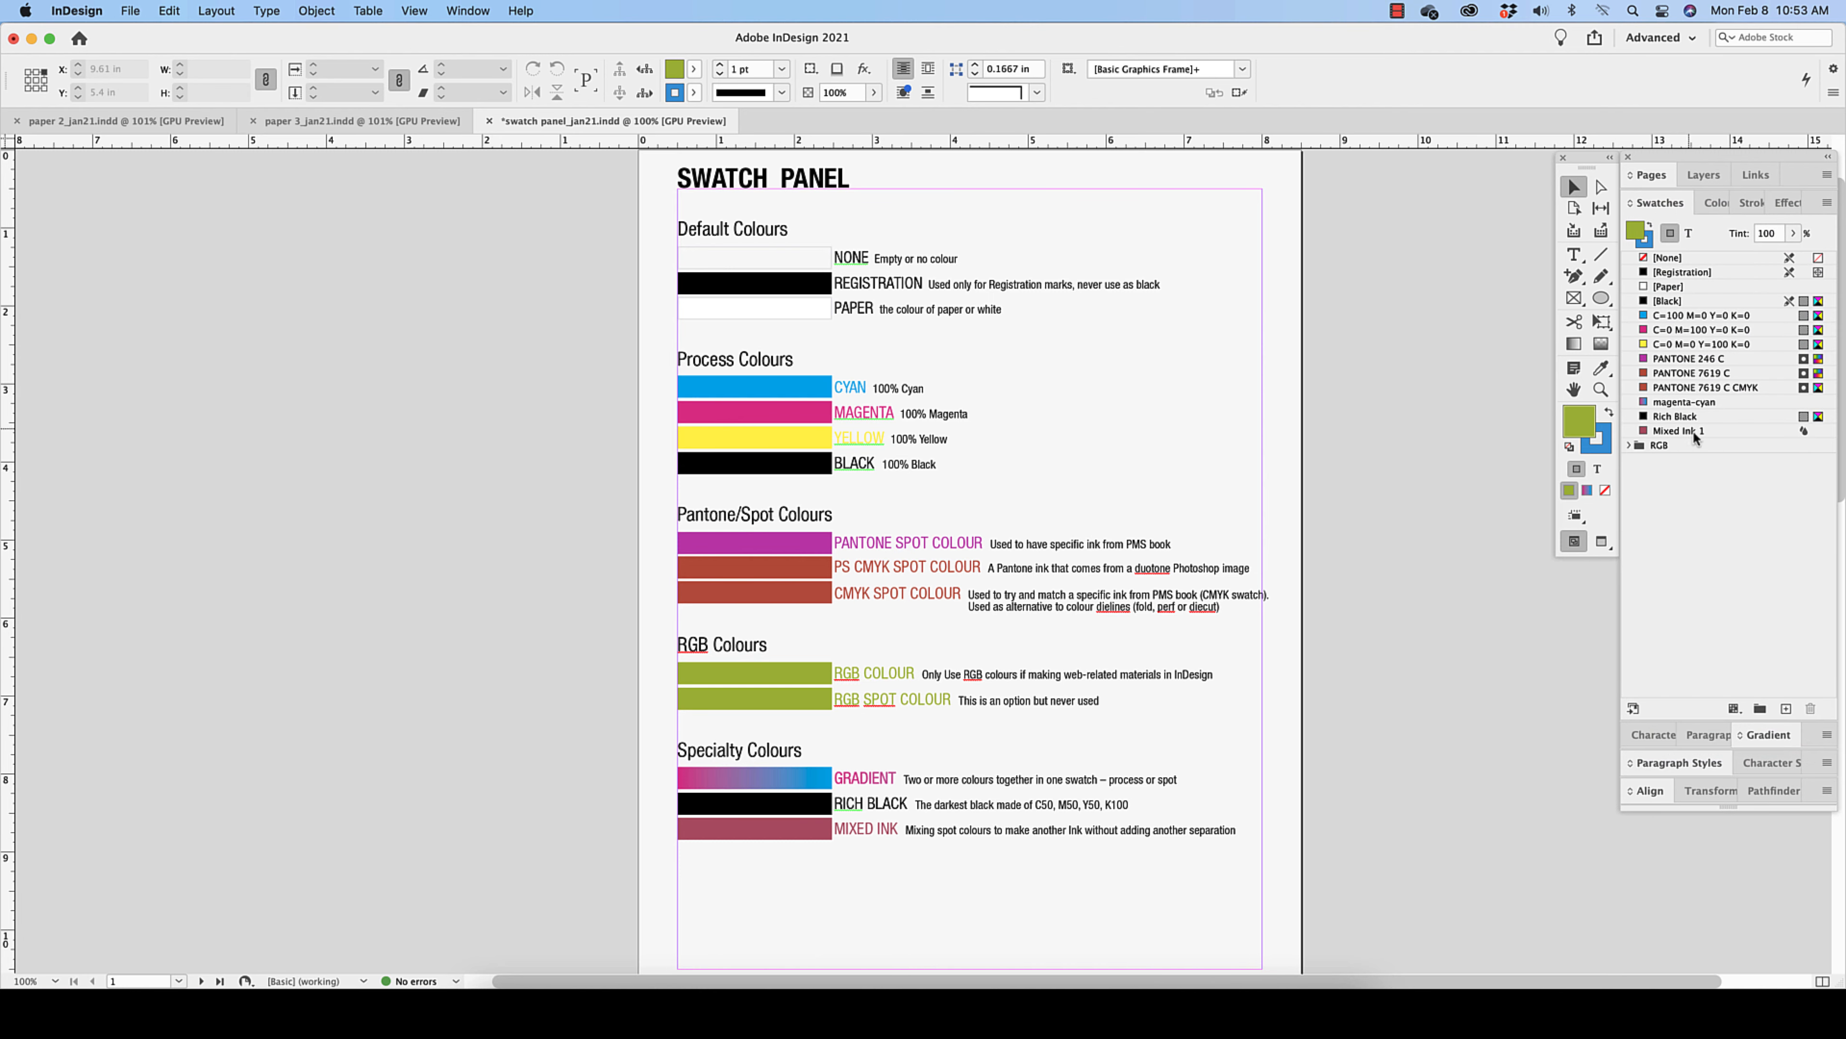
click(1827, 203)
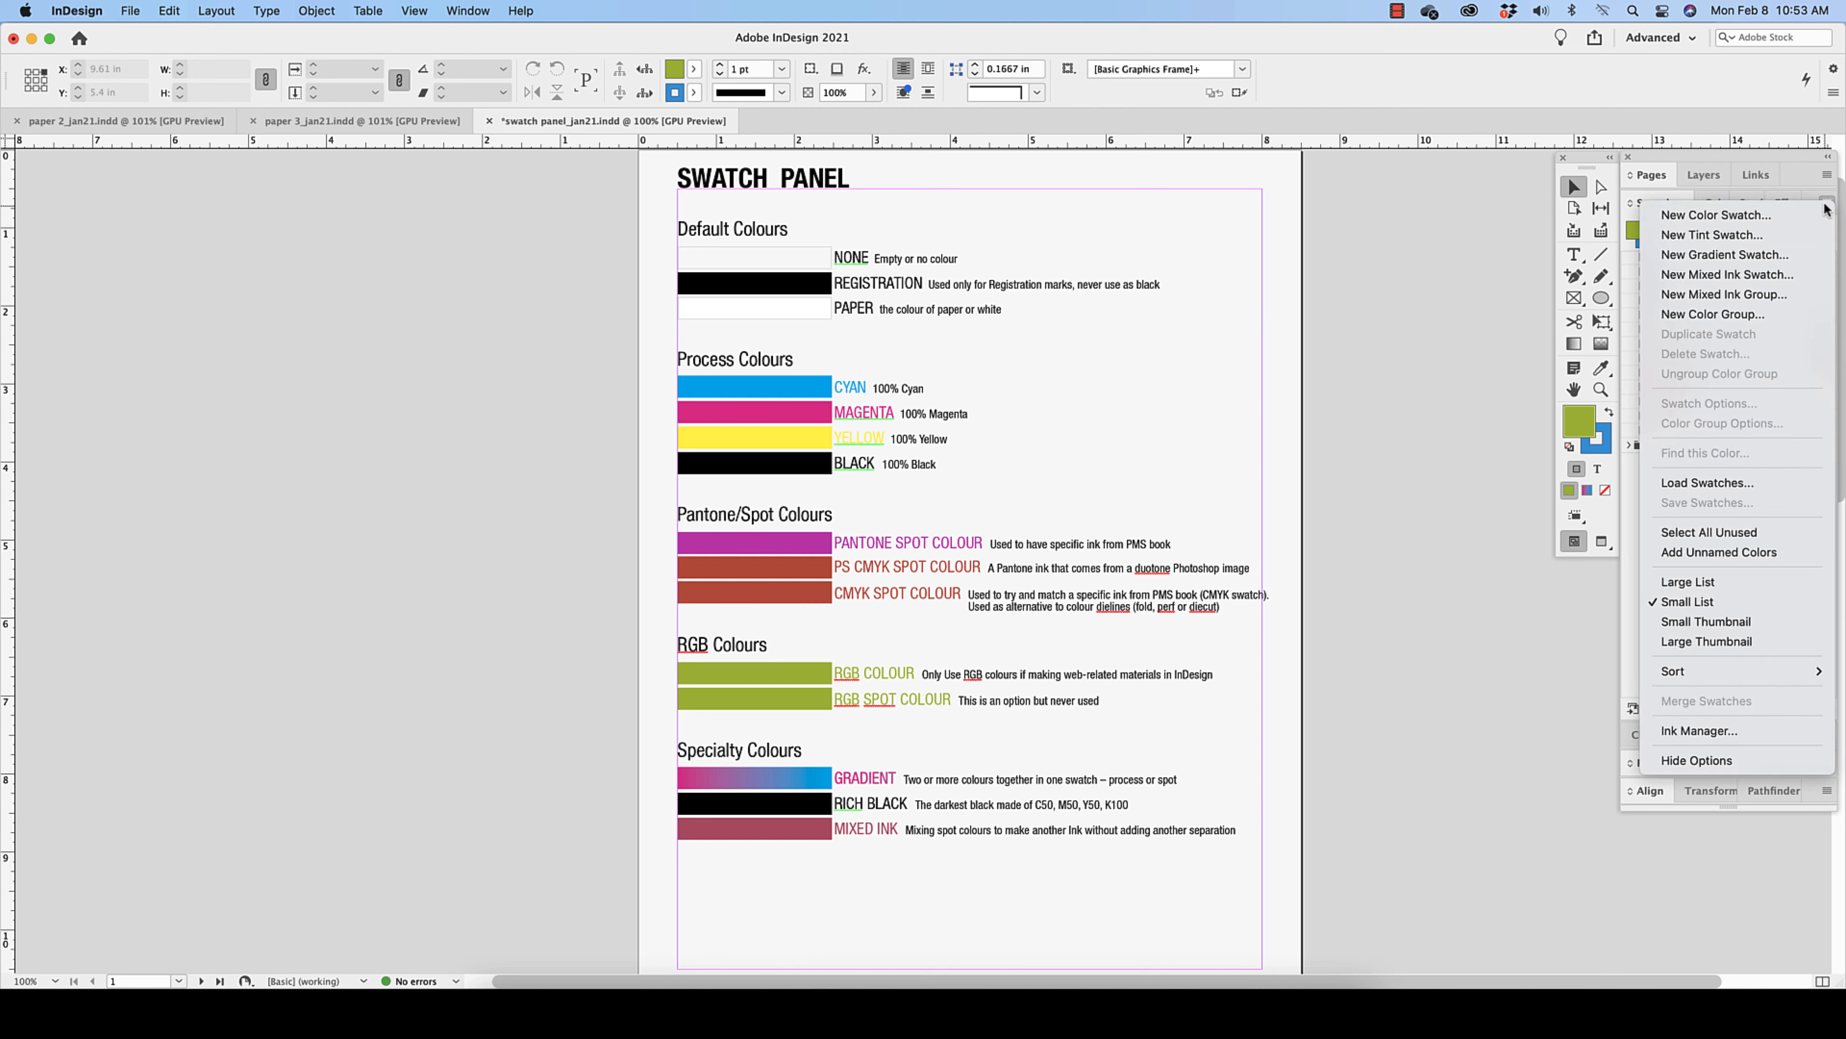
click(1687, 622)
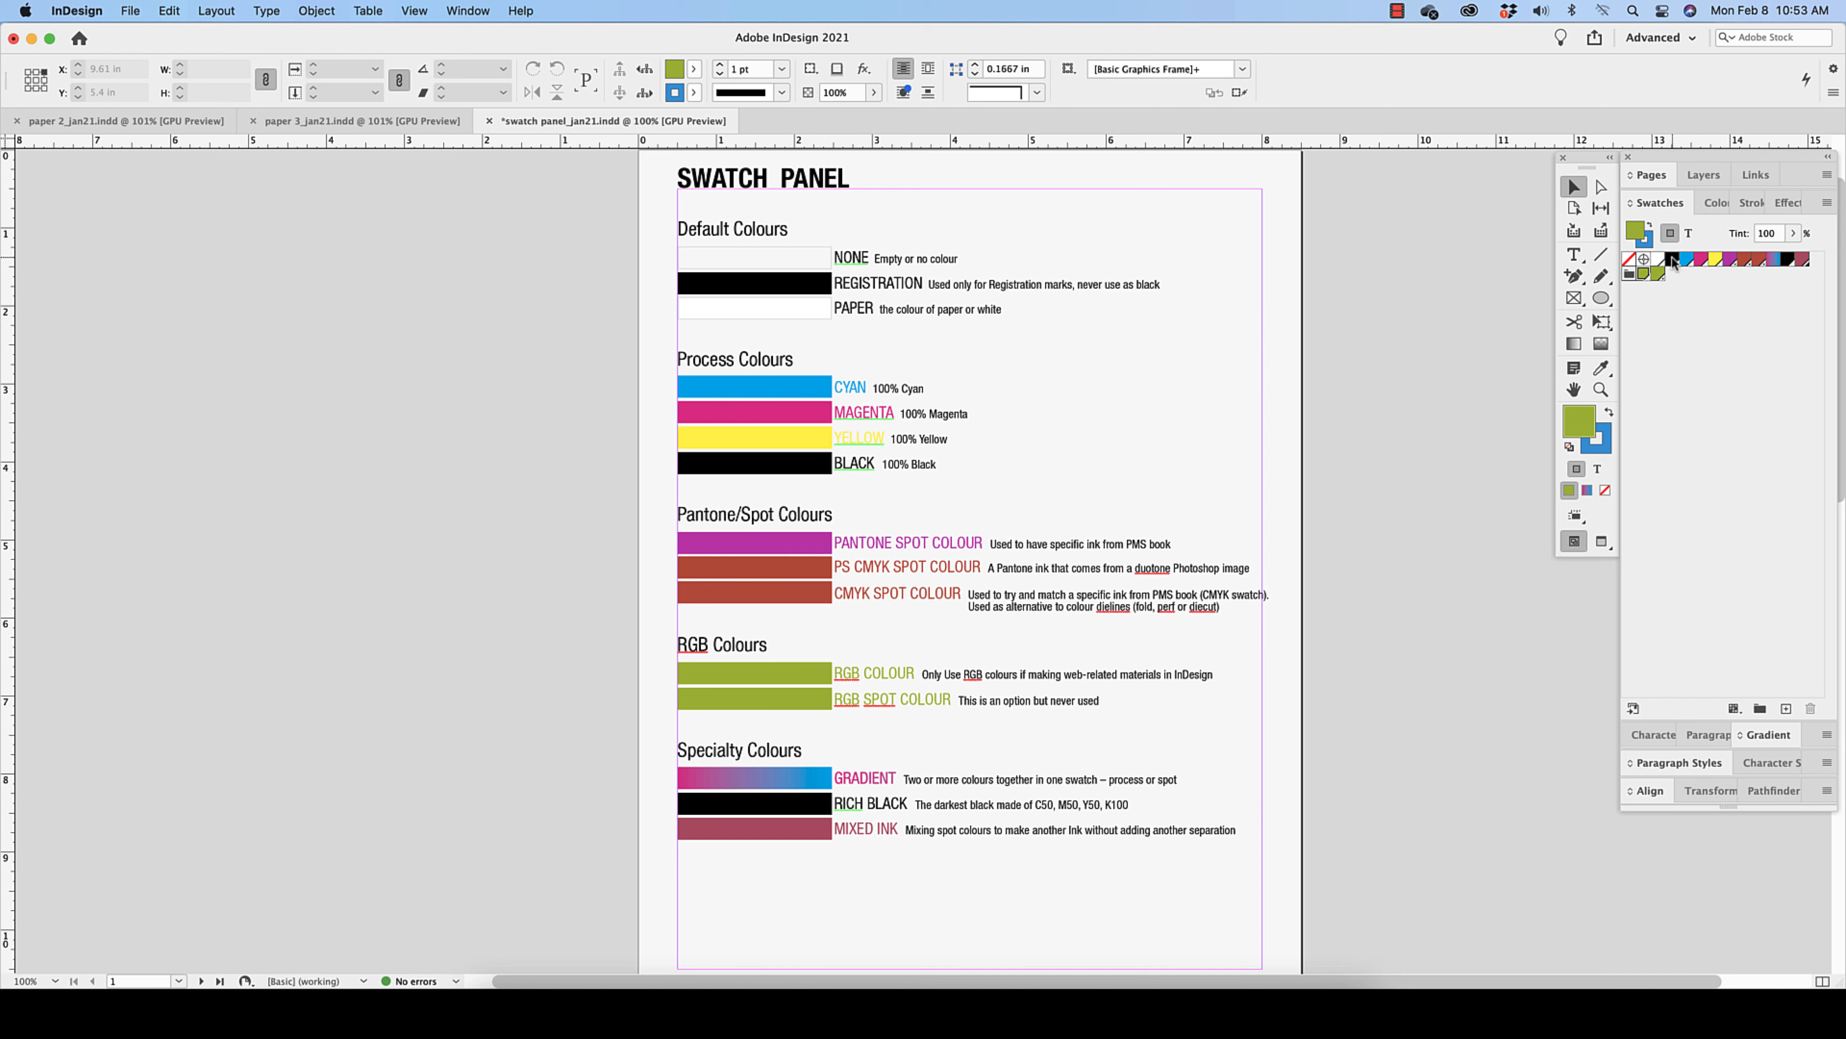
click(1826, 202)
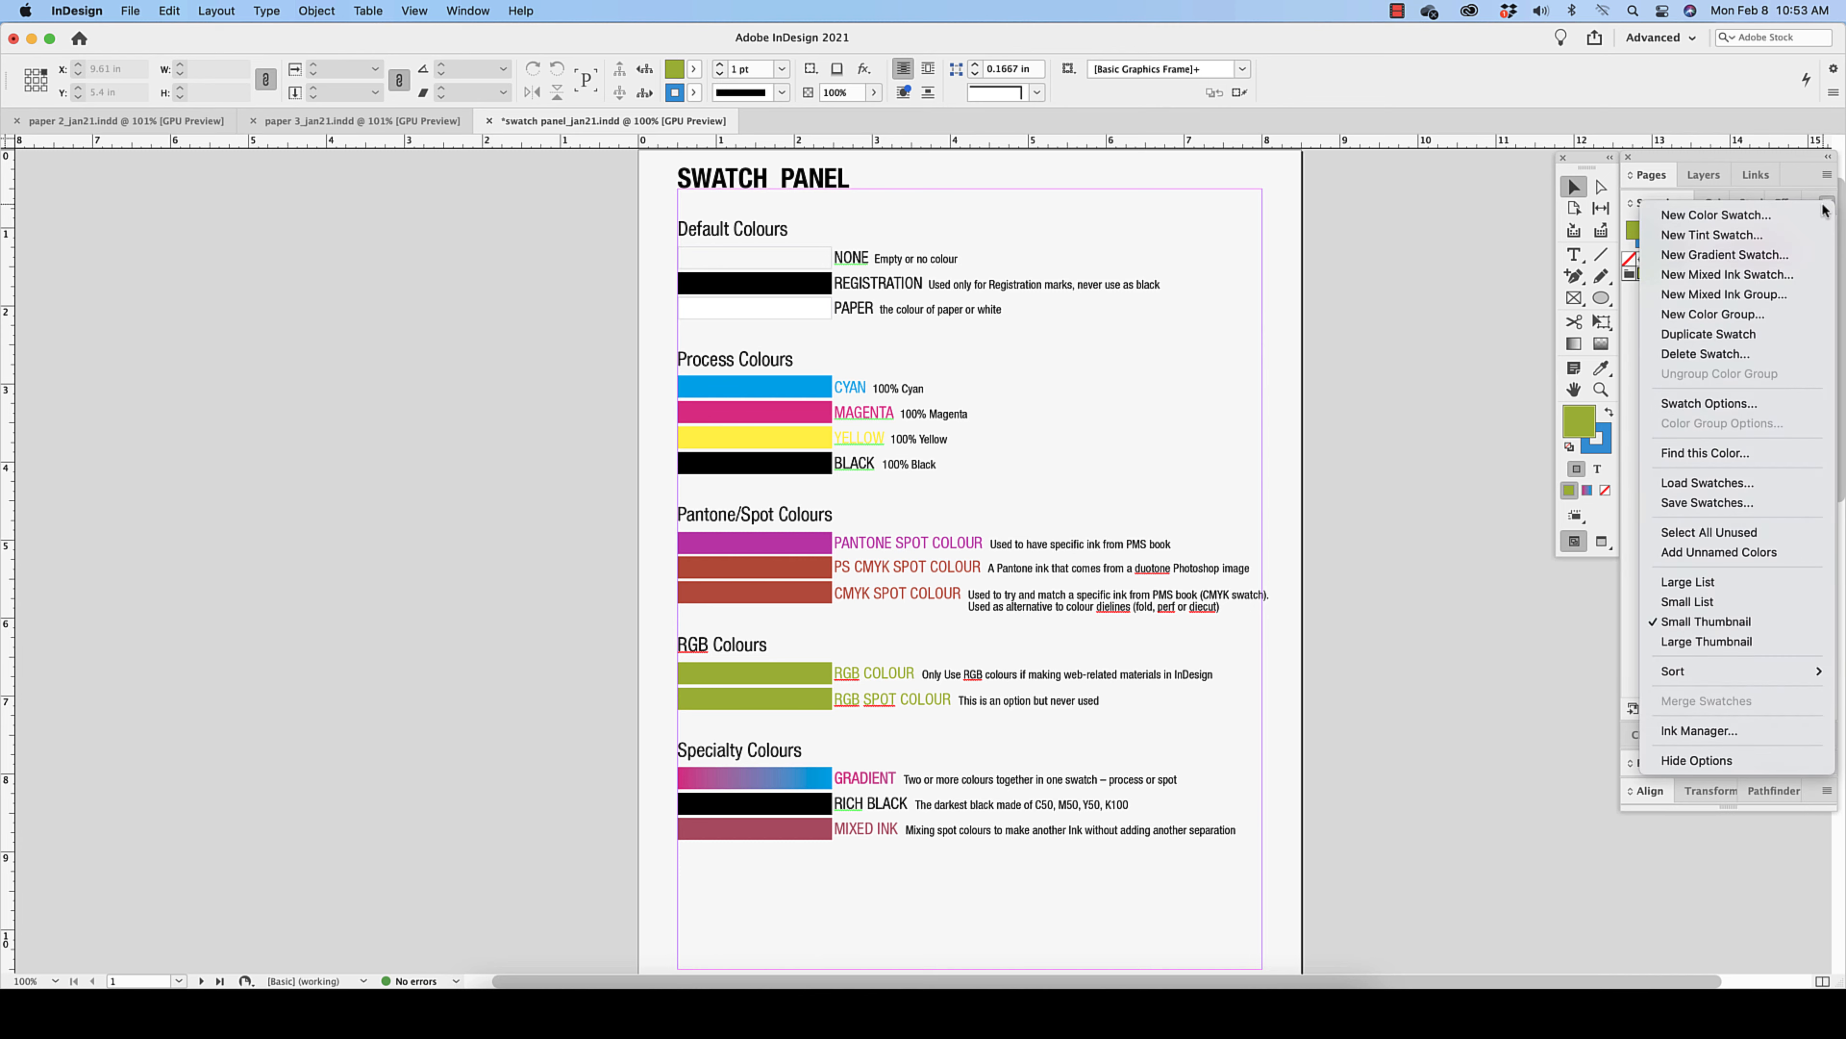
click(1709, 638)
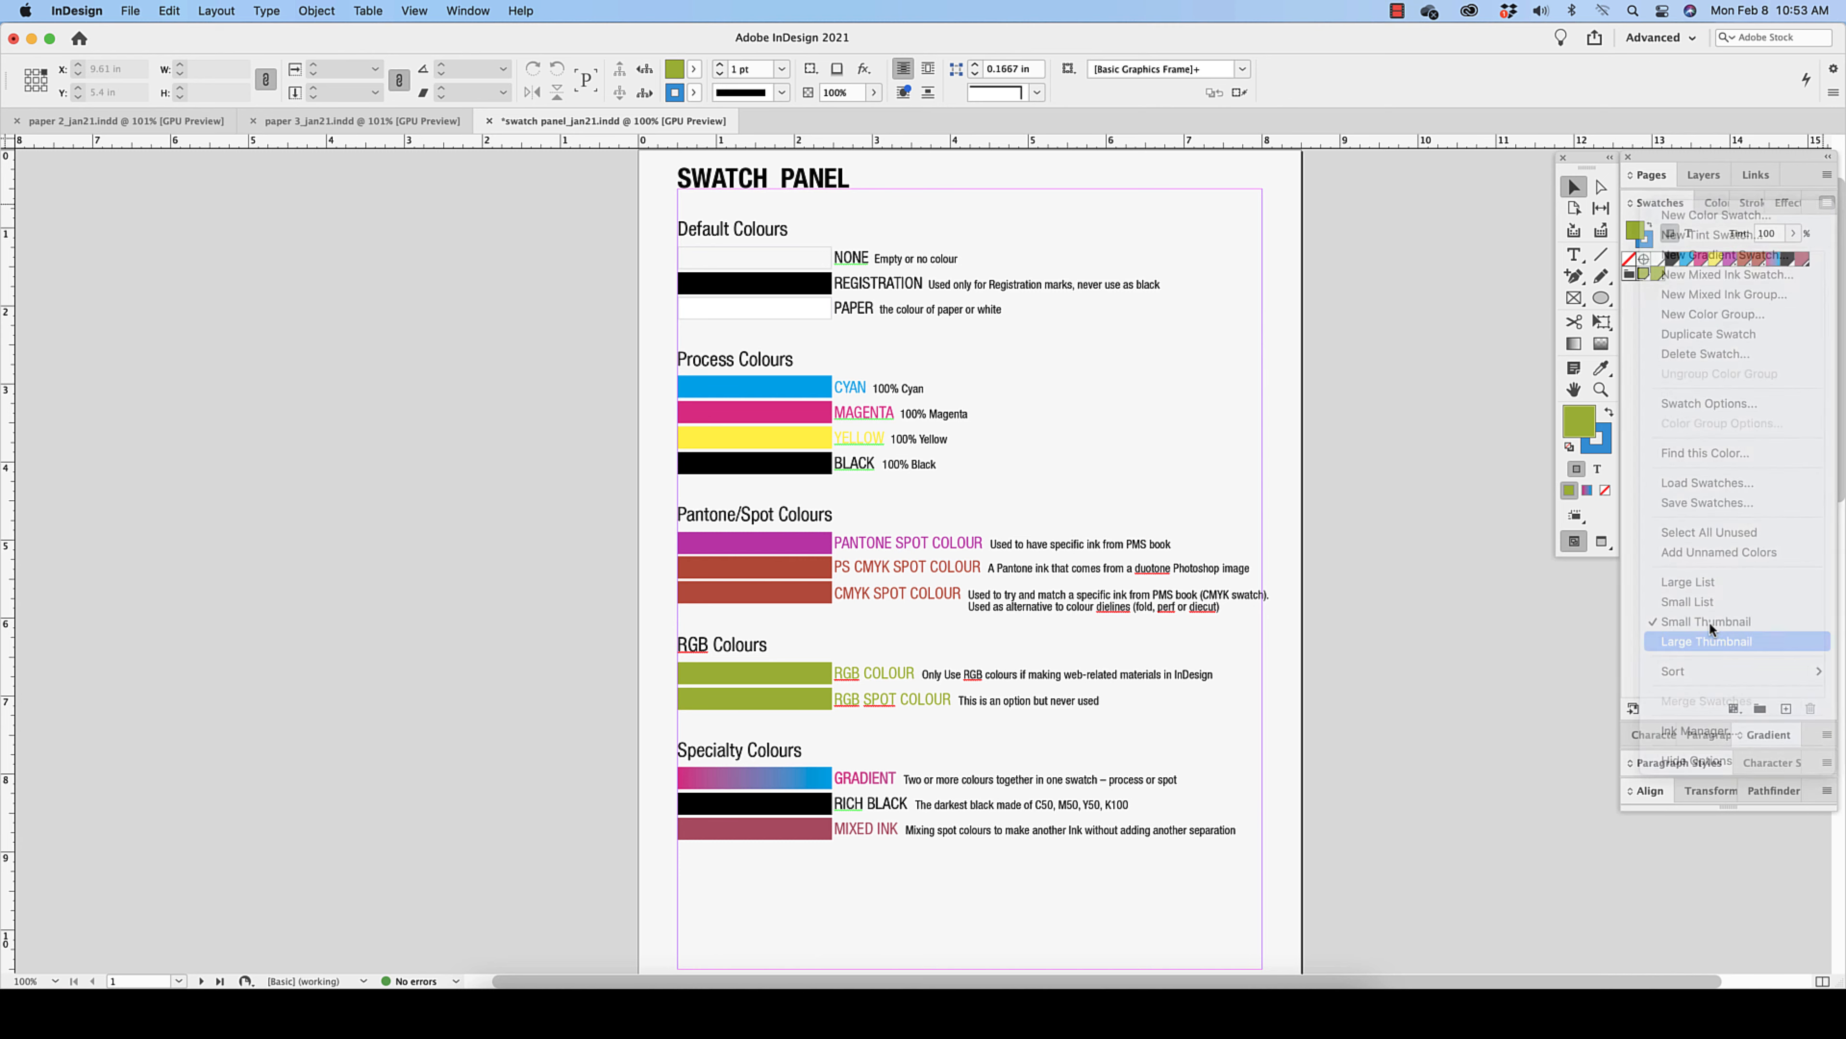
click(1825, 205)
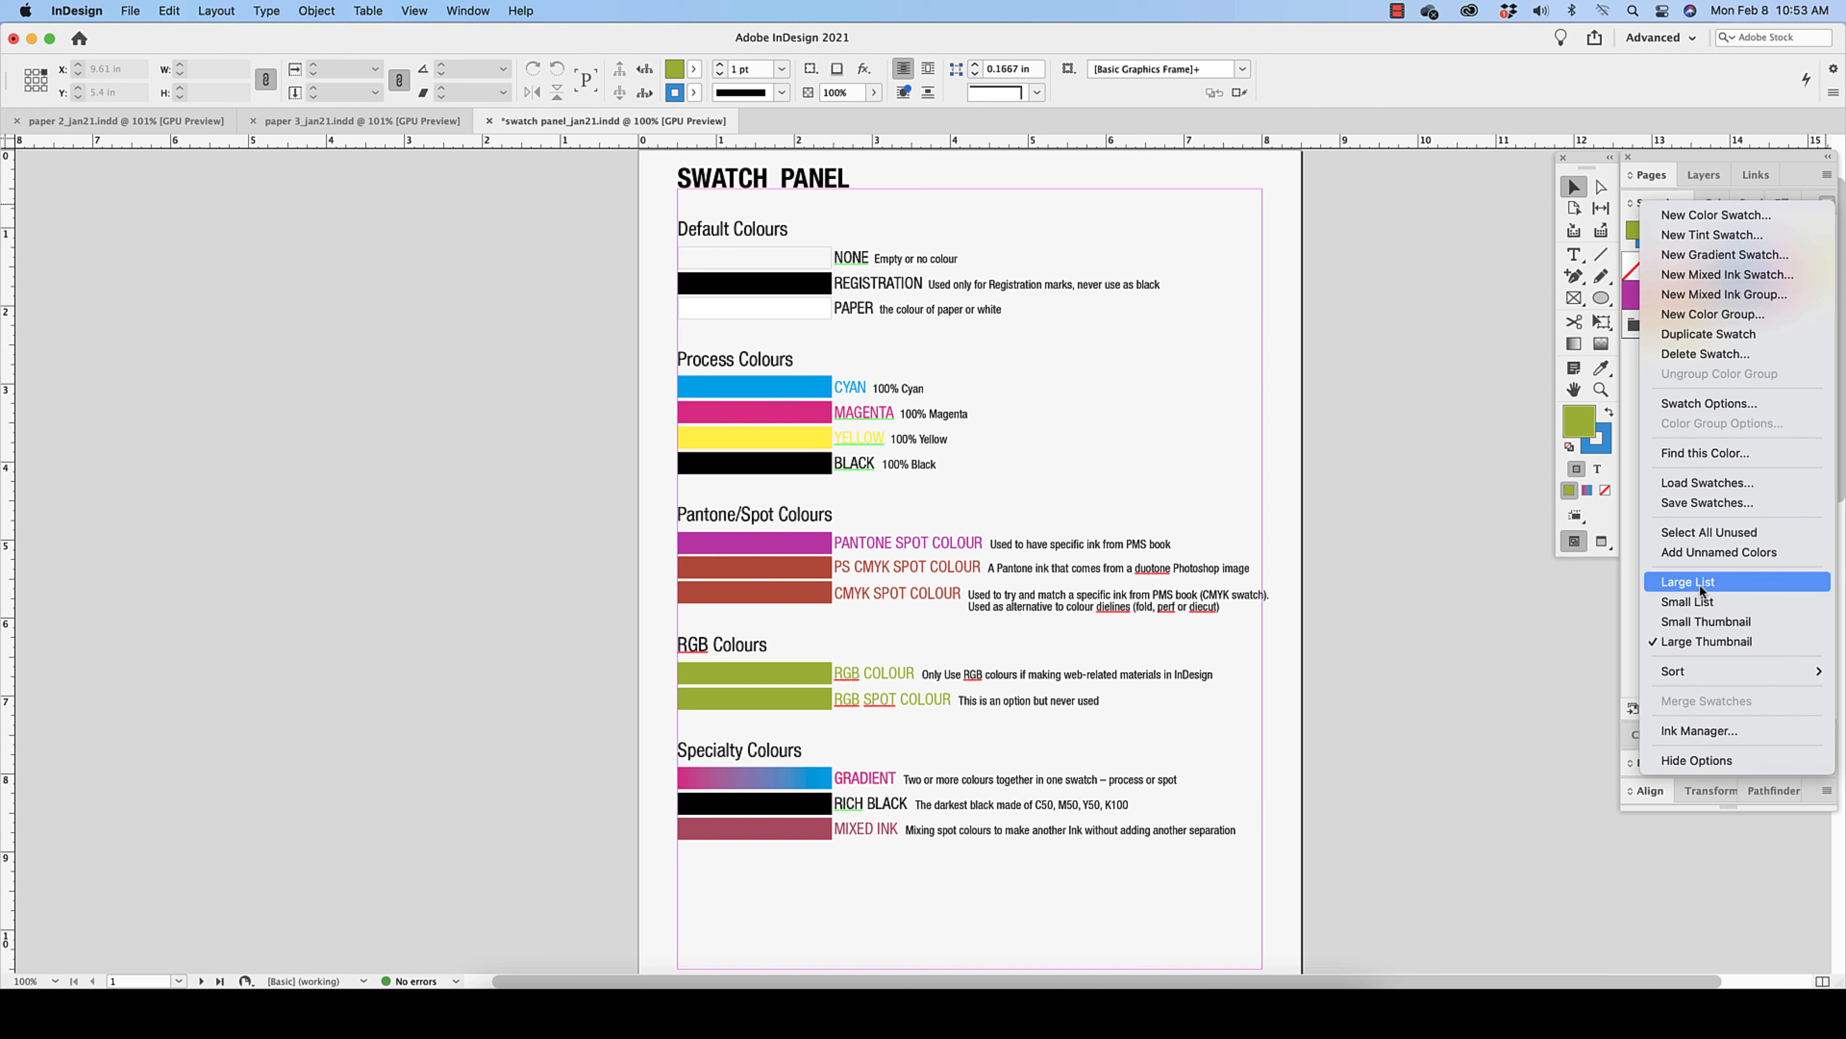
click(1699, 584)
Step: Display the swatches as a Small List and view the available sort options without applying one
click(1823, 205)
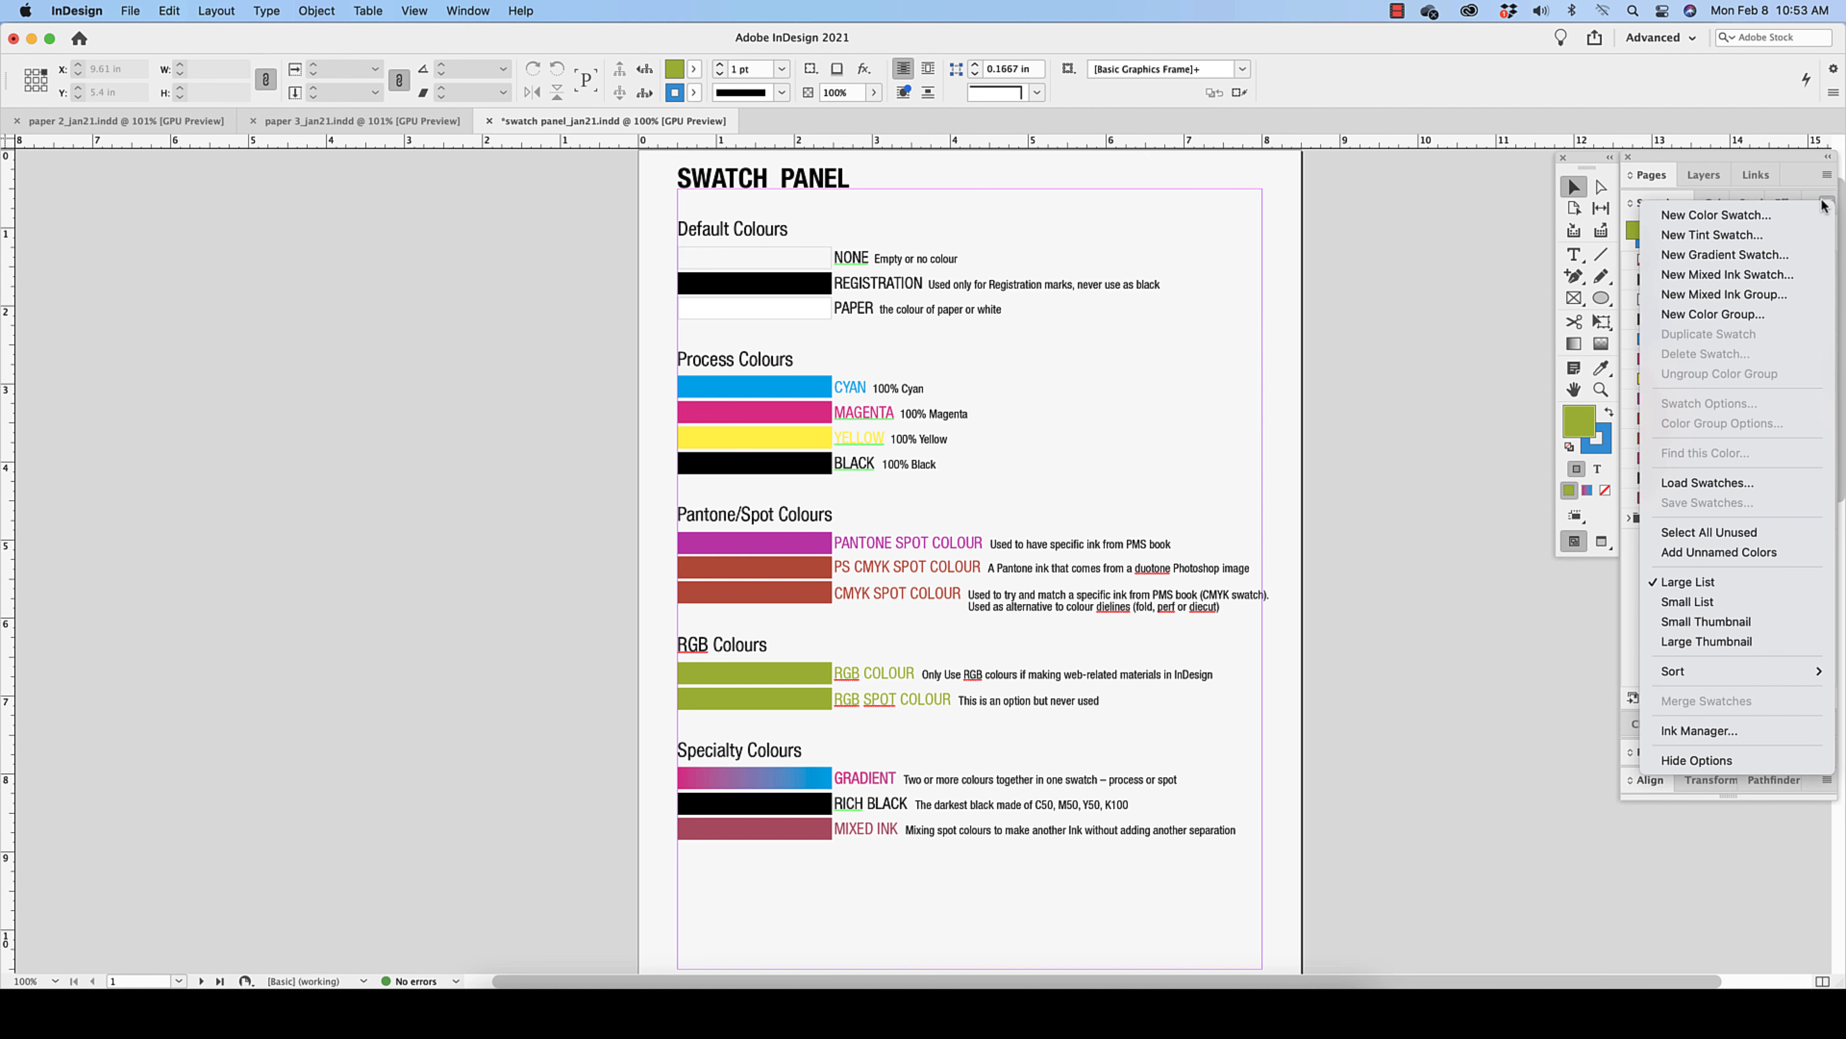
click(1704, 602)
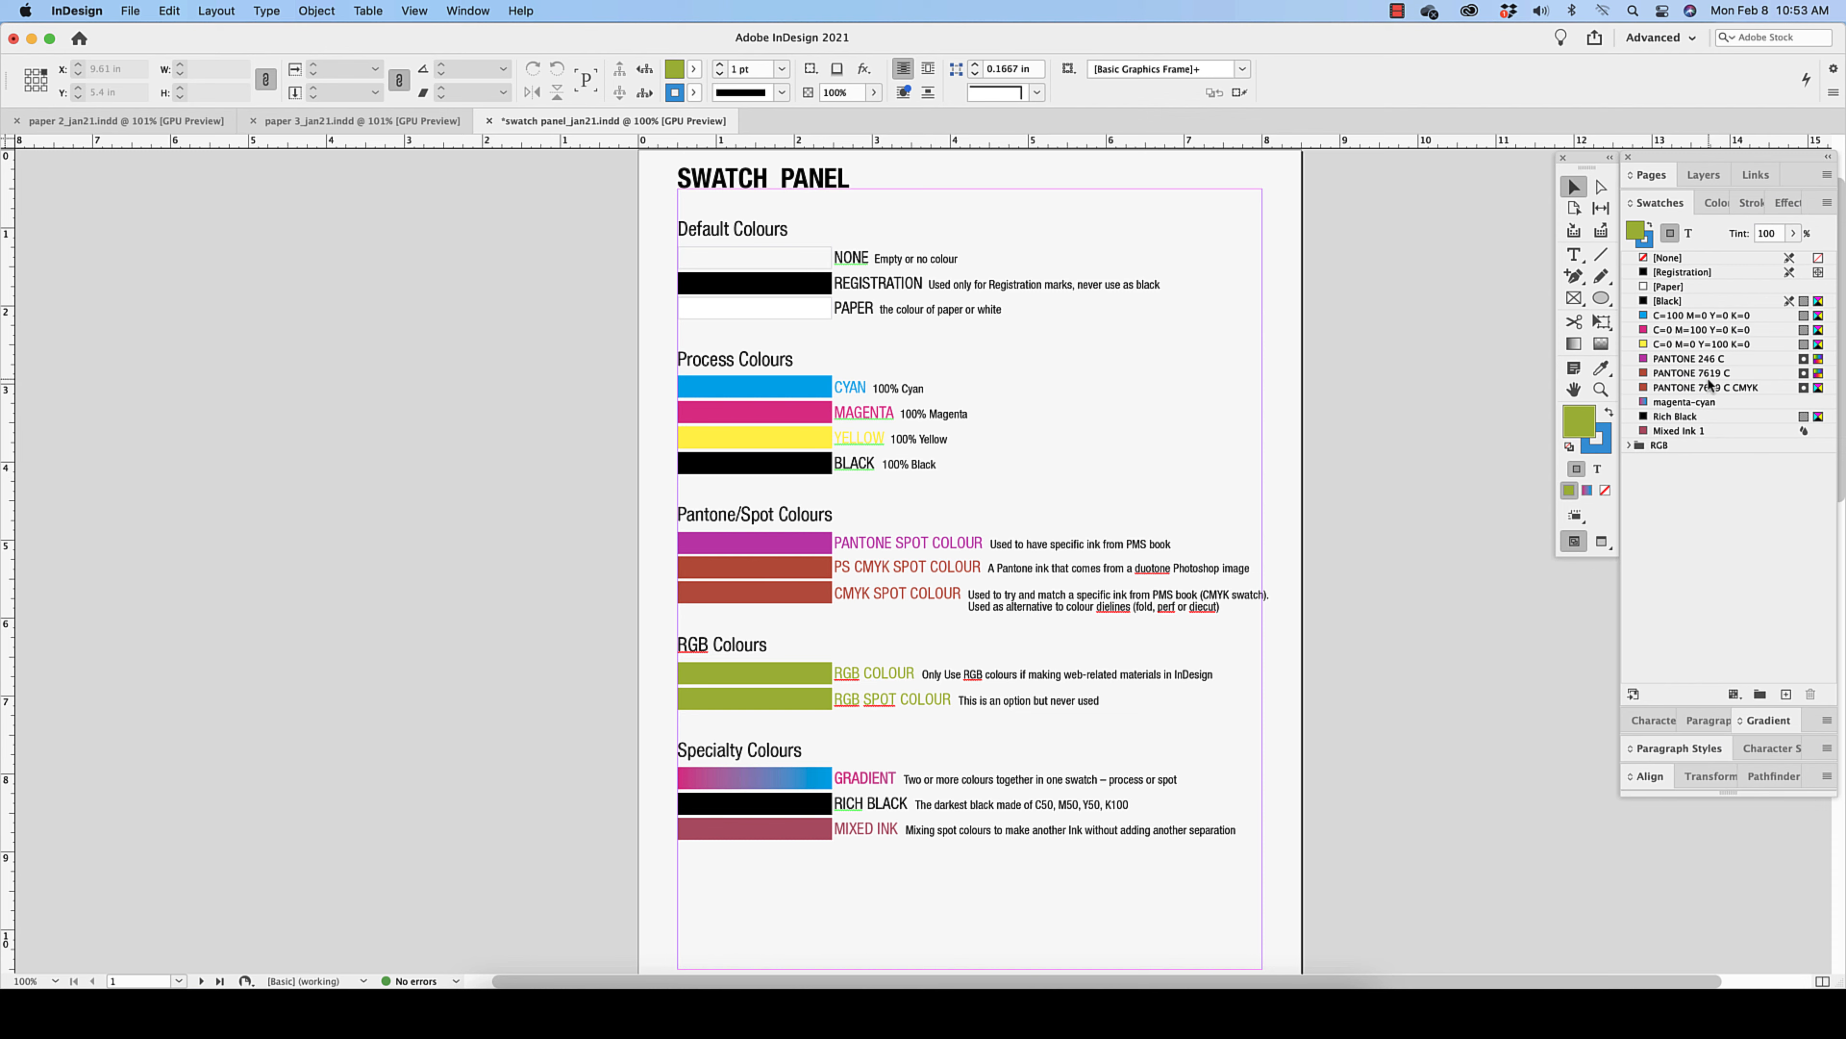
mouse_move(1709, 383)
mouse_move(1692, 418)
click(1828, 204)
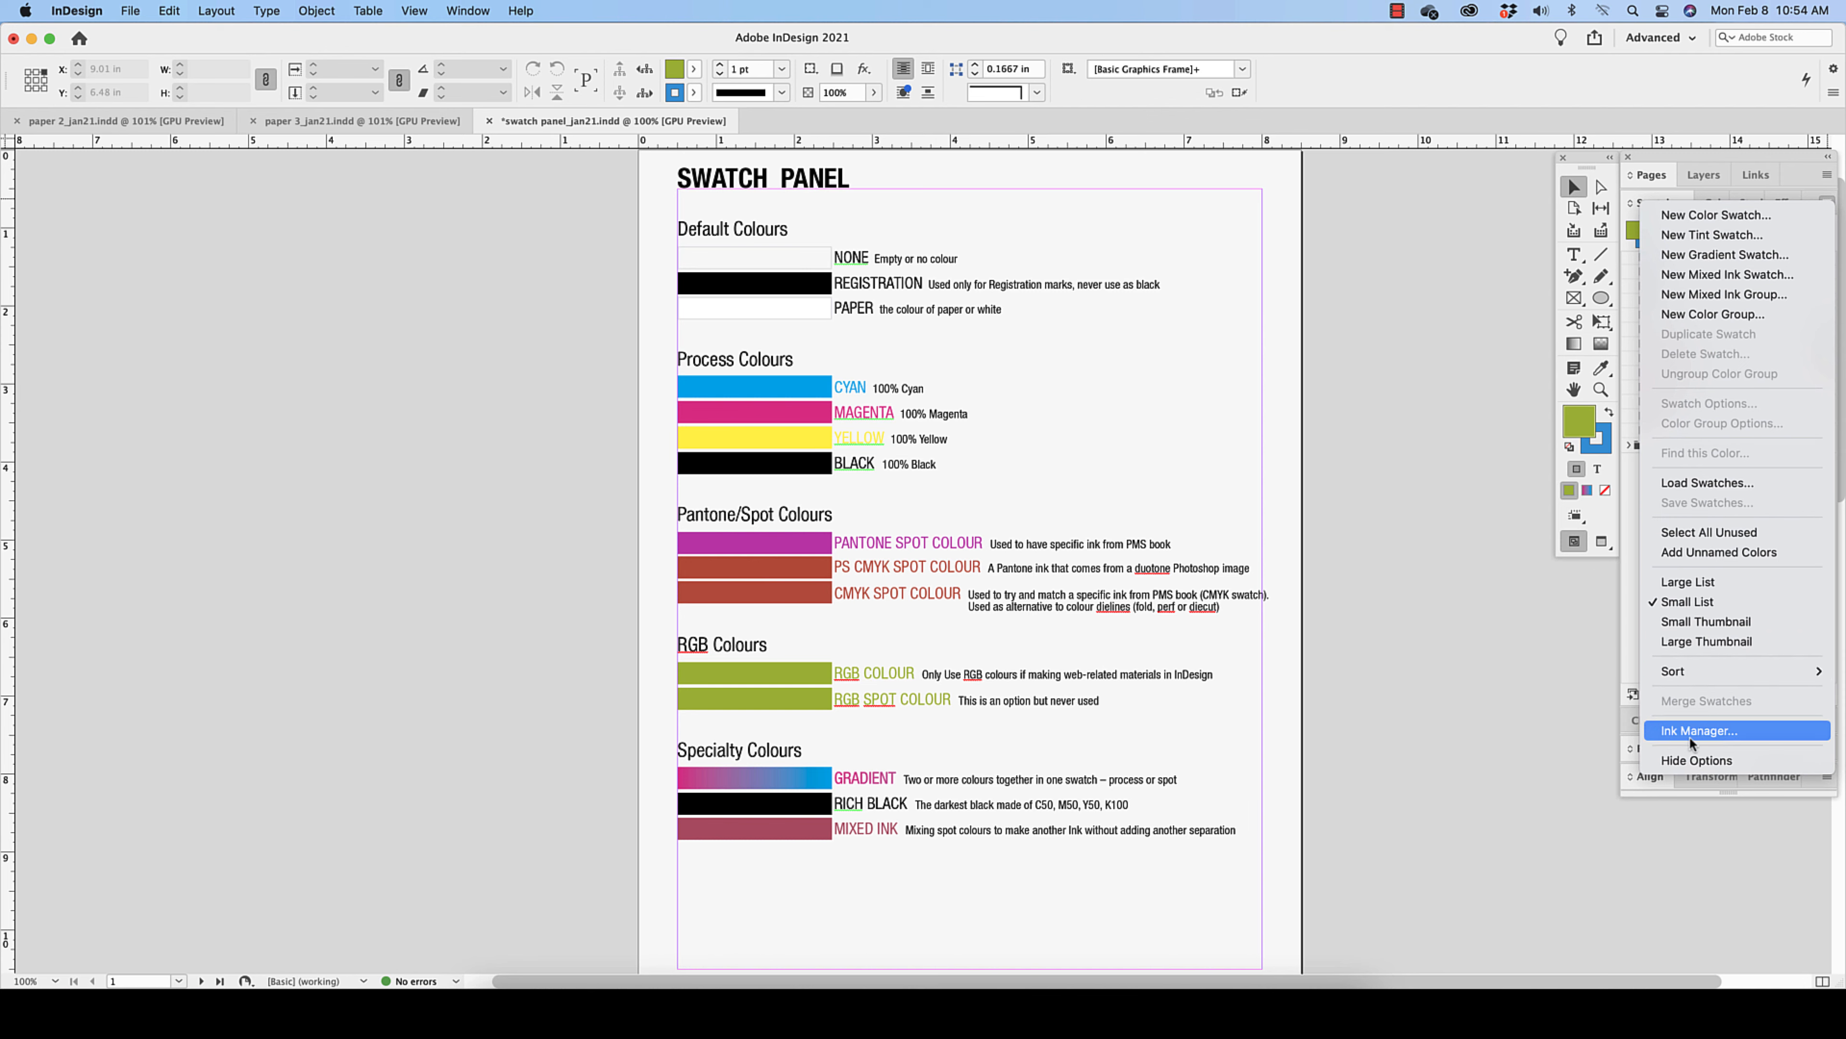
mouse_move(1687, 670)
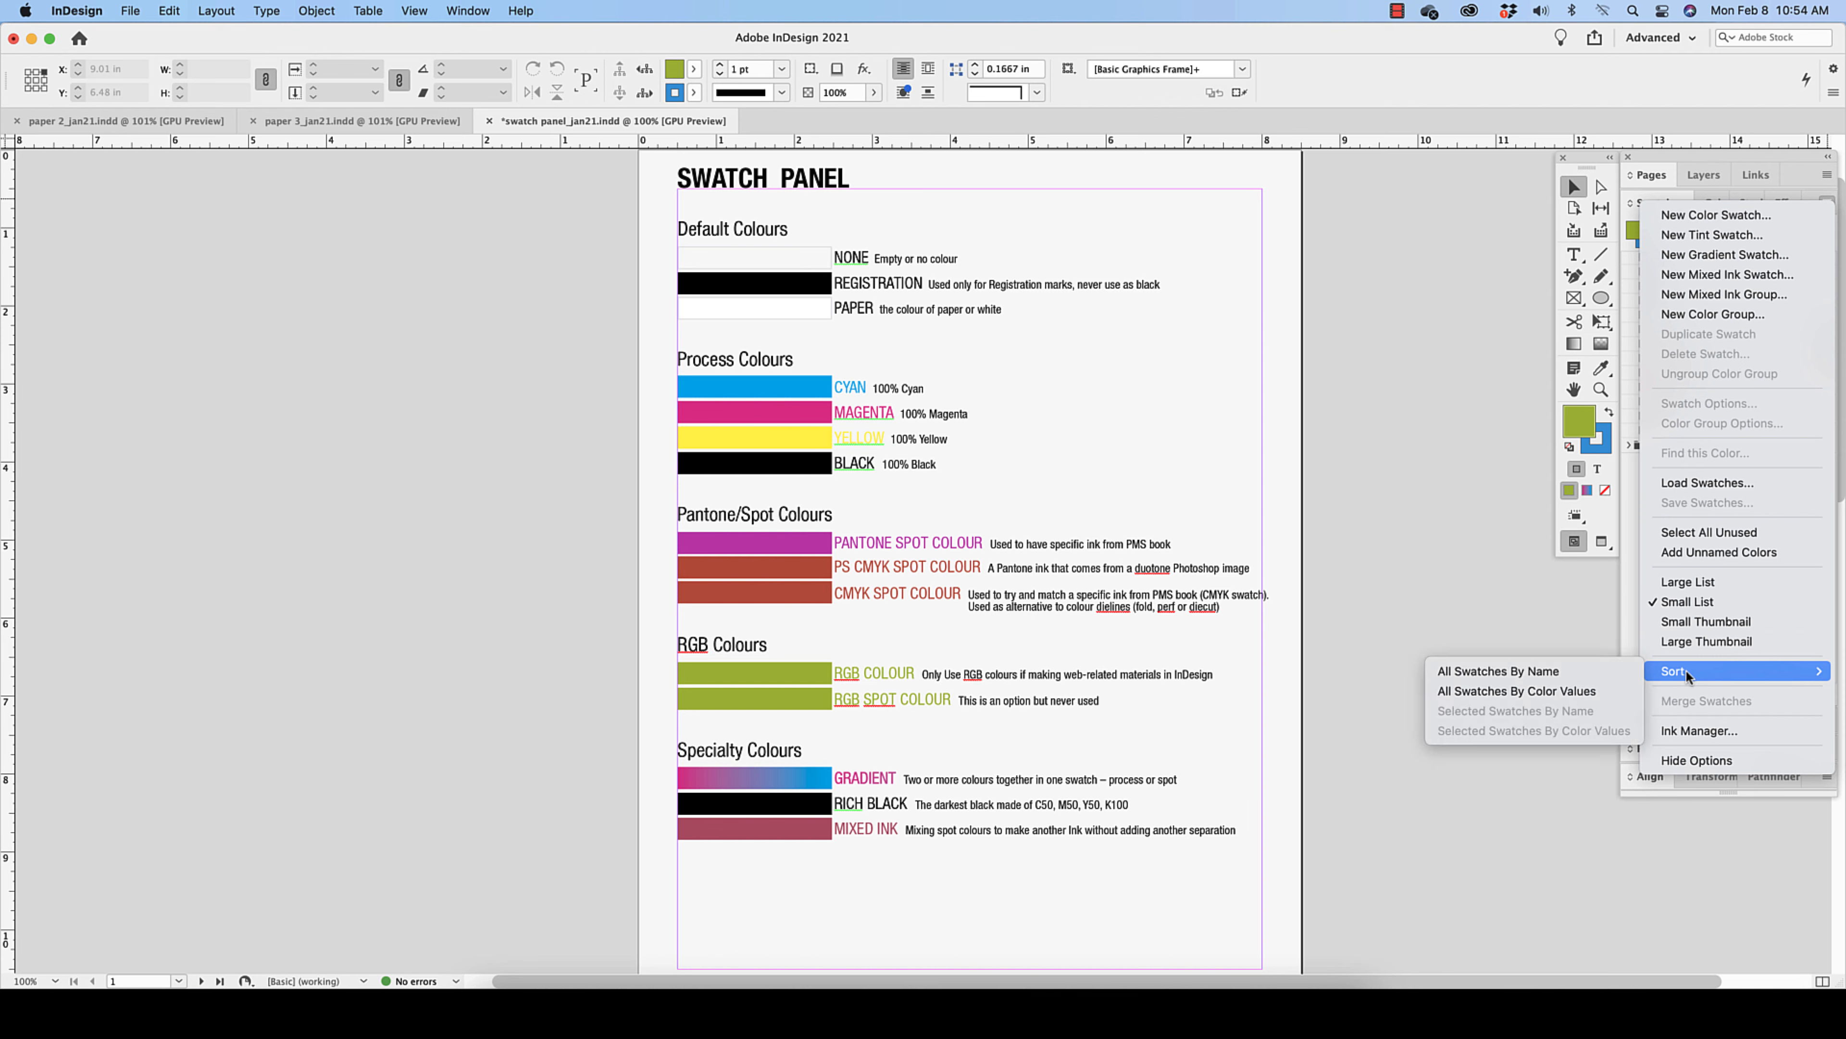
click(1625, 620)
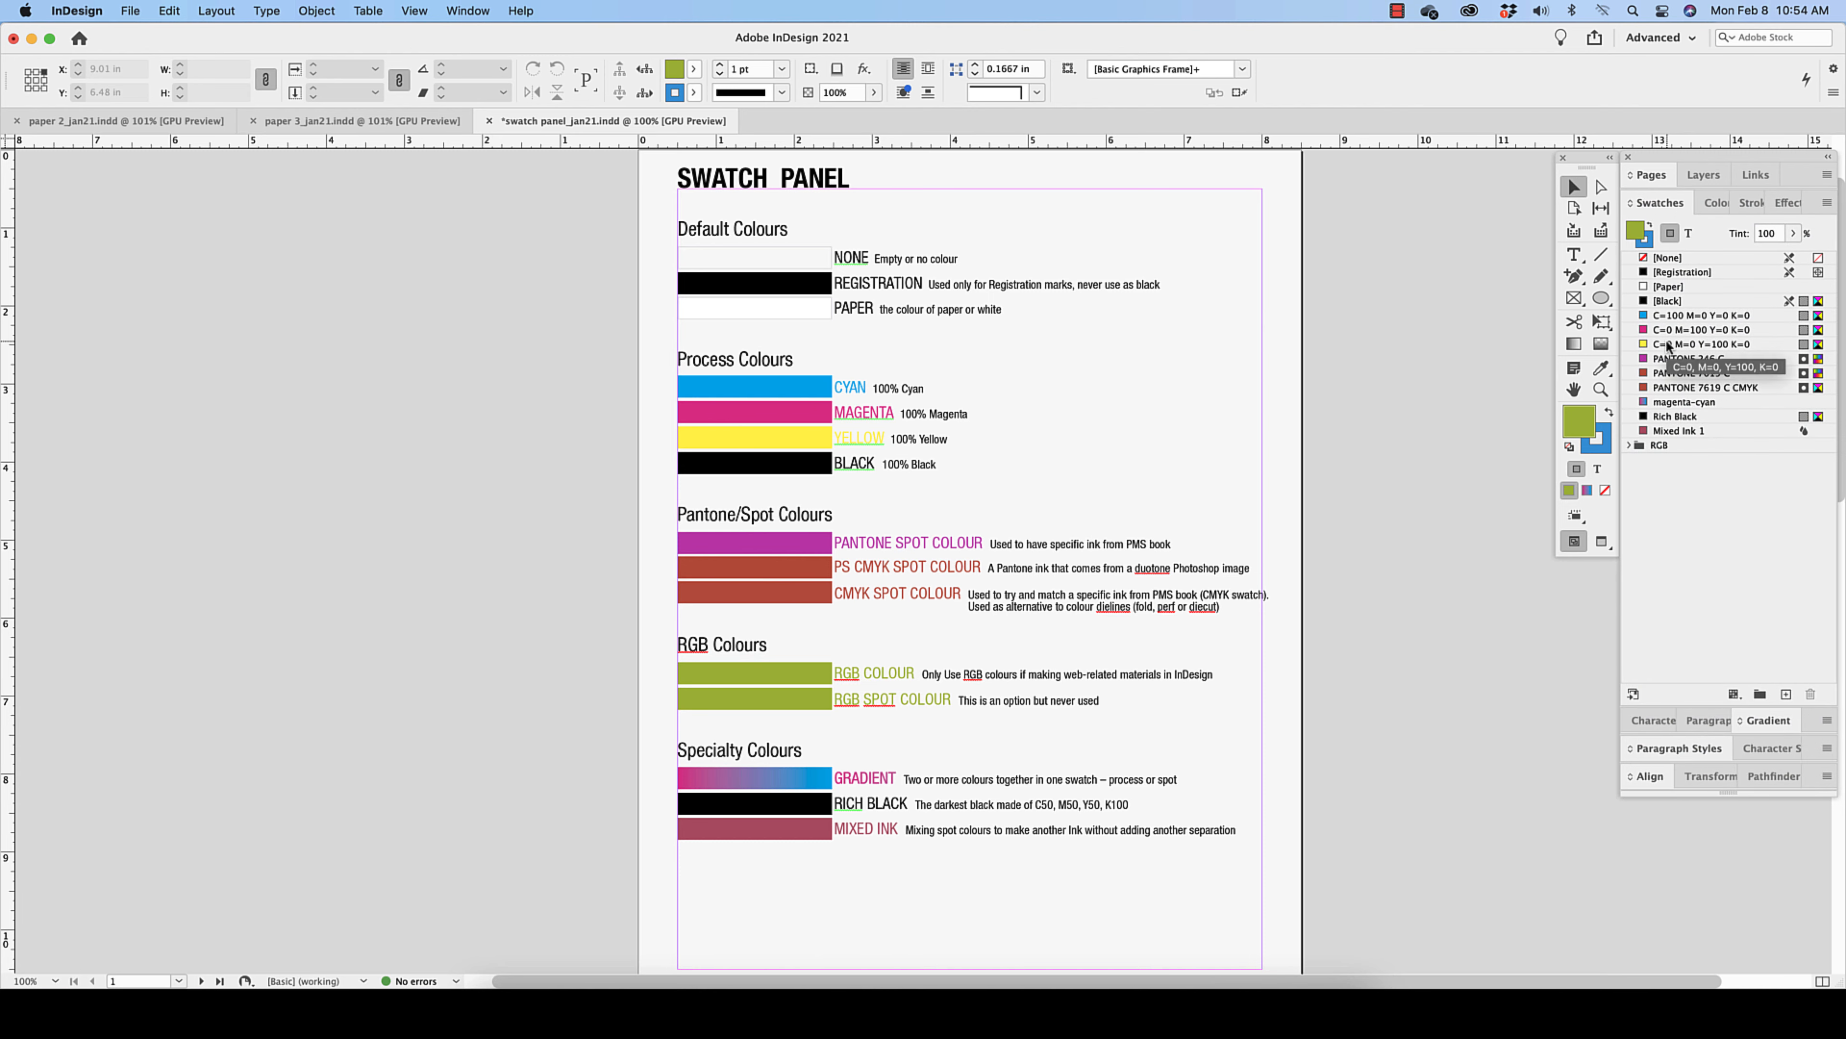
Step: Select the PANTONE 246 C swatch and open a Find/Change colour search for it
click(1701, 359)
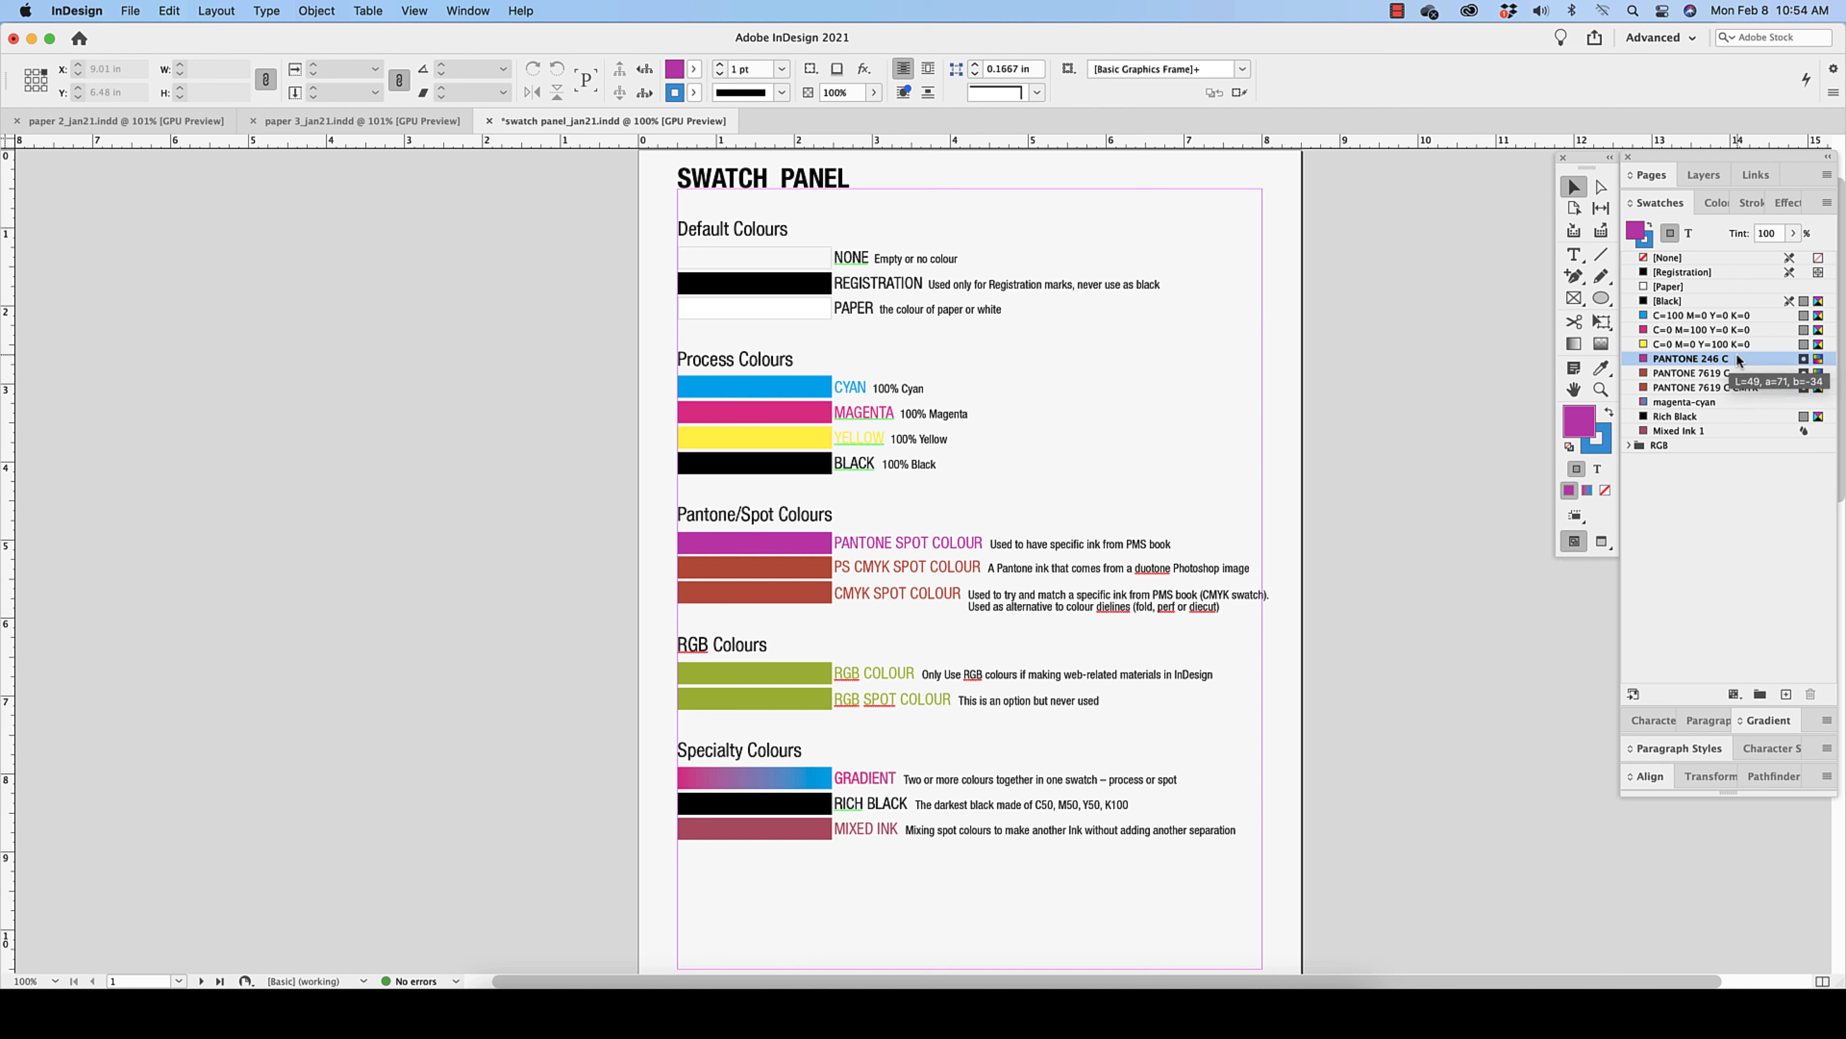
click(1827, 175)
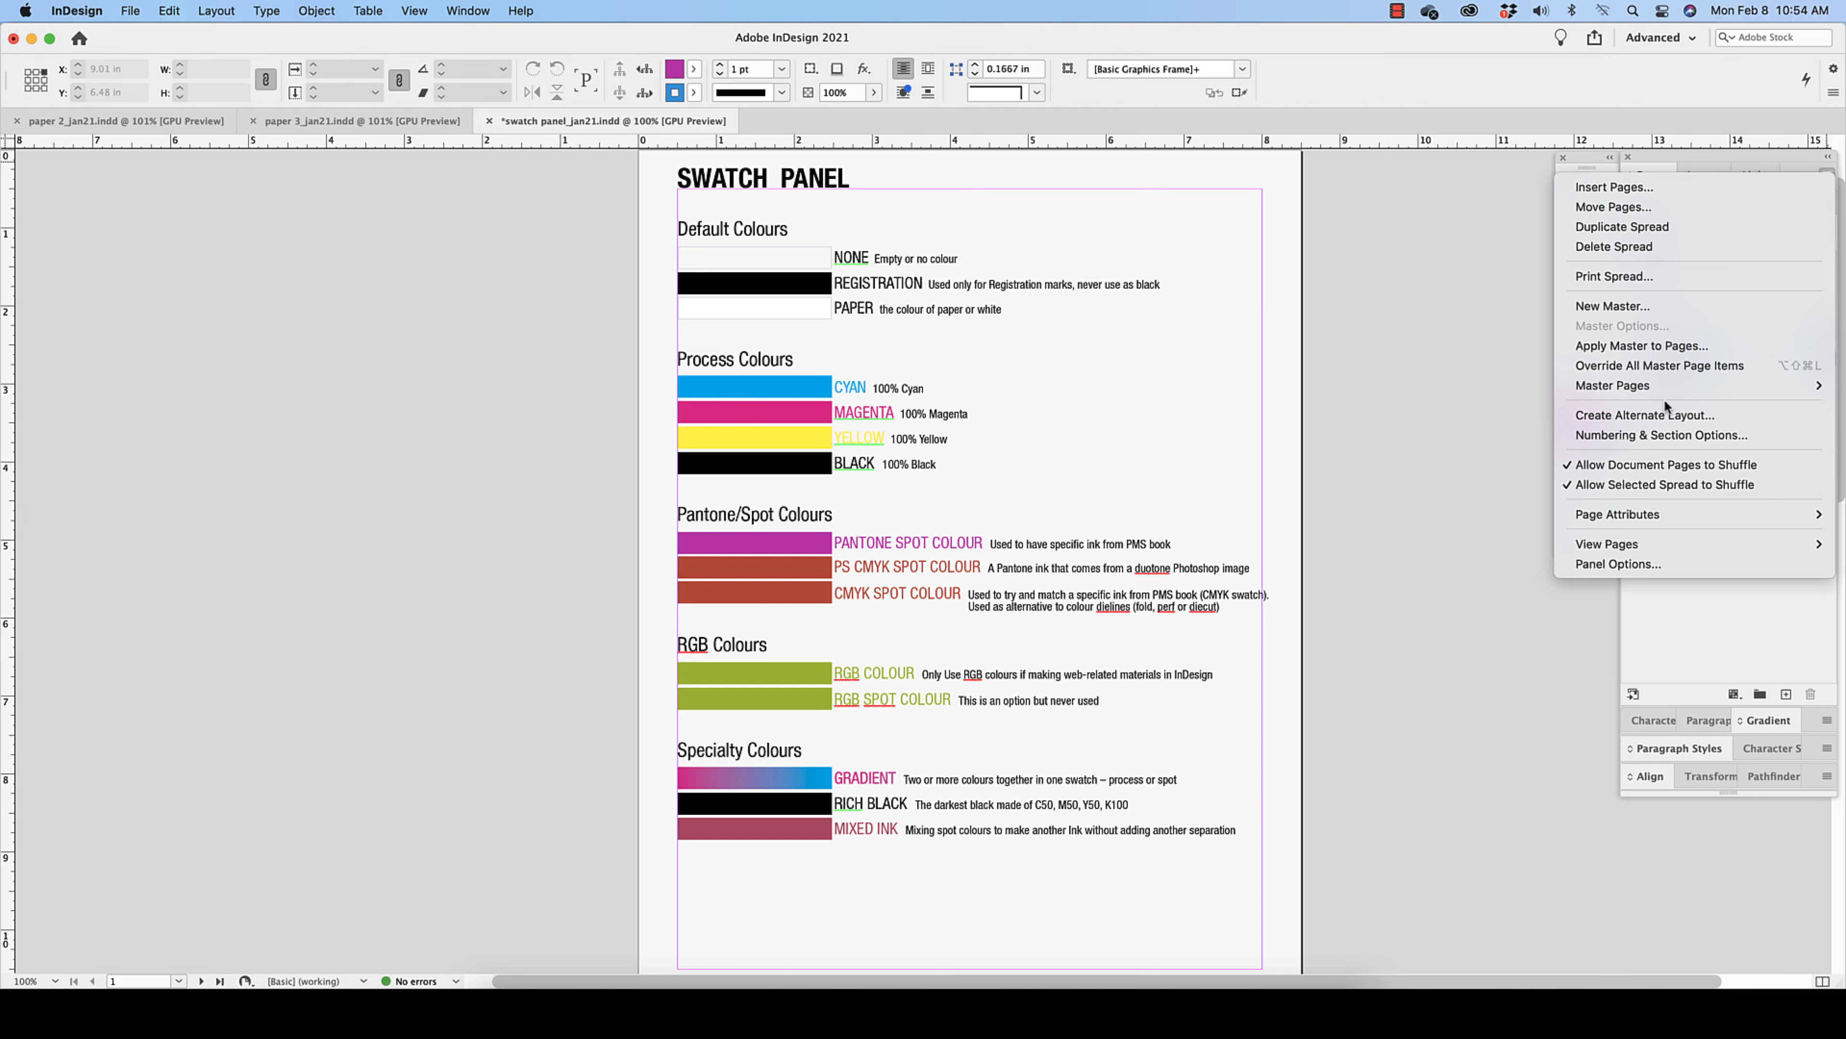
click(1751, 717)
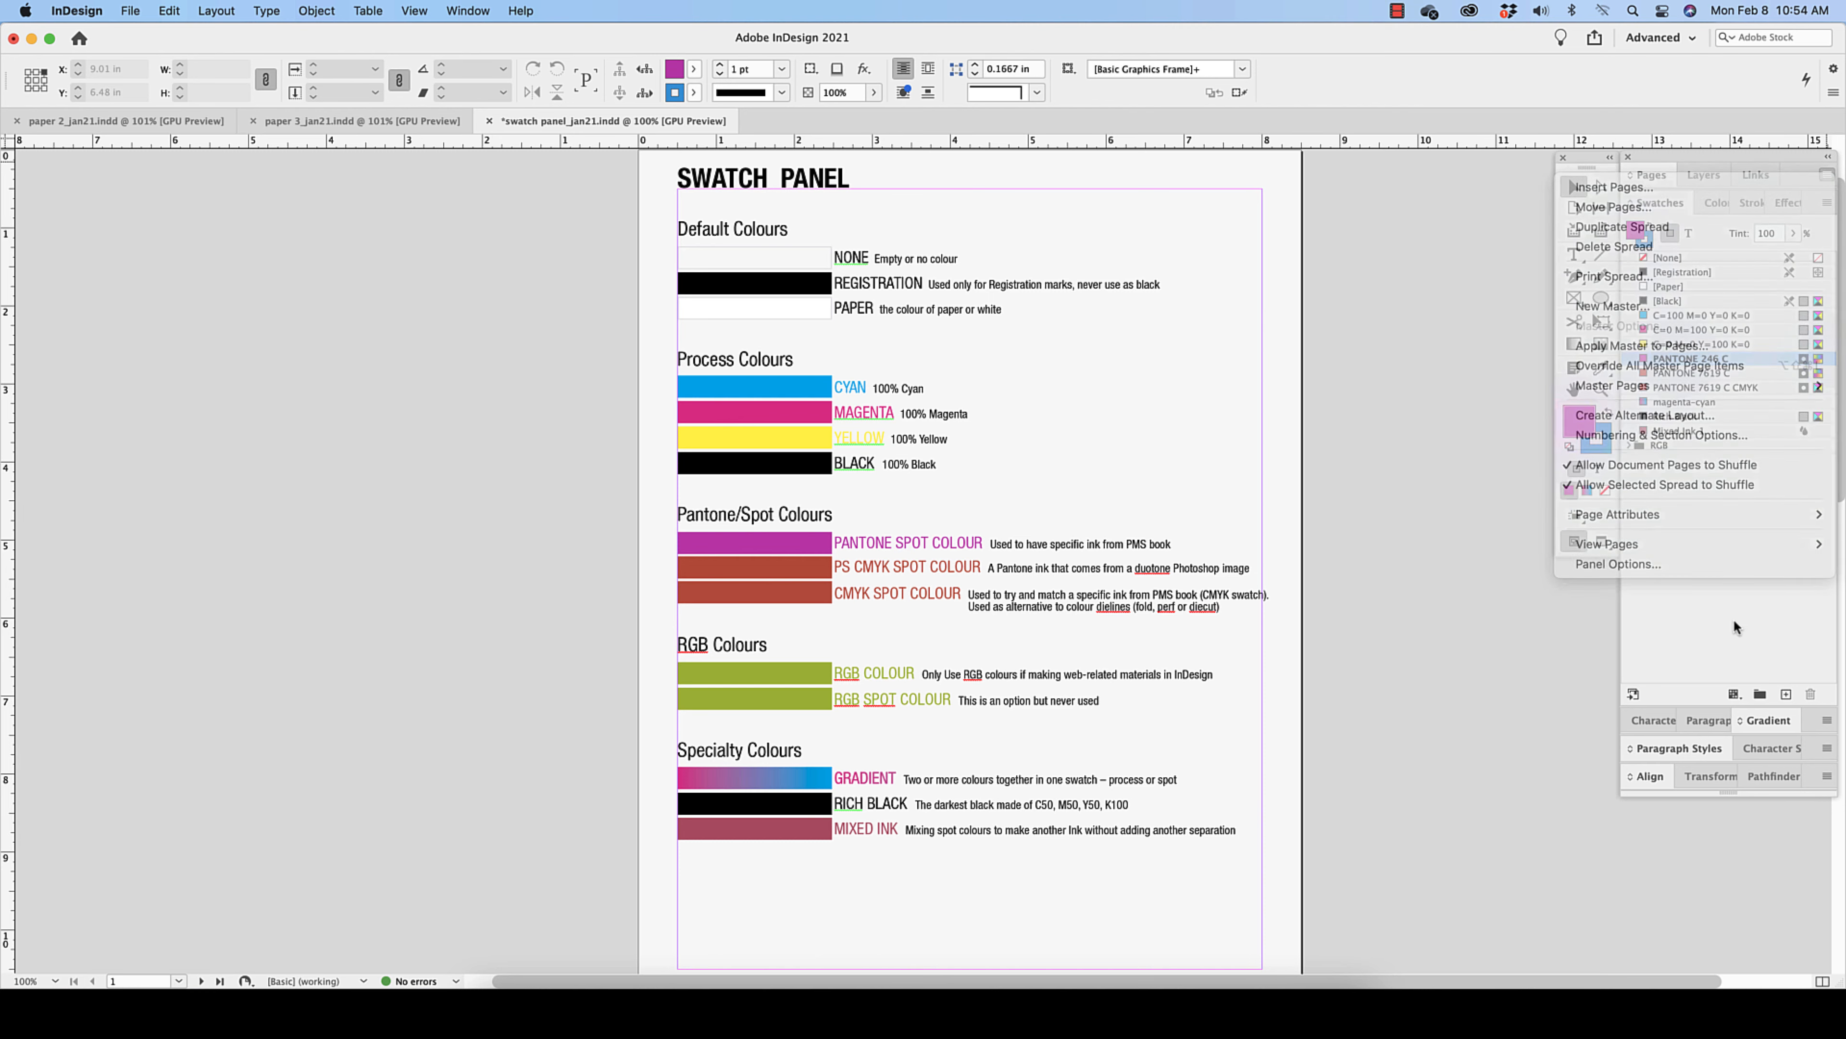
click(1827, 202)
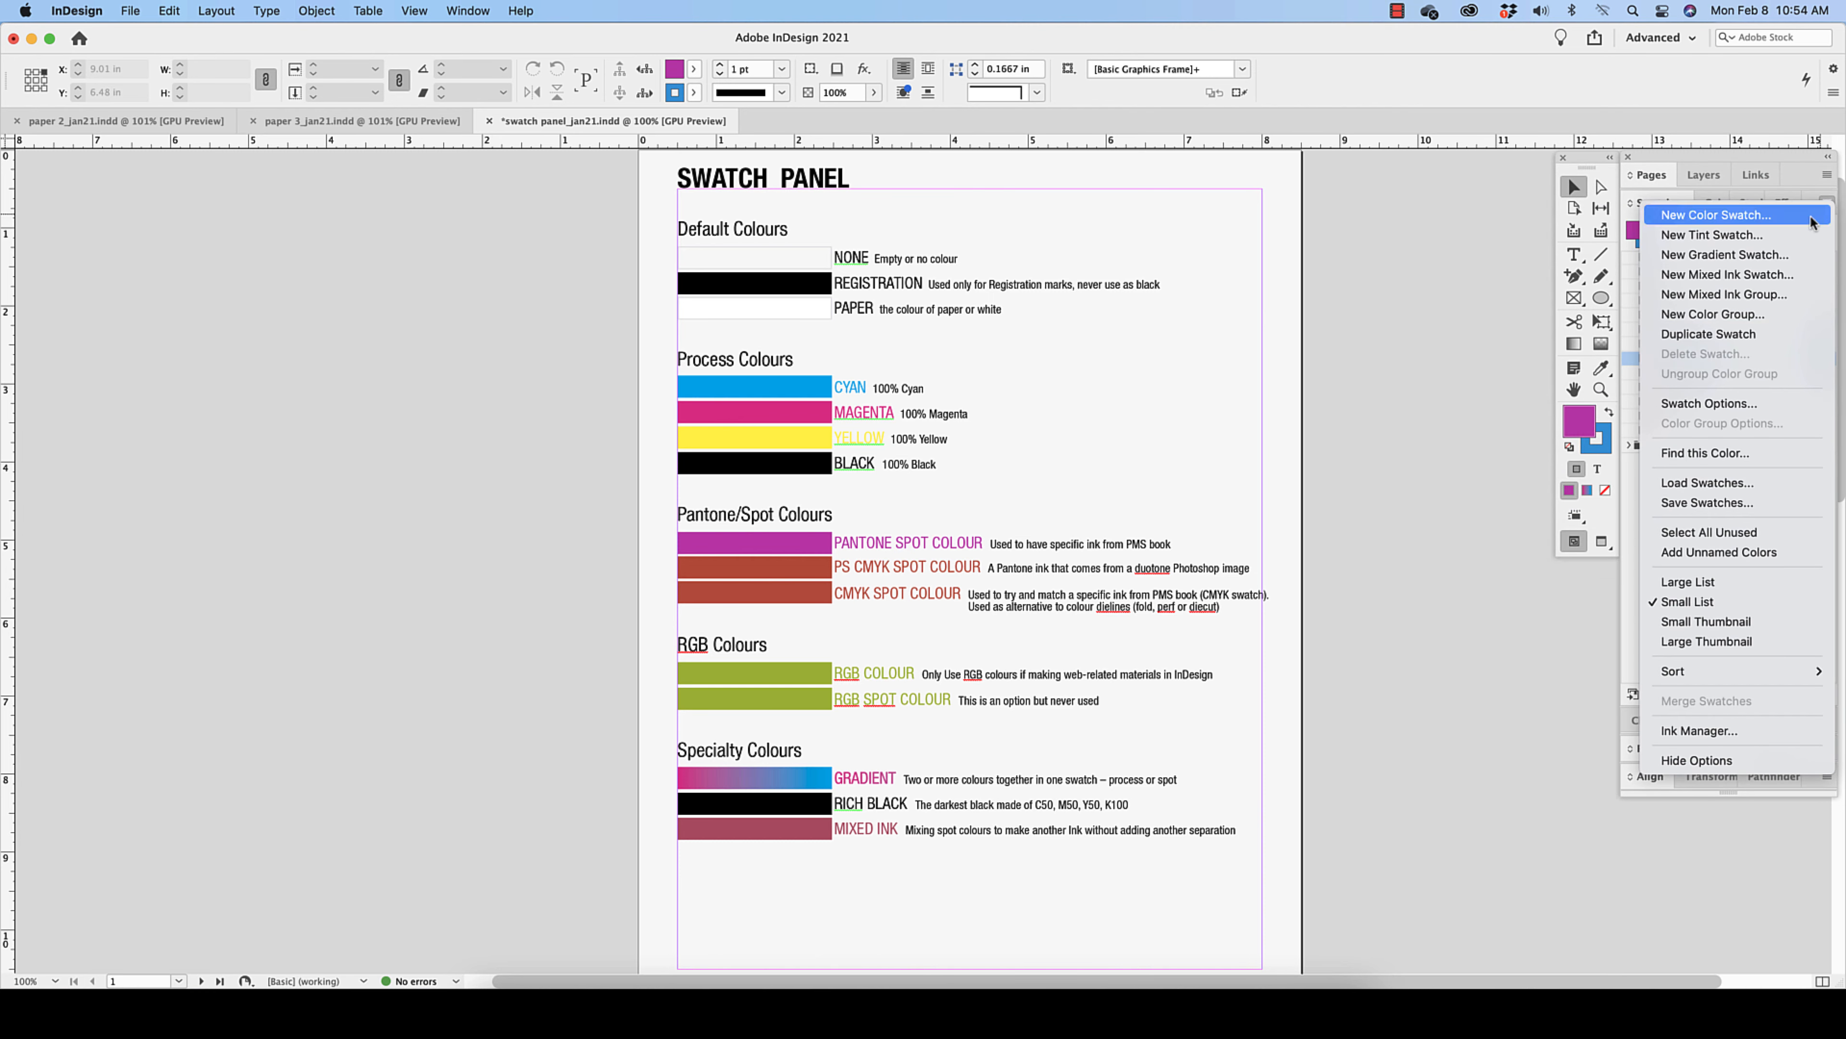
click(1709, 453)
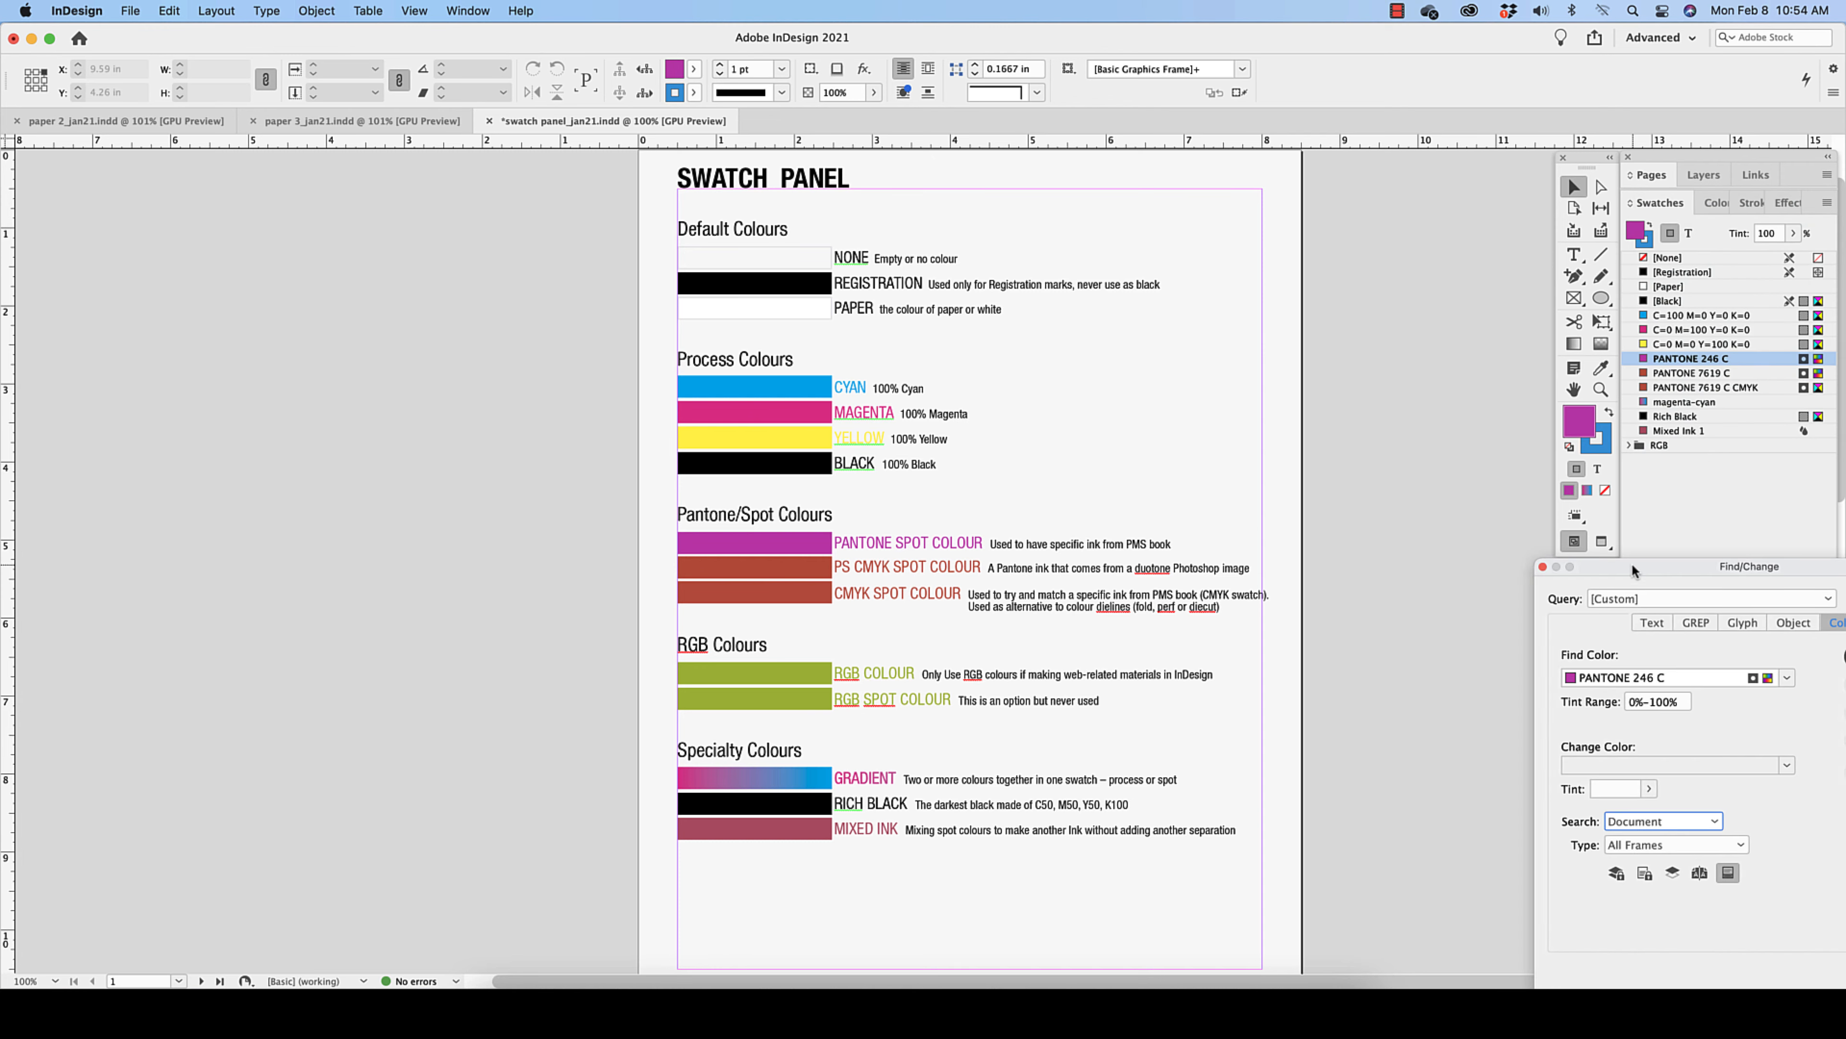
Step: Find the next object in the document that uses PANTONE 246 C, keeping the page in view, and close the search dialog
drag(1632, 563, 460, 291)
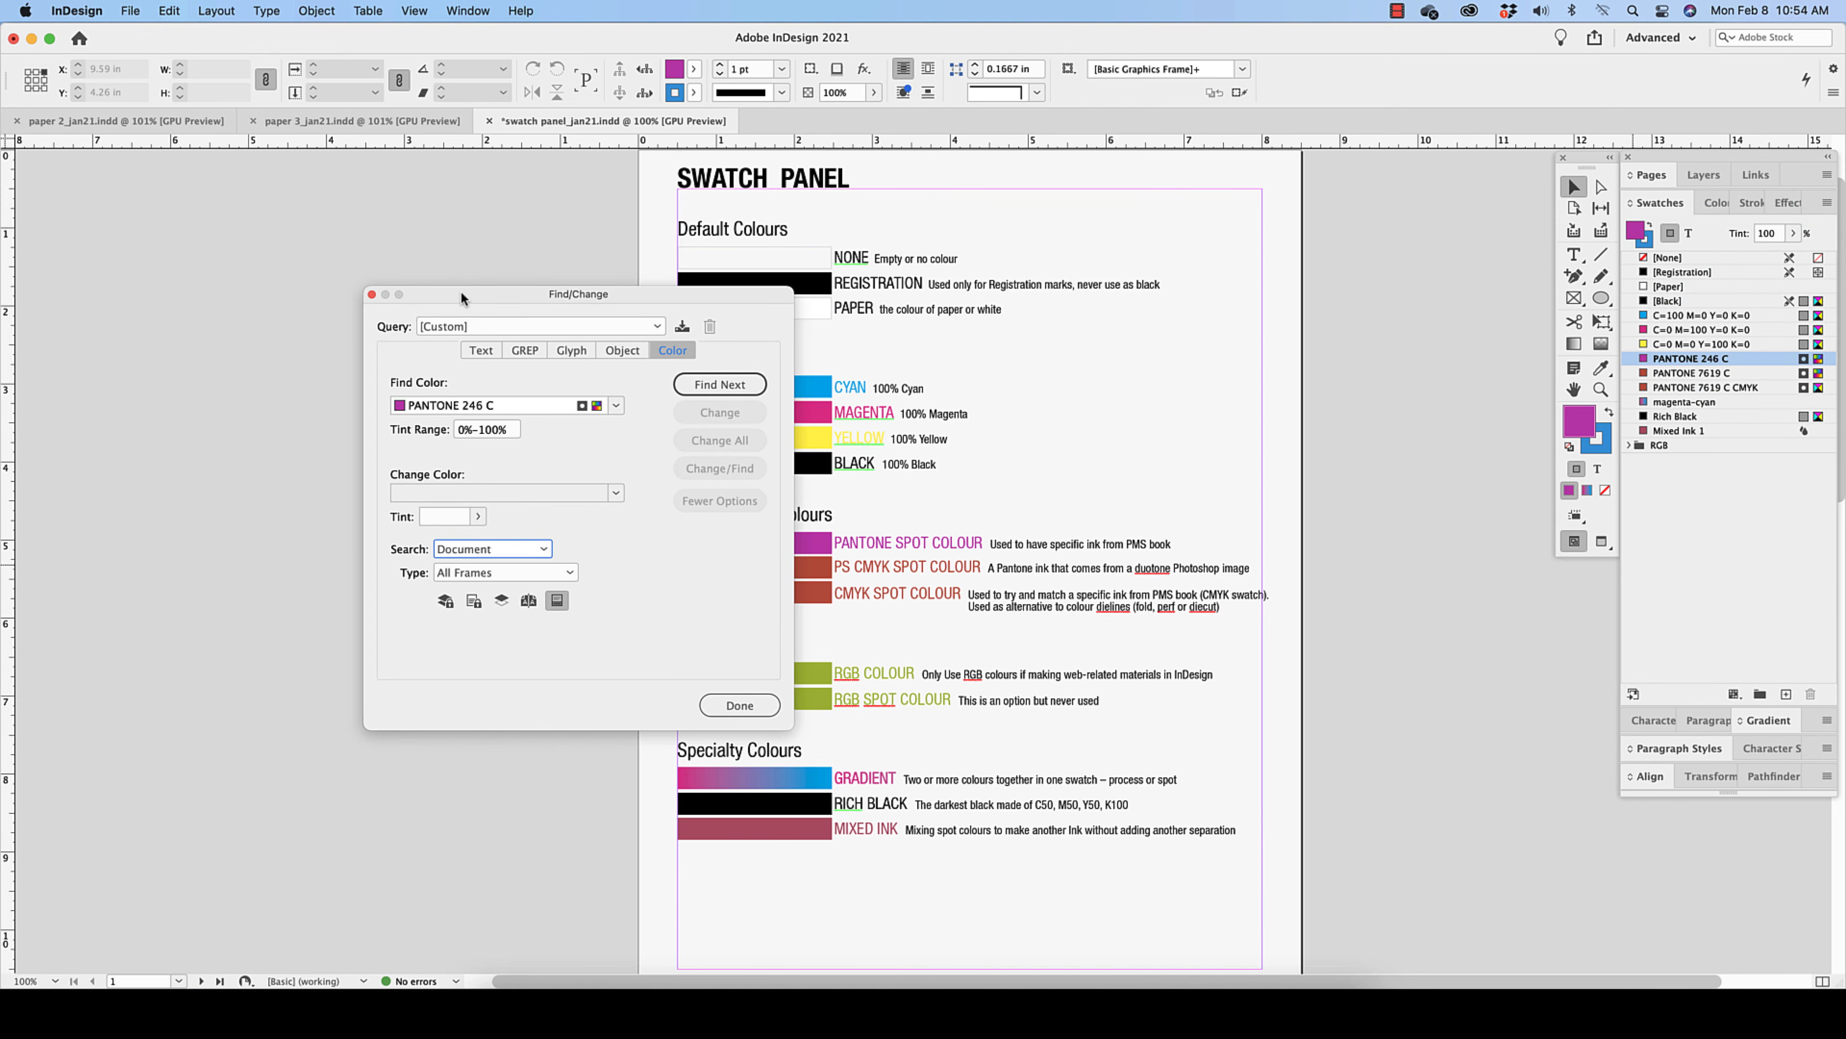
drag(614, 303, 864, 221)
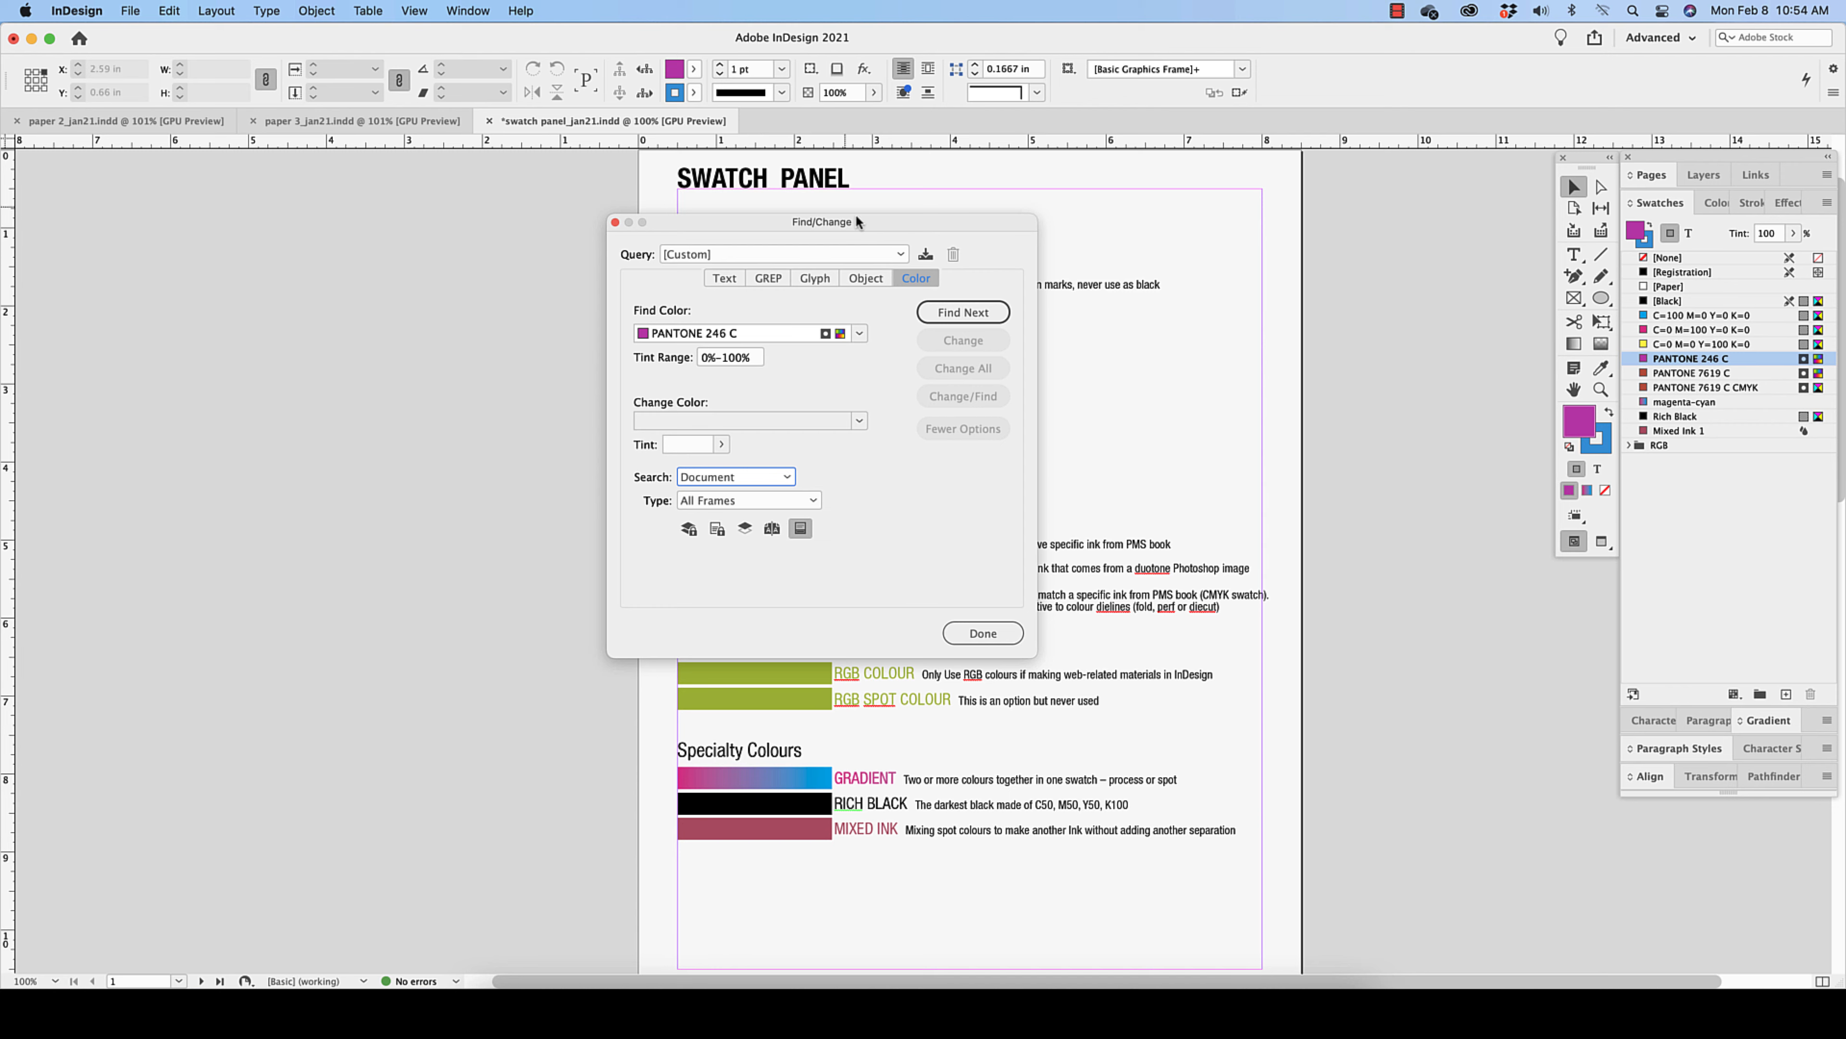
drag(865, 221, 469, 205)
click(564, 294)
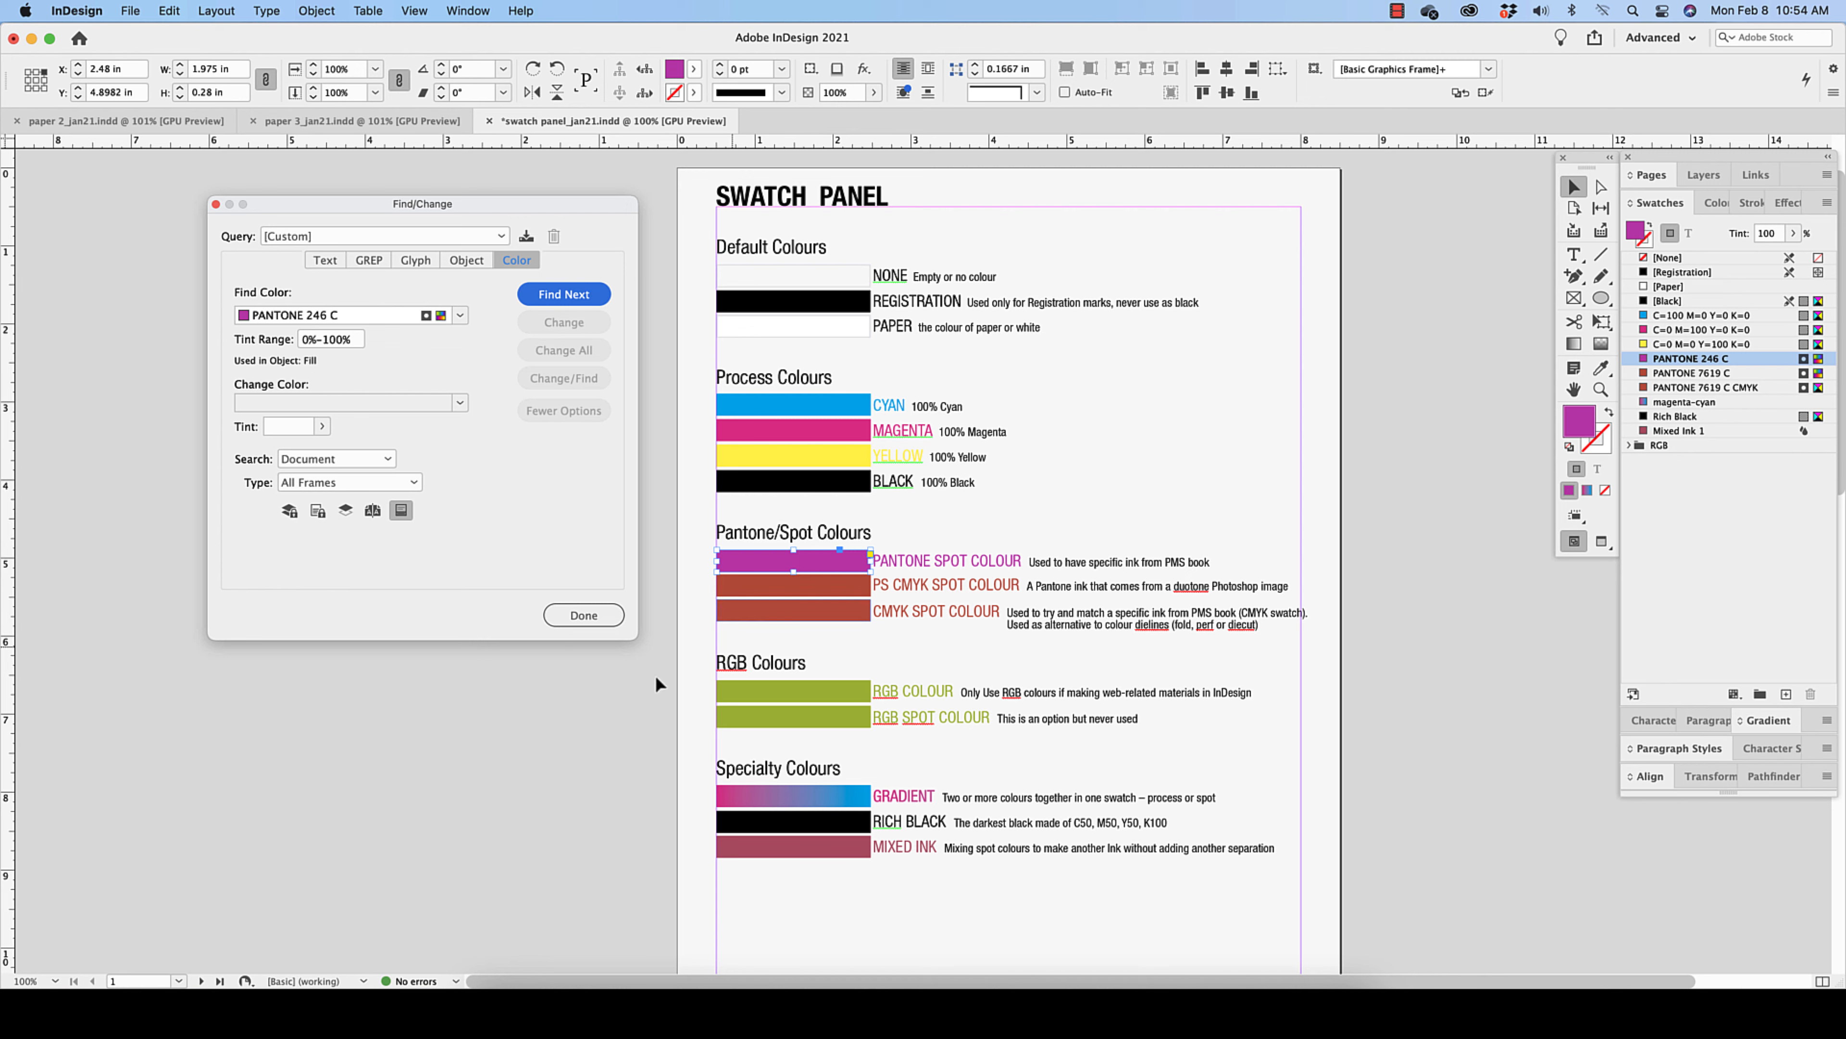
click(583, 616)
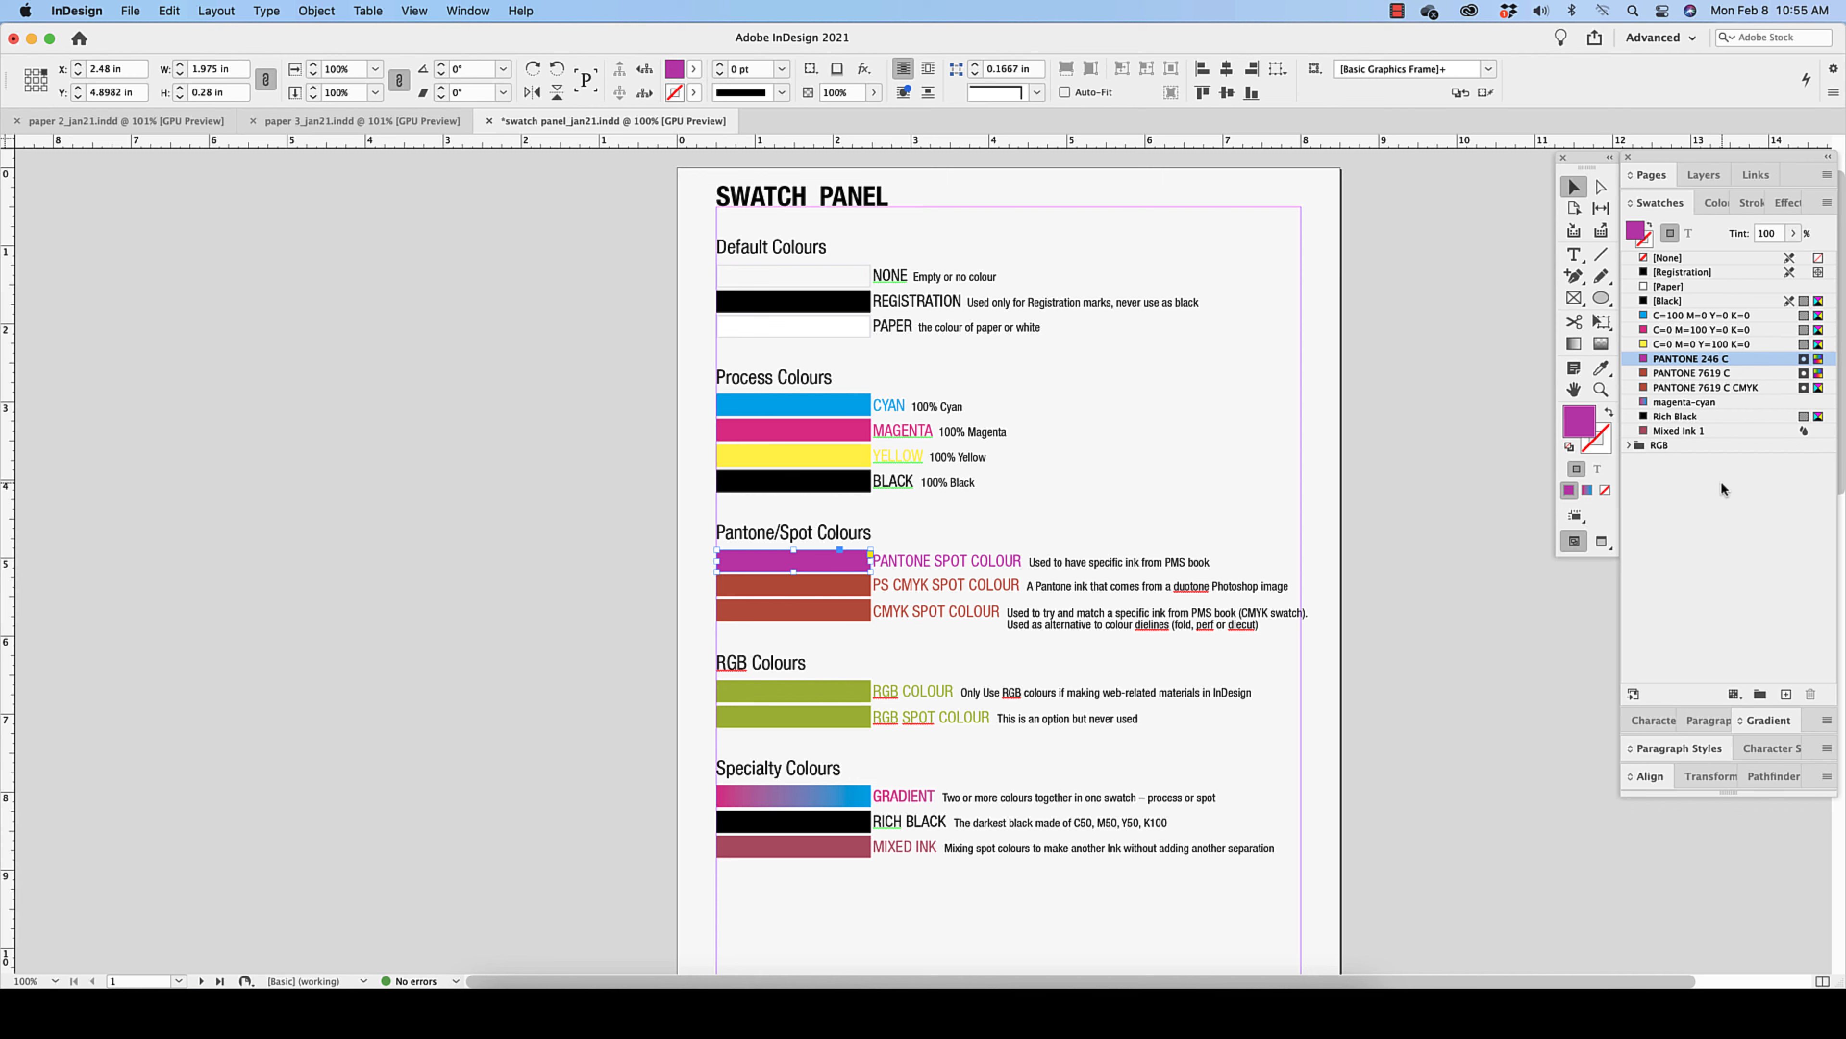
mouse_move(1729, 437)
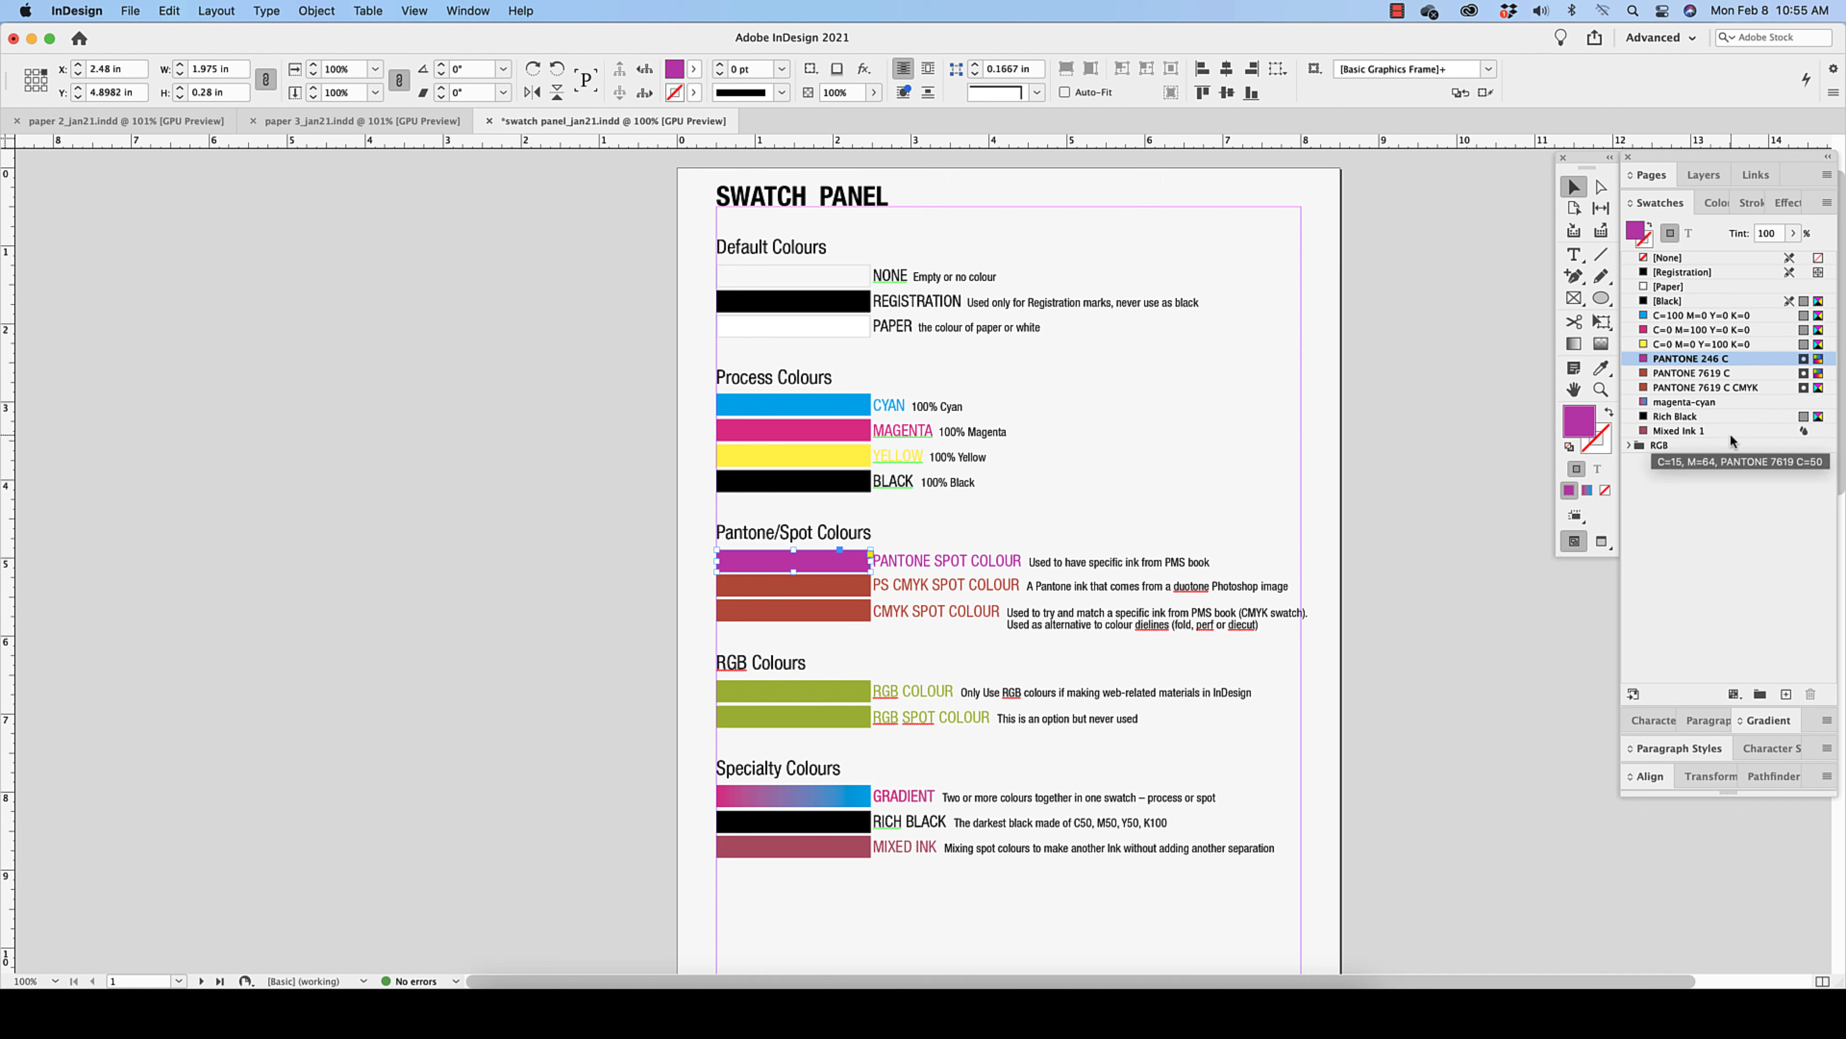